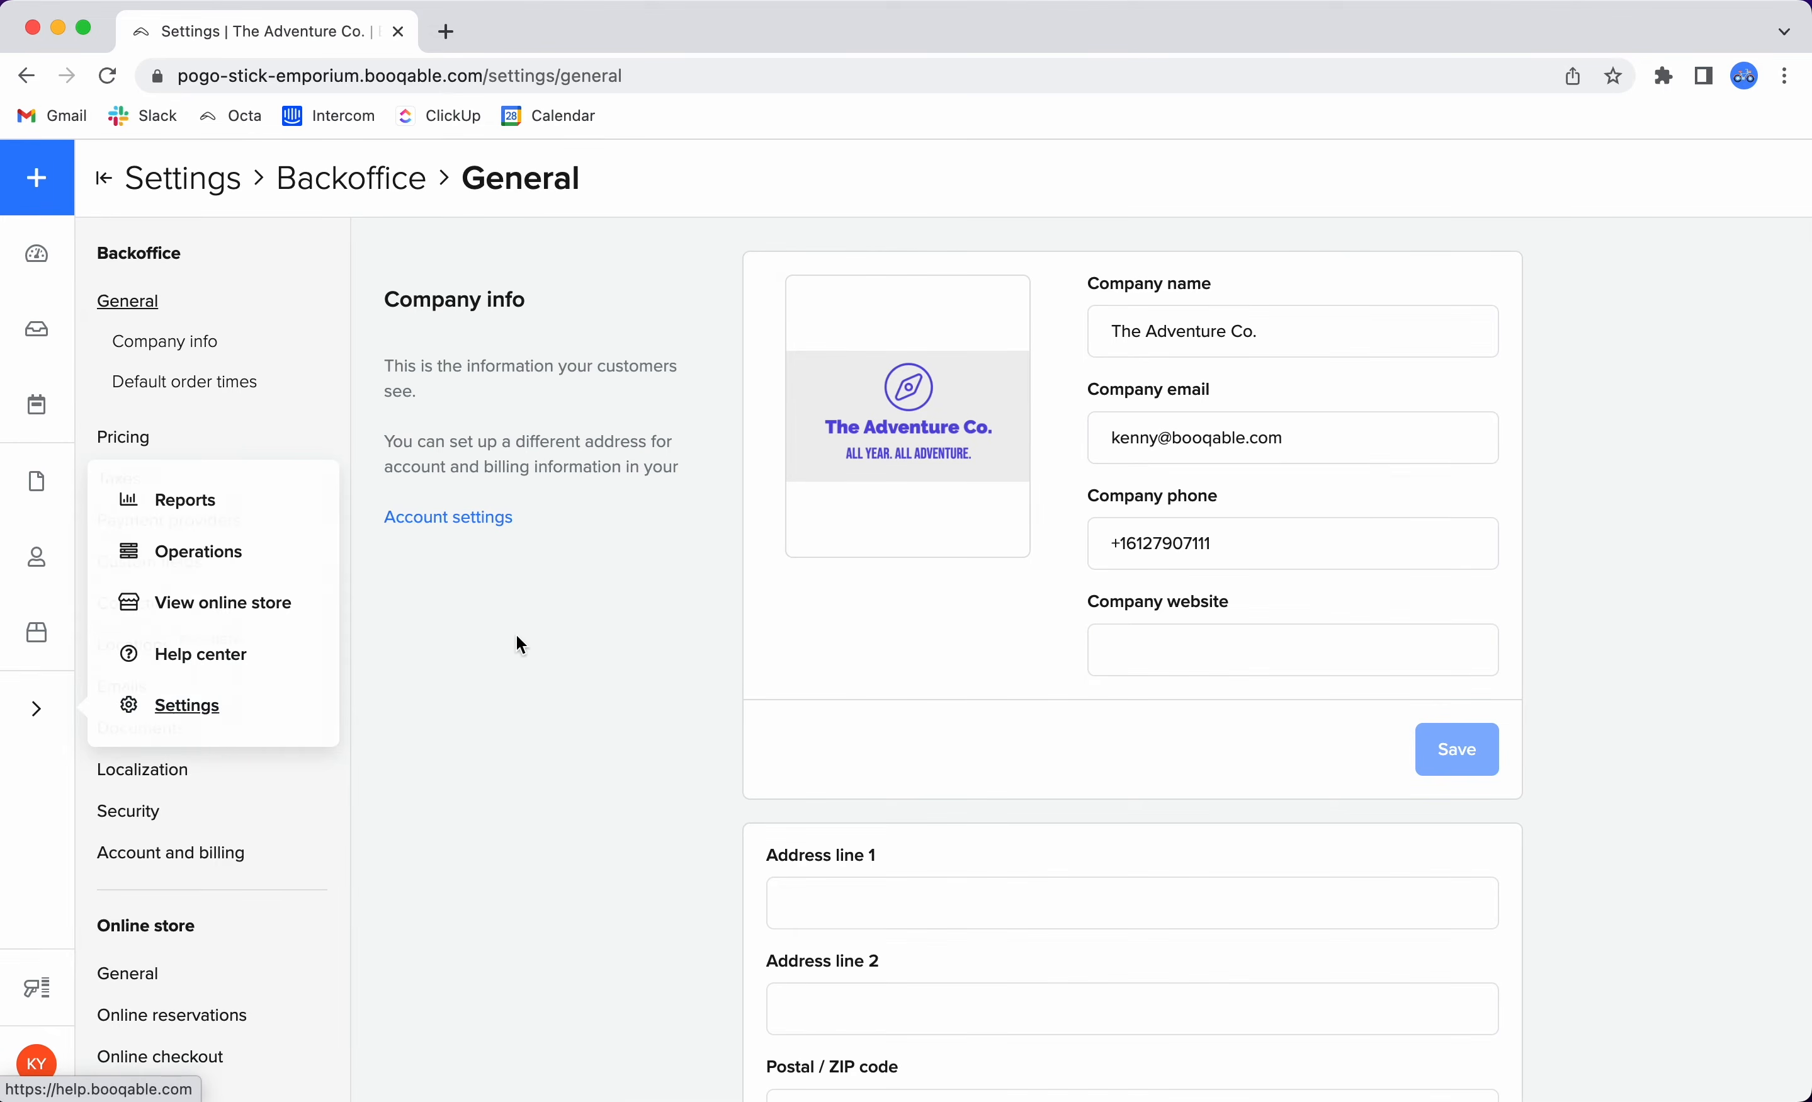
# Open the online store's general settings and start customizing the active Kylie theme.
pyautogui.scroll(-1, 254, 737)
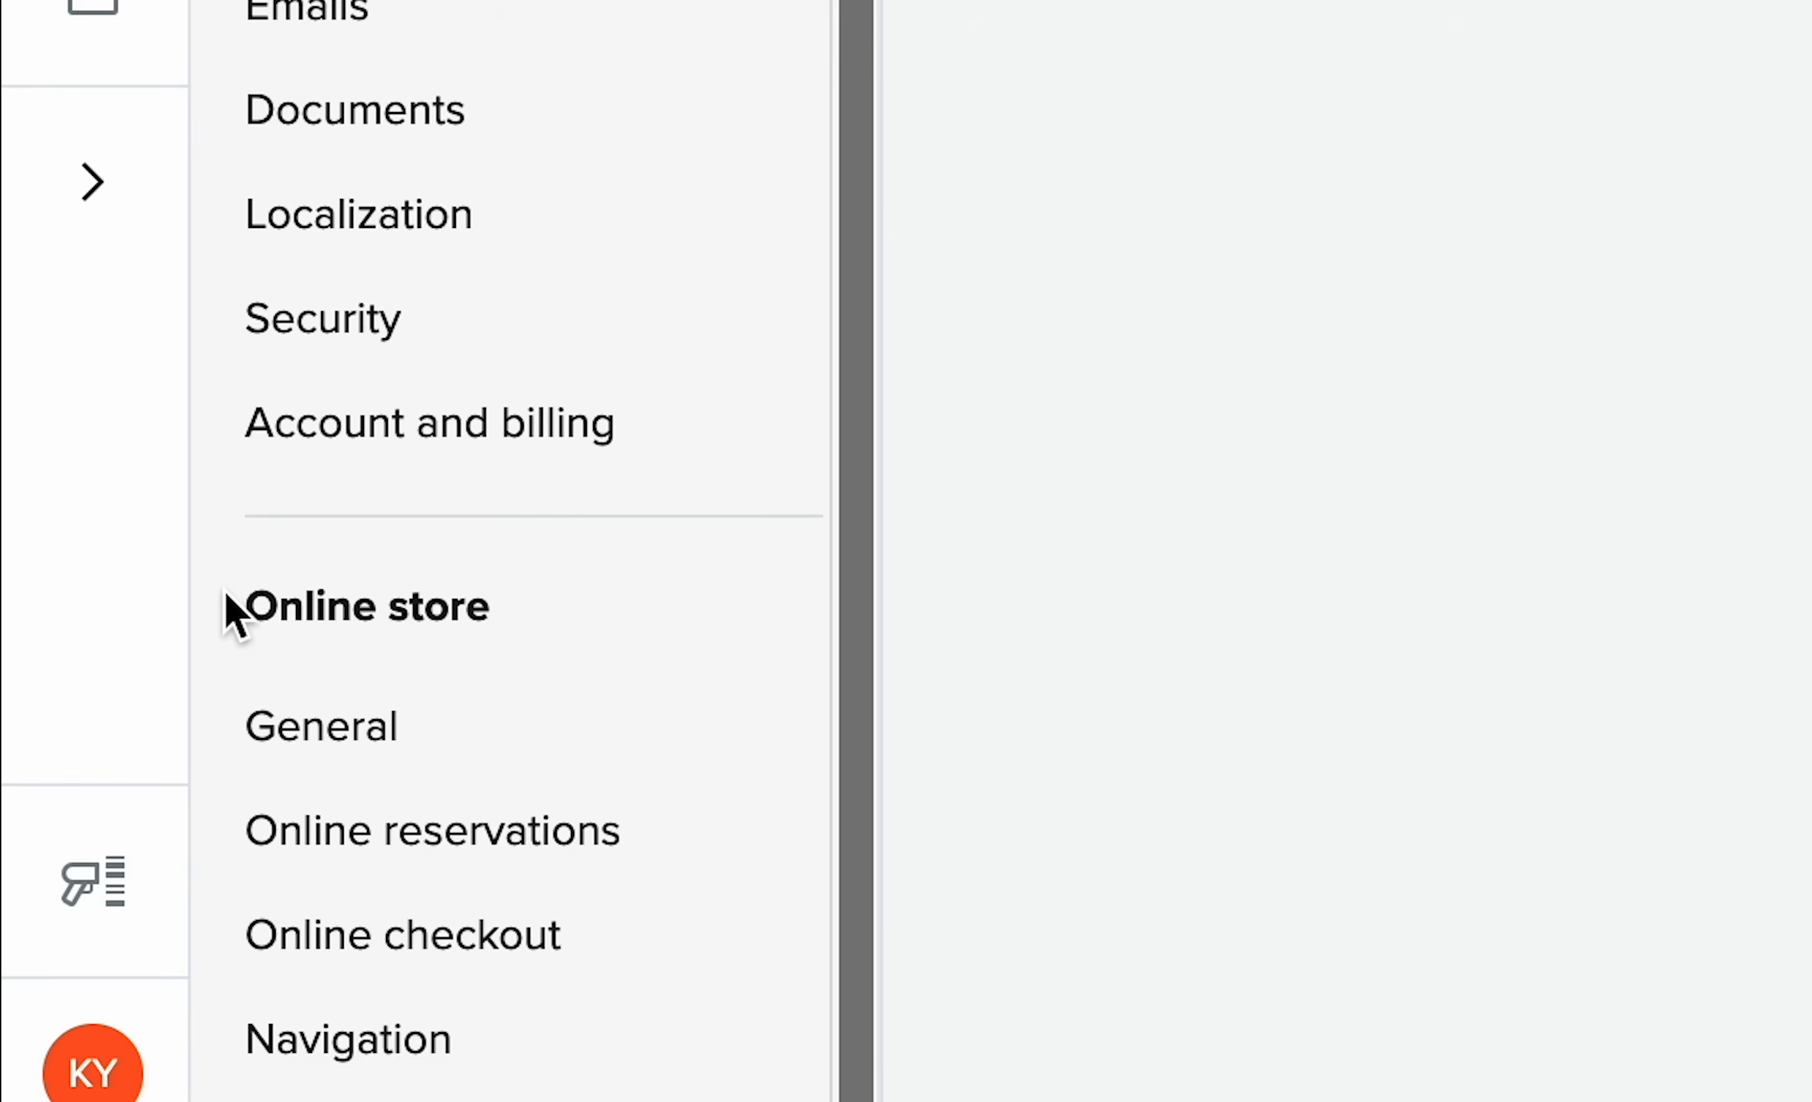
pyautogui.moveTo(94, 877); pyautogui.dragTo(211, 883)
pyautogui.click(320, 726)
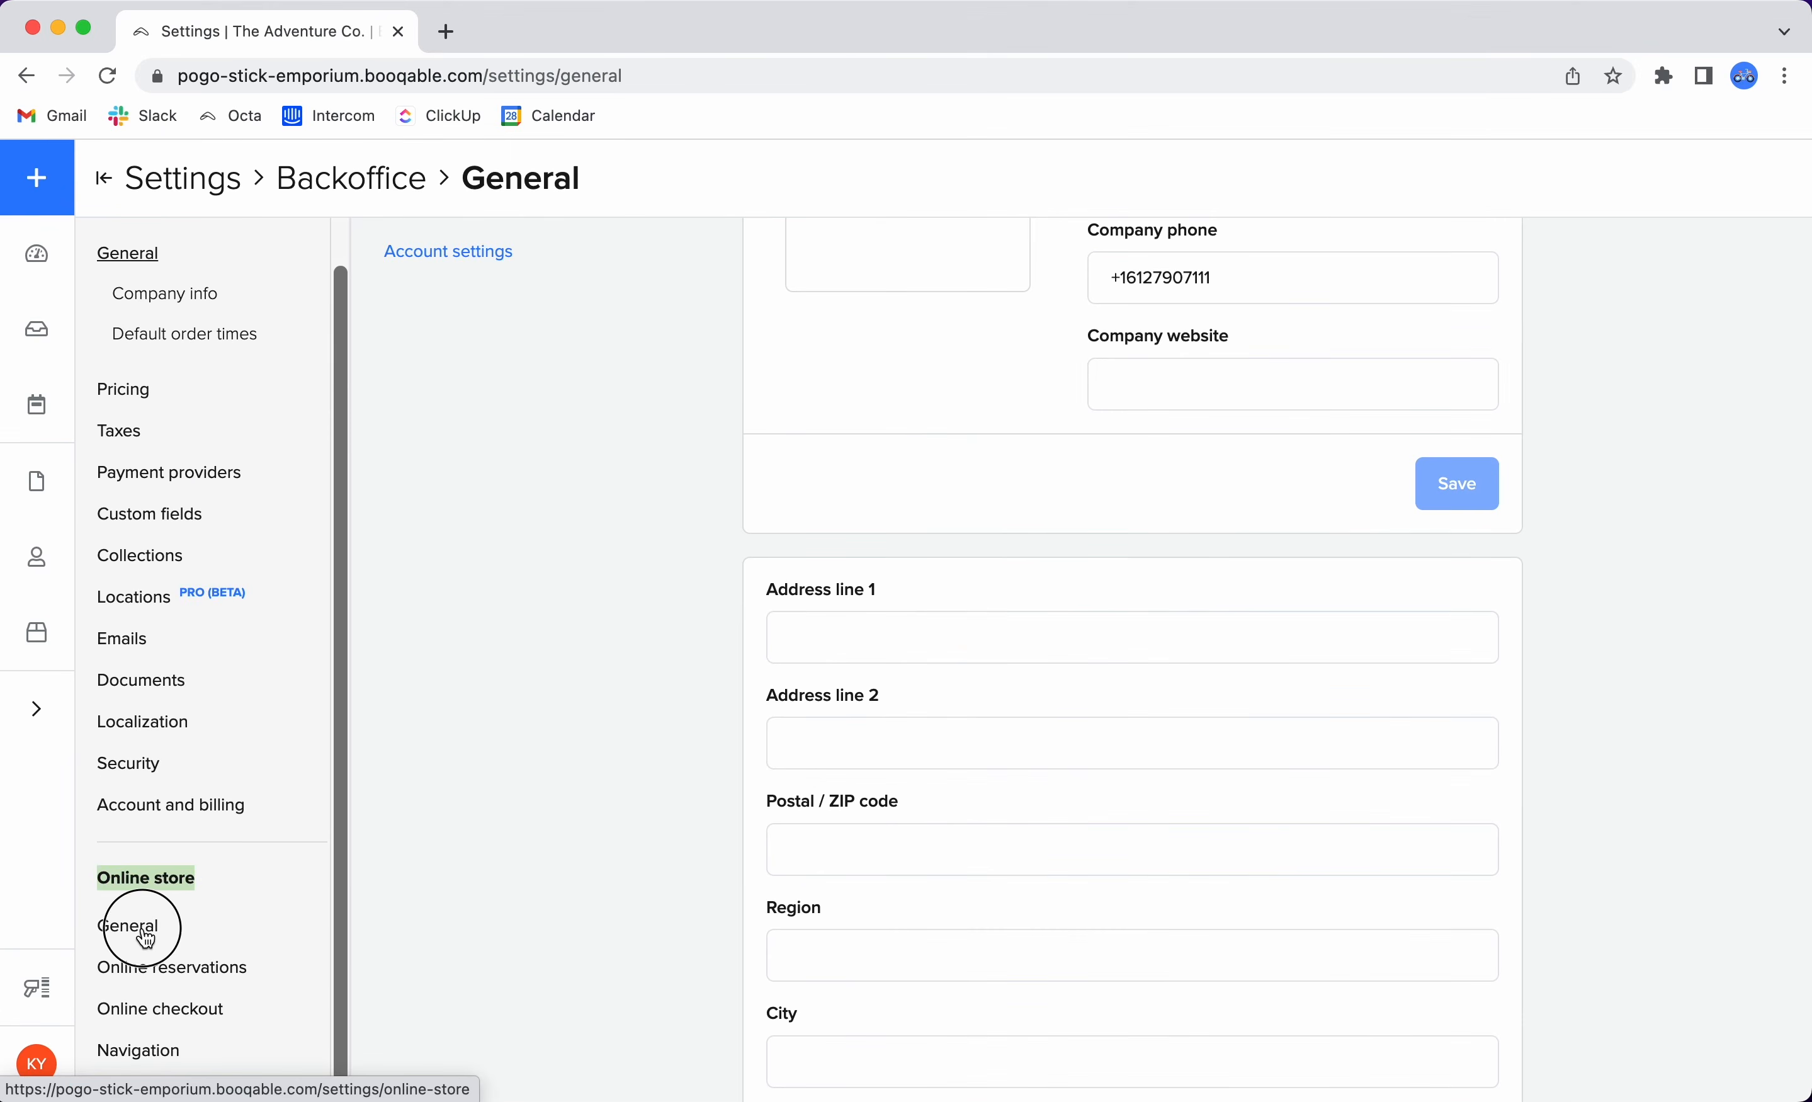
pyautogui.scroll(-4, 660, 638)
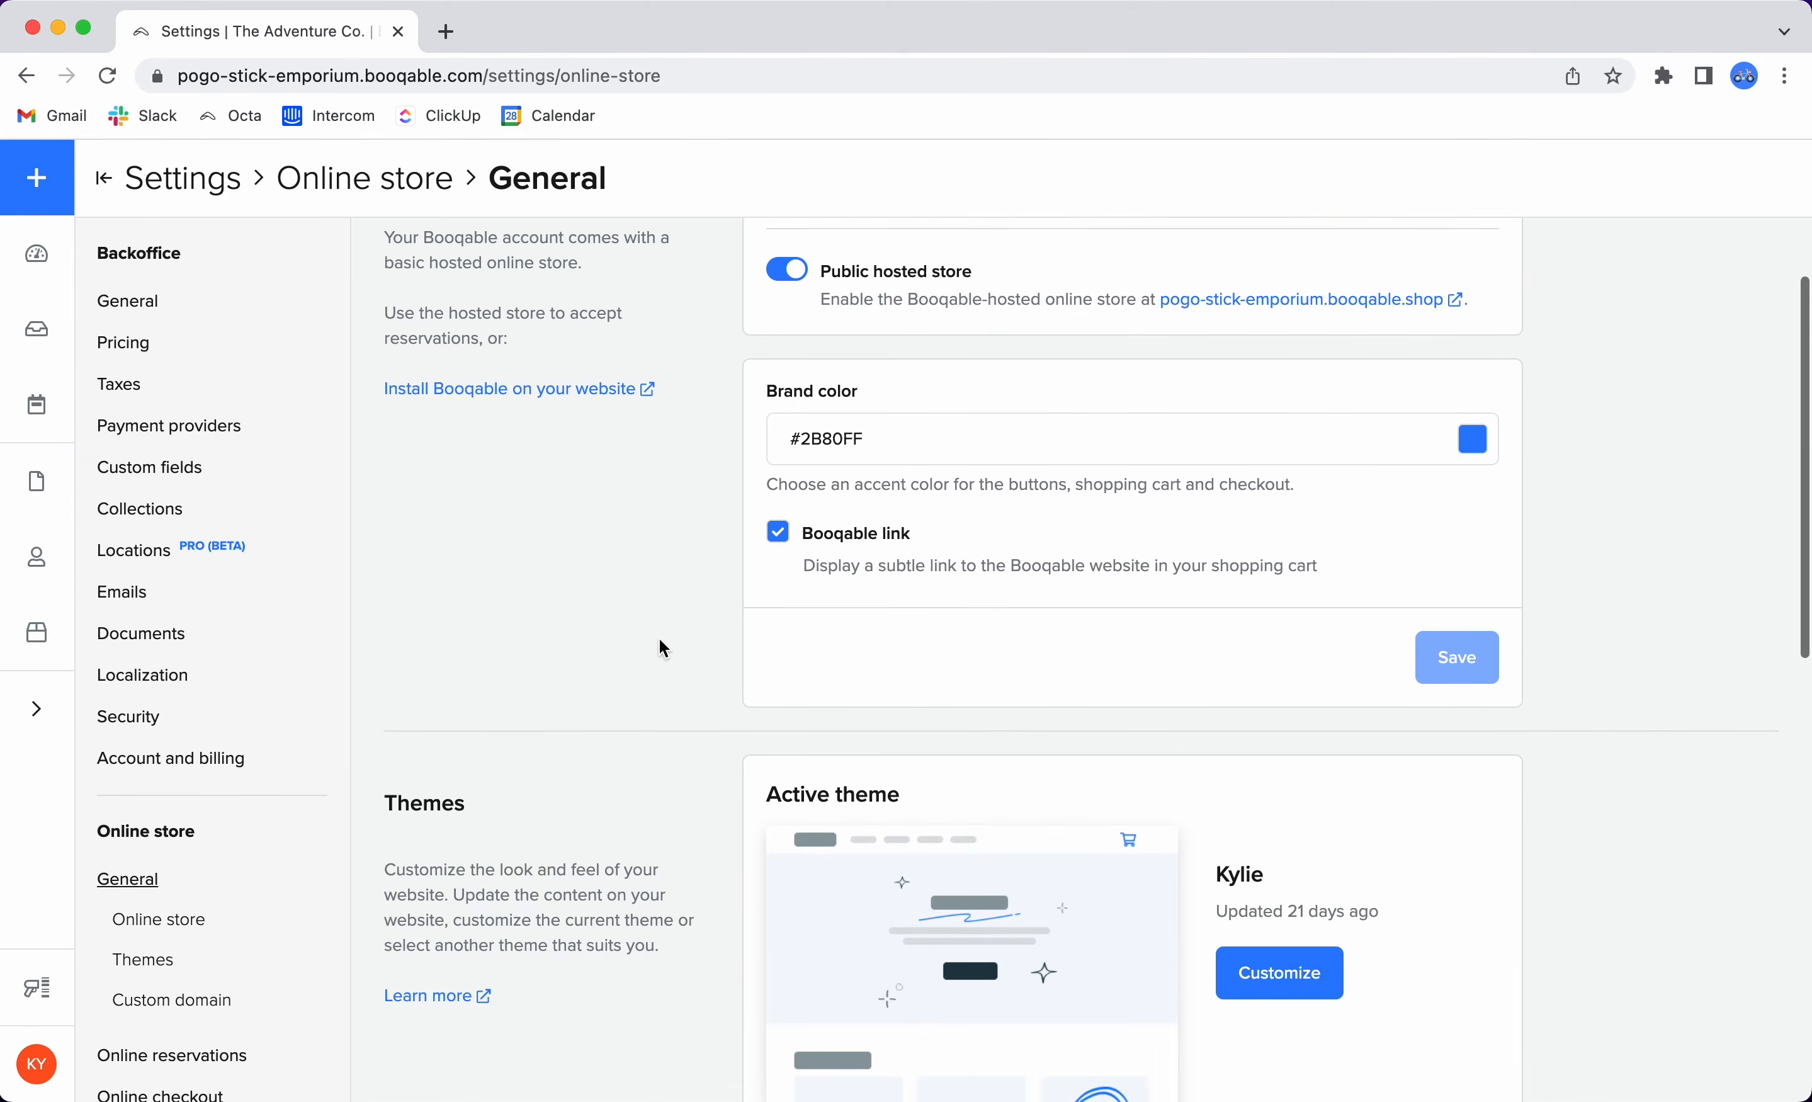
pyautogui.moveTo(384, 661); pyautogui.dragTo(482, 668)
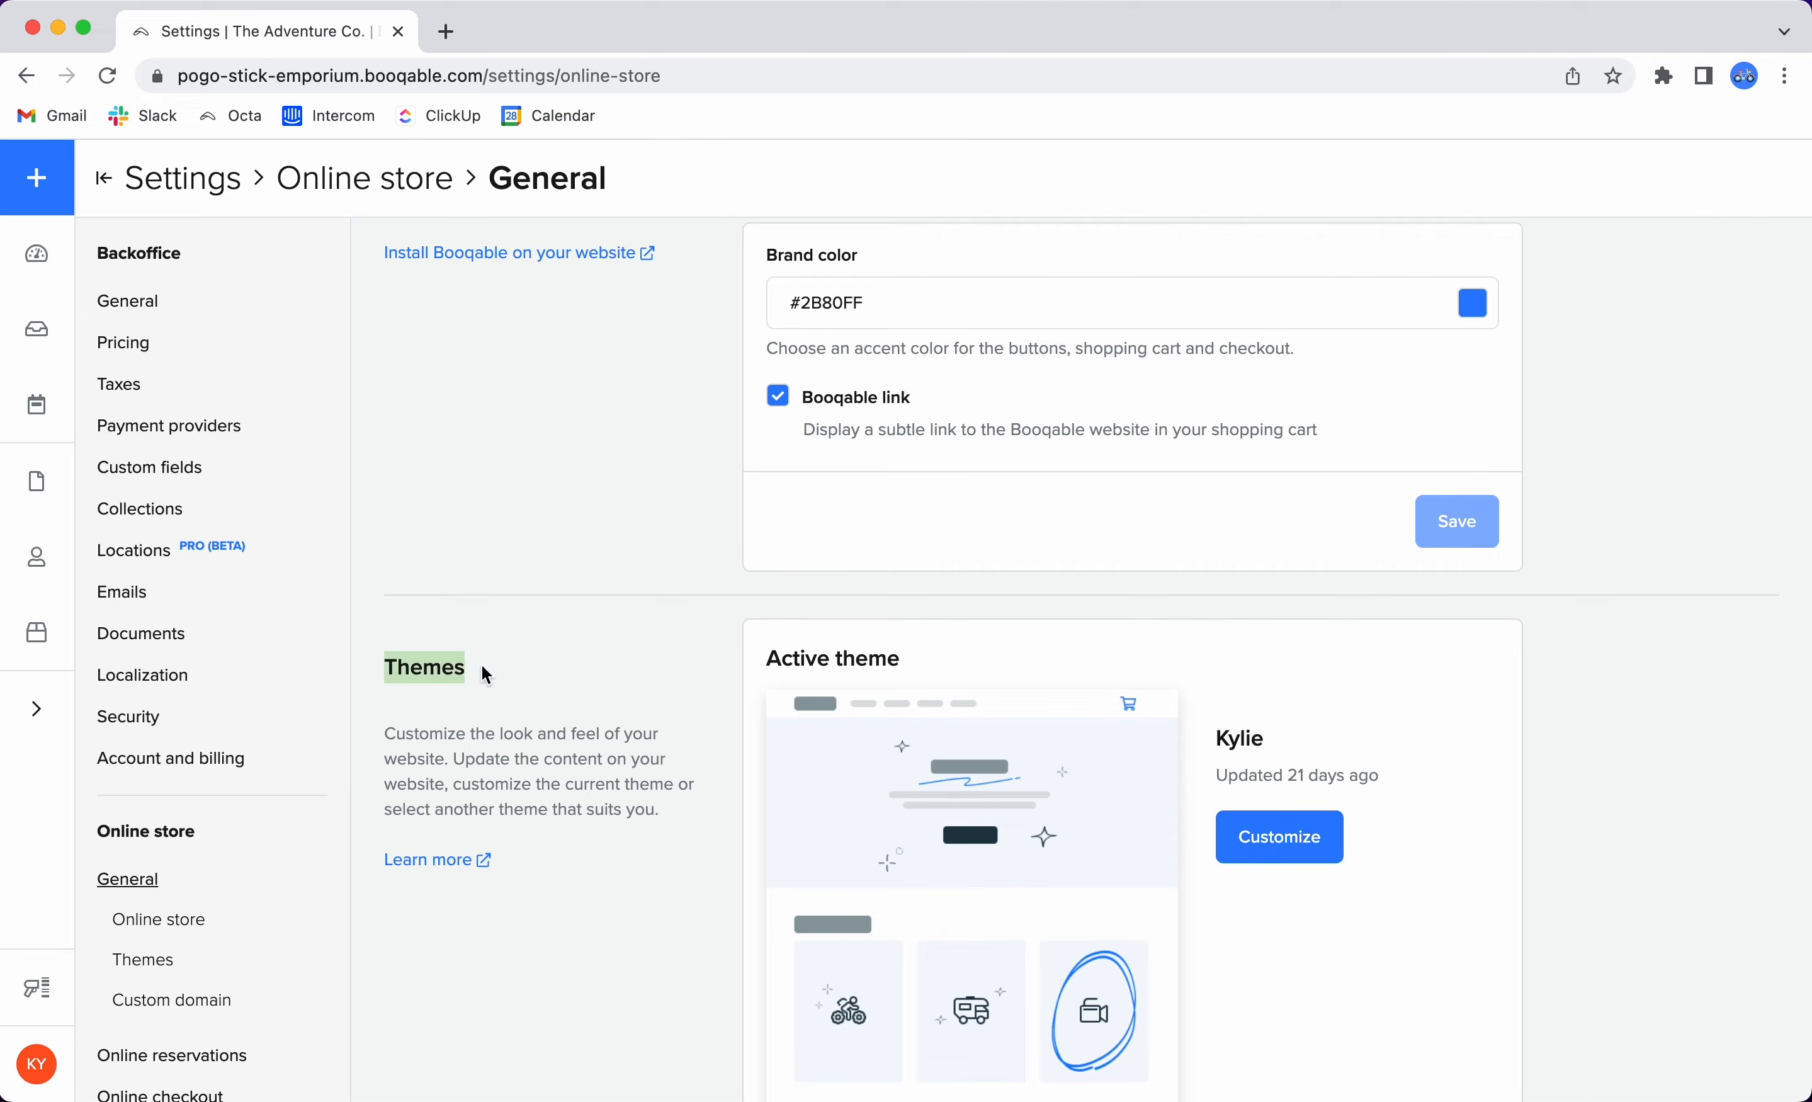
pyautogui.scroll(-2, 735, 673)
pyautogui.scroll(-2, 735, 674)
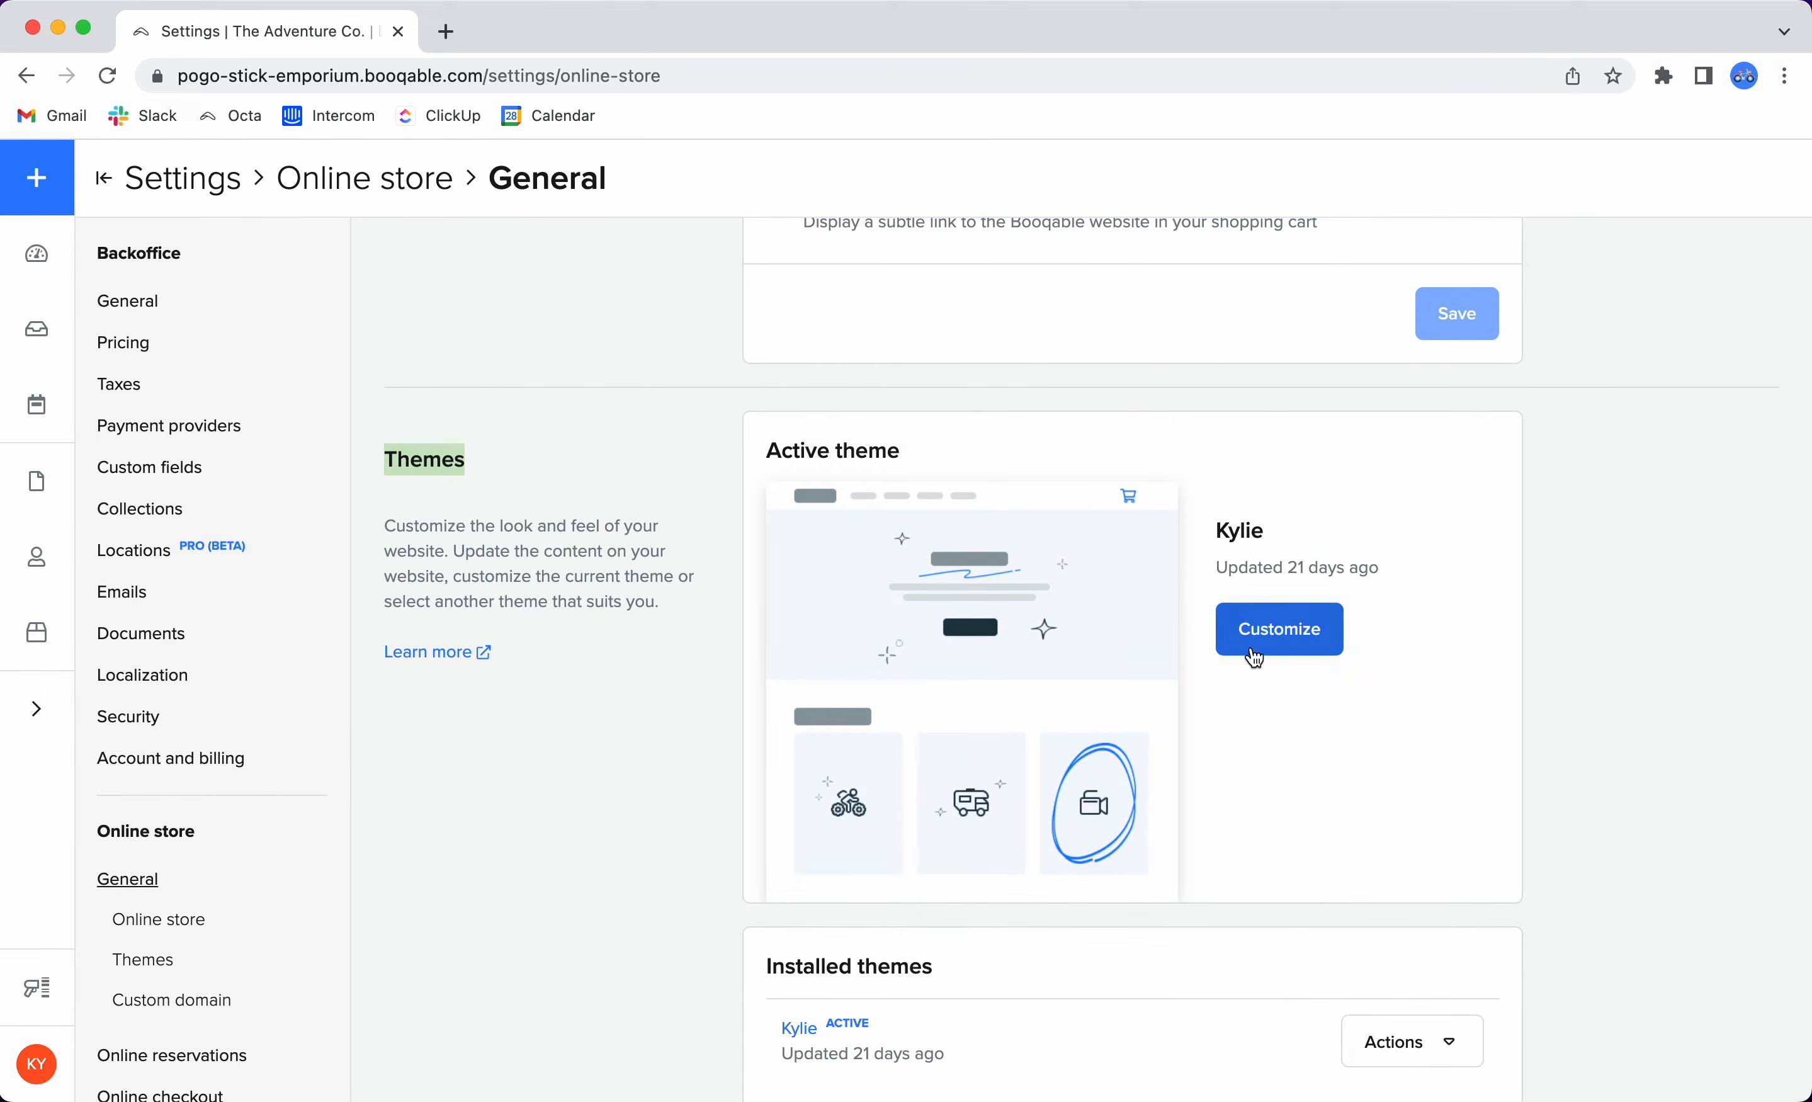
pyautogui.click(1306, 635)
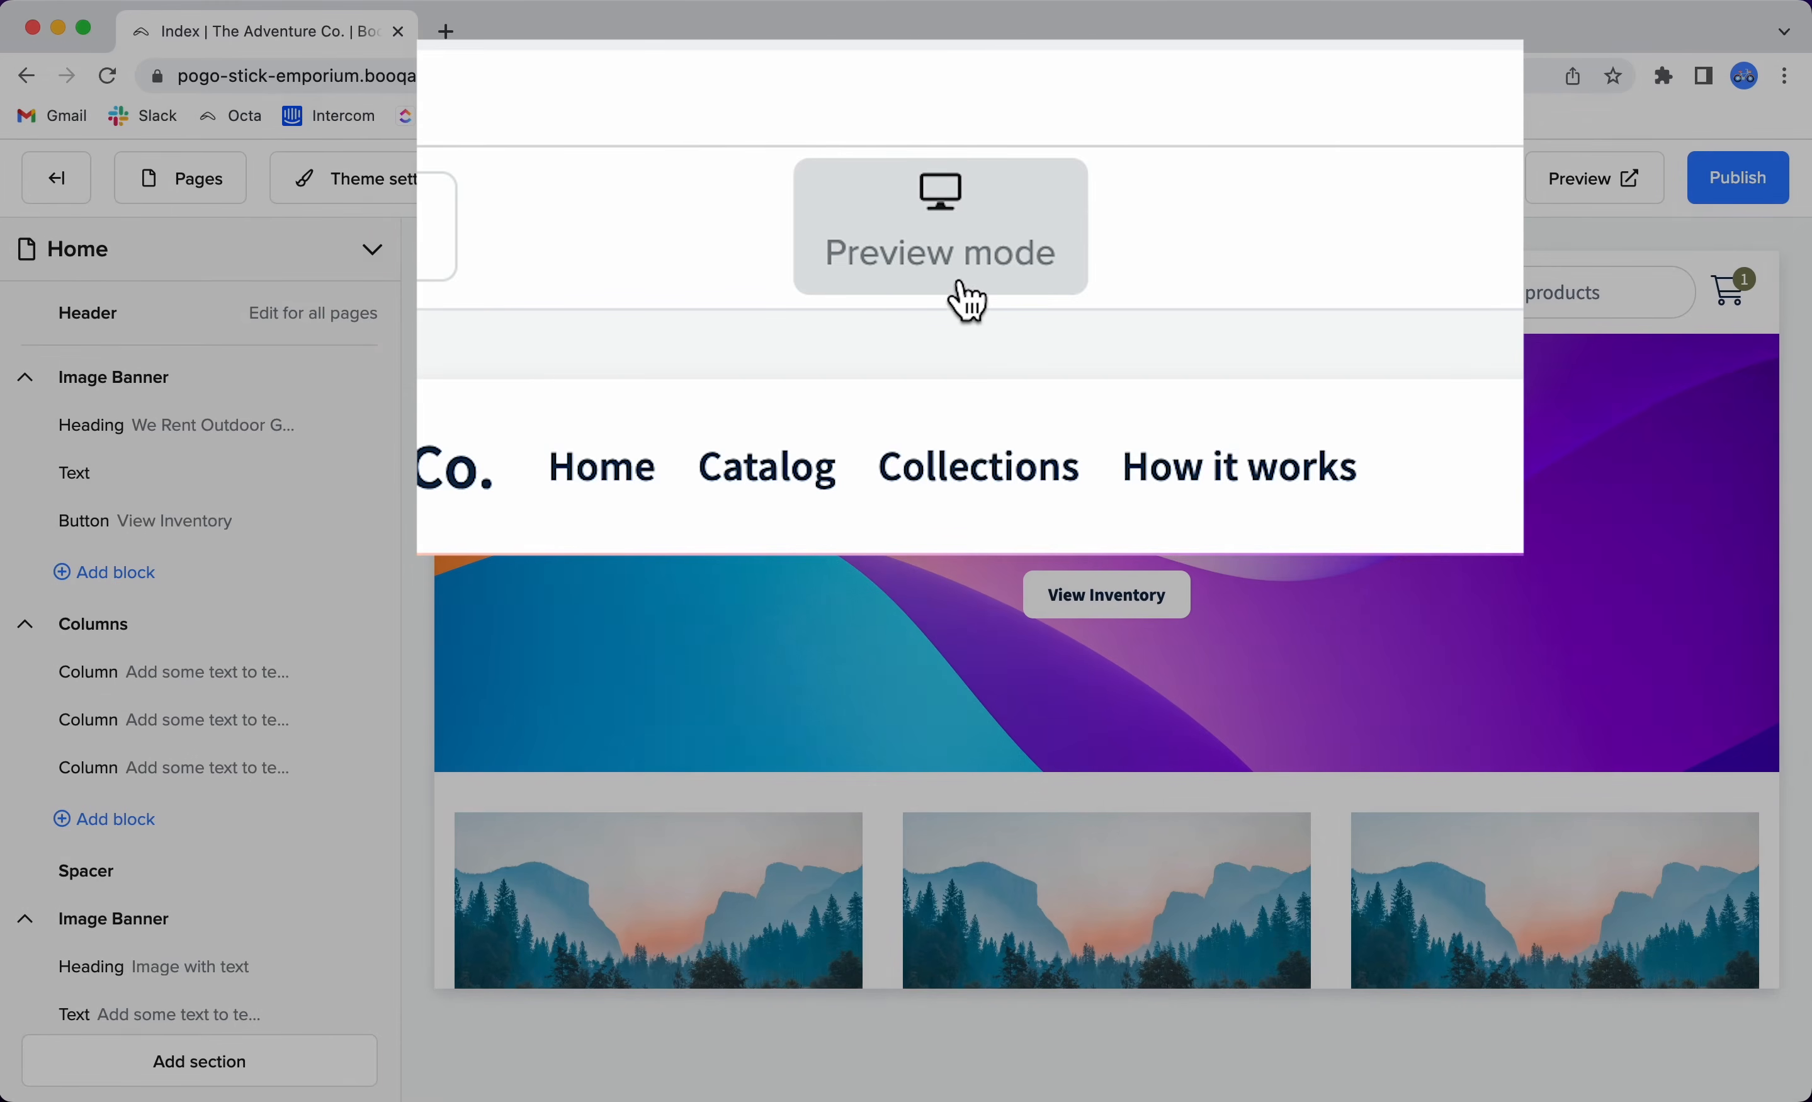
# Switch the theme preview to Mobile and look through the home page's layout.
pyautogui.click(943, 243)
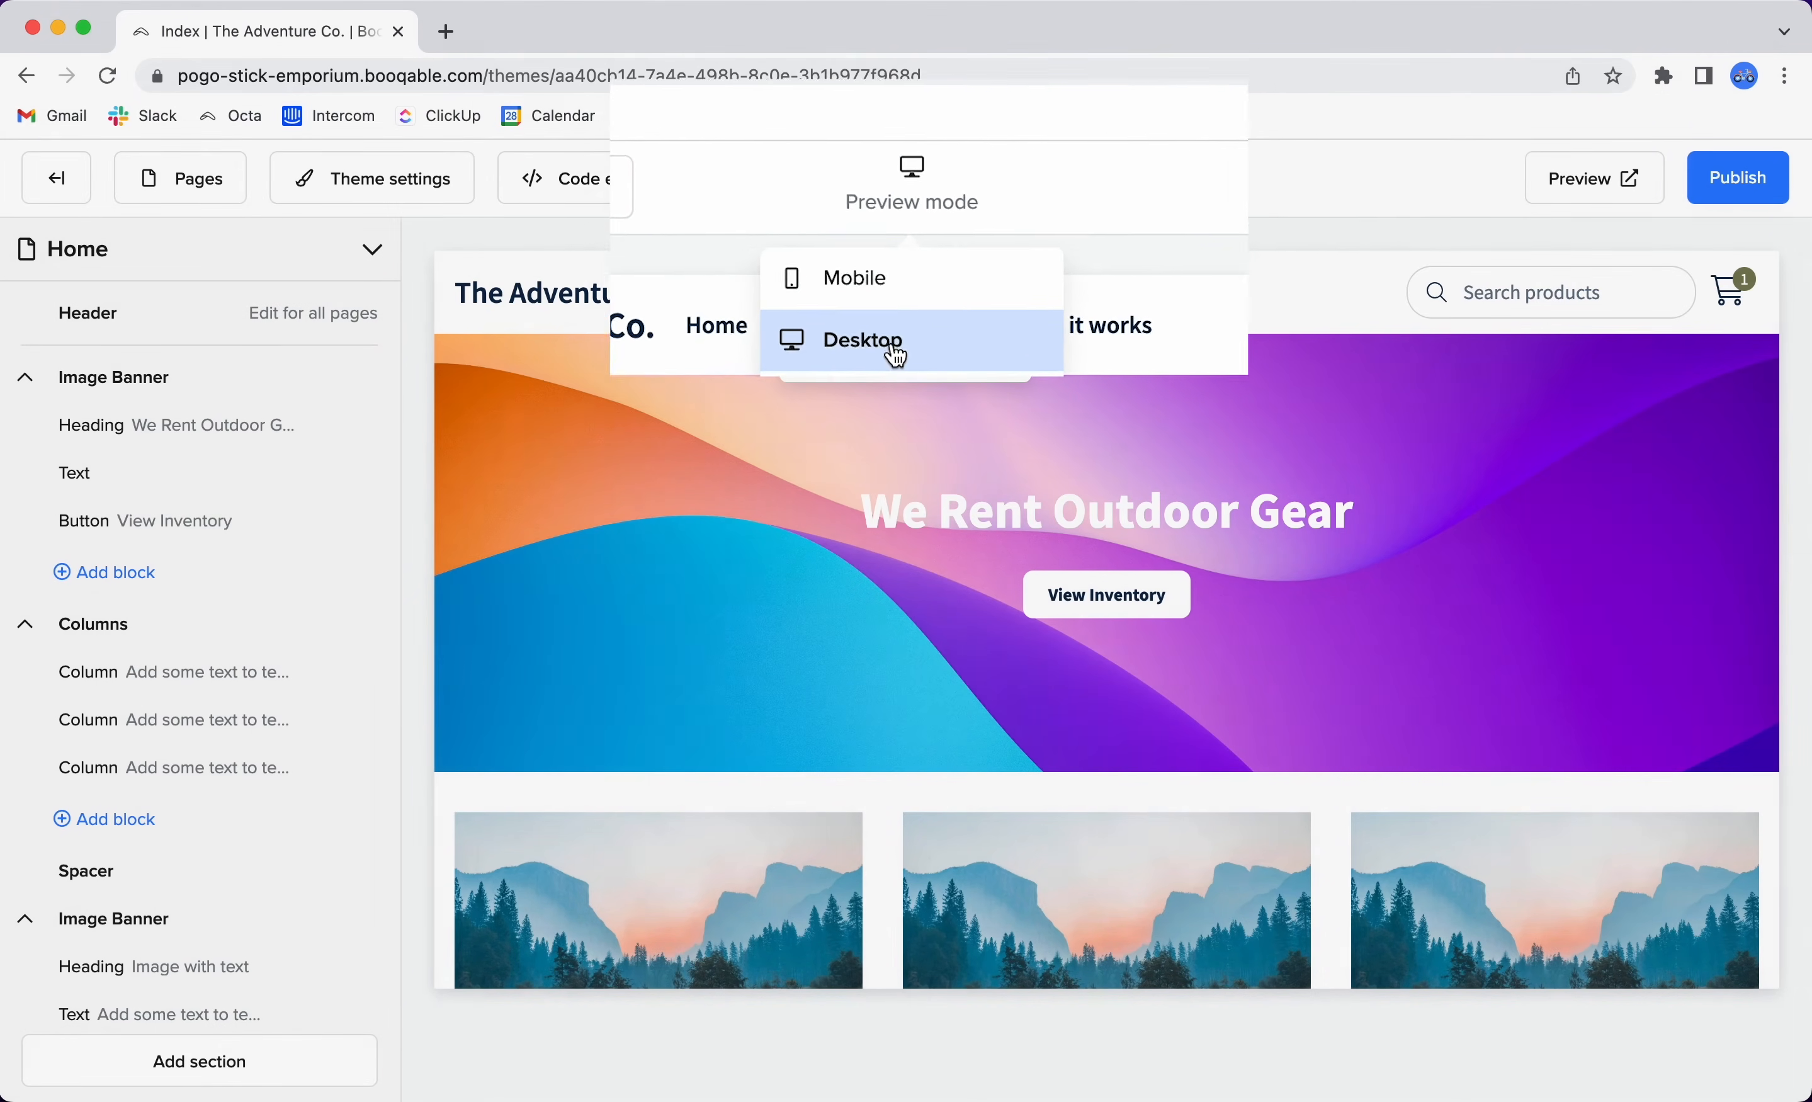
pyautogui.click(886, 274)
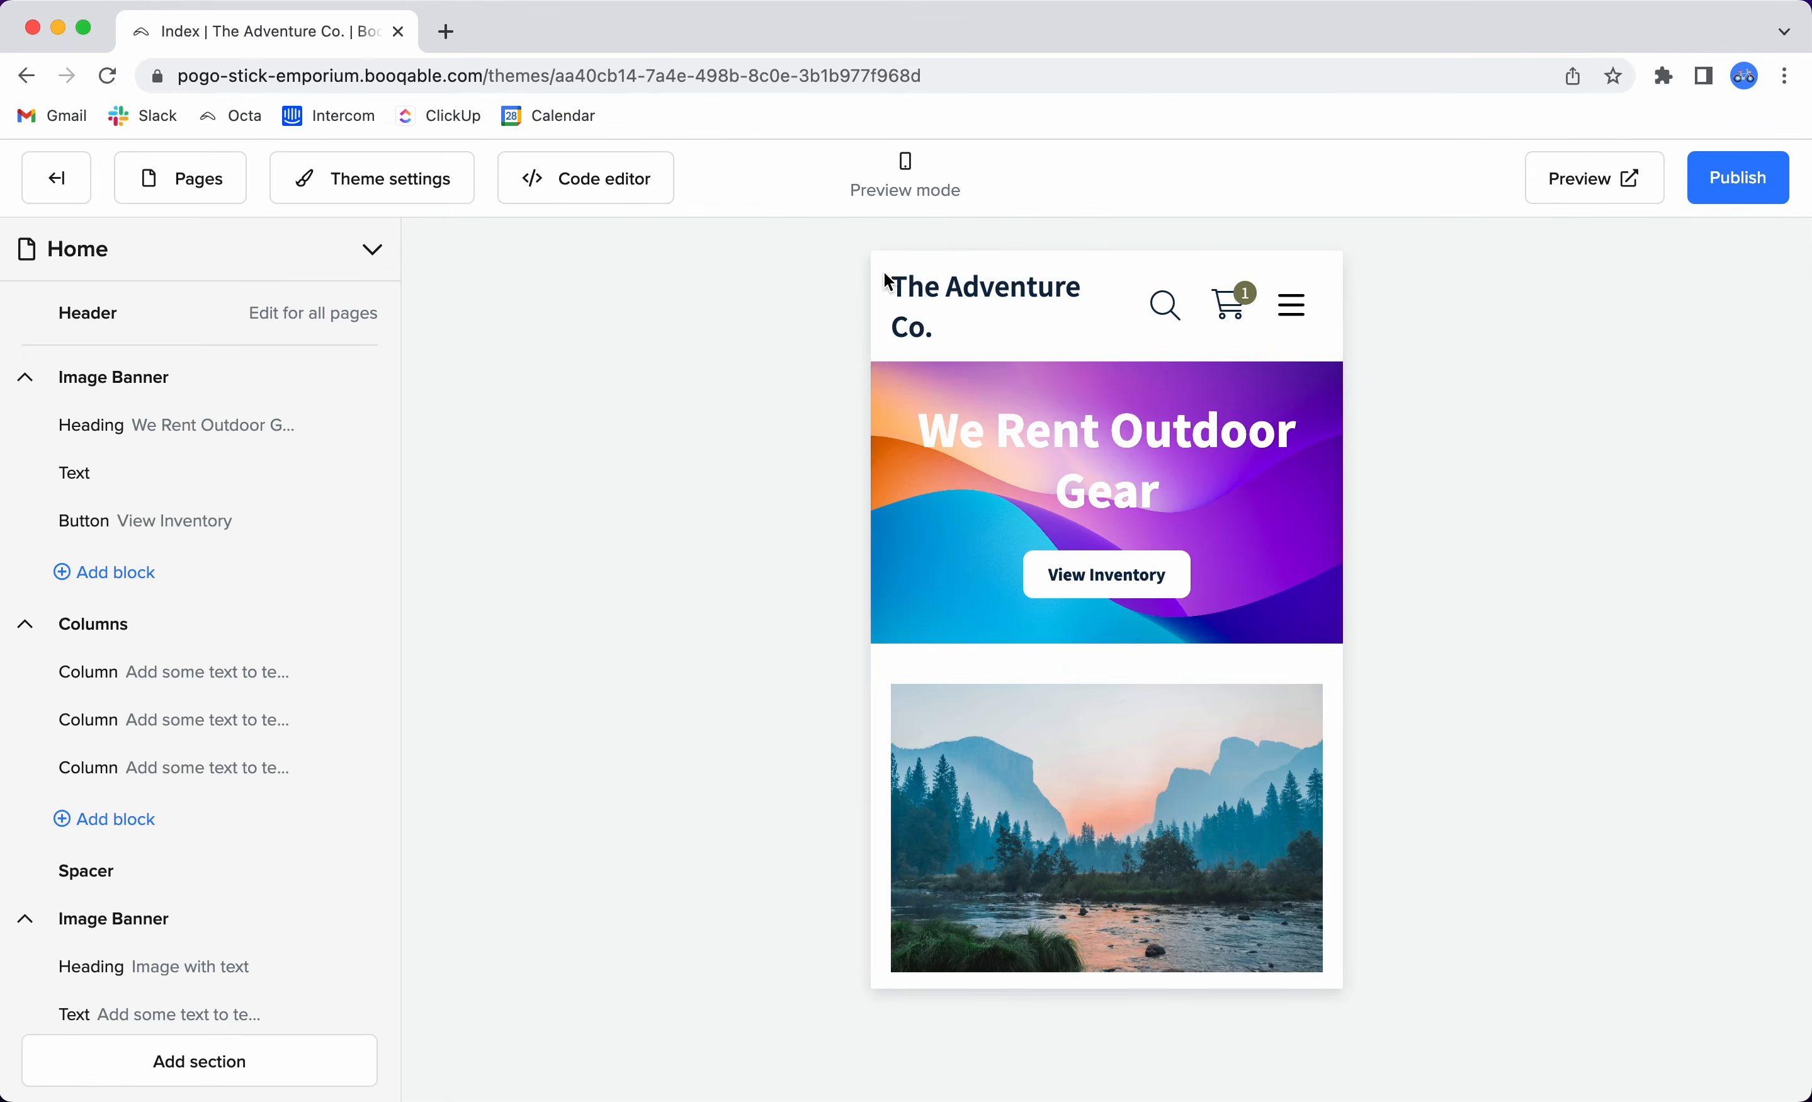
pyautogui.scroll(-15, 1166, 721)
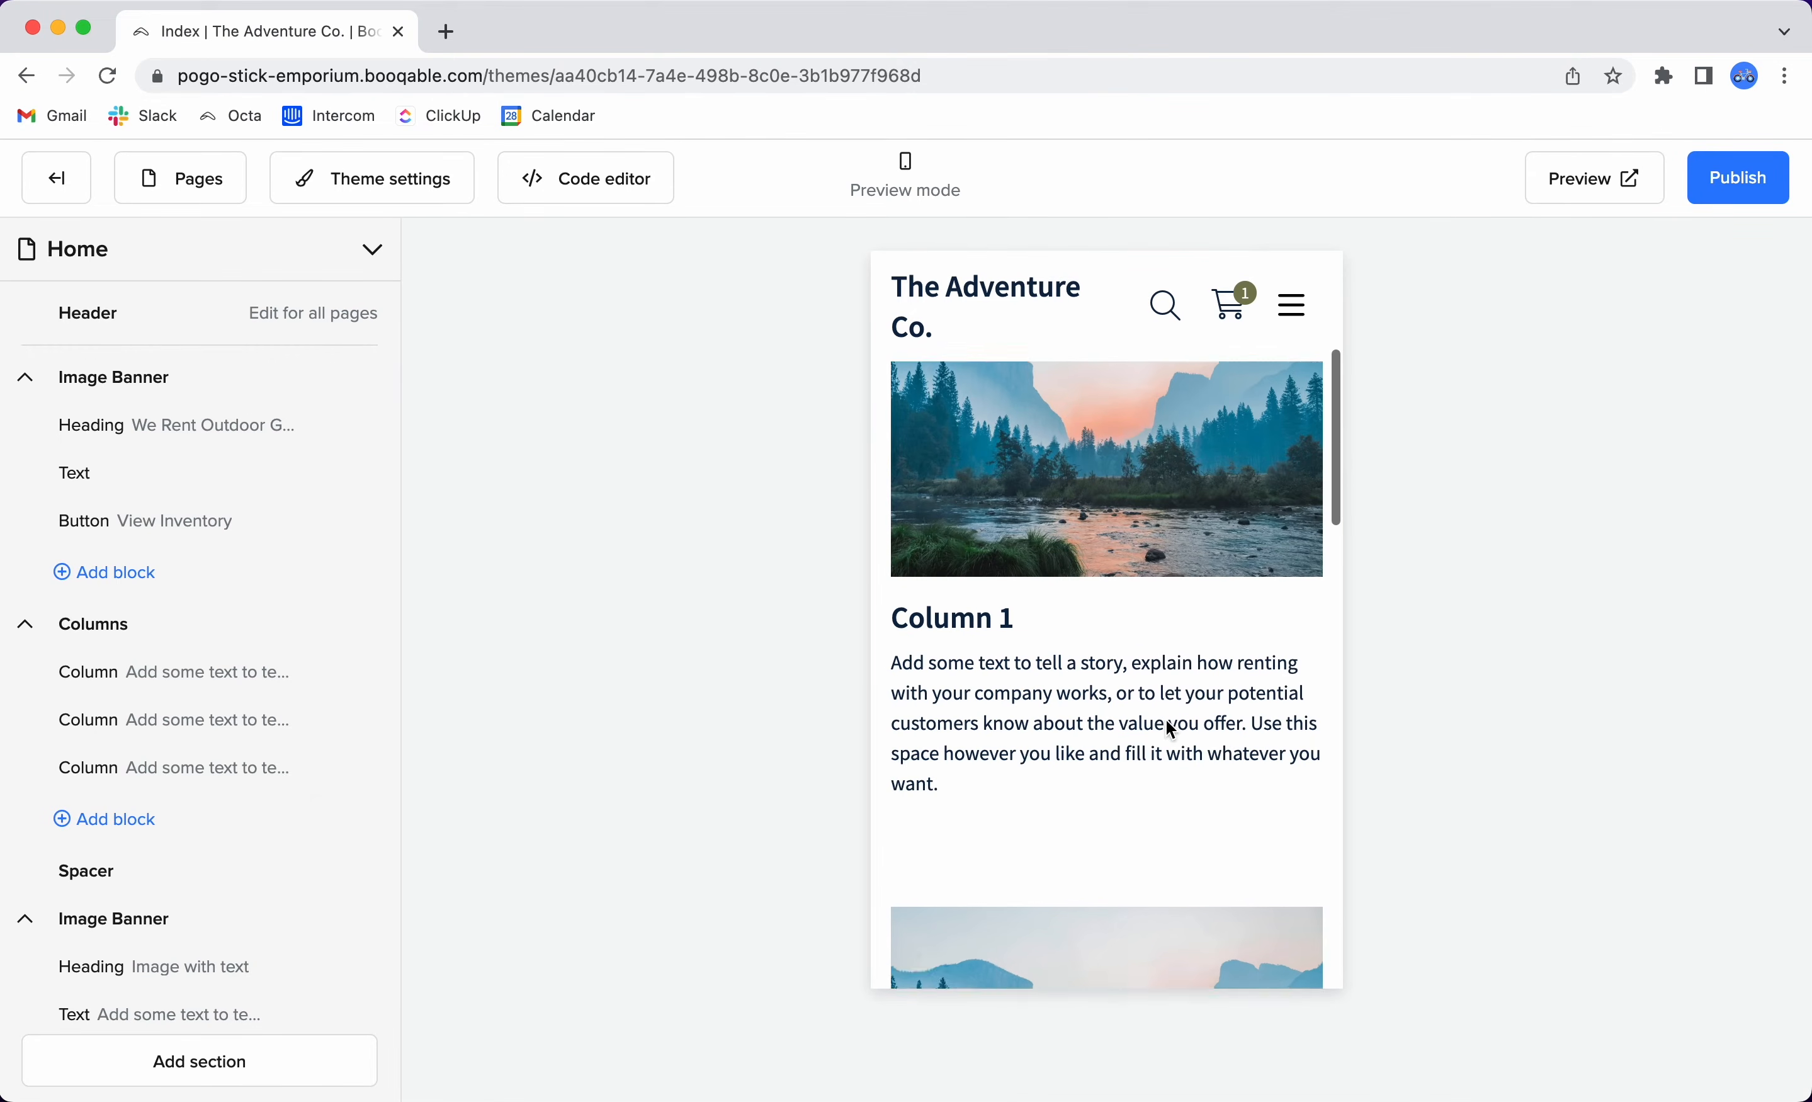
pyautogui.scroll(-12, 1168, 724)
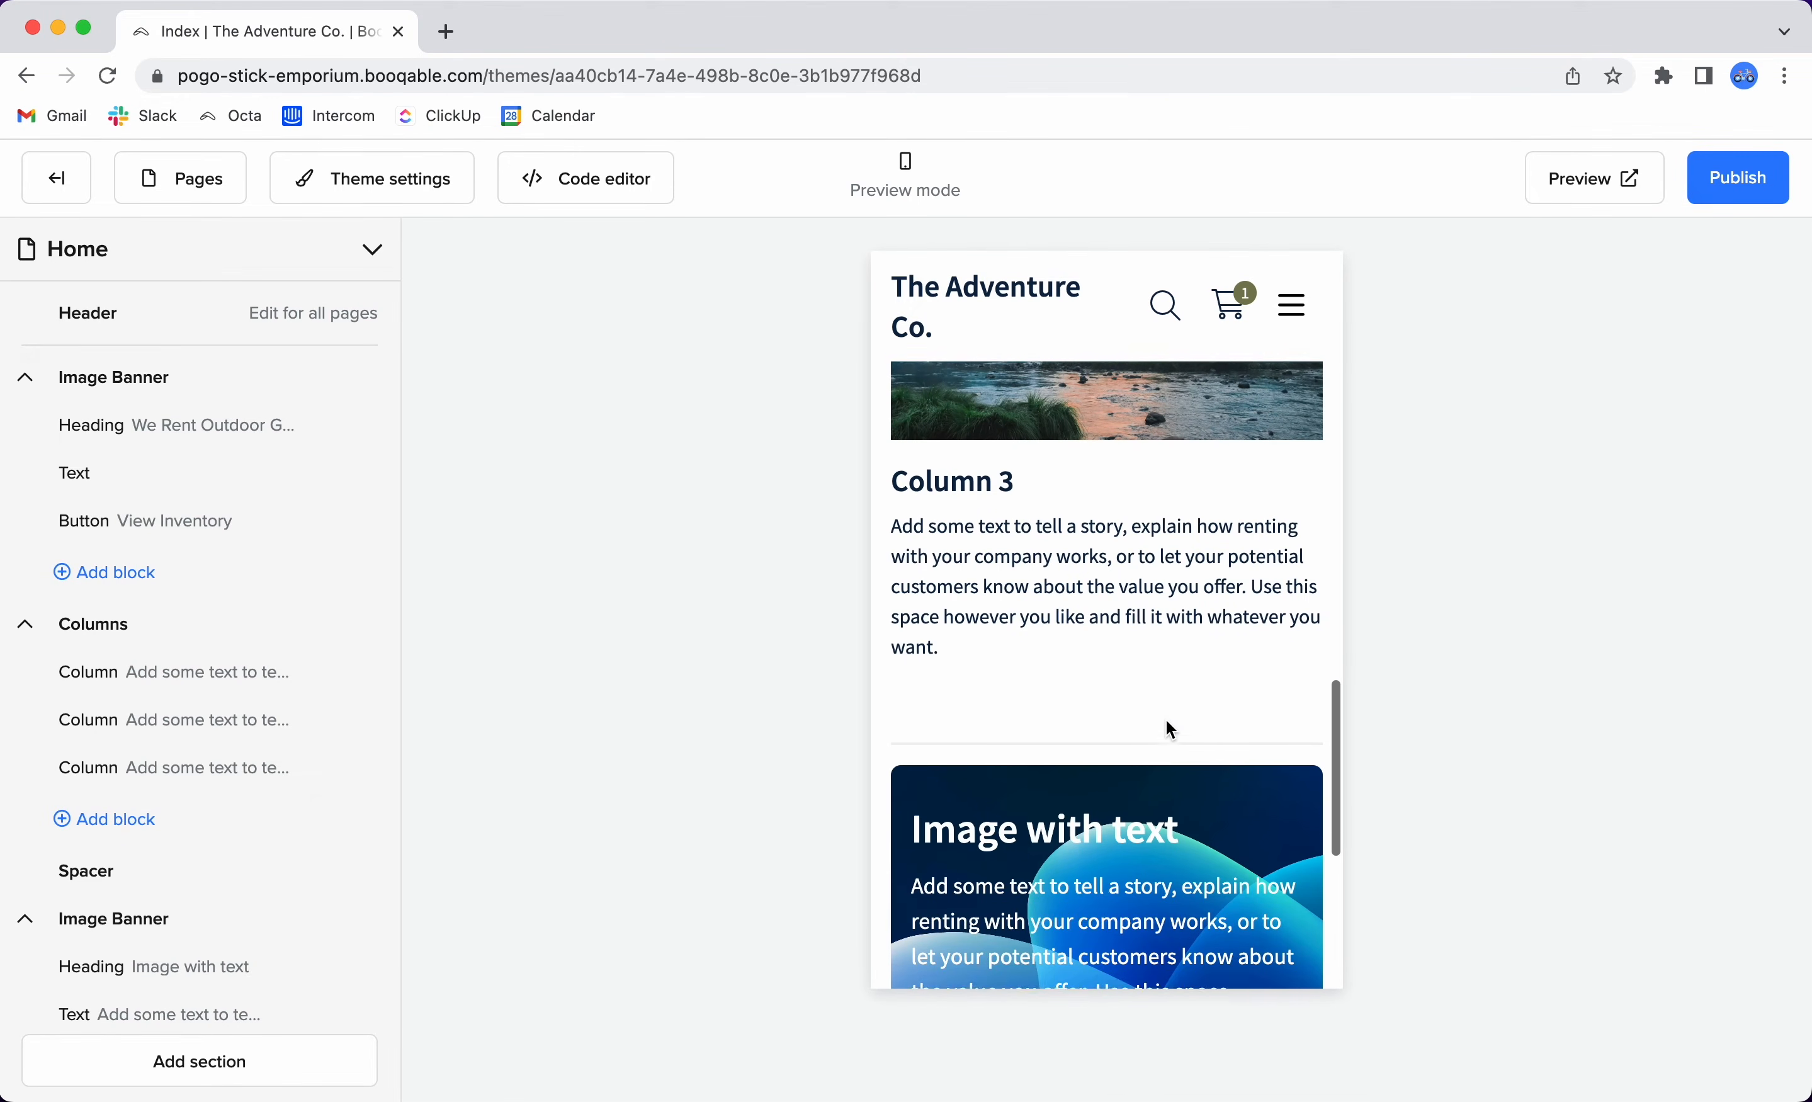
pyautogui.scroll(20, 1166, 720)
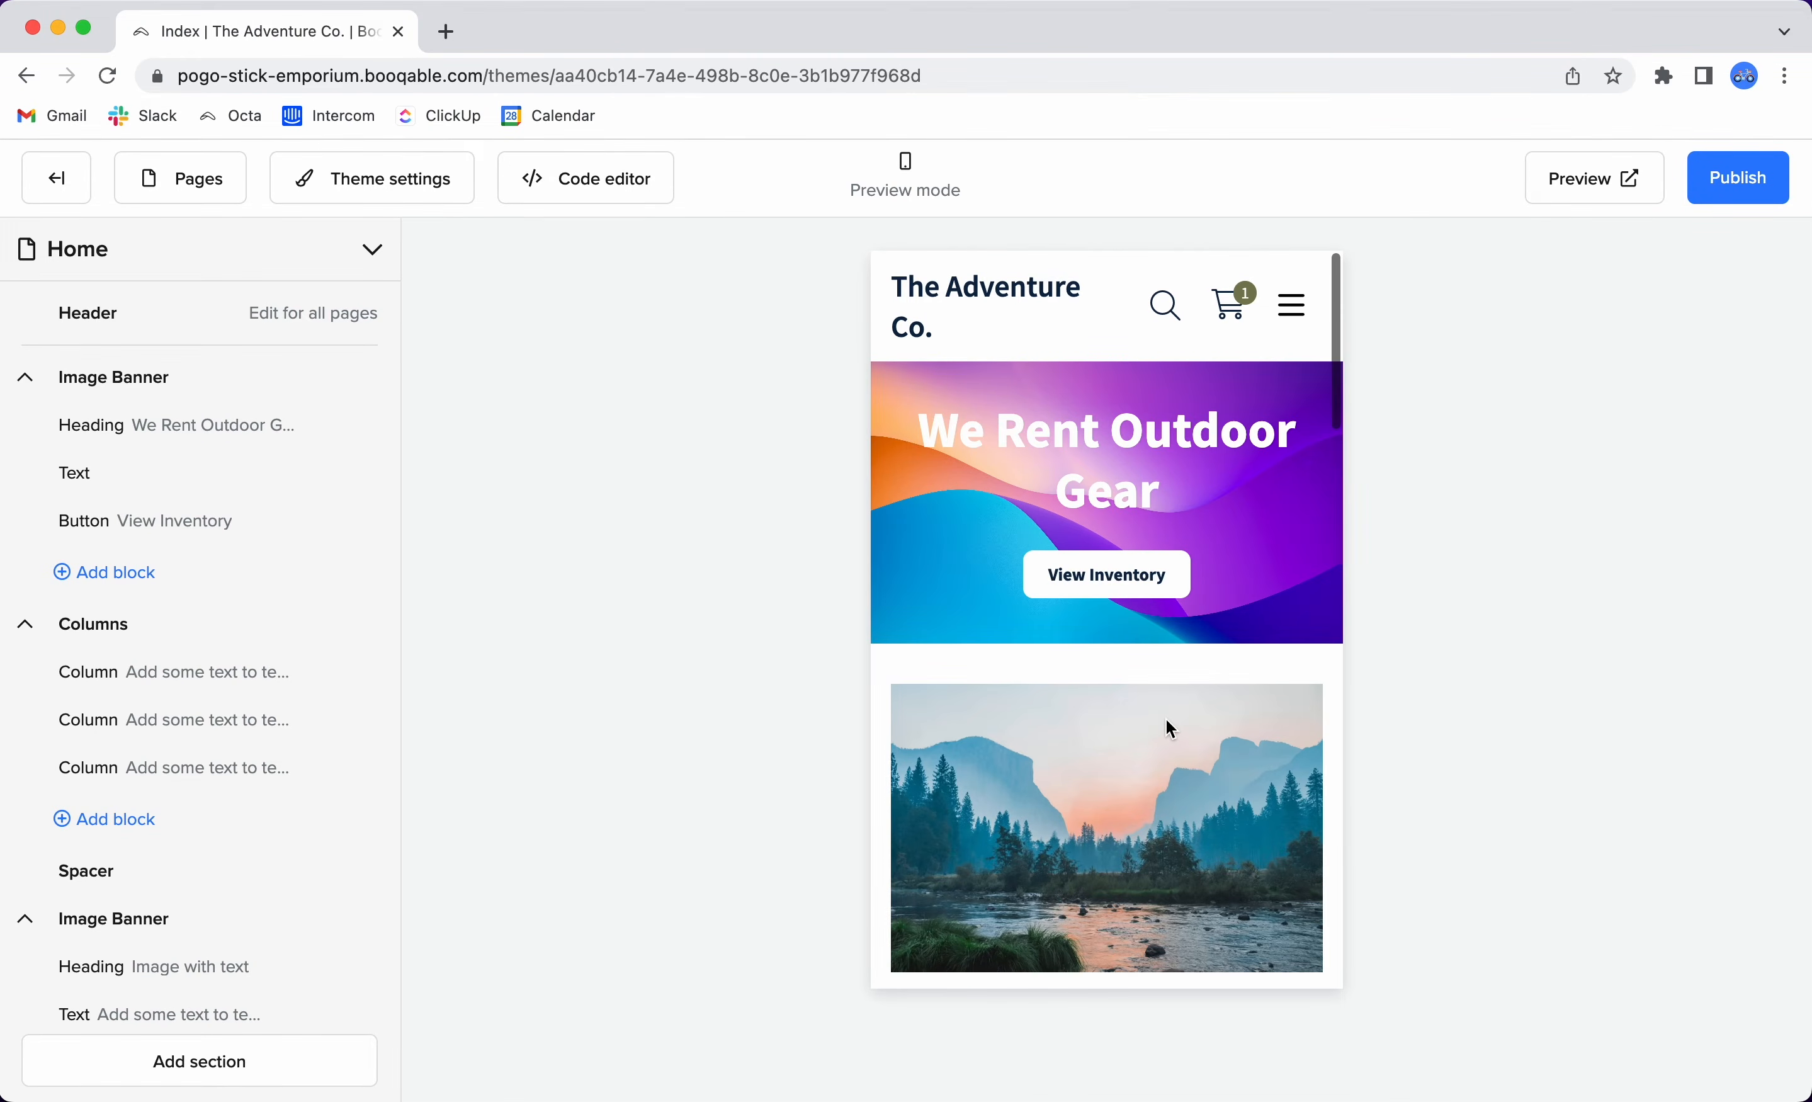
# Return the theme preview to Desktop and open the store preview in a separate tab, keeping the theme editor in view.
pyautogui.click(927, 191)
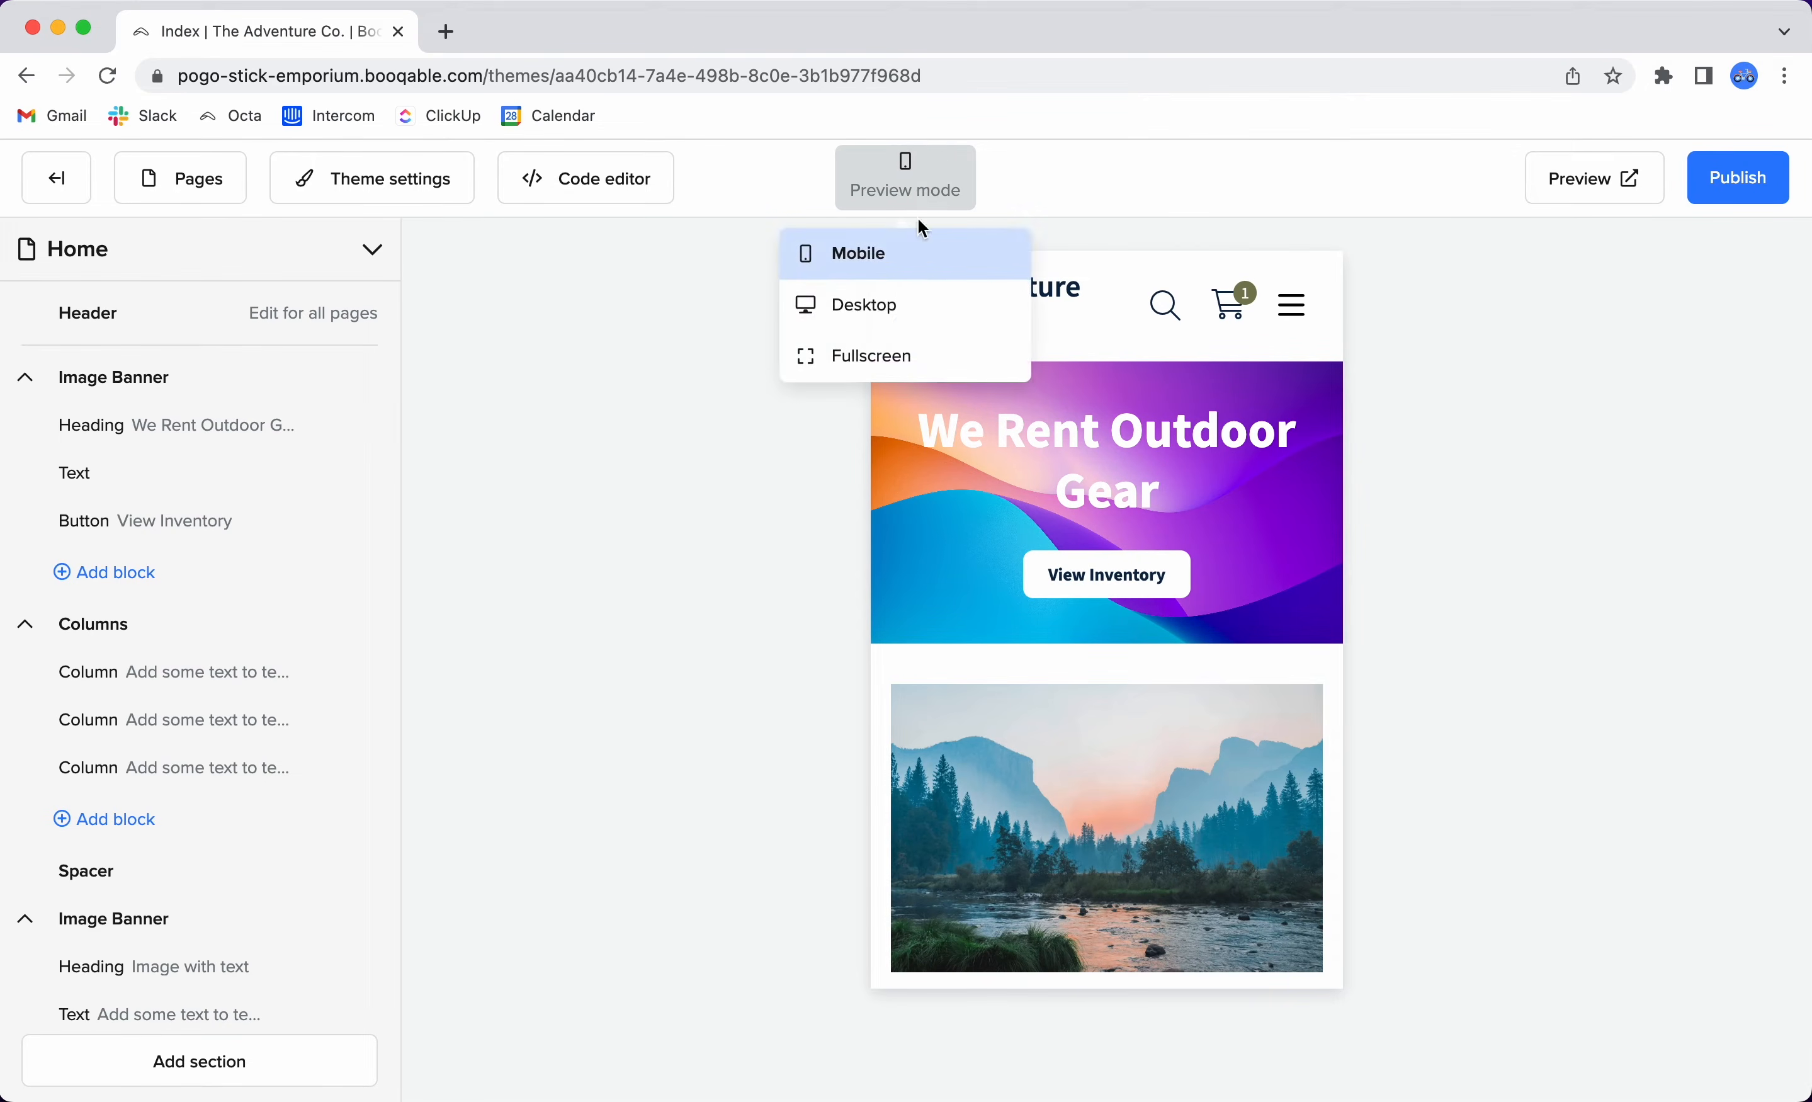
pyautogui.click(897, 322)
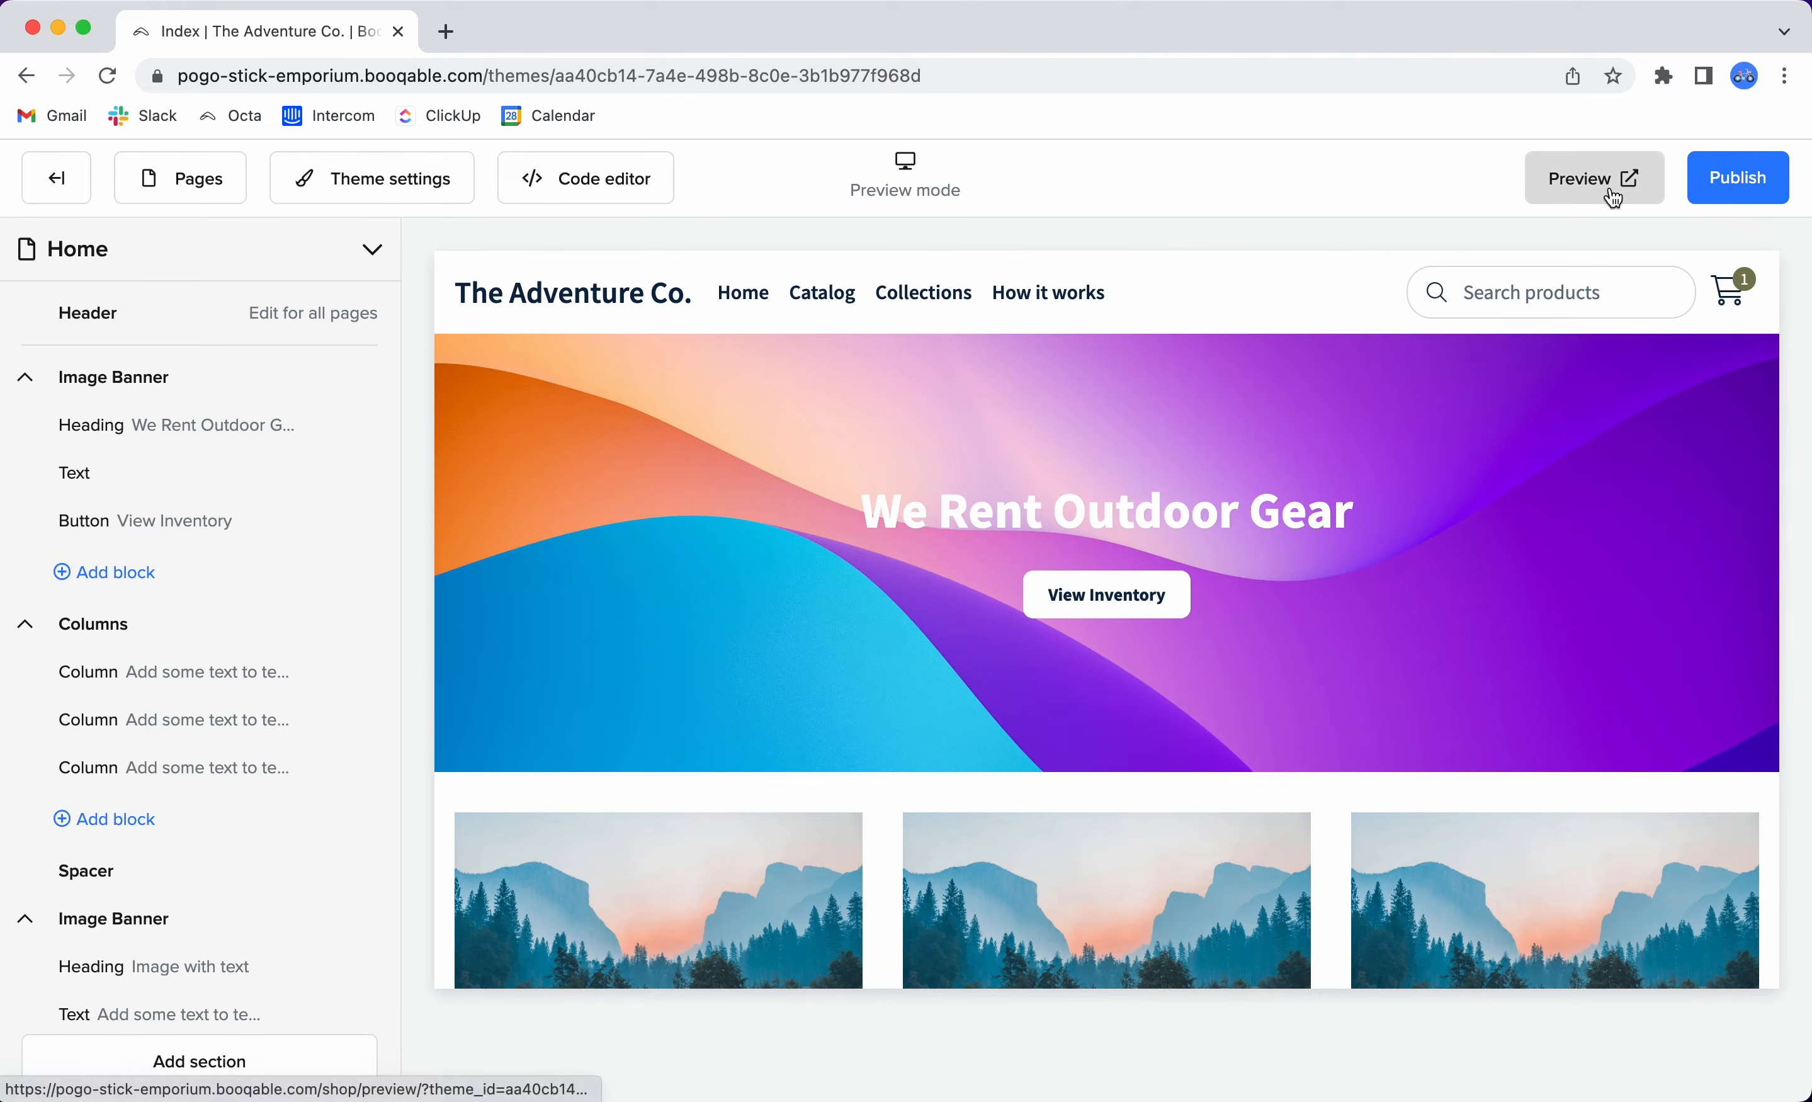
pyautogui.click(1576, 179)
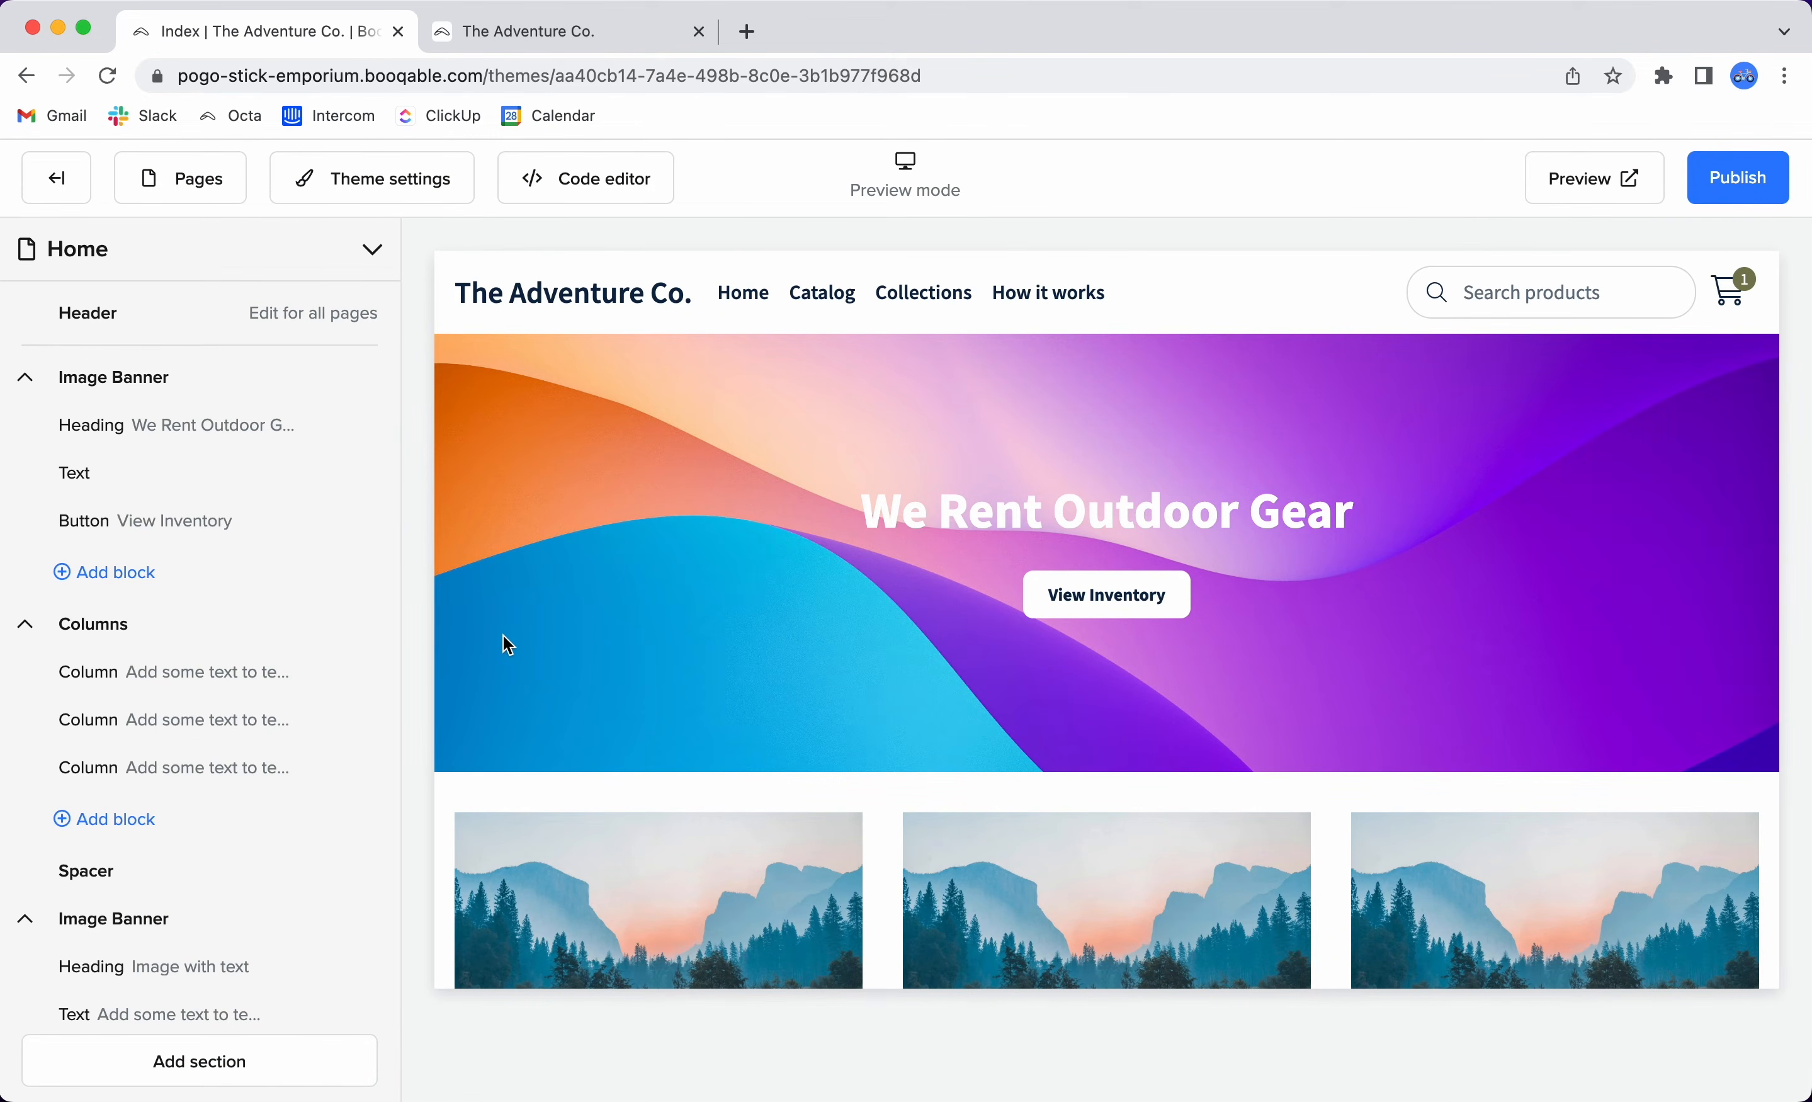
pyautogui.scroll(-1, 636, 387)
pyautogui.scroll(1, 636, 386)
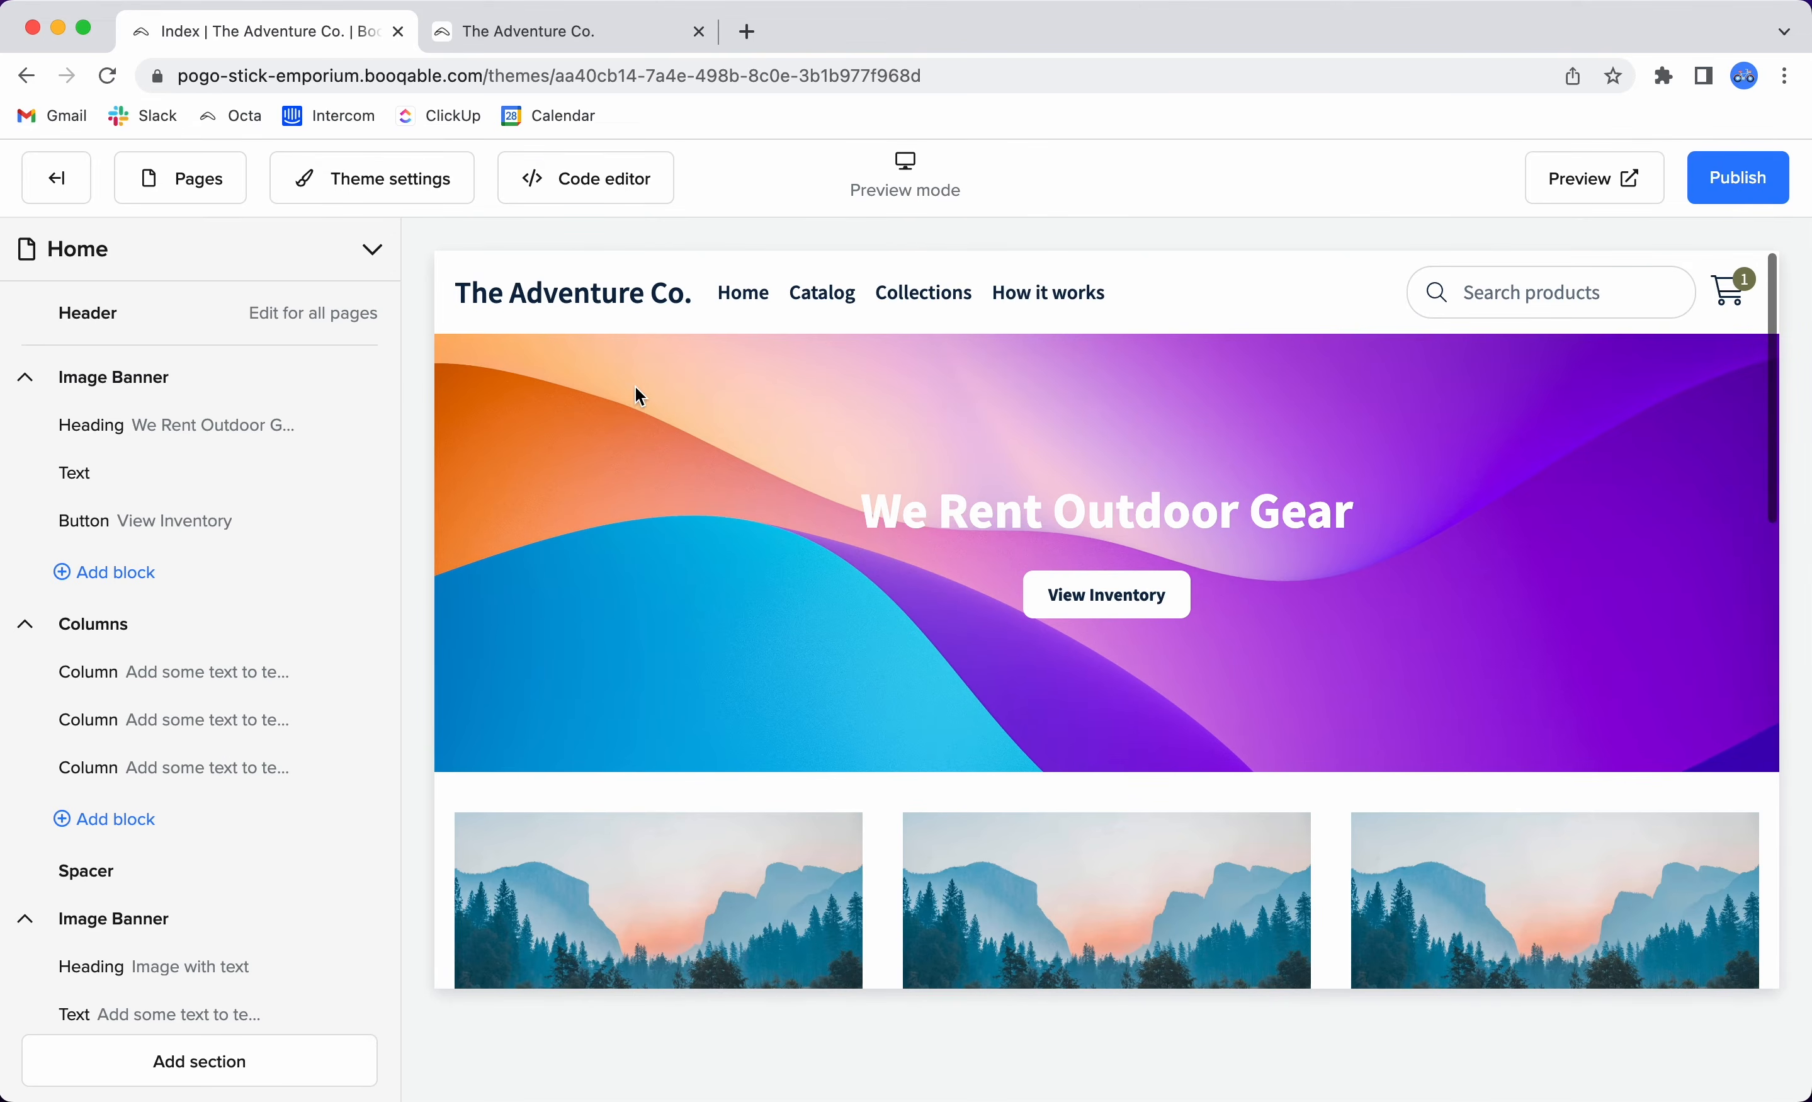
# Change the top image banner's heading to "We Make Exploration Easy" and save it.
pyautogui.moveTo(868, 515); pyautogui.dragTo(1430, 525)
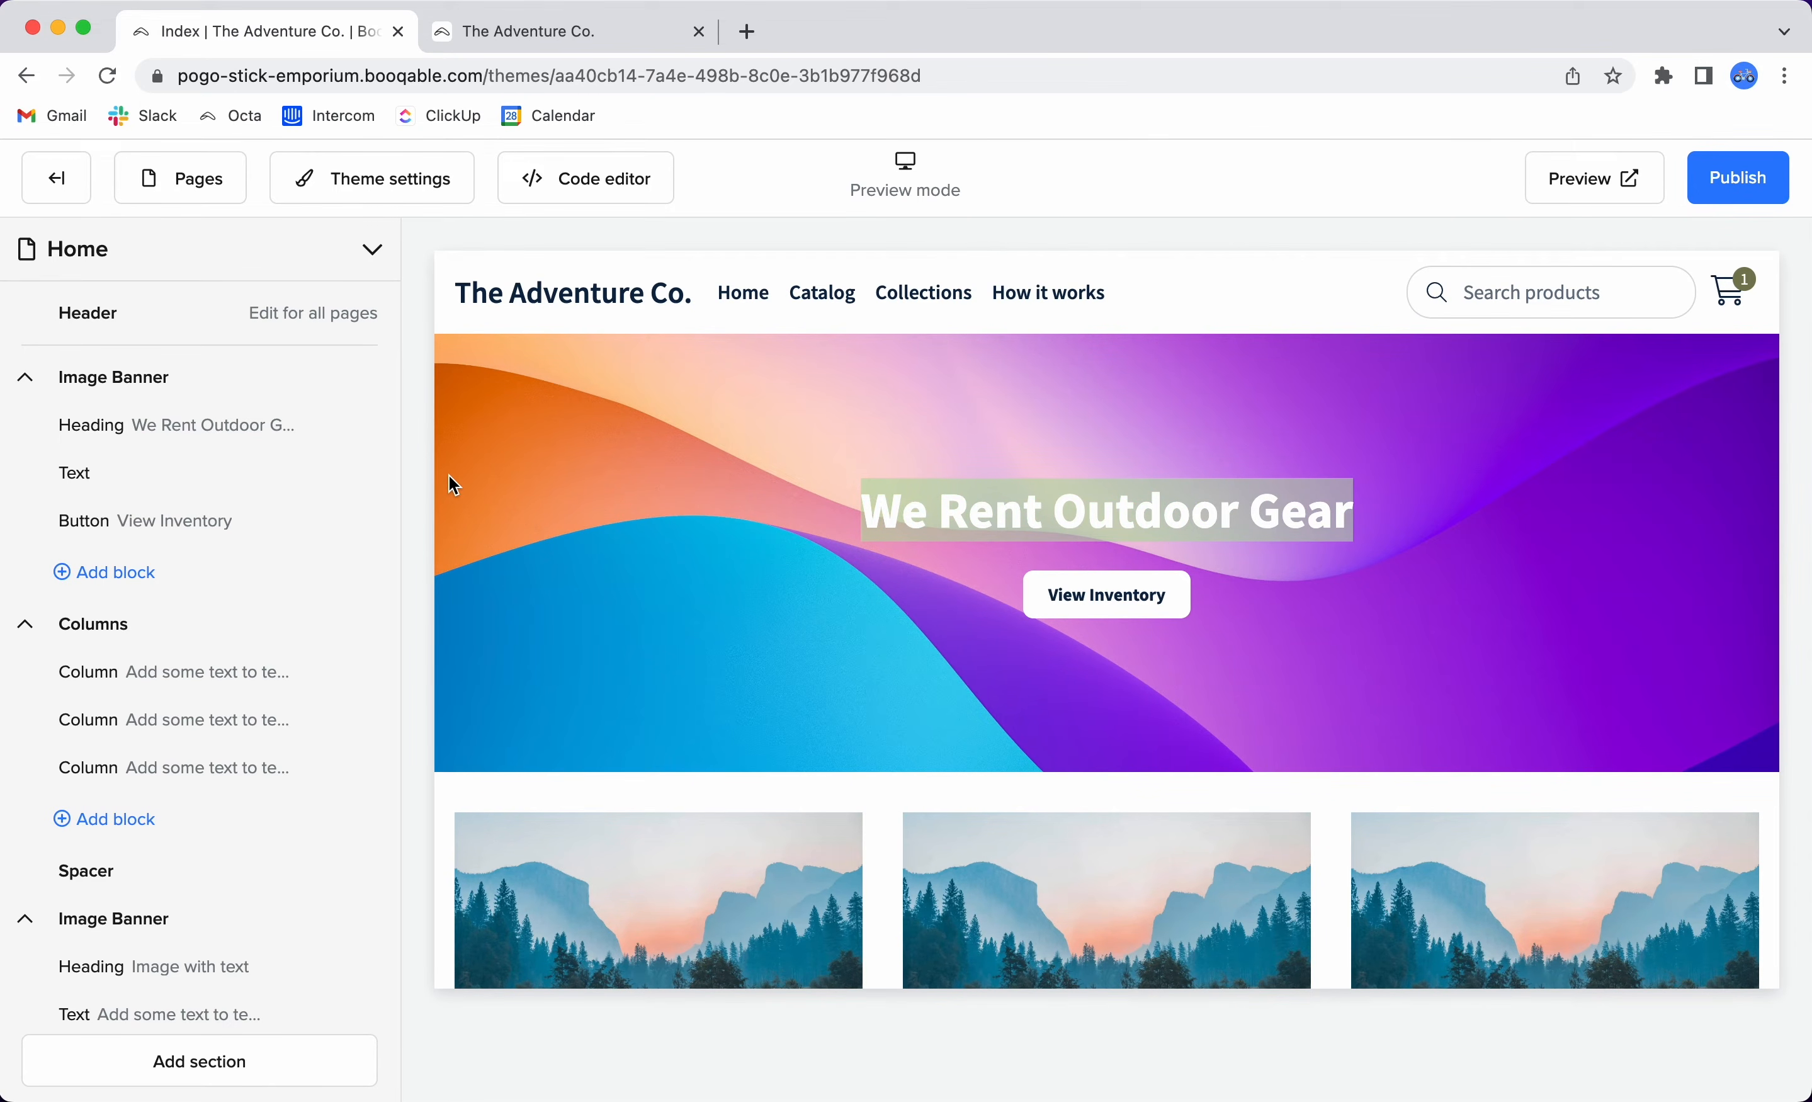
pyautogui.click(254, 426)
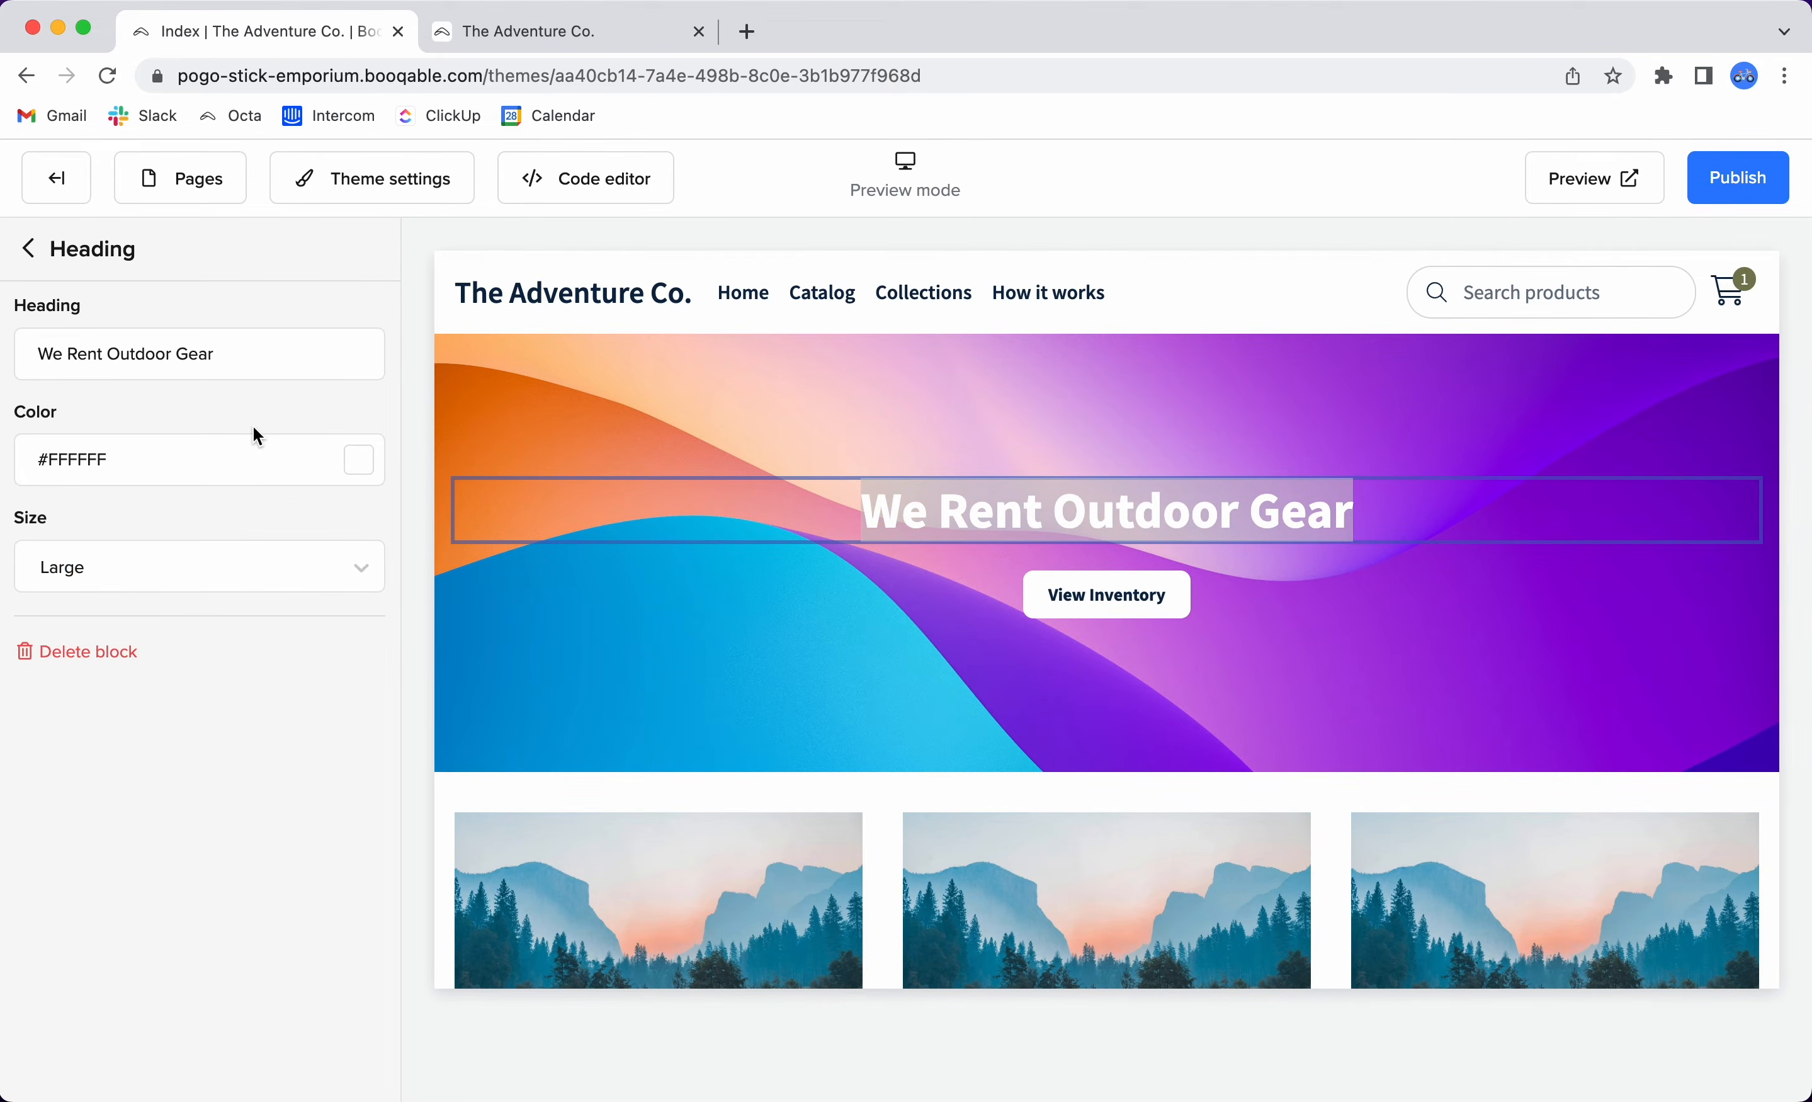
pyautogui.tripleClick(222, 354)
pyautogui.write('We Make Exploration Easy')
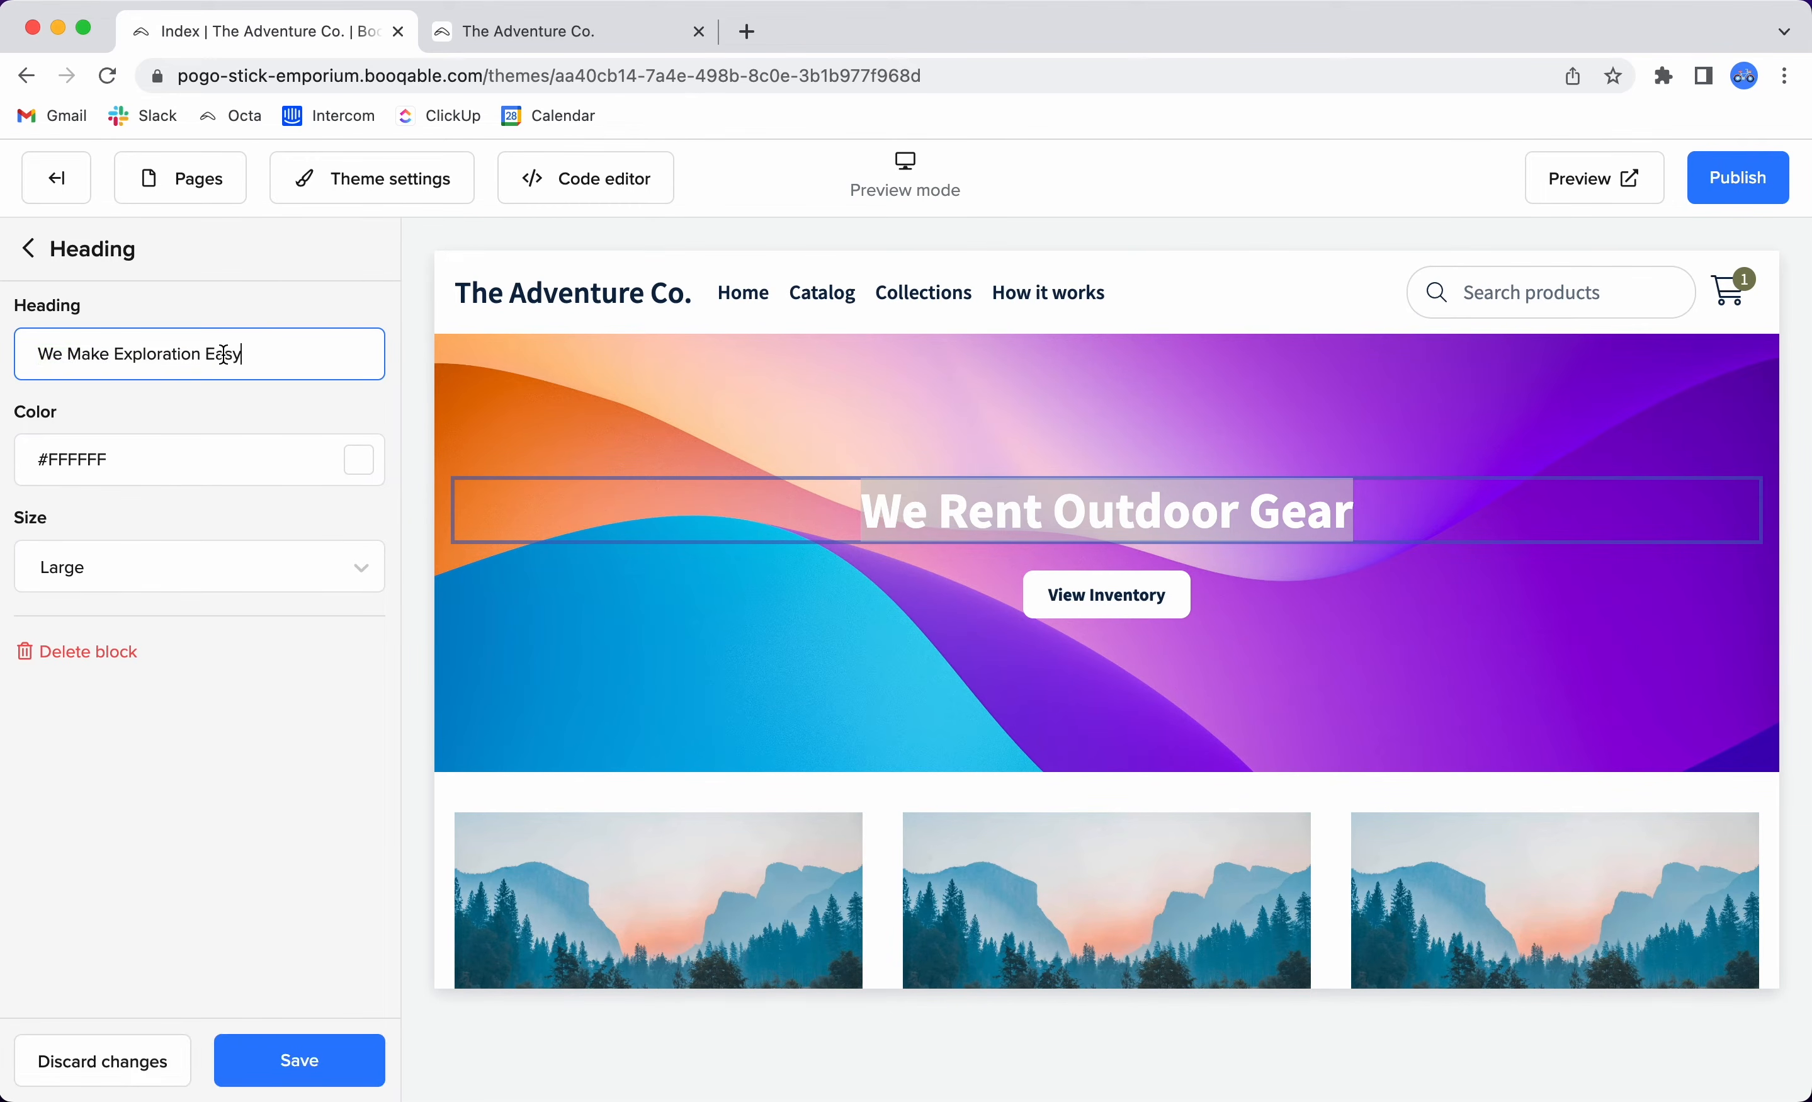
pyautogui.click(357, 1050)
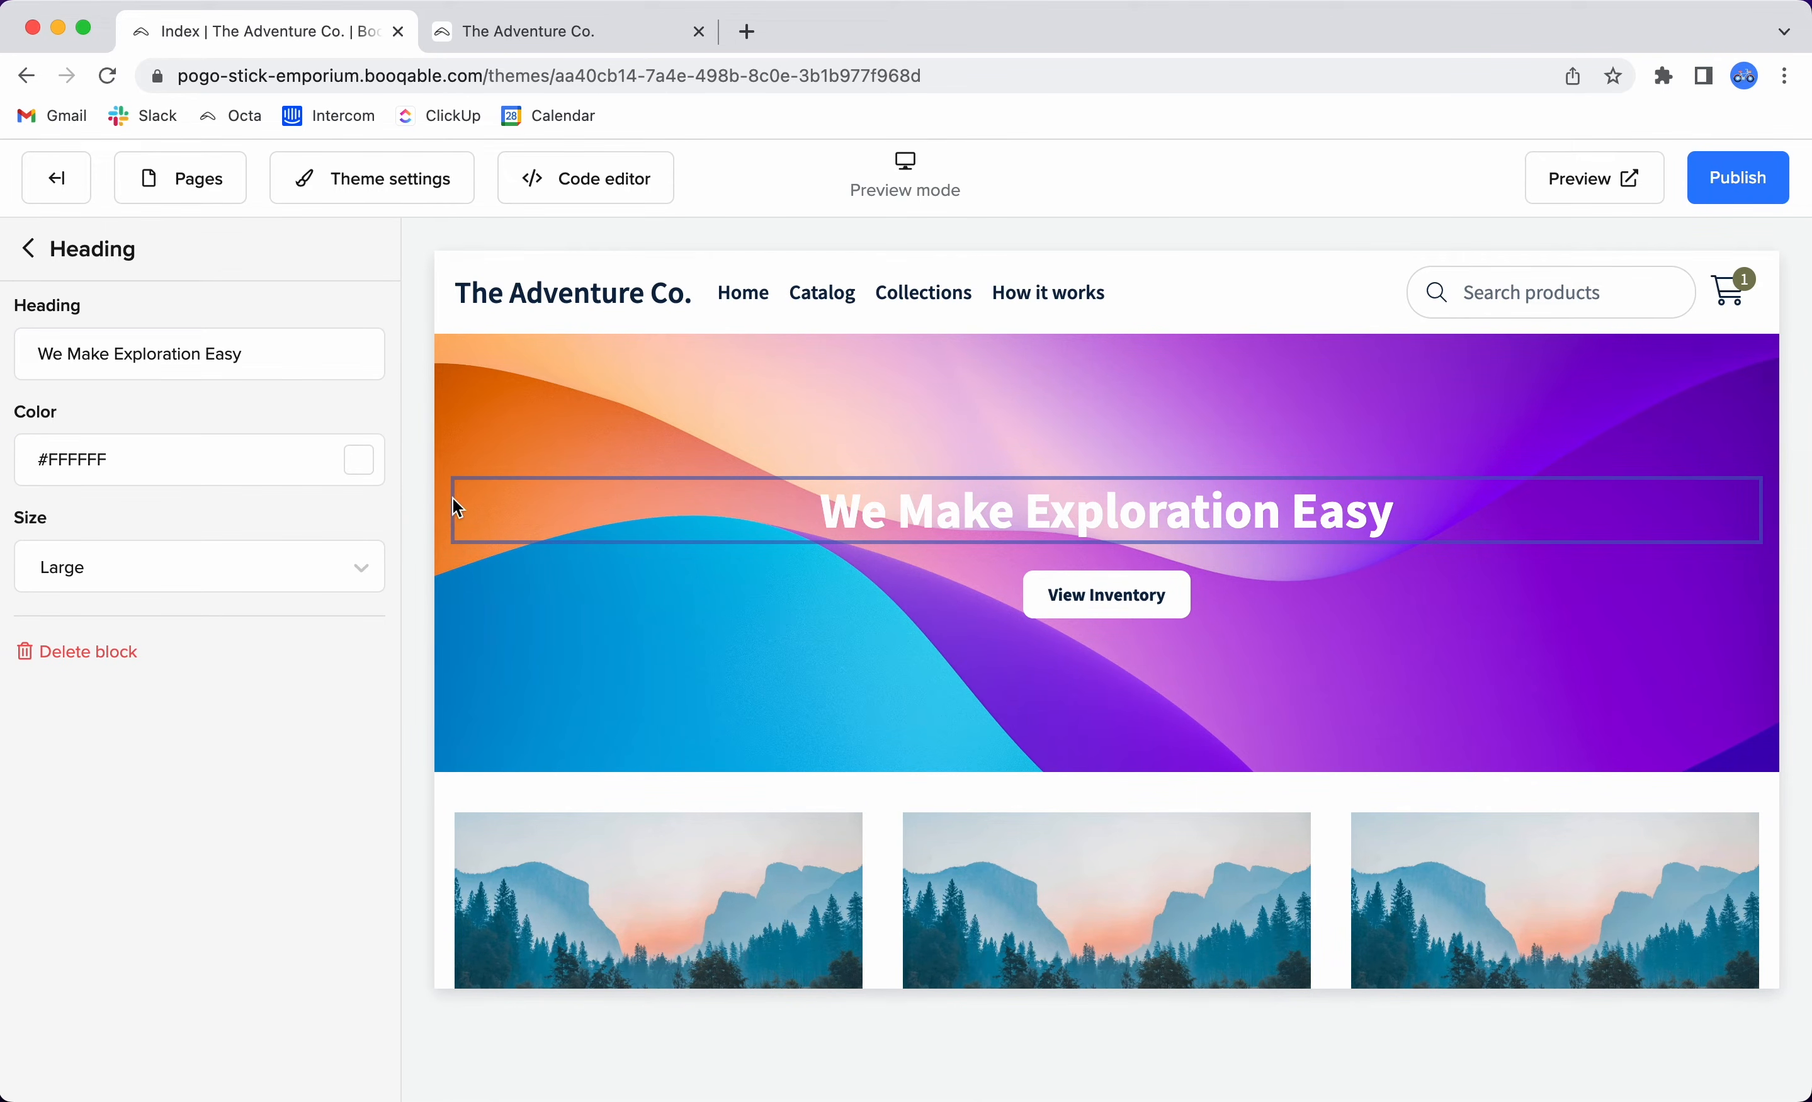
pyautogui.click(33, 249)
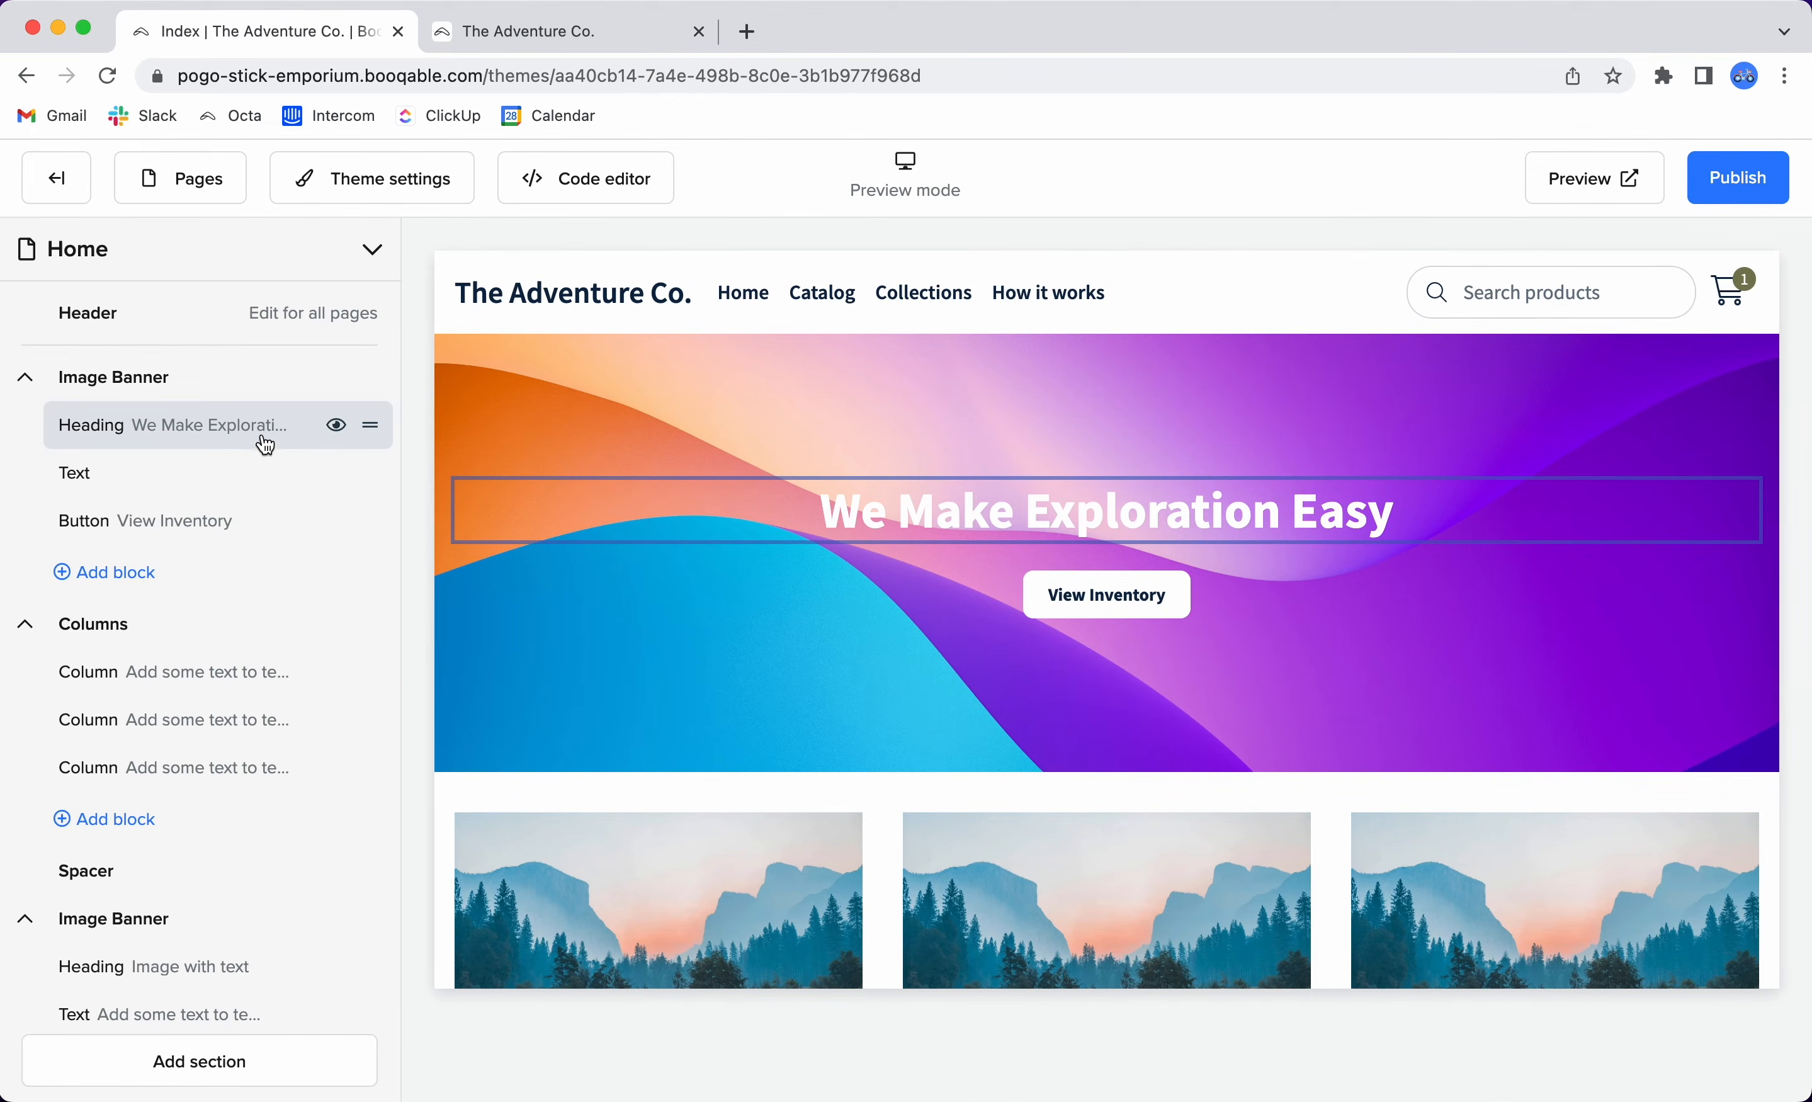
# Replace the top image banner's text with "The Adventure Co. offers the highest quality outdoor gear for rent." and save it.
pyautogui.click(186, 475)
pyautogui.click(262, 395)
pyautogui.press('super+a')
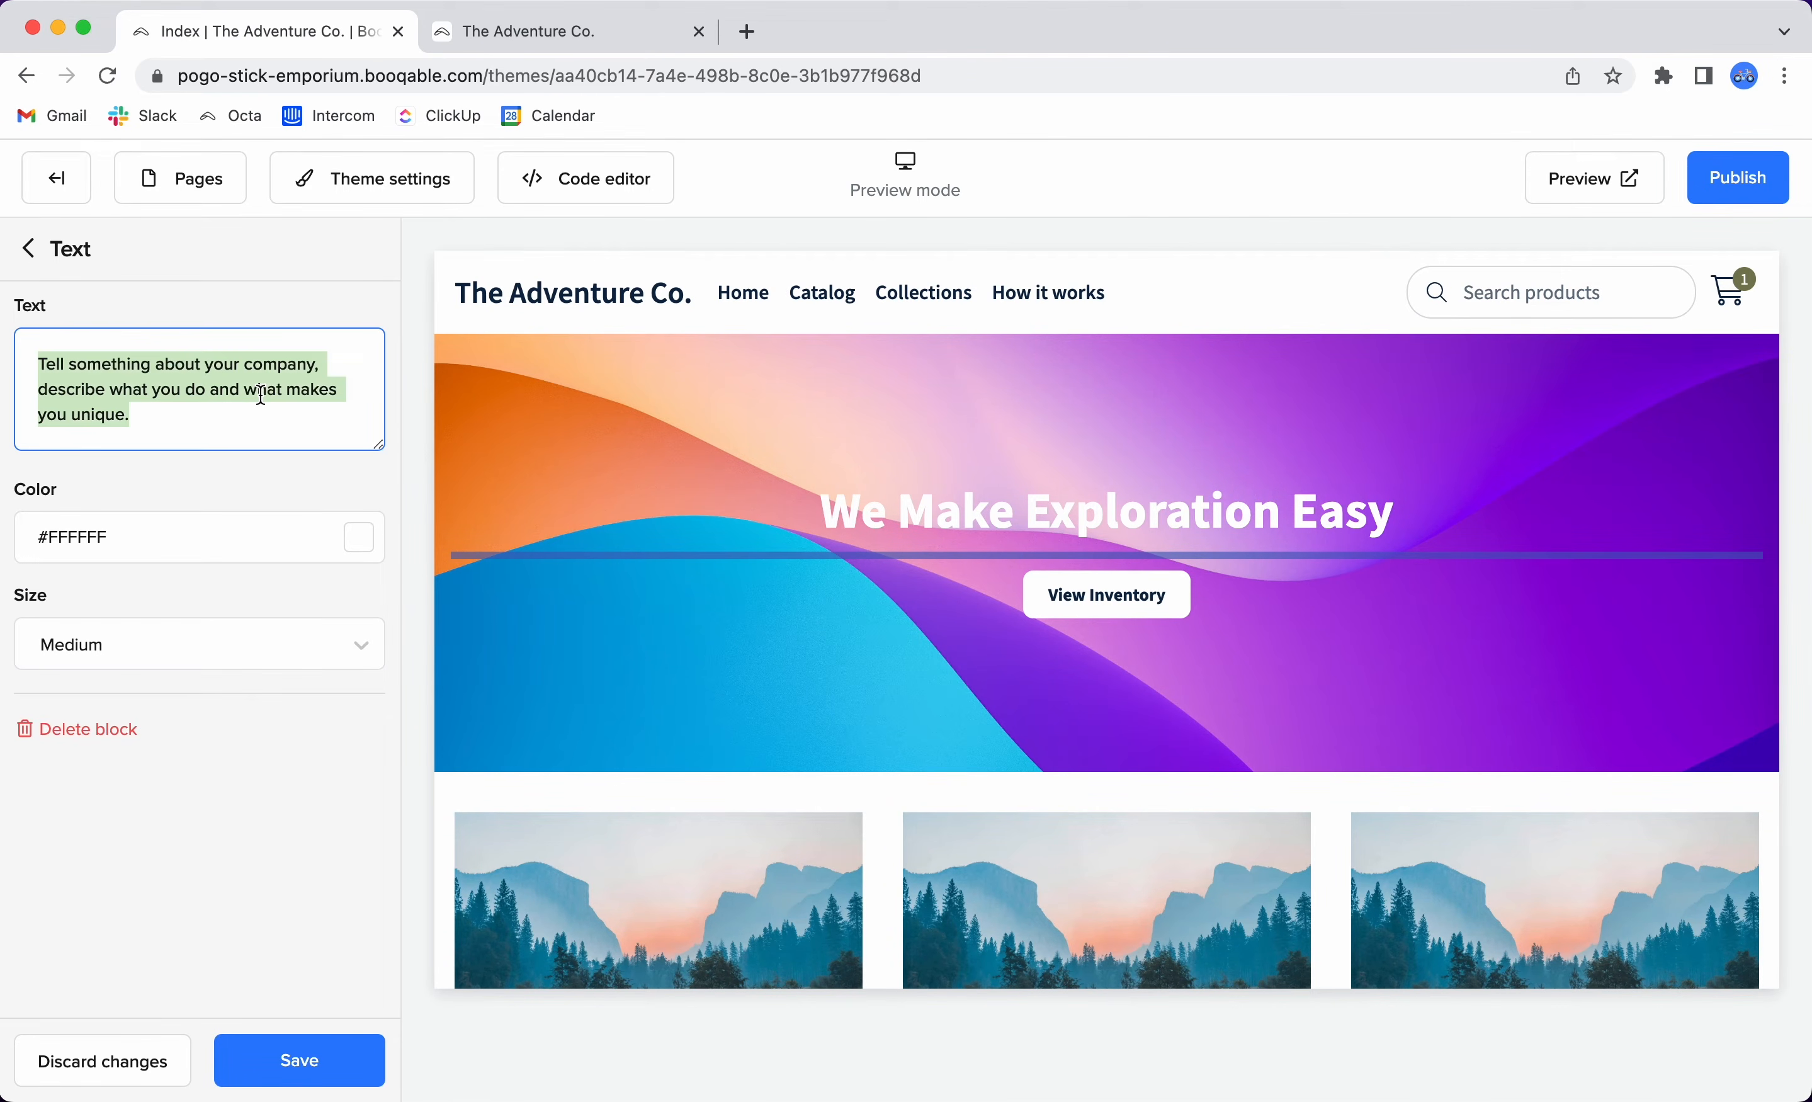
pyautogui.write('The Adventure Co. offers the highest quality outdoor gear for rent')
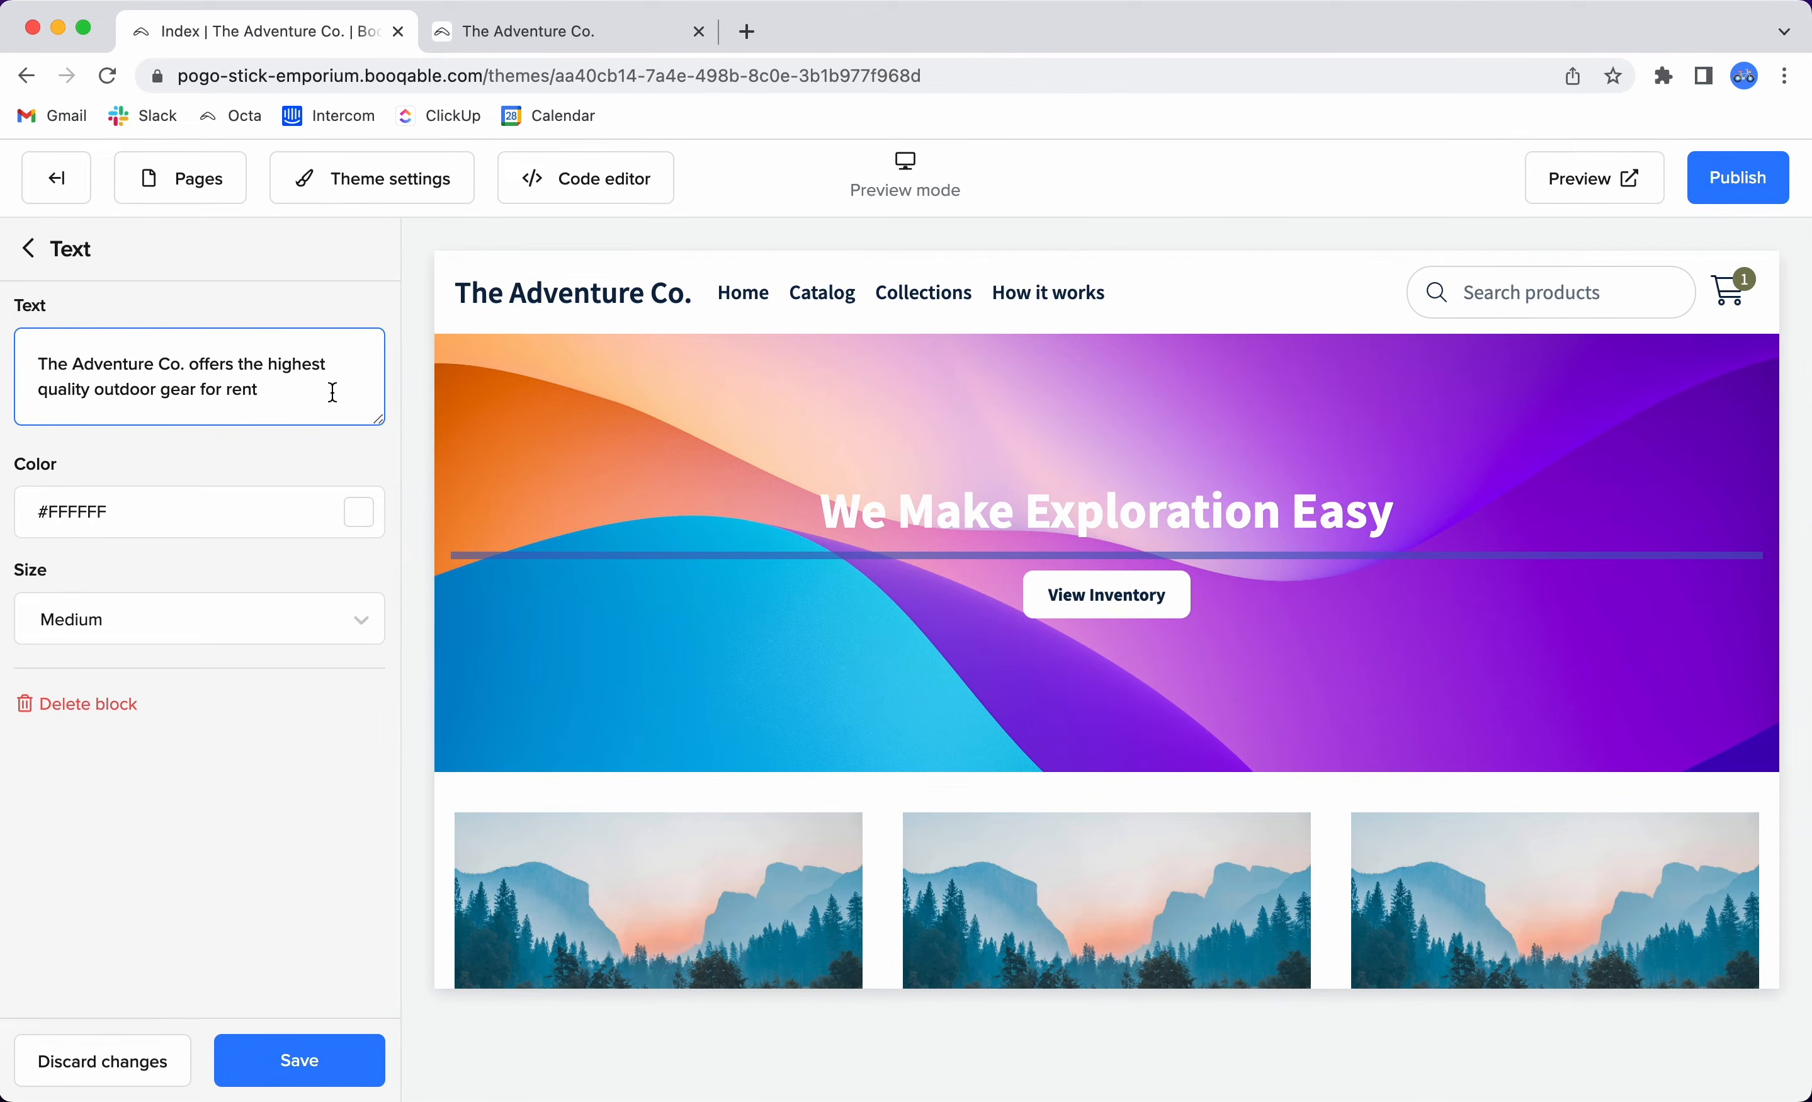
pyautogui.click(313, 1049)
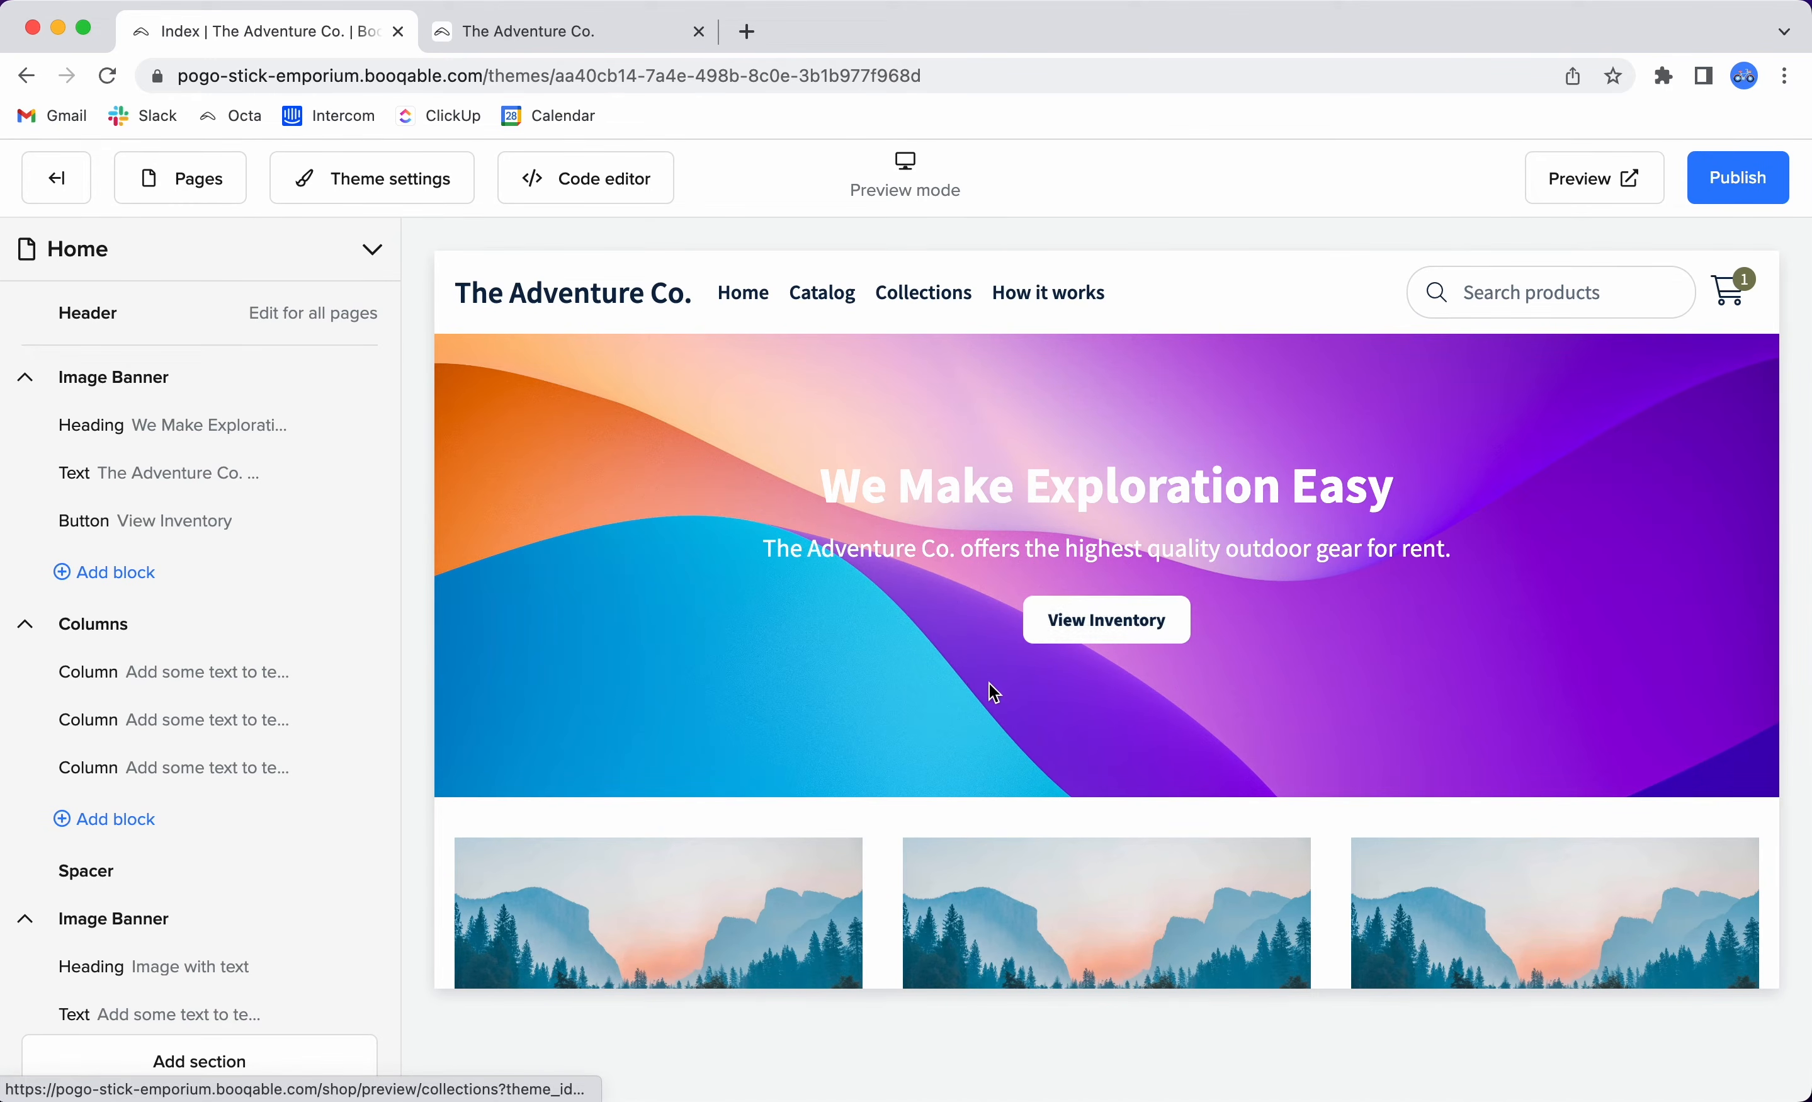
# Relabel the top image banner's button as "Start My Adventure" and save it.
pyautogui.click(207, 522)
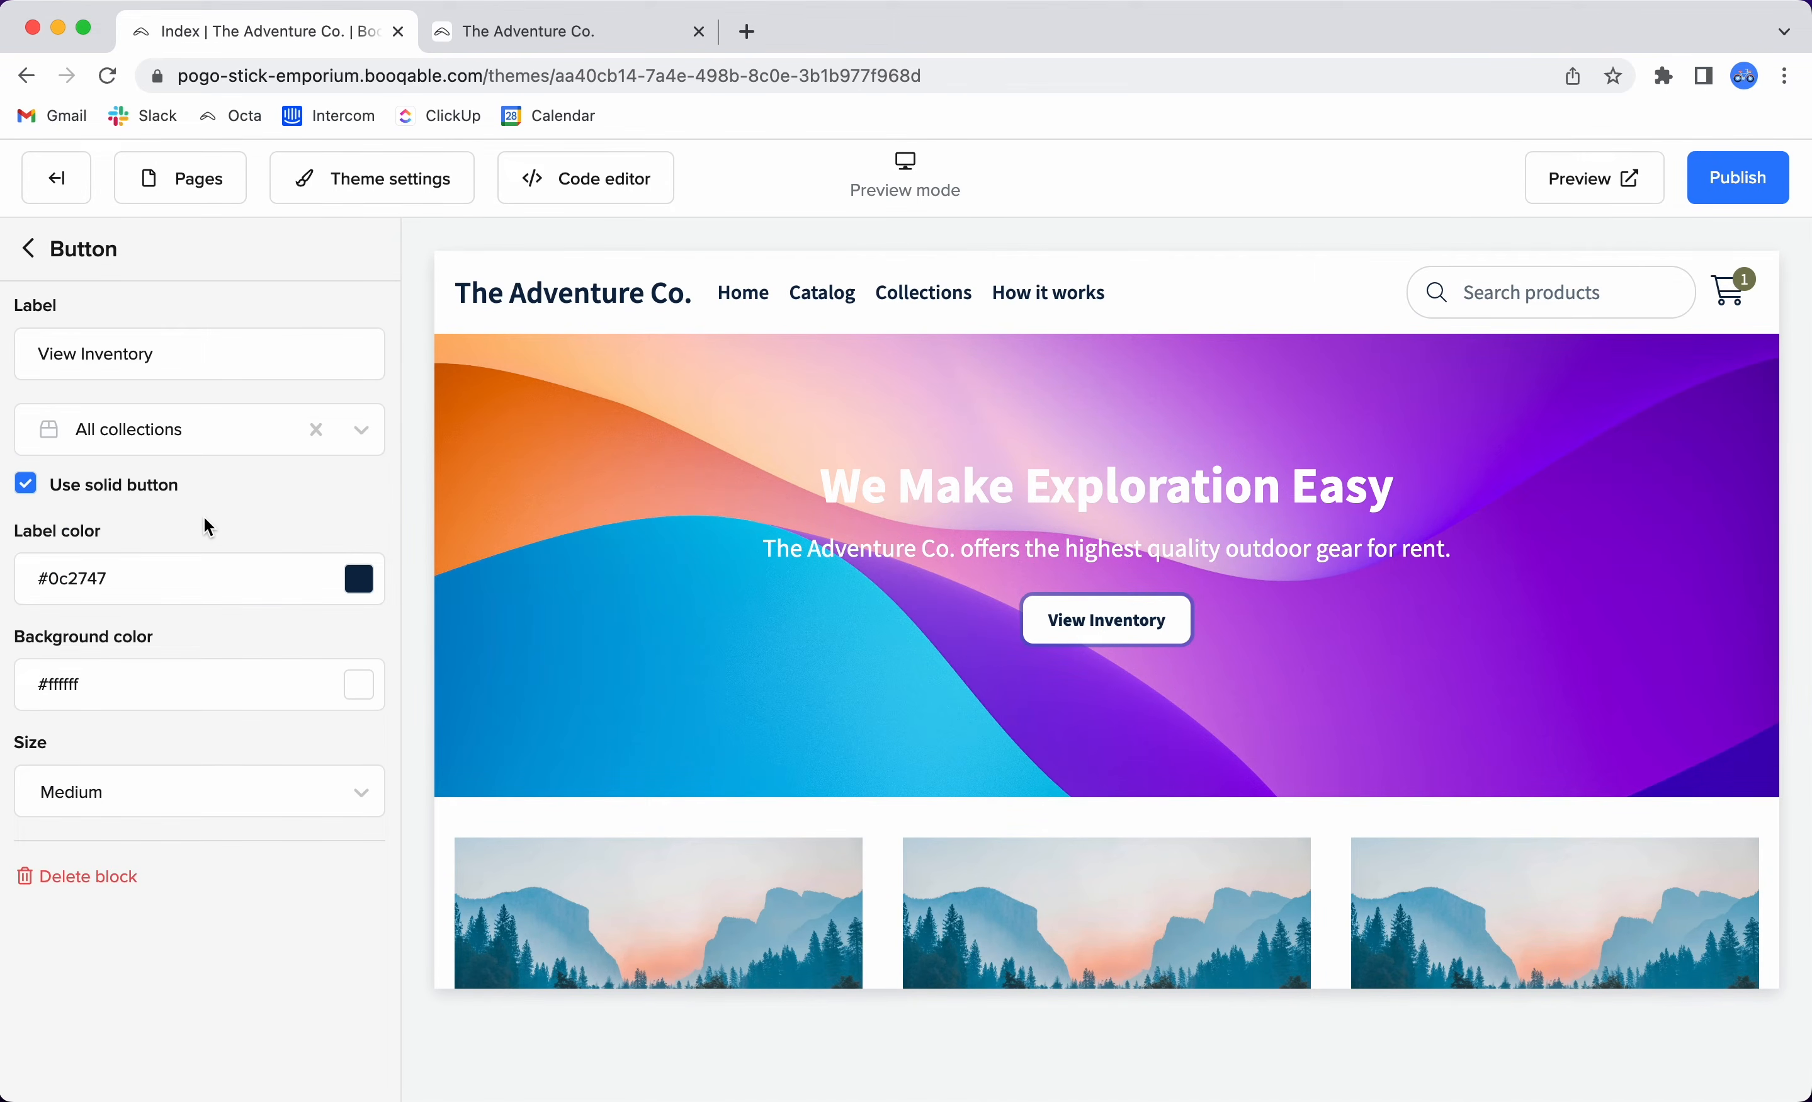
pyautogui.doubleClick(165, 357)
pyautogui.write('Start My Adventure')
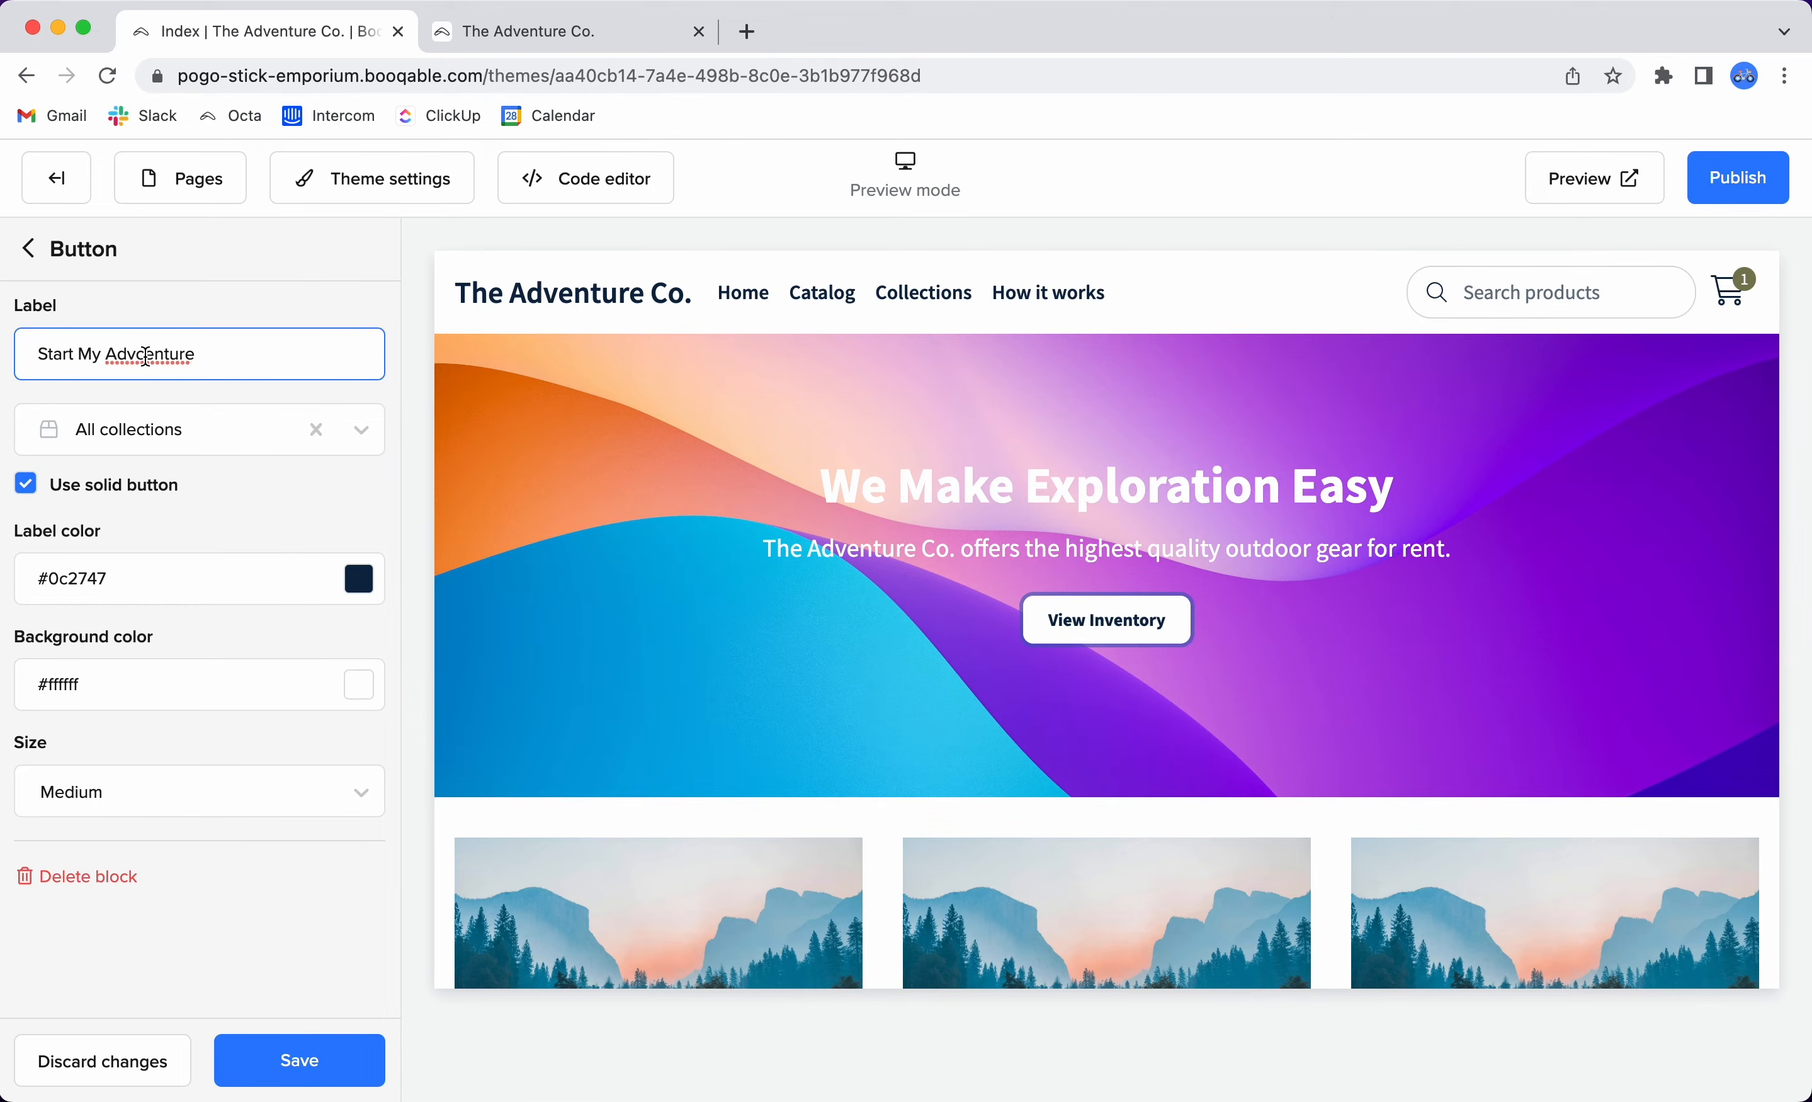
pyautogui.press('Return')
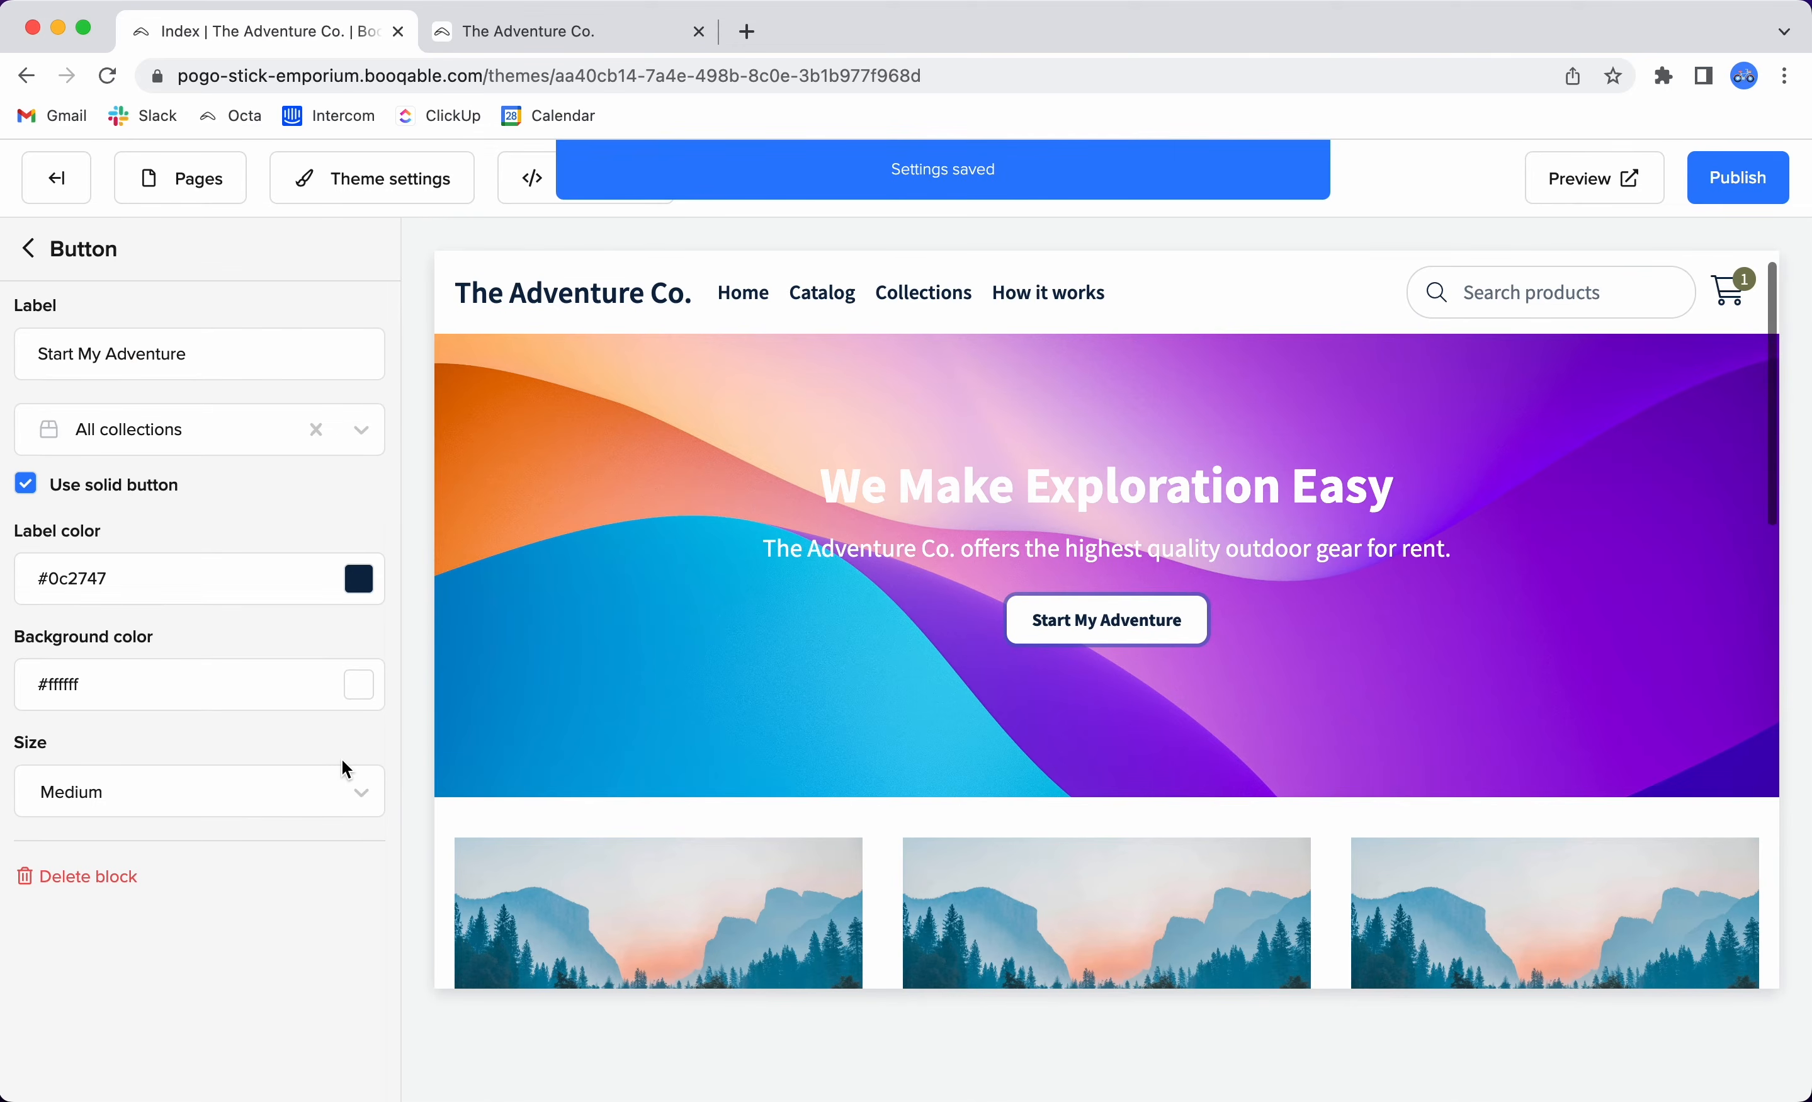
# Set the banner button's background color to dark gray #555555 and its label color to white #FFFFFF.
pyautogui.click(357, 692)
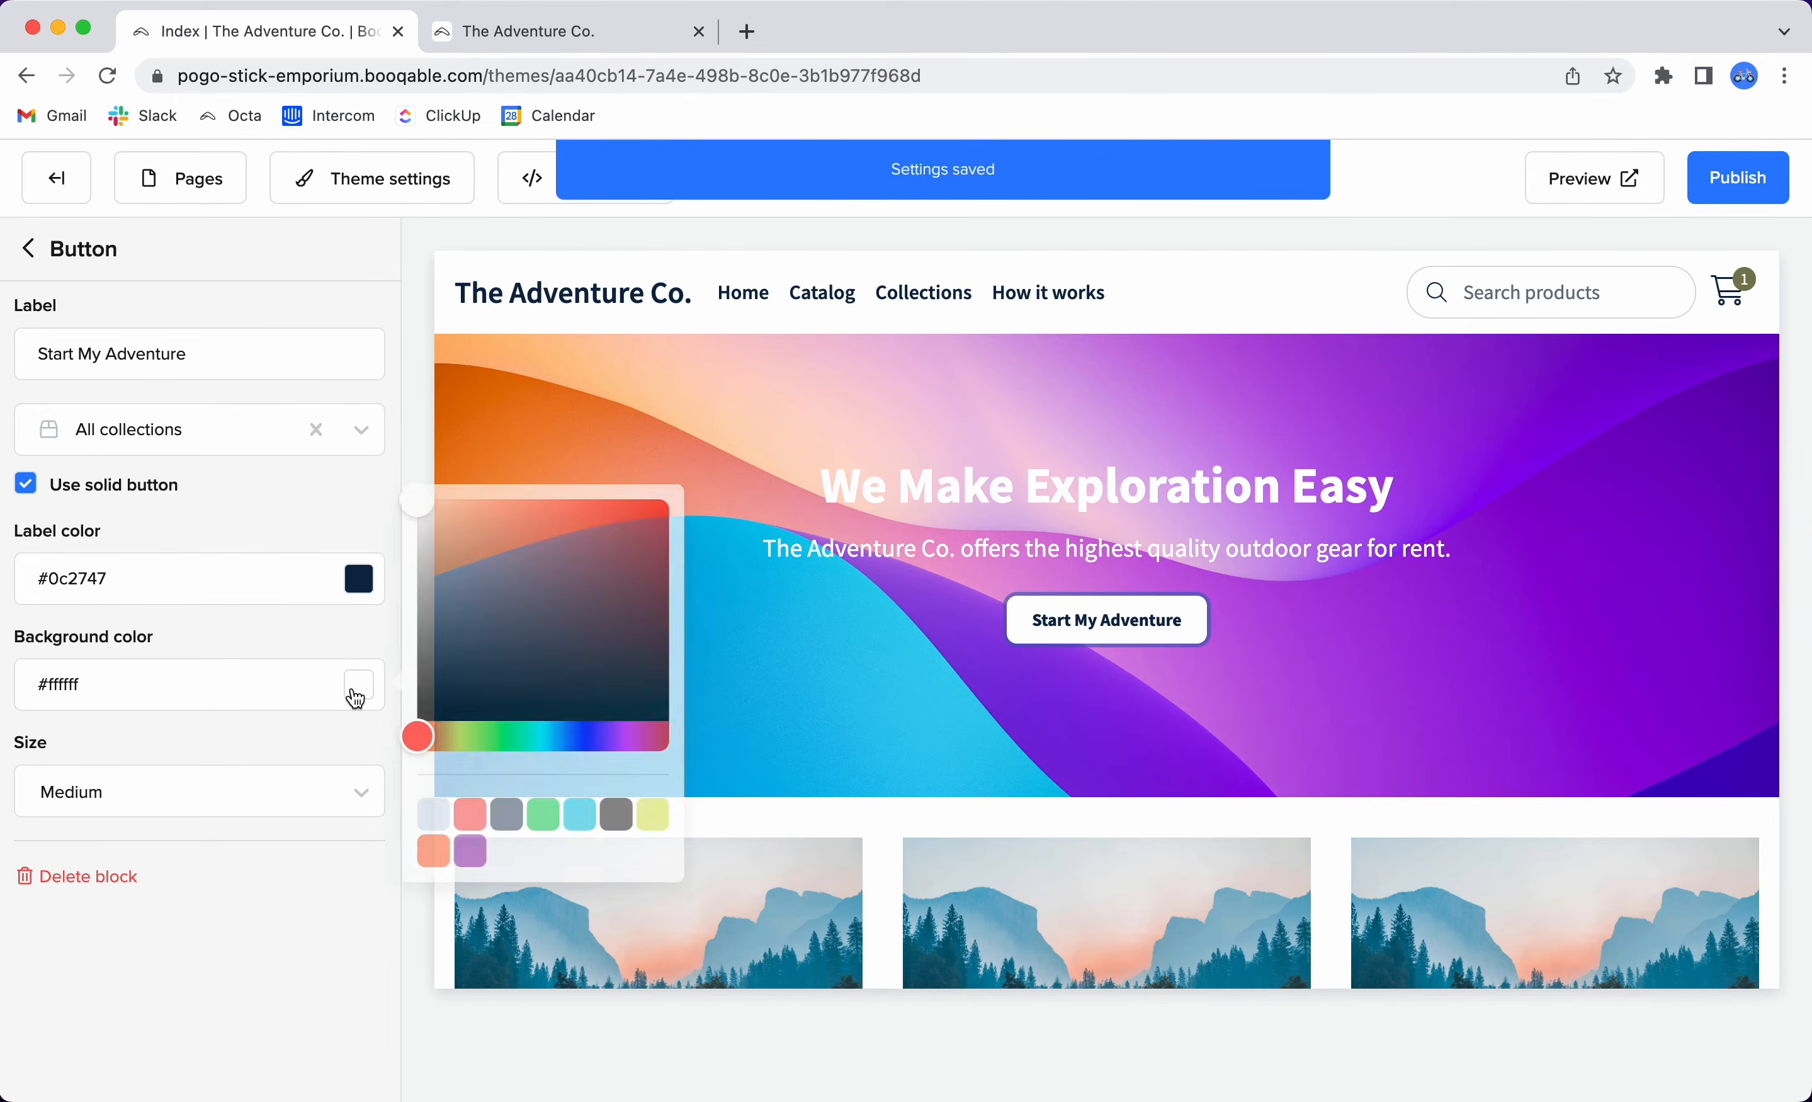
pyautogui.click(613, 815)
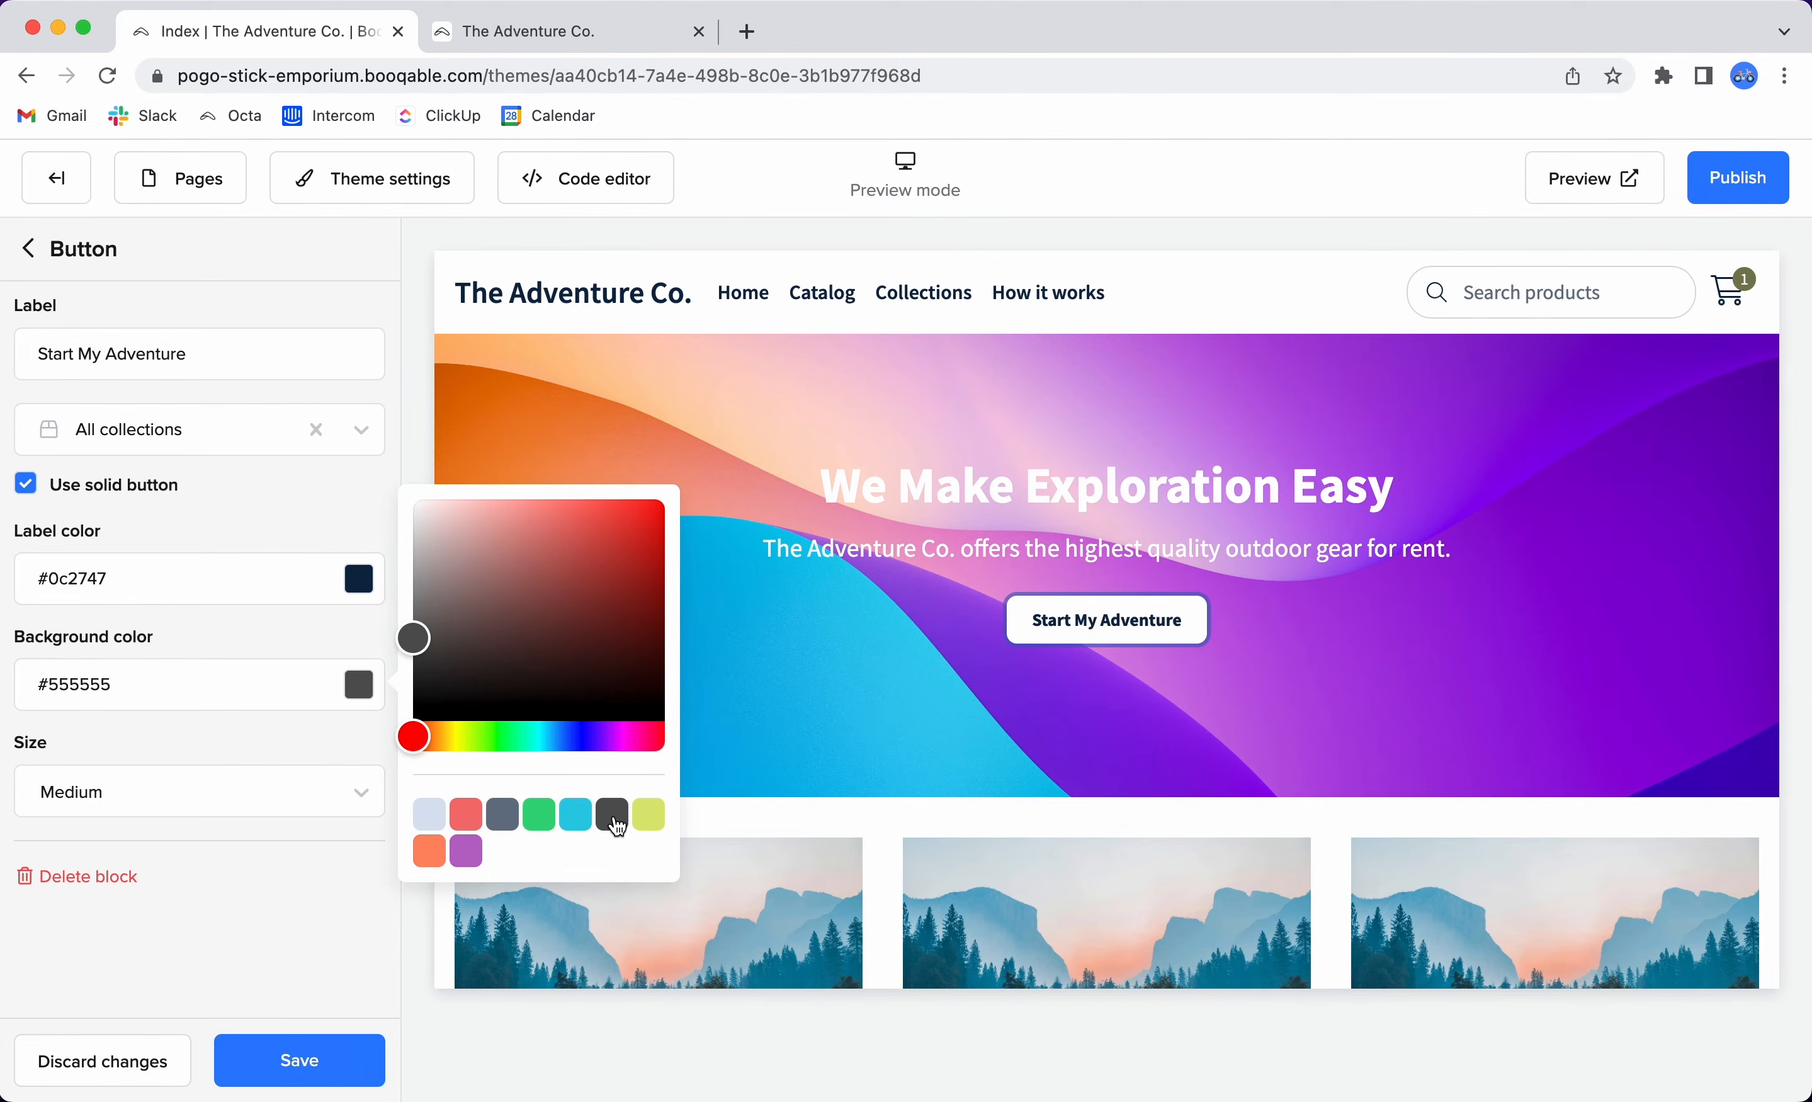
pyautogui.click(359, 578)
pyautogui.moveTo(427, 439); pyautogui.dragTo(377, 349)
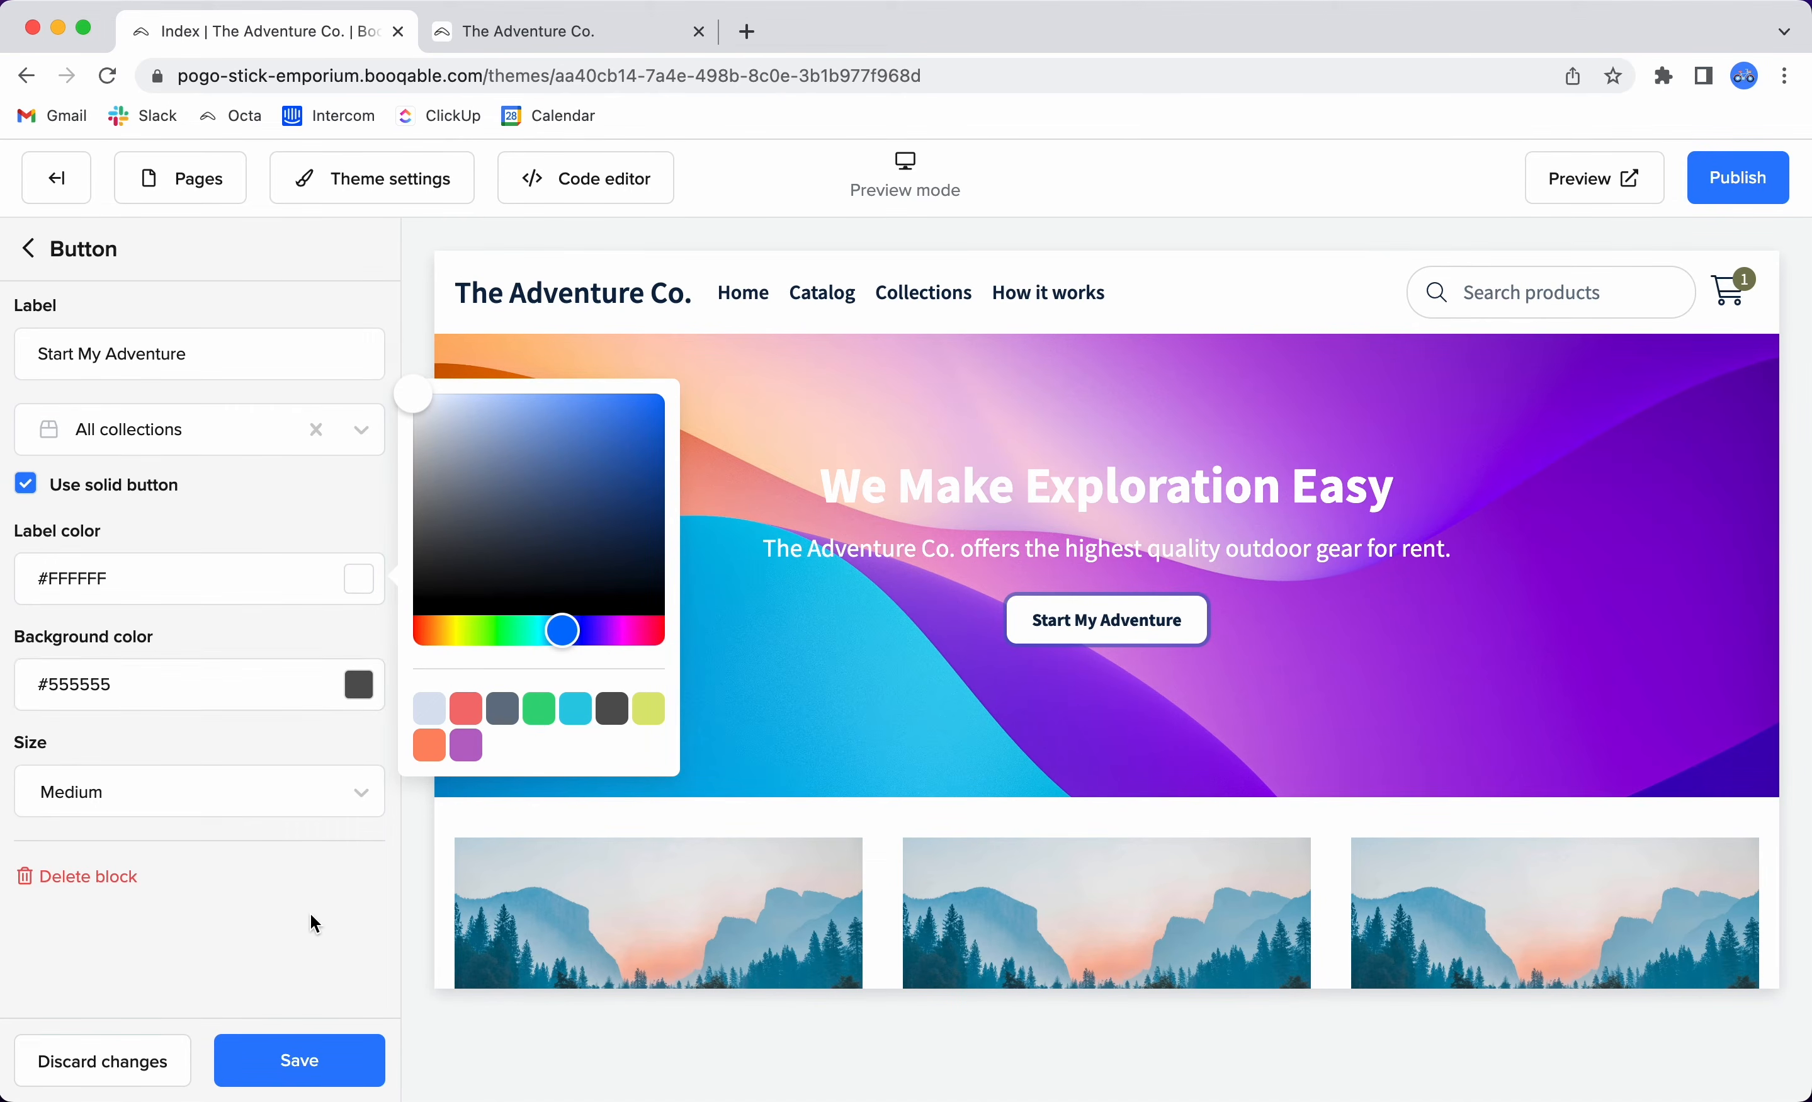
# Set the banner button's size to Large, save the changes and return to the Home section list.
pyautogui.click(320, 791)
pyautogui.click(294, 948)
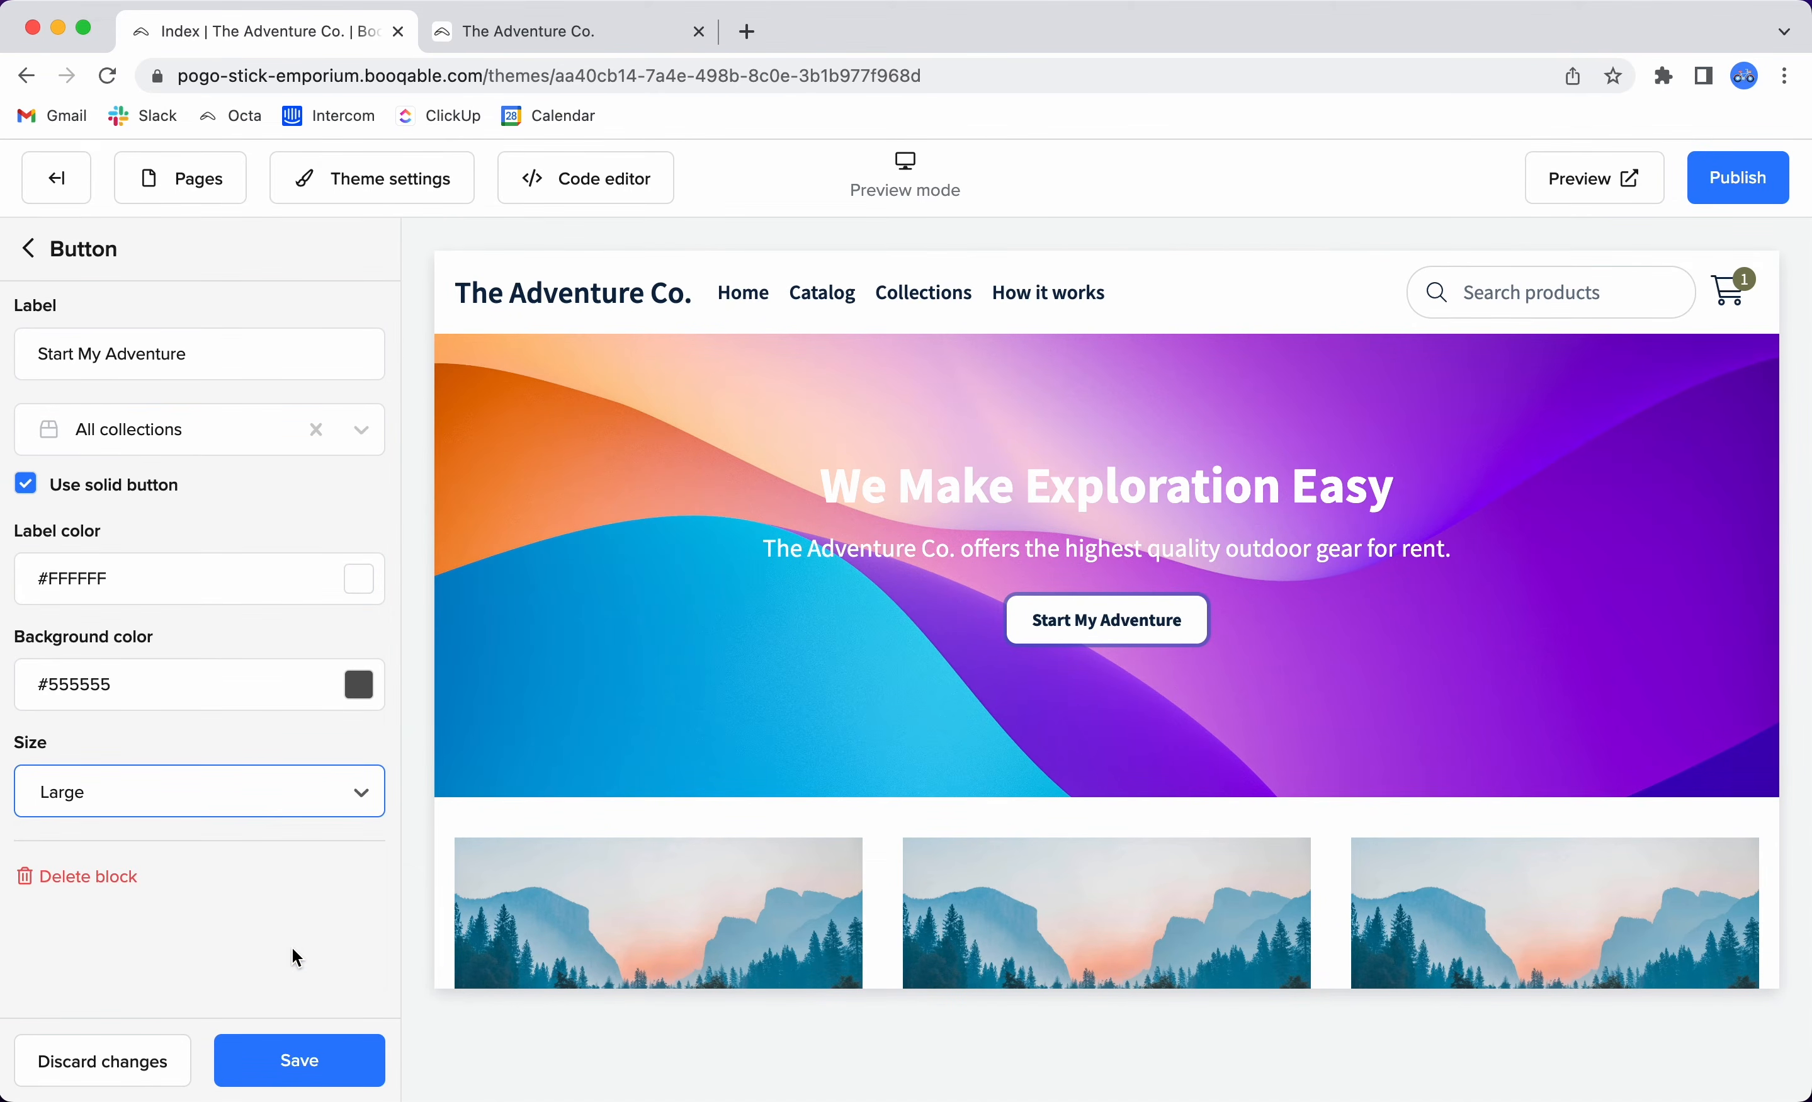
pyautogui.click(299, 1060)
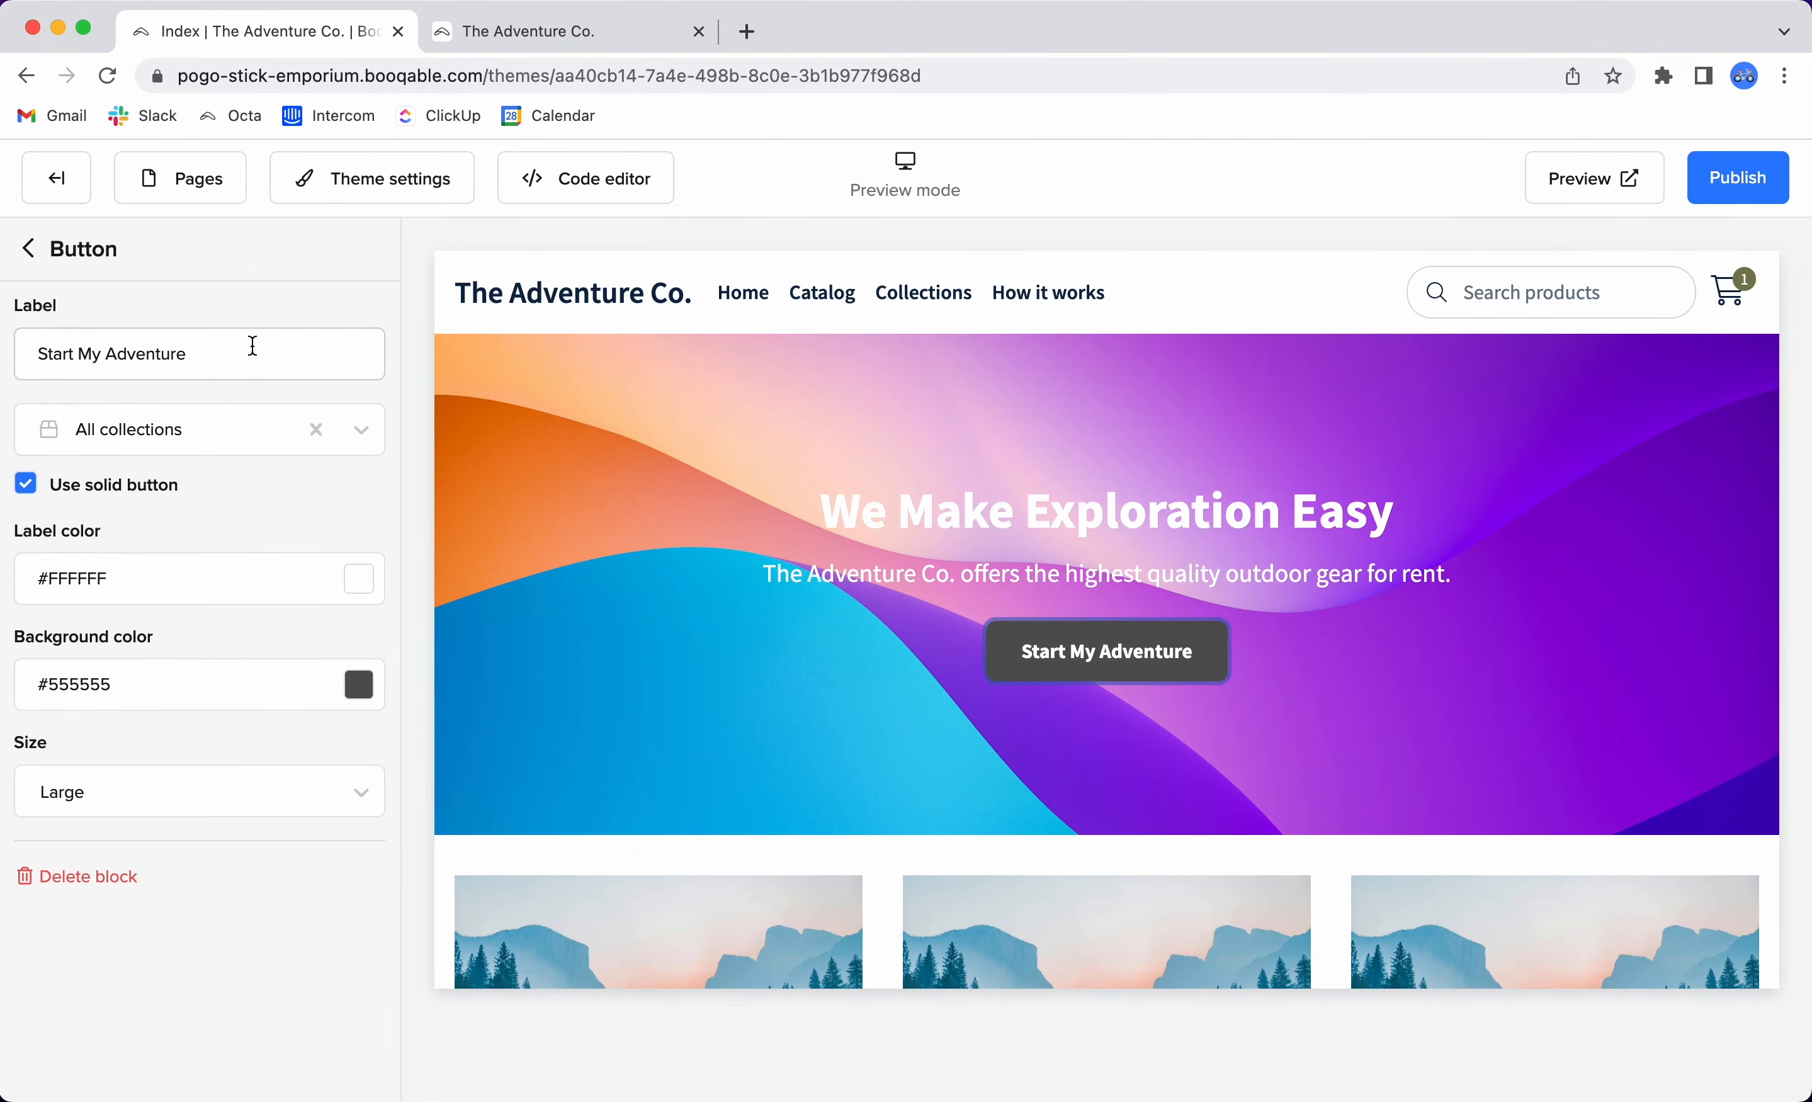
pyautogui.click(31, 252)
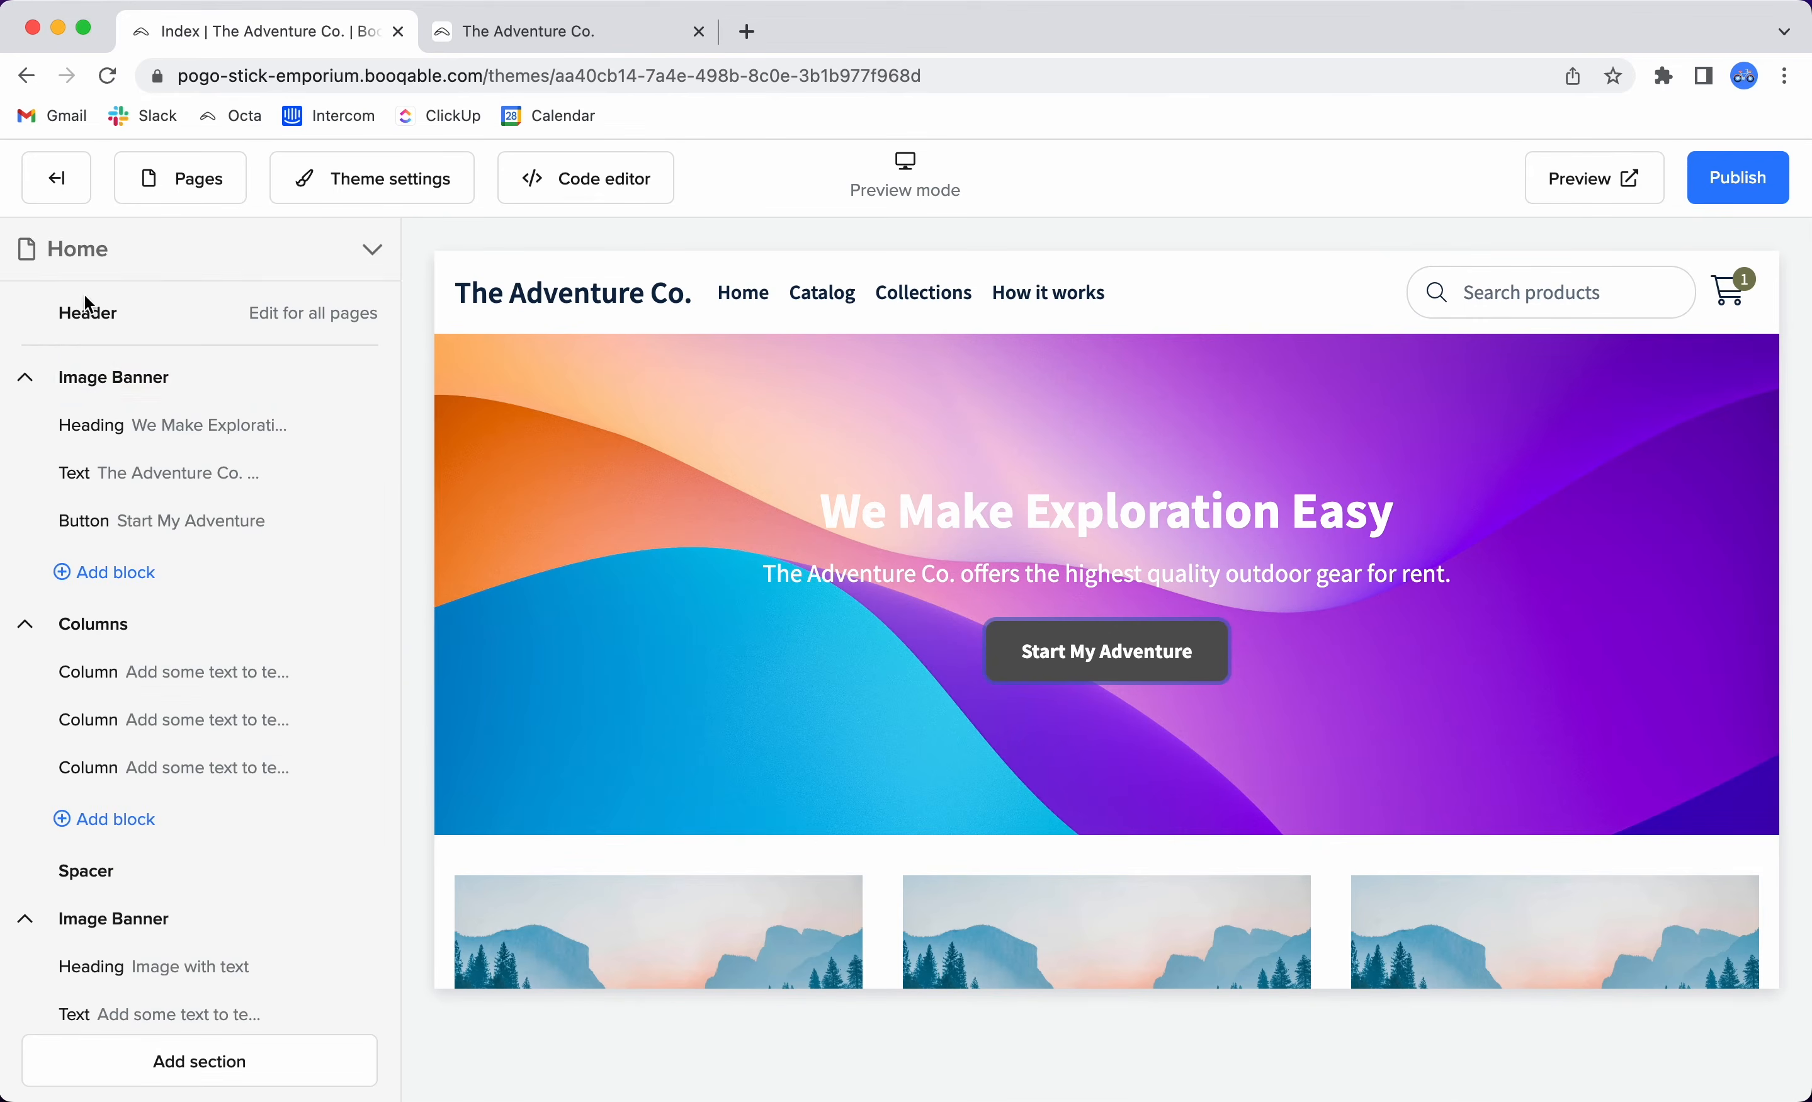
# Set the top image banner's background image to the existing photo of the hiker with a yellow backpack.
pyautogui.click(205, 391)
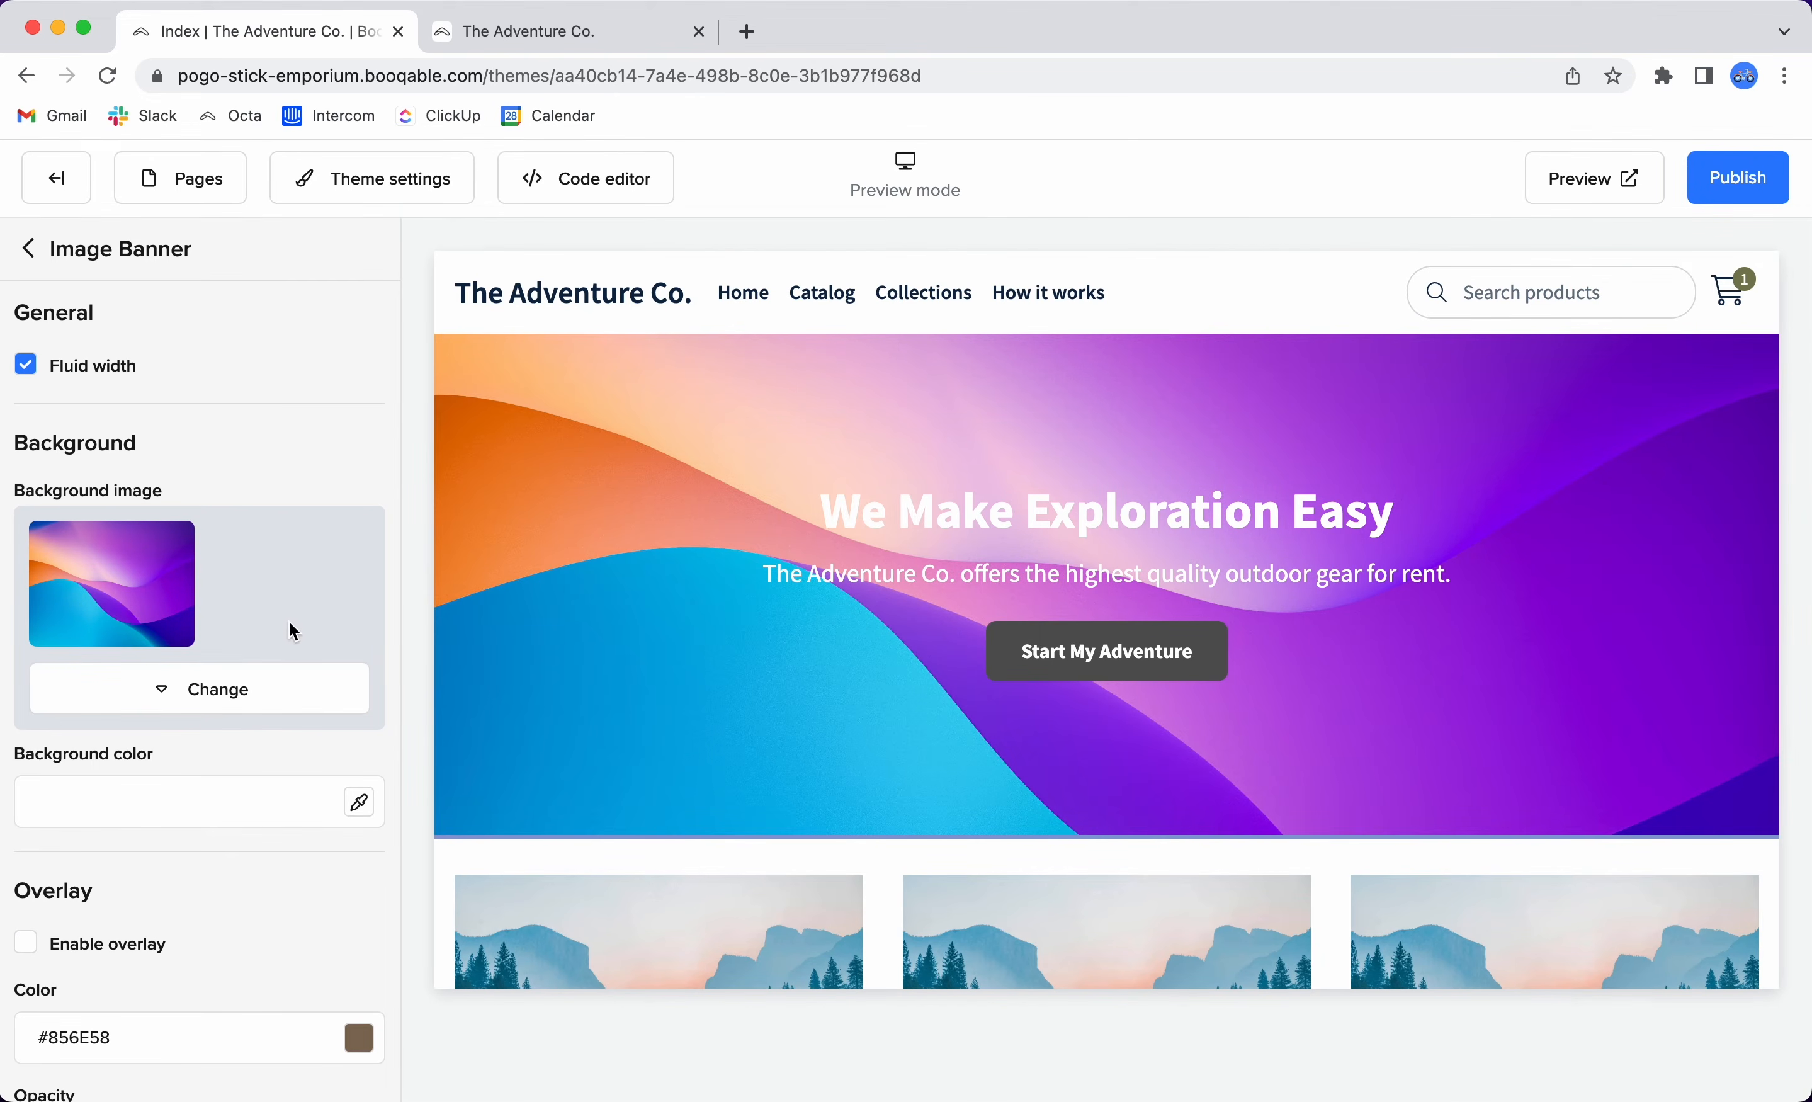
pyautogui.scroll(-3, 186, 828)
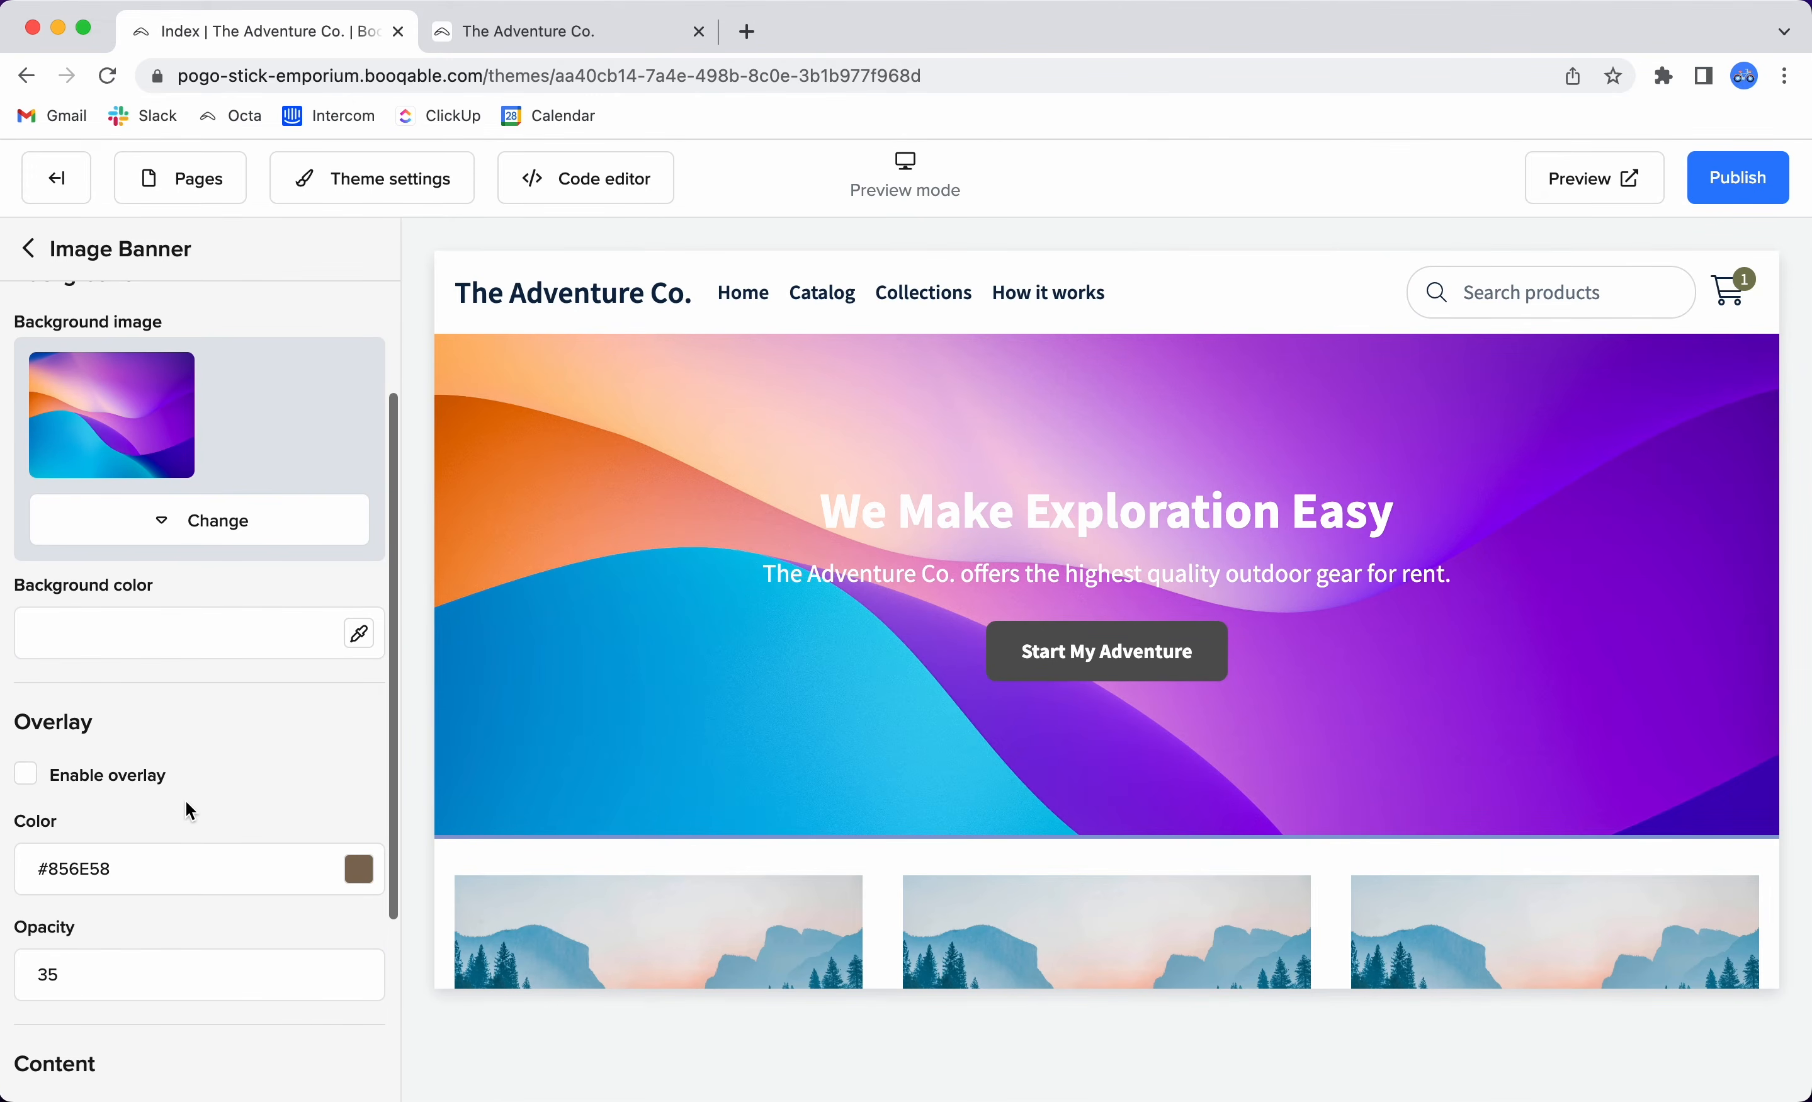
pyautogui.scroll(3, 187, 800)
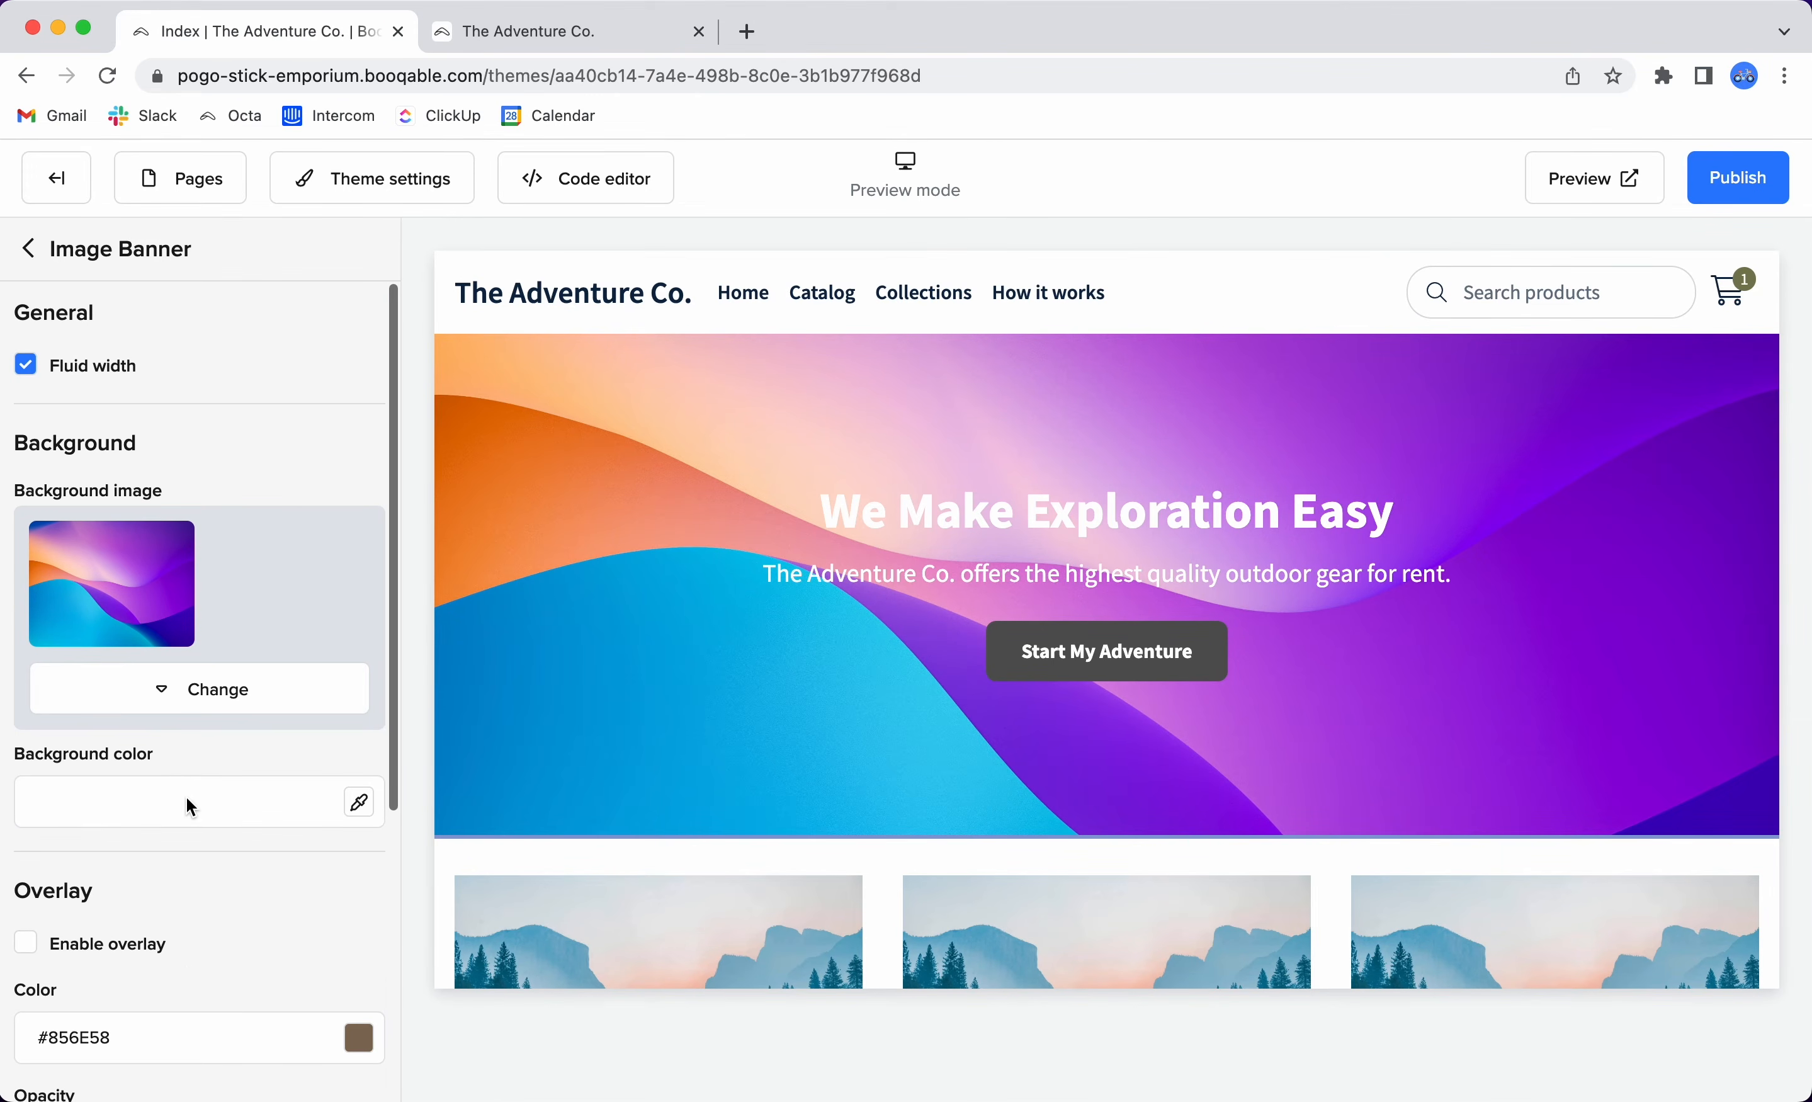
pyautogui.click(190, 693)
pyautogui.click(204, 771)
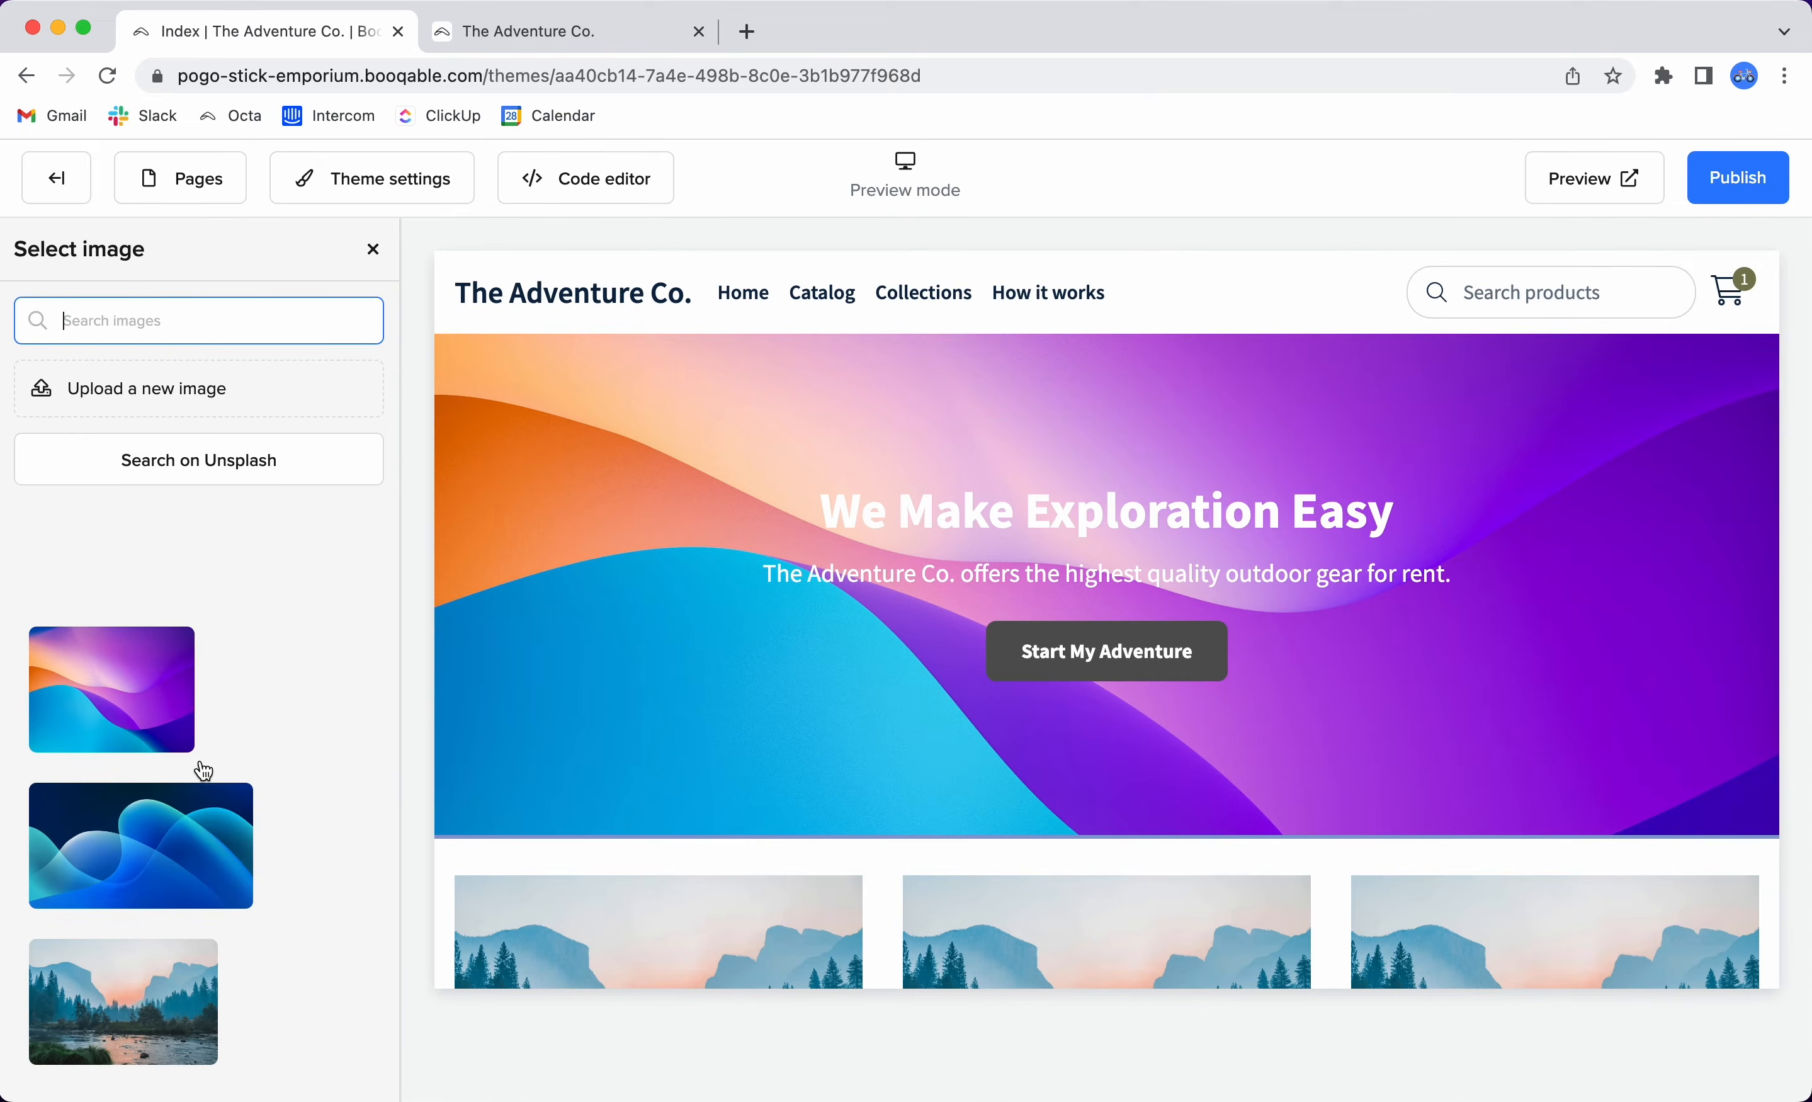
pyautogui.scroll(-2, 274, 603)
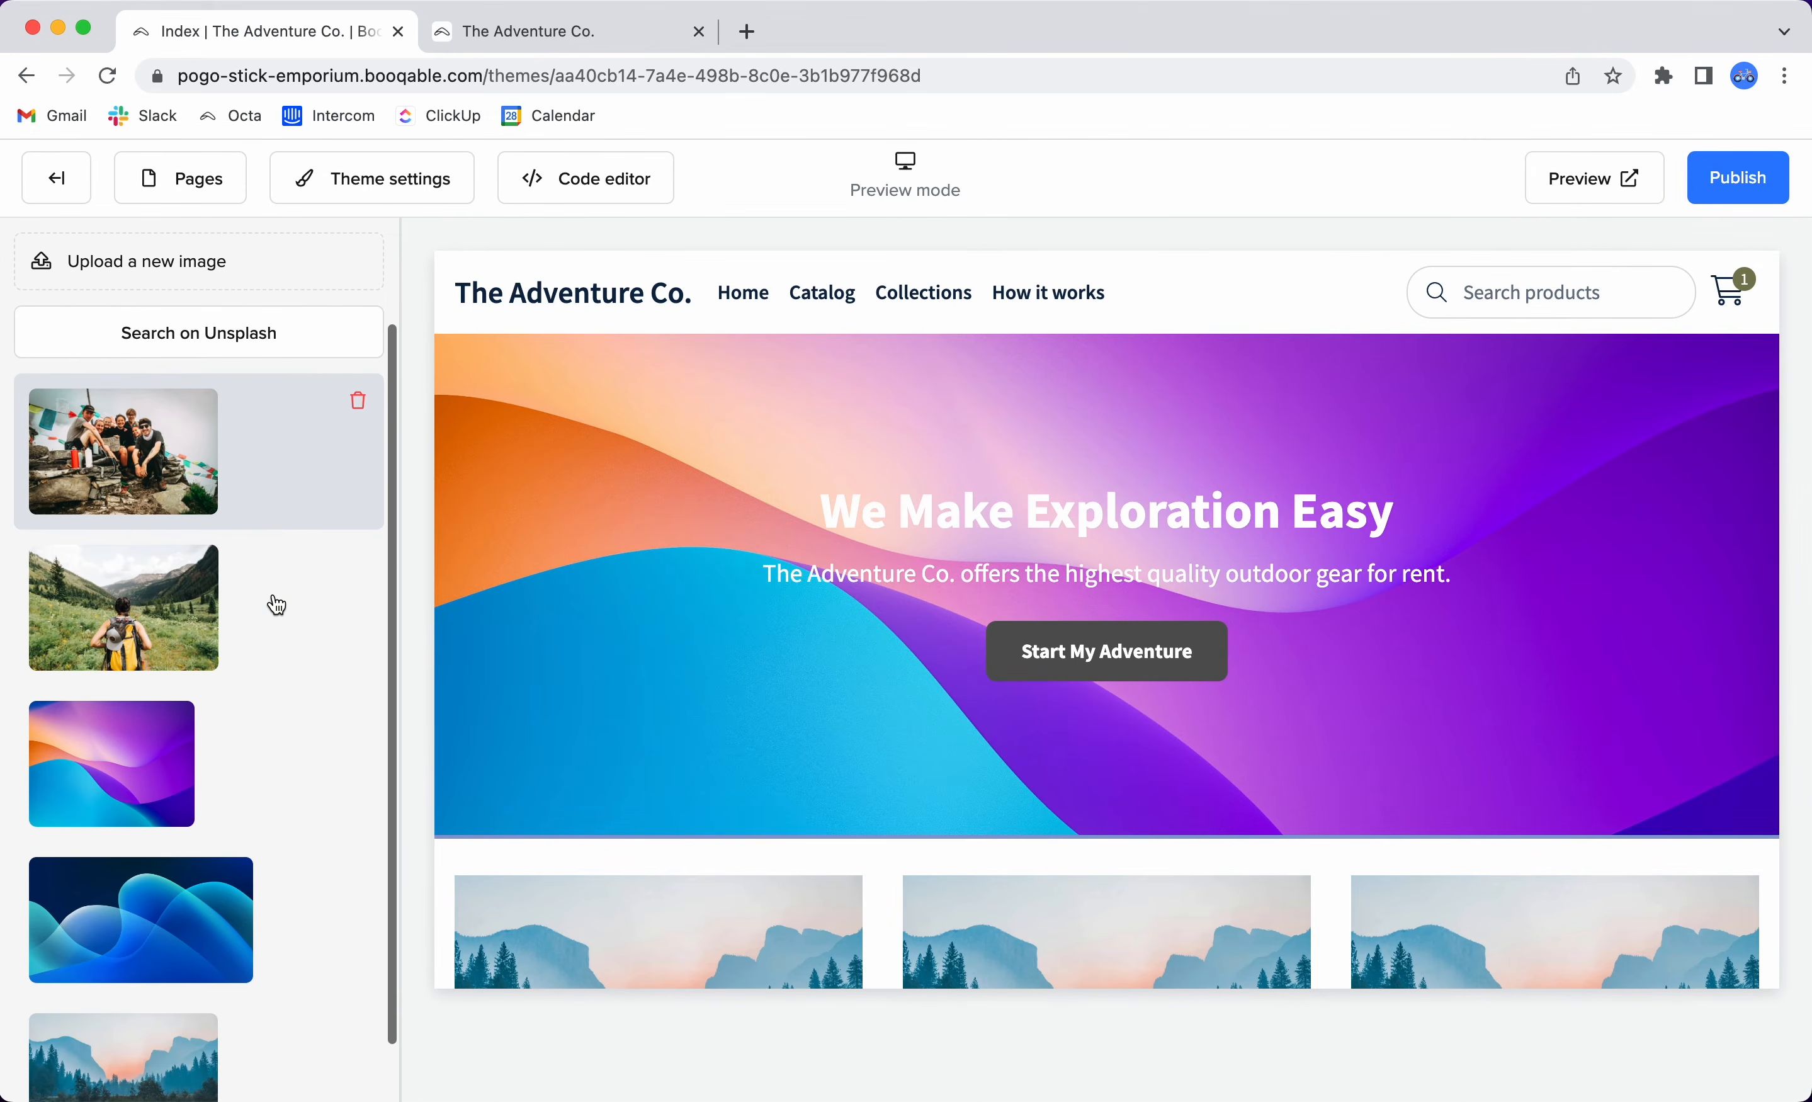
pyautogui.click(148, 622)
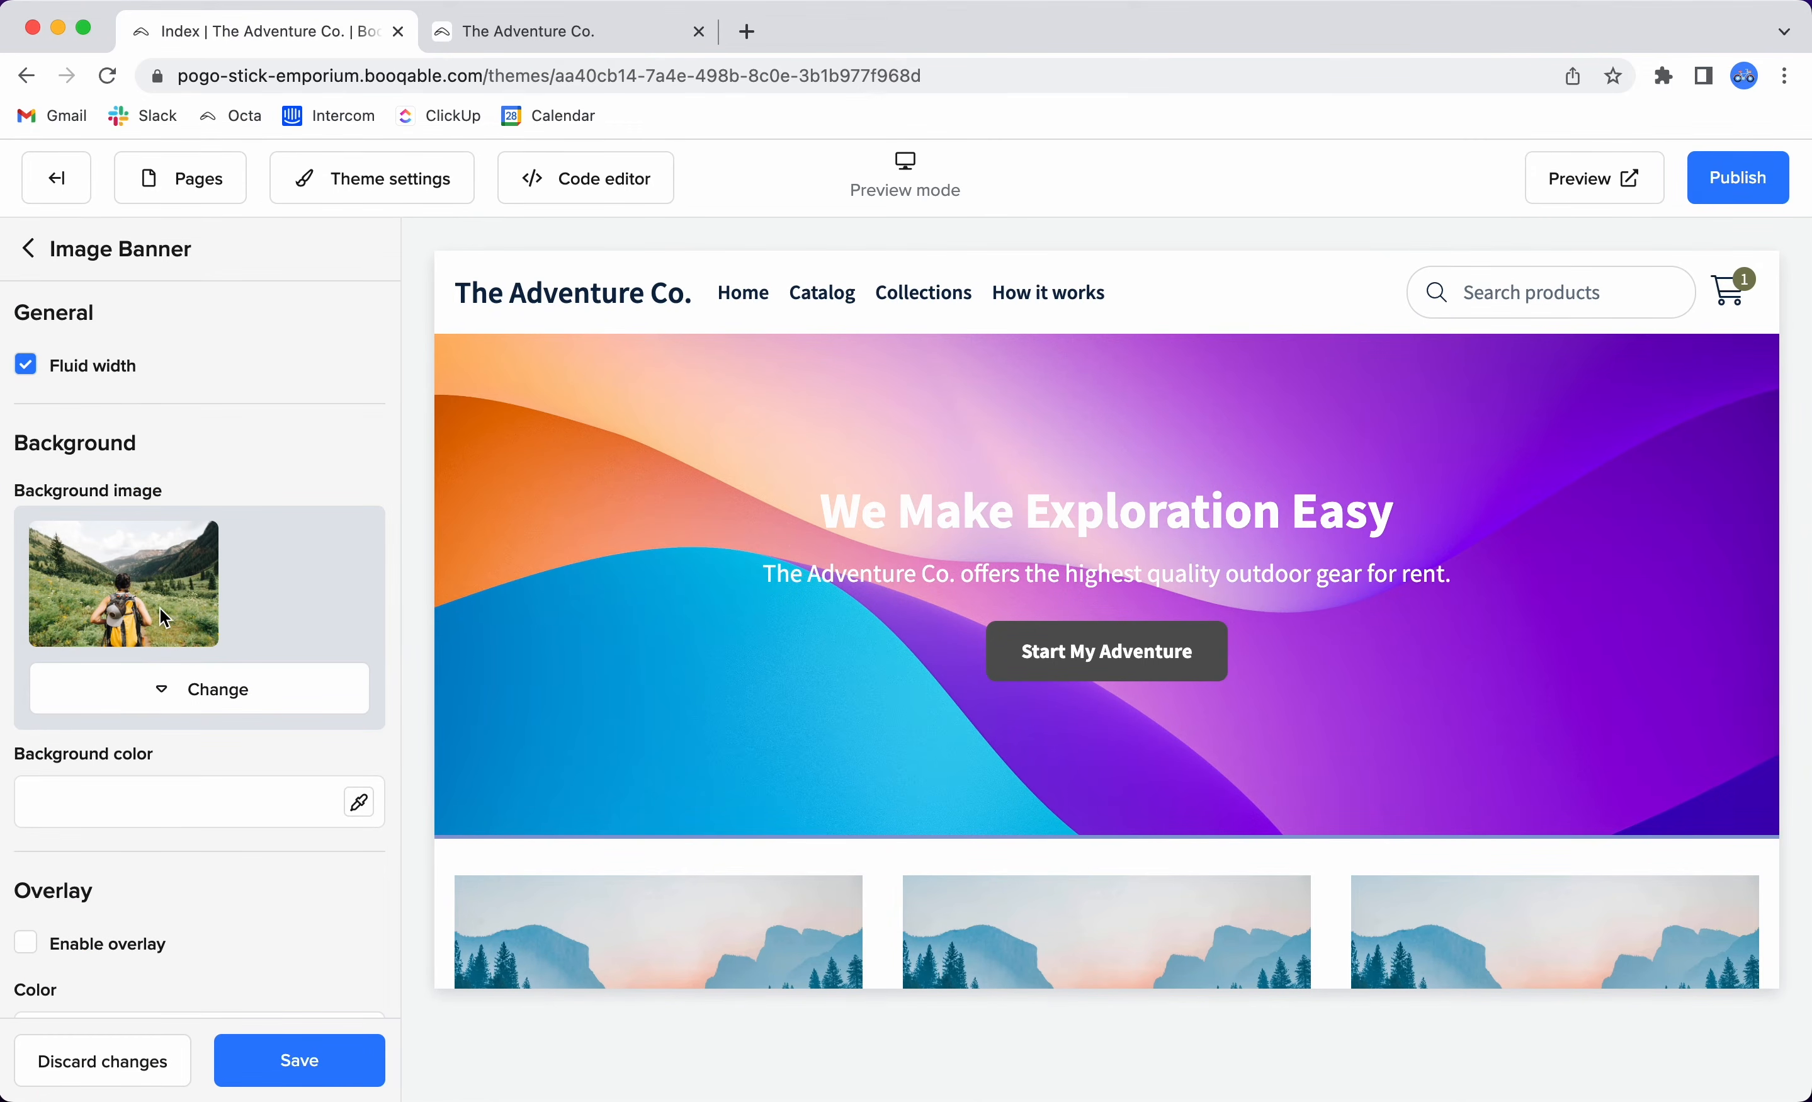
# Reopen the image selection for the banner background and browse Unsplash photos for "hiking".
pyautogui.click(210, 684)
pyautogui.click(215, 772)
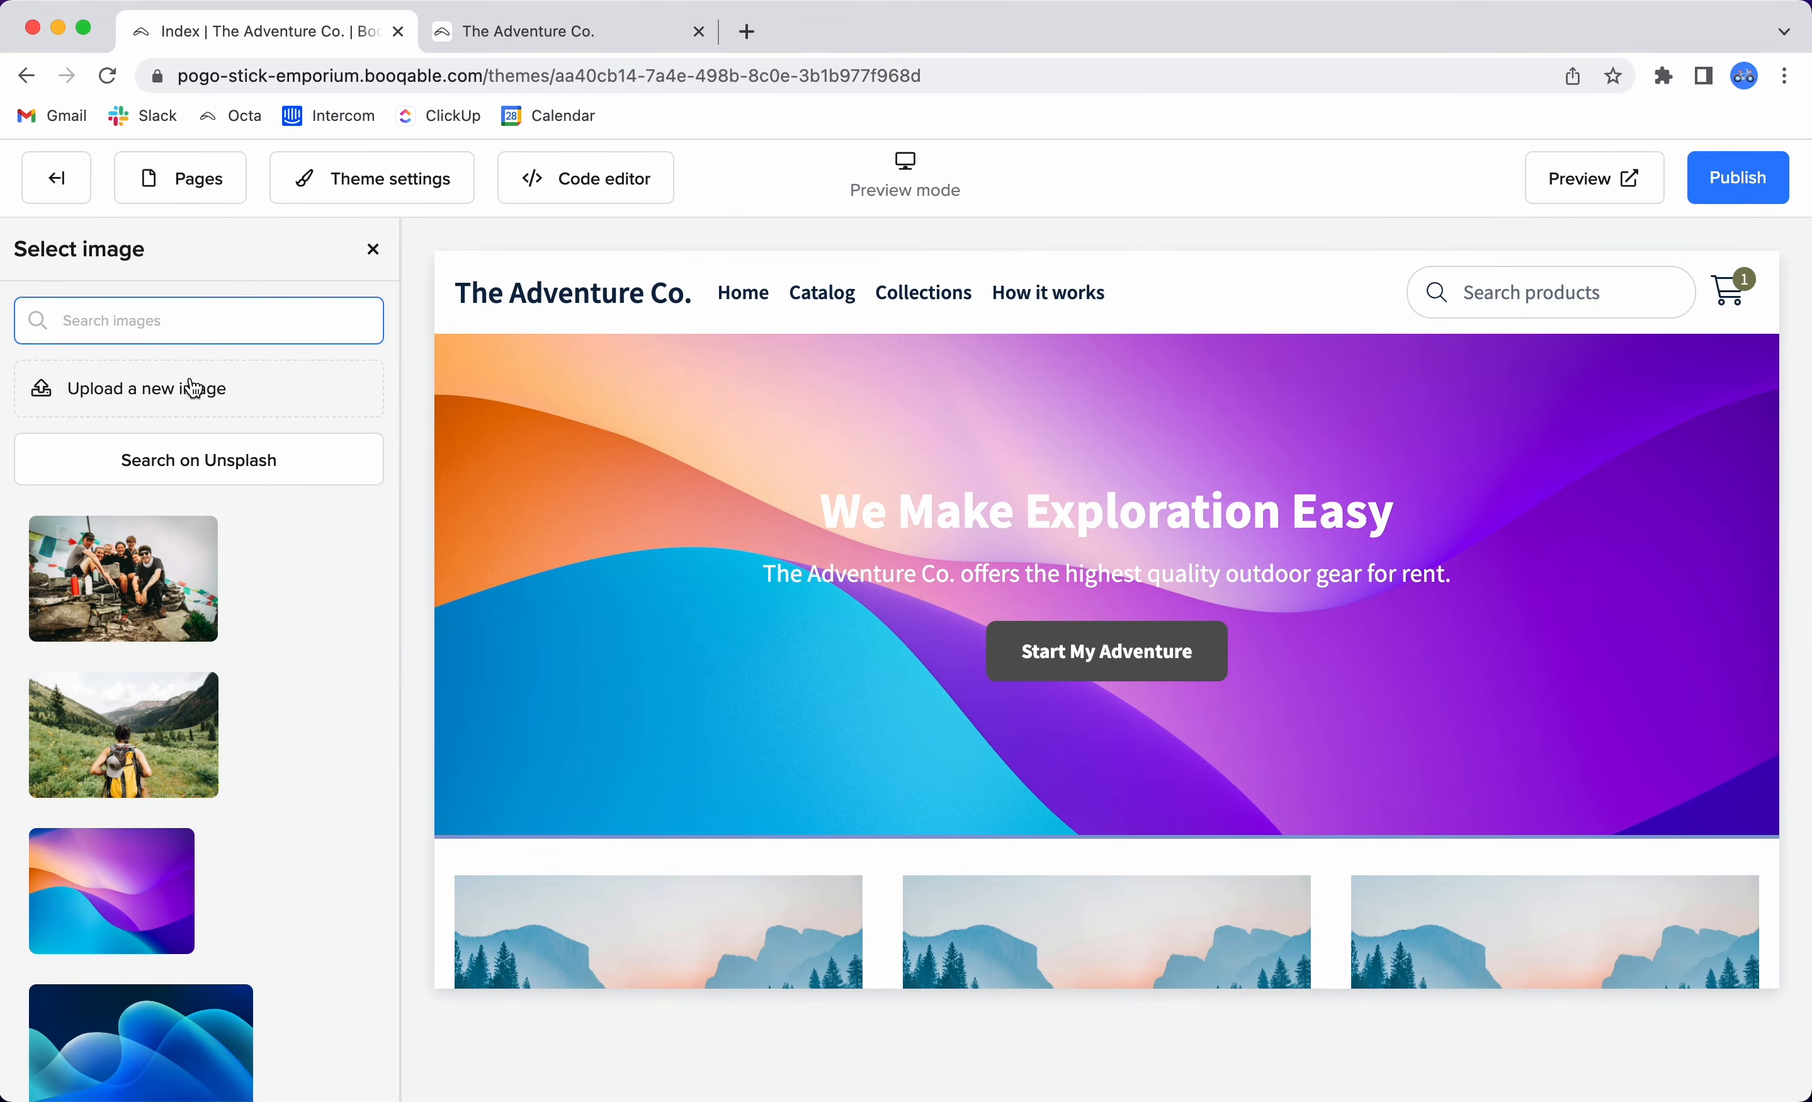
pyautogui.click(105, 465)
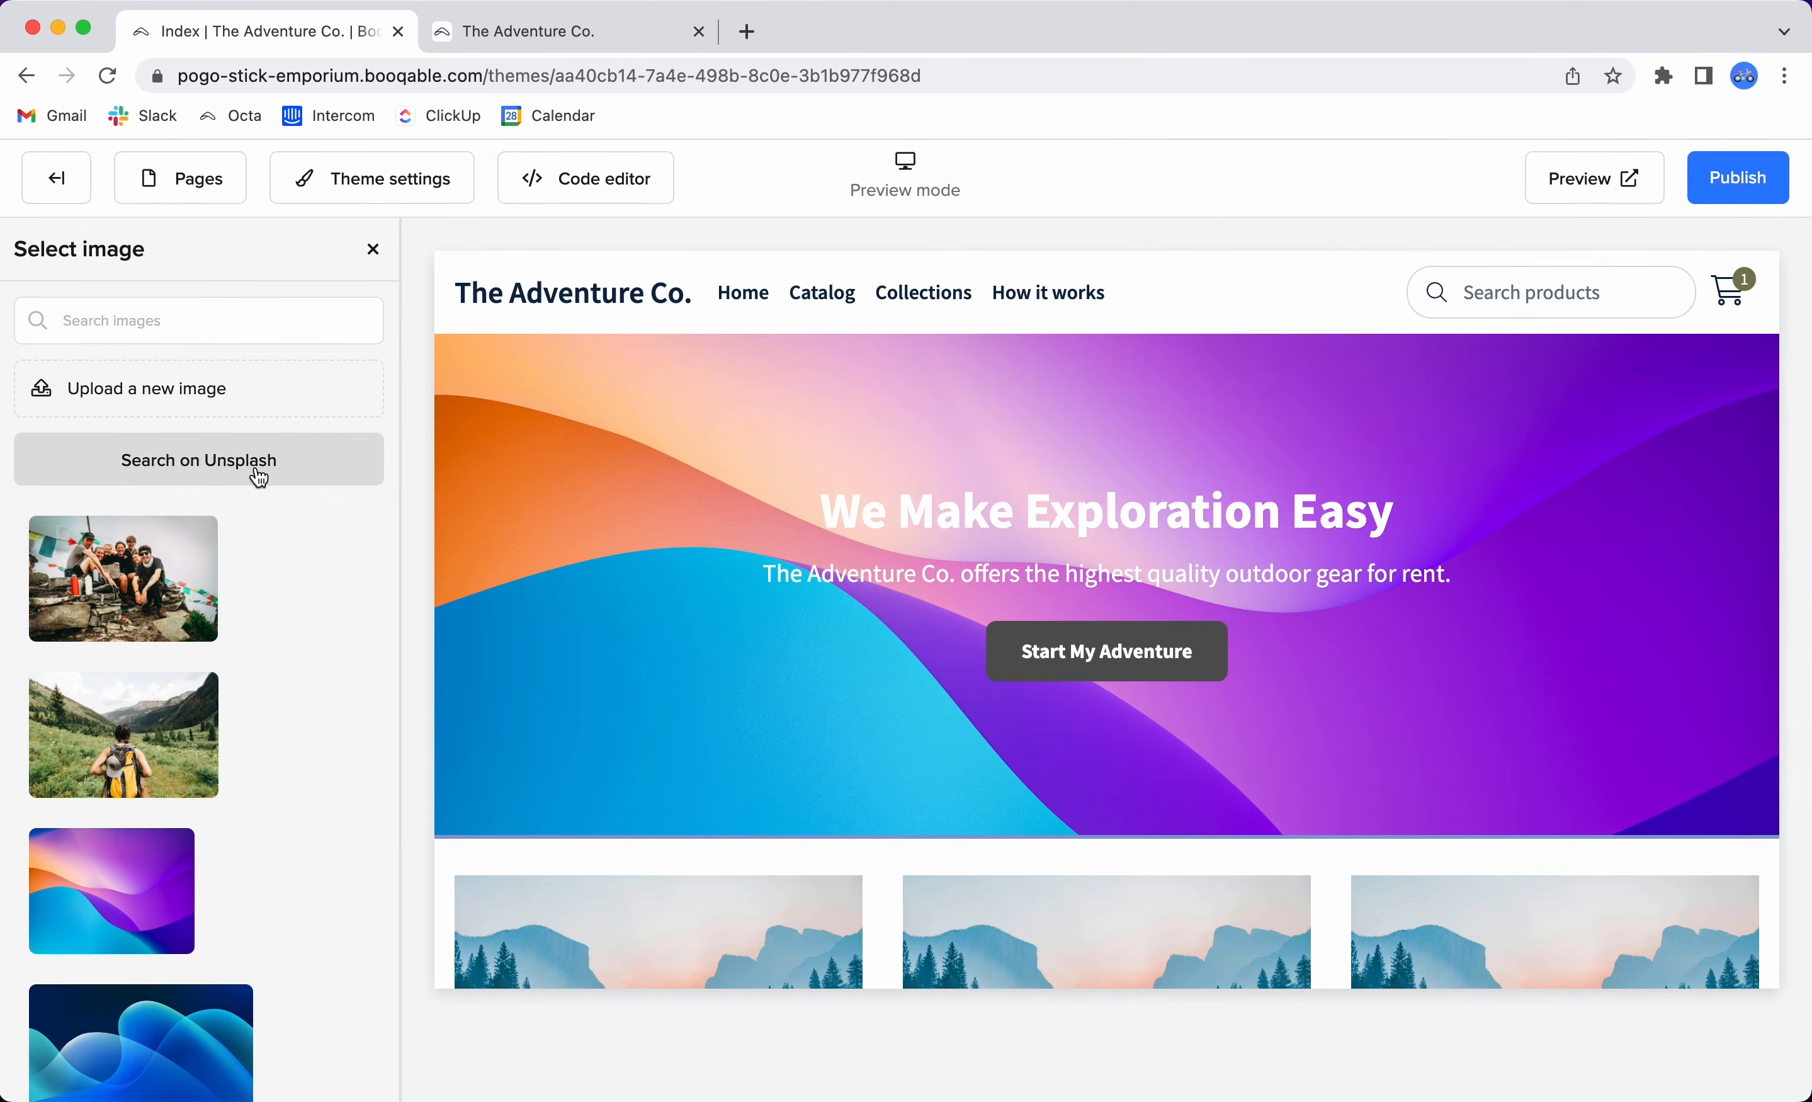
pyautogui.write('hiking')
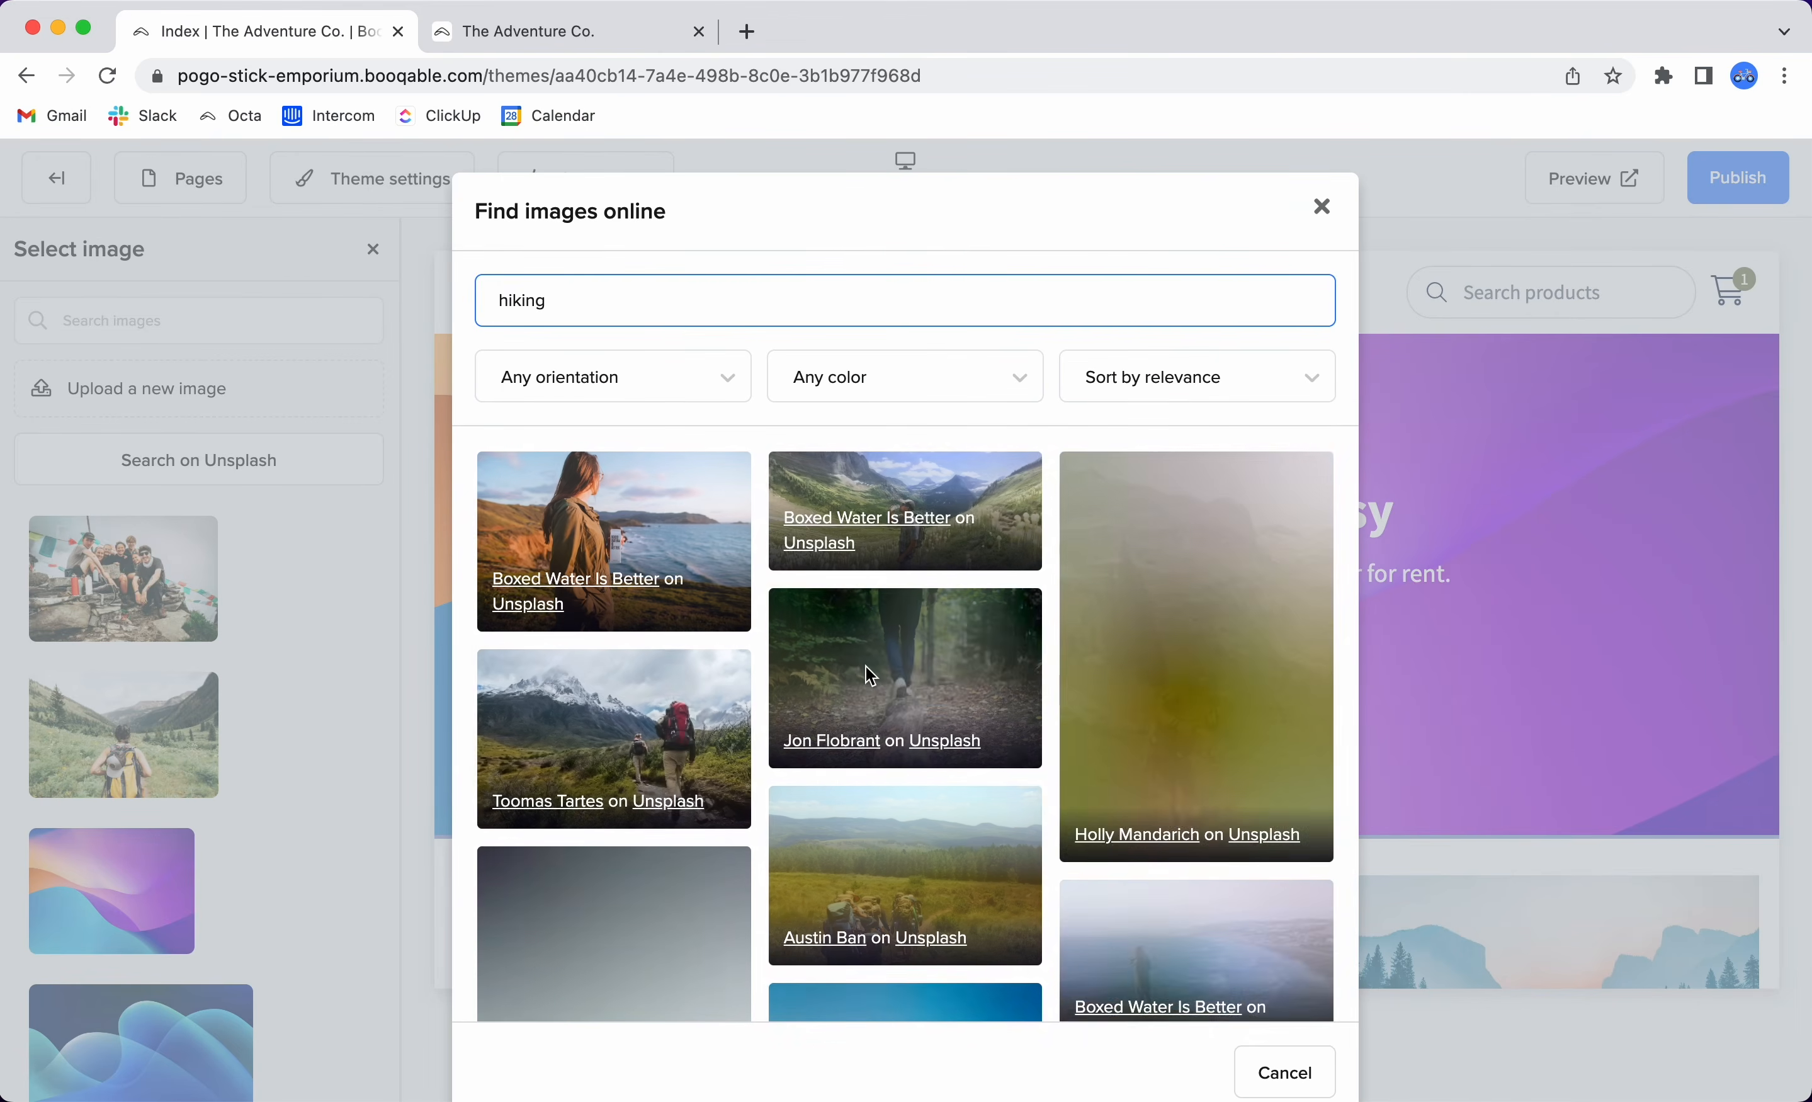
pyautogui.scroll(-5, 867, 667)
pyautogui.scroll(-5, 867, 668)
pyautogui.scroll(10, 867, 667)
# Search Unsplash for "wedding" and browse the photos.
pyautogui.doubleClick(748, 310)
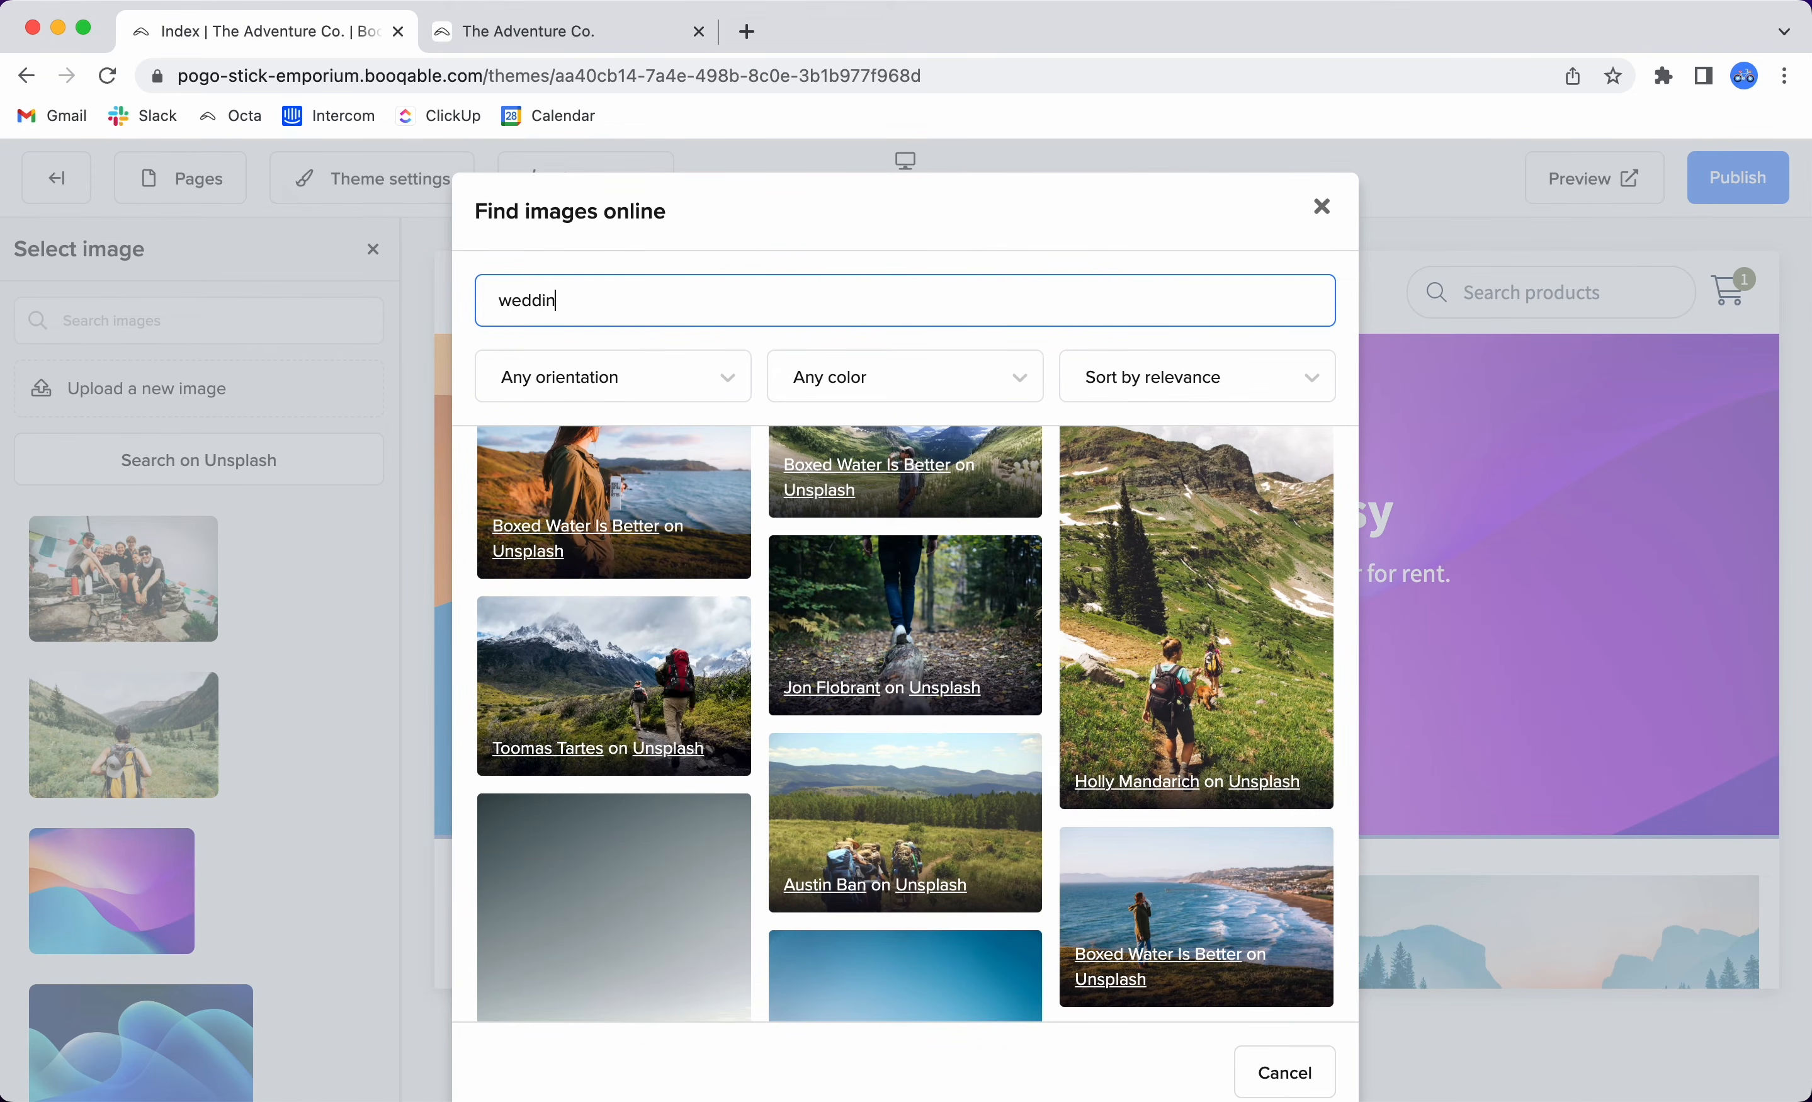
pyautogui.write('wedding')
pyautogui.scroll(-6, 902, 717)
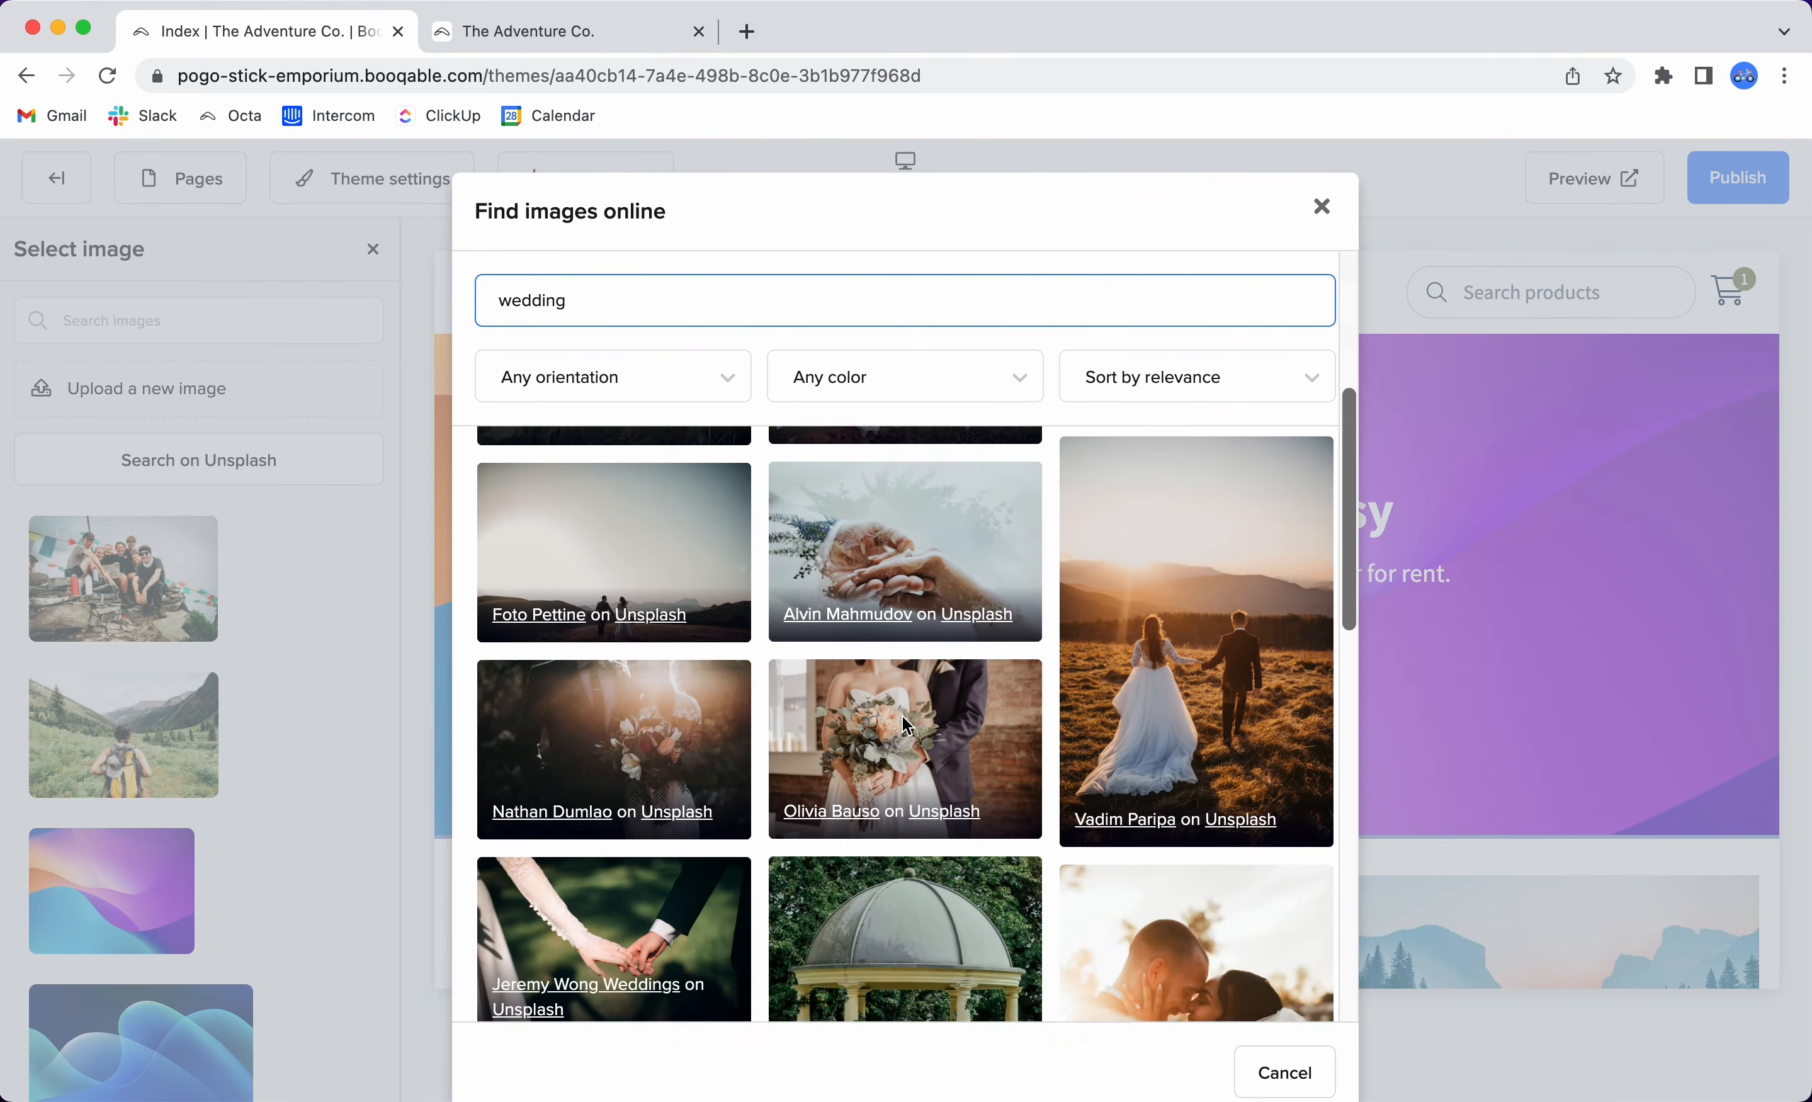
pyautogui.scroll(-3, 902, 716)
pyautogui.scroll(10, 902, 716)
# Search Unsplash for "camera", browse the photos and close the online image search without choosing one.
pyautogui.doubleClick(742, 306)
pyautogui.write('camera')
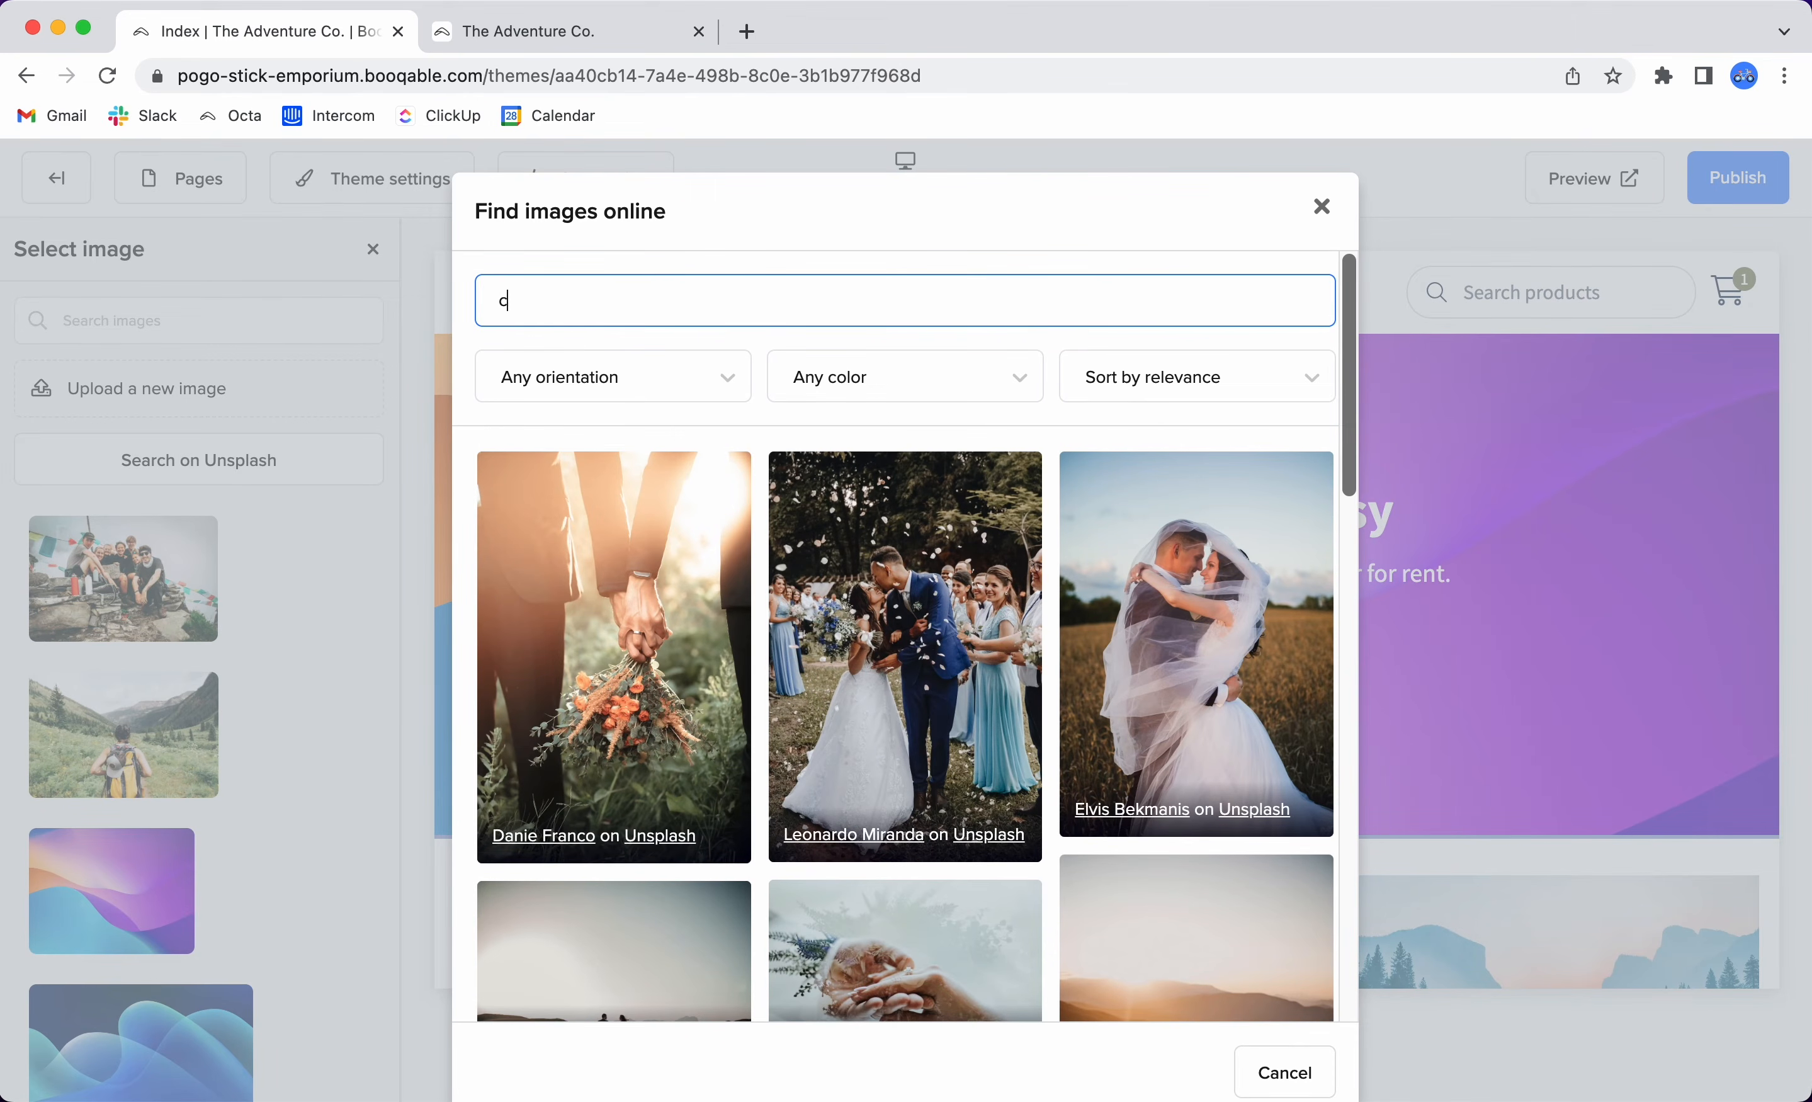
pyautogui.scroll(-5, 890, 748)
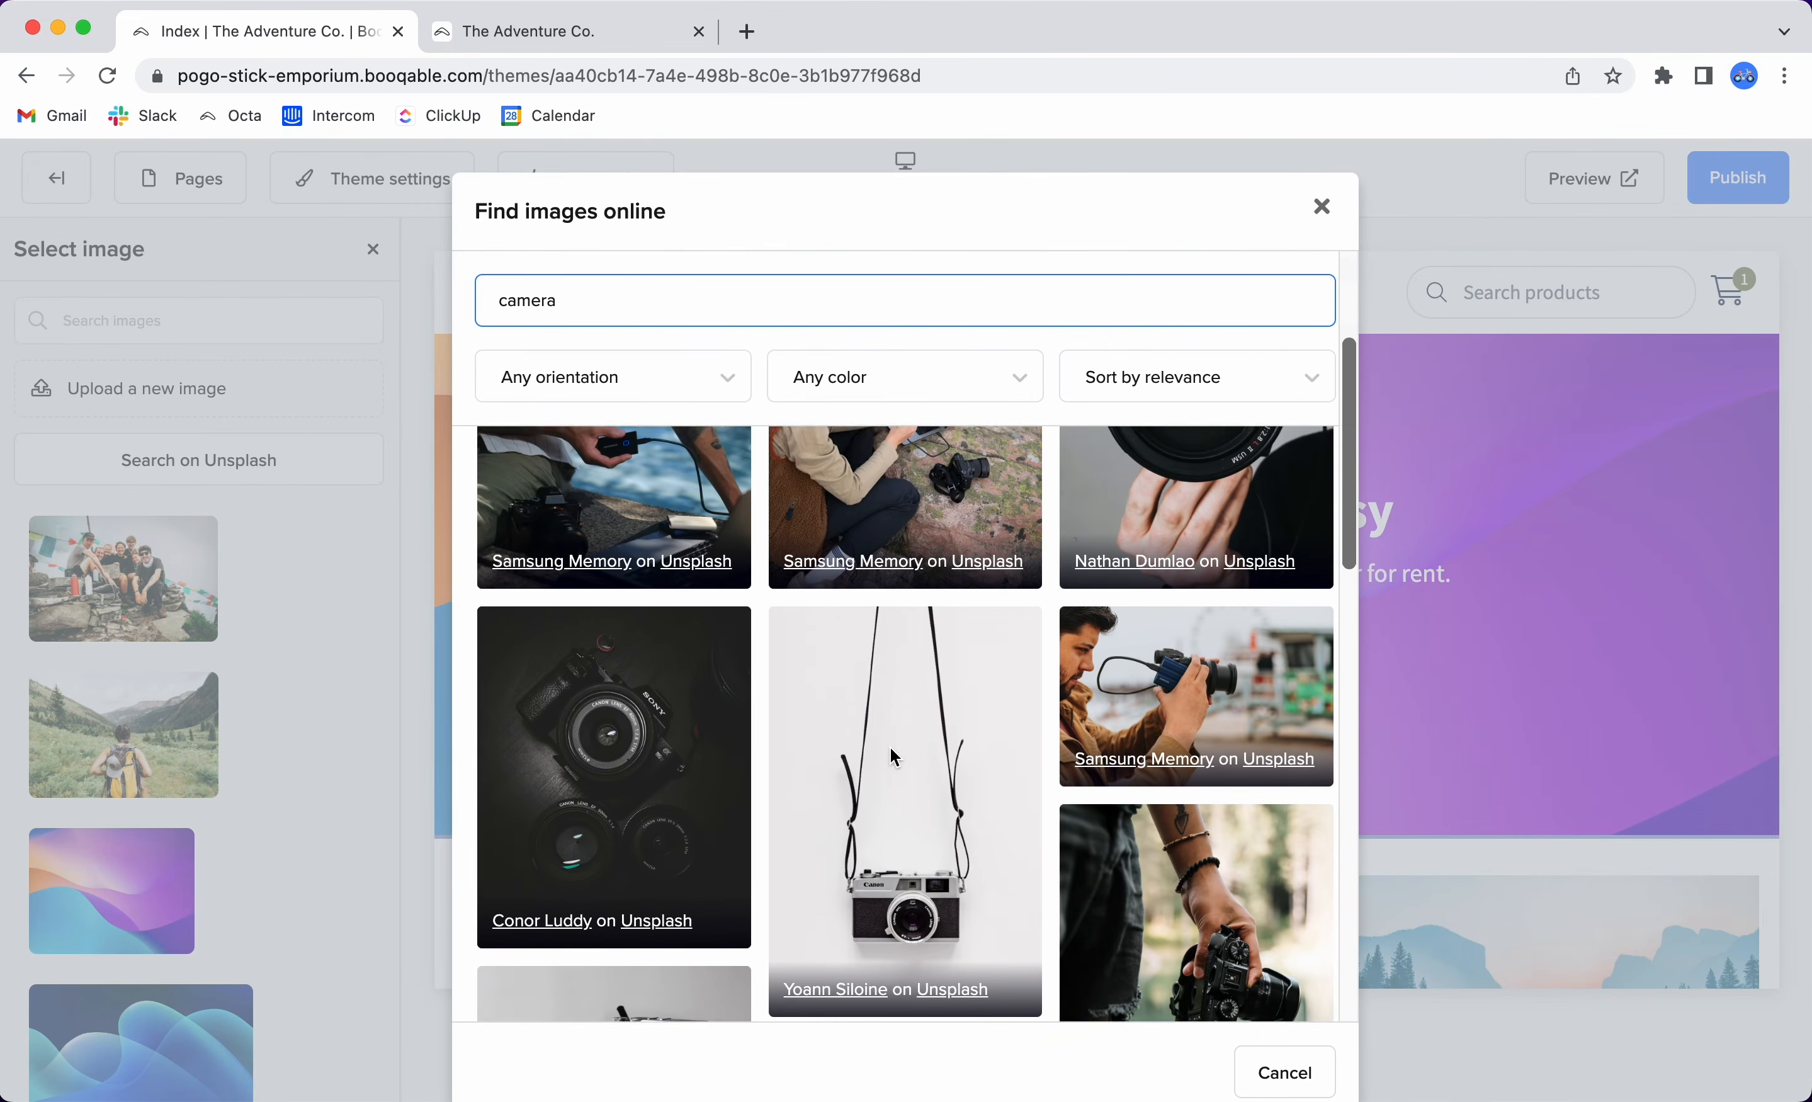
pyautogui.scroll(-3, 890, 748)
pyautogui.scroll(8, 890, 748)
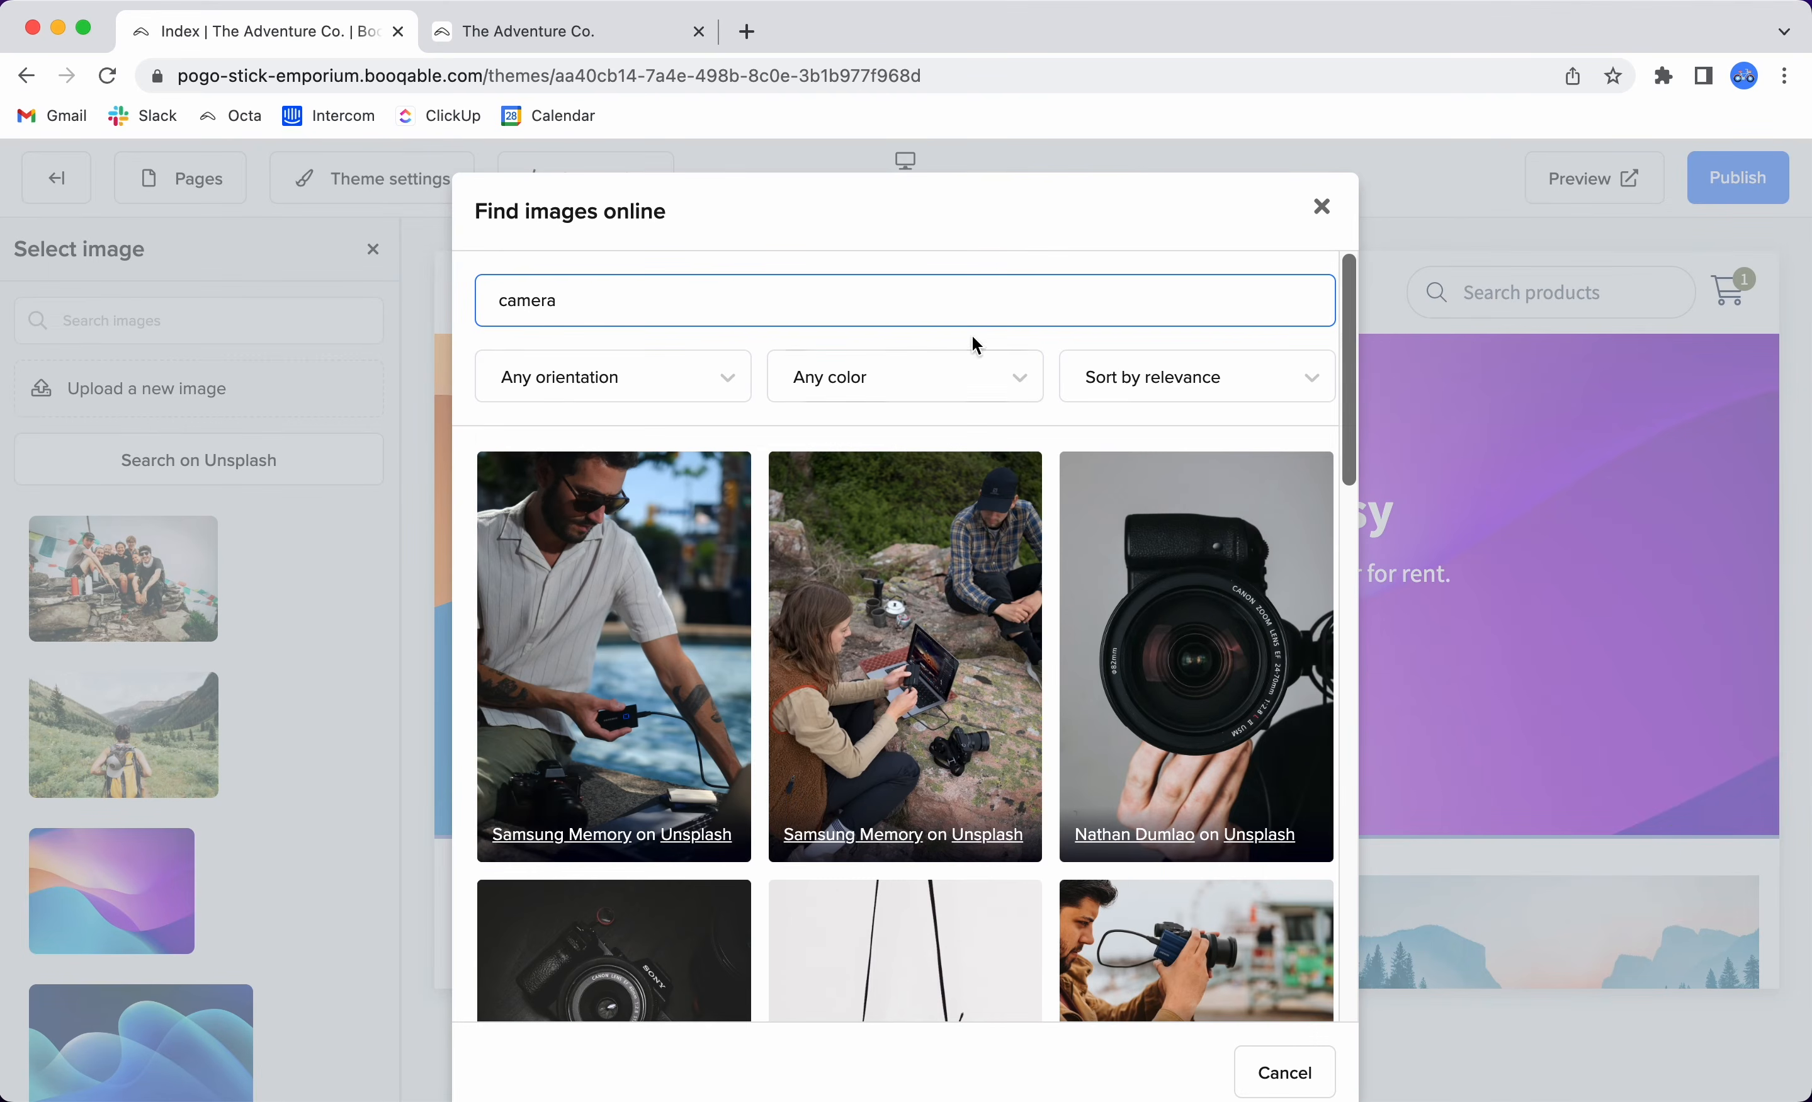
pyautogui.click(1322, 208)
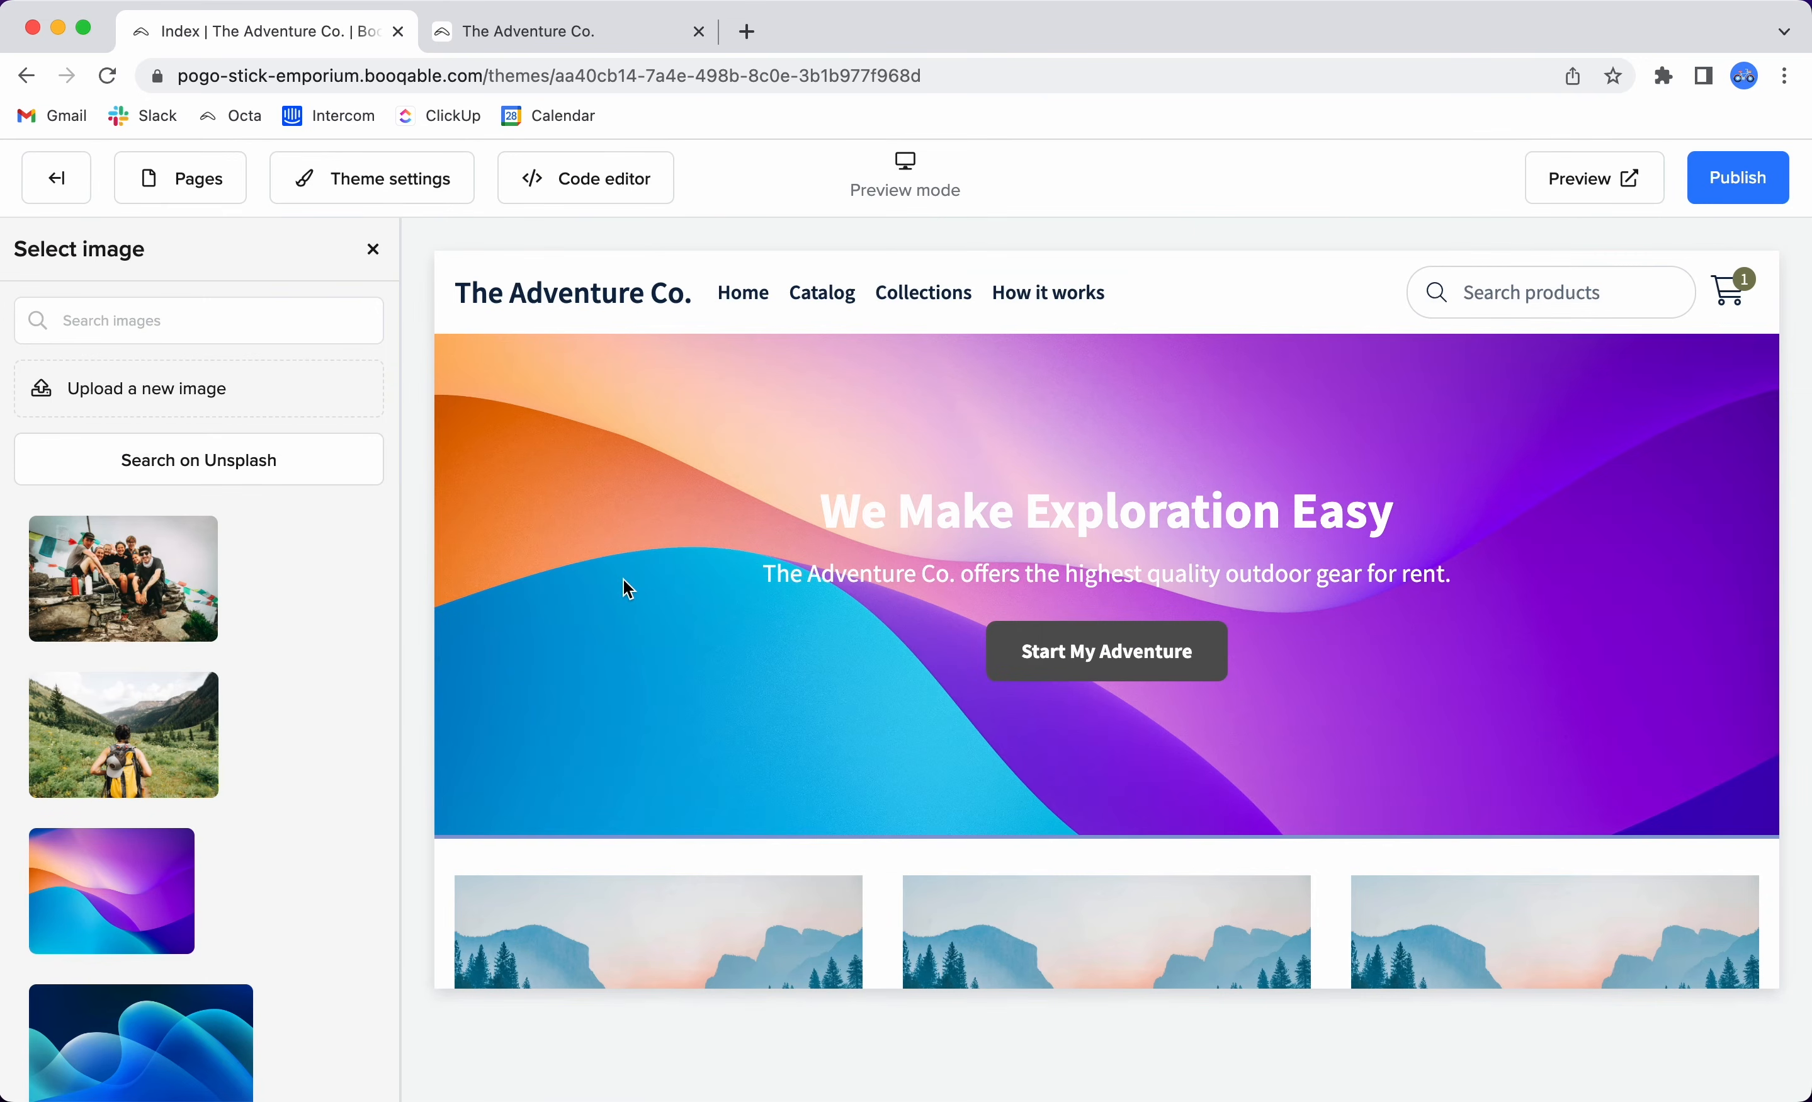
# Choose the yellow-backpack hiker photo as the banner's background again and save the section.
pyautogui.click(122, 728)
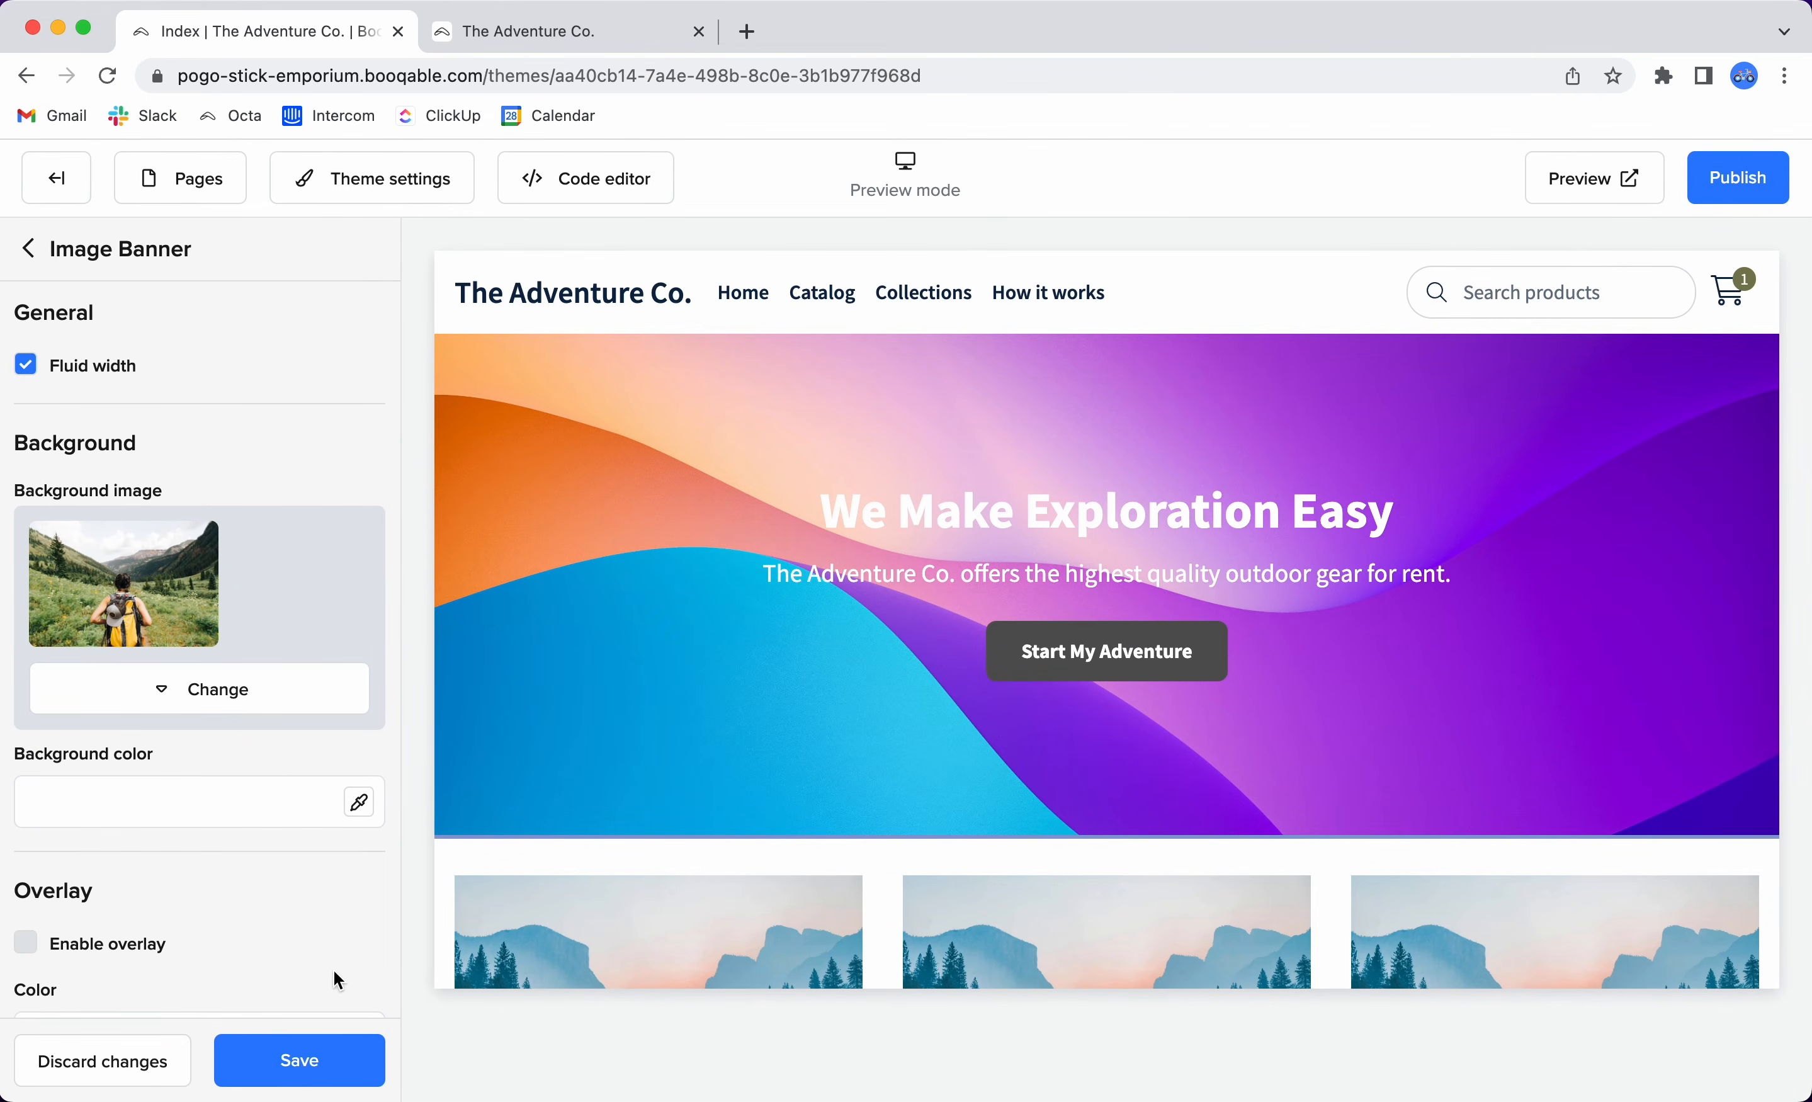
pyautogui.click(300, 1062)
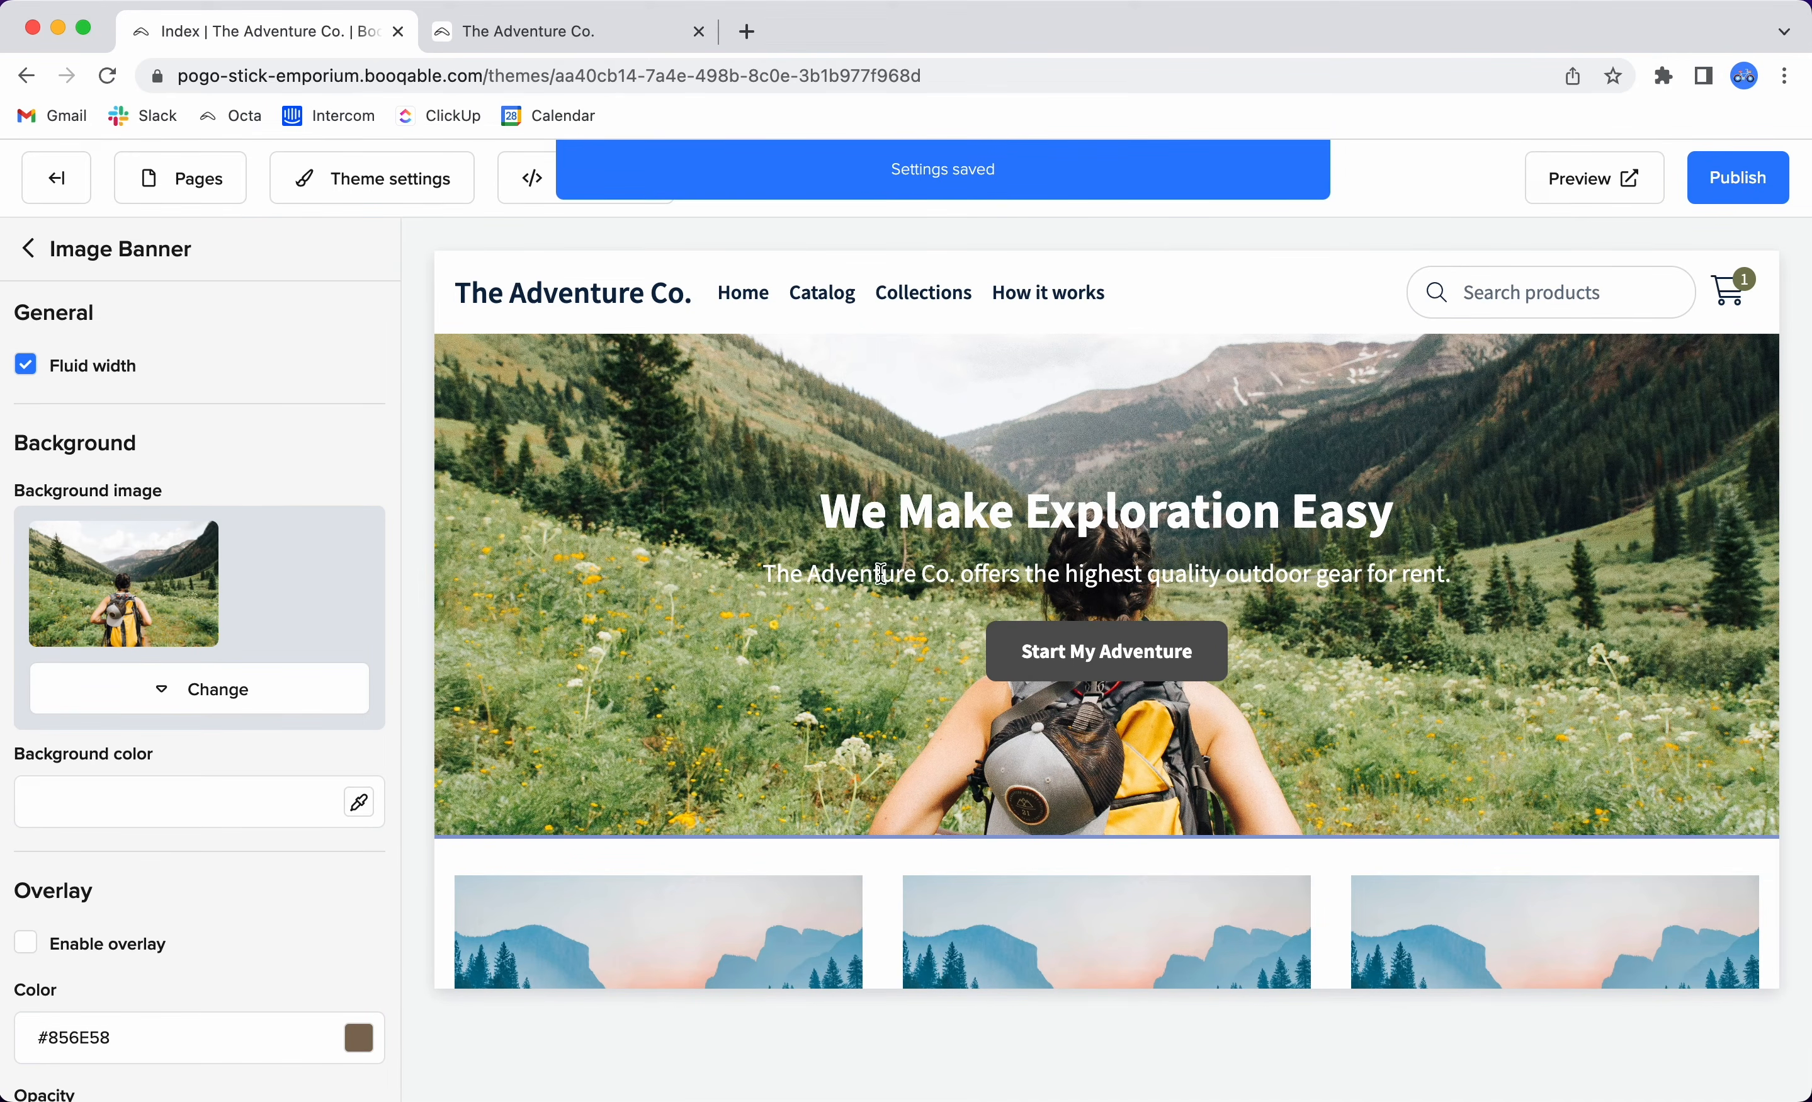
# Check how readable the banner's heading and text are against the hiker photo in the preview.
pyautogui.moveTo(836, 519); pyautogui.dragTo(1383, 496)
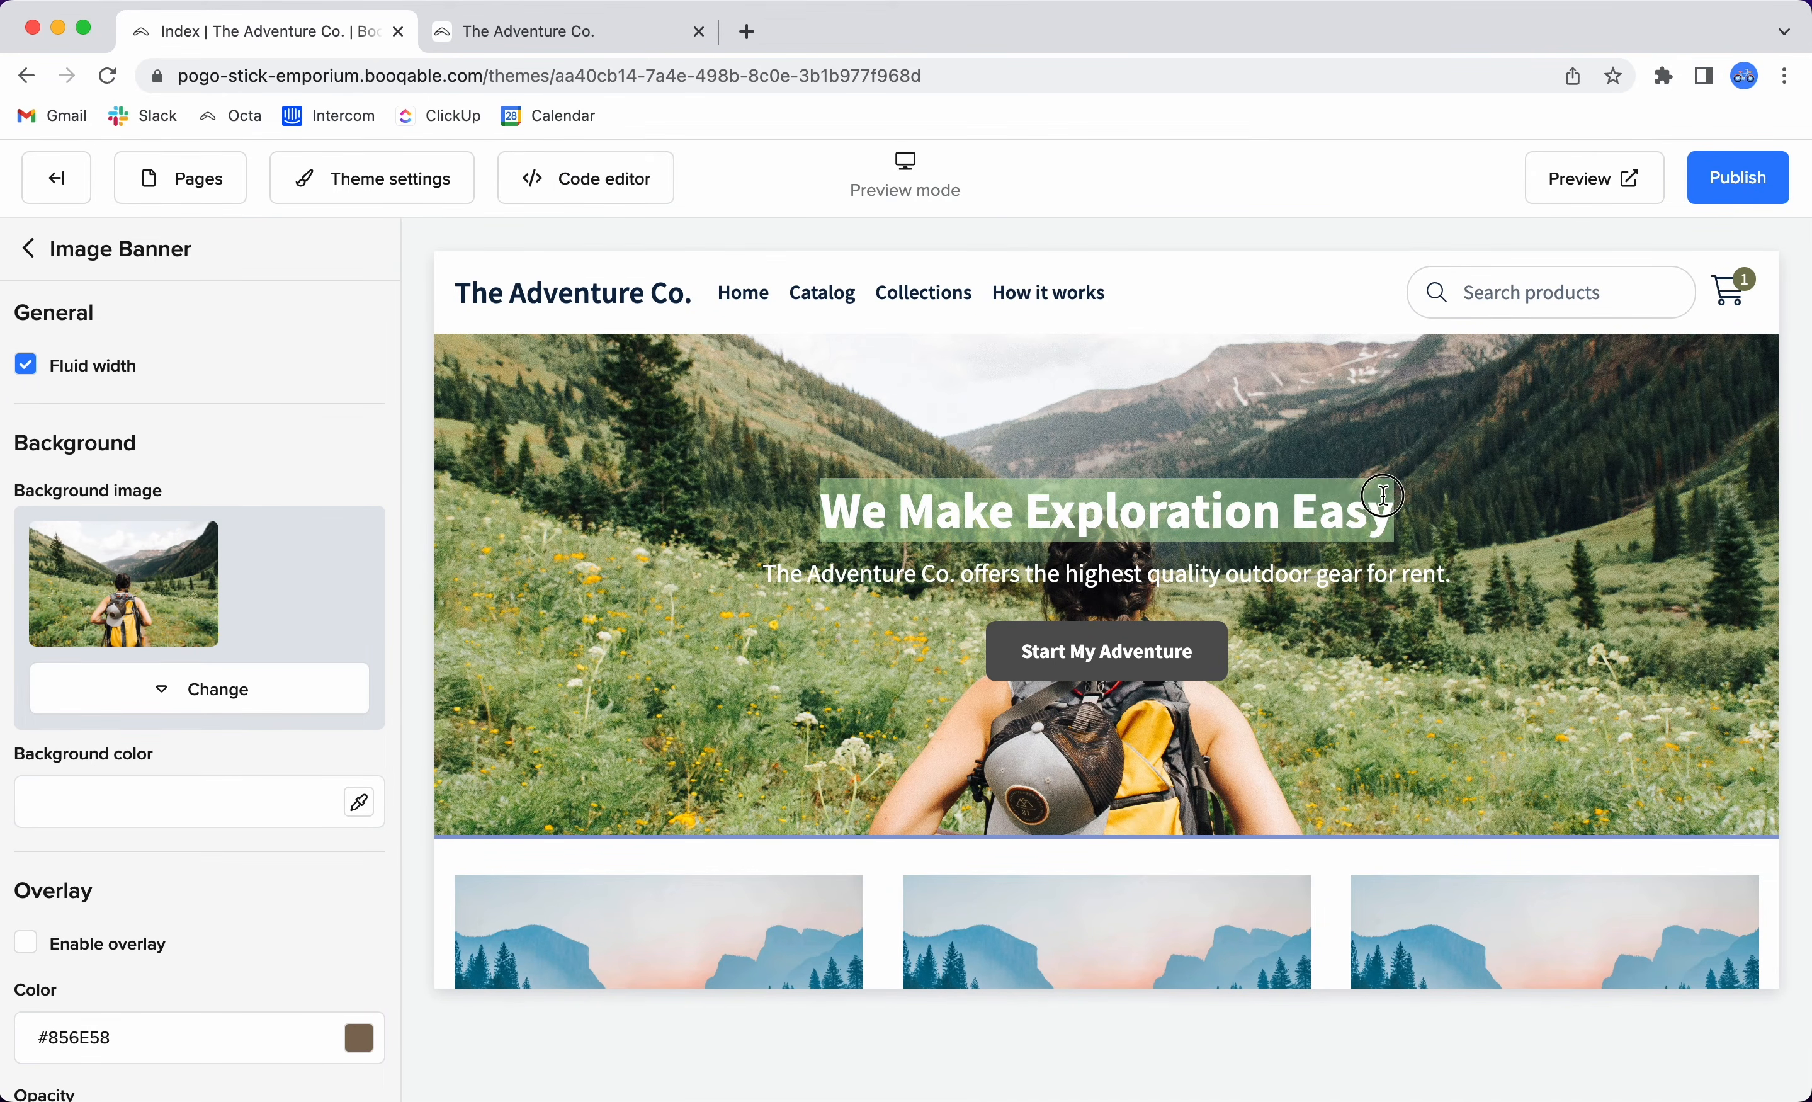
pyautogui.click(1418, 617)
pyautogui.scroll(-1, 1410, 617)
pyautogui.click(772, 551)
pyautogui.moveTo(772, 552); pyautogui.dragTo(1441, 568)
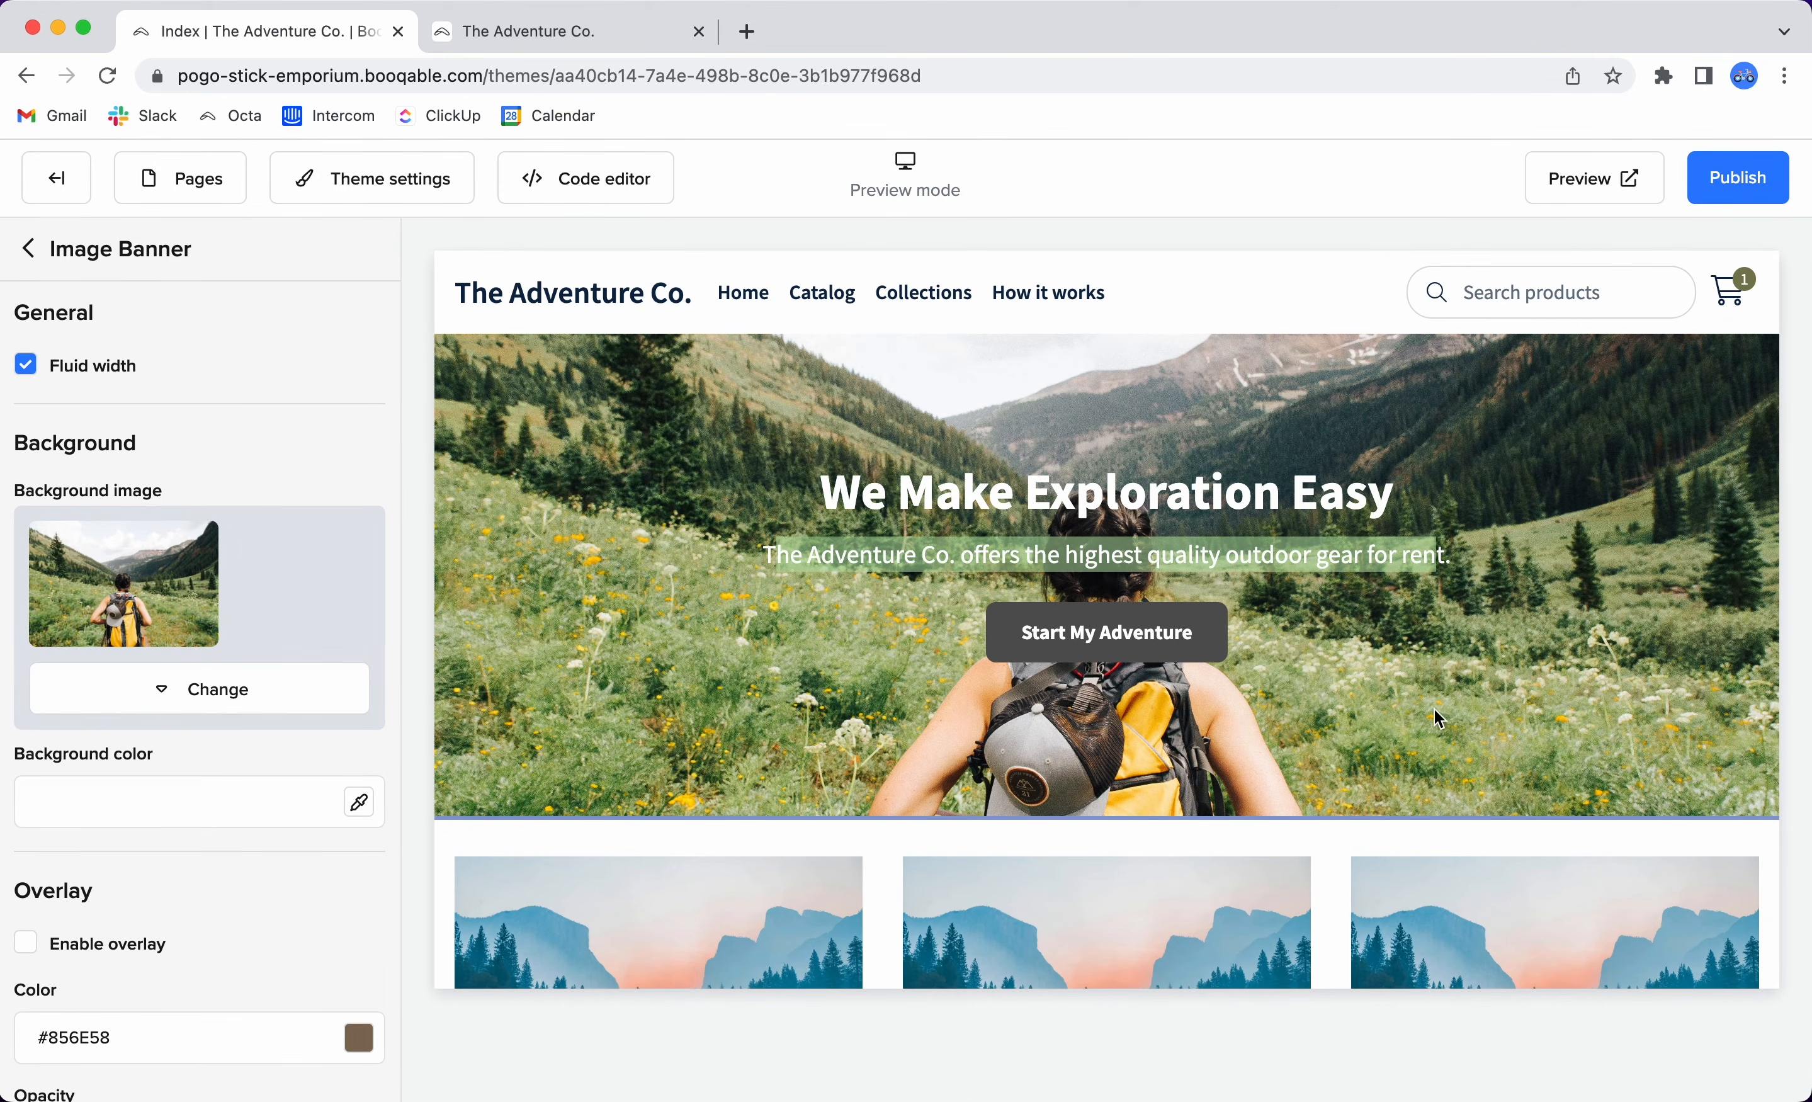
pyautogui.click(1409, 719)
pyautogui.scroll(-3, 707, 684)
# Enable the image banner's overlay, set its opacity to 80 and save the changes.
pyautogui.scroll(-5, 203, 841)
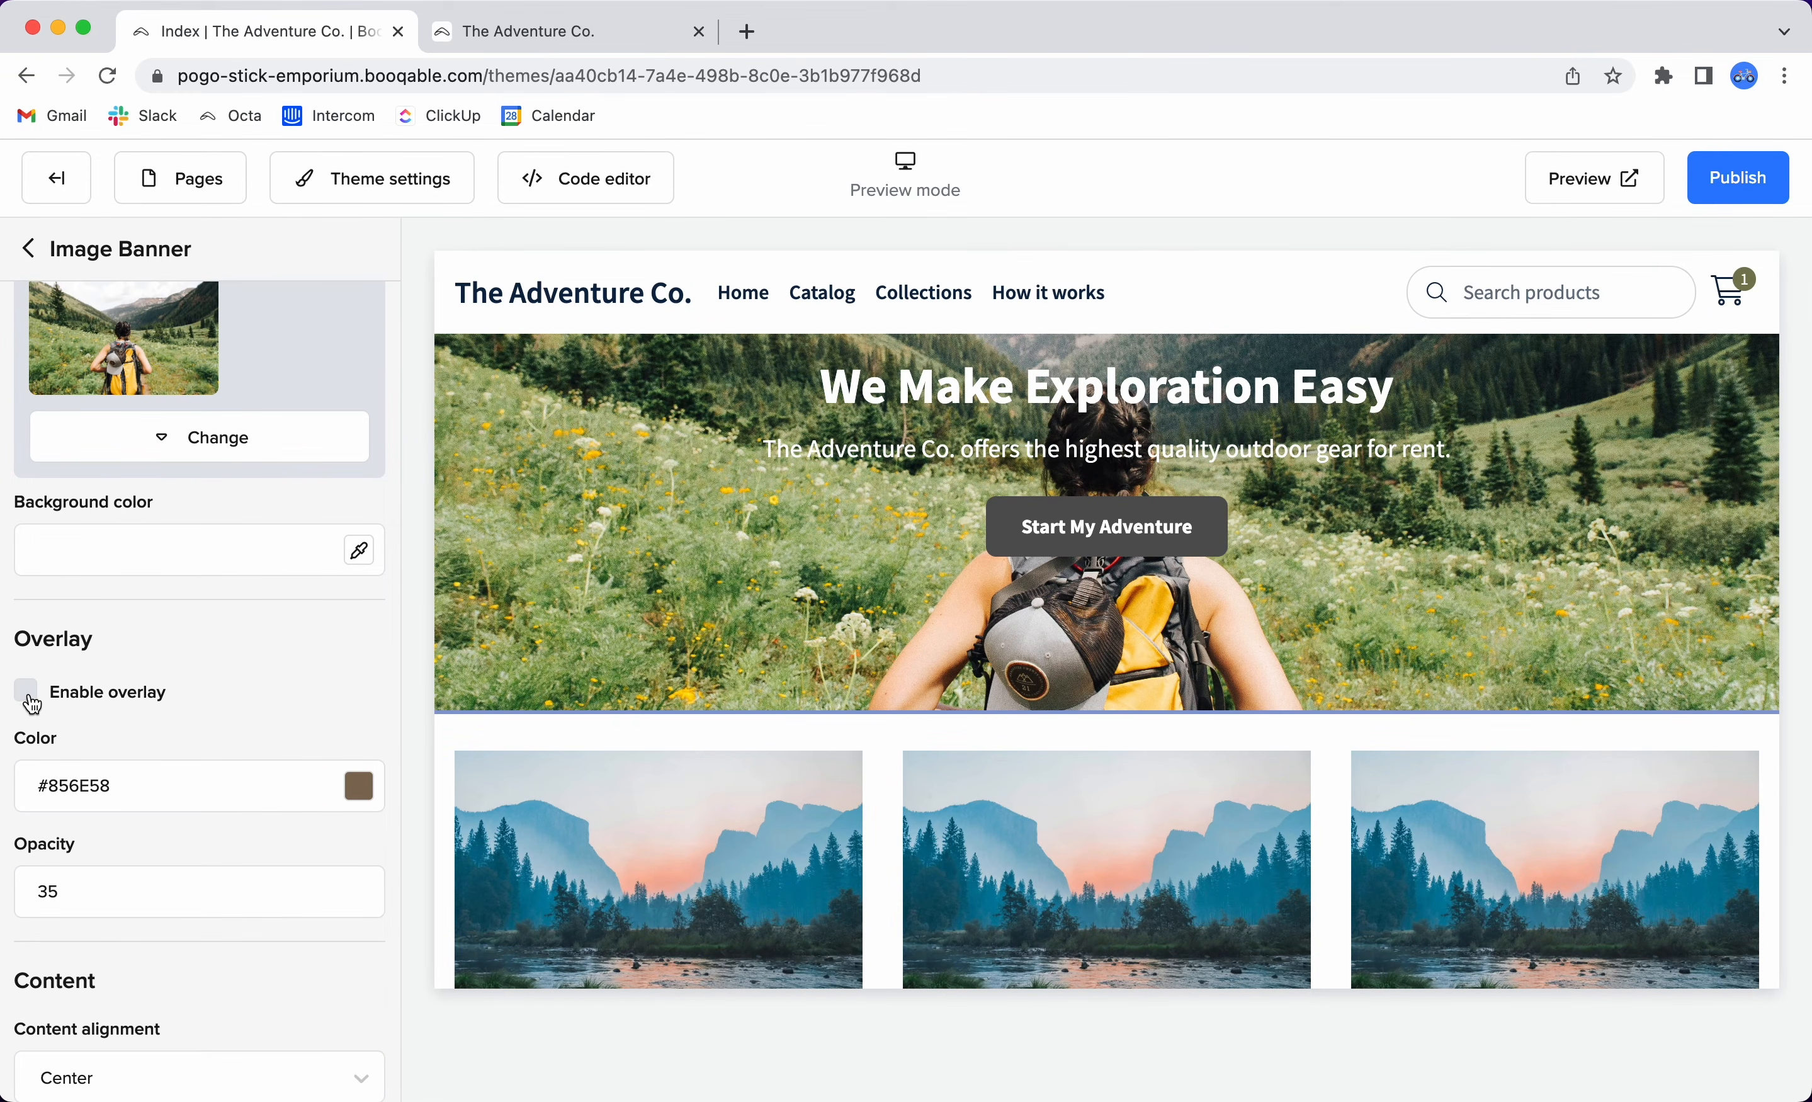
pyautogui.click(29, 694)
pyautogui.scroll(-1, 370, 697)
pyautogui.doubleClick(178, 866)
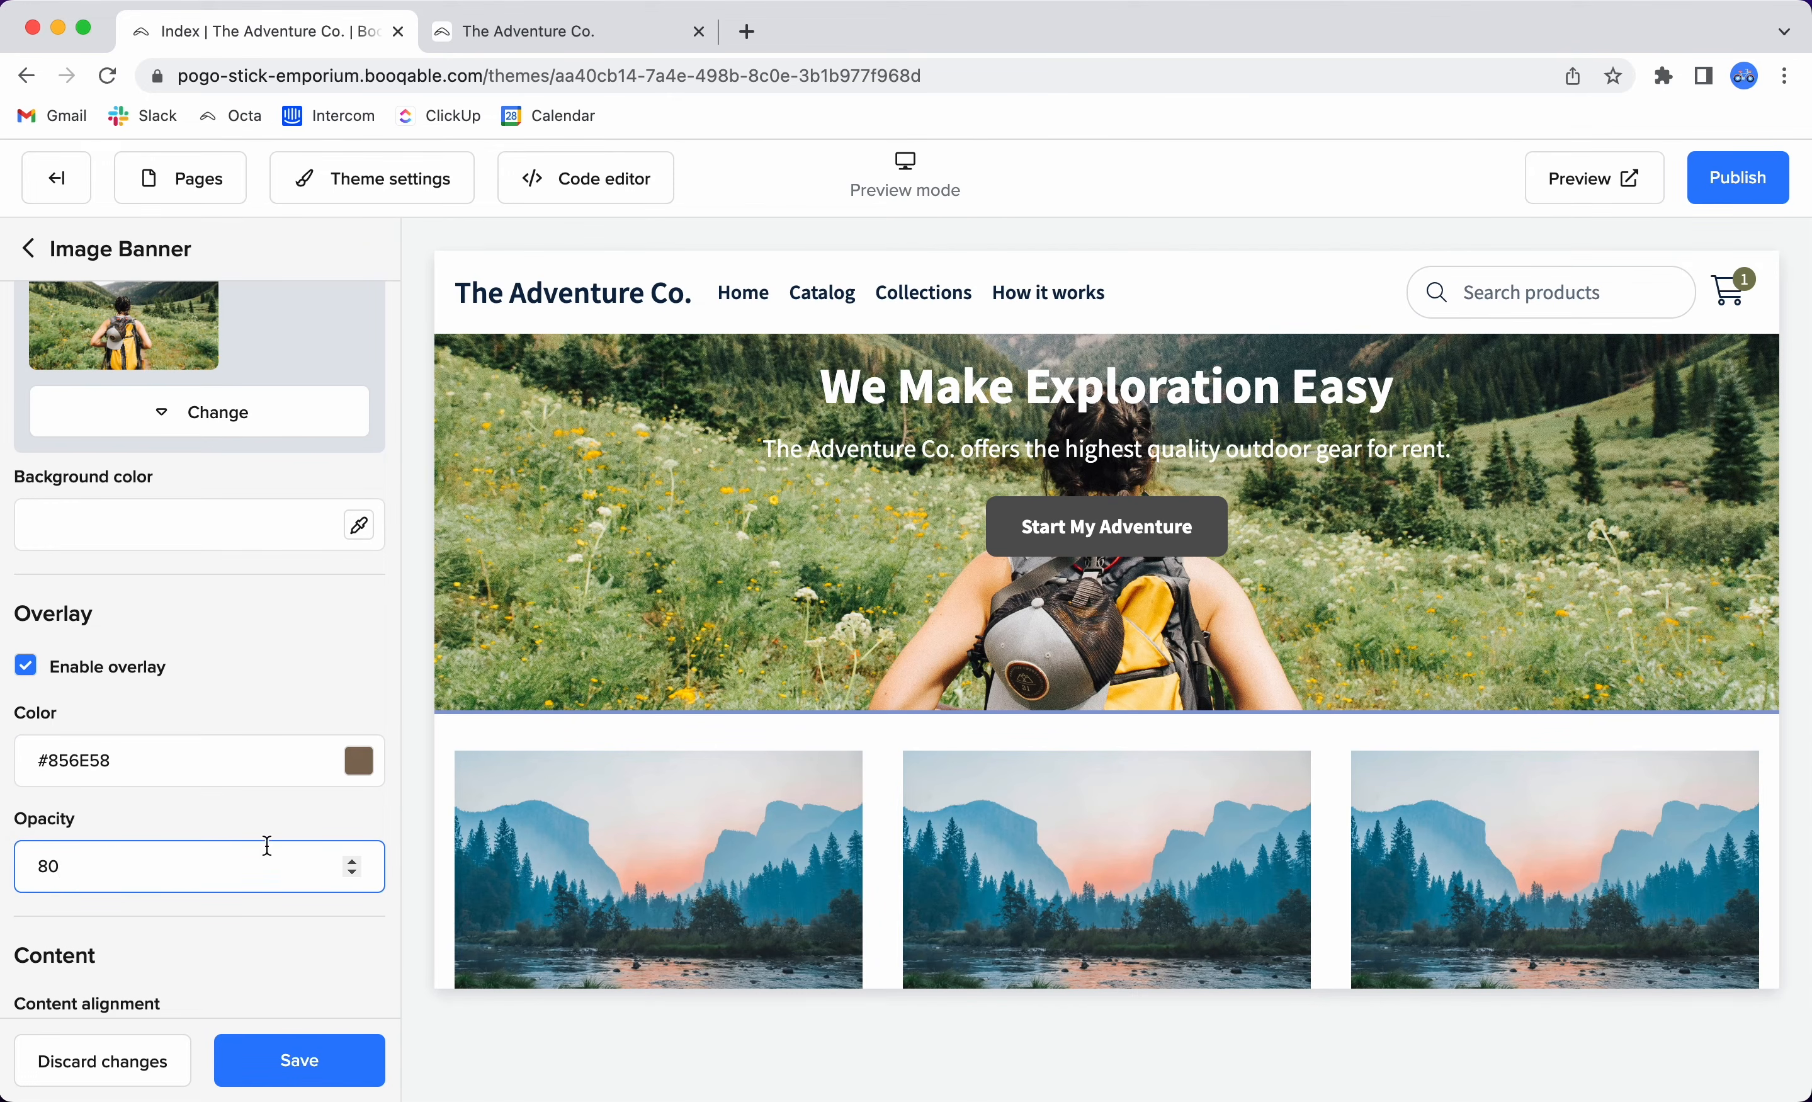
pyautogui.click(321, 1054)
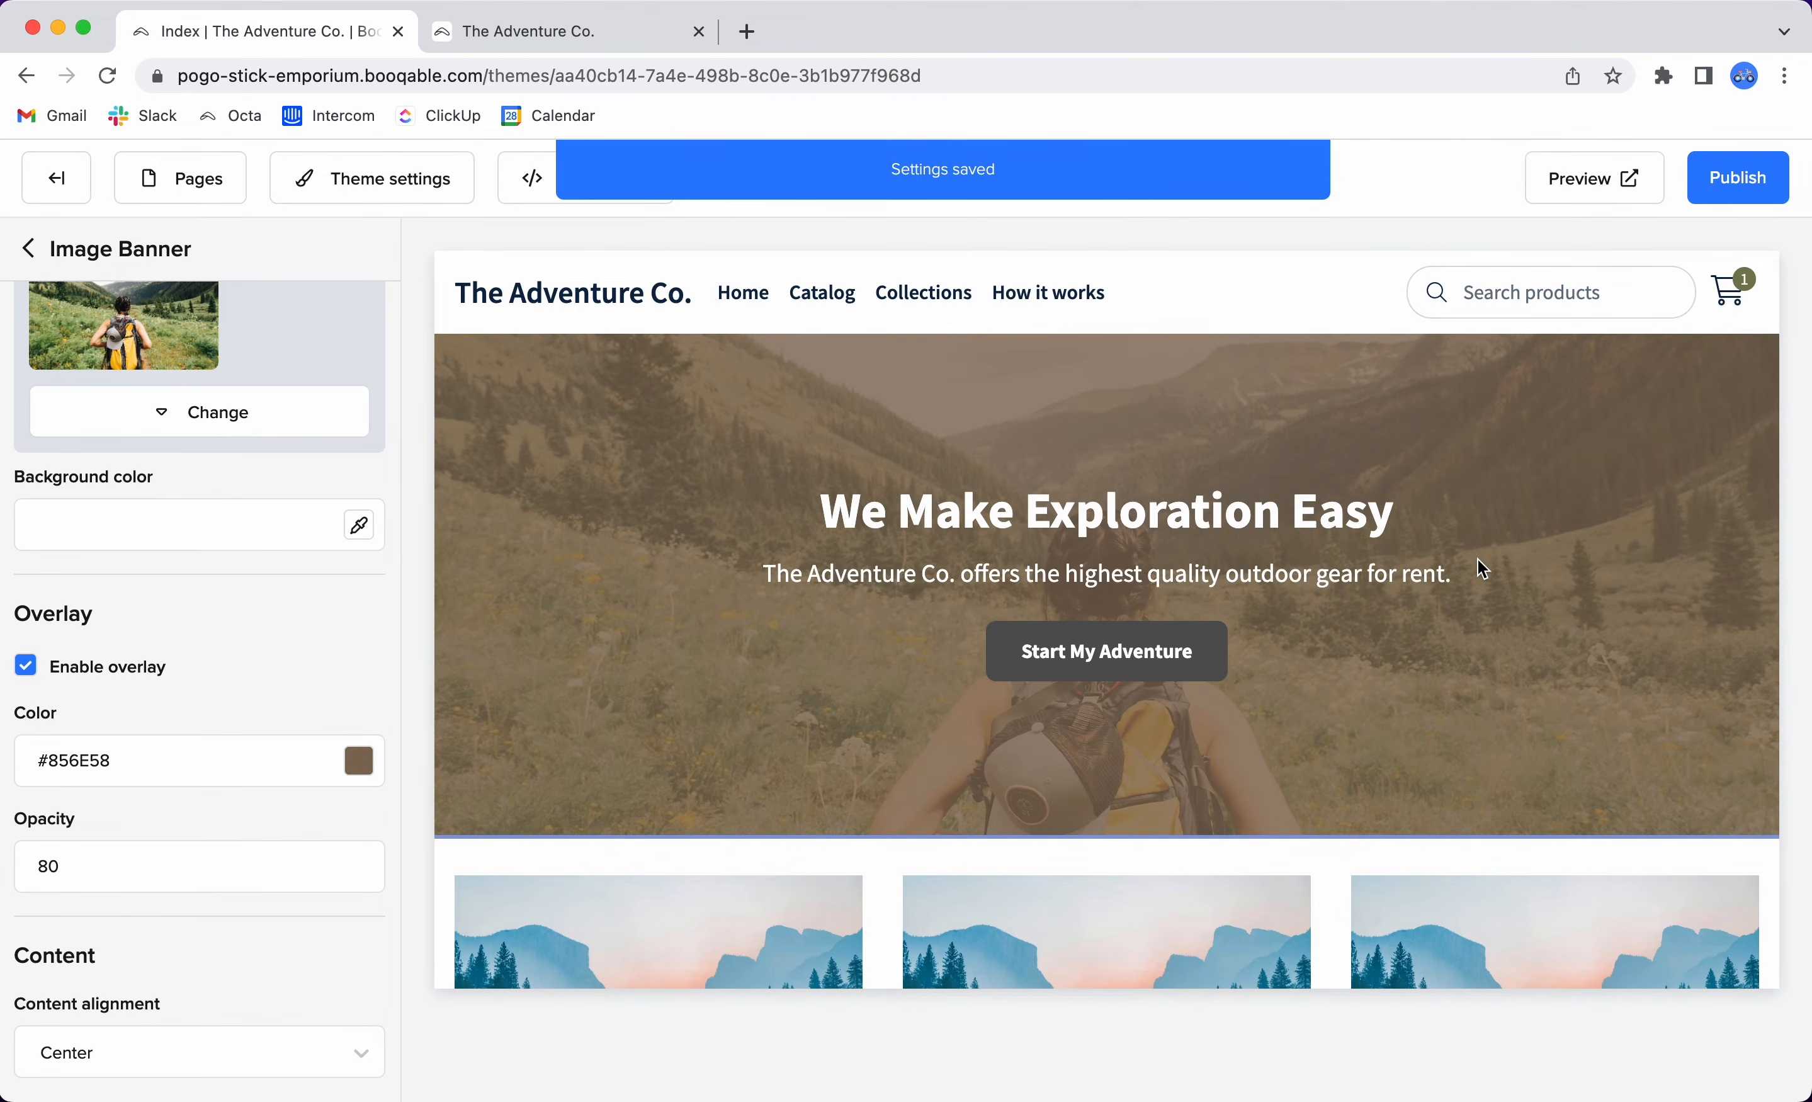
# Set the banner overlay's opacity to 45 and save it.
pyautogui.doubleClick(178, 866)
pyautogui.write('45')
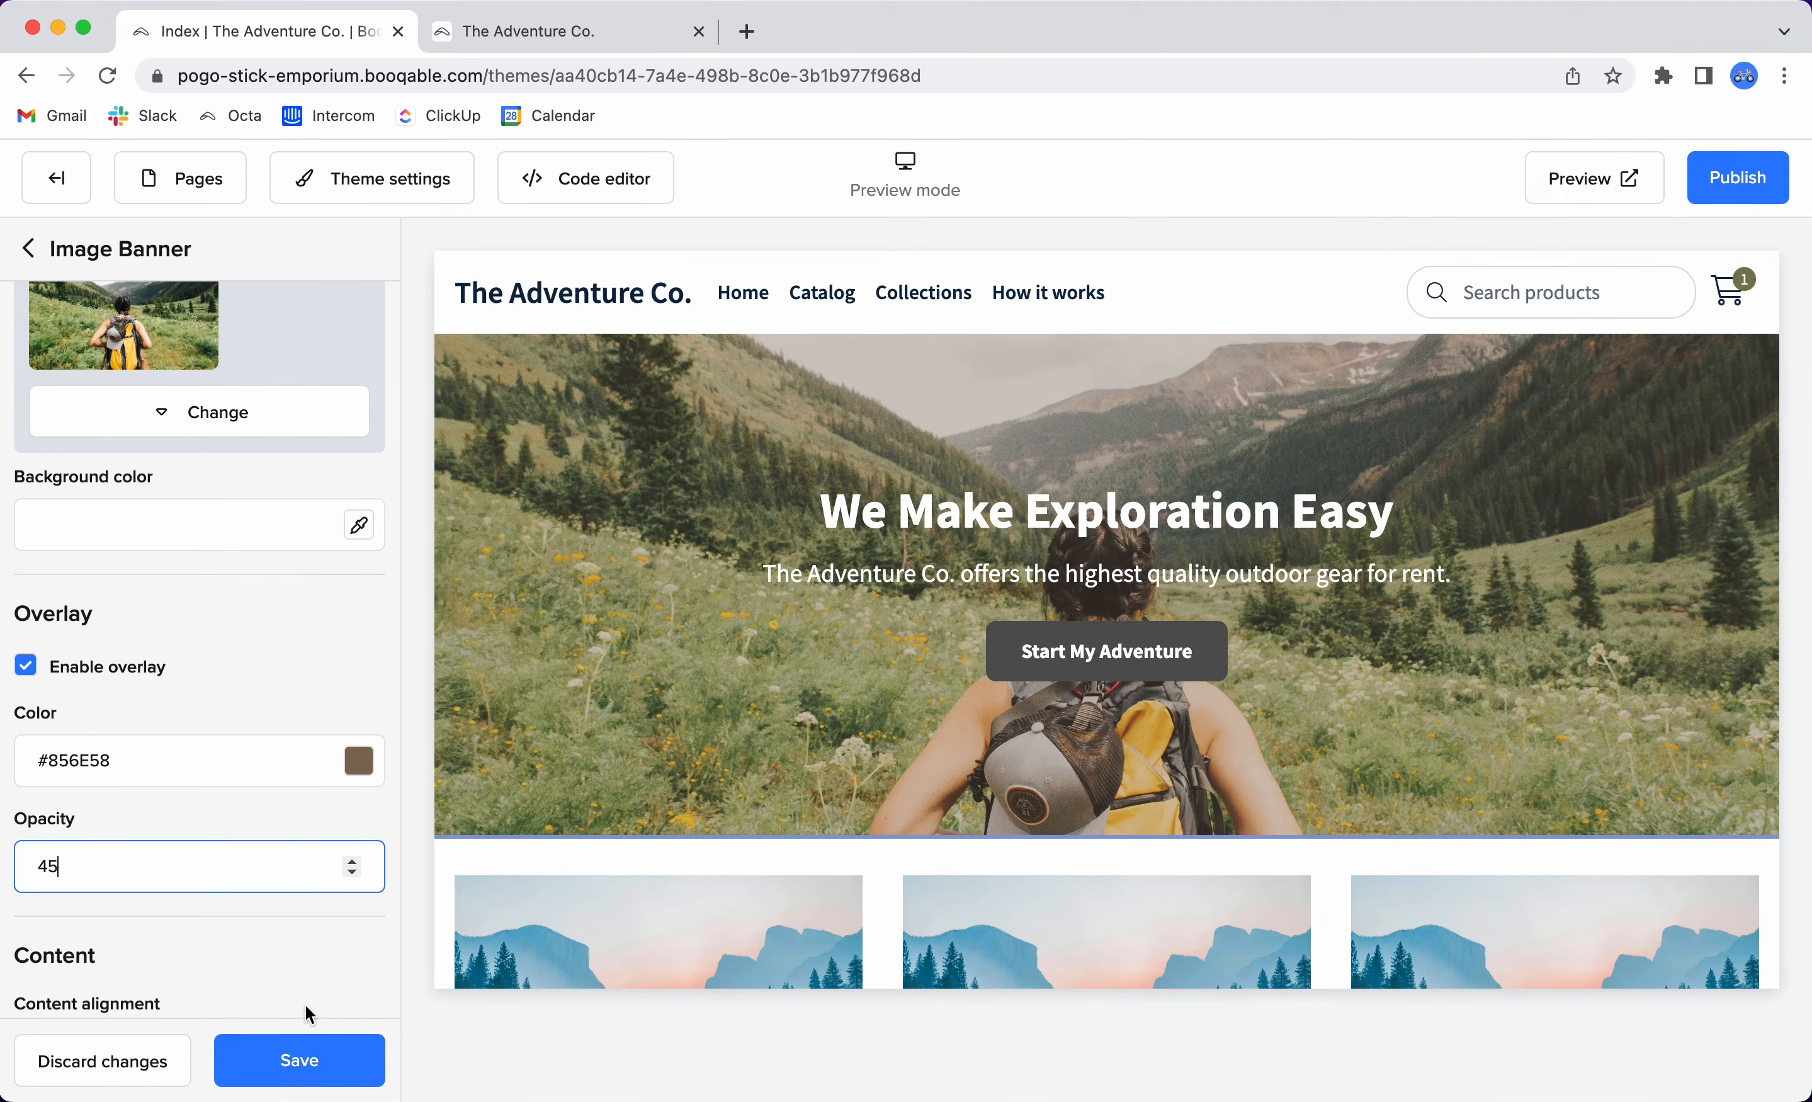
pyautogui.click(308, 1055)
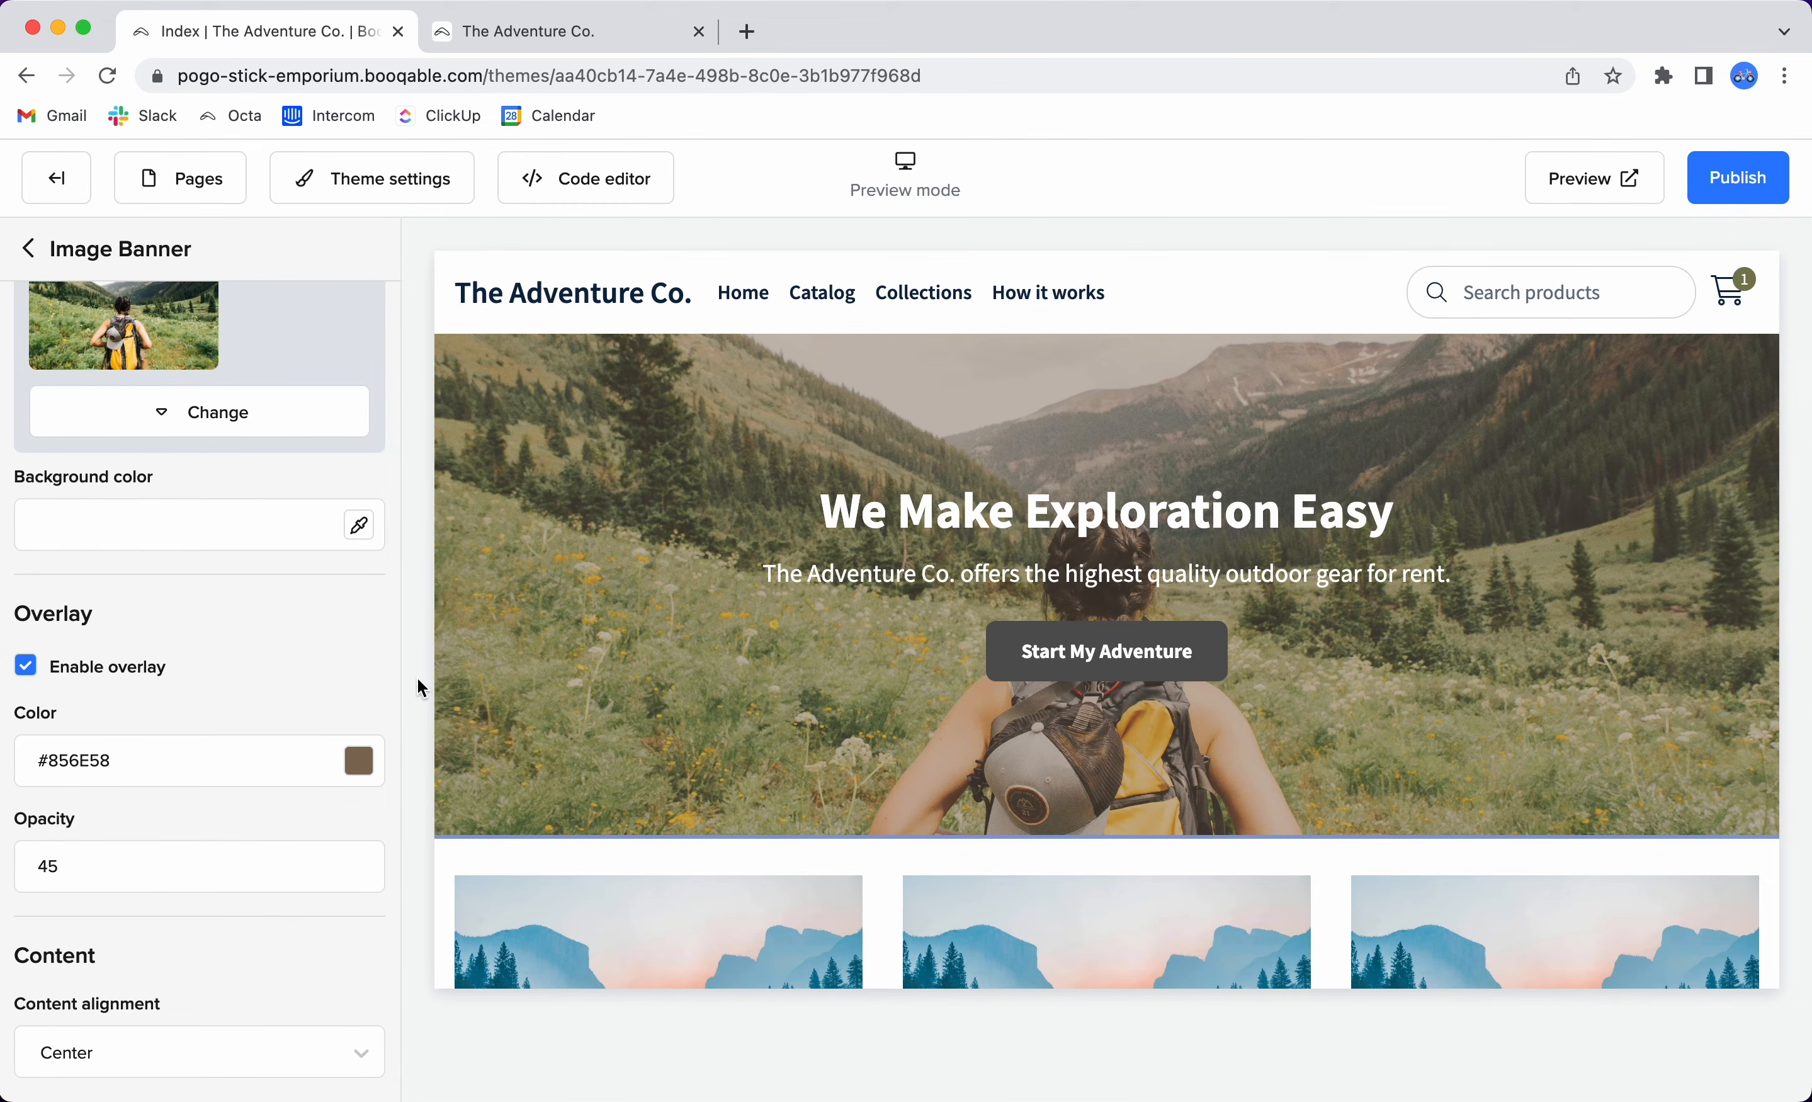
# Set the image banner's content alignment to Left and save the change.
pyautogui.scroll(-3, 262, 870)
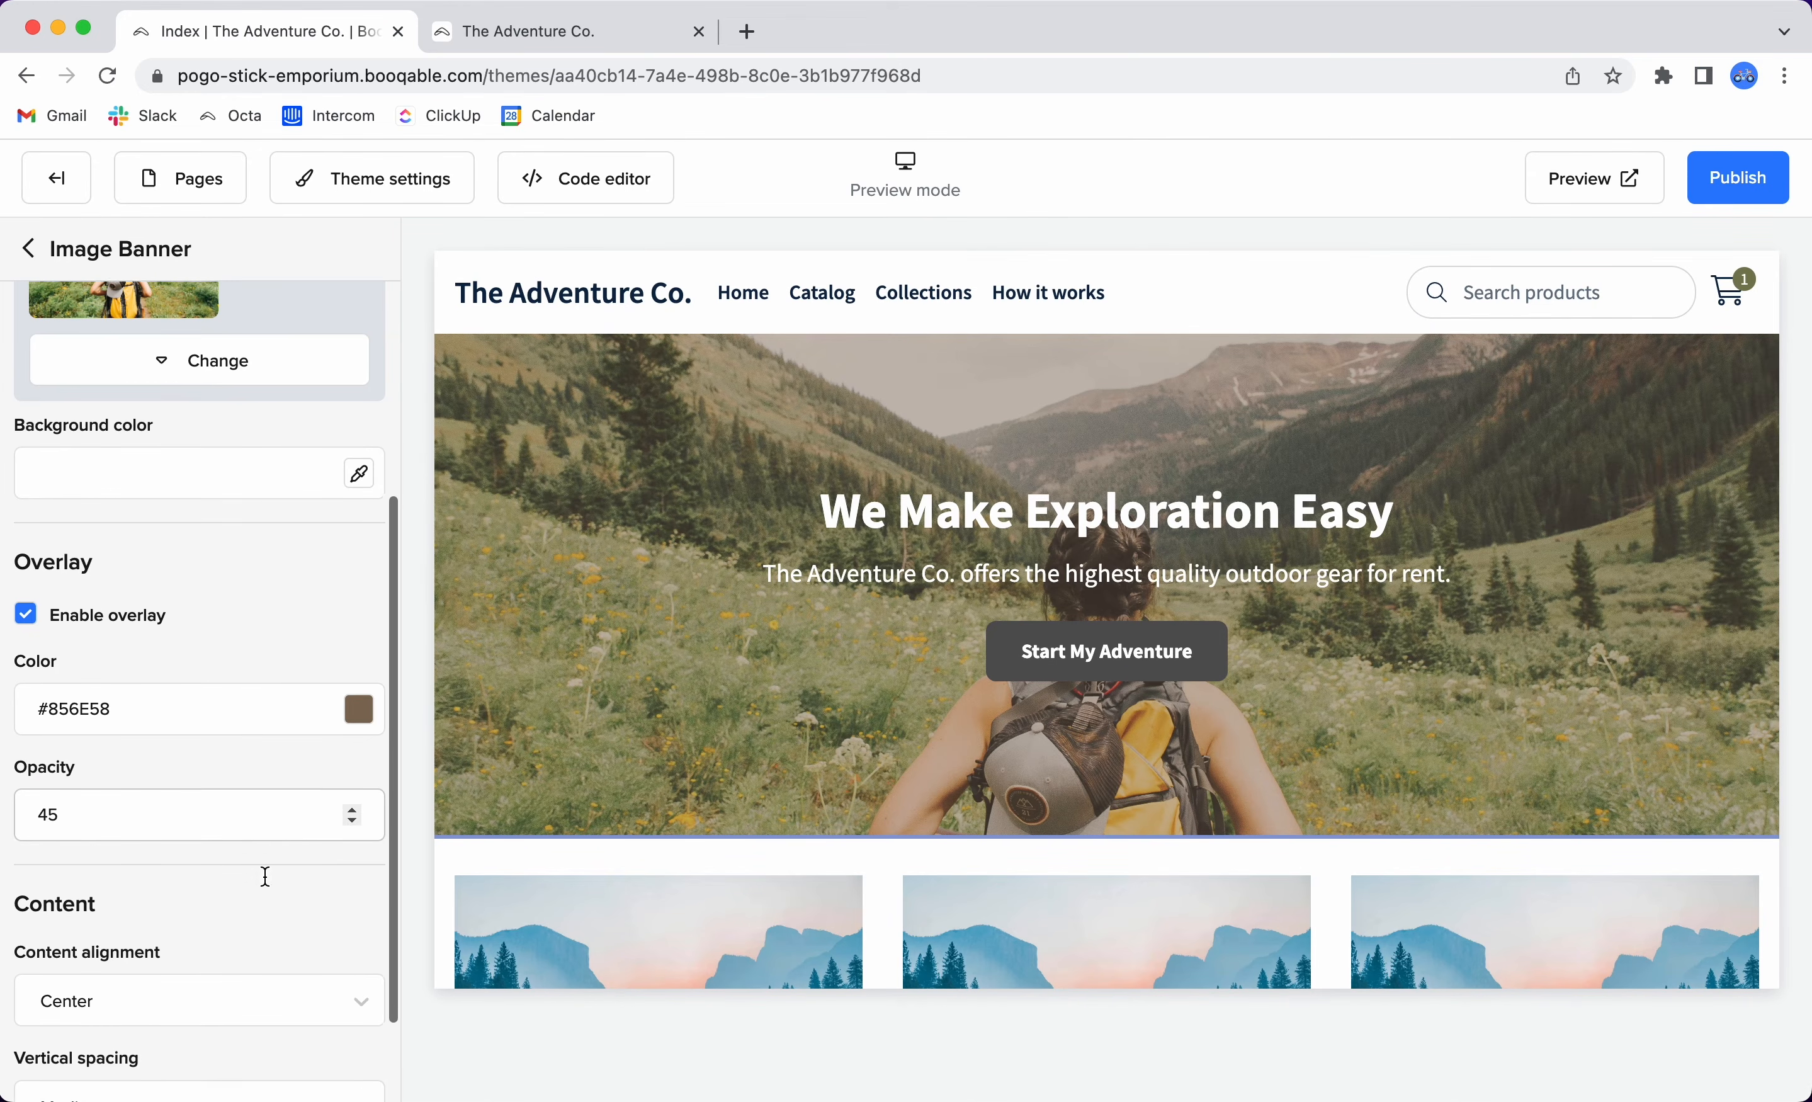
pyautogui.click(271, 899)
pyautogui.click(184, 937)
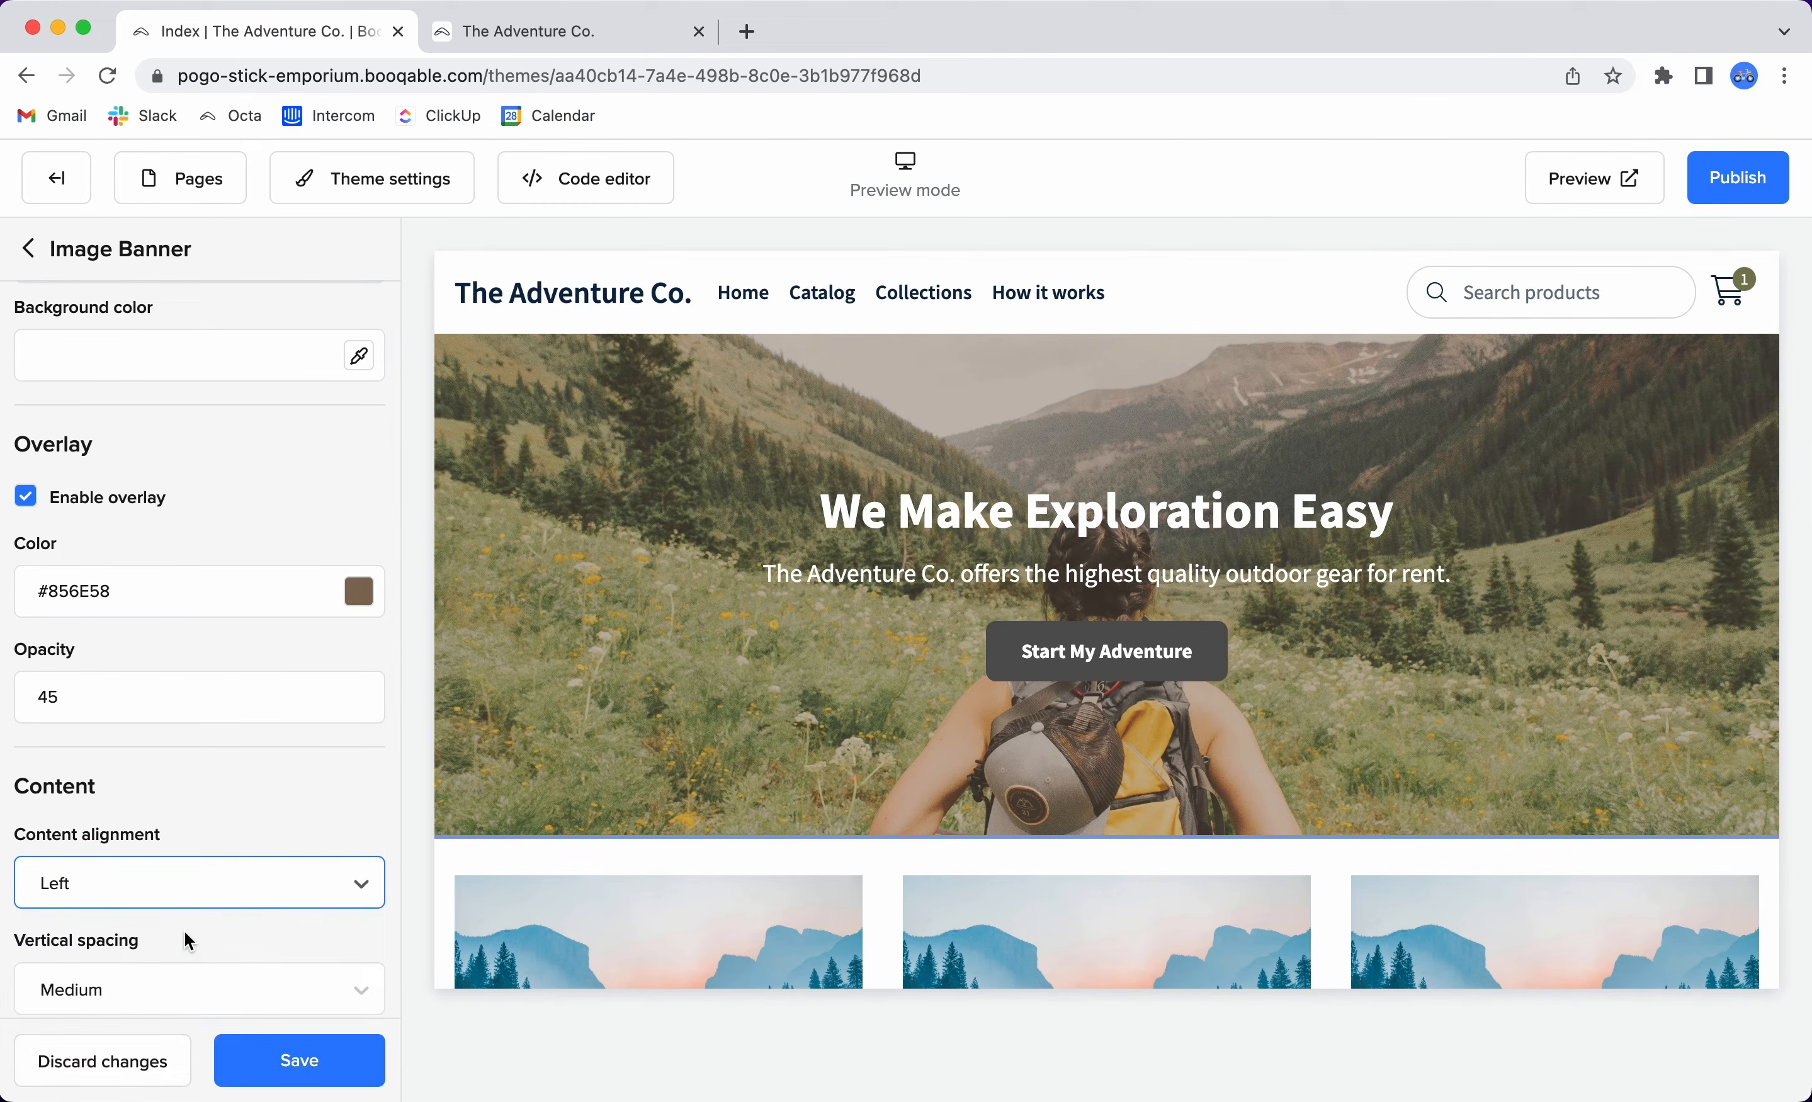
pyautogui.click(343, 1062)
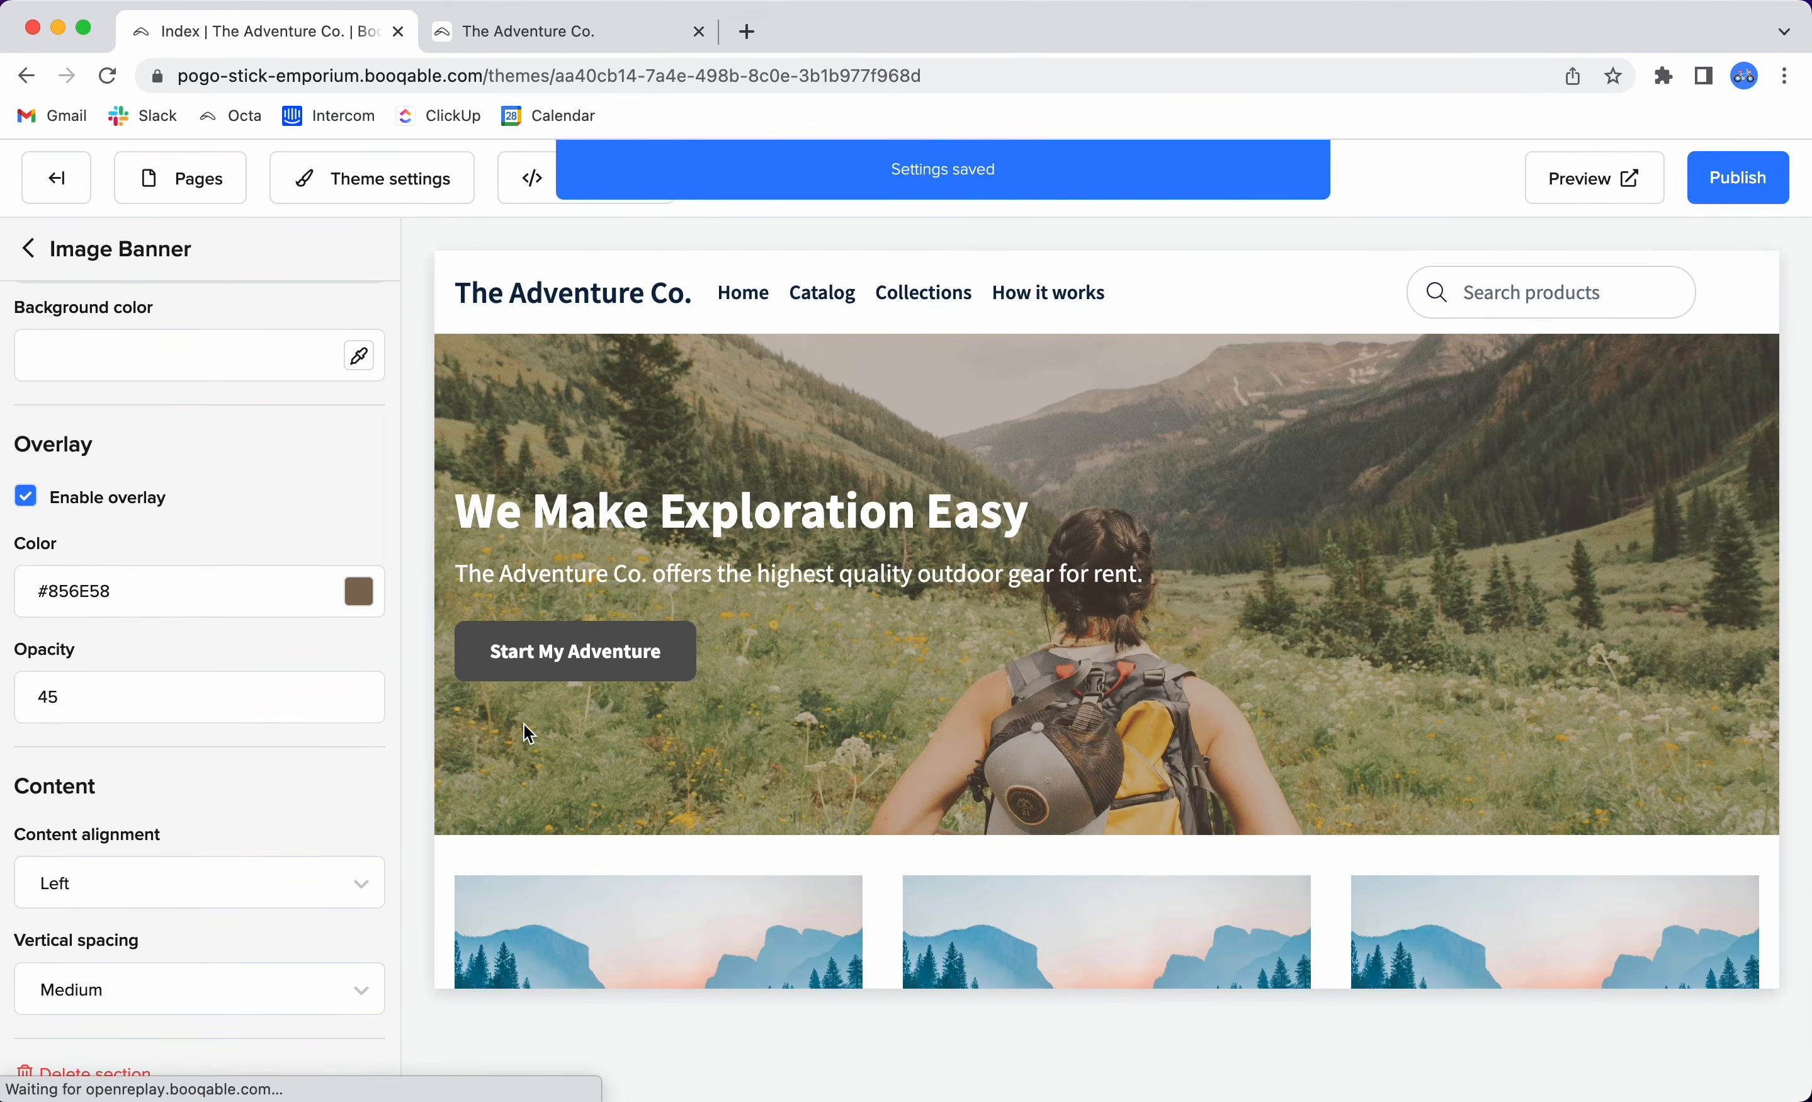
# Set the image banner's vertical spacing to Large.
pyautogui.scroll(-3, 994, 709)
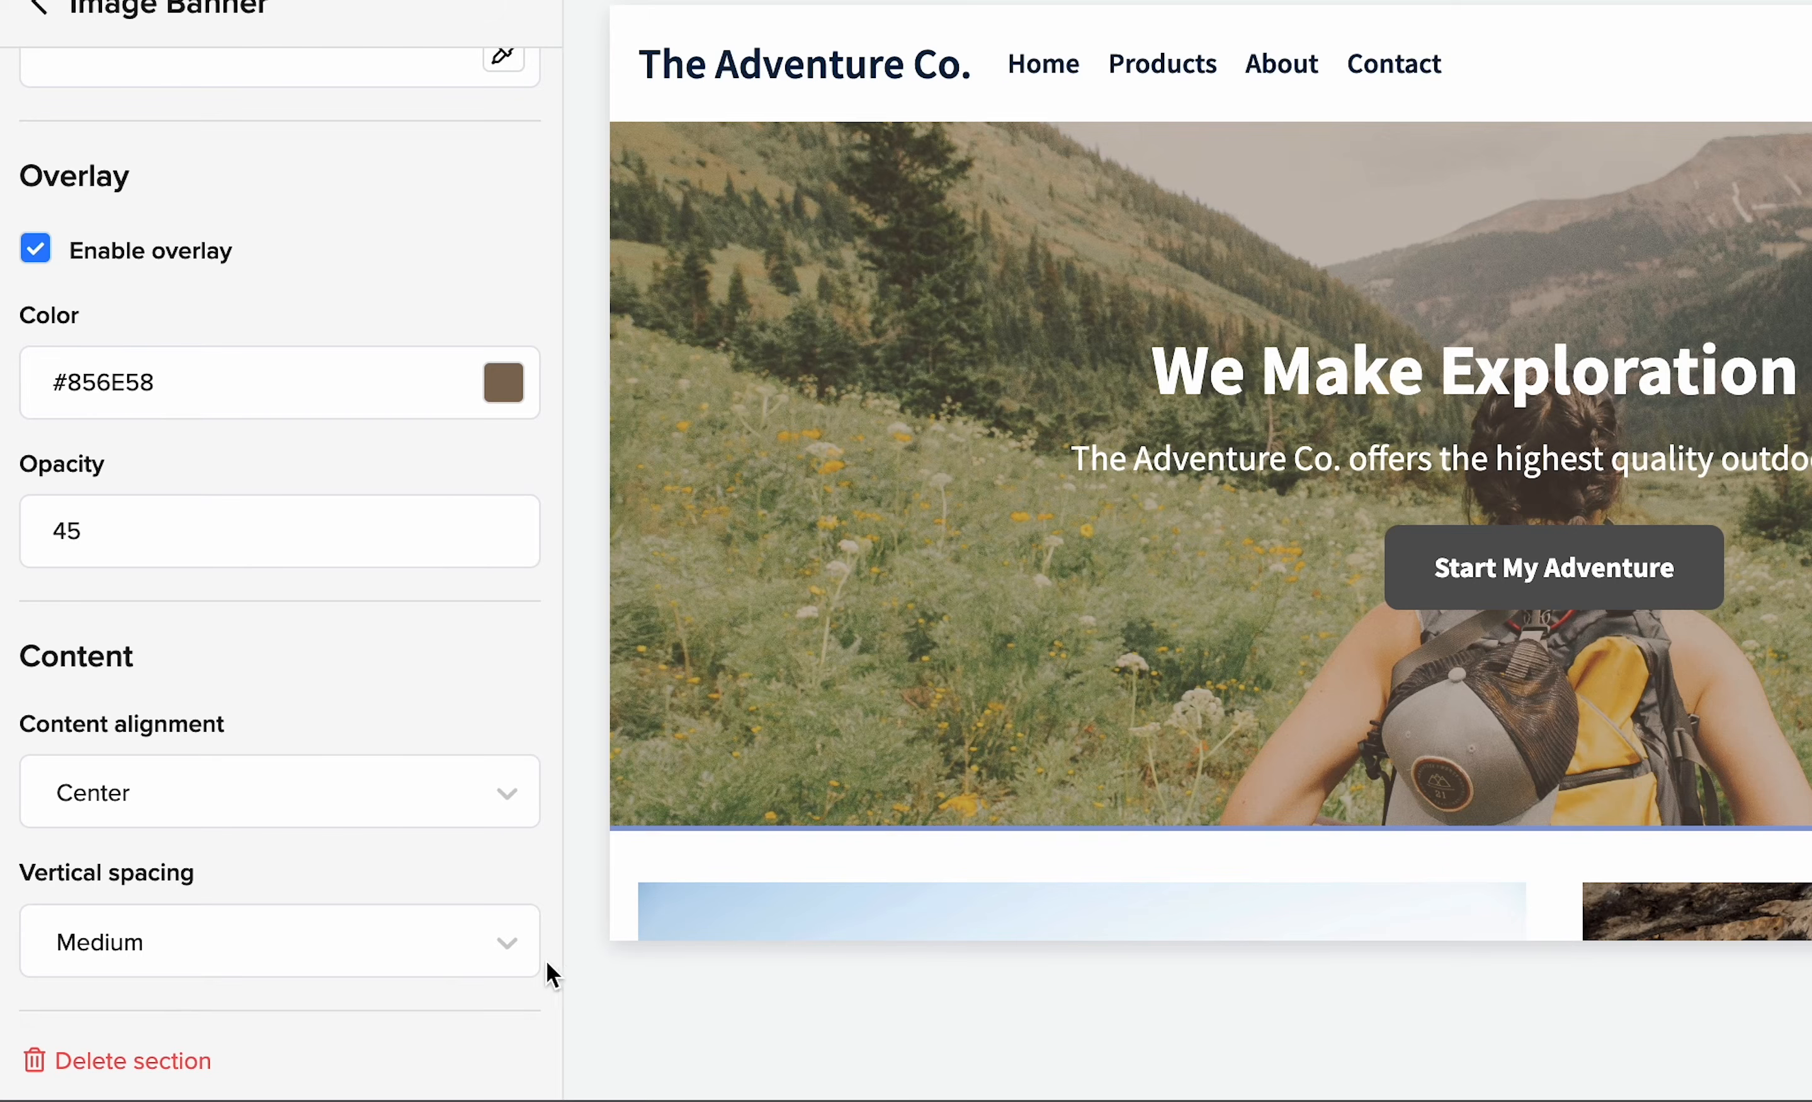
pyautogui.click(510, 940)
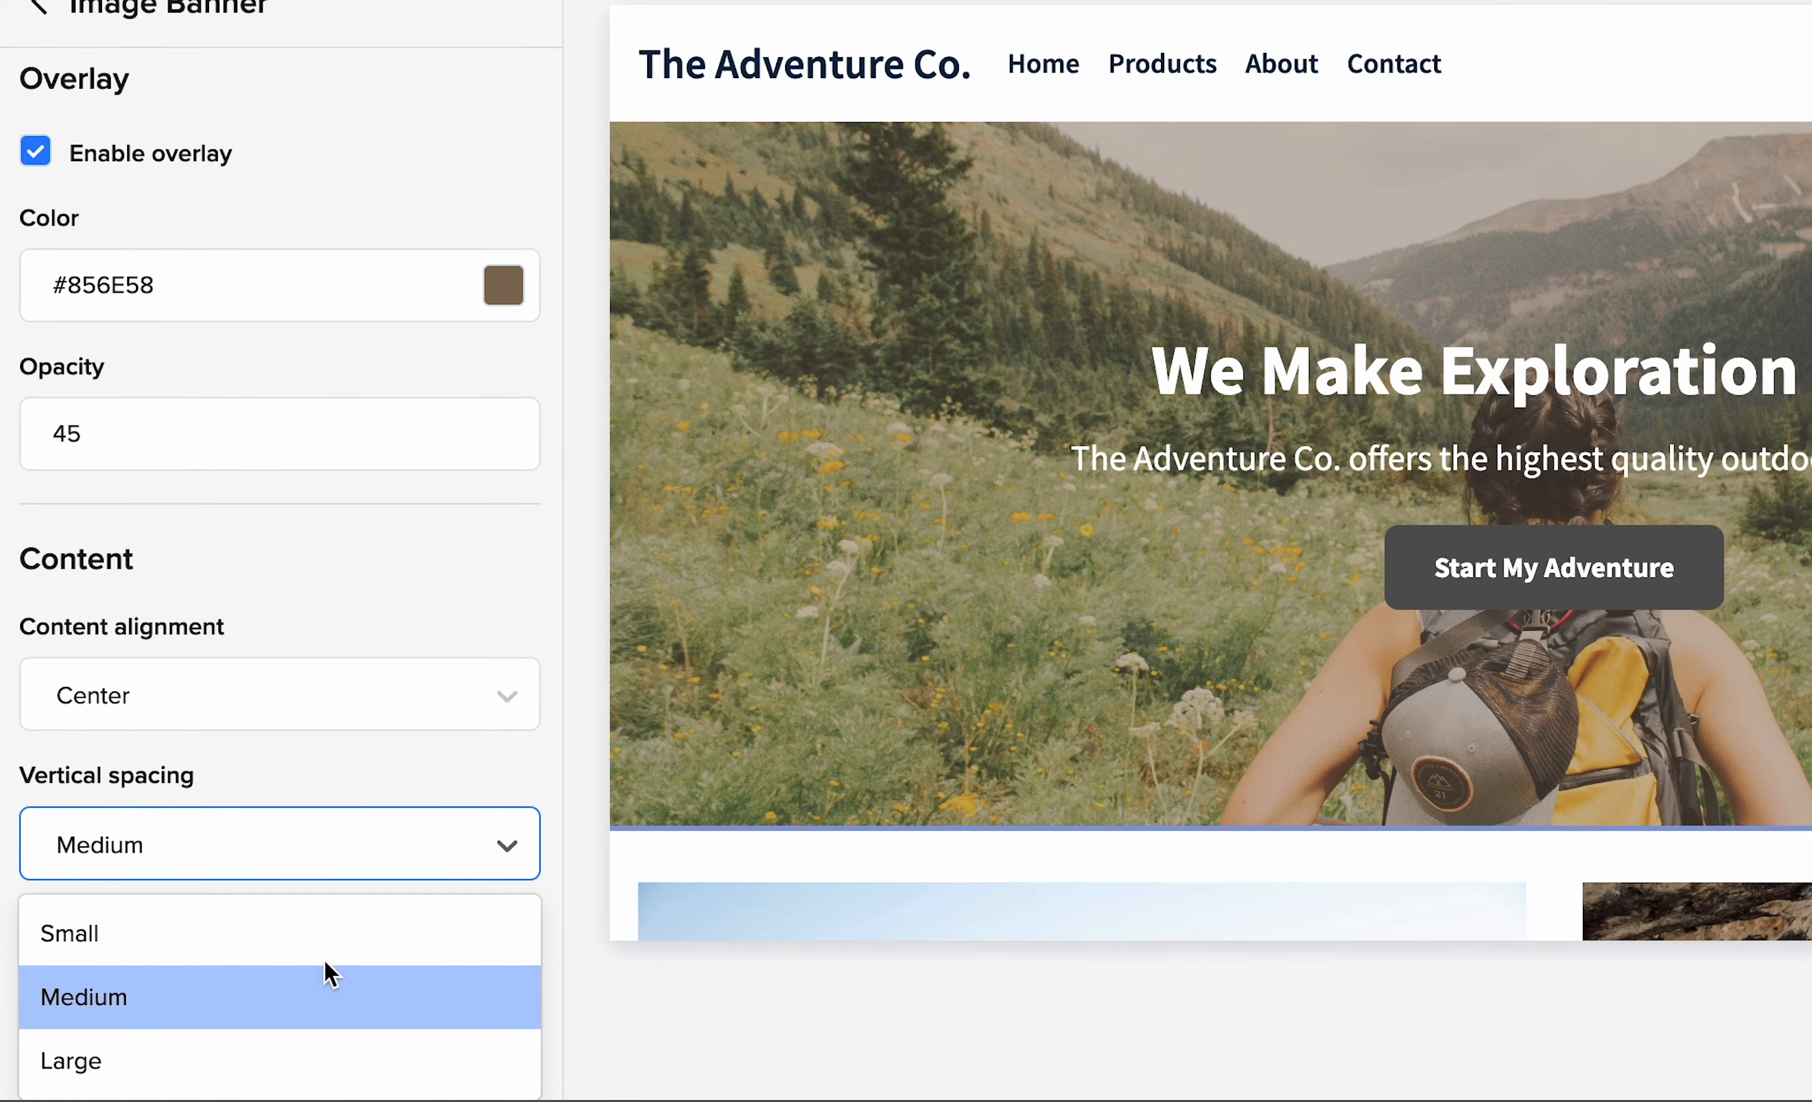
pyautogui.click(312, 1064)
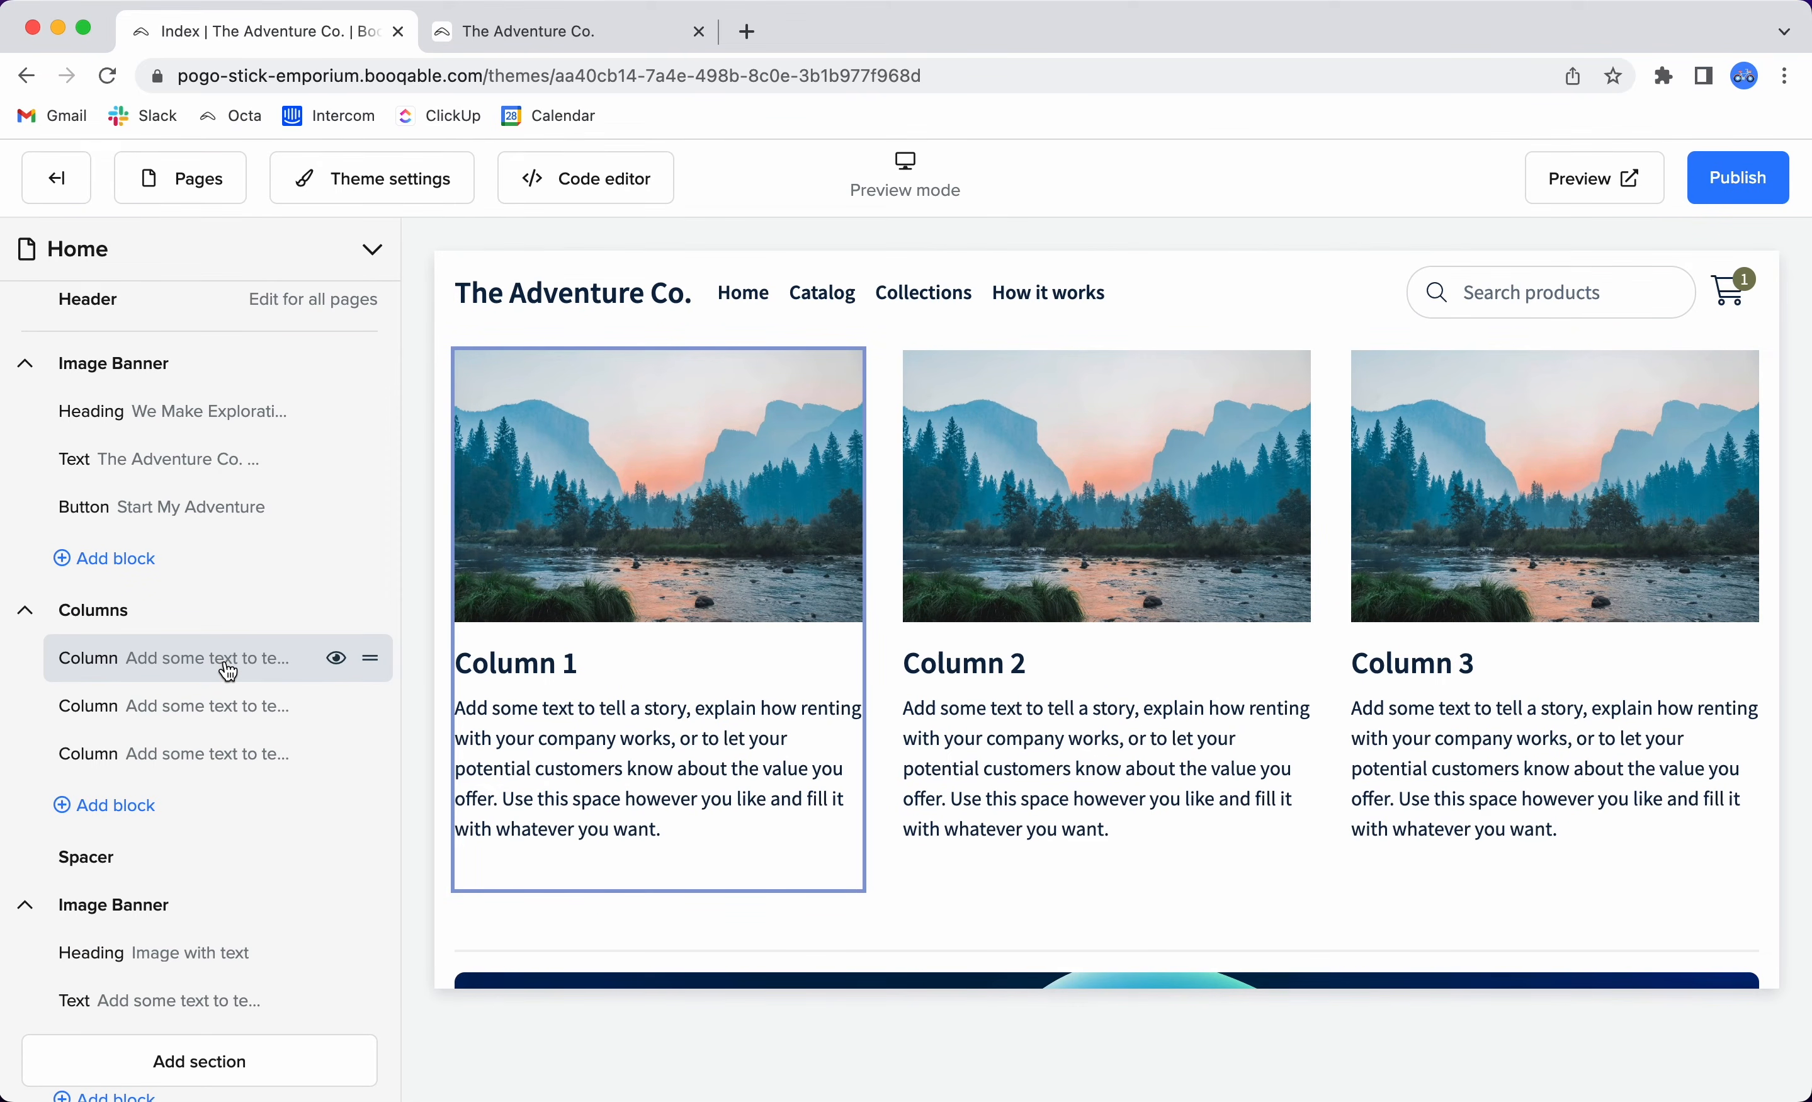
# Replace the first column's image with the Unsplash "hiking" photo of a backpacker standing before forested hills and a distant mountain.
pyautogui.click(229, 671)
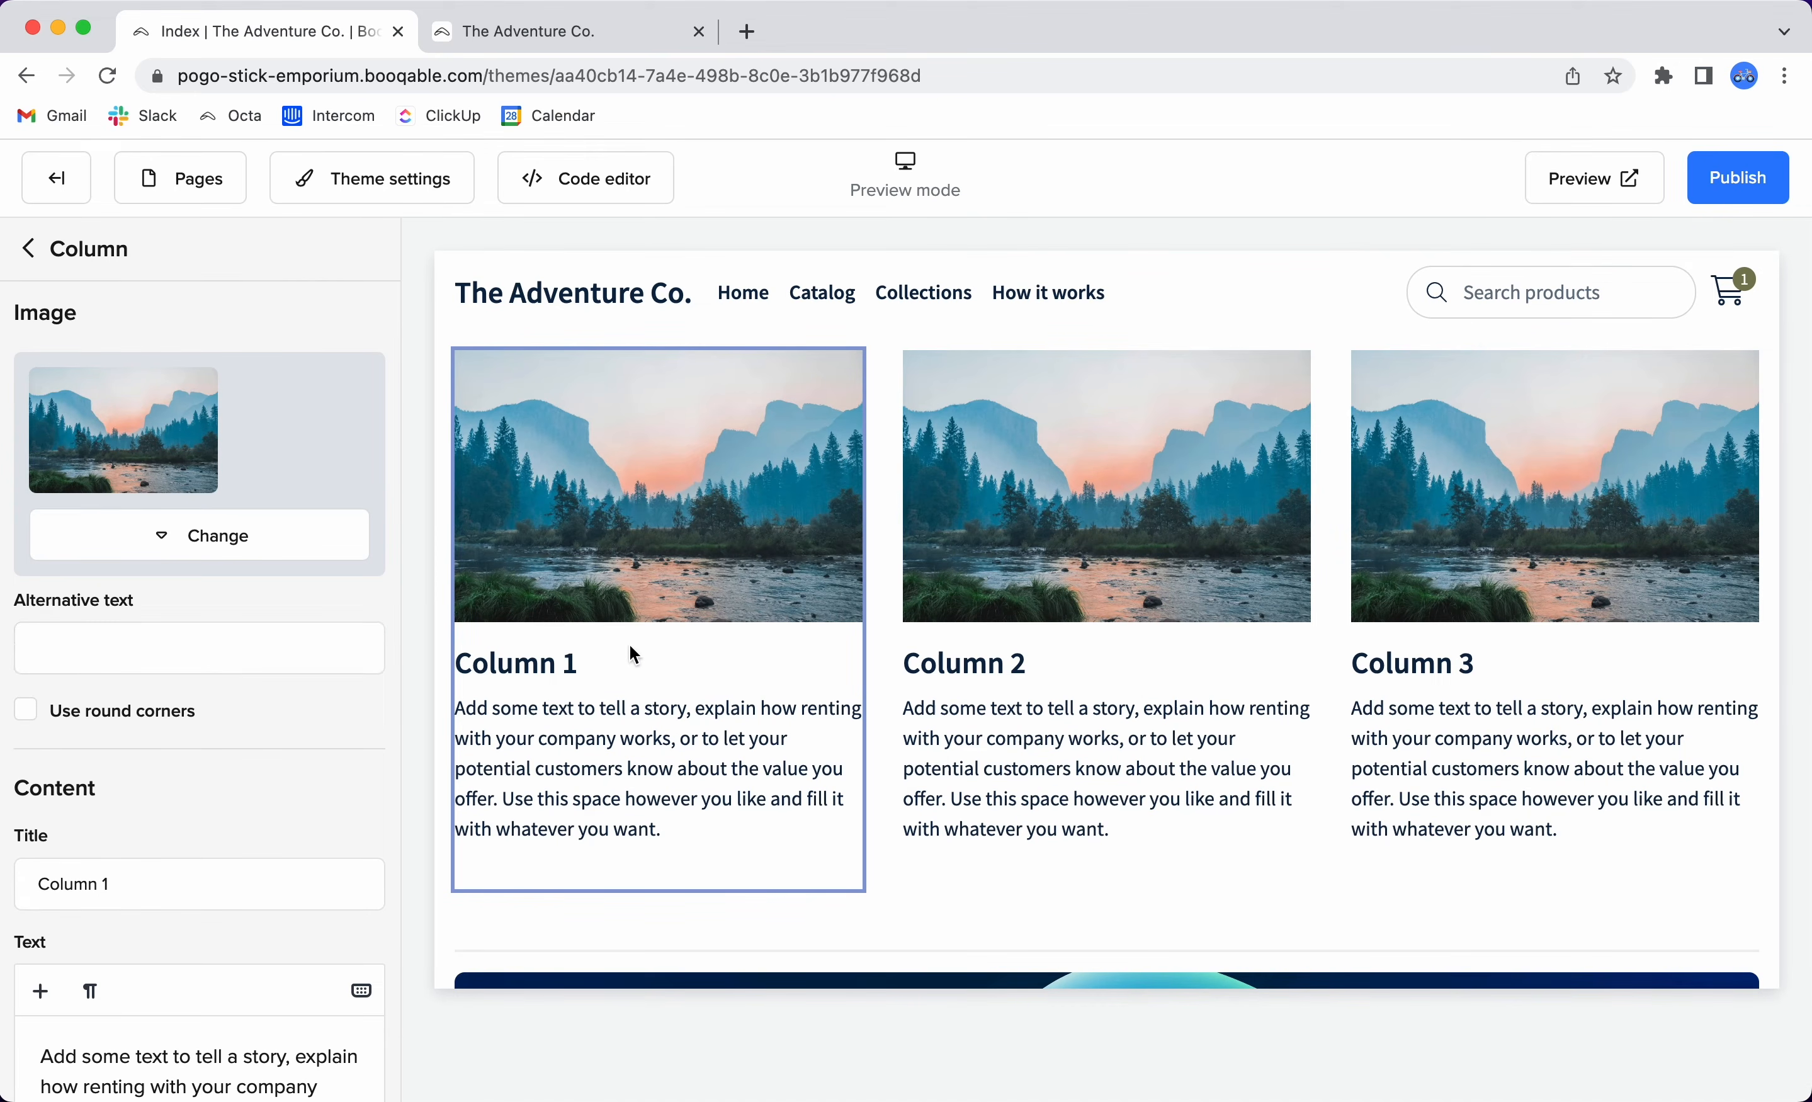
pyautogui.click(30, 253)
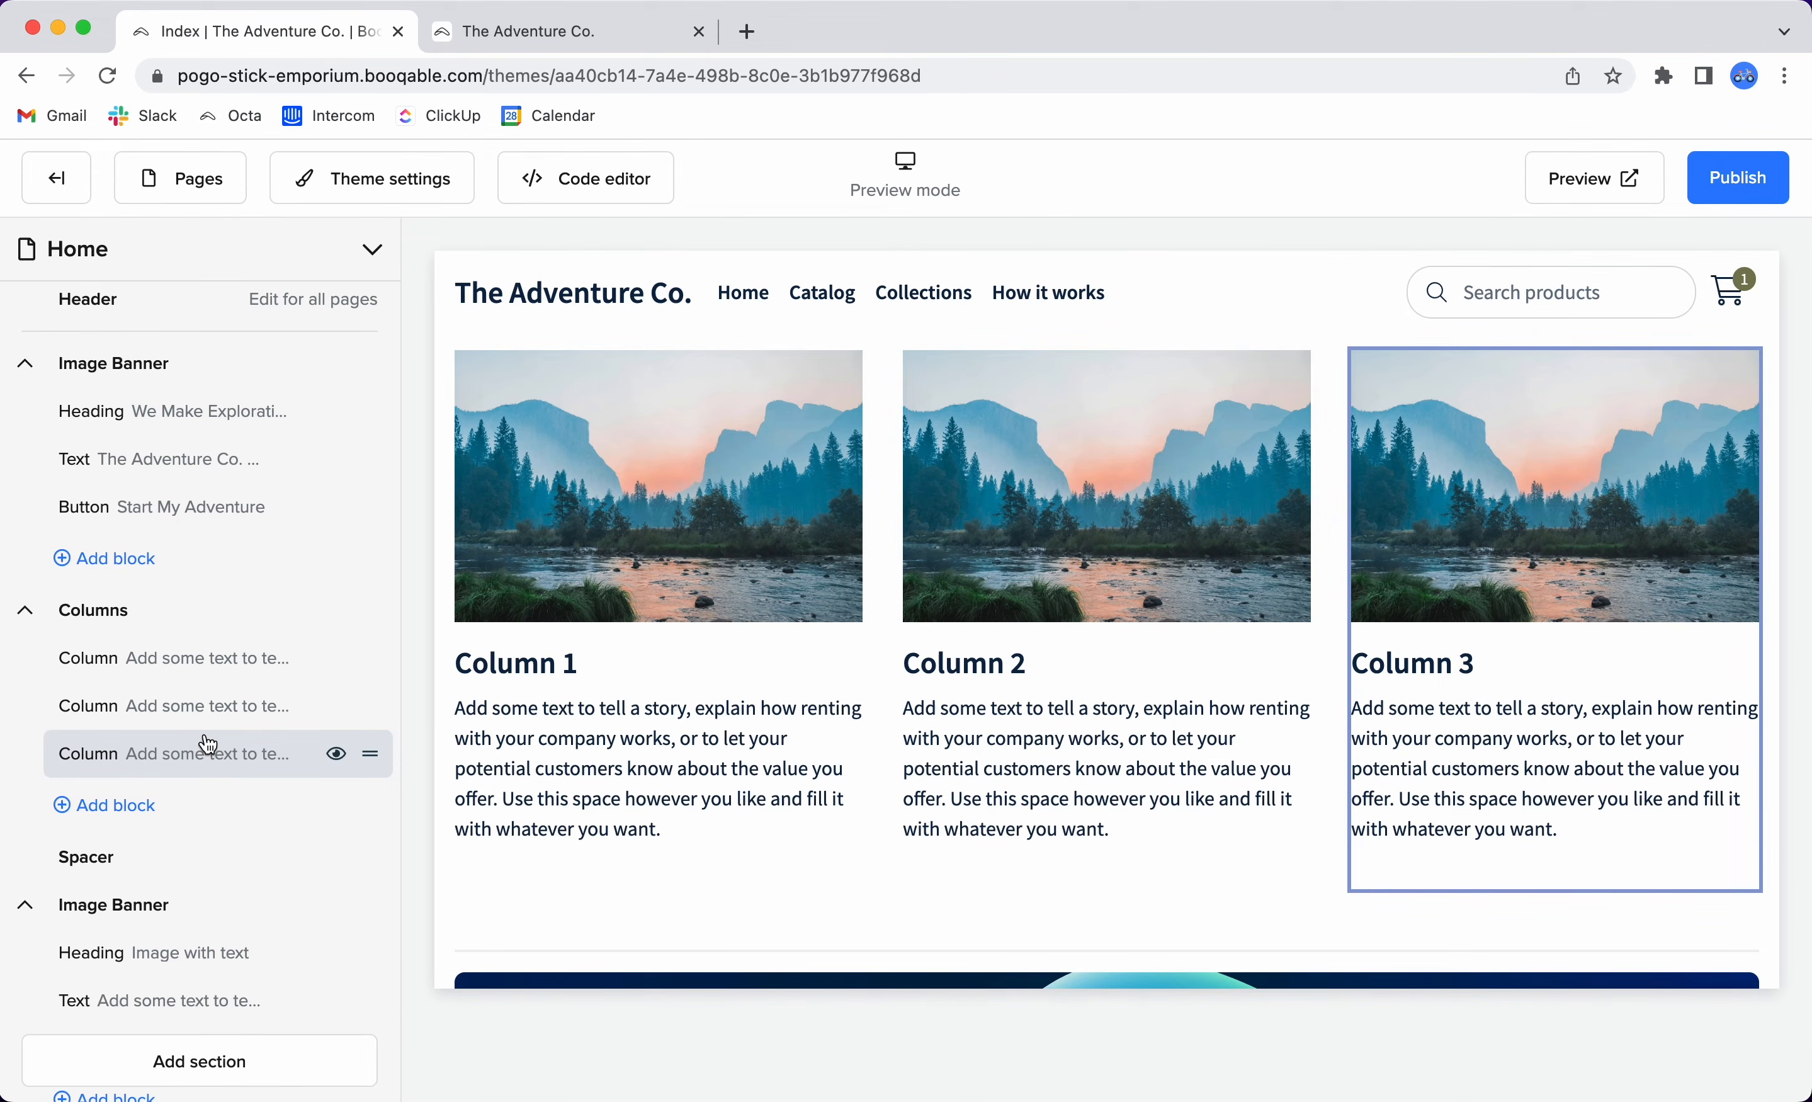
pyautogui.click(216, 671)
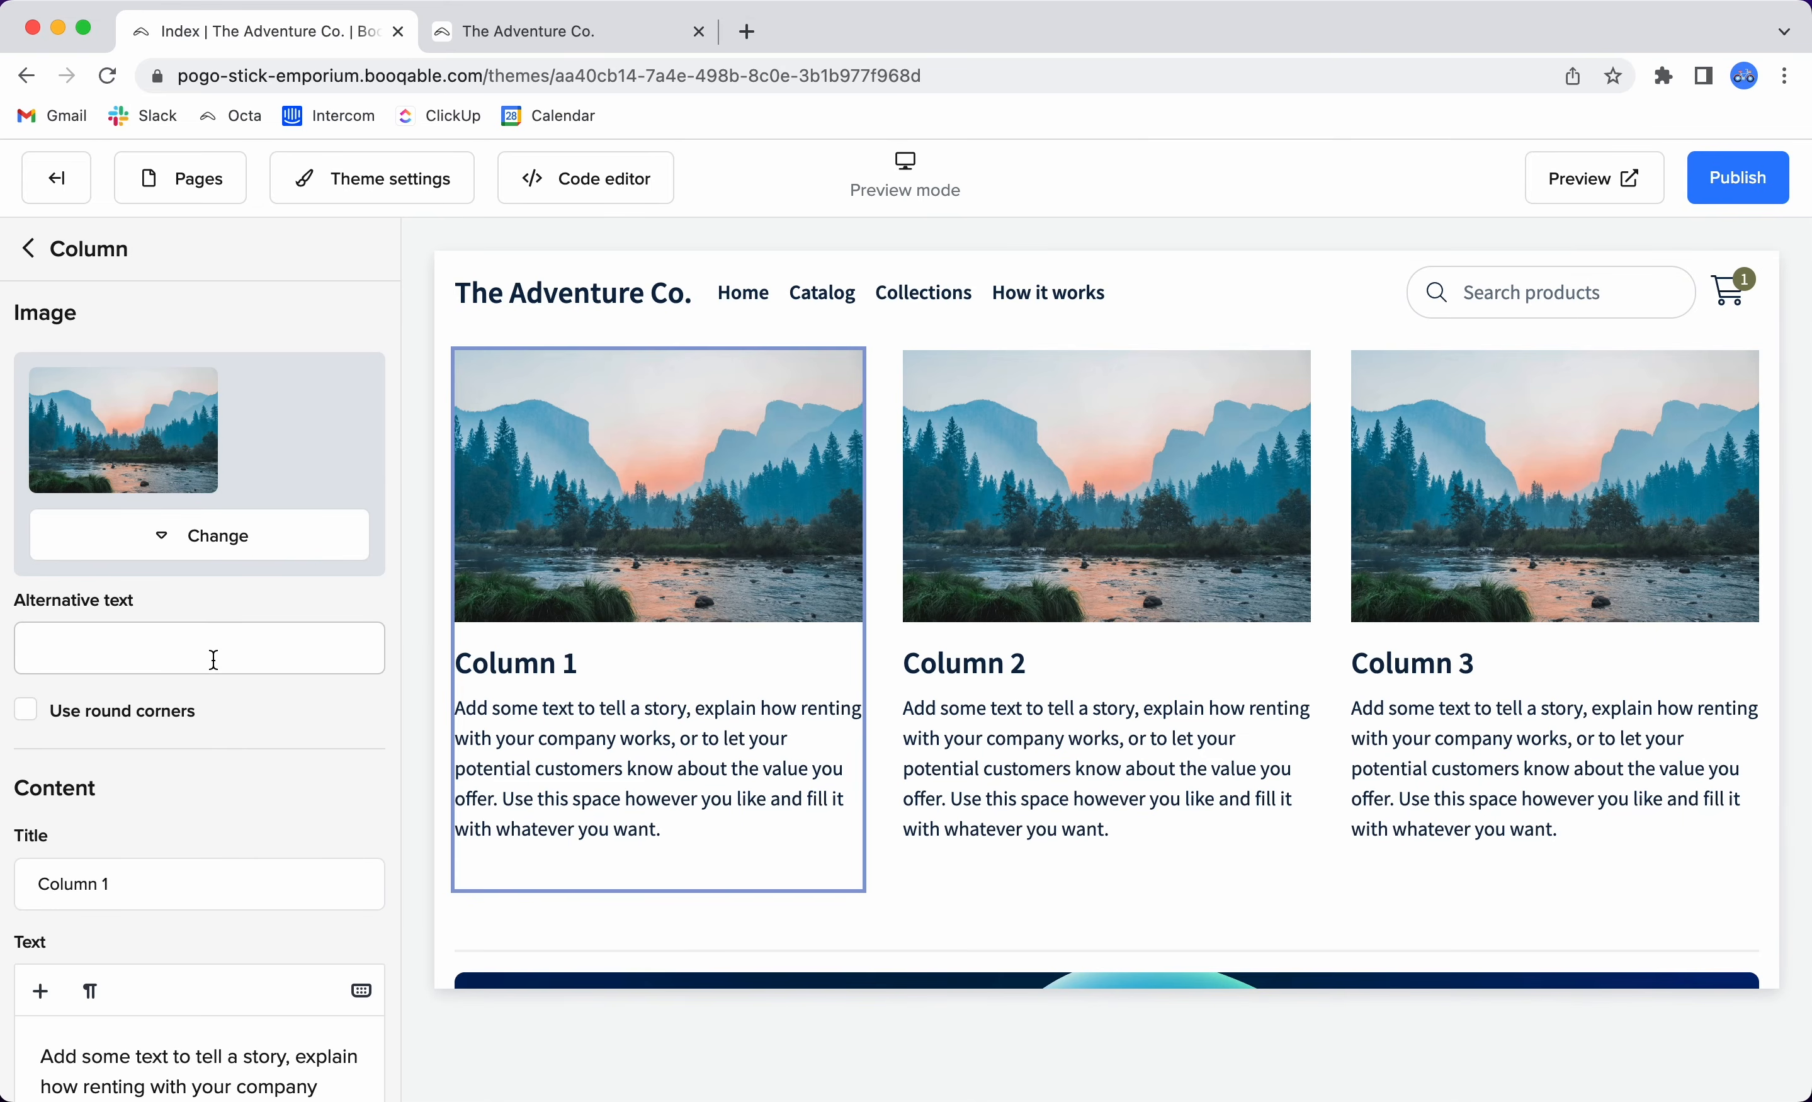
pyautogui.click(202, 538)
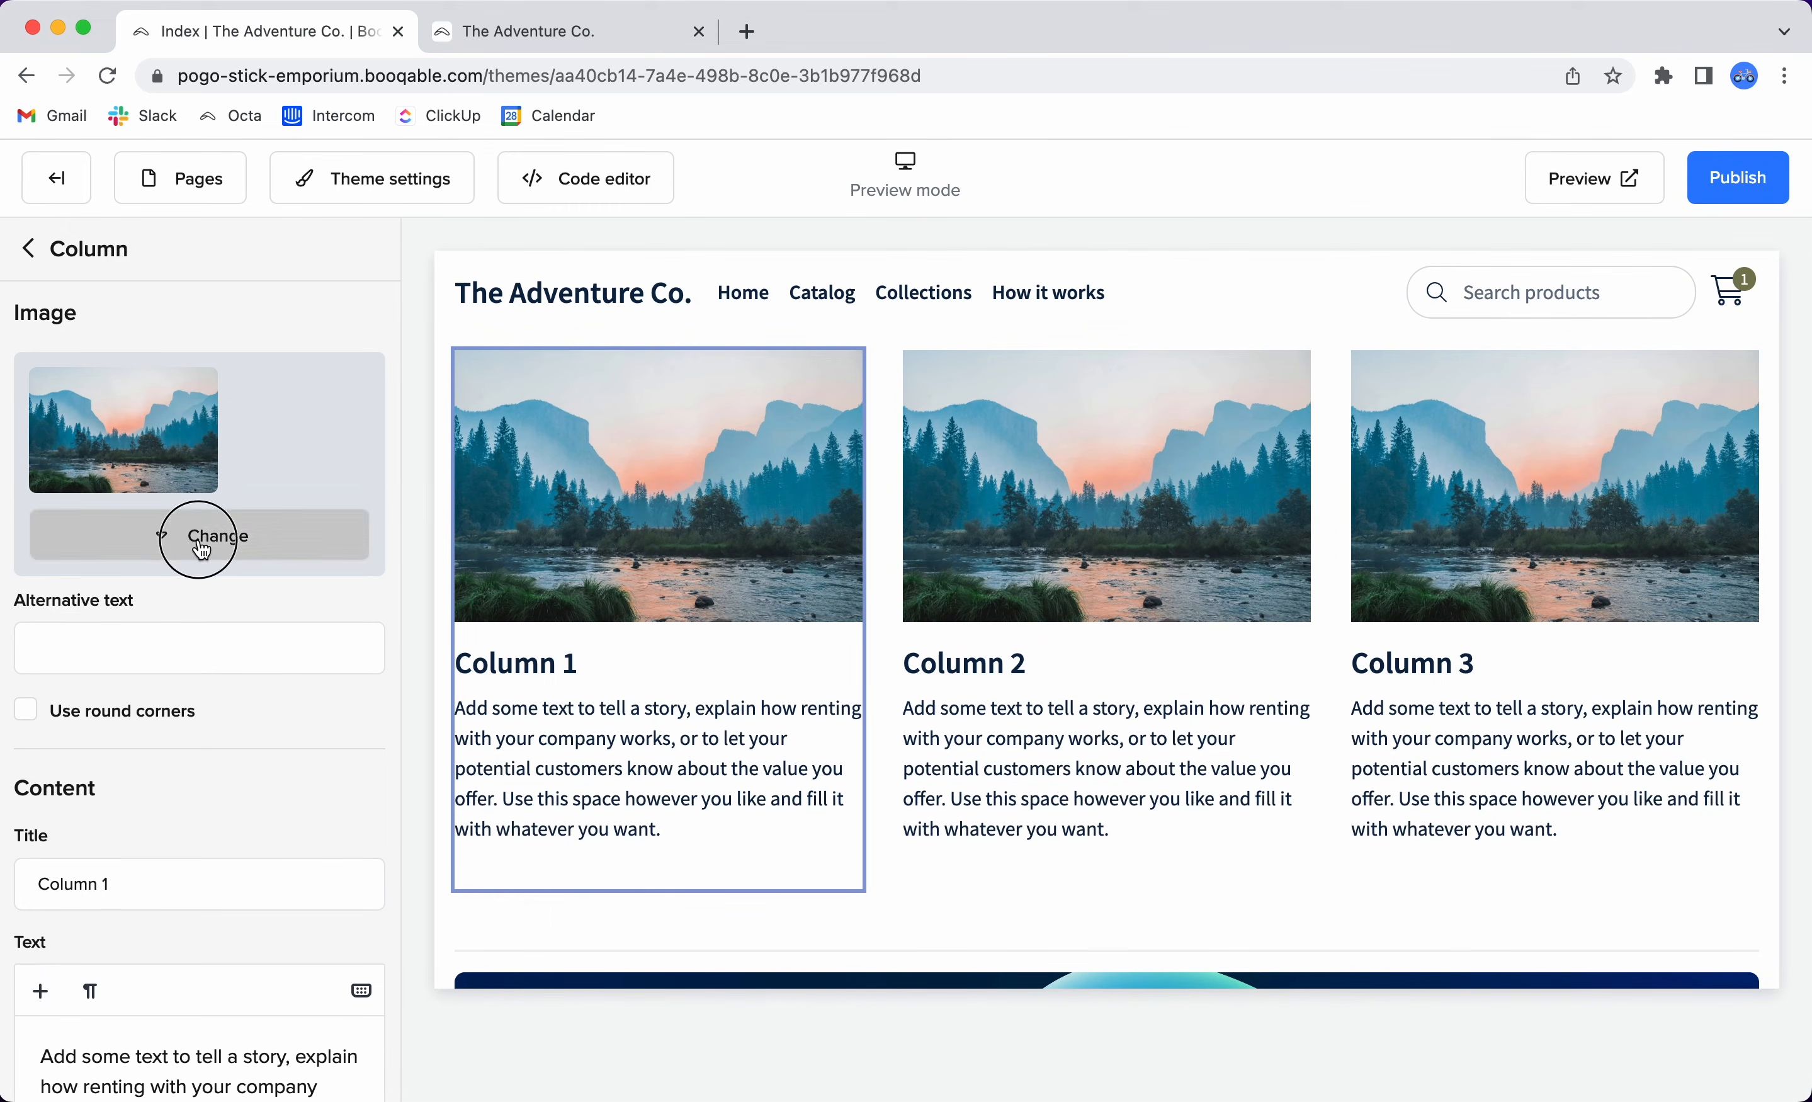
pyautogui.click(196, 605)
pyautogui.click(234, 464)
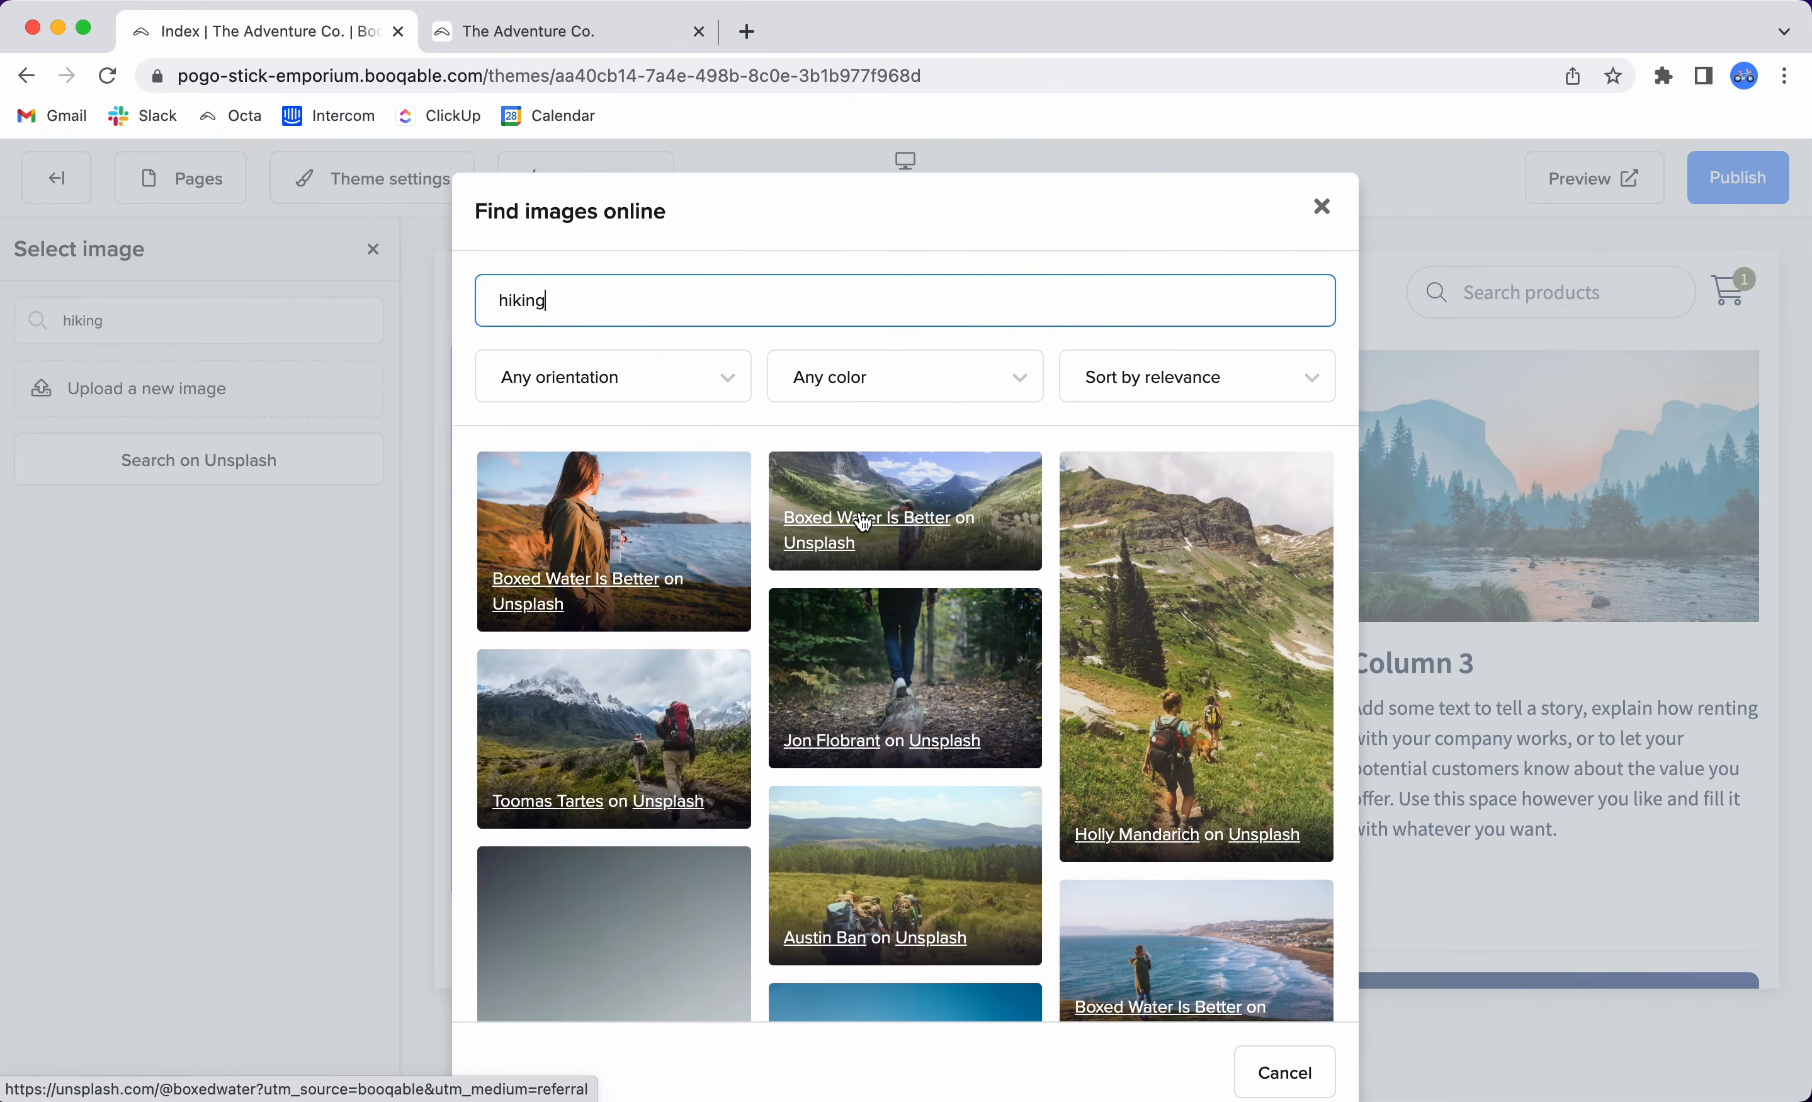
pyautogui.scroll(-3, 772, 618)
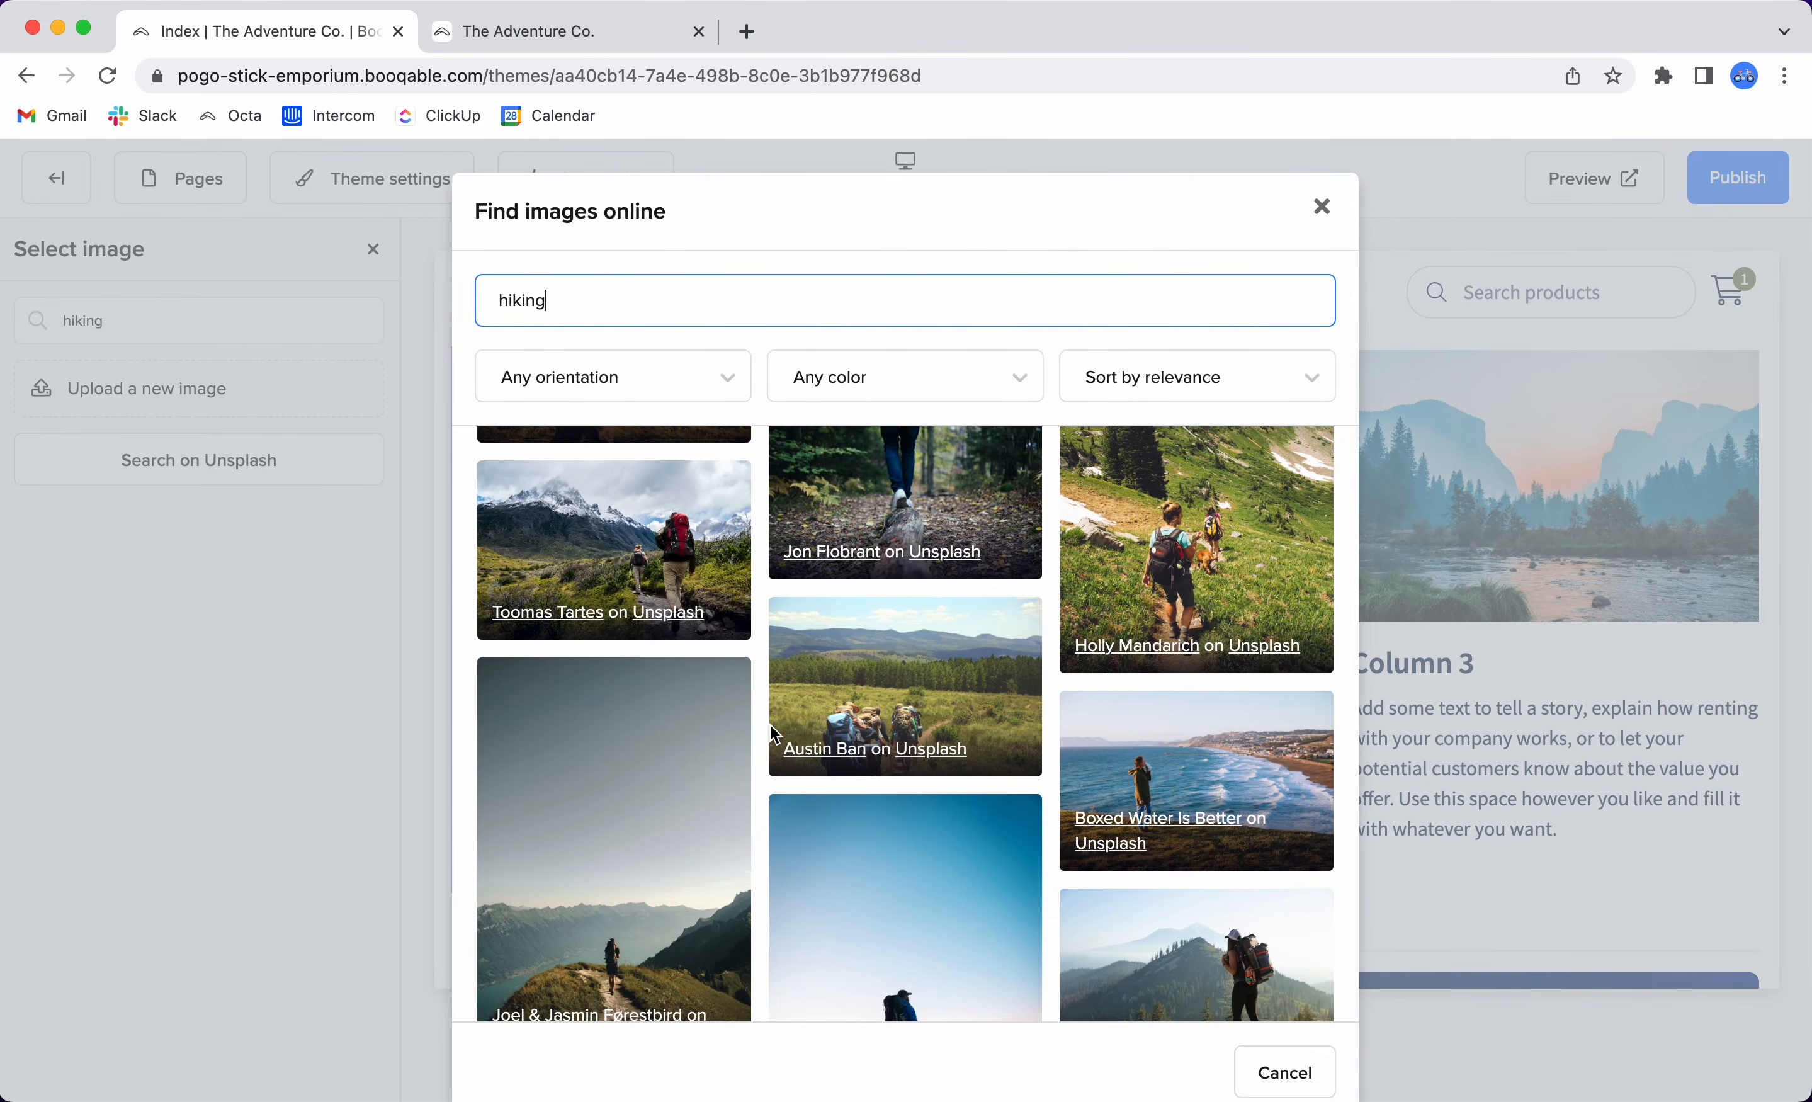
pyautogui.scroll(-4, 770, 725)
pyautogui.click(1208, 721)
pyautogui.click(1288, 1053)
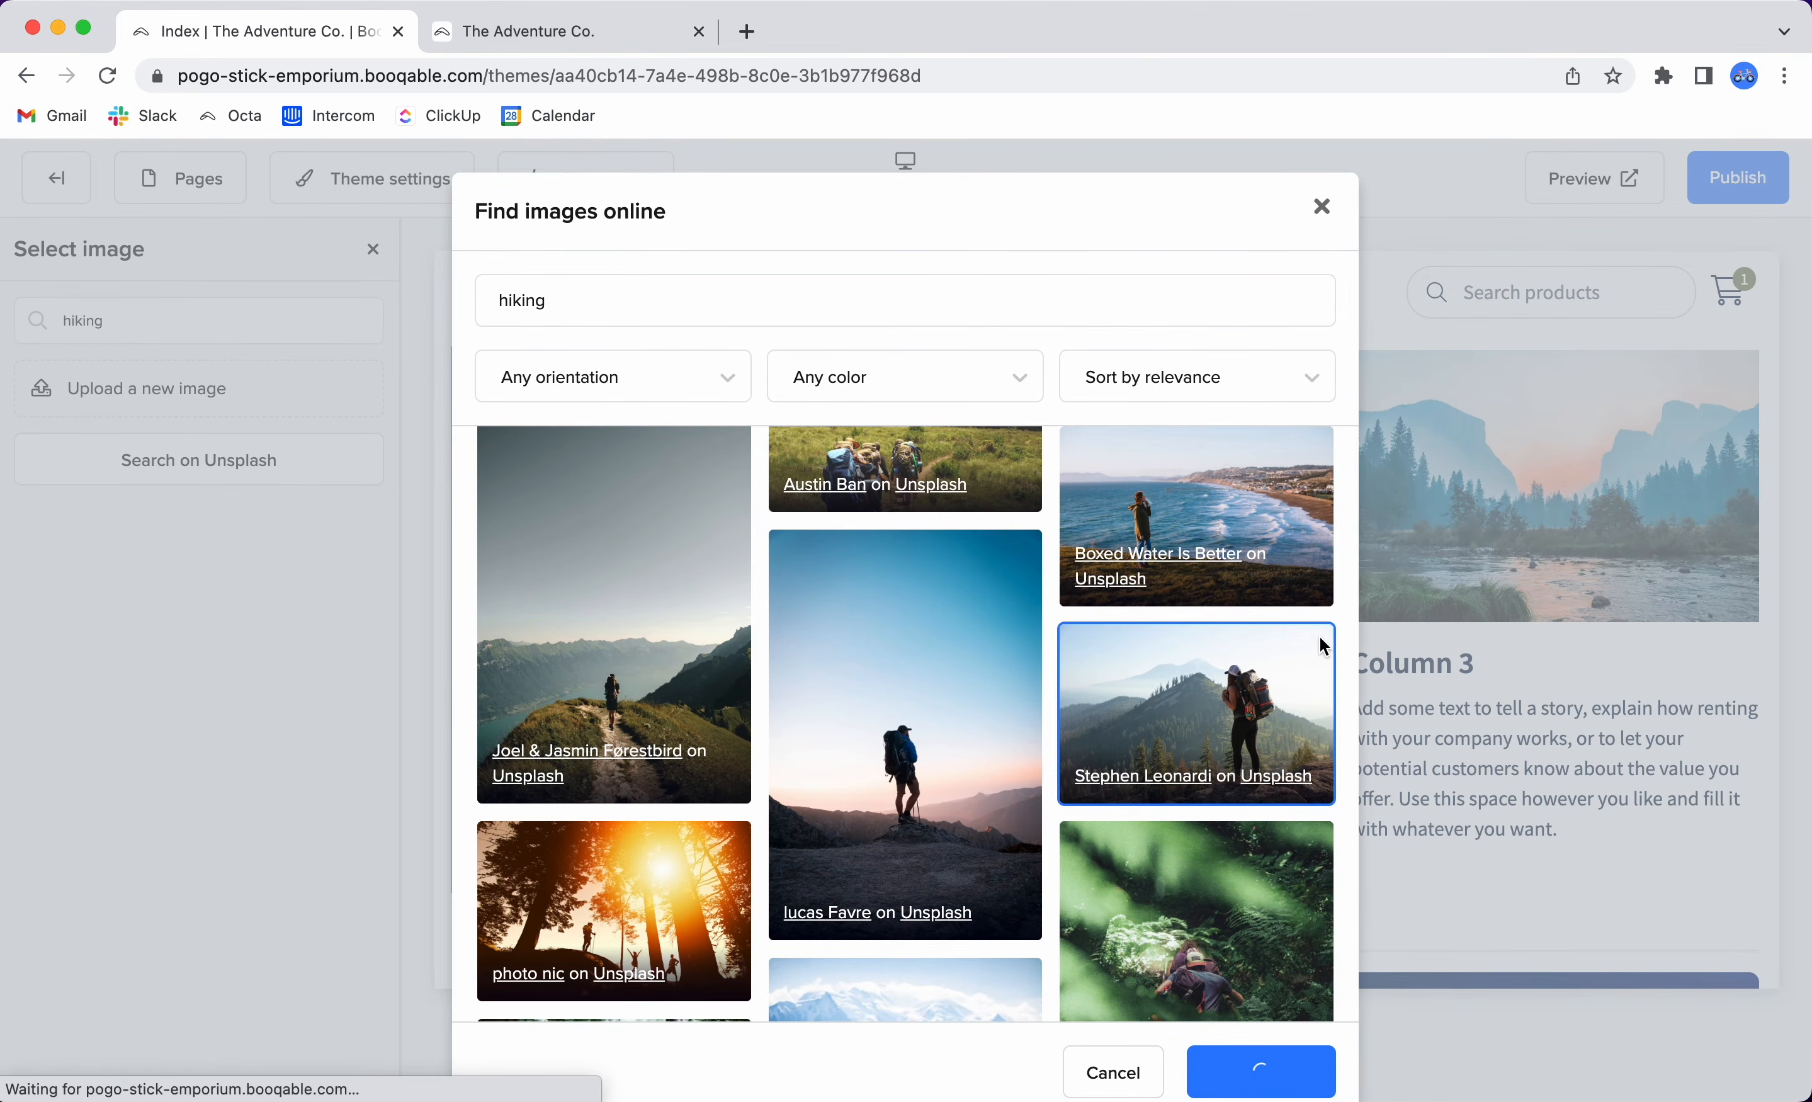
# Change the first column's title to "Hiking".
pyautogui.scroll(-3, 209, 691)
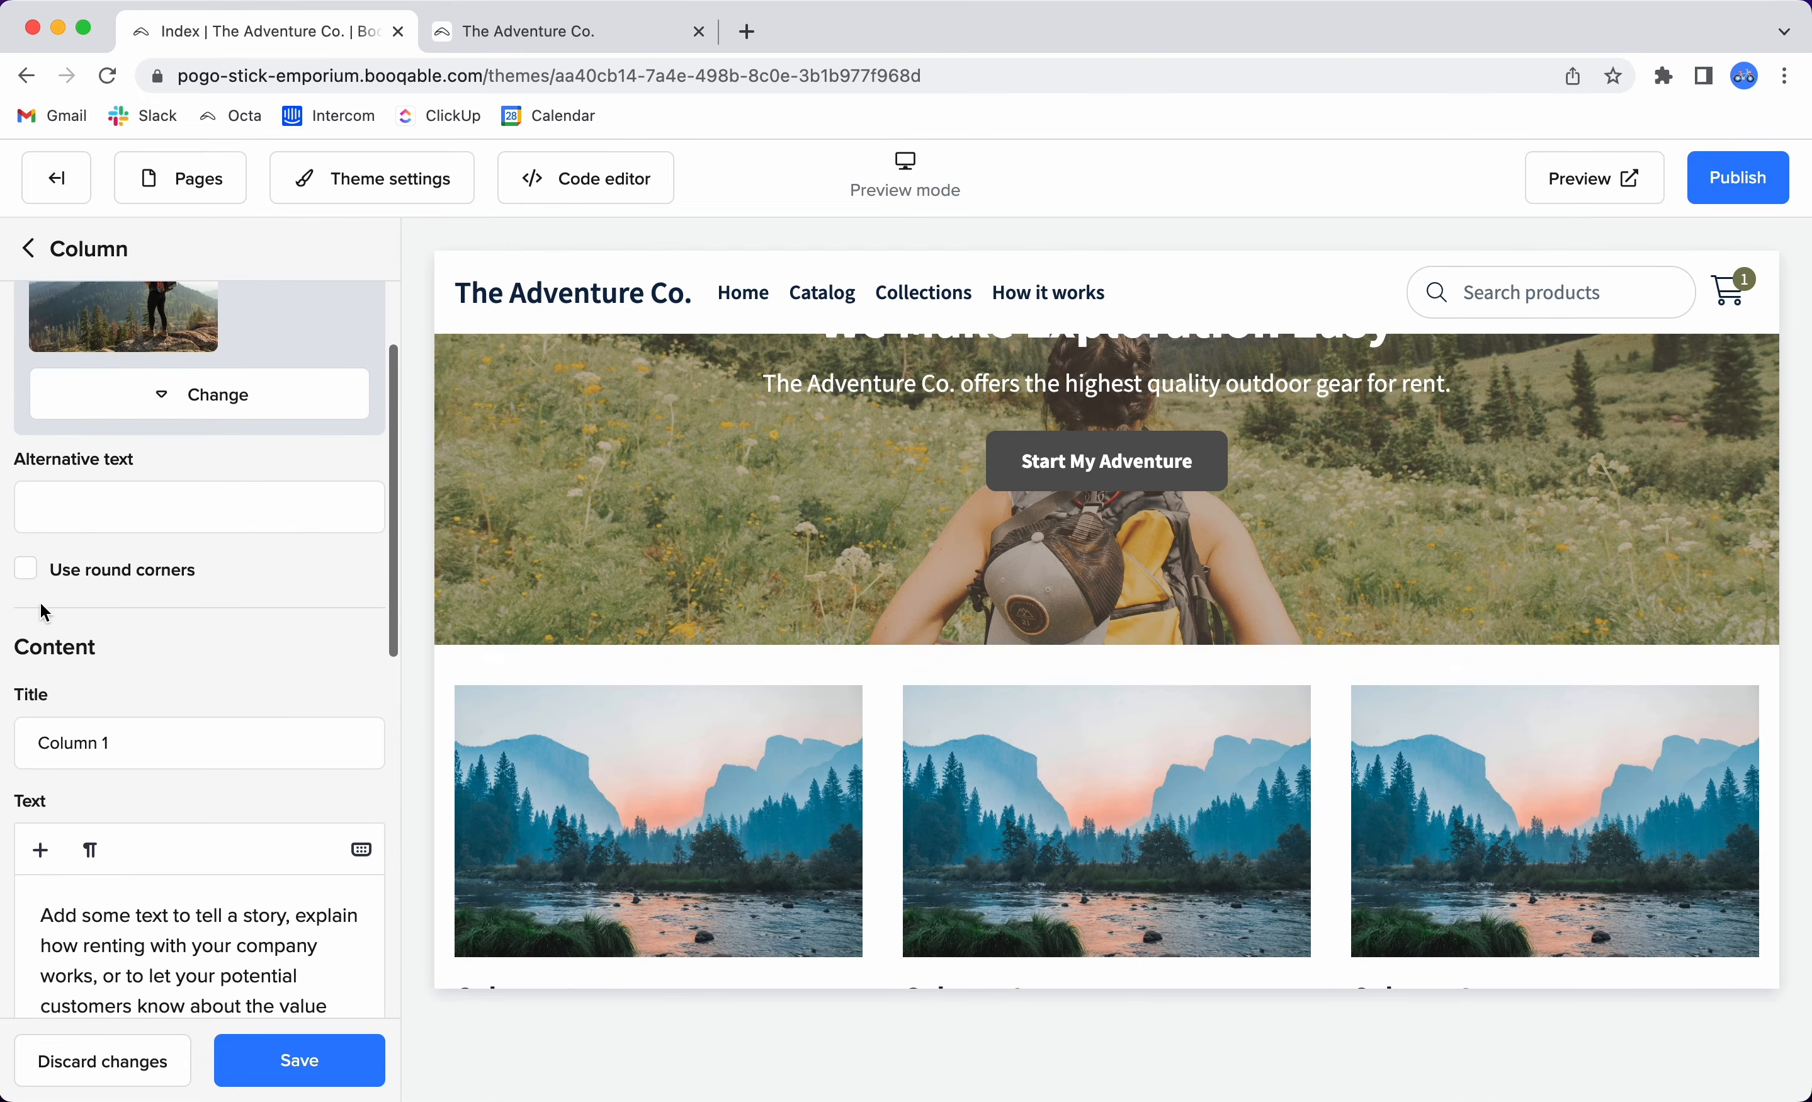
pyautogui.click(30, 570)
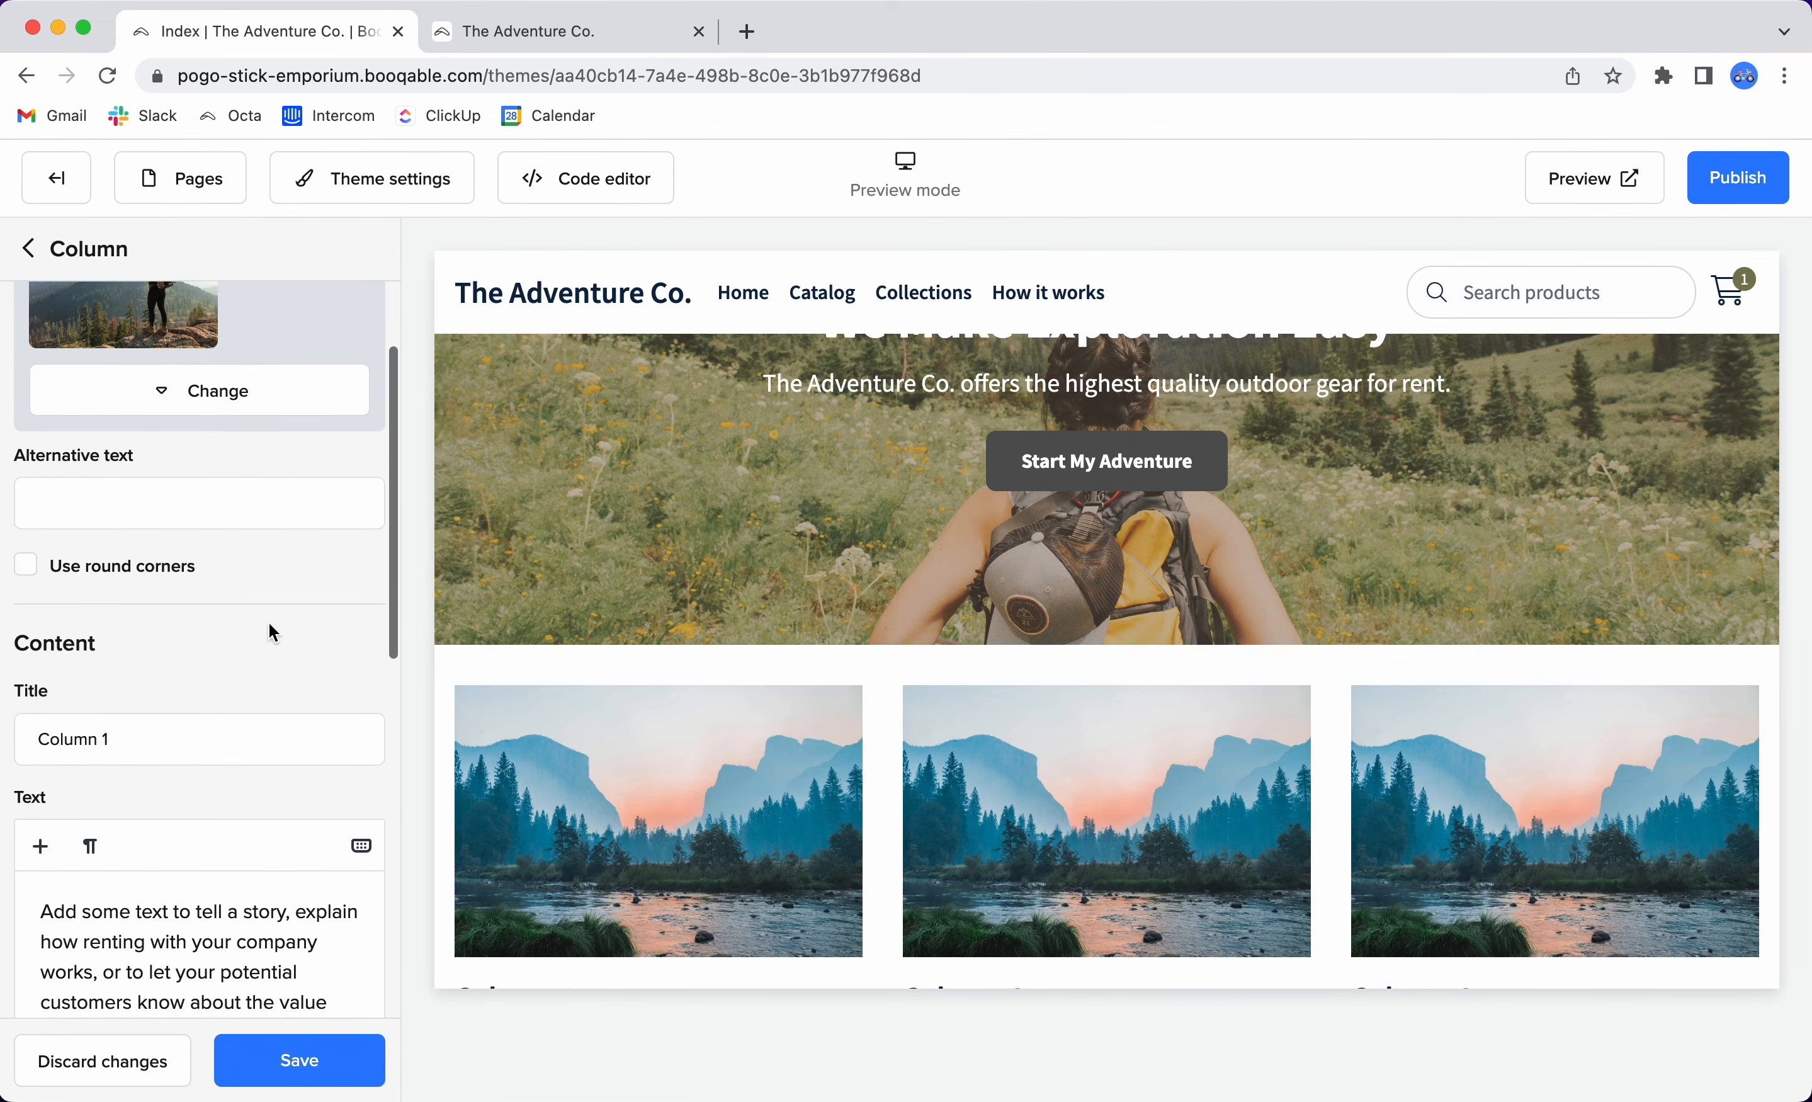
pyautogui.scroll(-2, 269, 623)
pyautogui.click(237, 647)
pyautogui.hotkey('ctrl', 'a')
pyautogui.write('H')
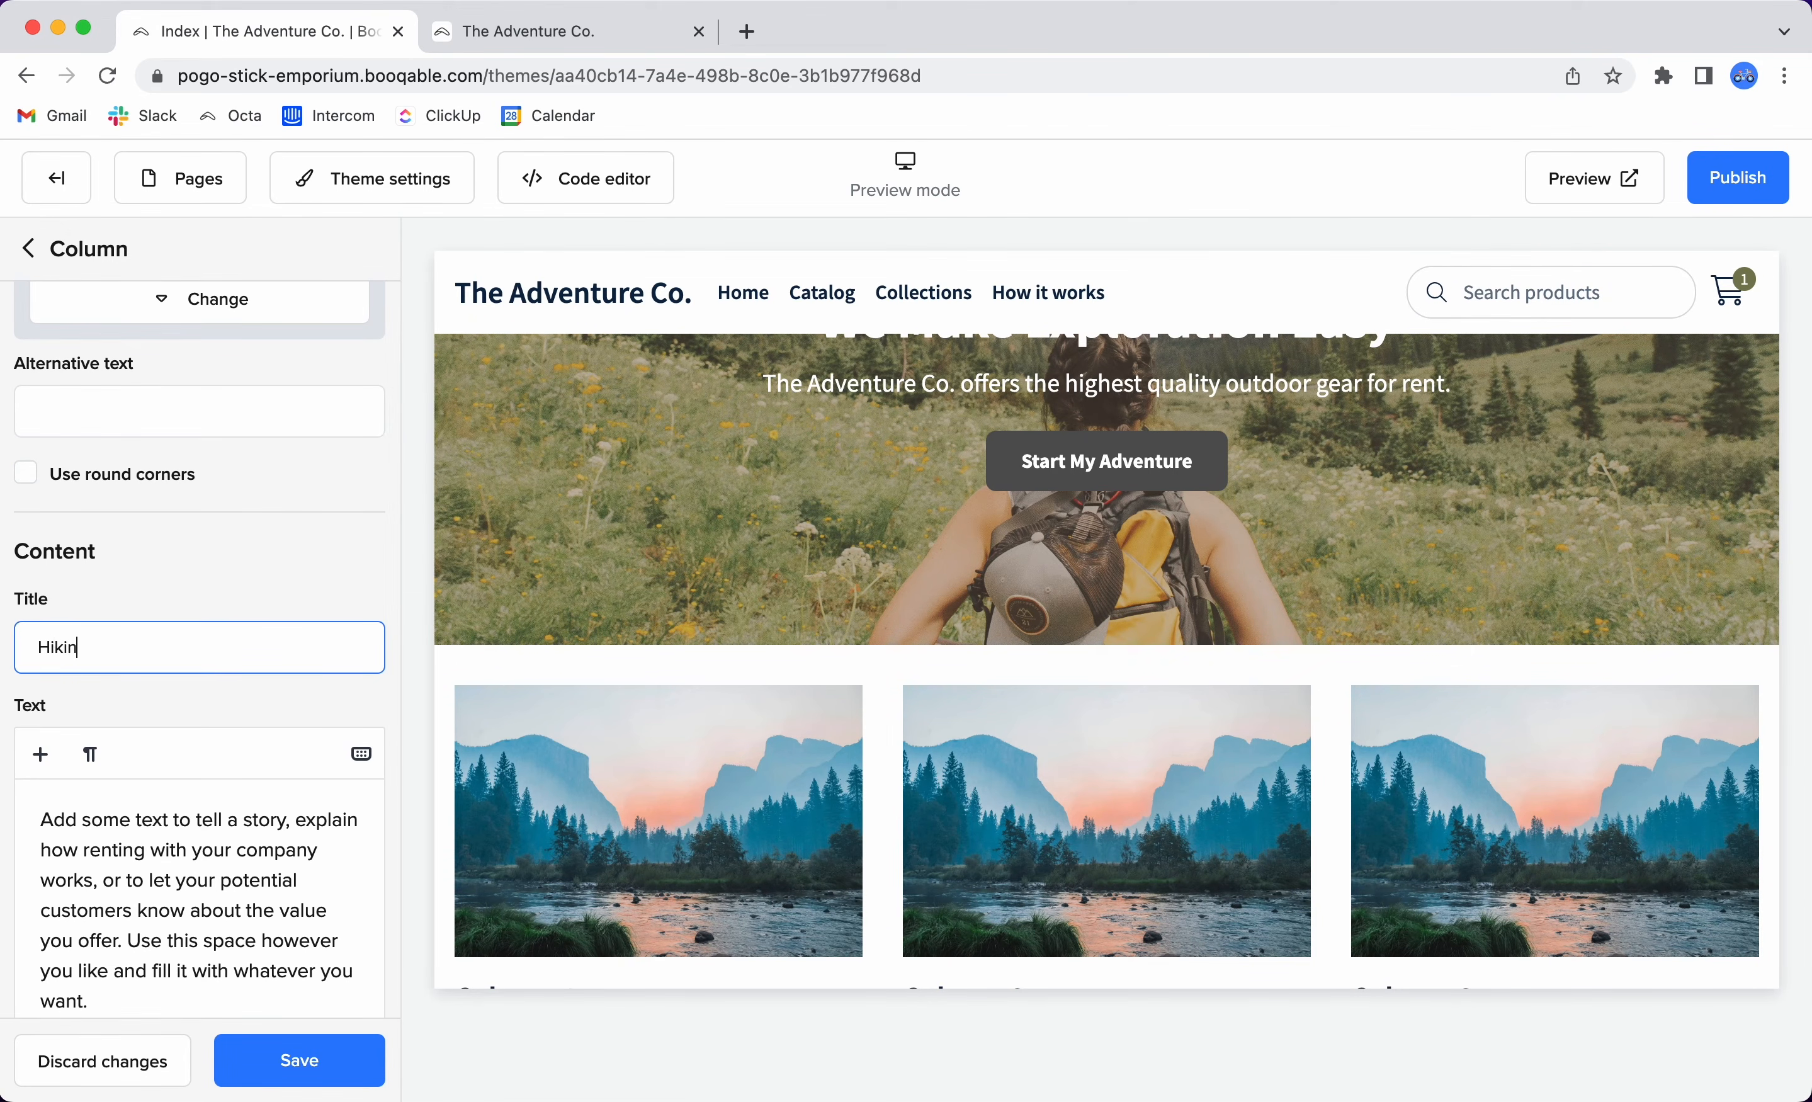
# Set the text to "Whether you’re hiking through the desert or in the mountains, we can supply the gear you need for the most extreme environments." and save.
pyautogui.click(275, 816)
pyautogui.hotkey('ctrl', 'a')
pyautogui.write('Whether you’re hiking through the desert or in the mountains, we can supply the gear you need for the most extreme environments.')
pyautogui.scroll(-7, 276, 758)
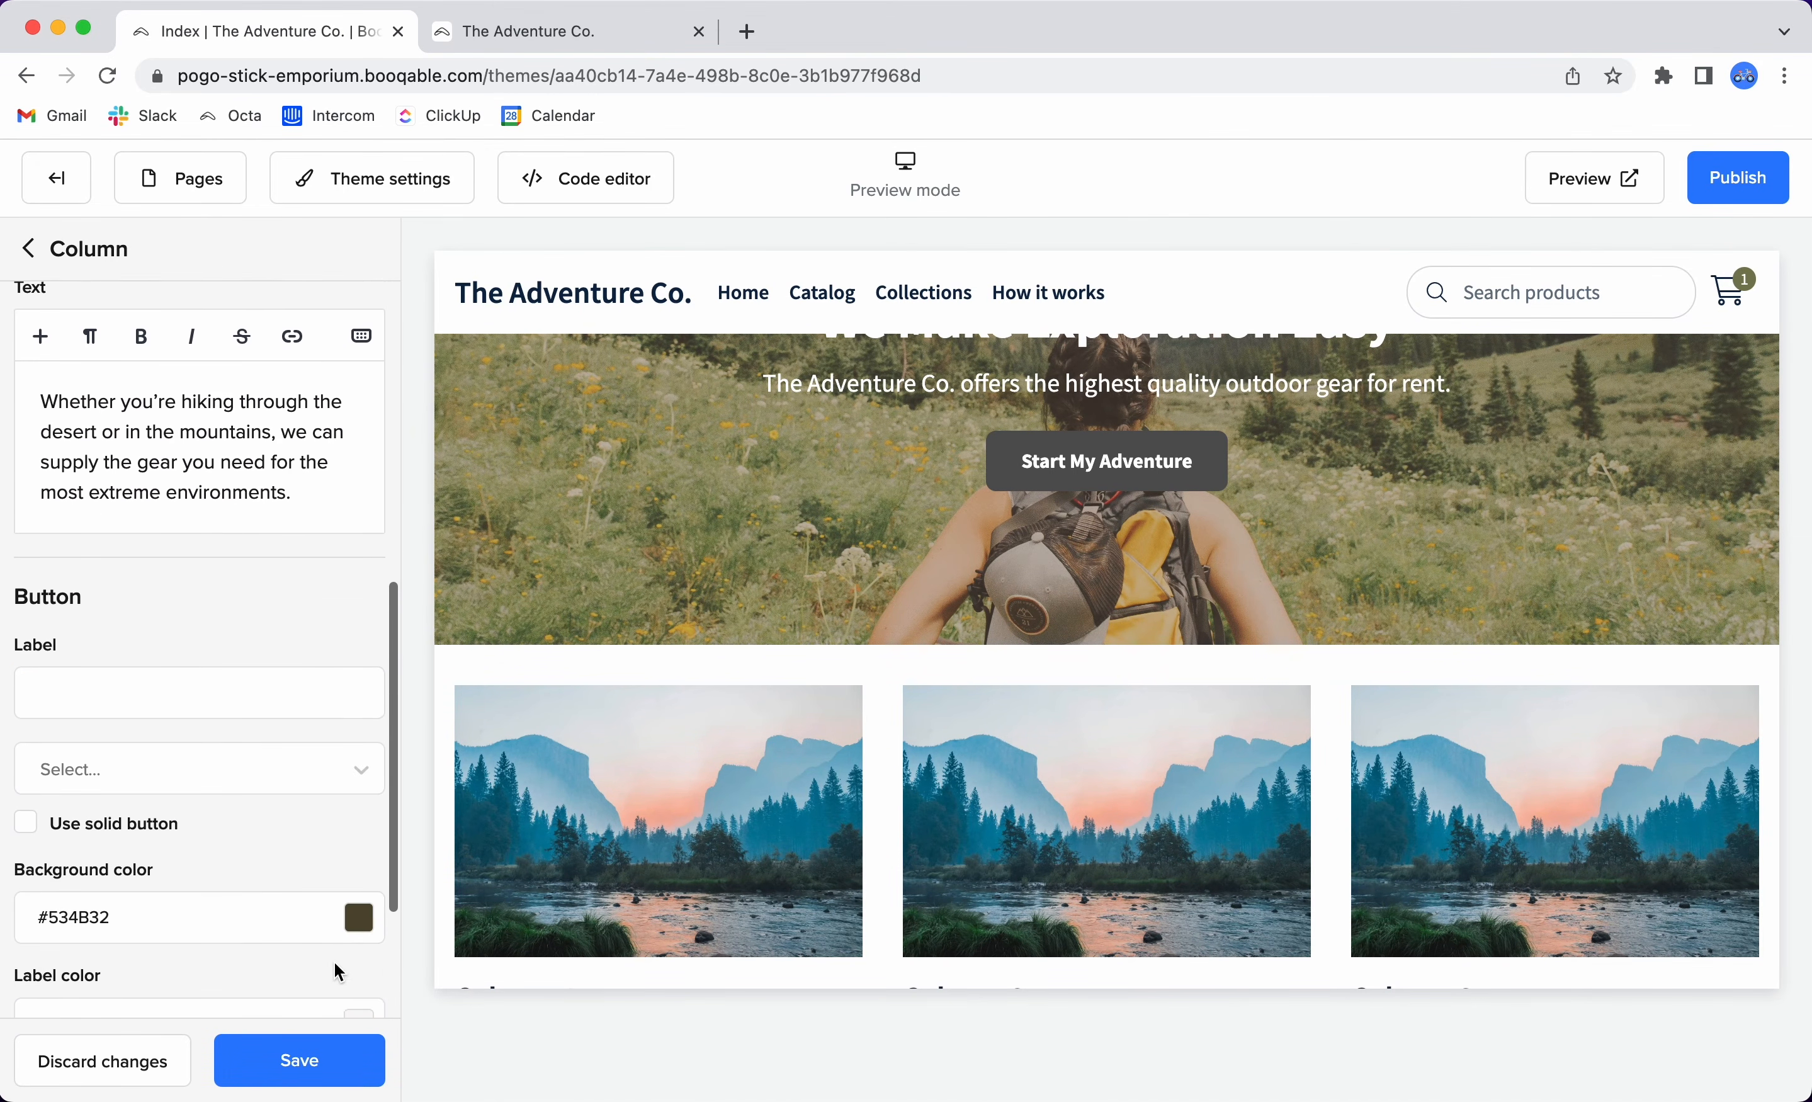
pyautogui.scroll(-1, 245, 716)
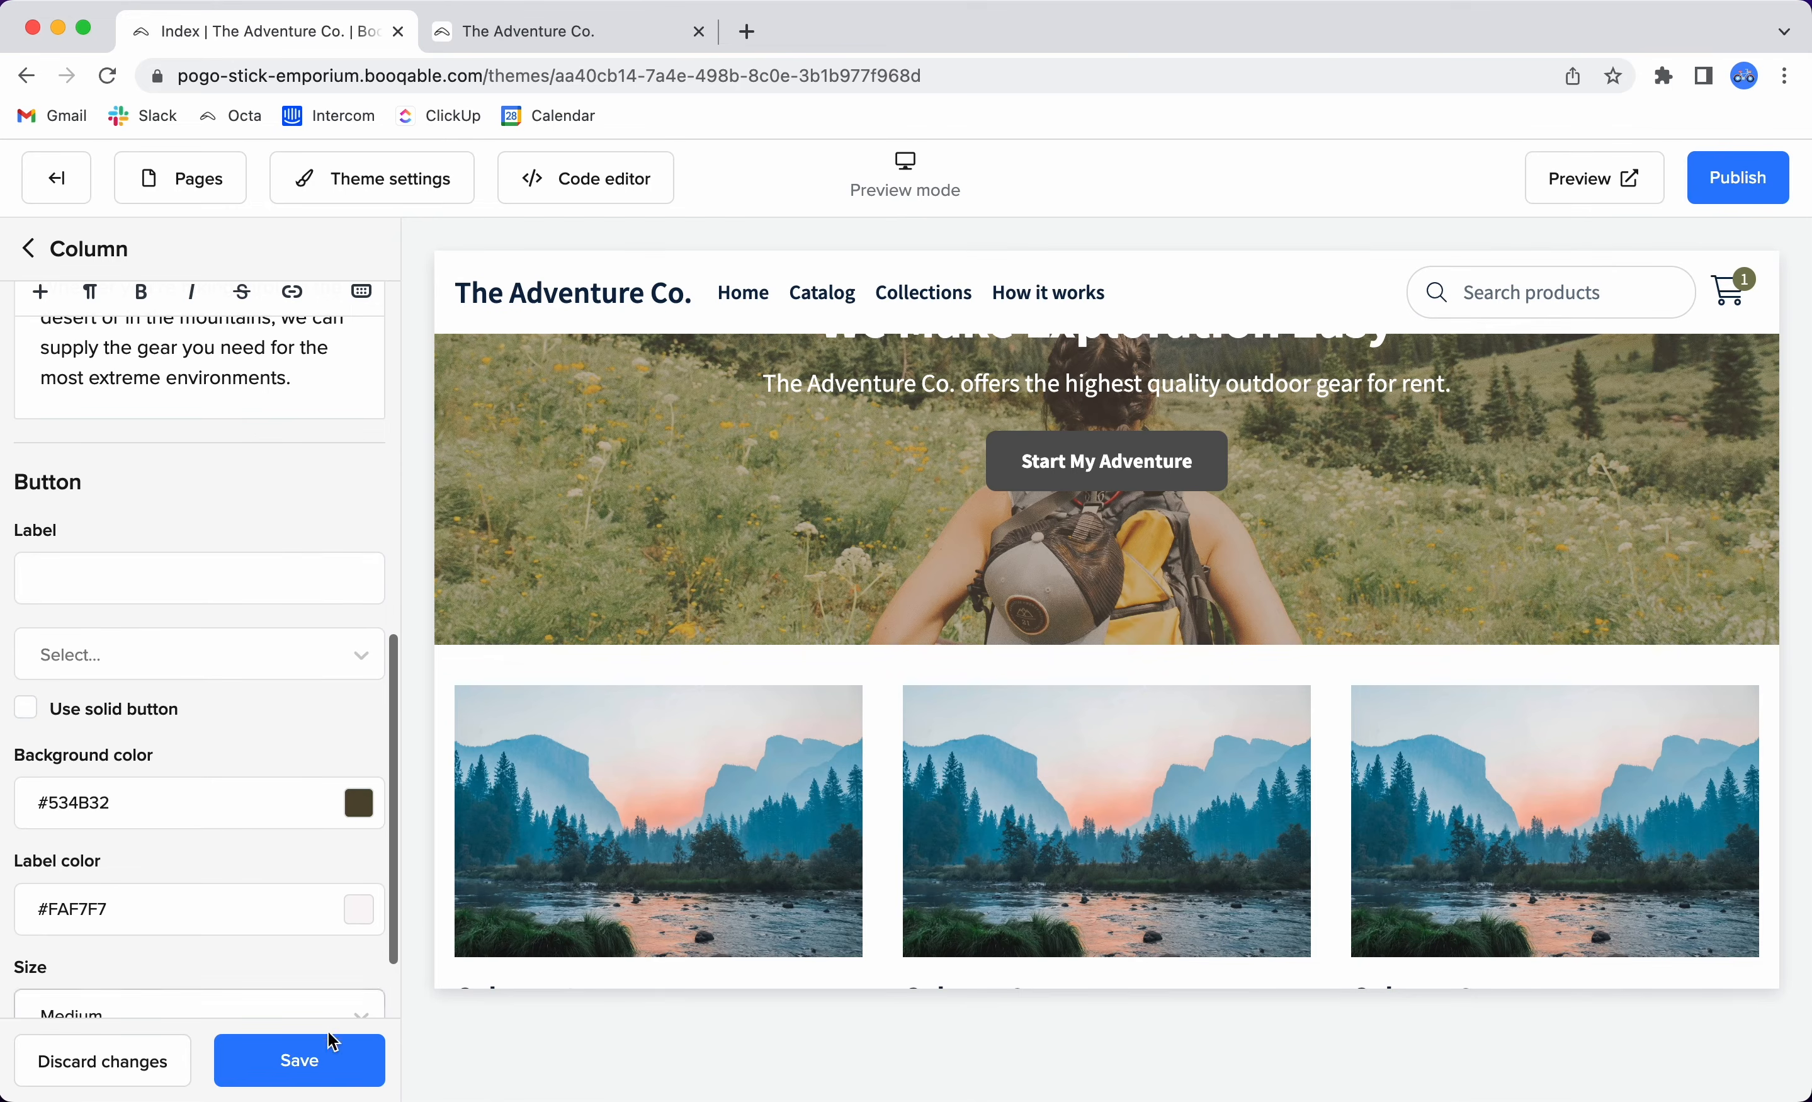
pyautogui.click(356, 1045)
pyautogui.scroll(-3, 956, 693)
pyautogui.scroll(-2, 960, 693)
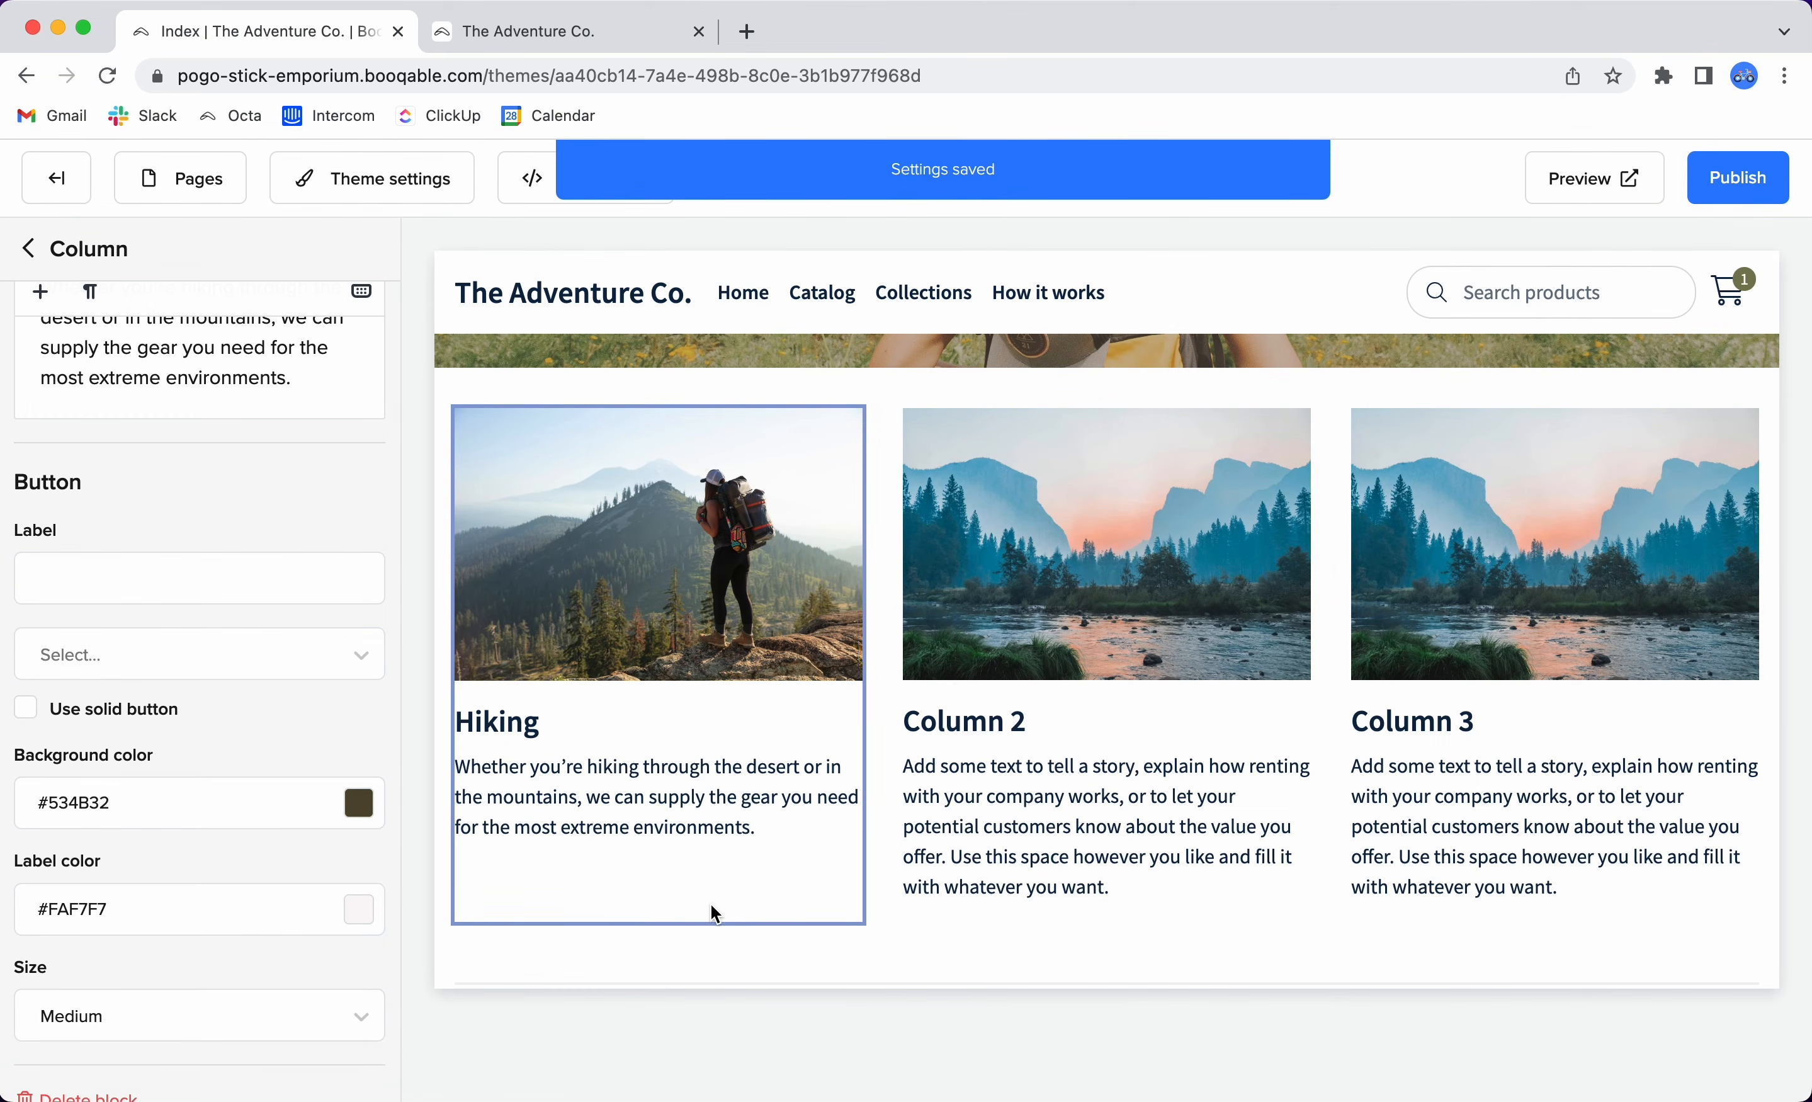
# Give the Hiking column a button labelled "View Hiking Gear" that links to the Hiking collection, and save it.
pyautogui.click(211, 577)
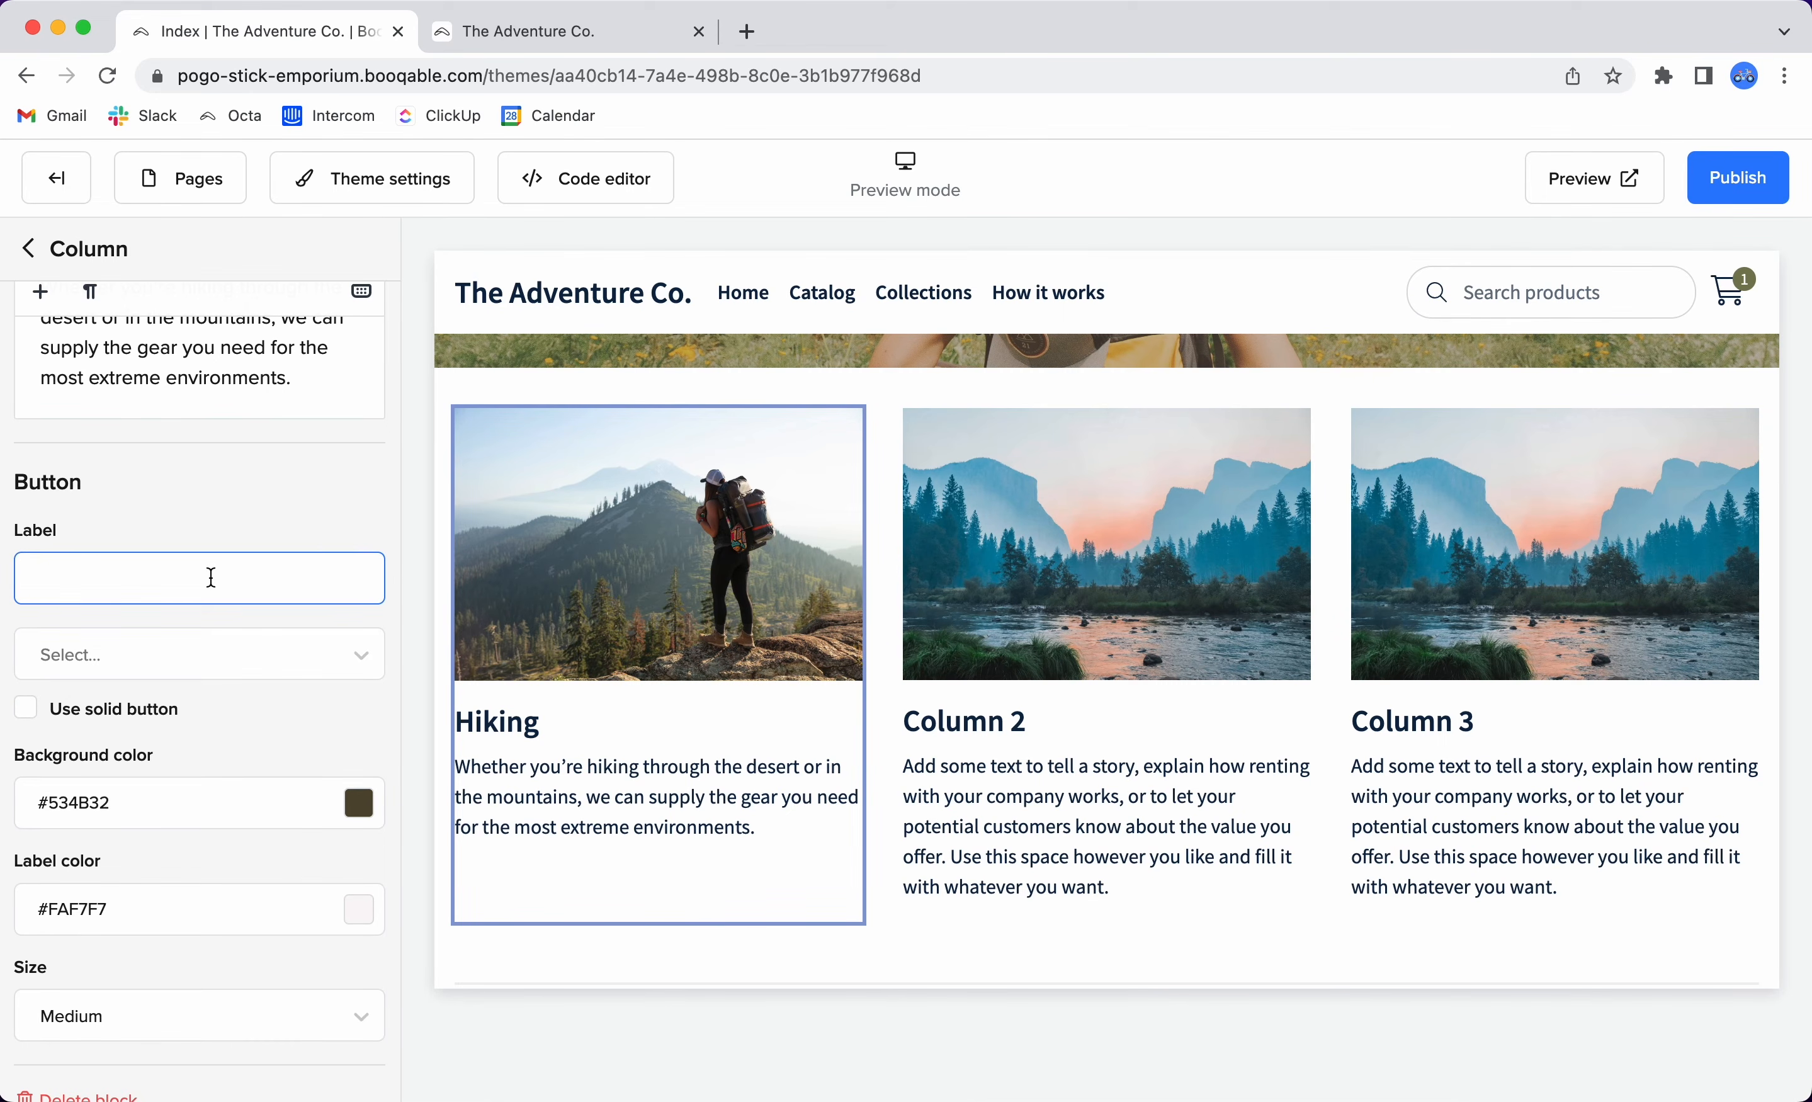
pyautogui.write('View Hiking Gear')
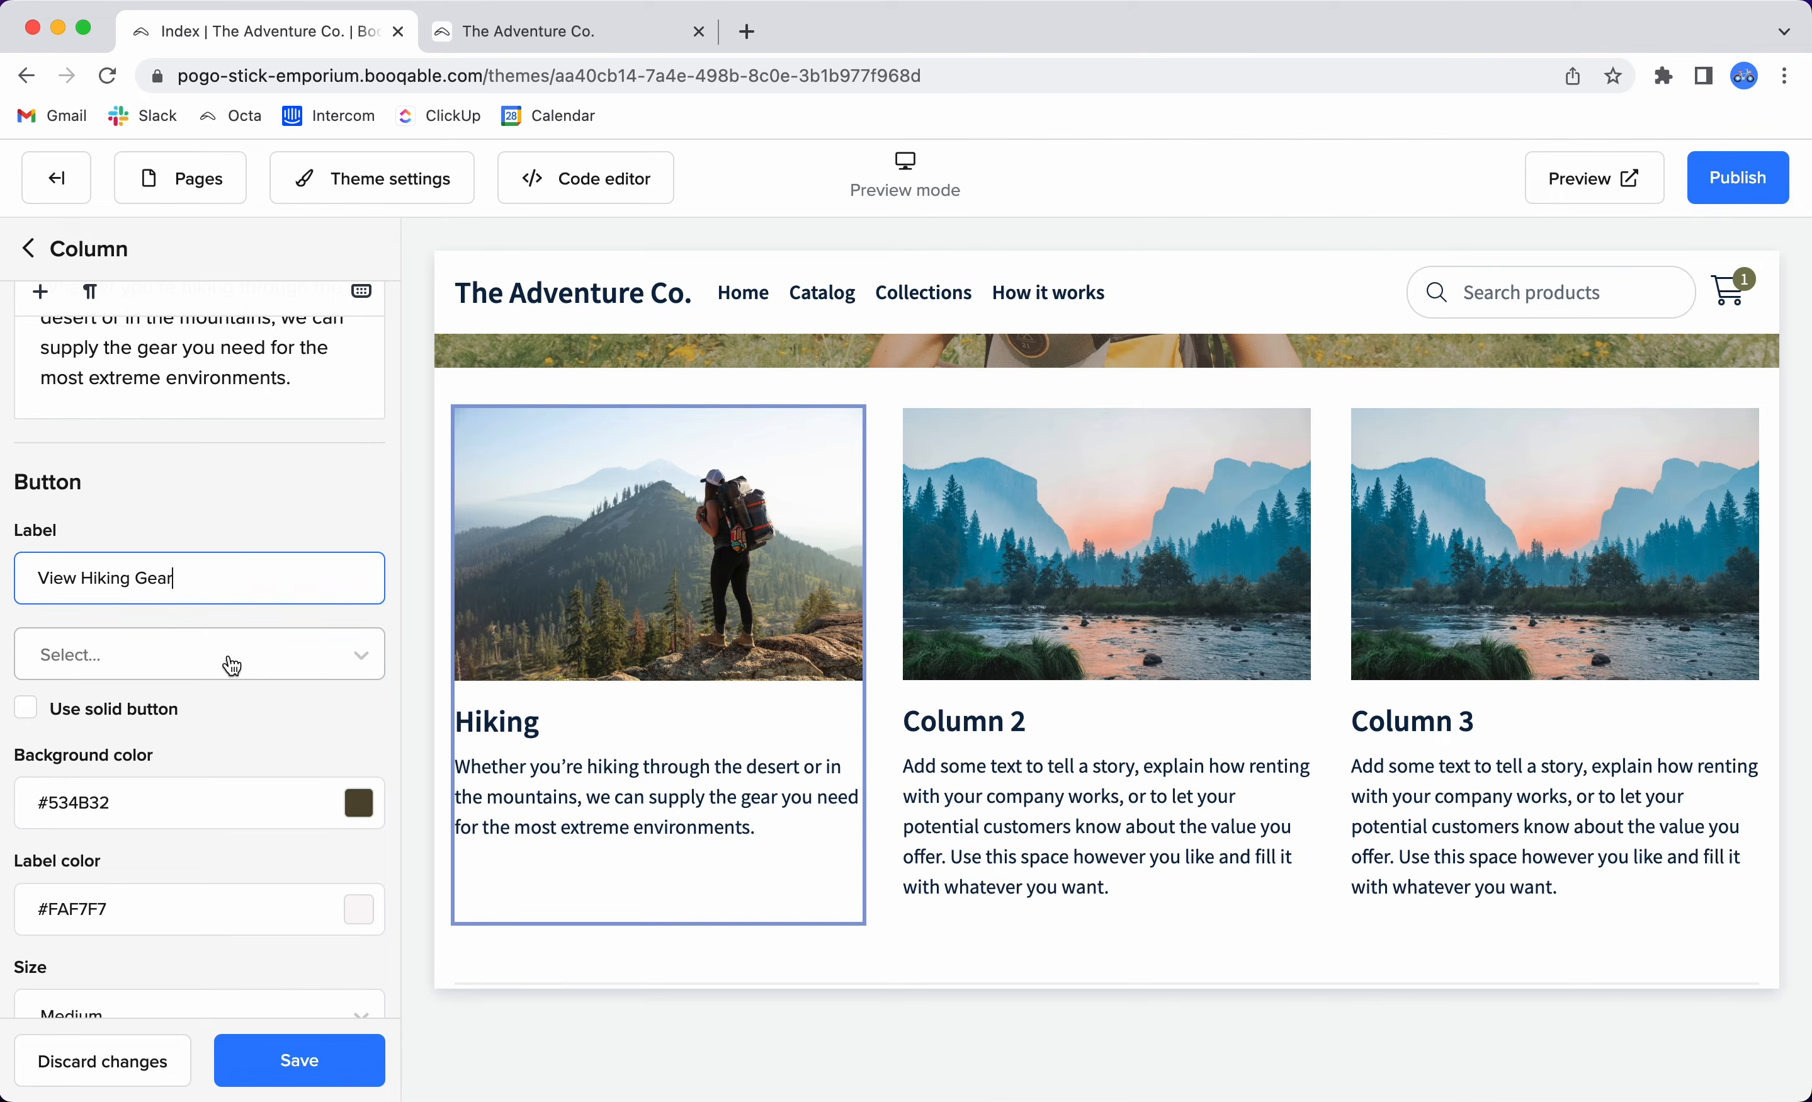
pyautogui.click(231, 667)
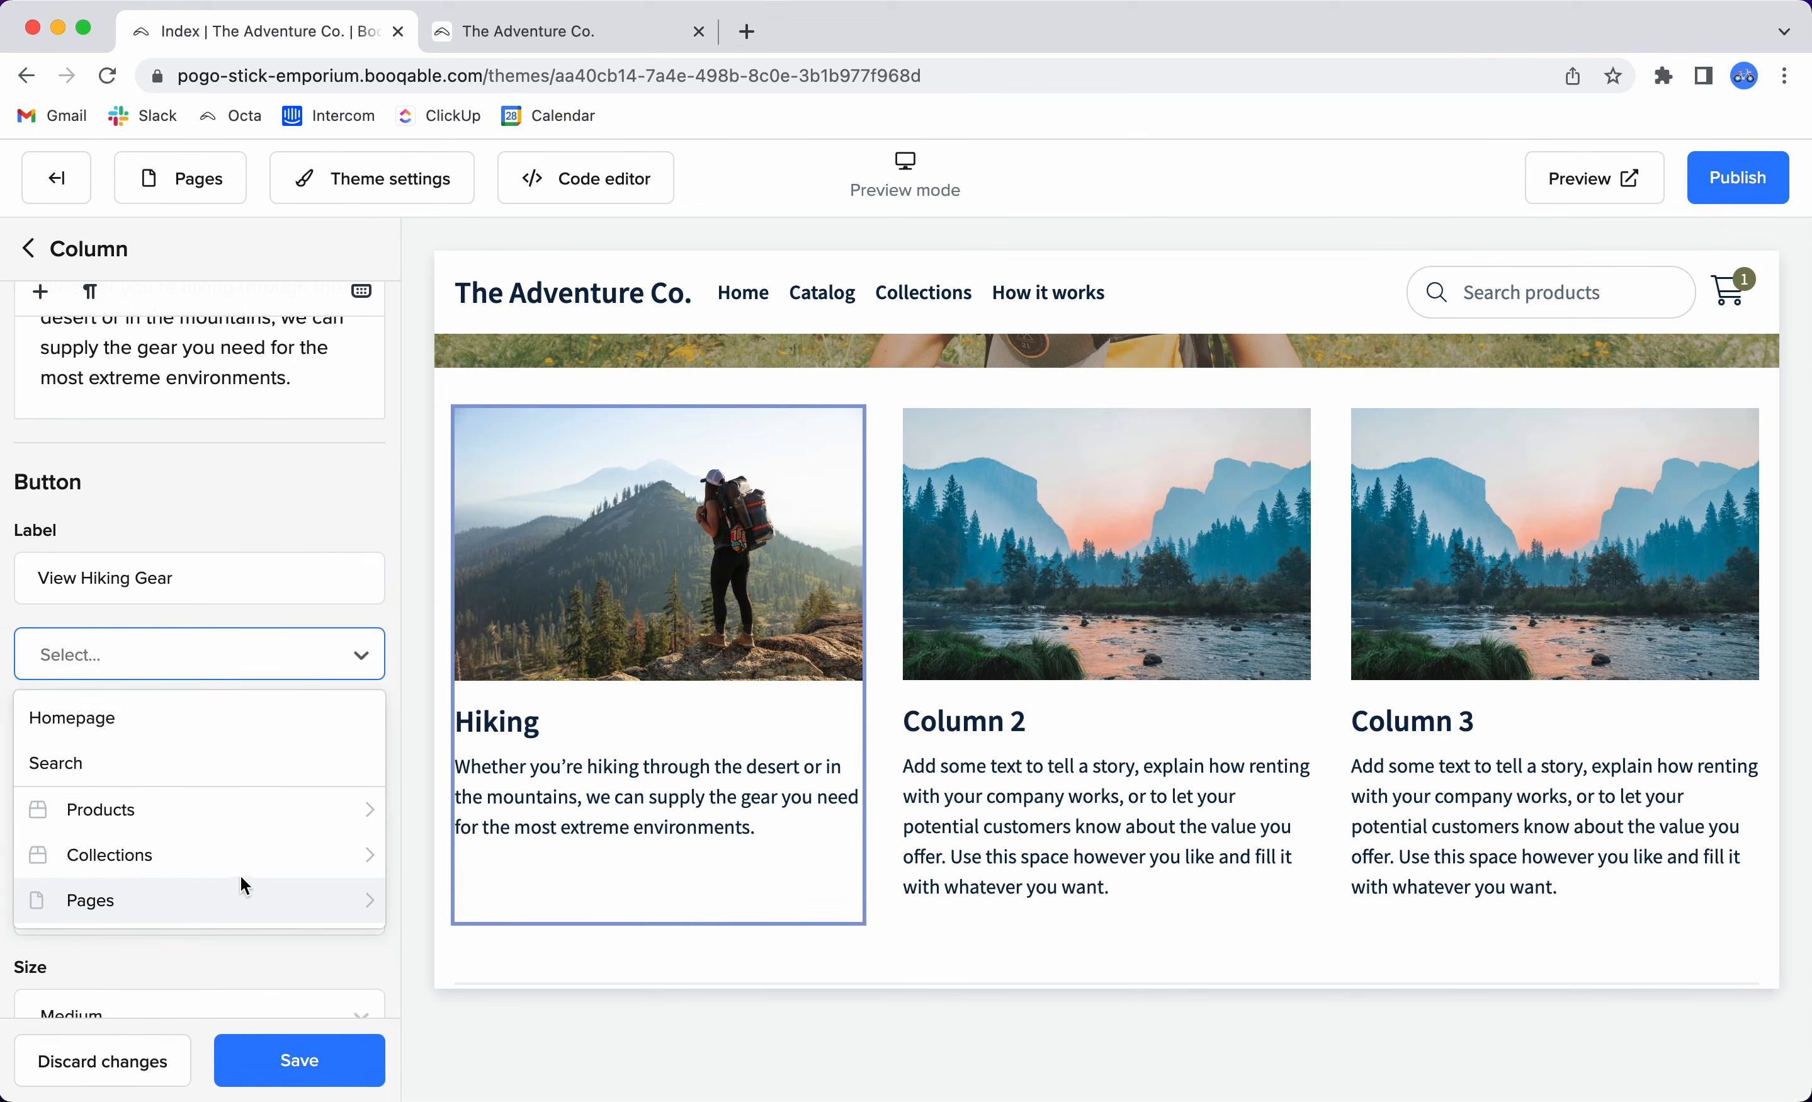
pyautogui.click(370, 857)
pyautogui.click(151, 911)
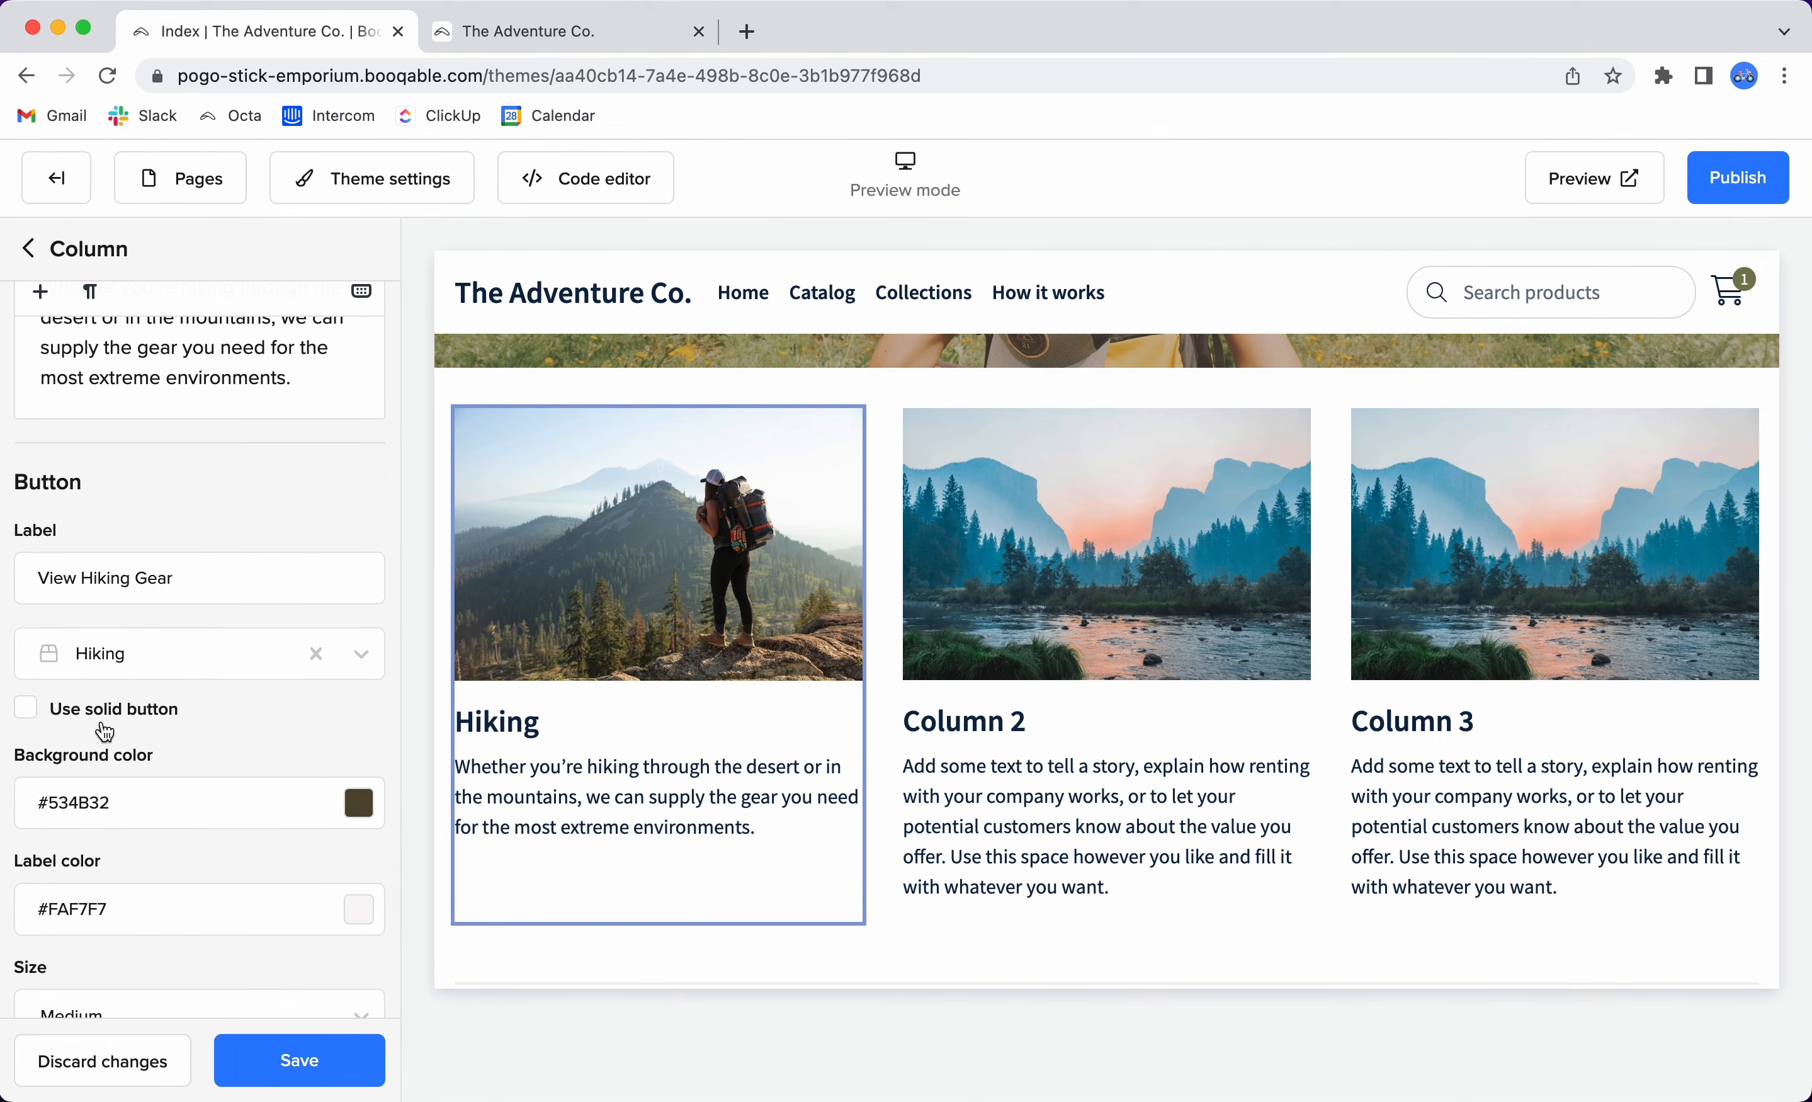
pyautogui.scroll(-2, 248, 760)
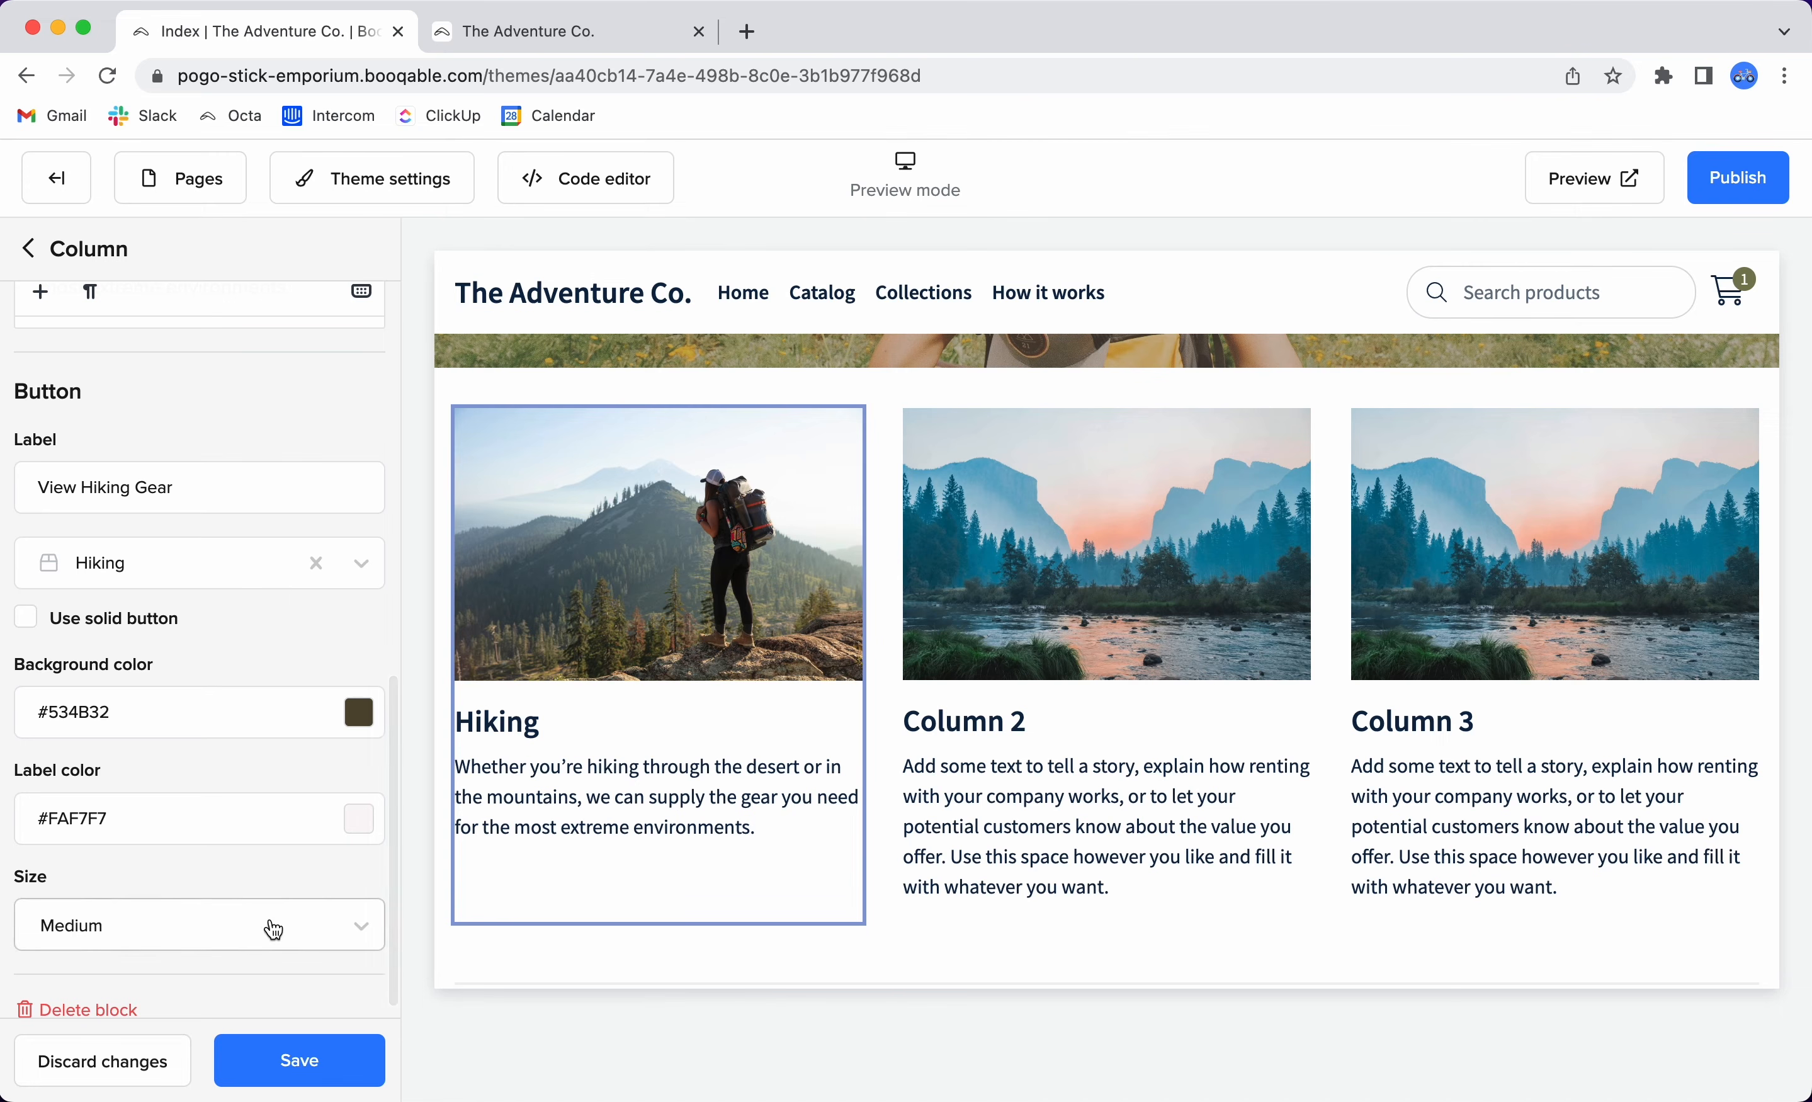
pyautogui.click(336, 1059)
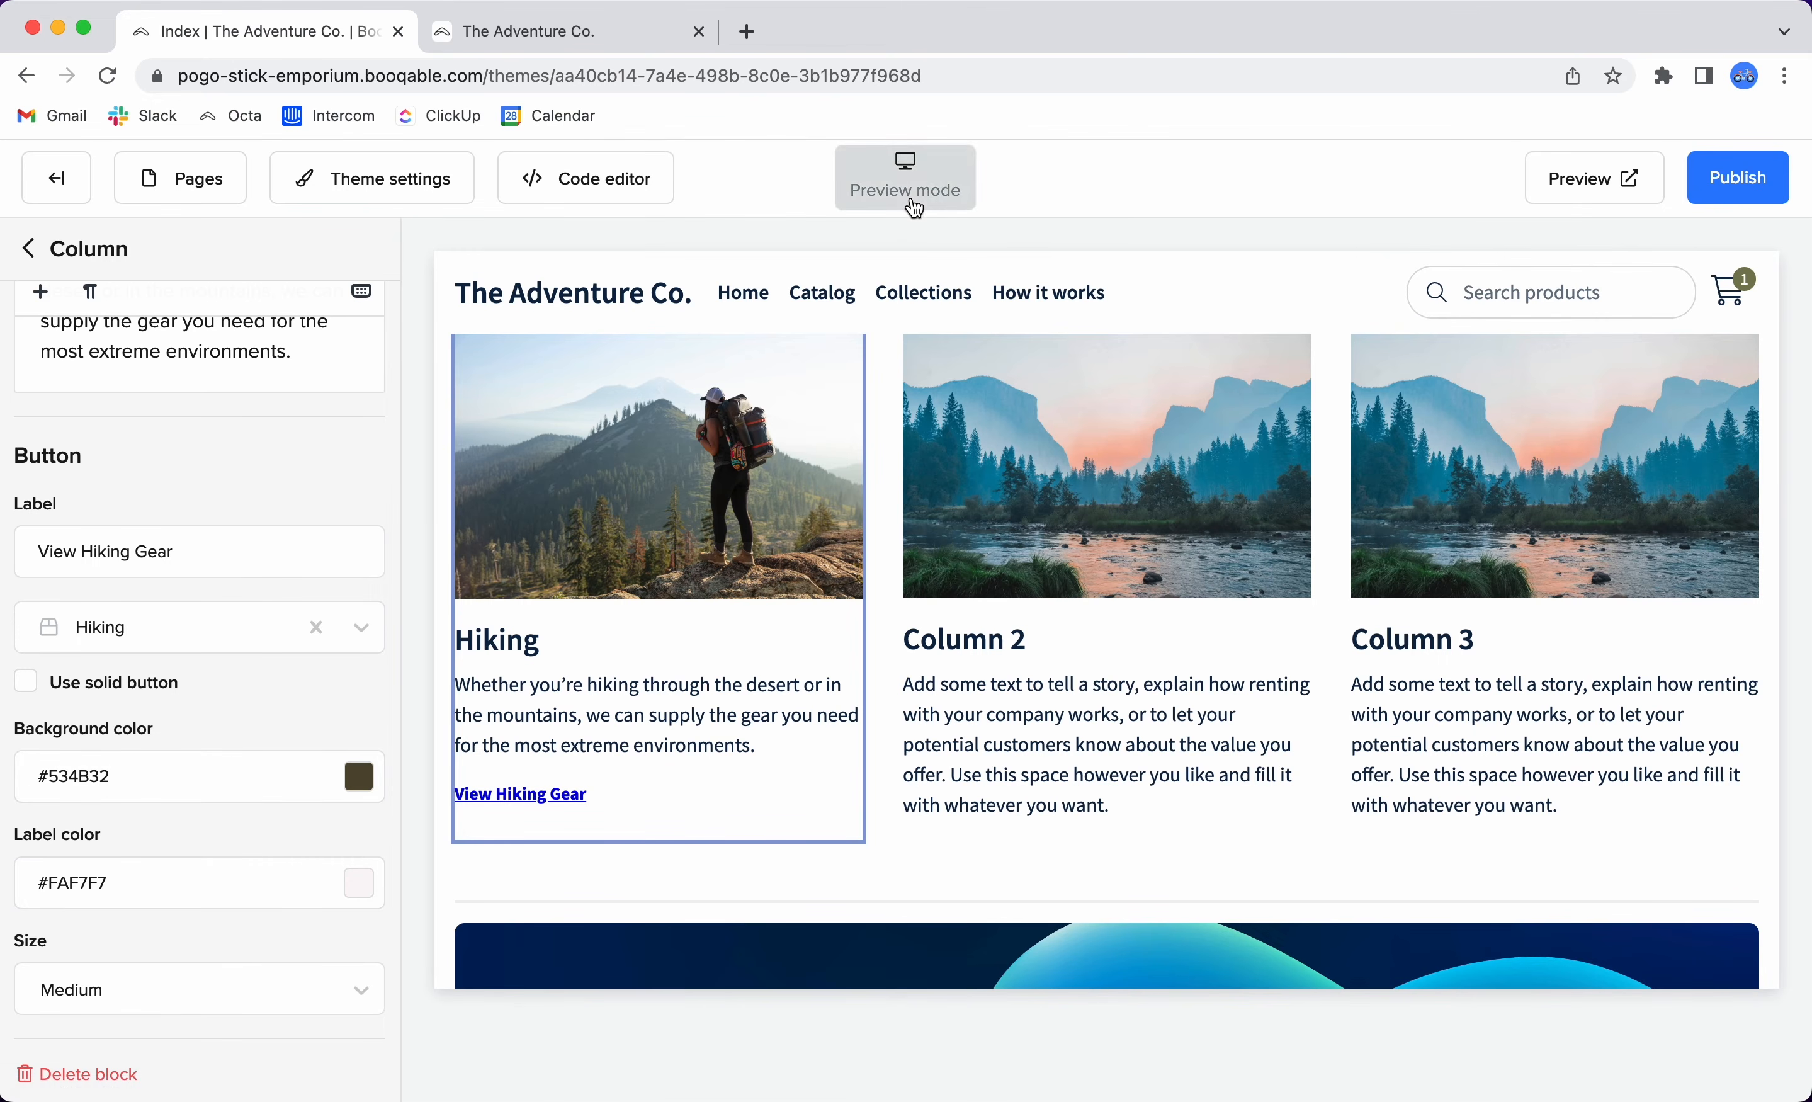
# Preview the home page's banner and Hiking column in the mobile layout, and return to the desktop preview.
pyautogui.click(909, 191)
pyautogui.click(860, 254)
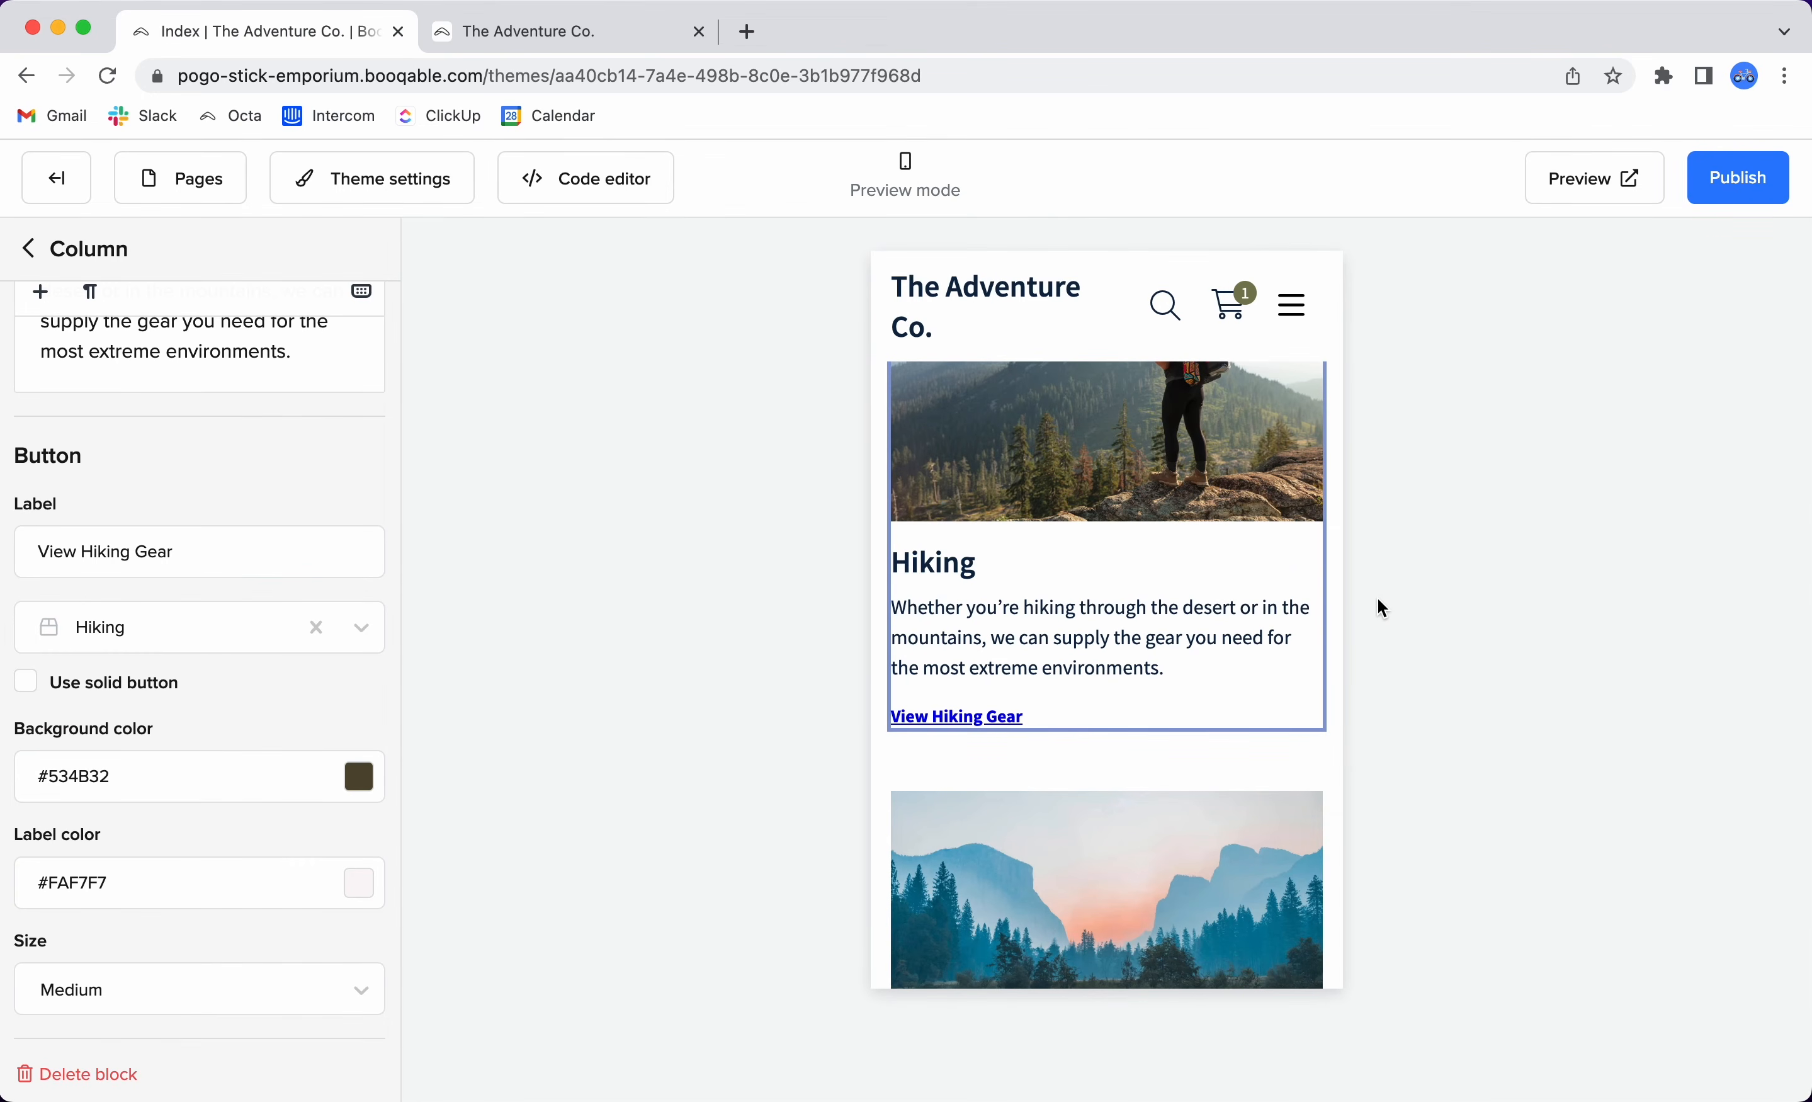
pyautogui.scroll(6, 1182, 600)
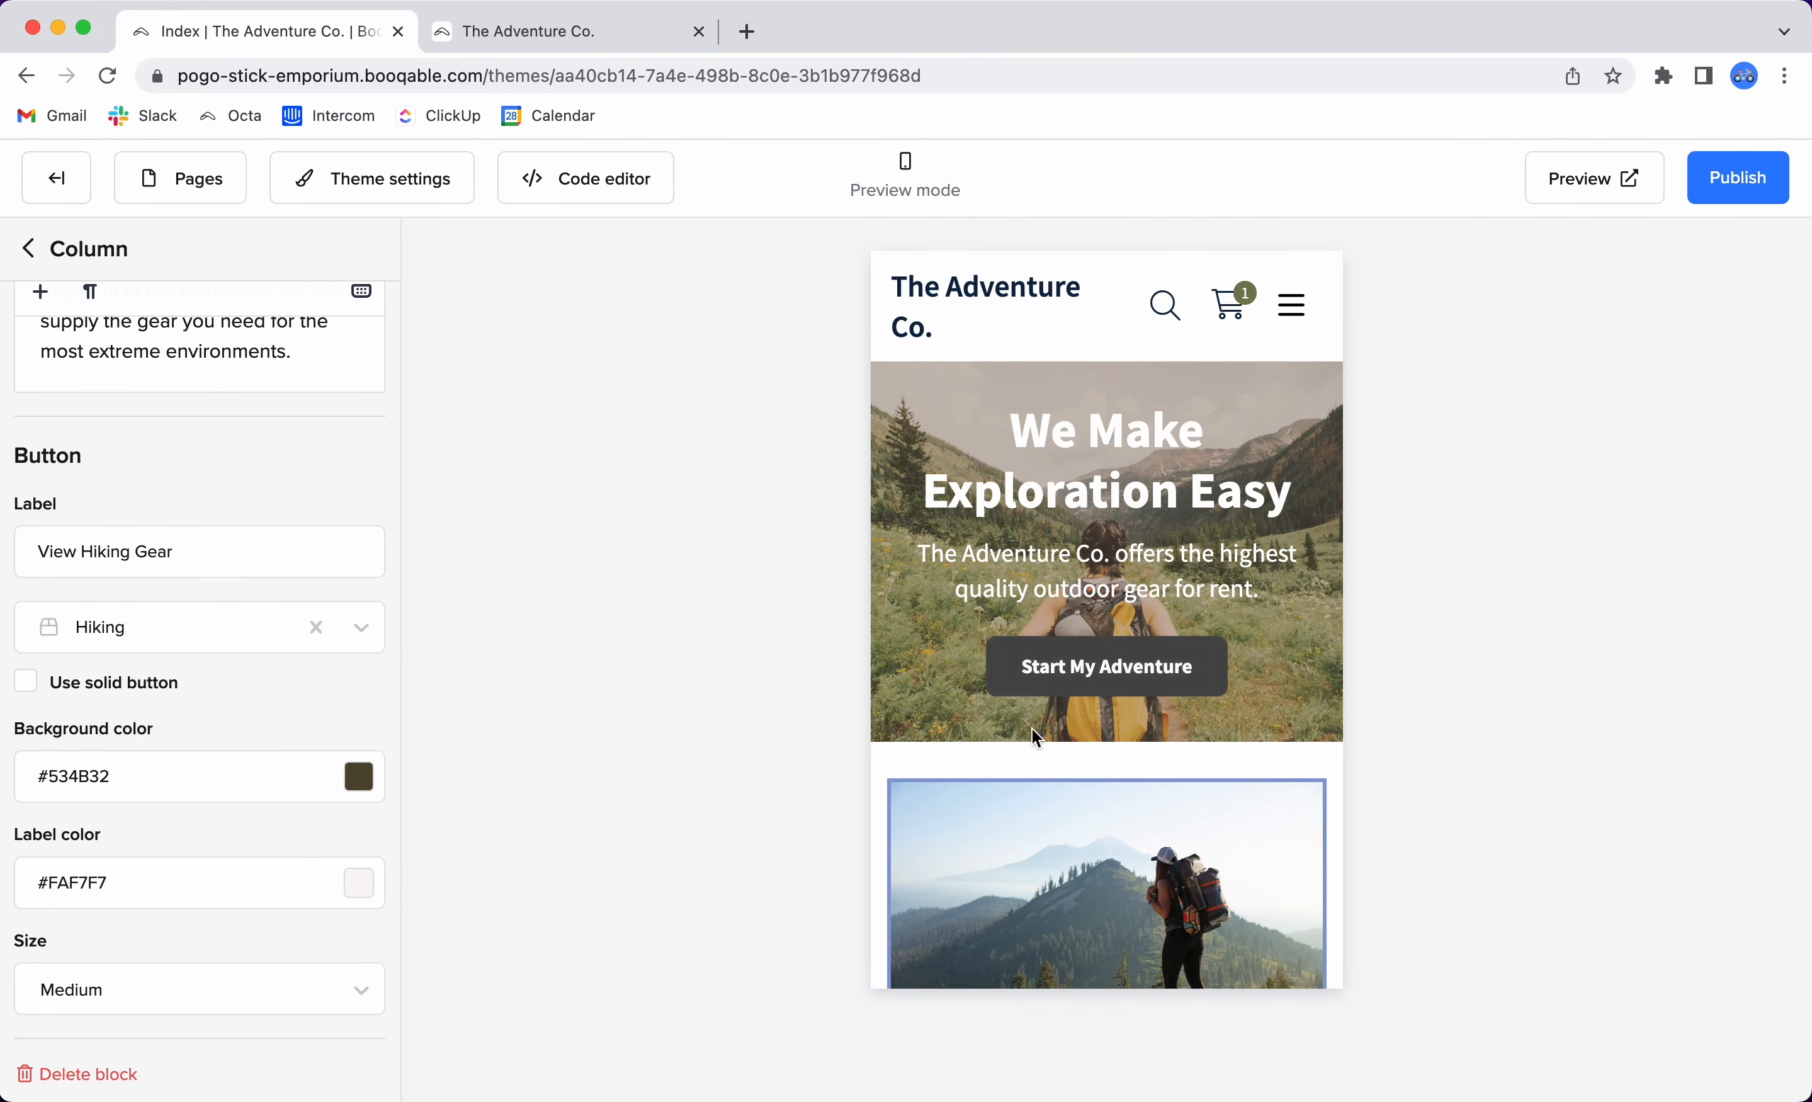
pyautogui.scroll(-5, 1097, 755)
pyautogui.scroll(1, 1100, 754)
pyautogui.click(911, 178)
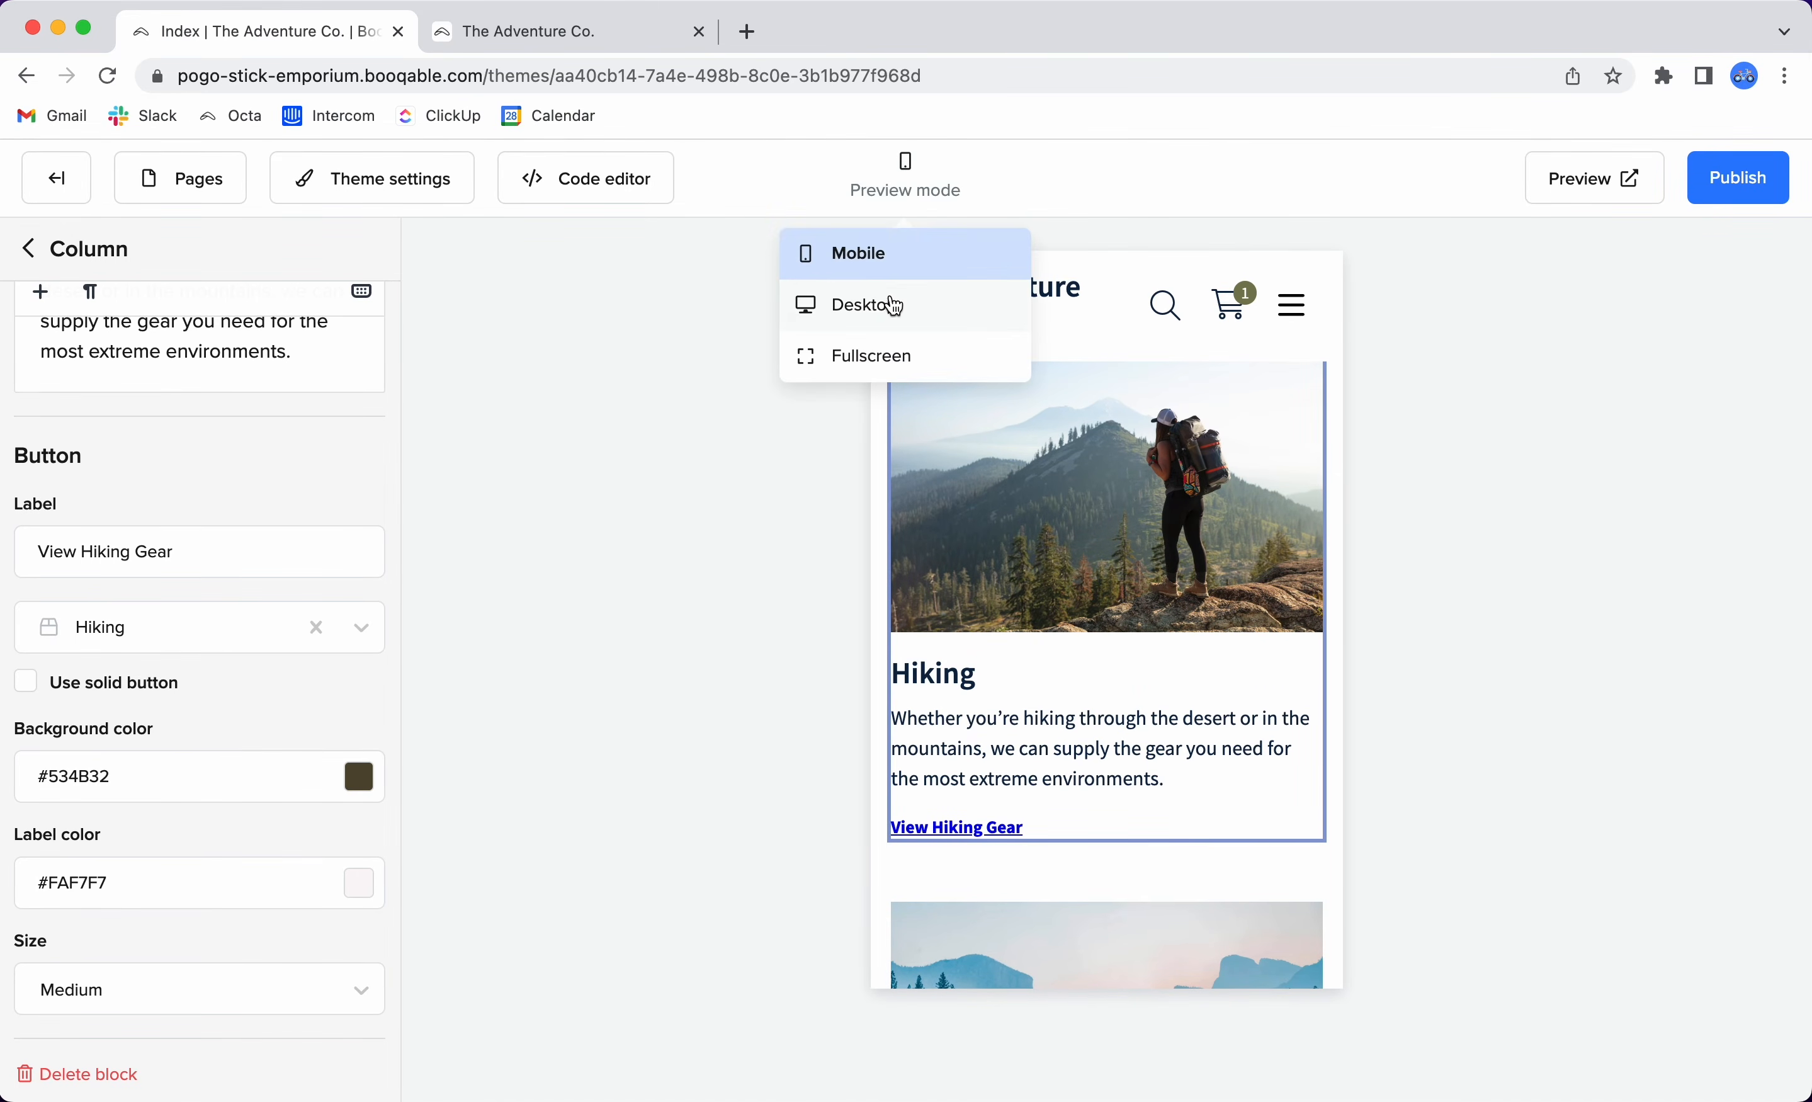
pyautogui.click(893, 316)
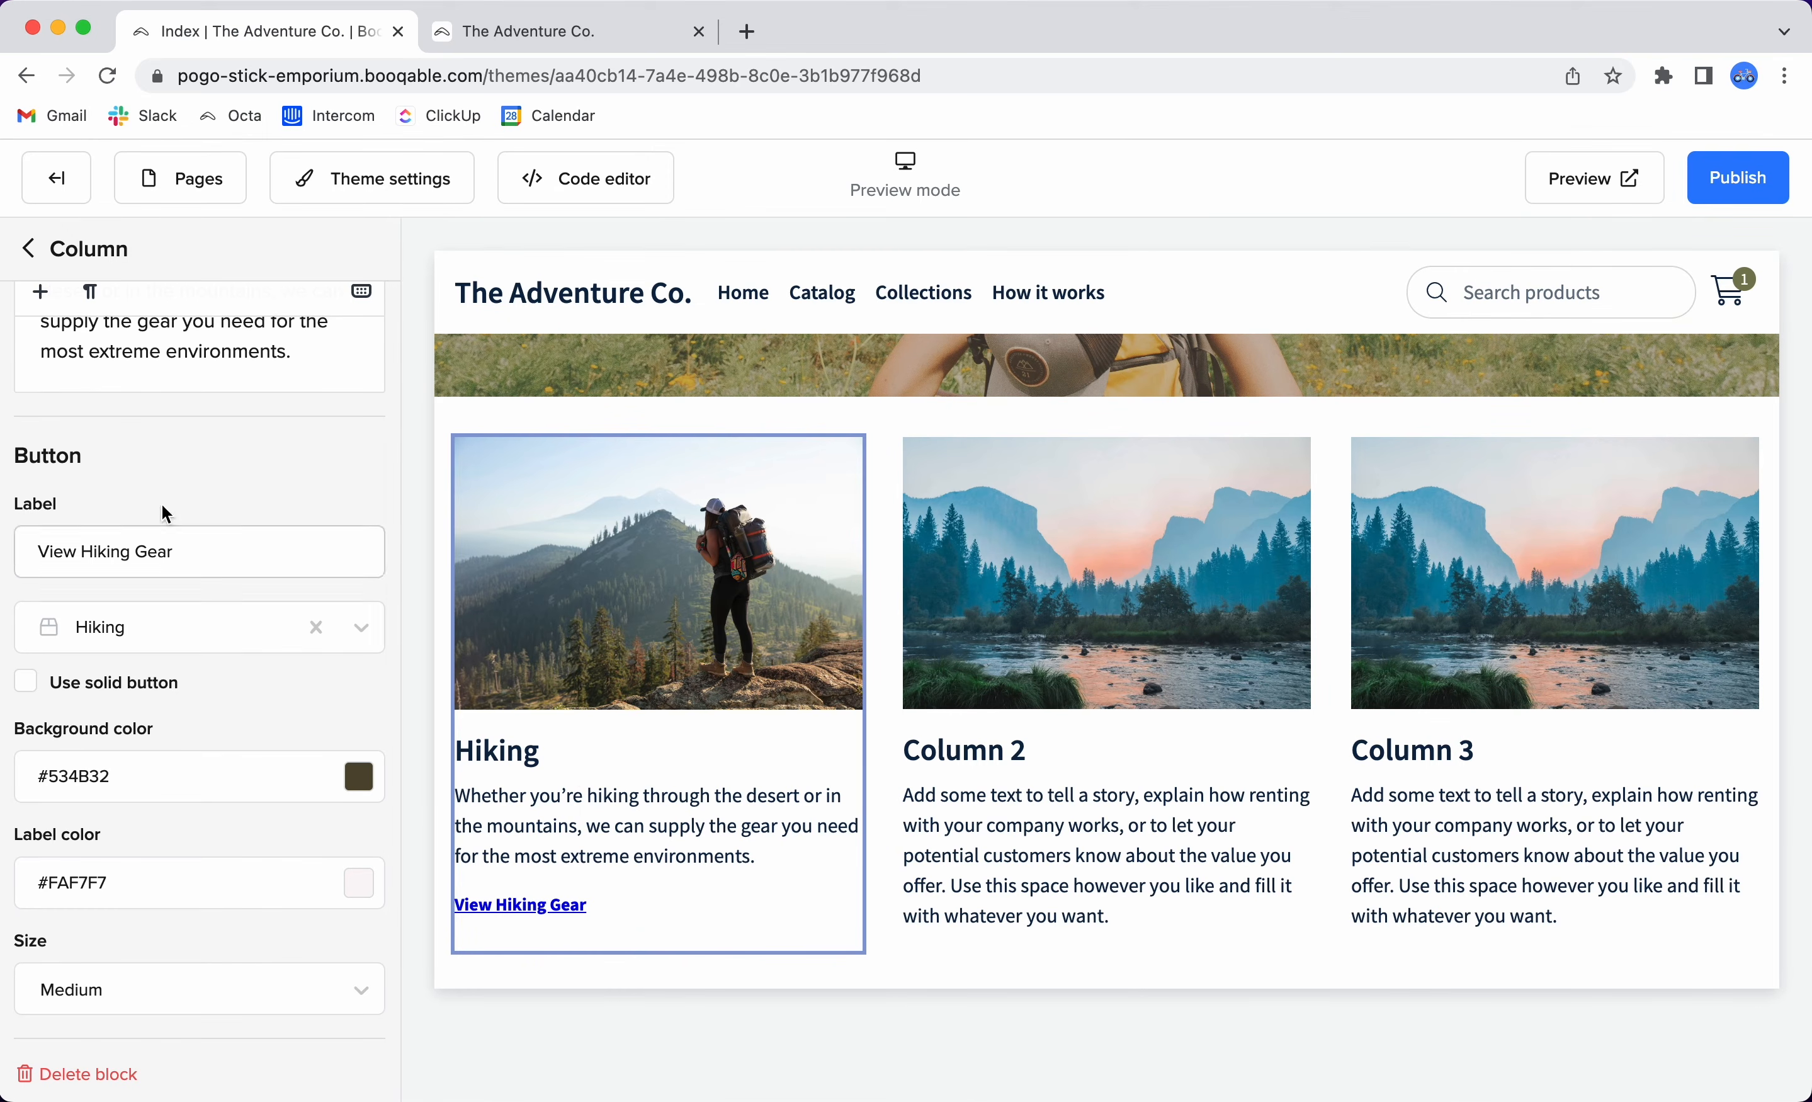
# Replace the second column's image with the Unsplash "climbing" photo of a climber hanging from an overhang above rocky islands.
pyautogui.click(66, 257)
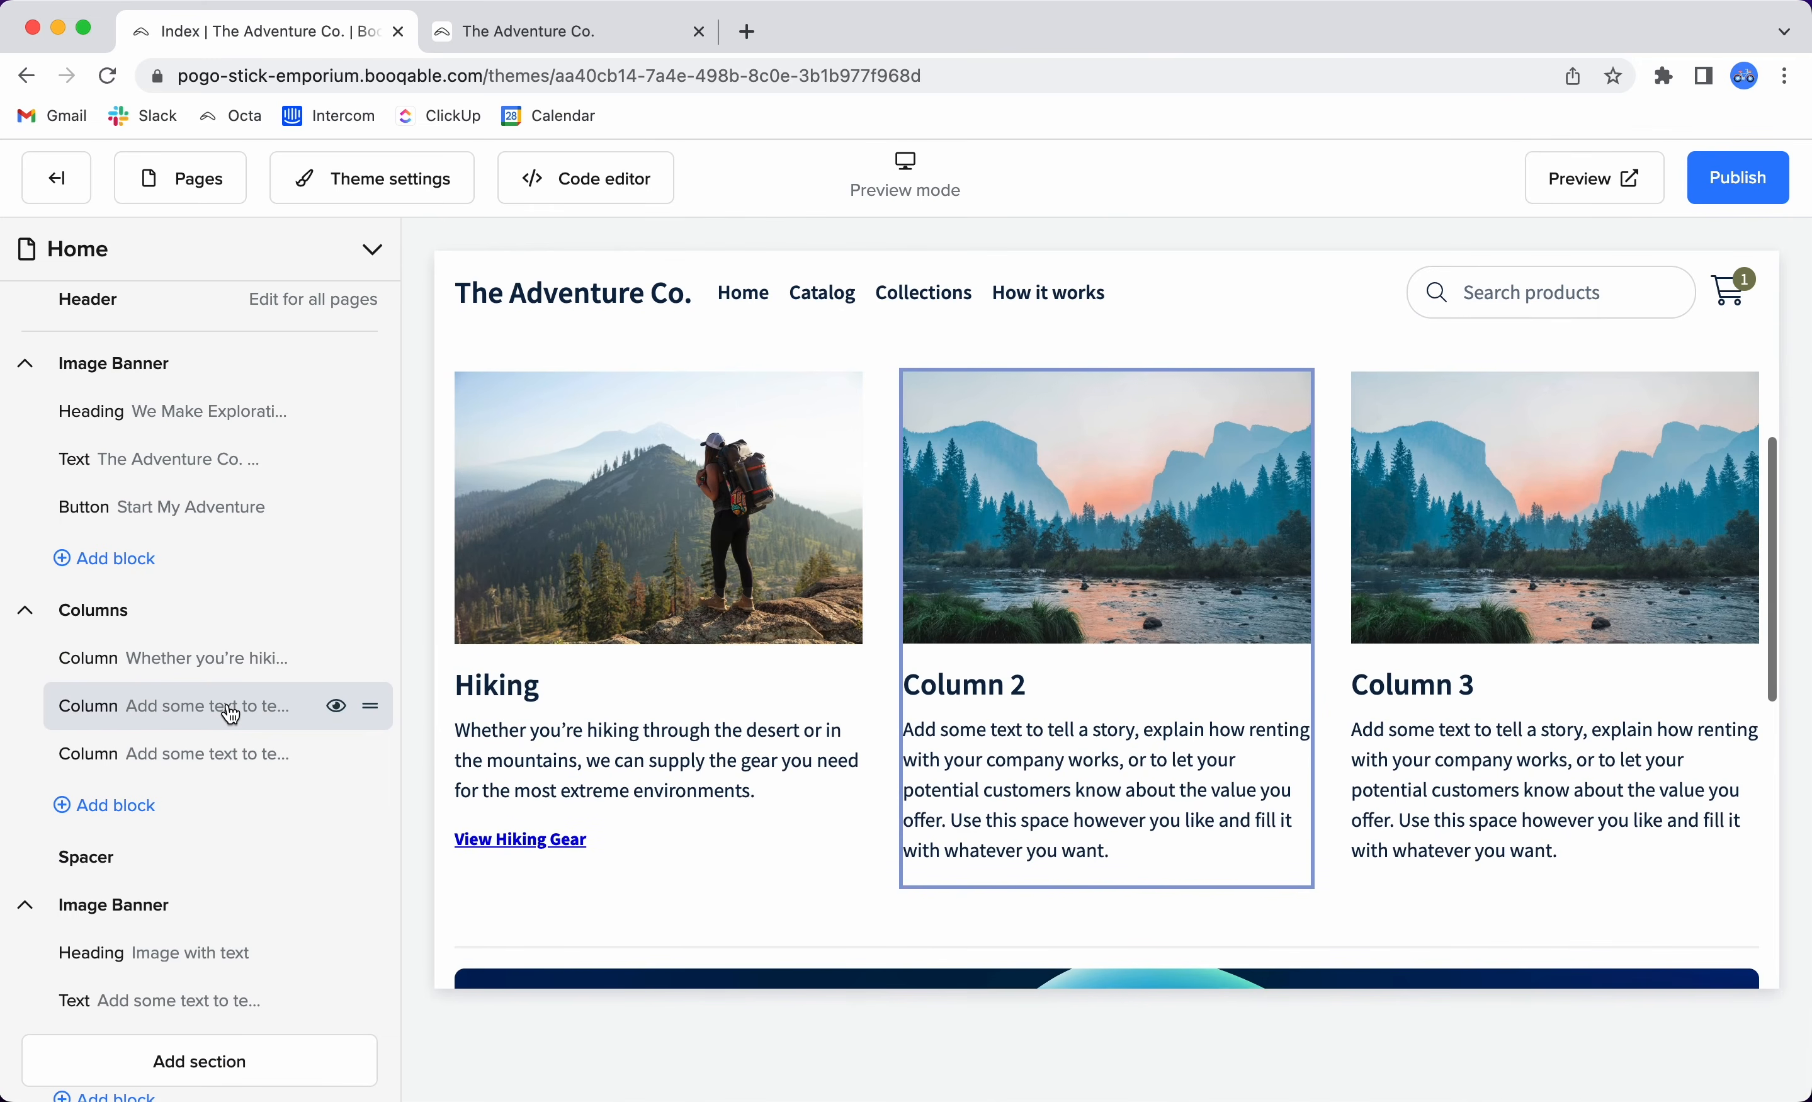
pyautogui.click(227, 705)
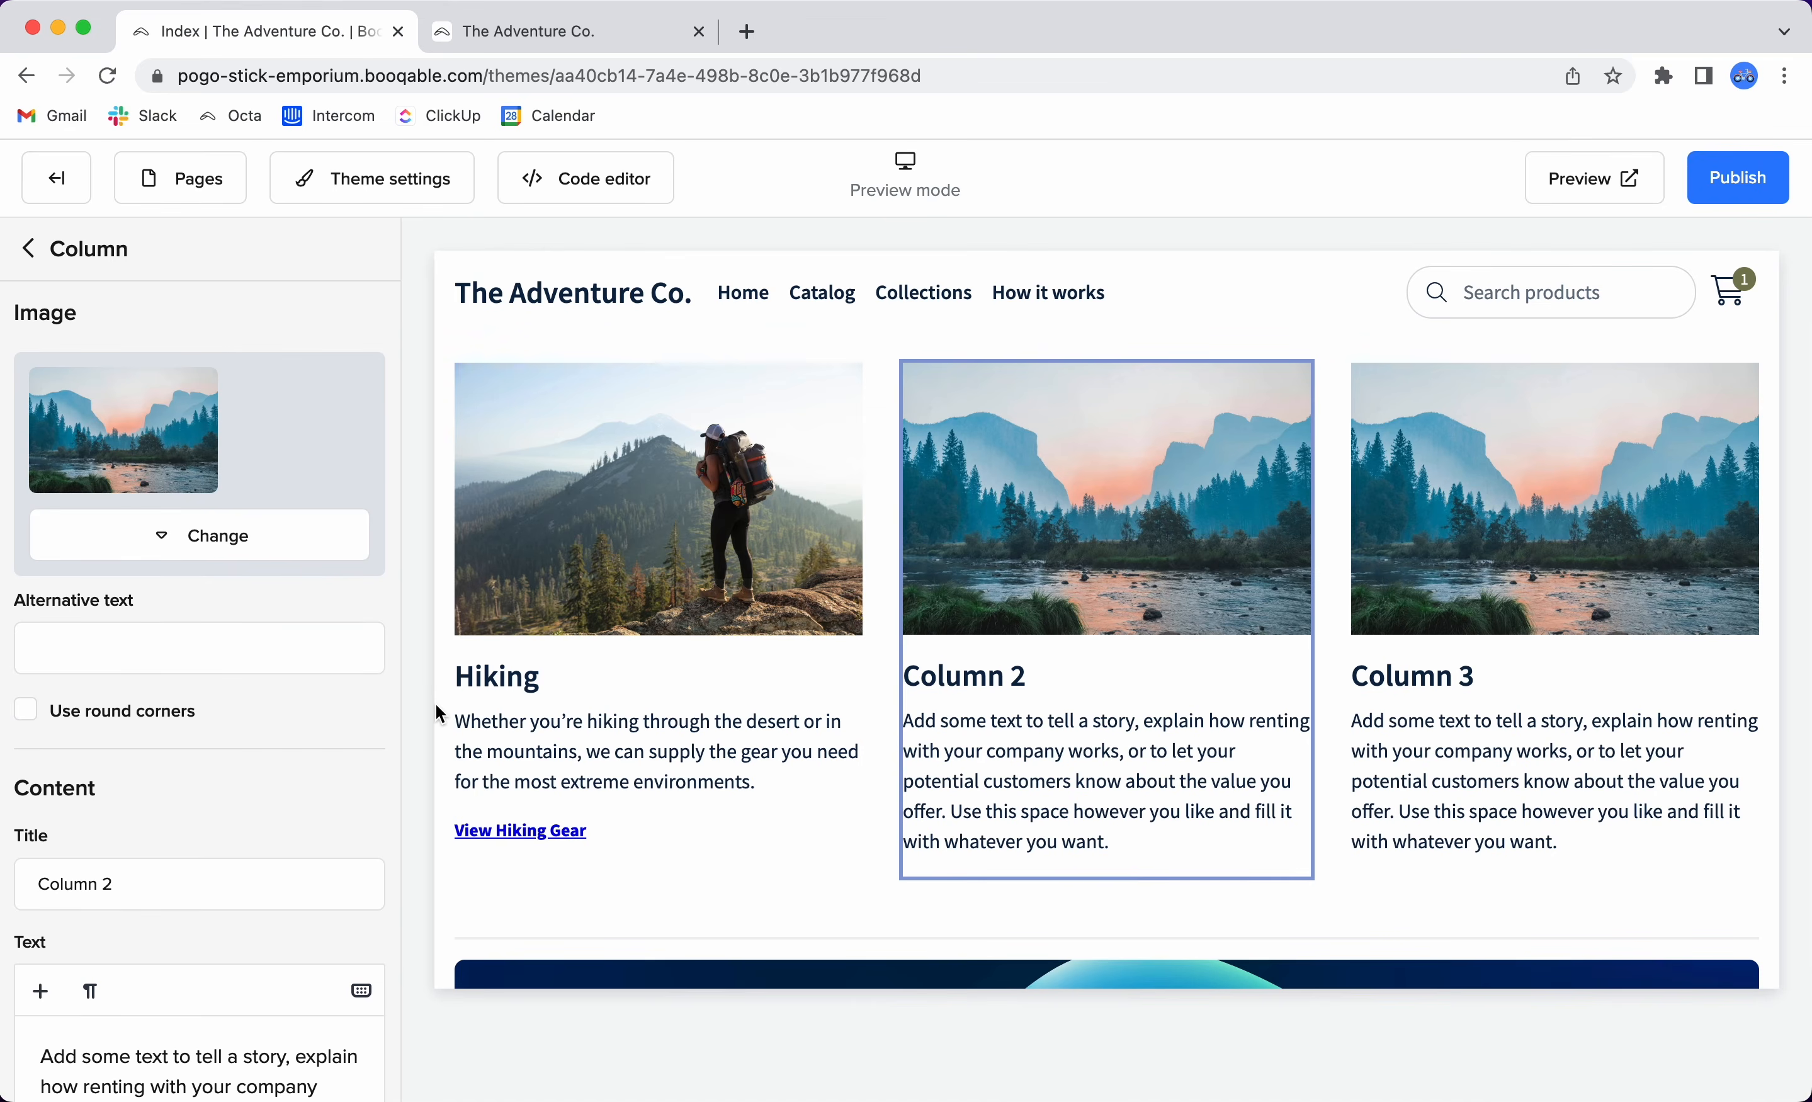
pyautogui.click(200, 535)
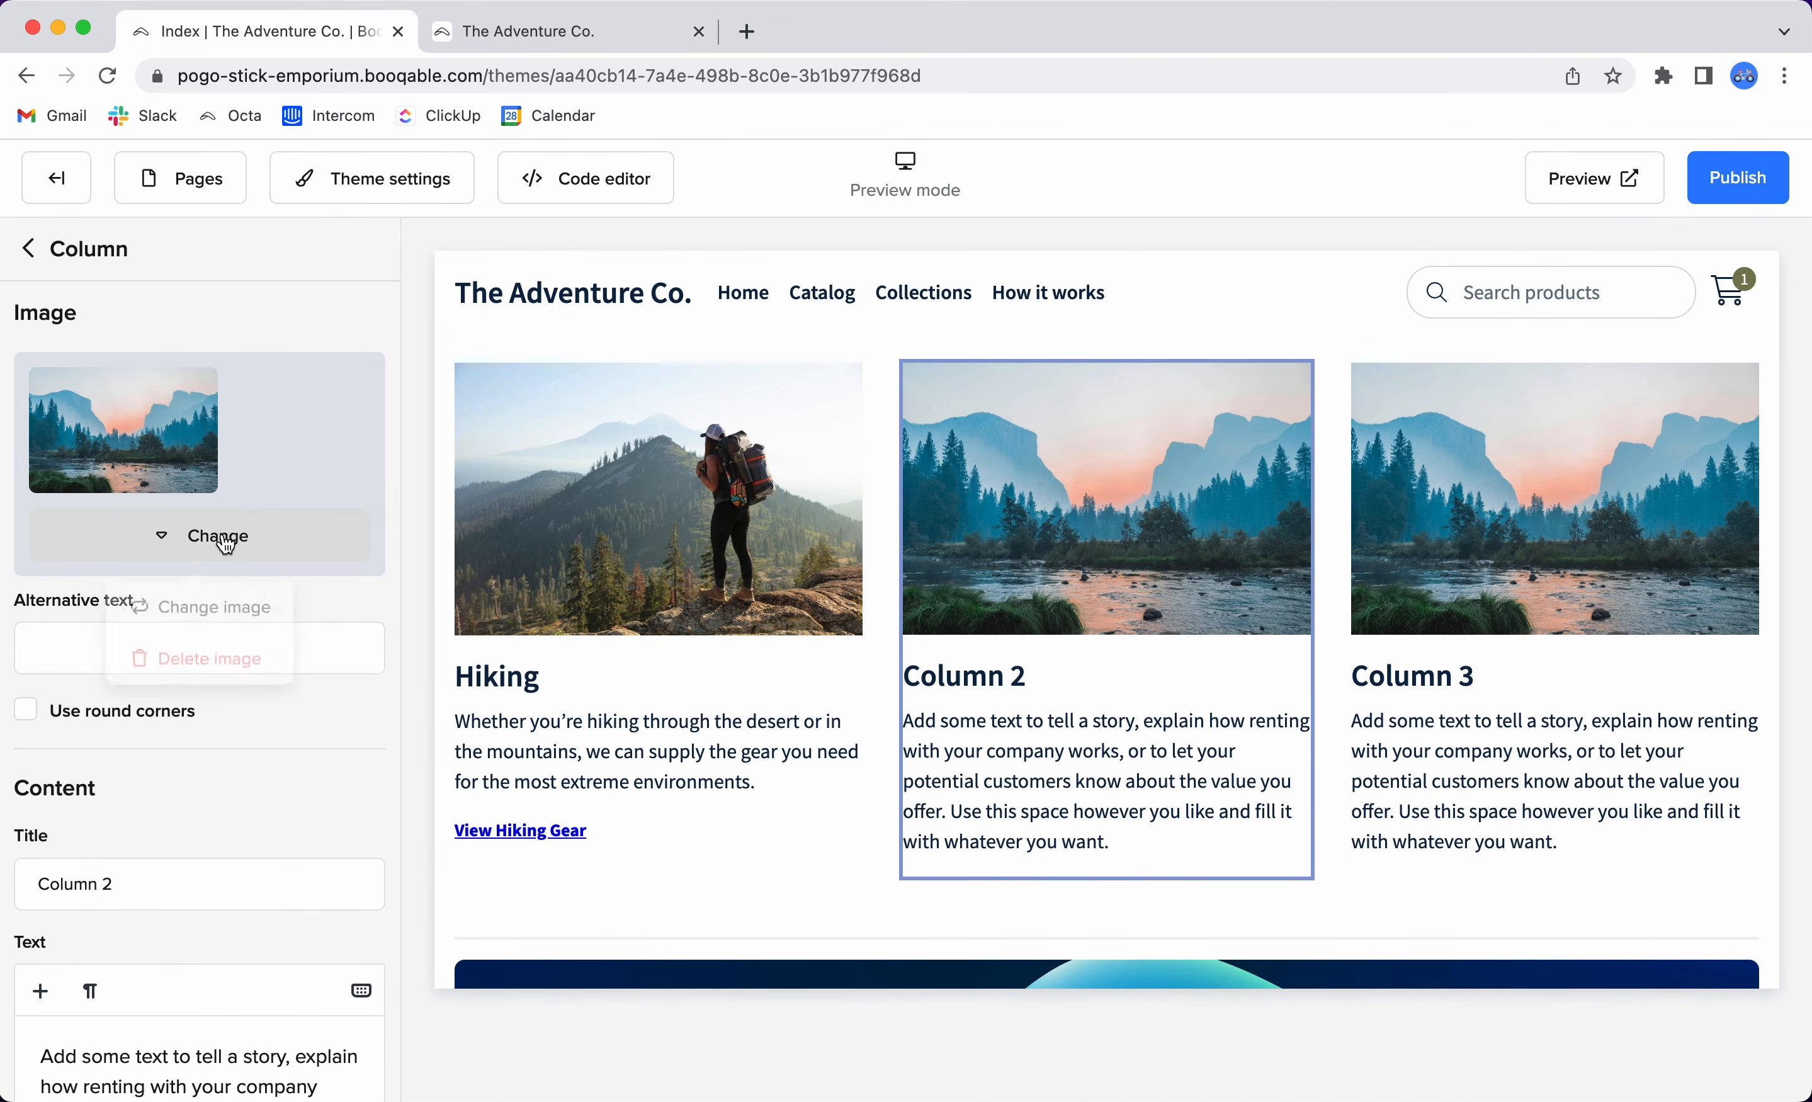
pyautogui.click(215, 600)
pyautogui.click(269, 476)
pyautogui.write('climbing')
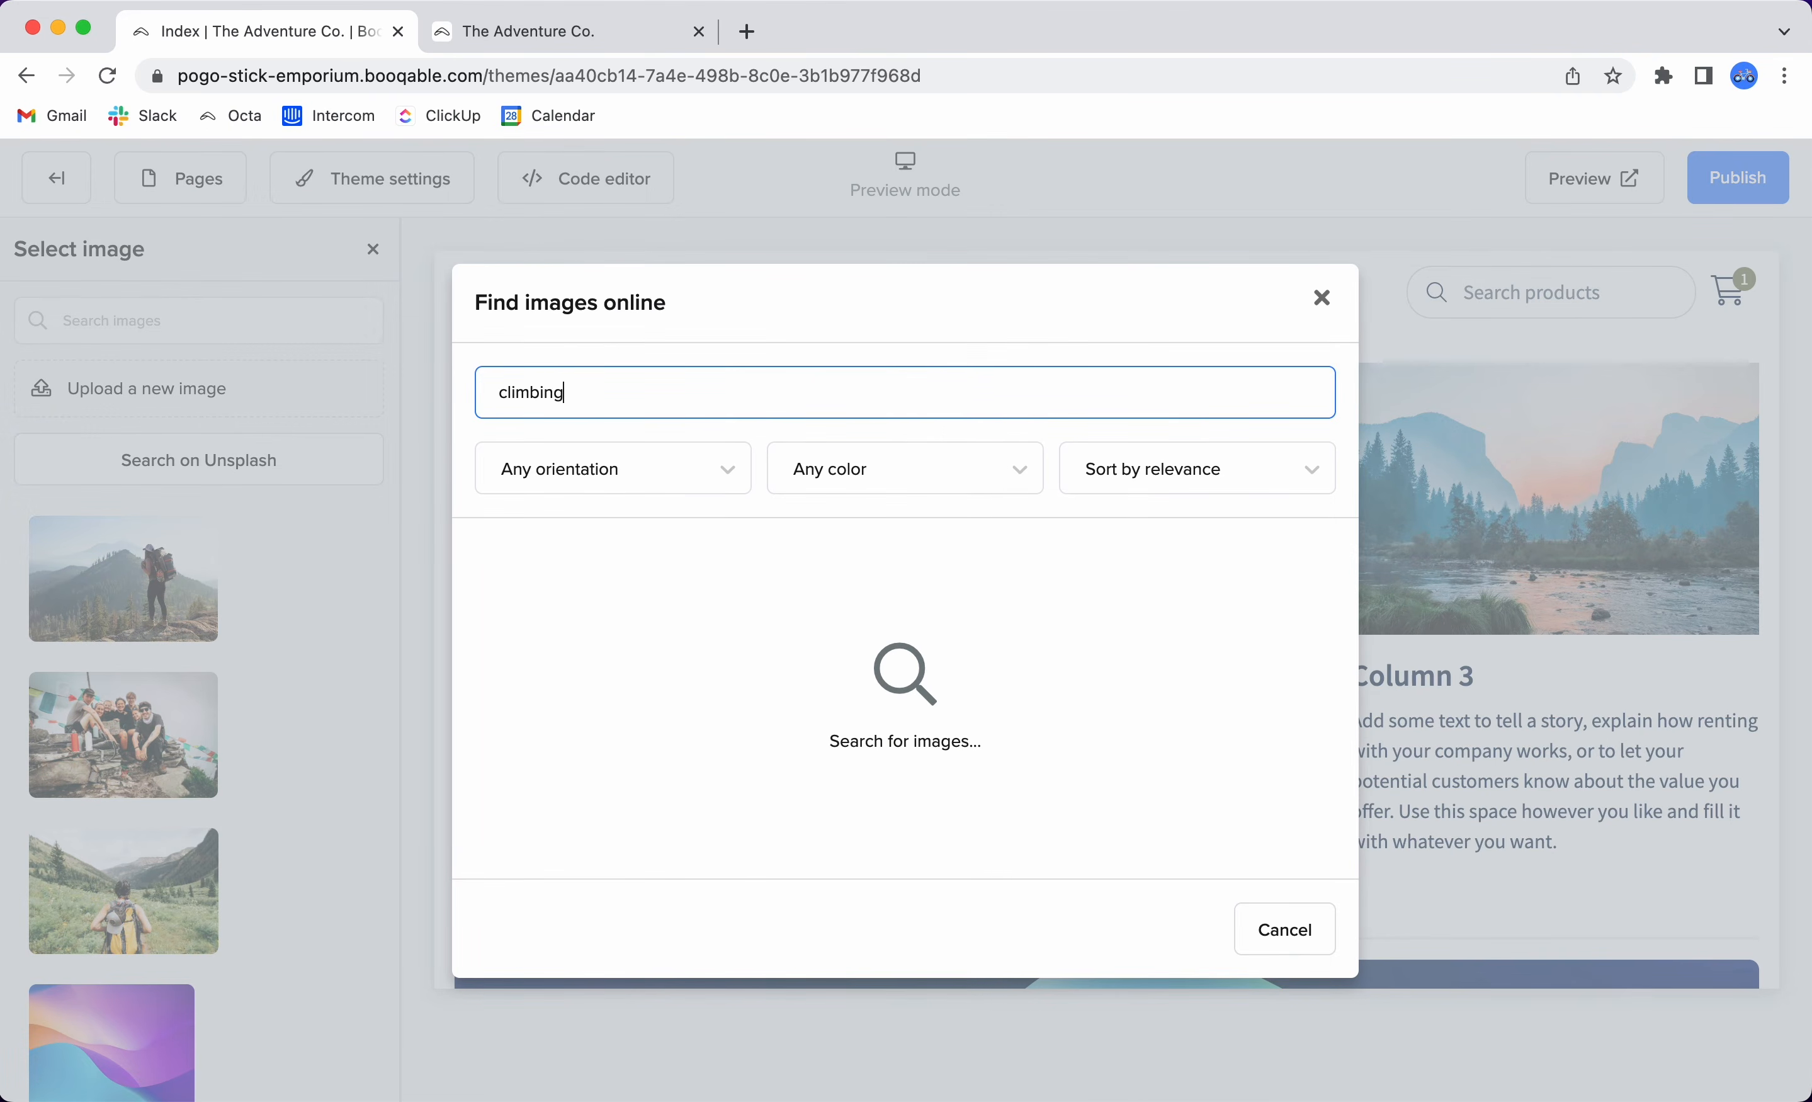
pyautogui.press('Return')
pyautogui.scroll(-5, 1003, 722)
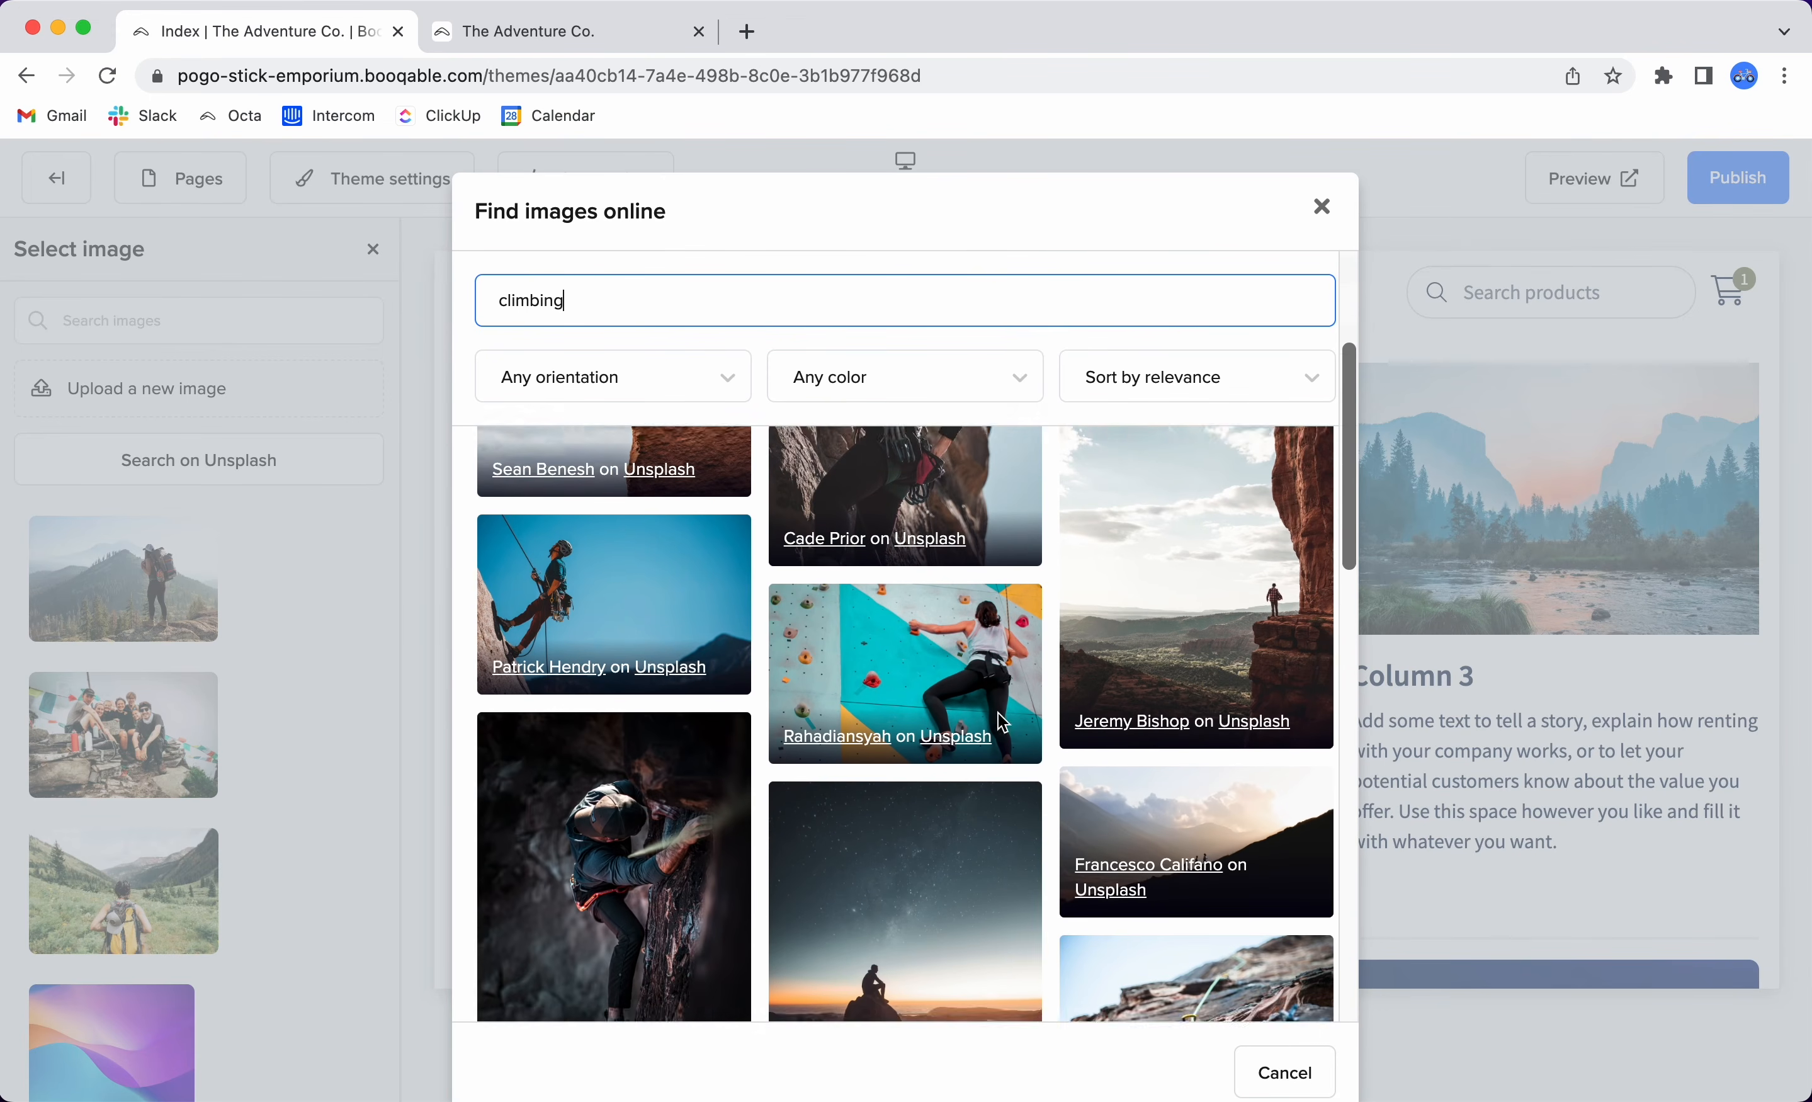
pyautogui.scroll(-2, 1002, 721)
pyautogui.click(629, 695)
pyautogui.click(1293, 1075)
# Change the second column's title to "Climbing".
pyautogui.scroll(-5, 226, 646)
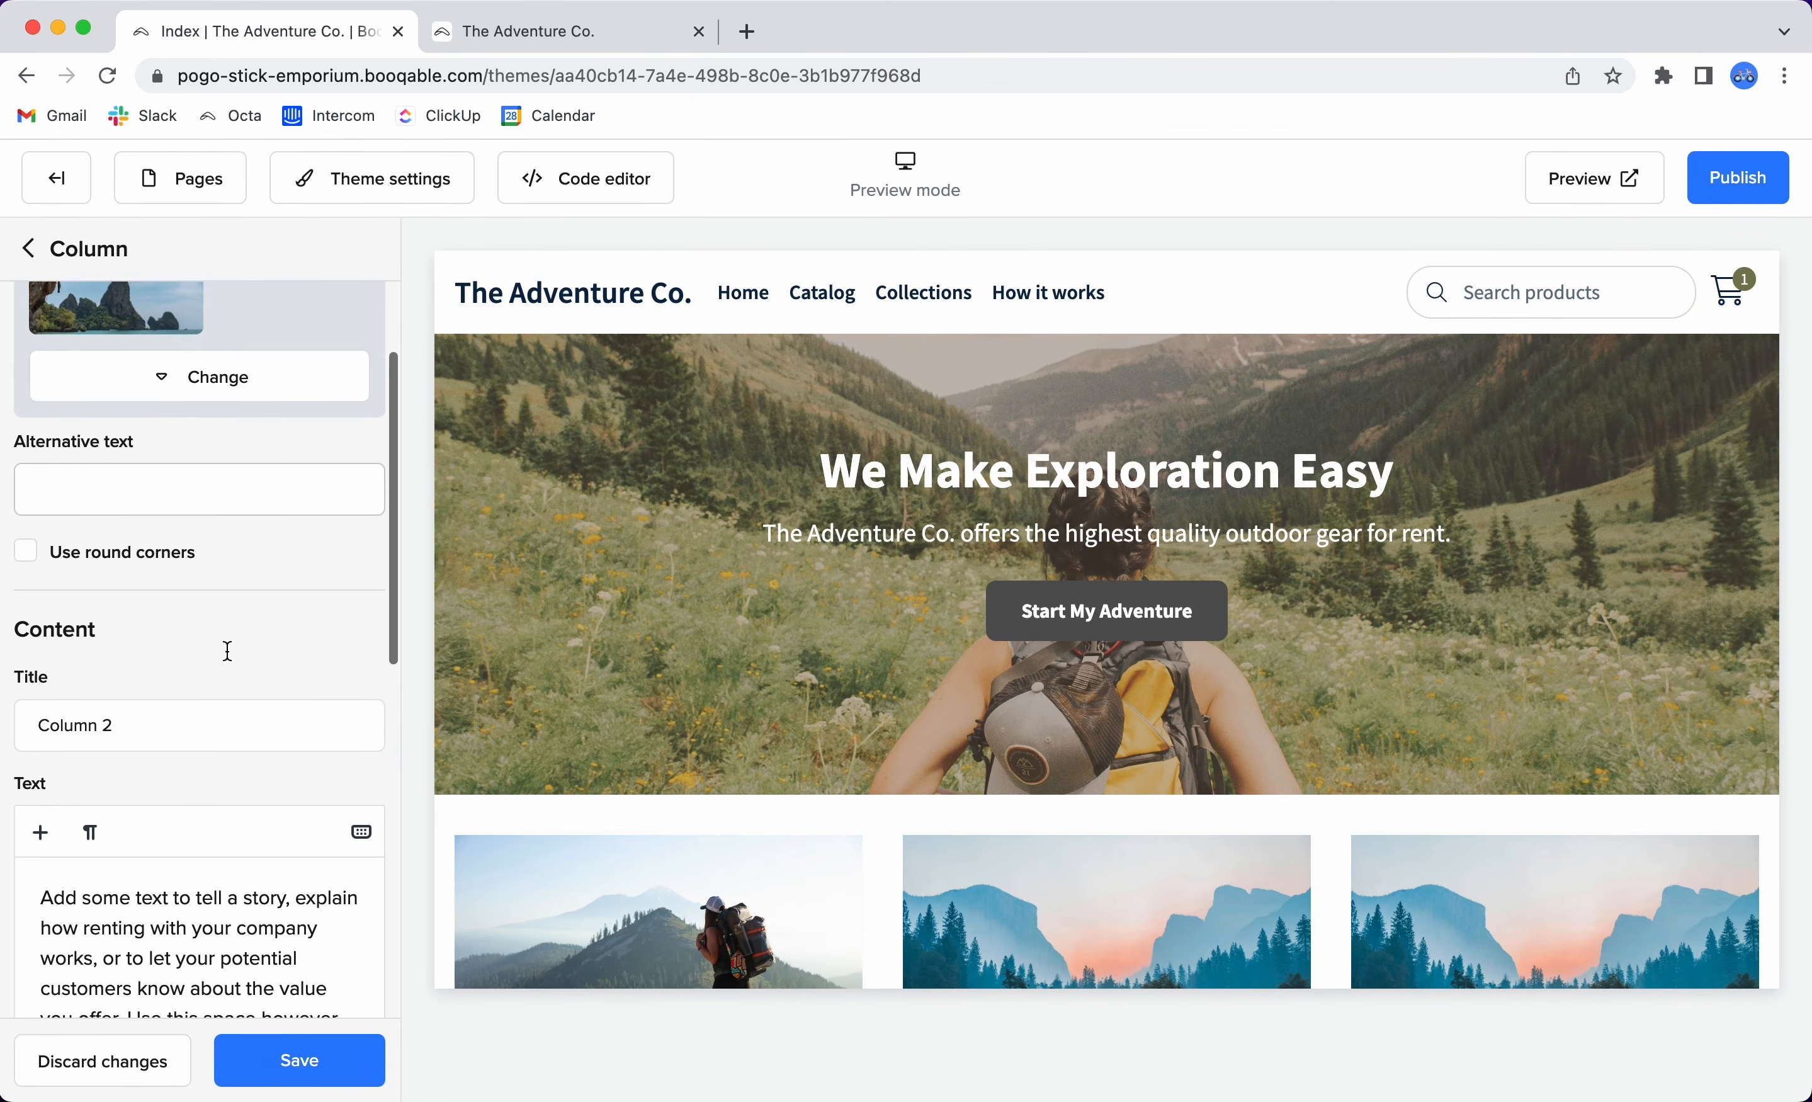
pyautogui.scroll(-2, 228, 651)
pyautogui.click(166, 449)
pyautogui.press('super+a')
pyautogui.write('Hi')
pyautogui.write('Climbing')
# Set the column text to "Your climbing gear should give you confidence to climb the most challenging routes you possibly can. We have the industry’s best gear.".
pyautogui.click(209, 652)
pyautogui.press('super+a')
pyautogui.write('Your climbing gear should give you confidence to climb the most challenging routes you possibly can. We have the industry’s best gear.')
pyautogui.scroll(-2, 239, 709)
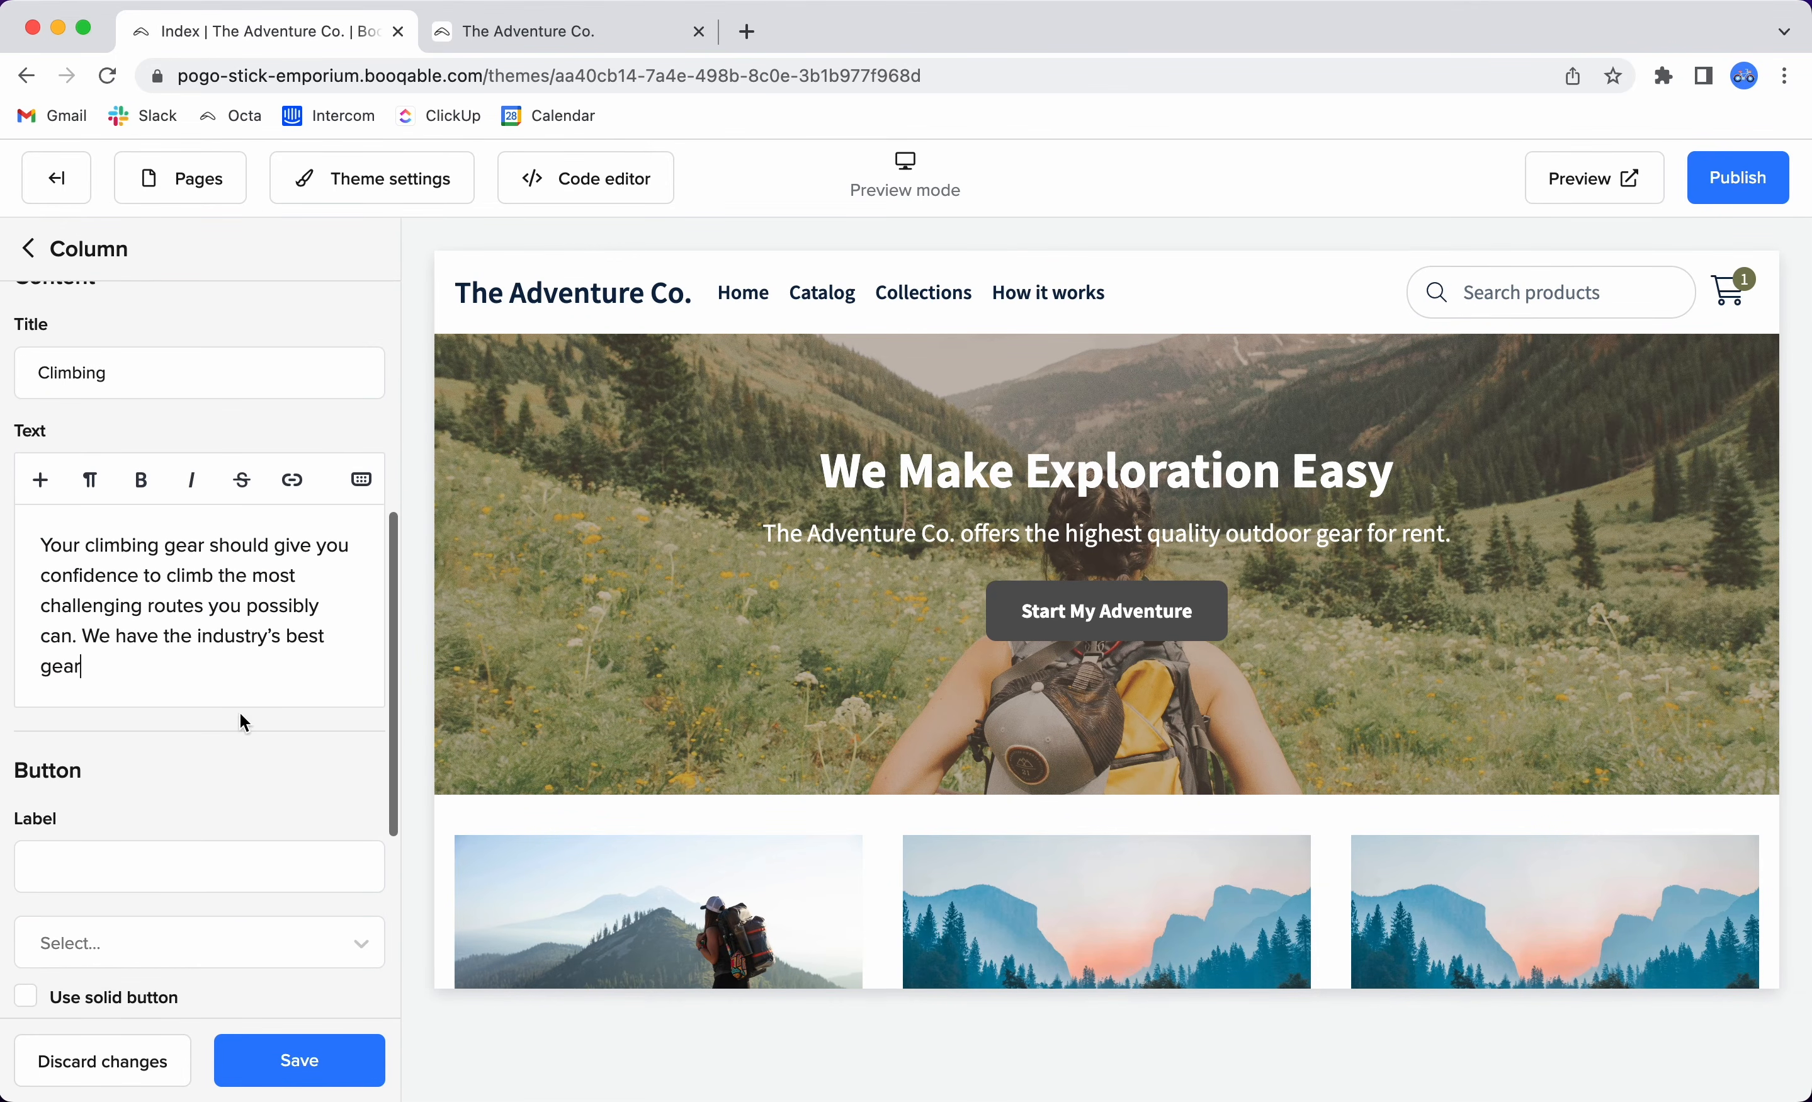
# Give the Climbing column a "View Climbing Gear" button linked to the Climbing collection, save it and return to the home page's section list.
pyautogui.scroll(-2, 249, 746)
pyautogui.click(217, 729)
pyautogui.write('View Climbing ')
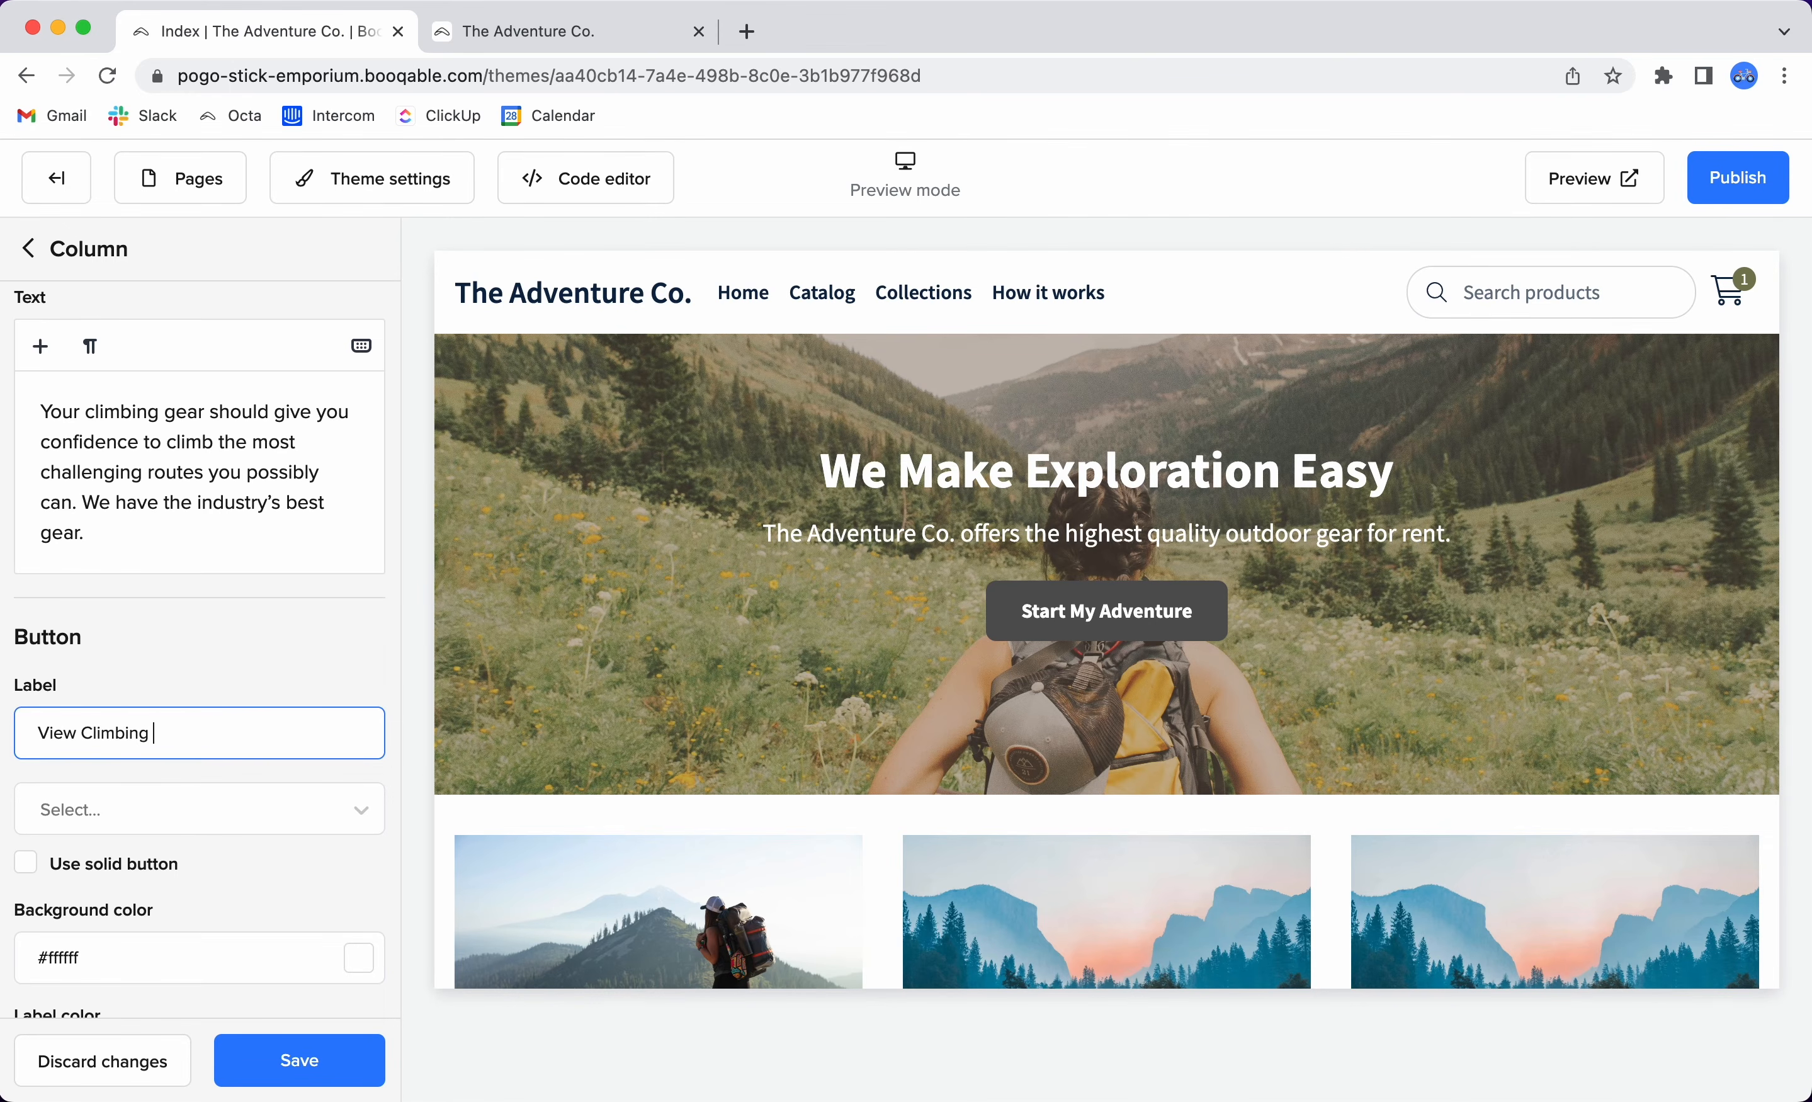
pyautogui.write('Gear')
pyautogui.scroll(-1, 205, 653)
pyautogui.click(199, 735)
pyautogui.click(373, 874)
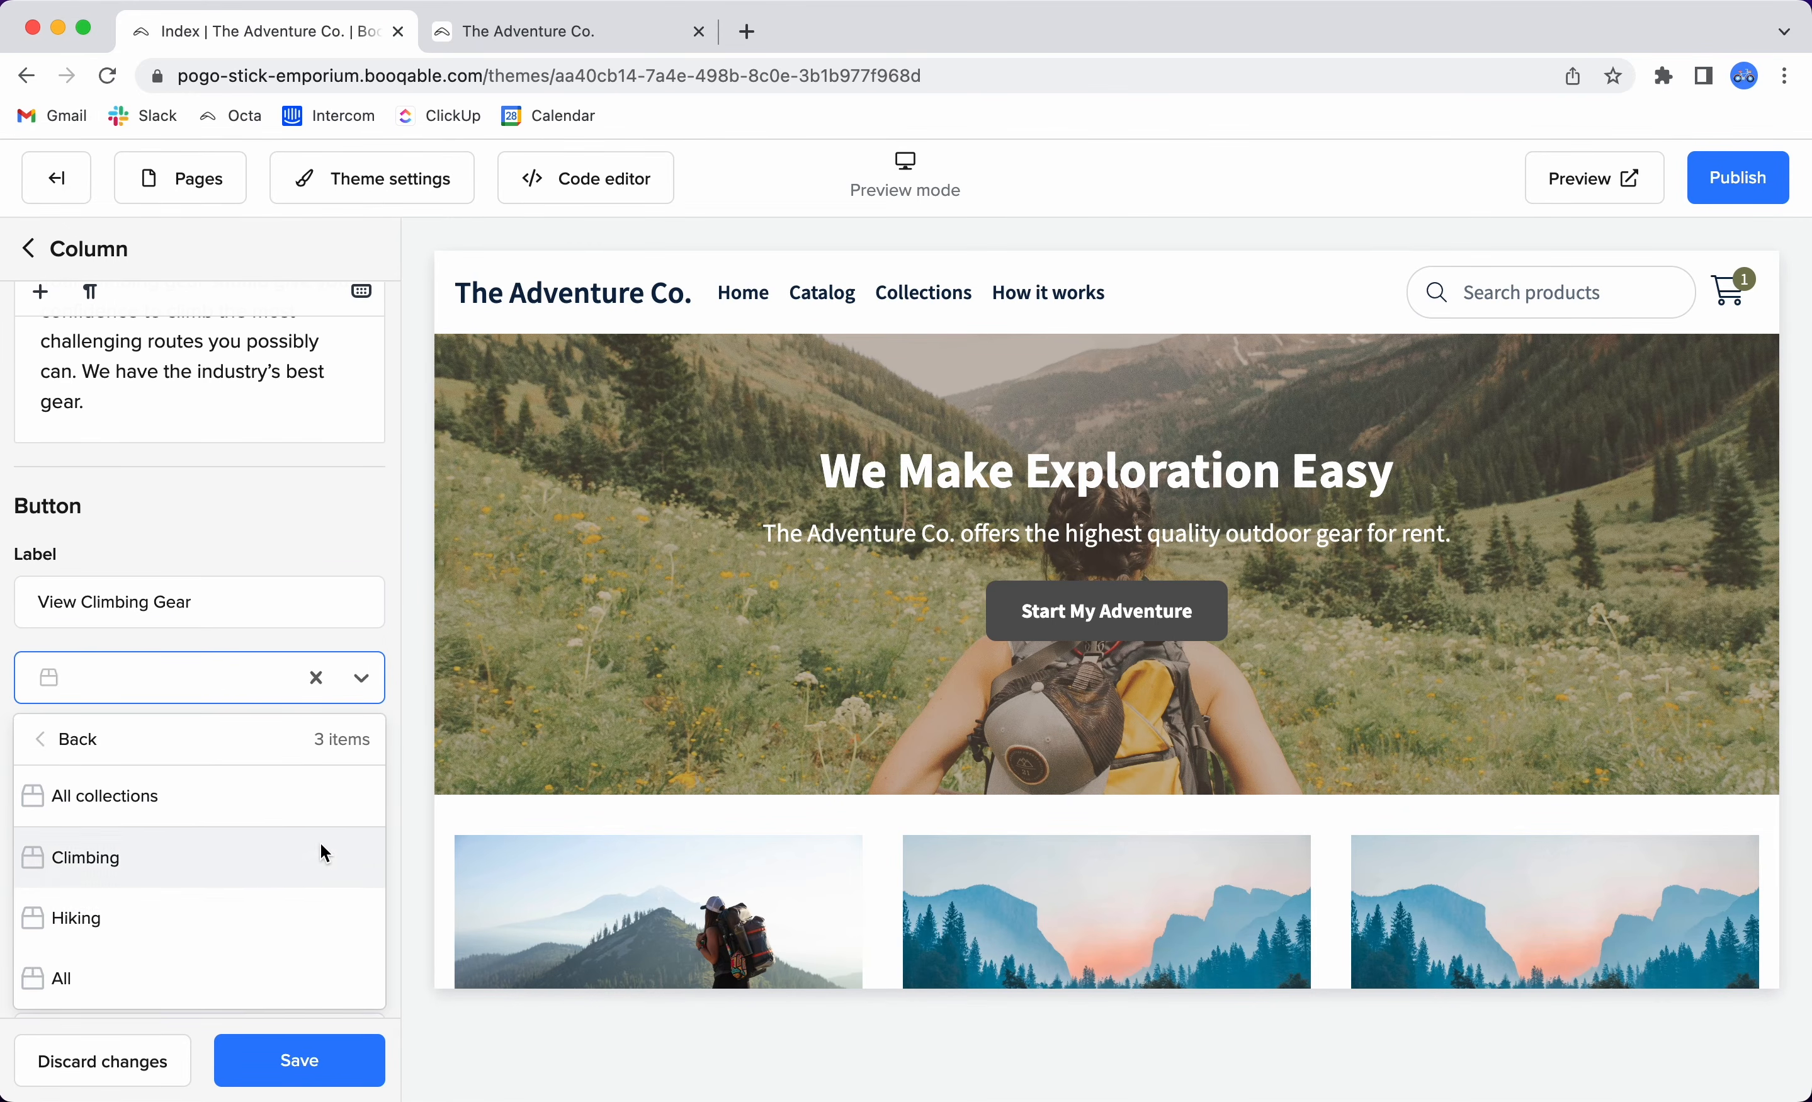
pyautogui.click(215, 870)
pyautogui.scroll(-2, 323, 853)
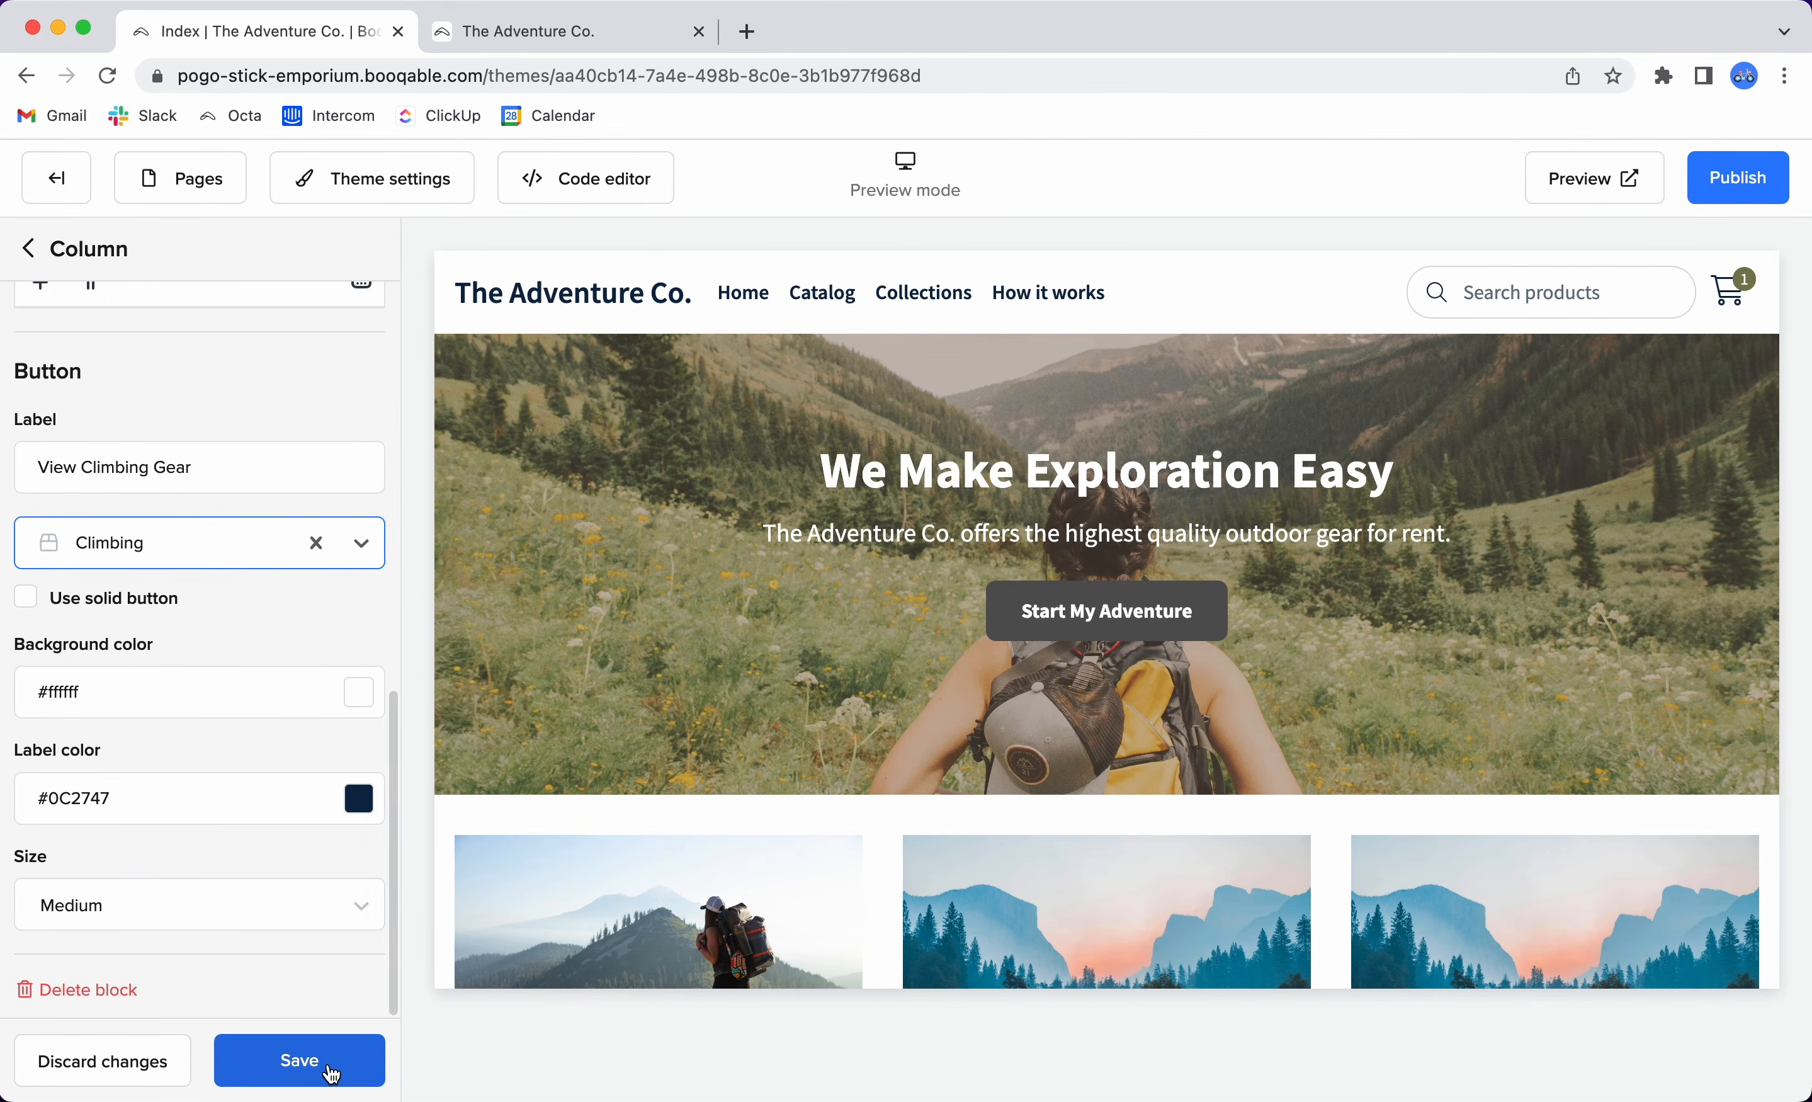
pyautogui.click(330, 1070)
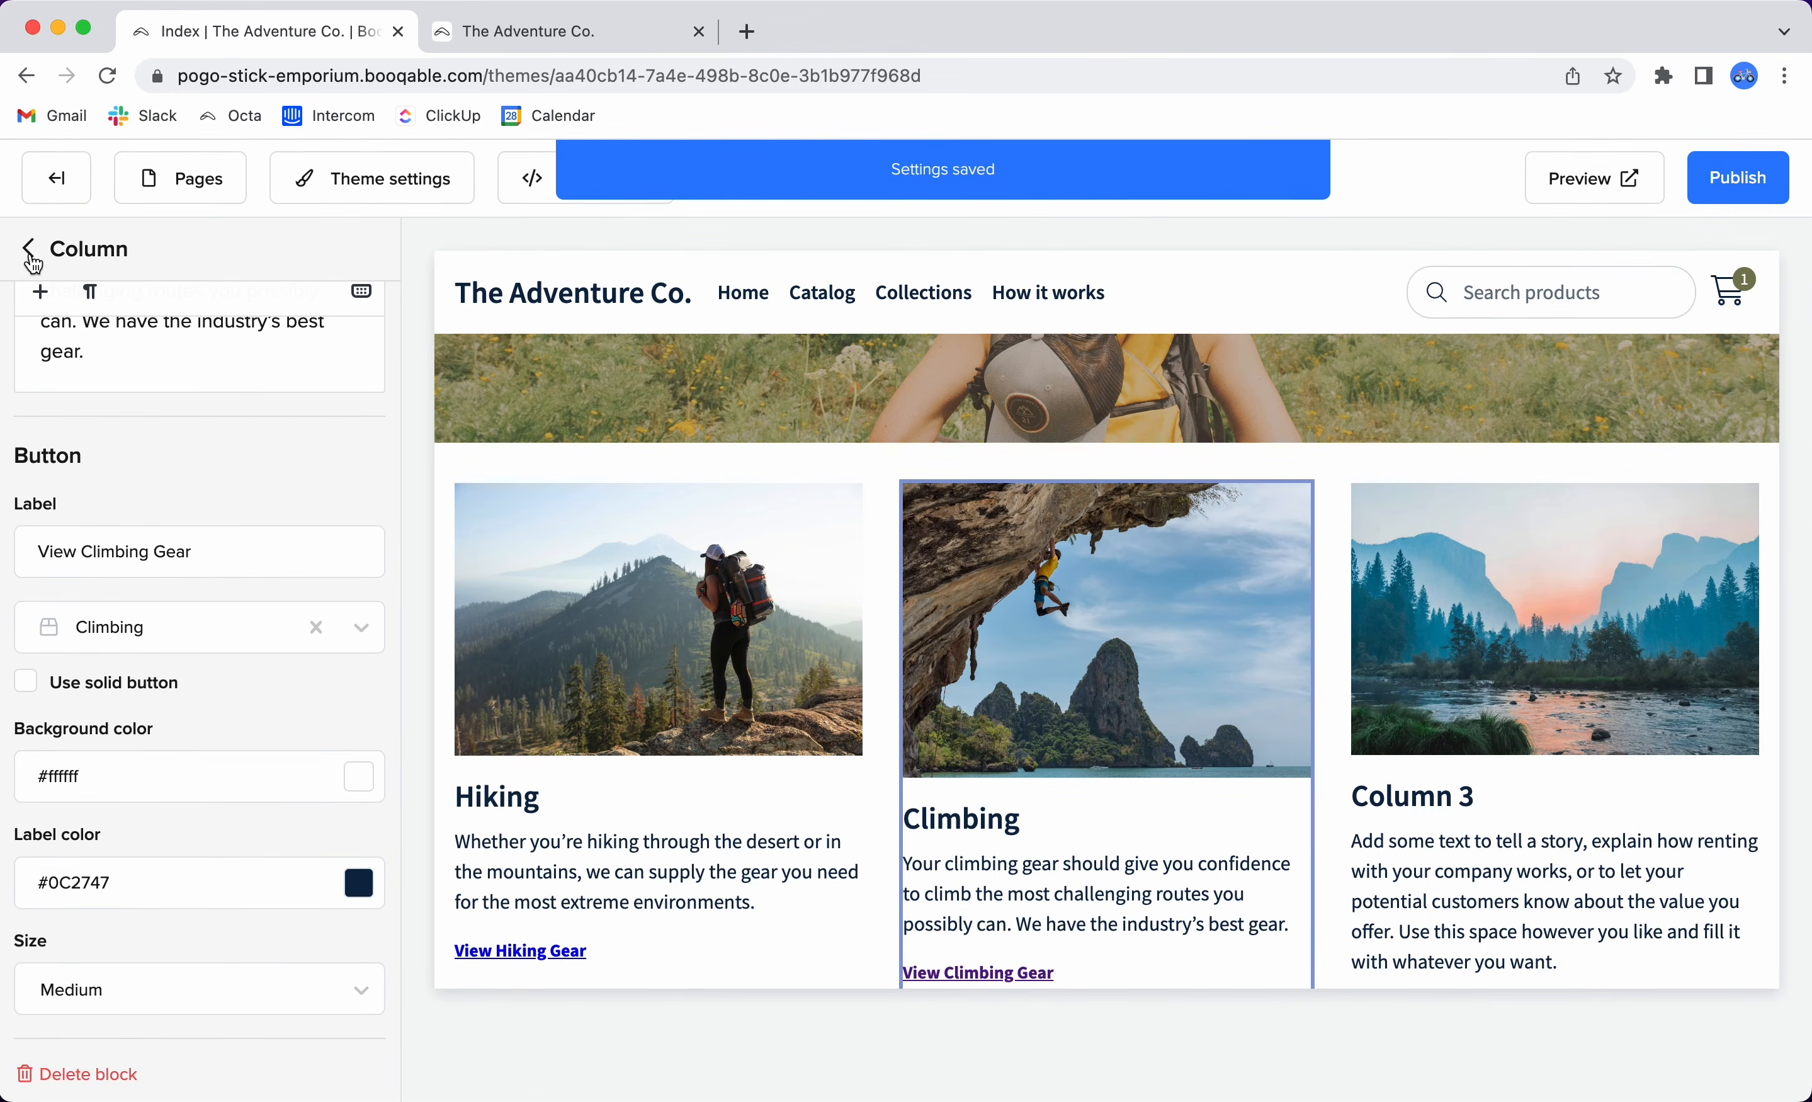
pyautogui.click(31, 256)
pyautogui.moveTo(266, 648)
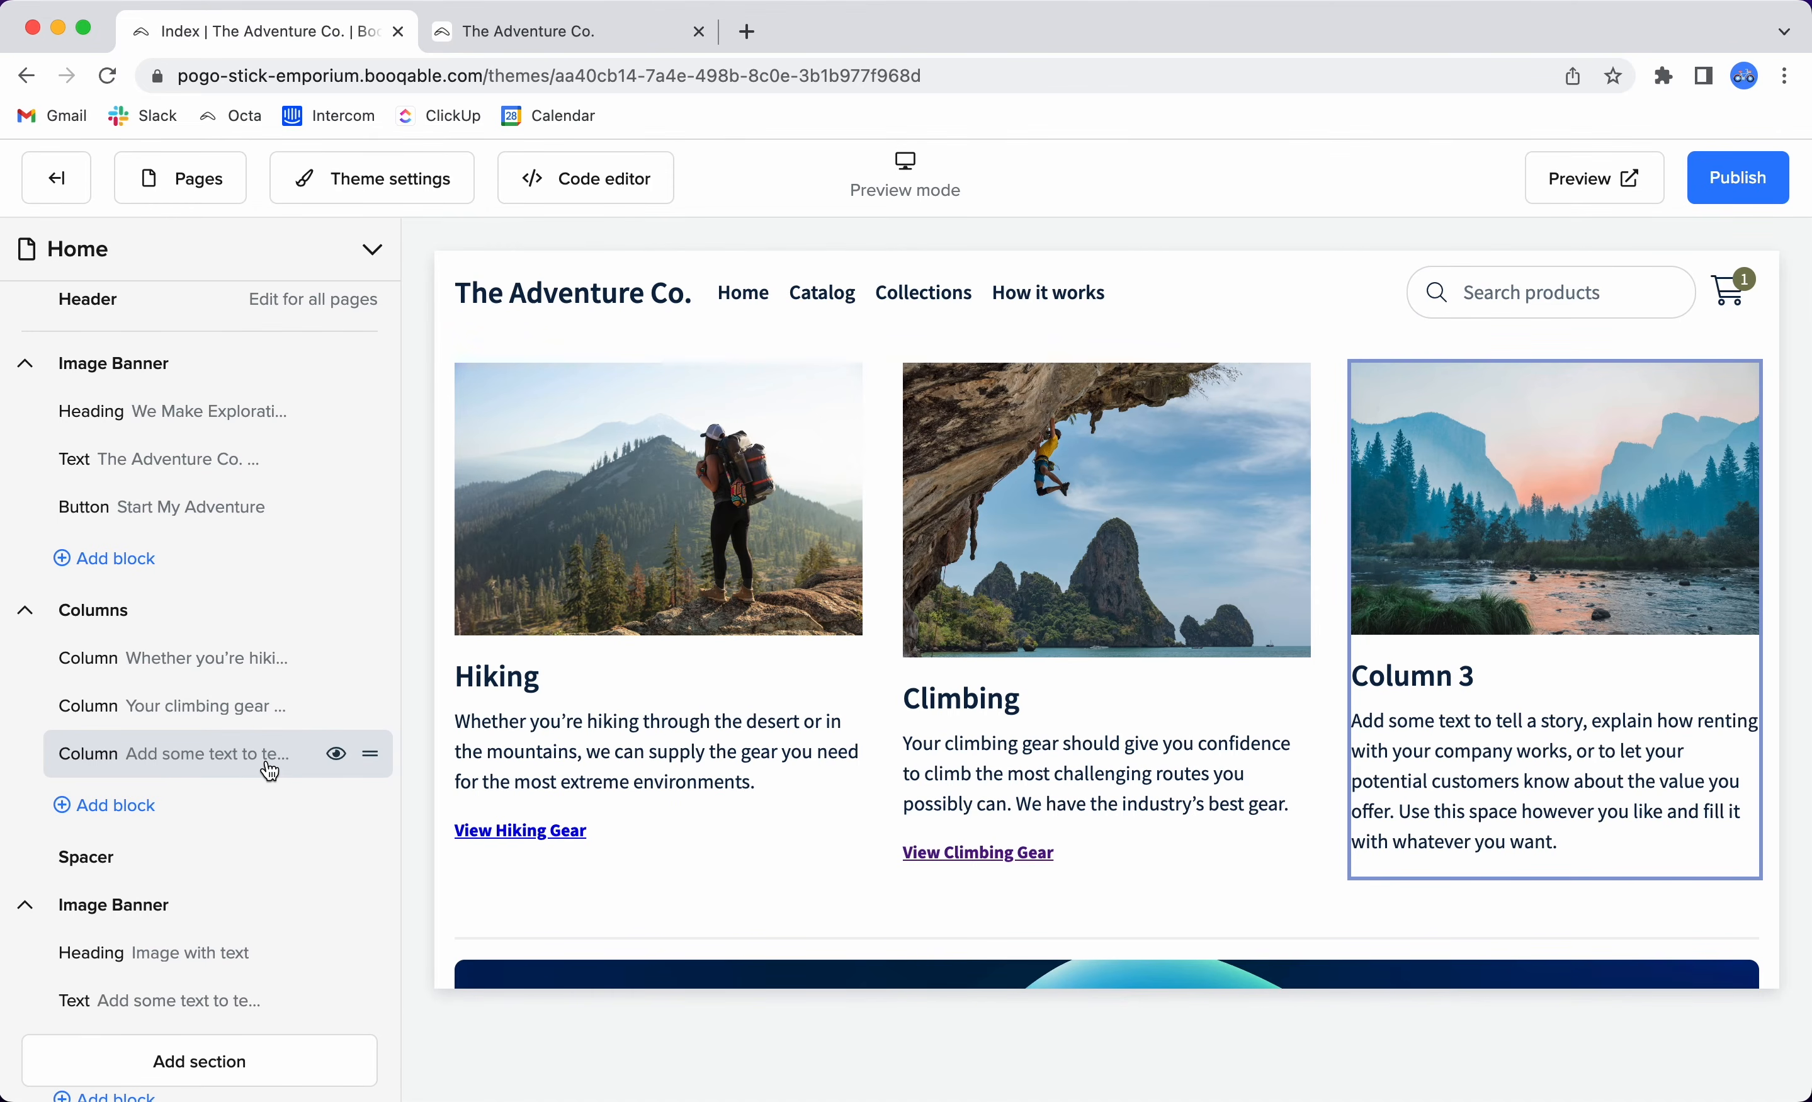
# Set the Columns section to 2 columns per row, save it and check the layout in the preview.
pyautogui.click(112, 613)
pyautogui.doubleClick(150, 356)
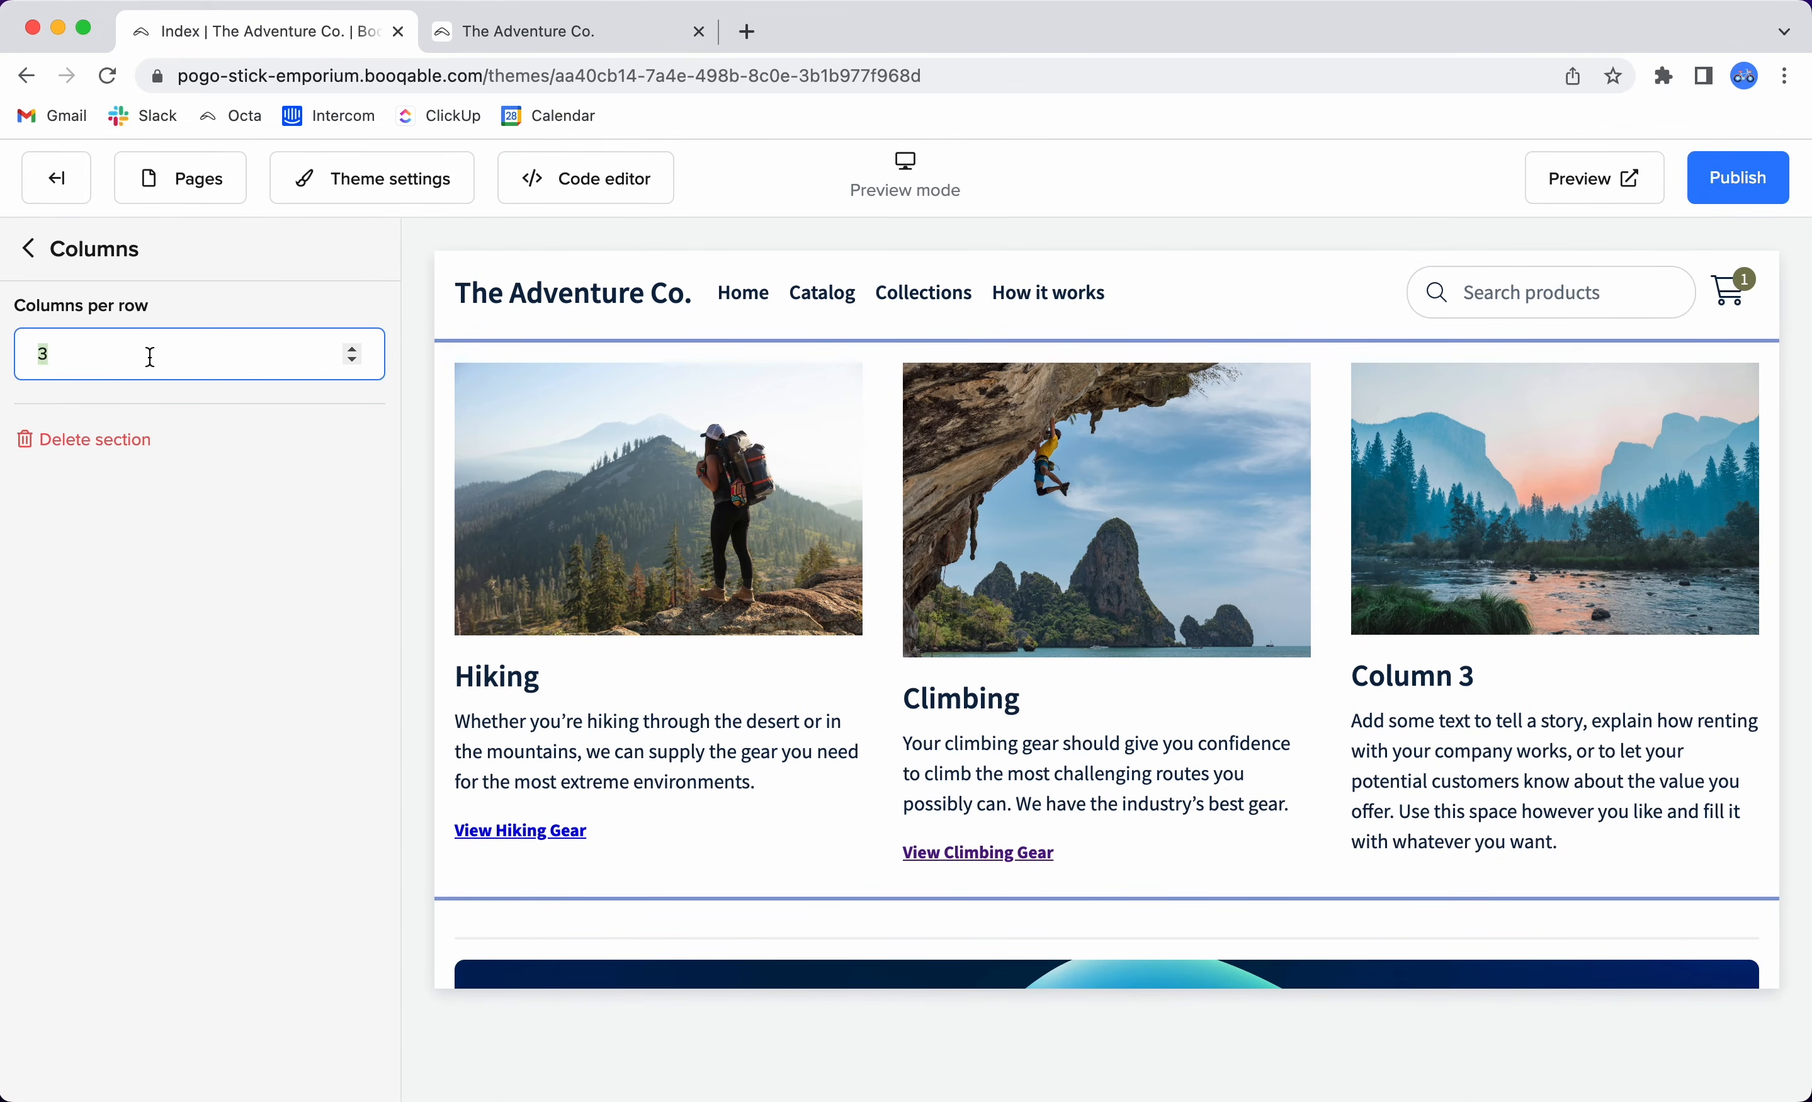
pyautogui.click(360, 362)
pyautogui.click(340, 1060)
pyautogui.scroll(-6, 912, 782)
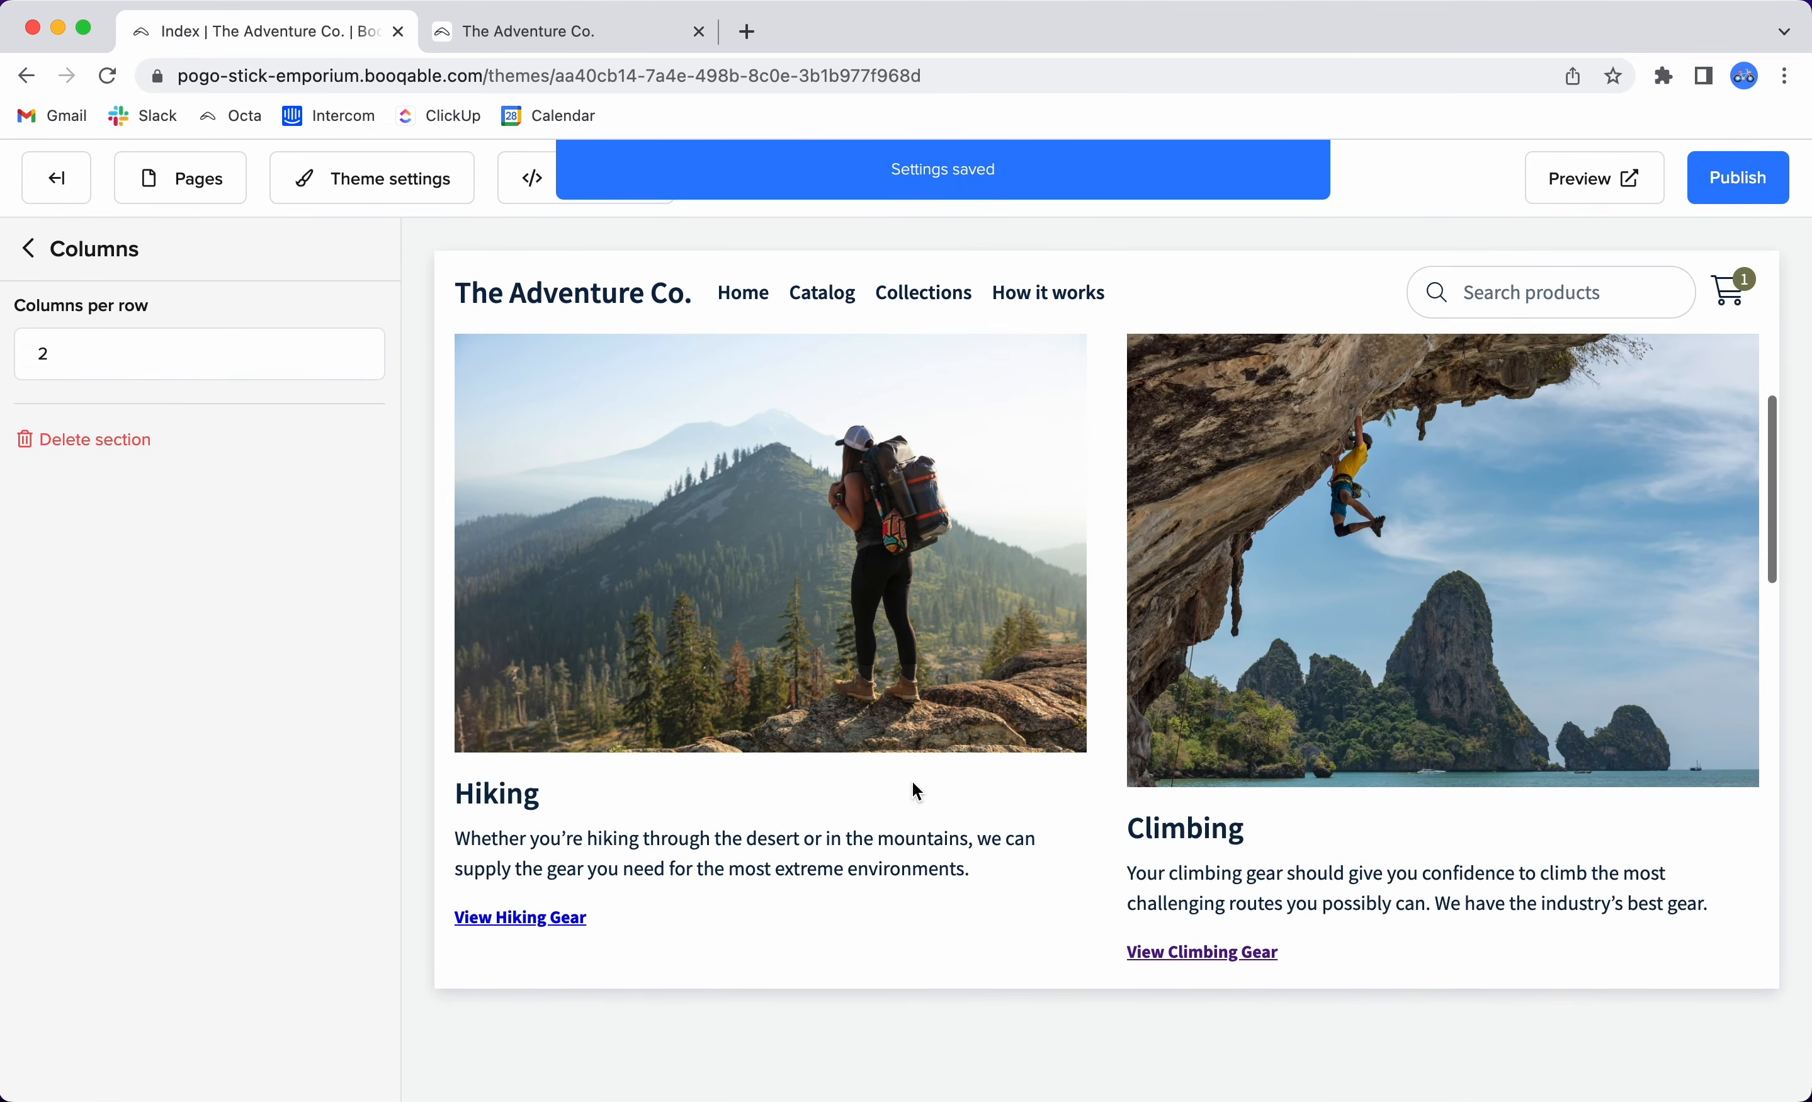
pyautogui.scroll(1, 912, 782)
pyautogui.scroll(-4, 830, 827)
pyautogui.scroll(-3, 830, 827)
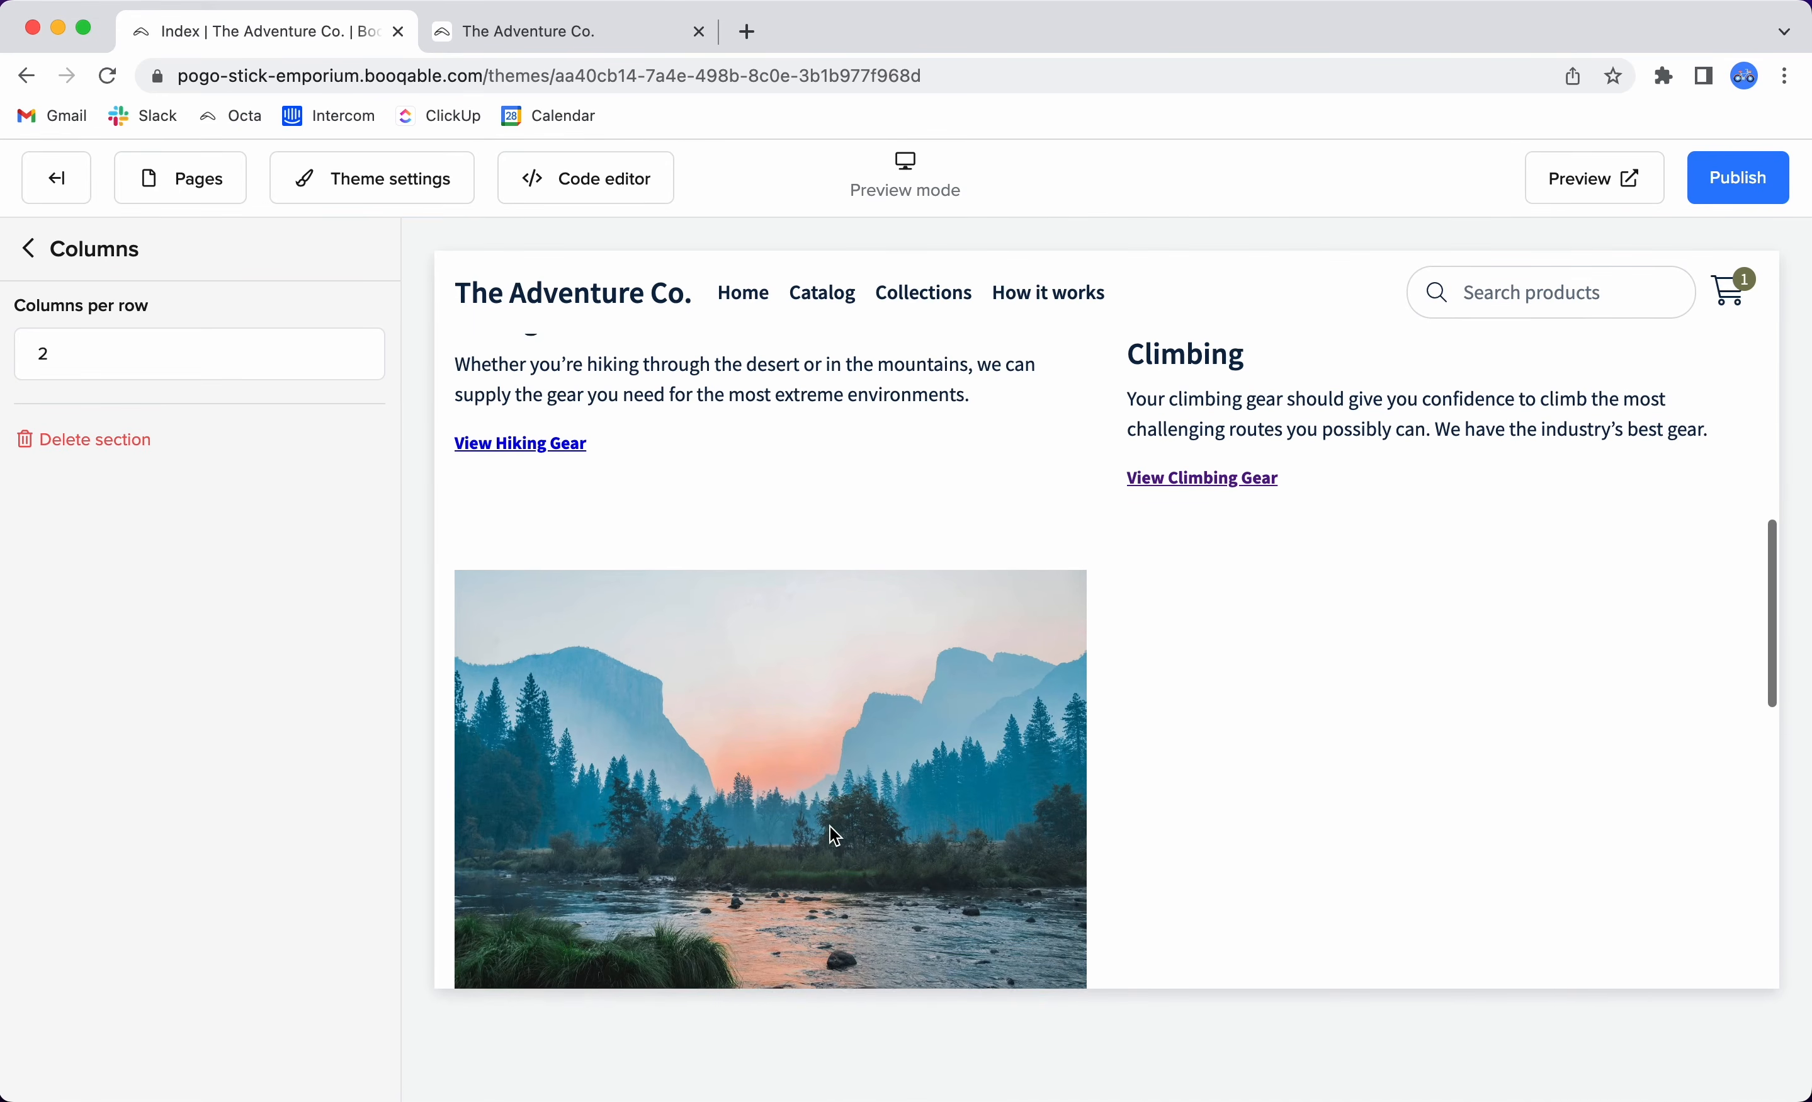
pyautogui.scroll(1, 830, 827)
# Delete the third column block, the one with placeholder text, from the Columns section.
pyautogui.click(33, 249)
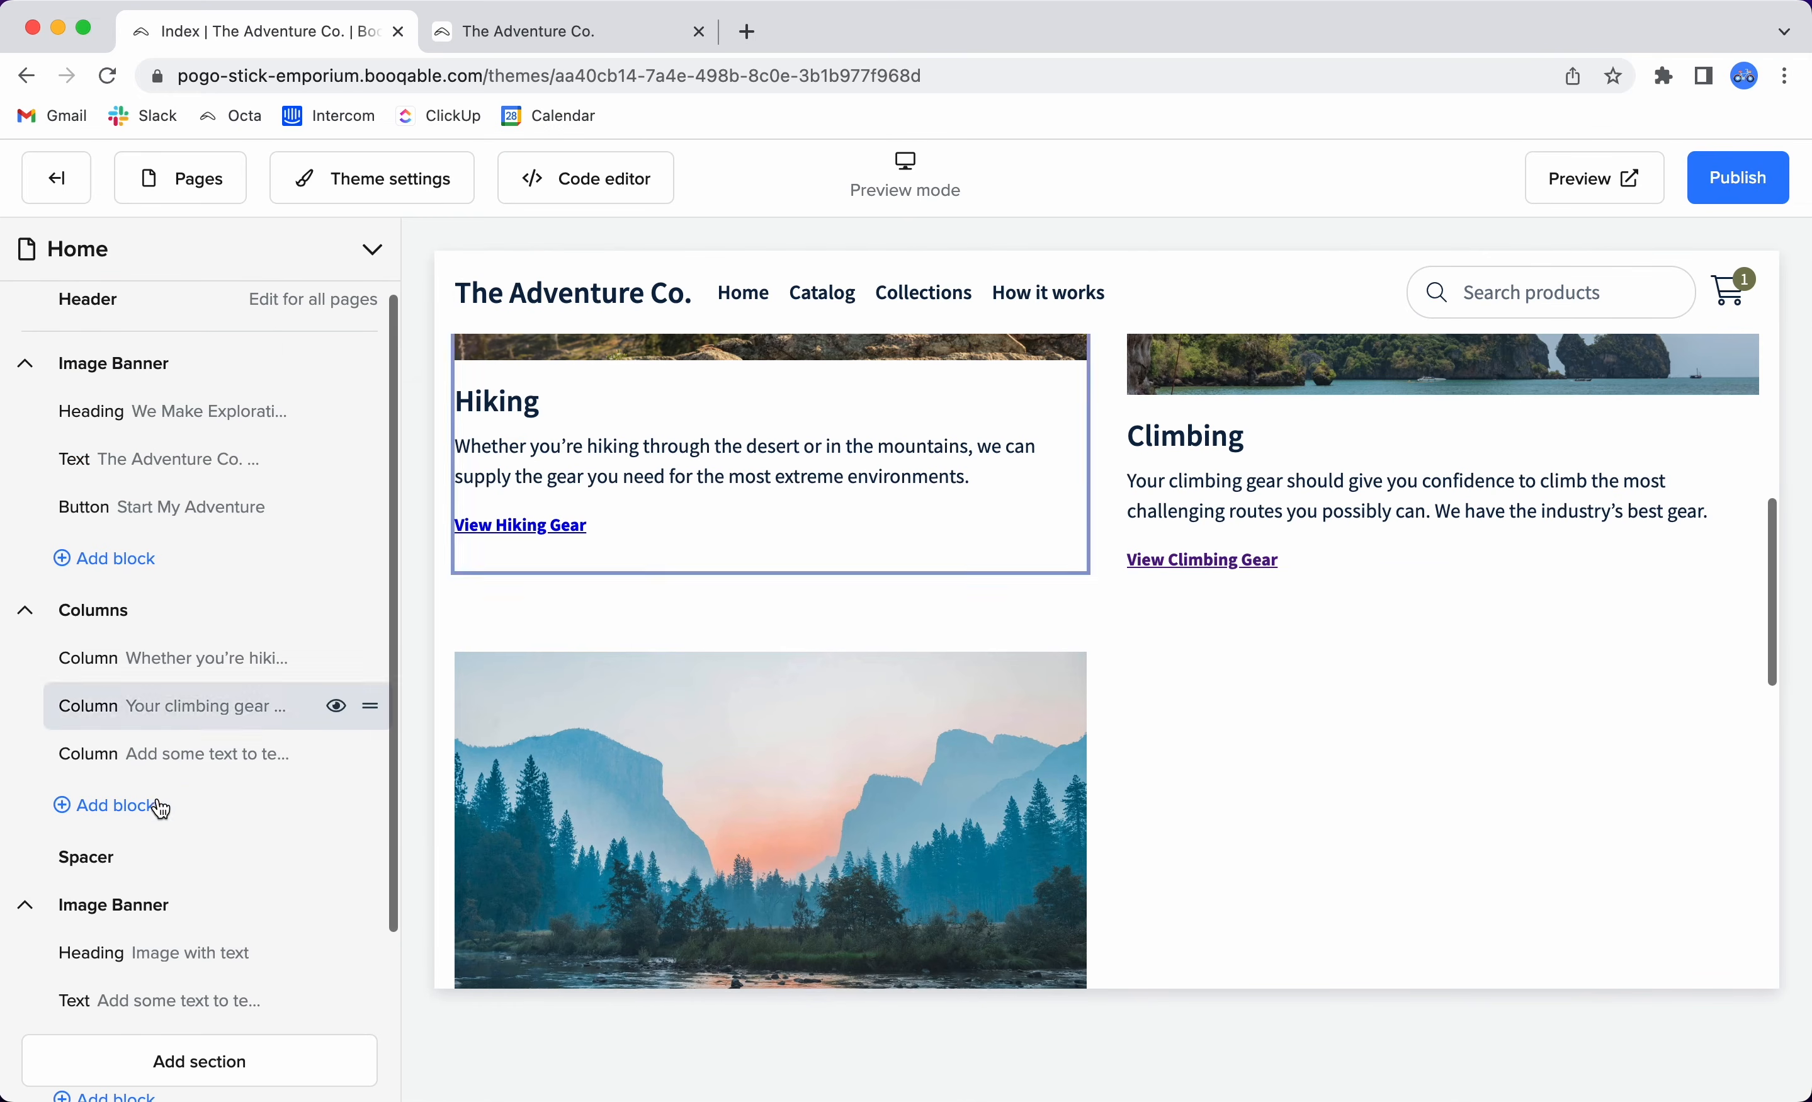
pyautogui.click(220, 758)
pyautogui.scroll(-8, 223, 776)
pyautogui.scroll(-2, 212, 598)
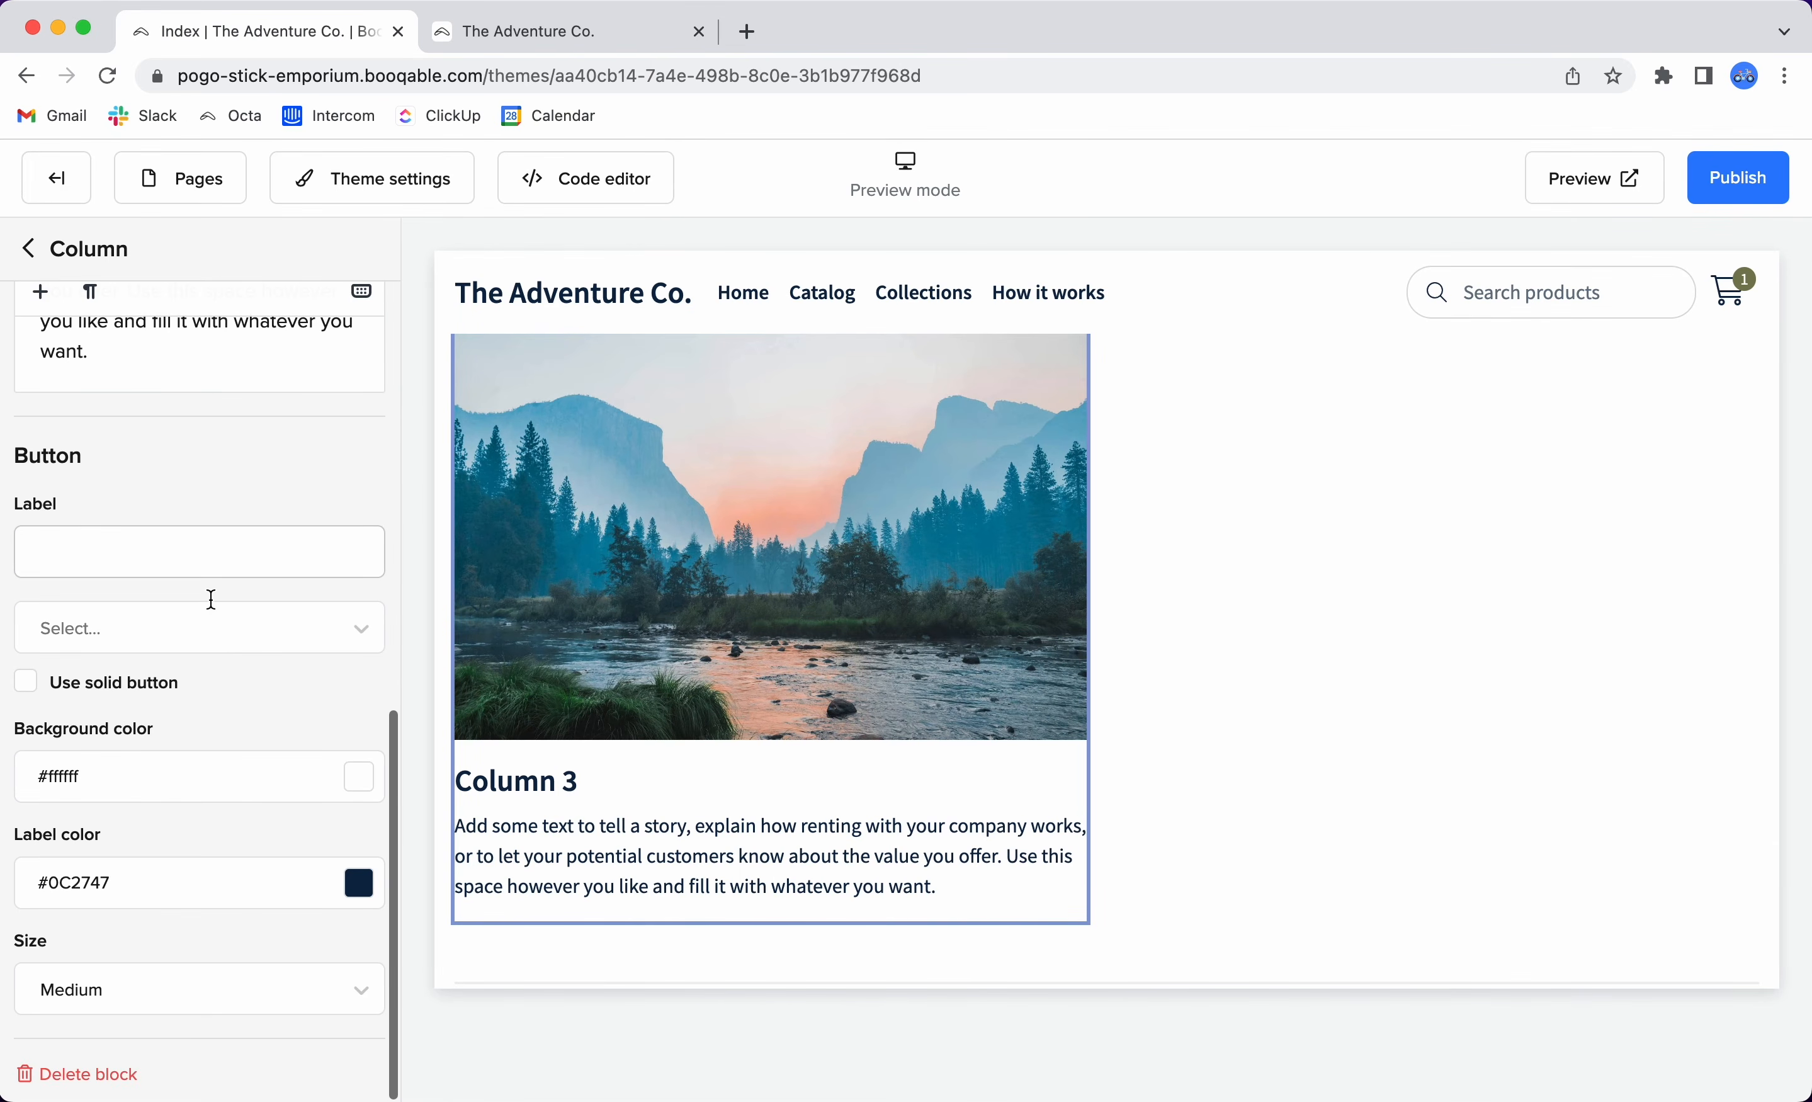
pyautogui.click(122, 1085)
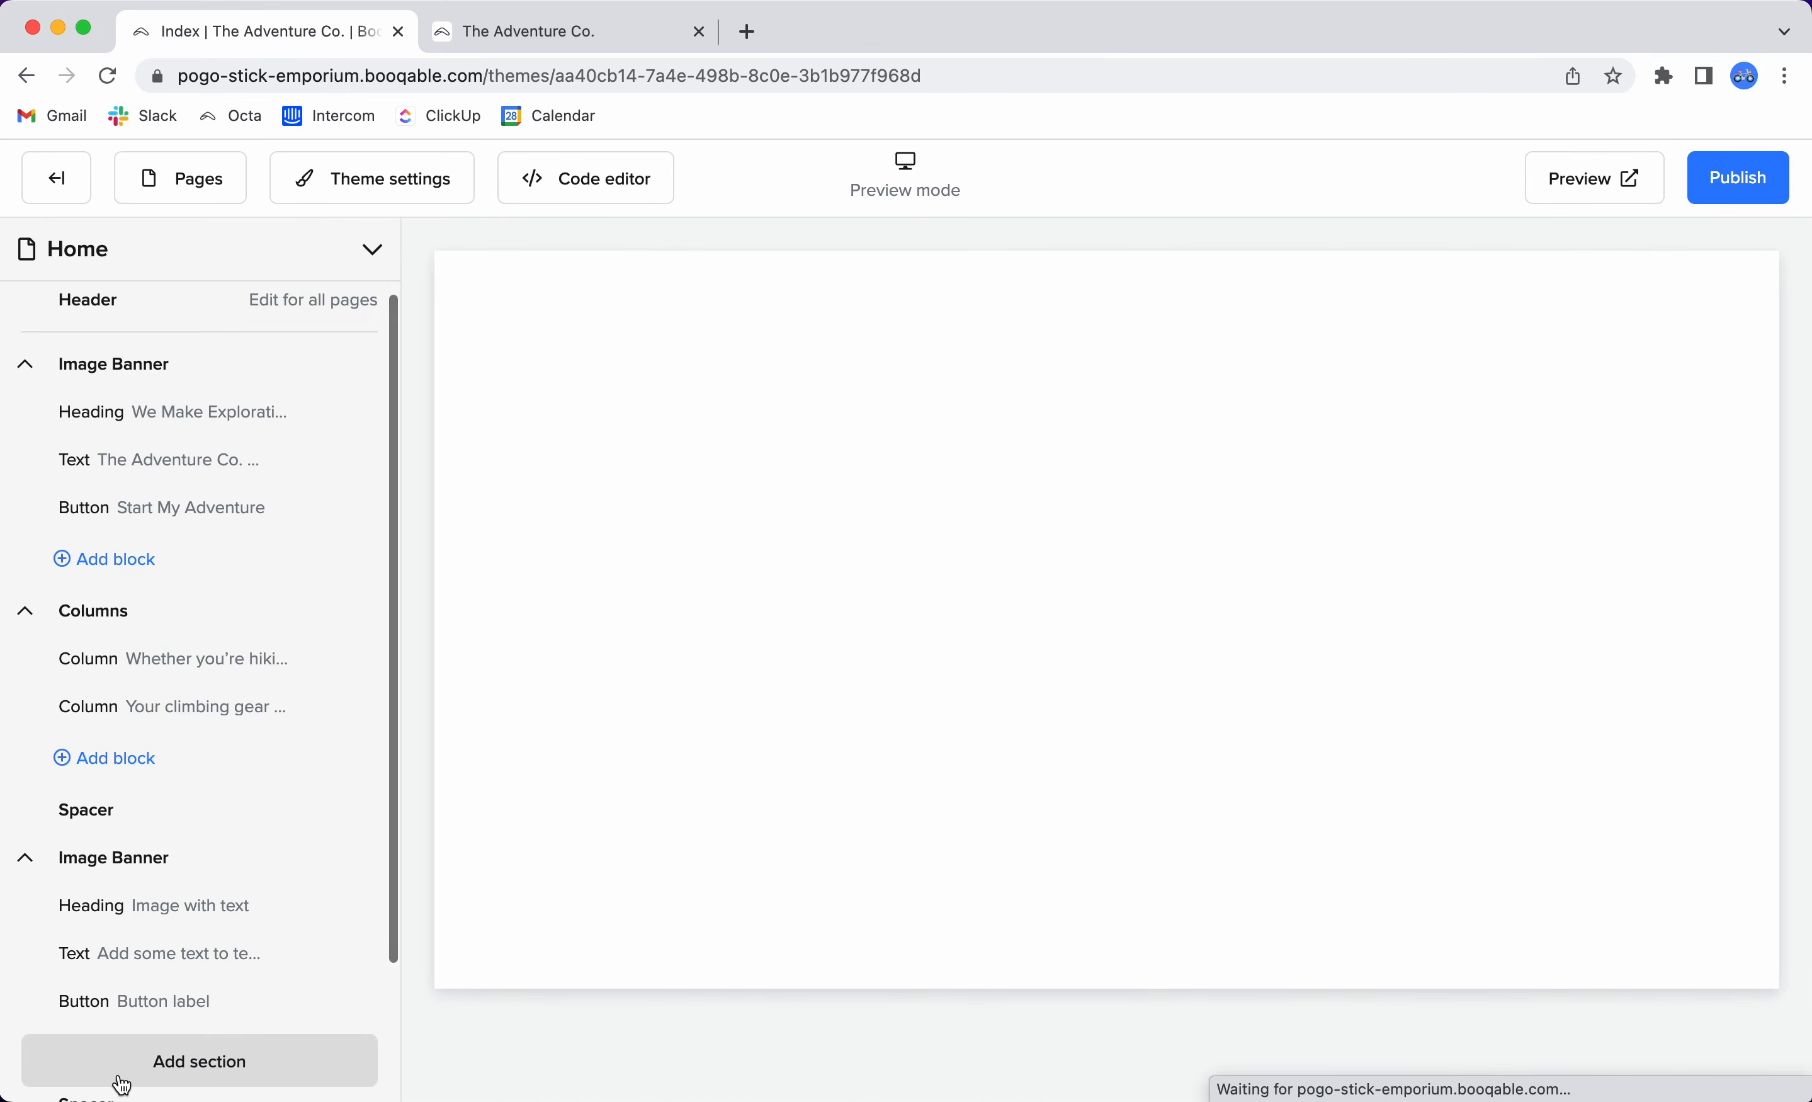
# Add a Products section at the end of the home page and open its settings.
pyautogui.scroll(15, 1137, 595)
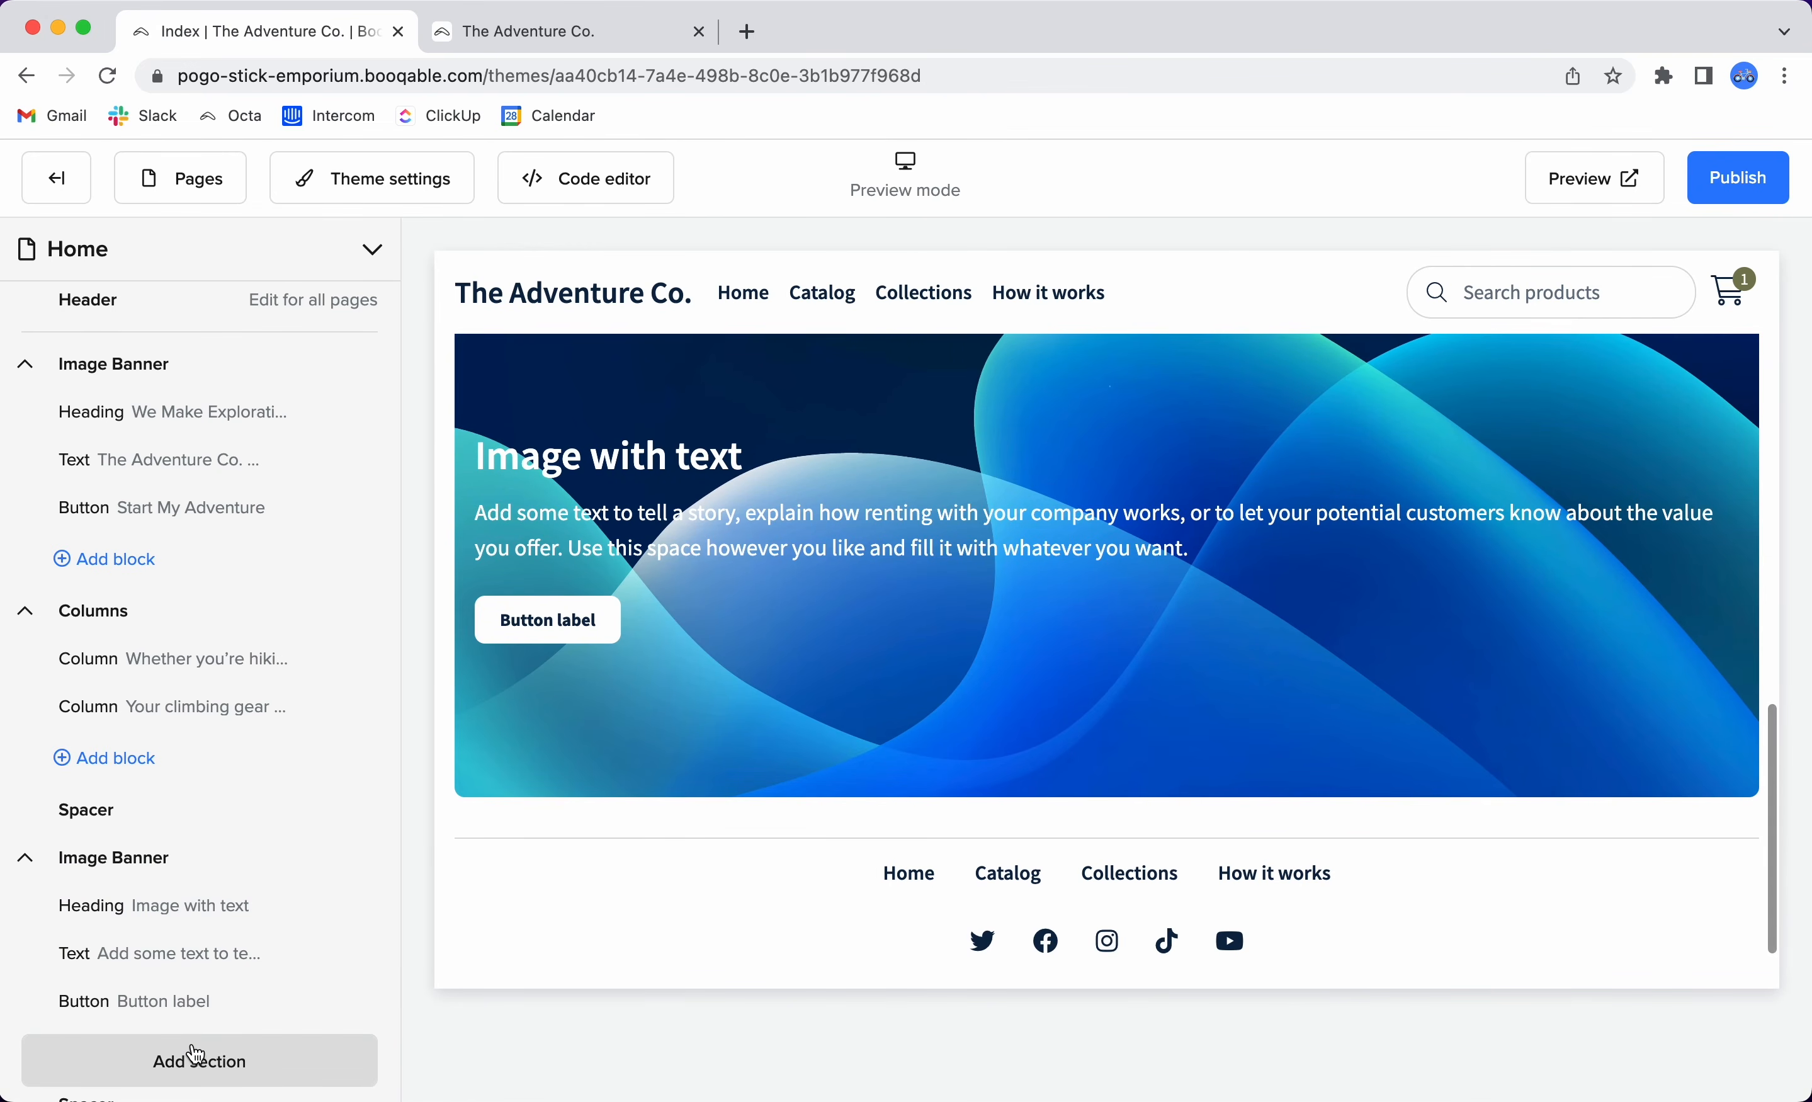
pyautogui.scroll(-3, 190, 1040)
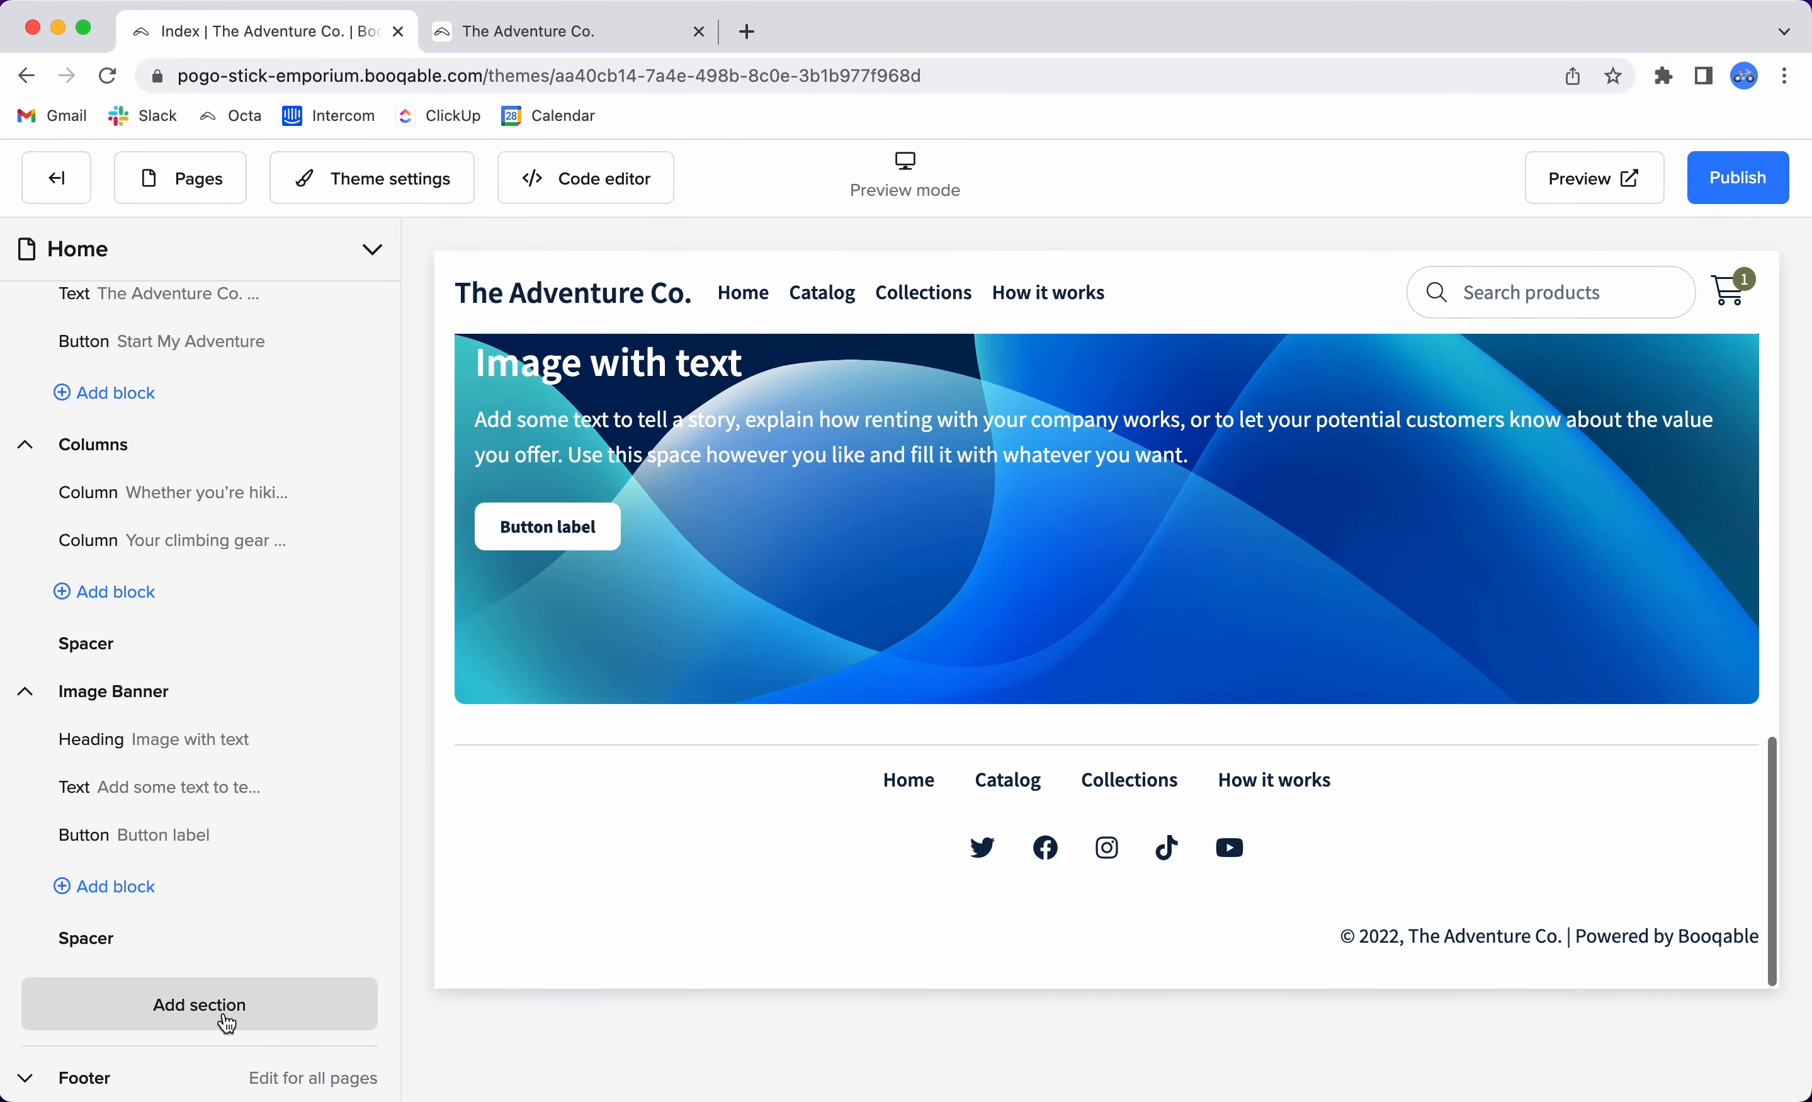
pyautogui.click(141, 1014)
pyautogui.click(212, 1010)
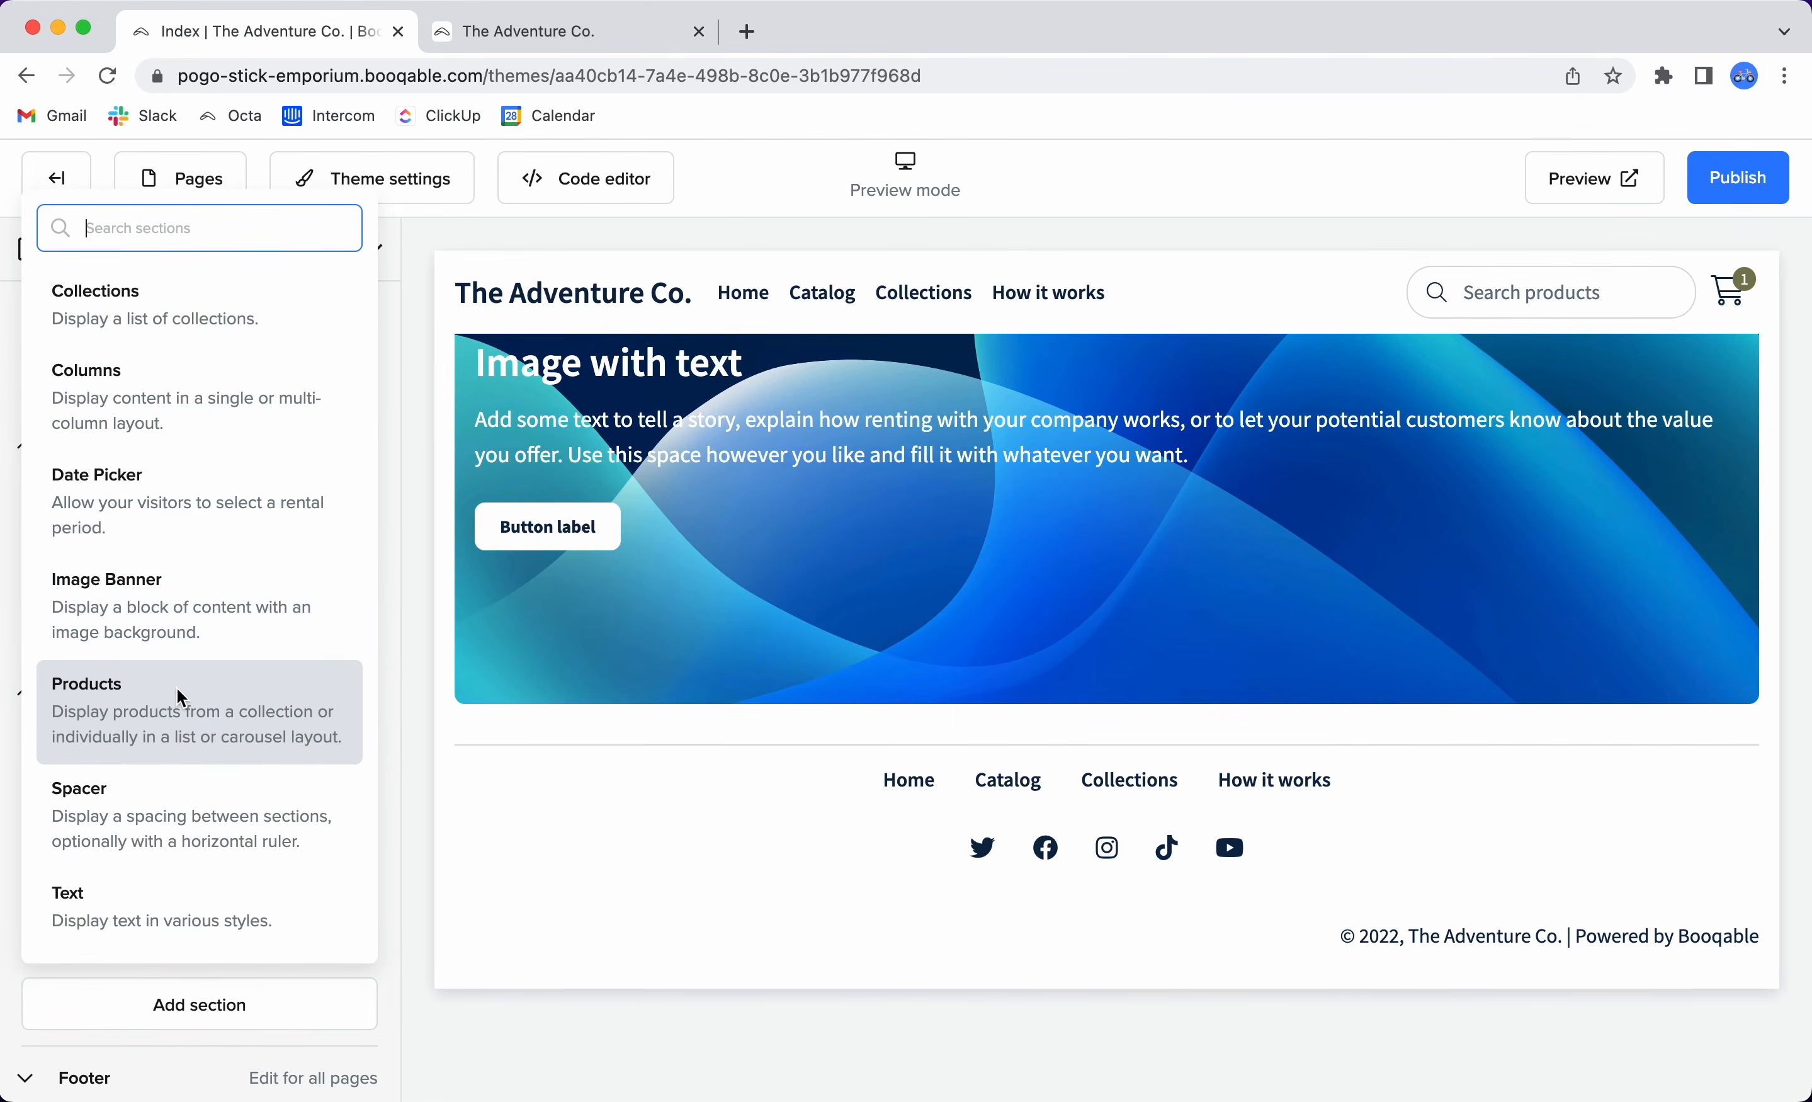
pyautogui.click(117, 714)
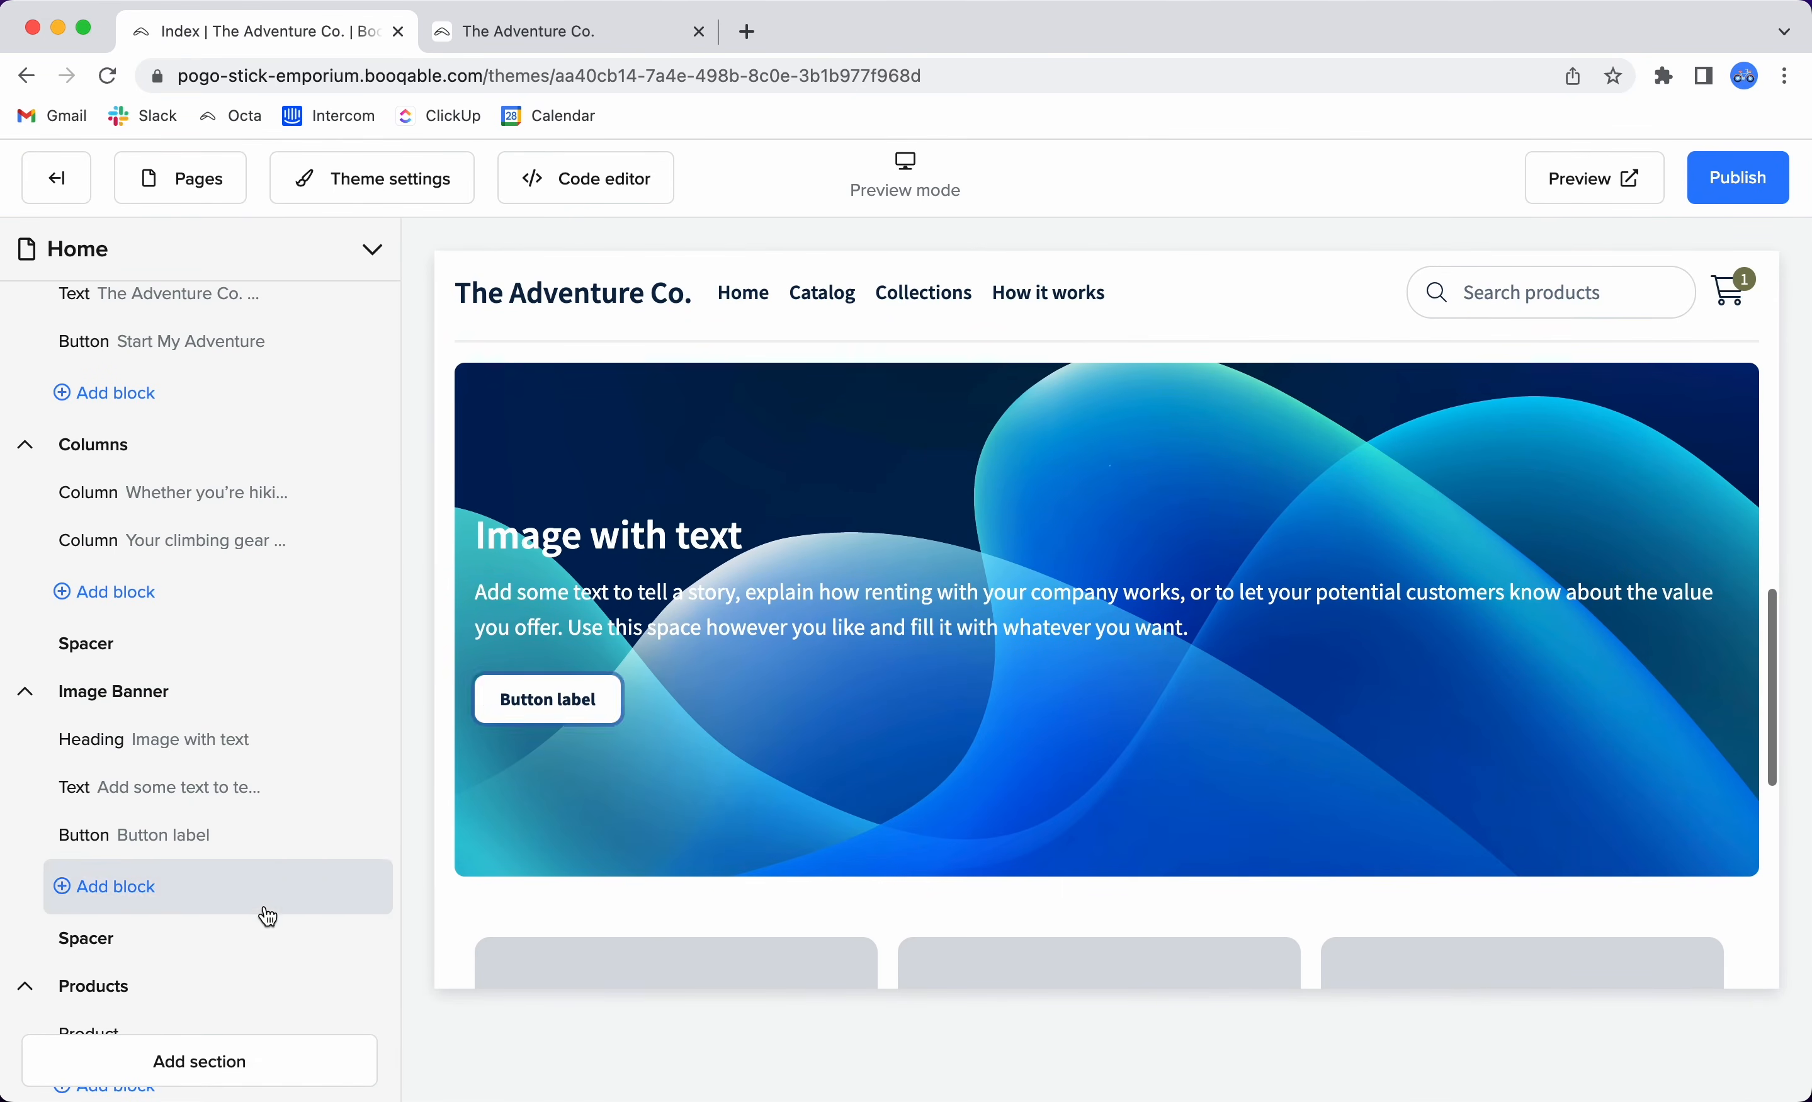
pyautogui.scroll(-2, 270, 906)
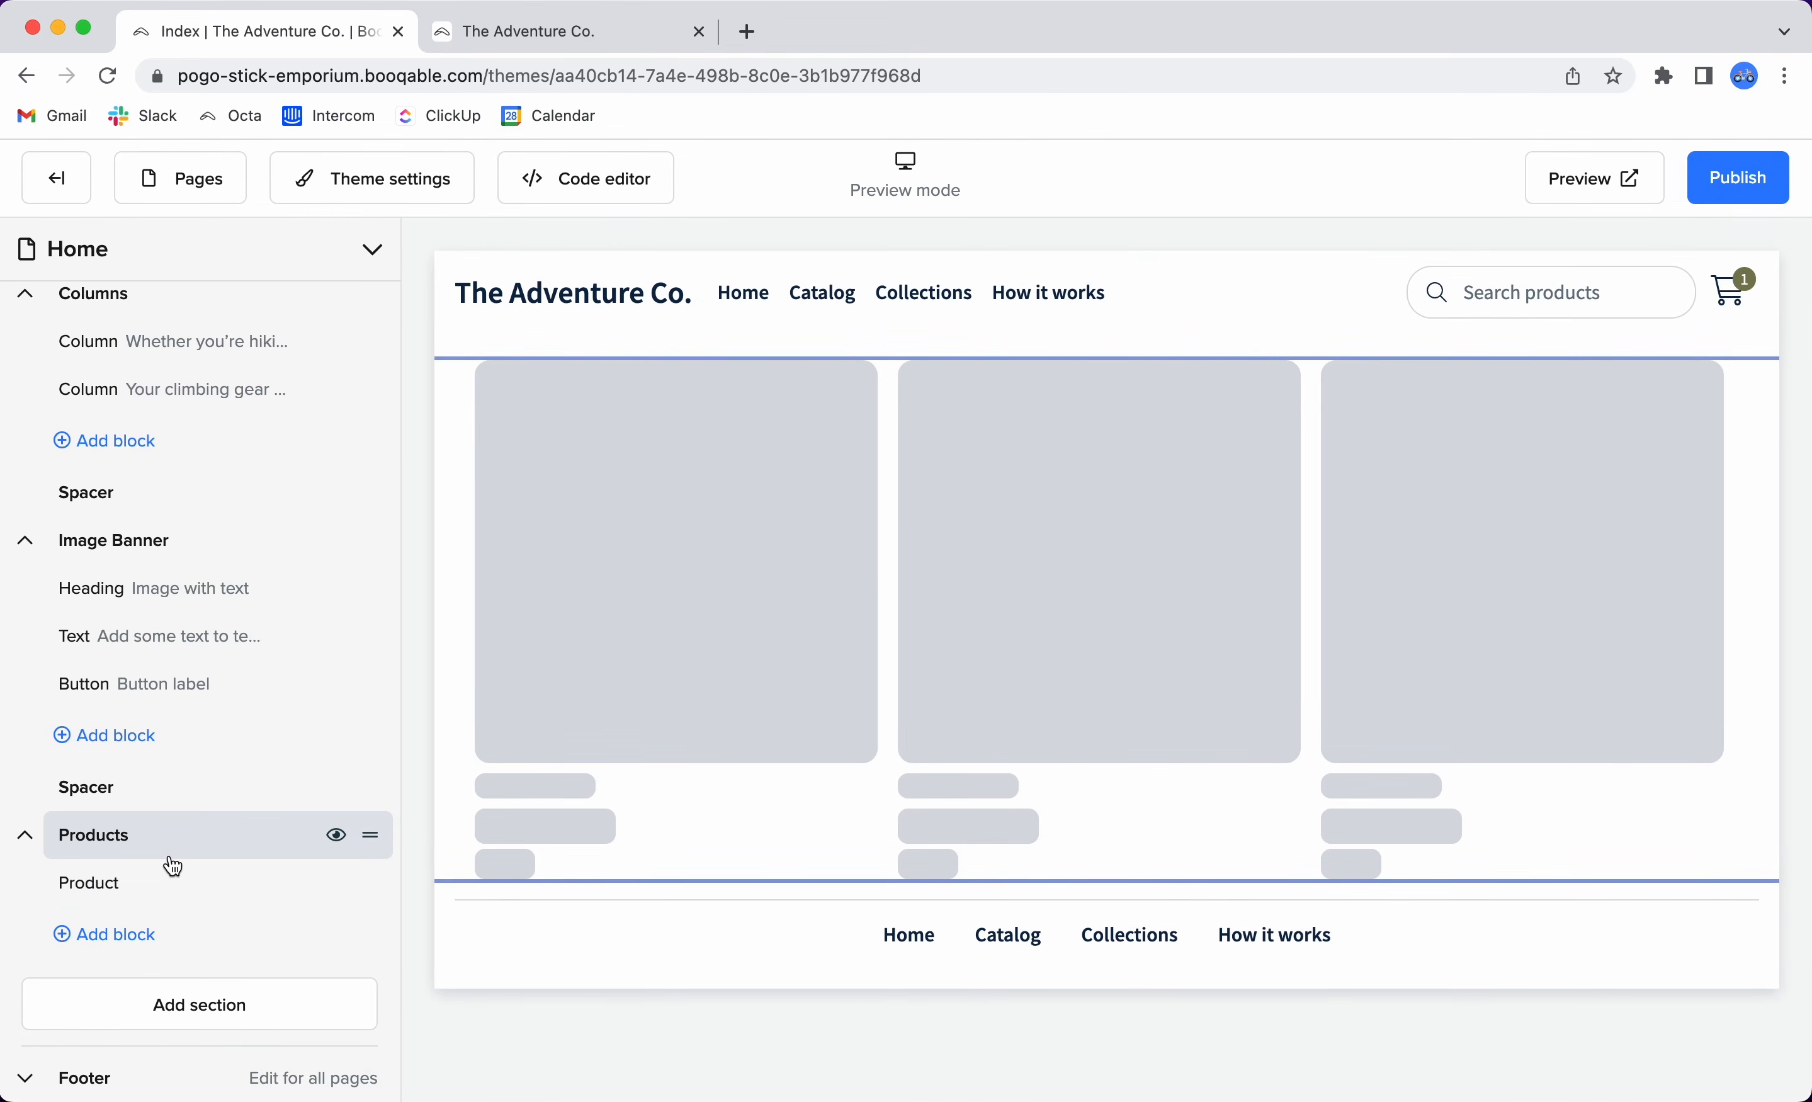
pyautogui.click(128, 846)
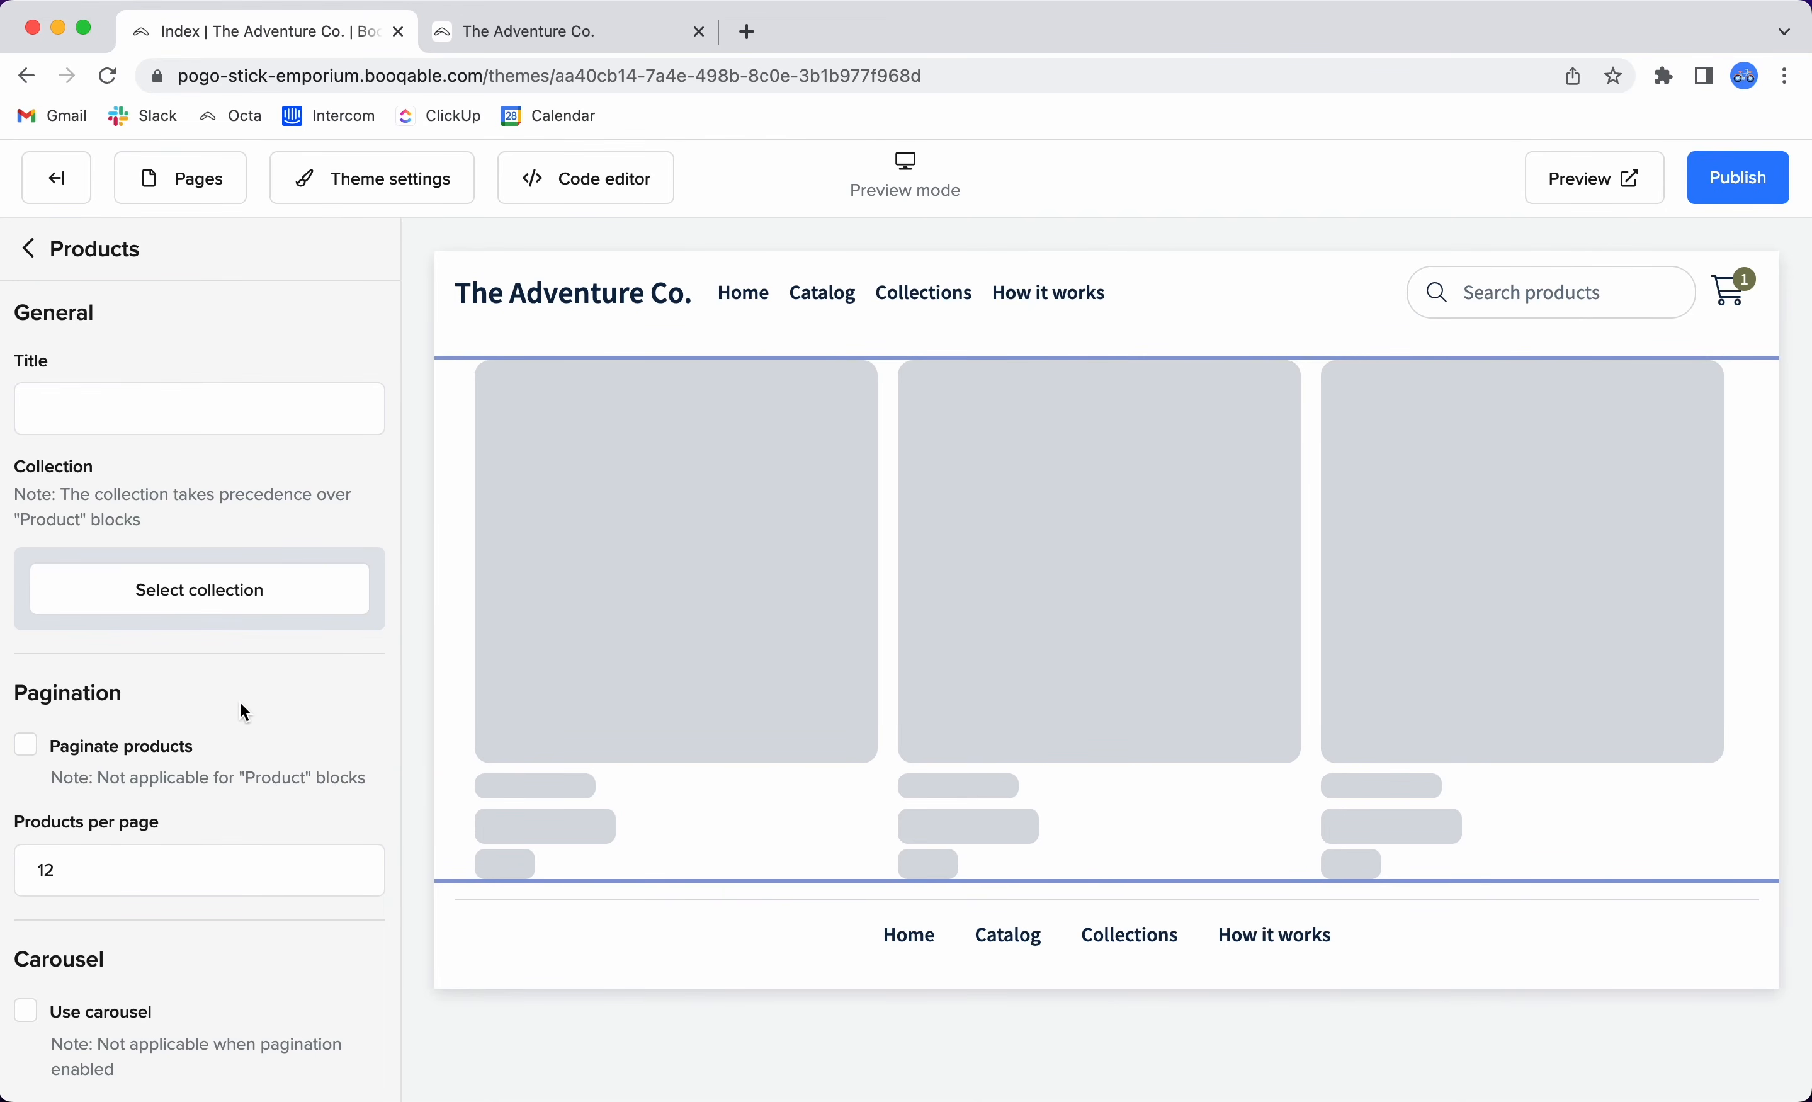
pyautogui.scroll(-2, 238, 703)
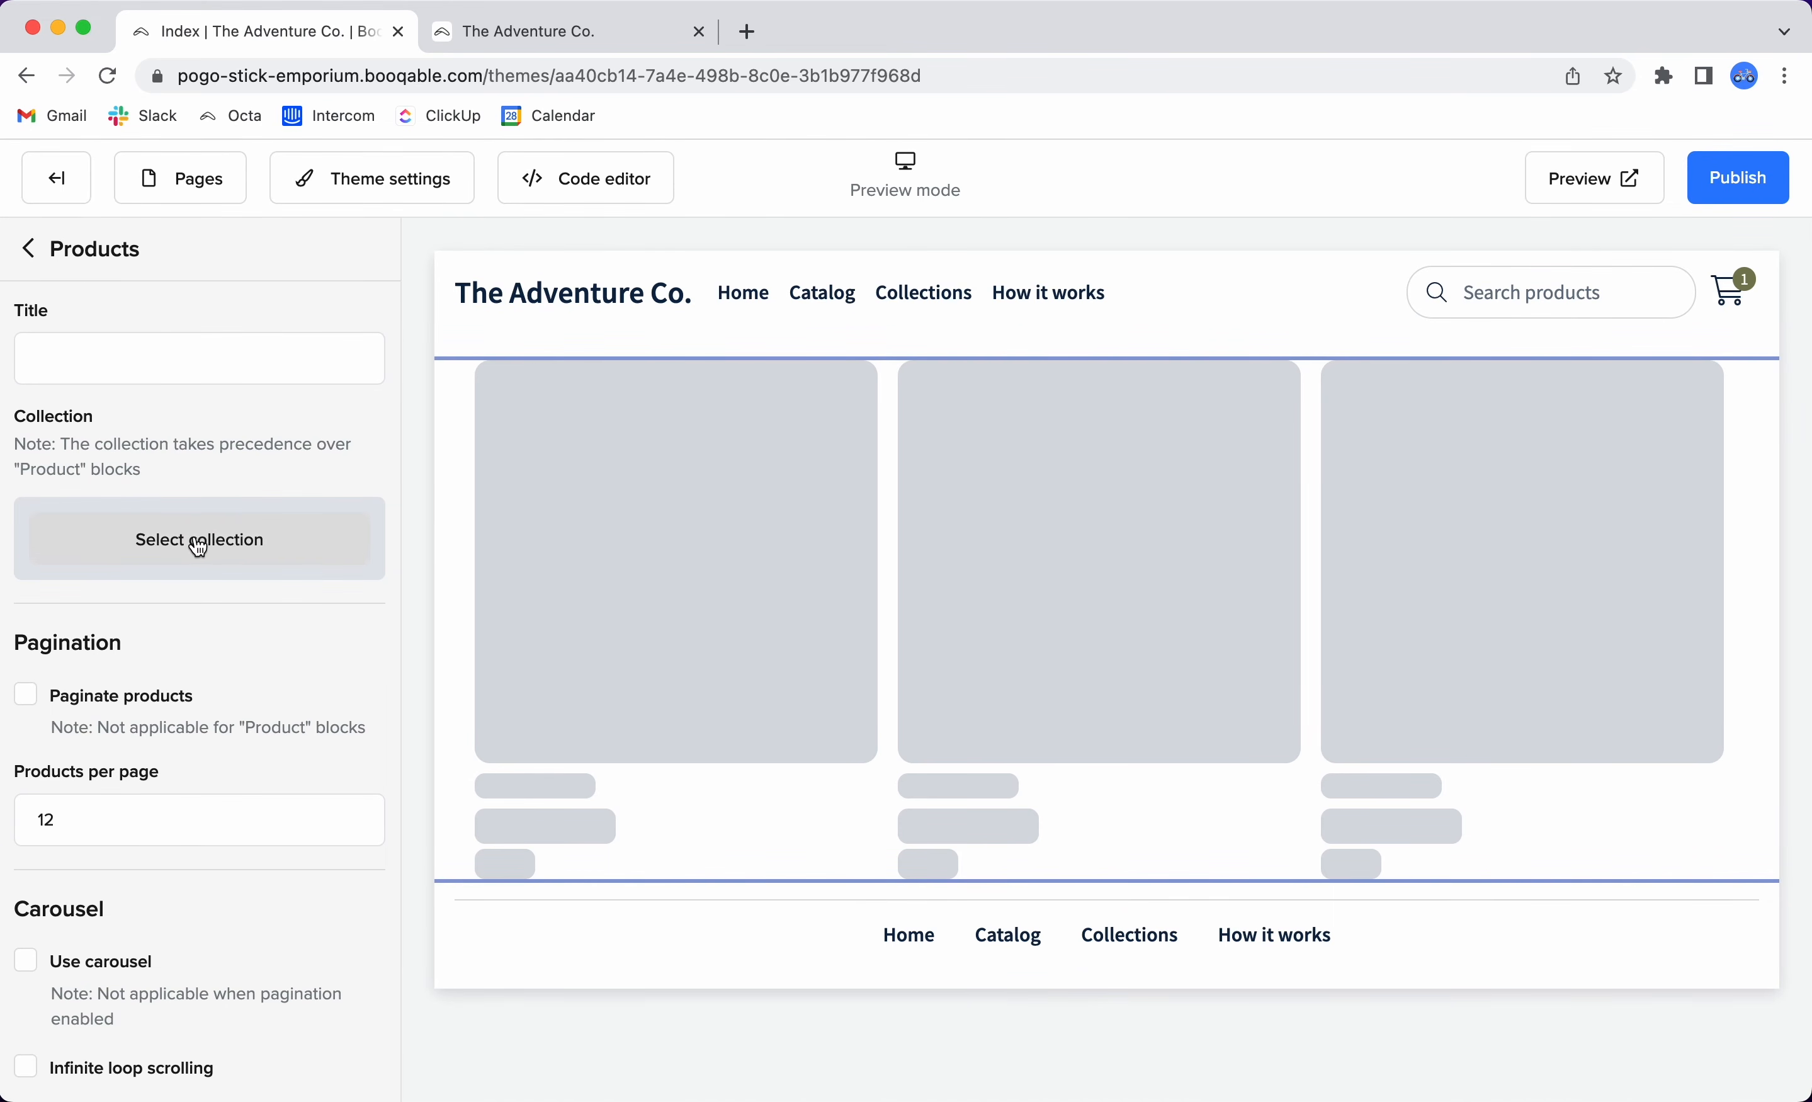
# Set the Products section's collection to All, save it and review the listed products in the preview.
pyautogui.click(257, 551)
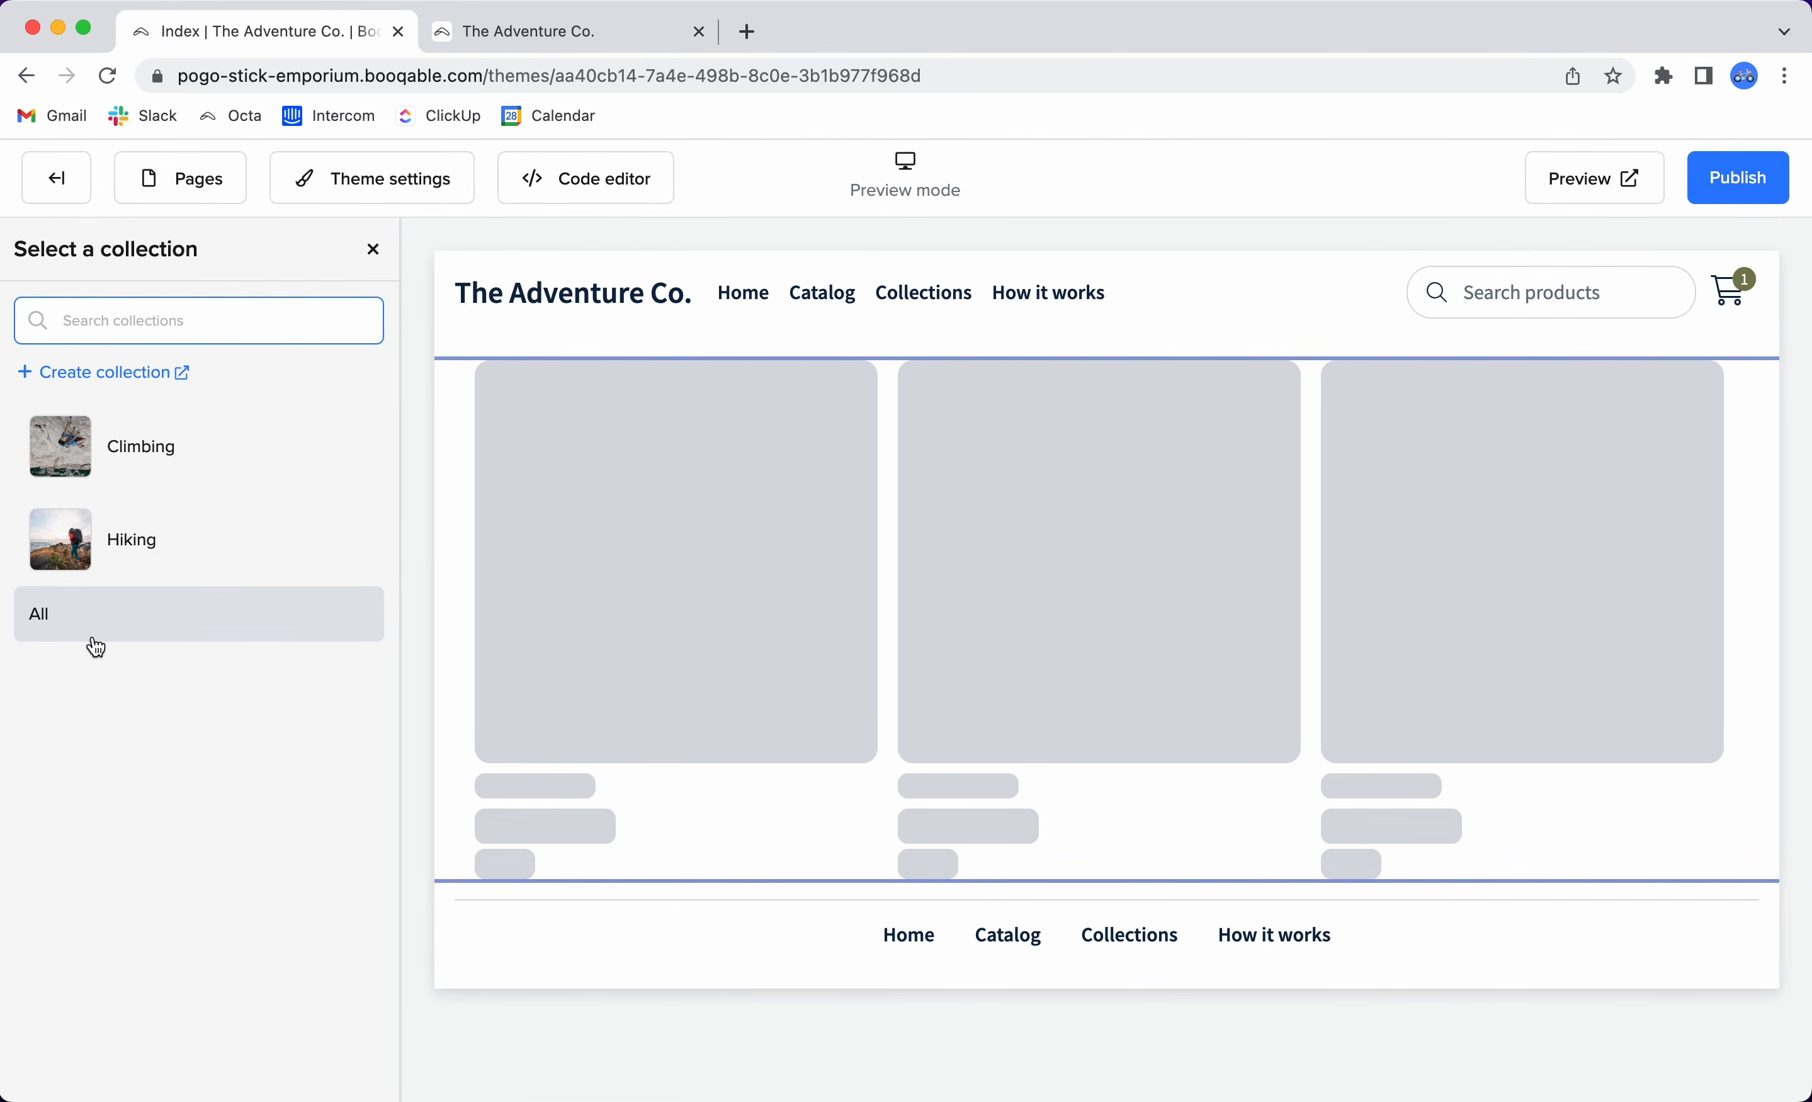
pyautogui.click(38, 617)
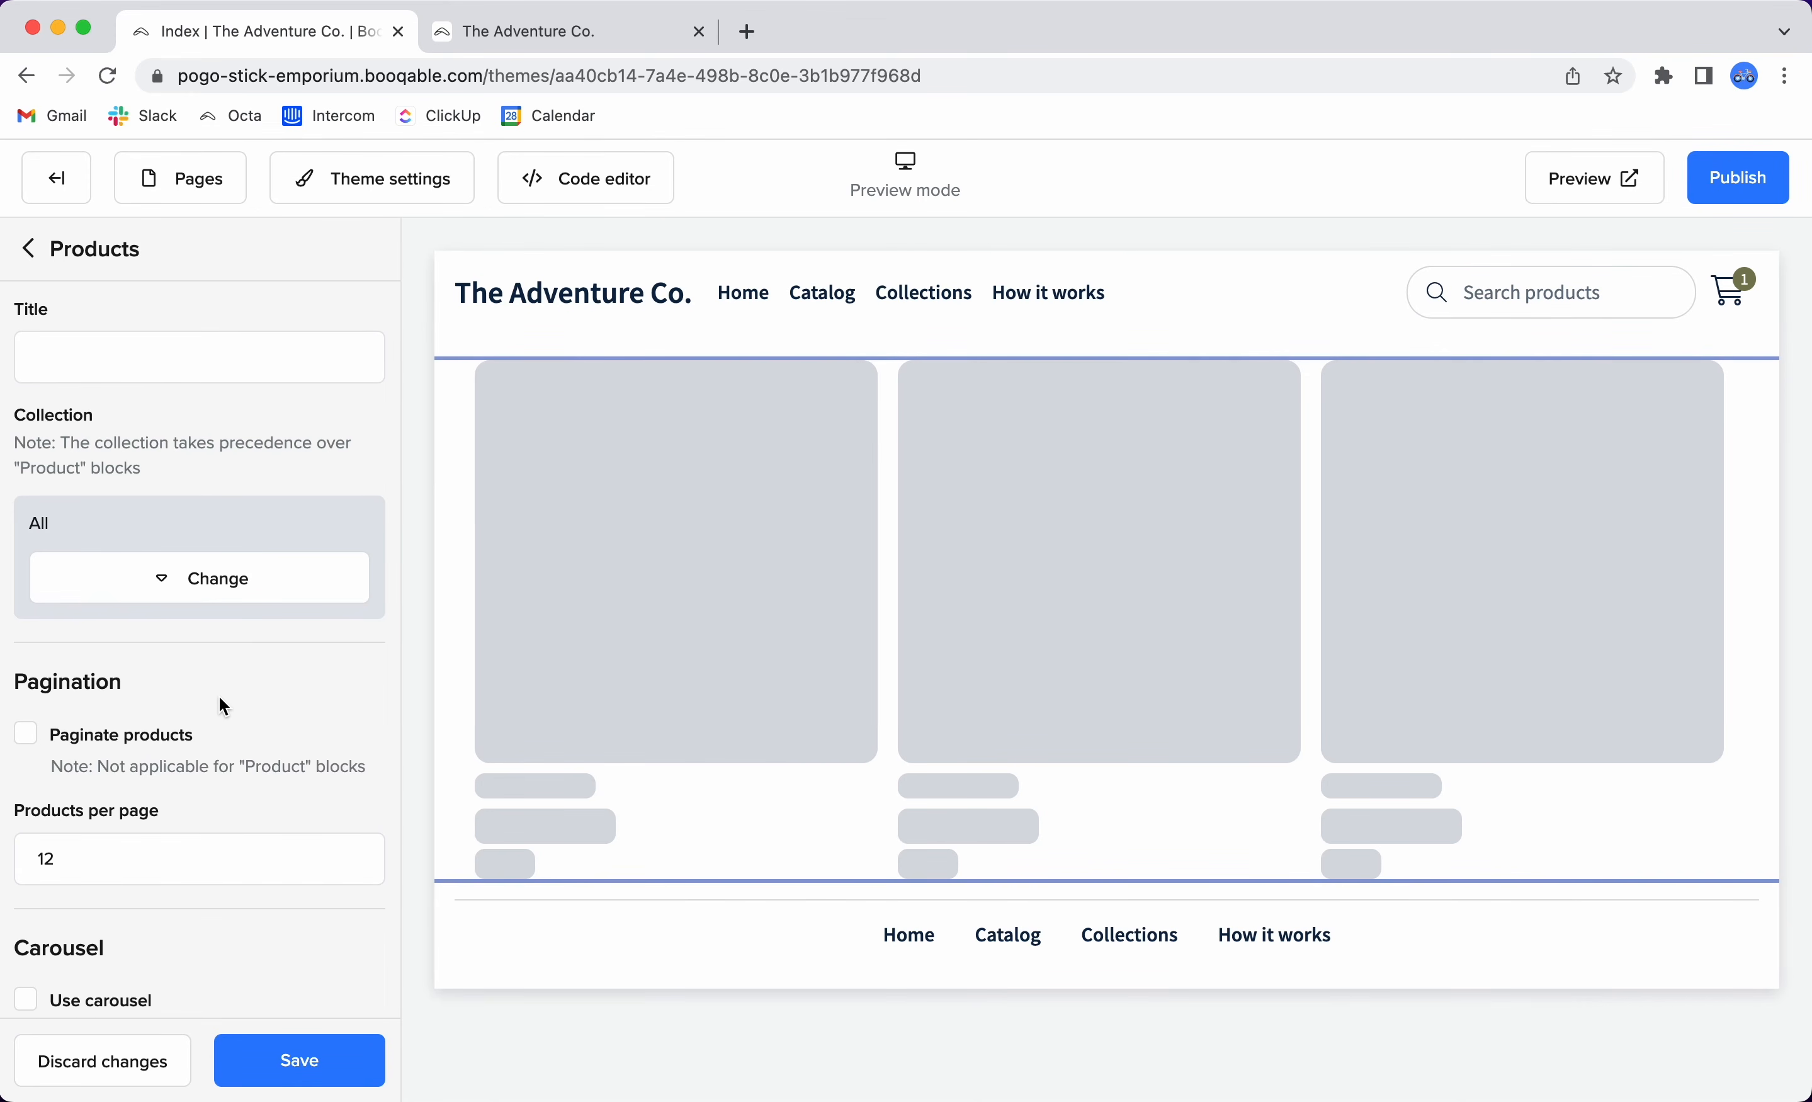
pyautogui.scroll(-5, 220, 697)
pyautogui.click(308, 1058)
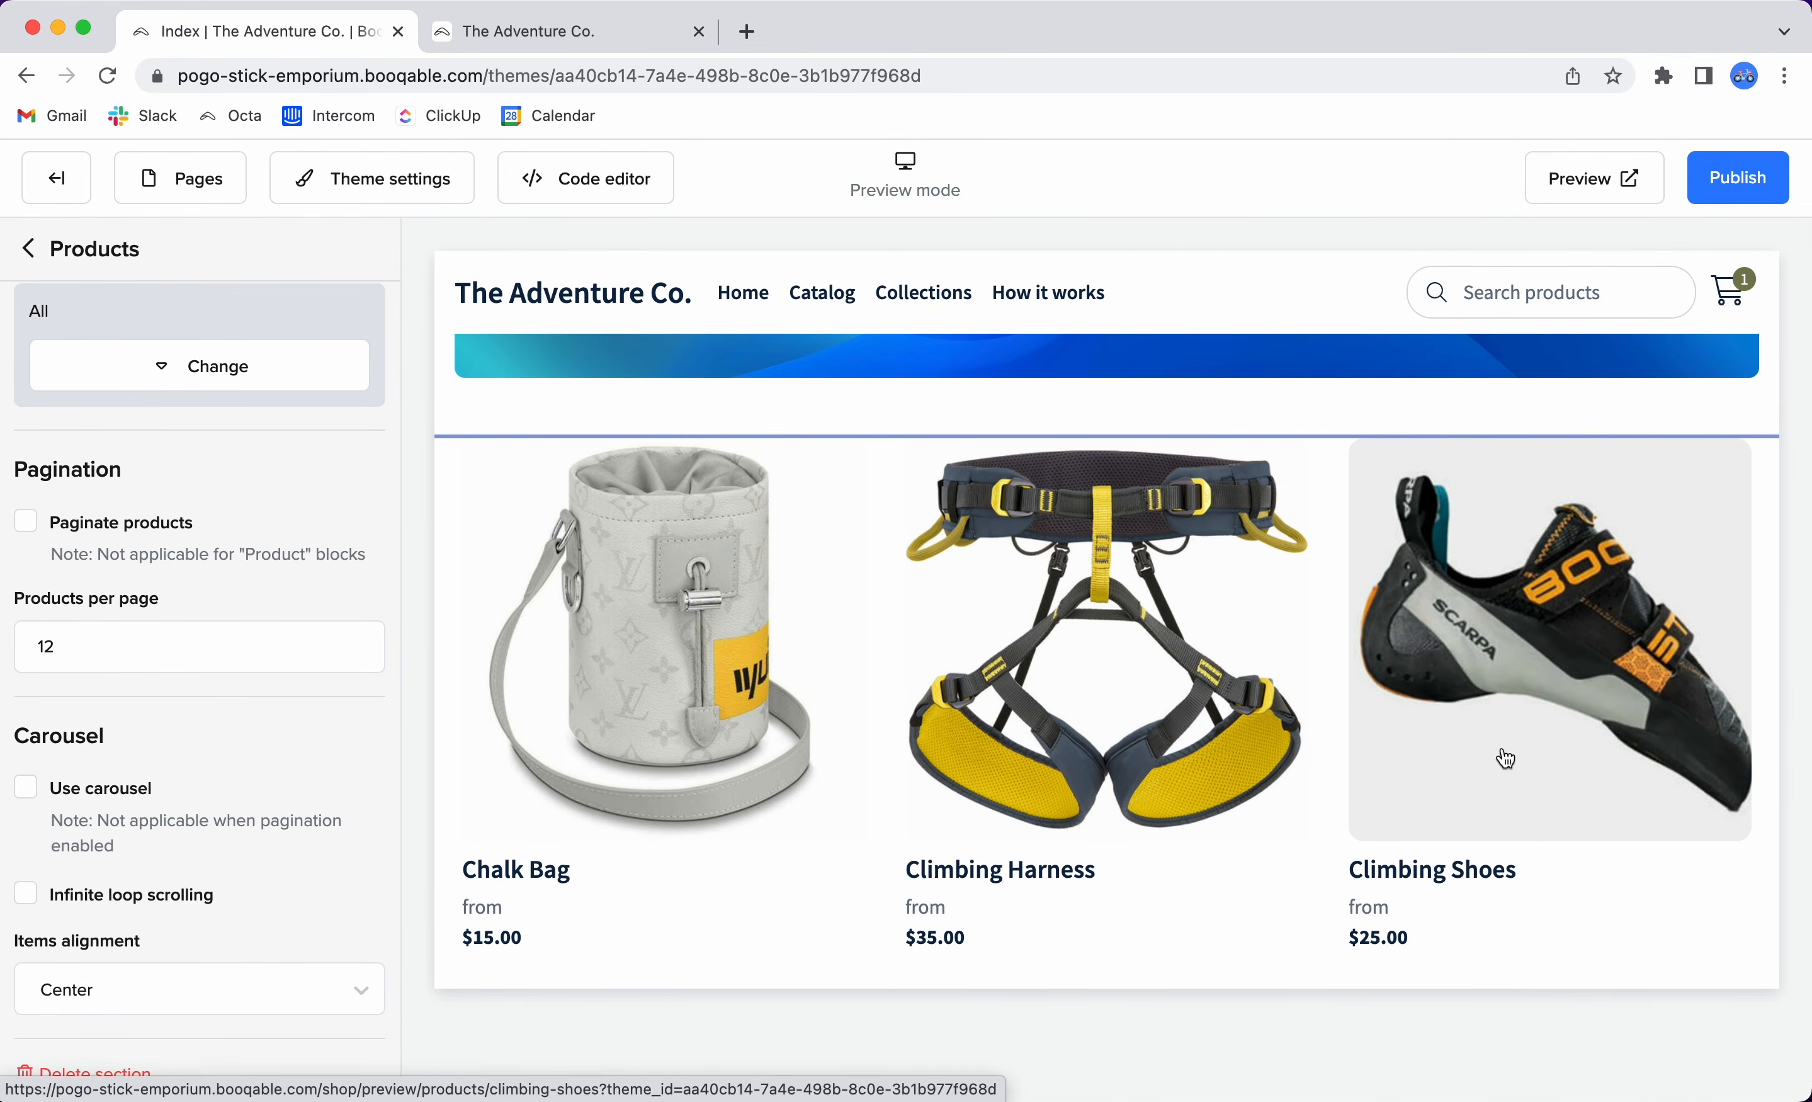
pyautogui.scroll(-5, 1506, 758)
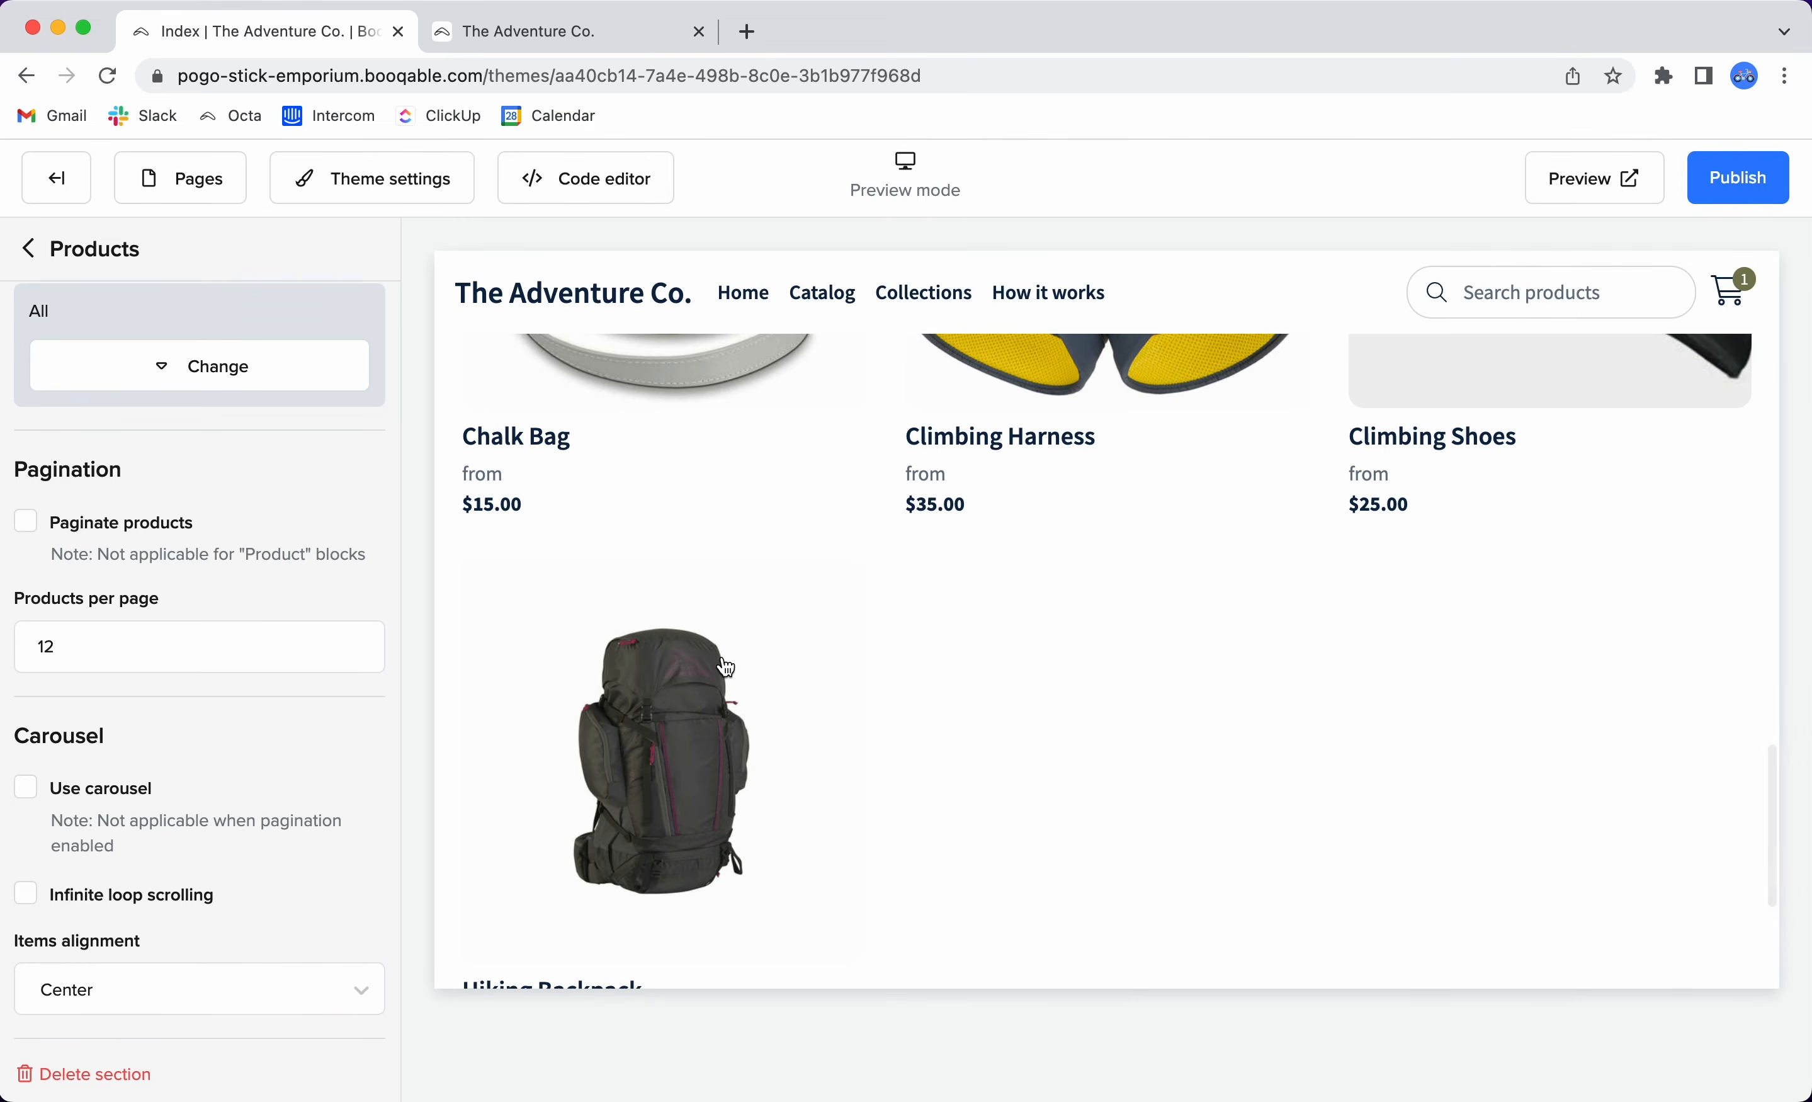
pyautogui.scroll(6, 724, 666)
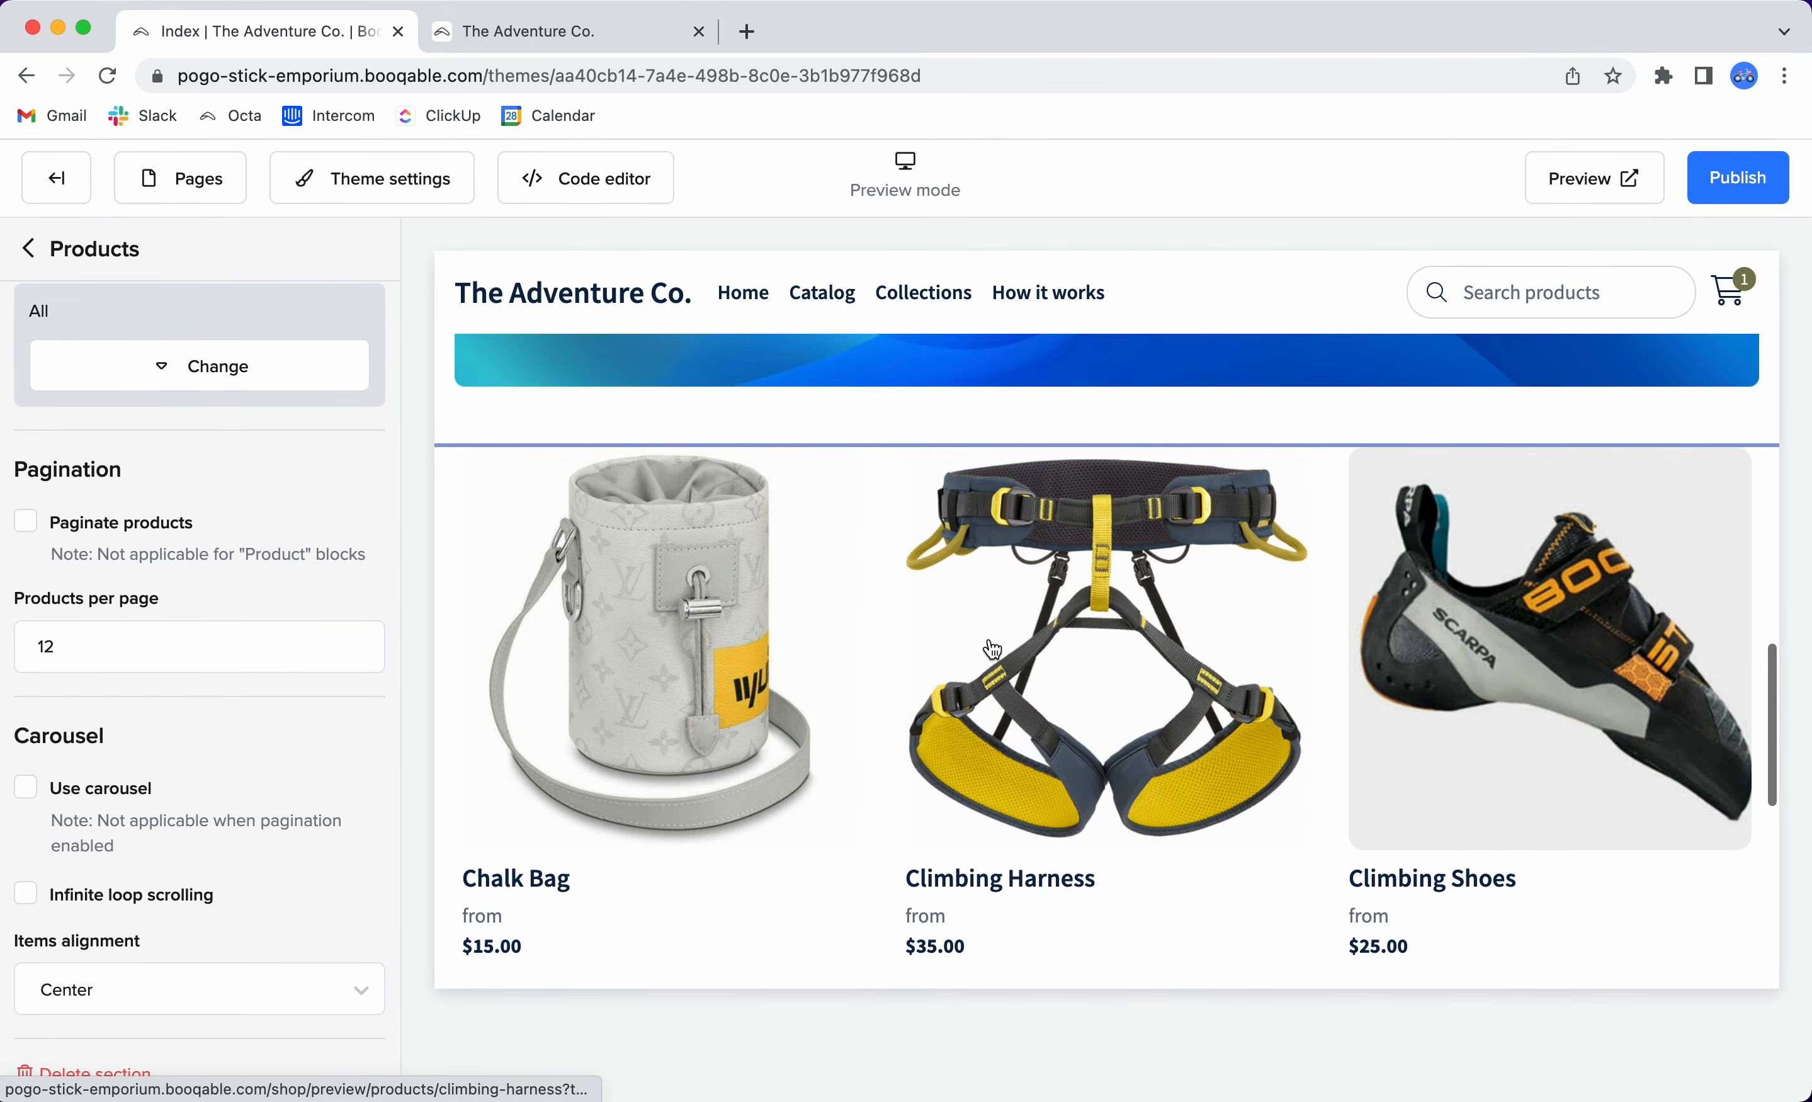
pyautogui.scroll(-2, 993, 650)
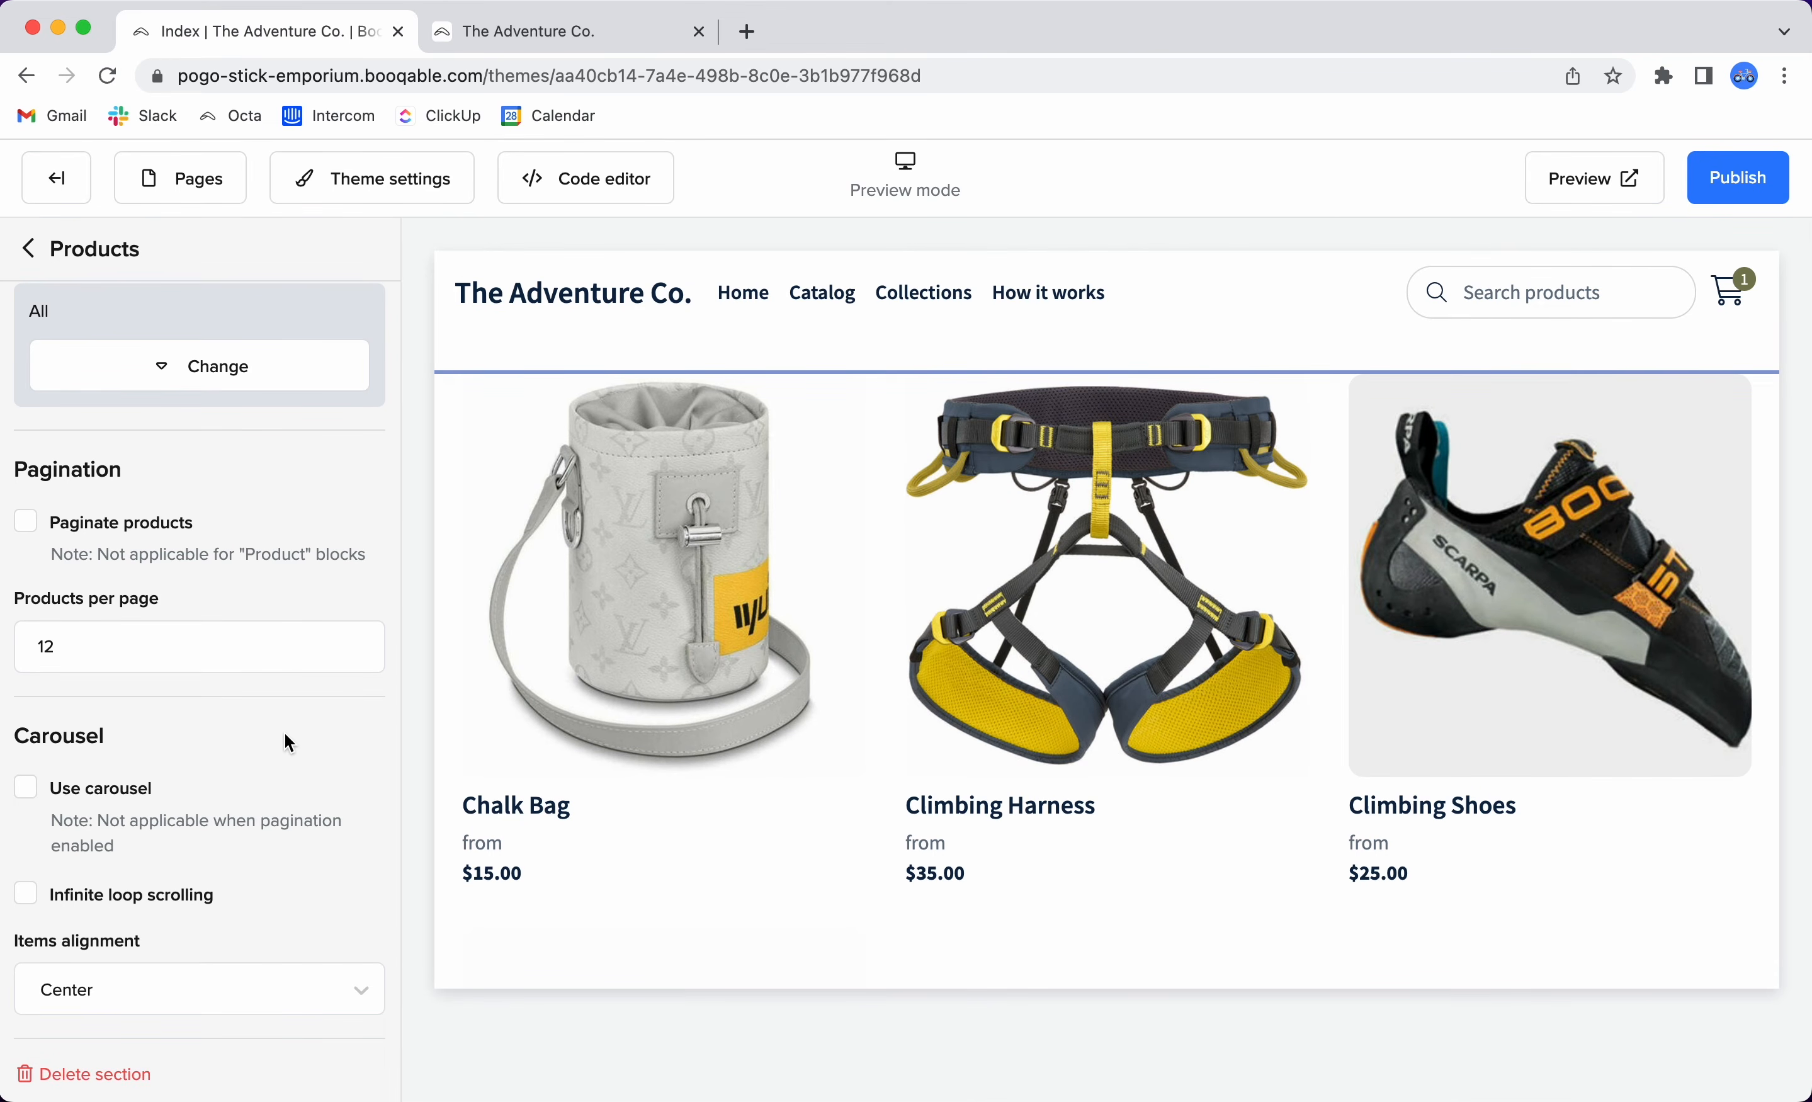
# Enable the carousel for the Products section, save it and try moving through the products both ways.
pyautogui.click(33, 802)
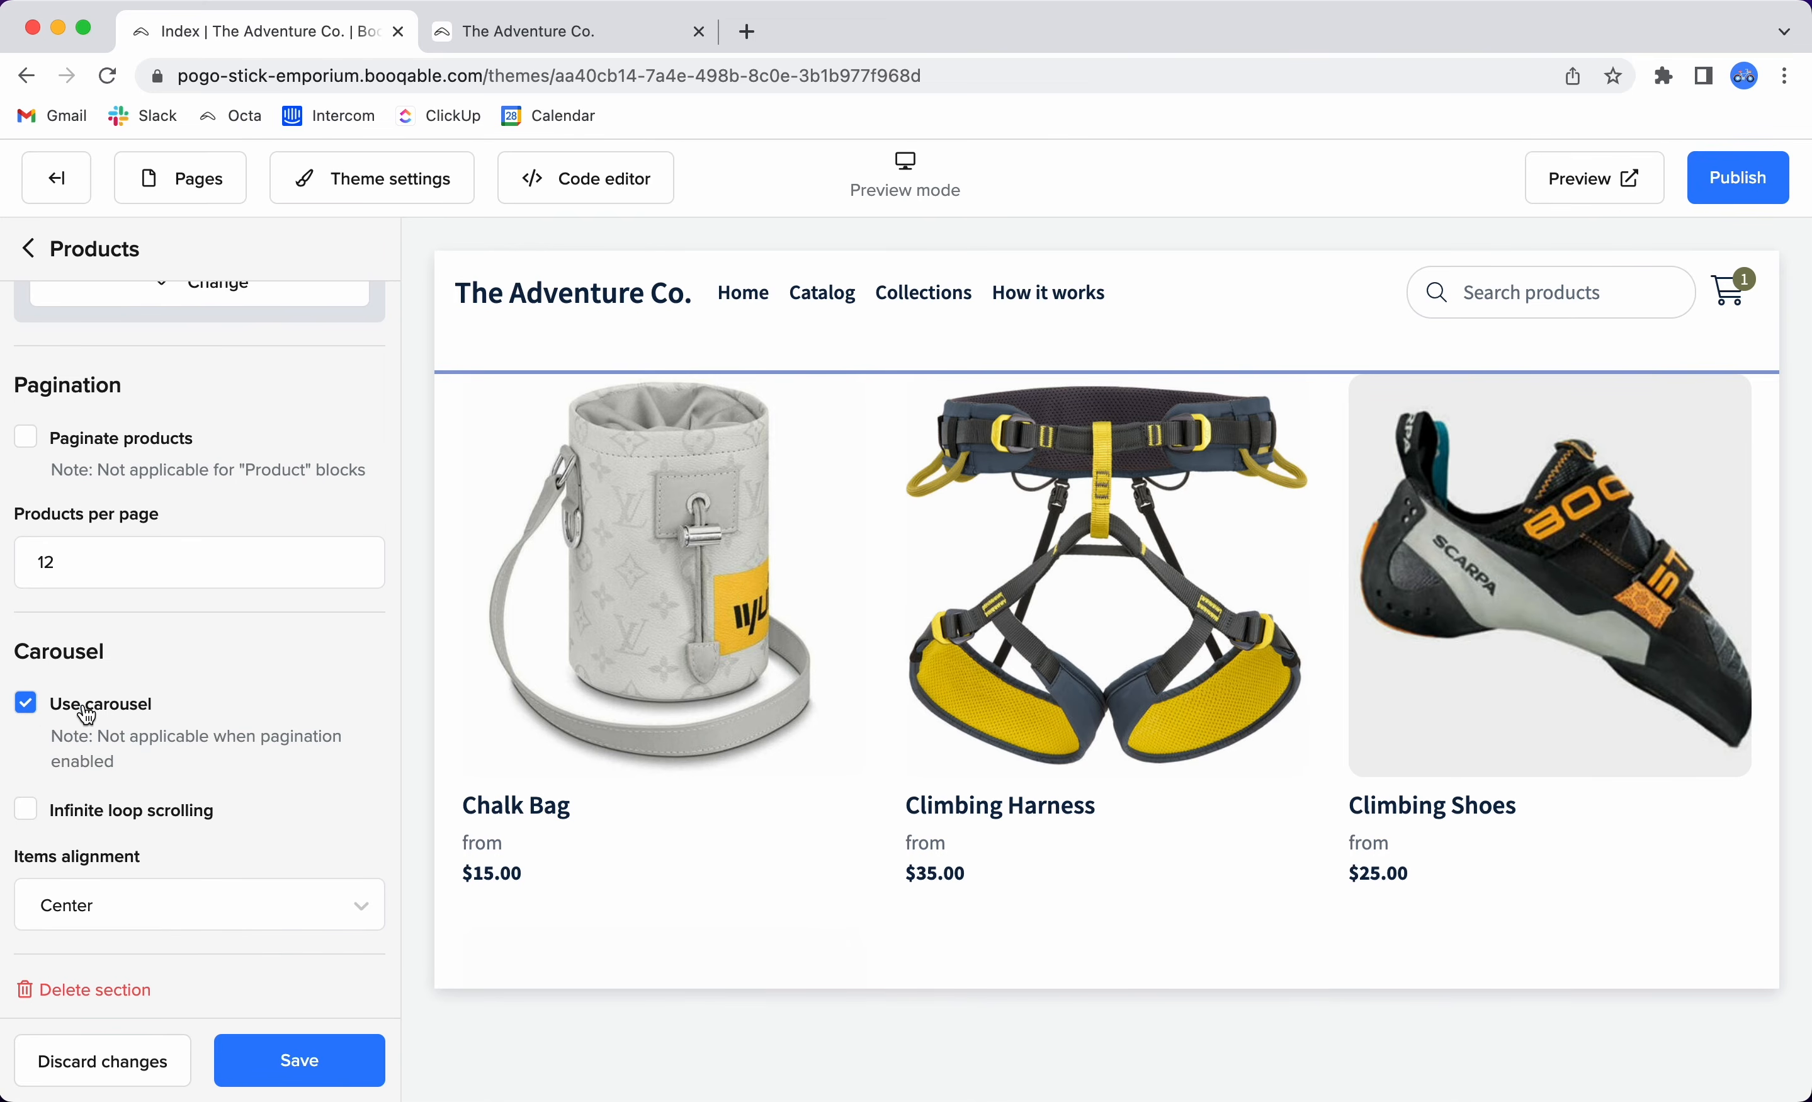
pyautogui.click(320, 1068)
pyautogui.scroll(-5, 1105, 791)
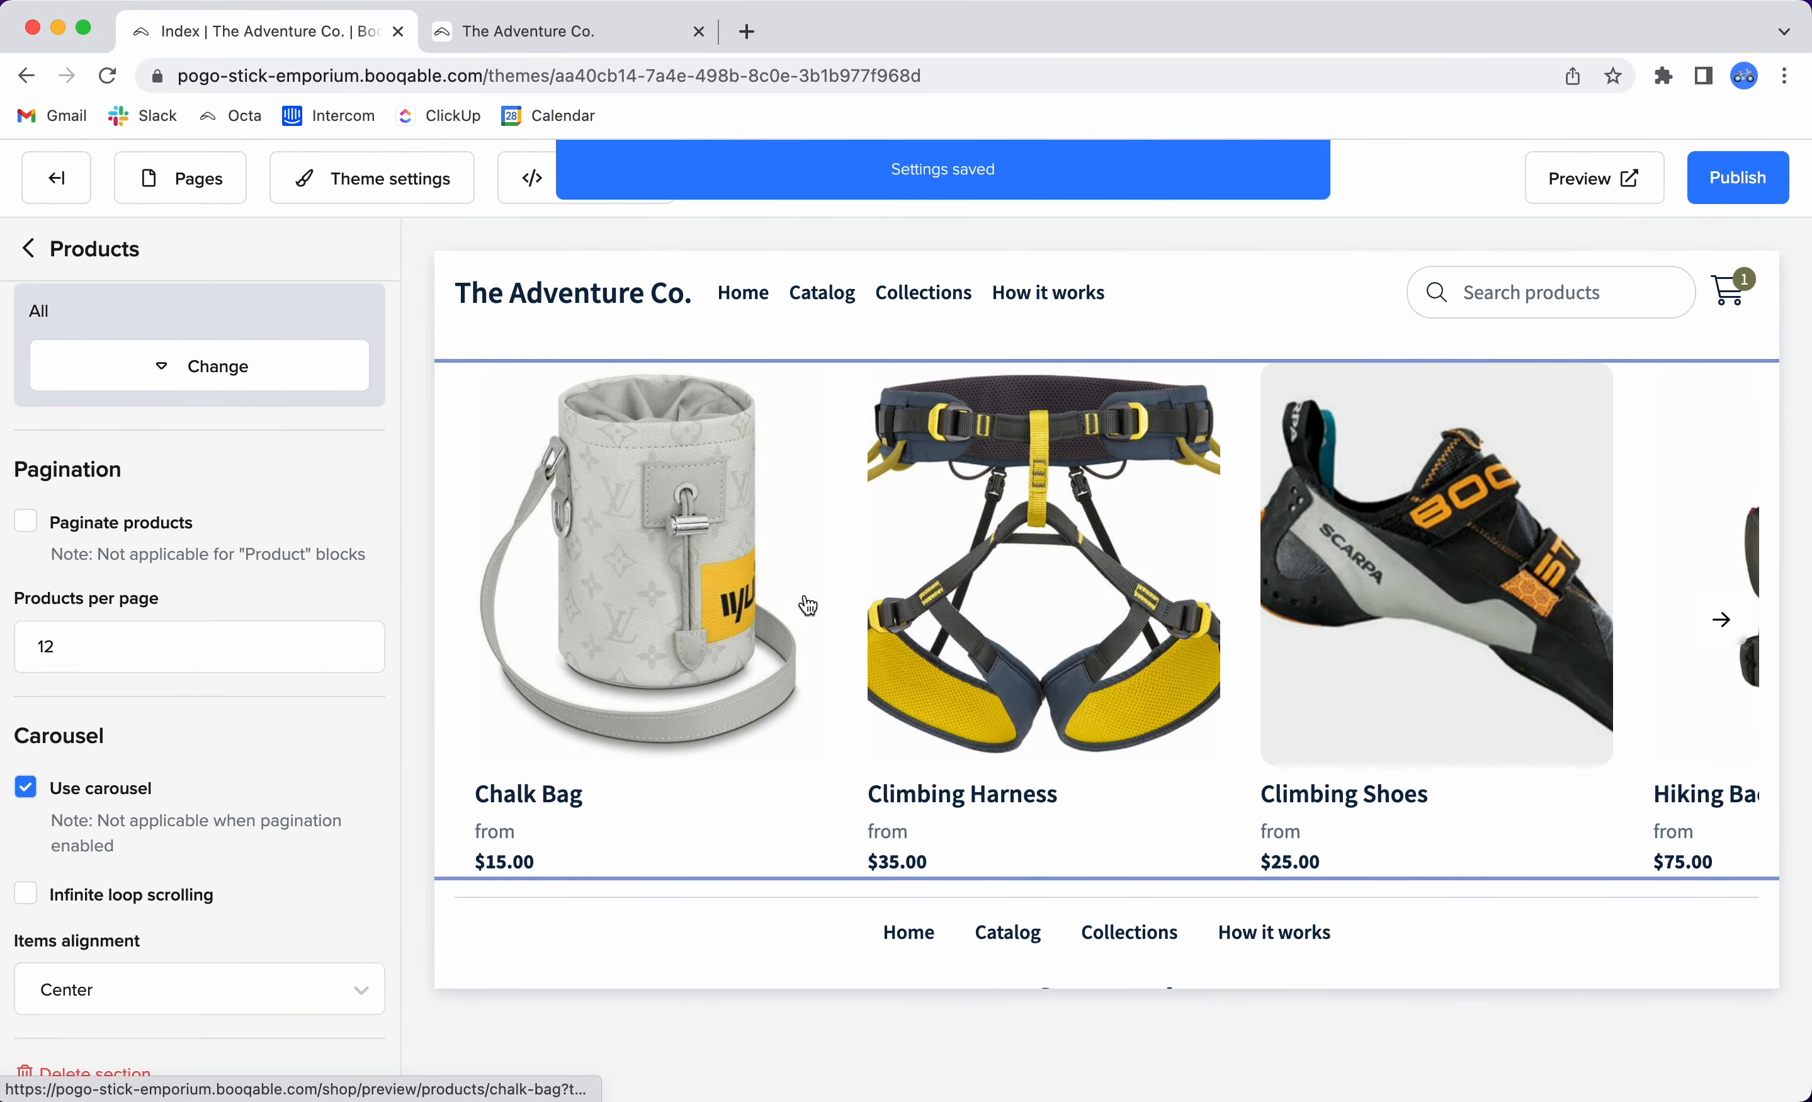
pyautogui.click(1721, 621)
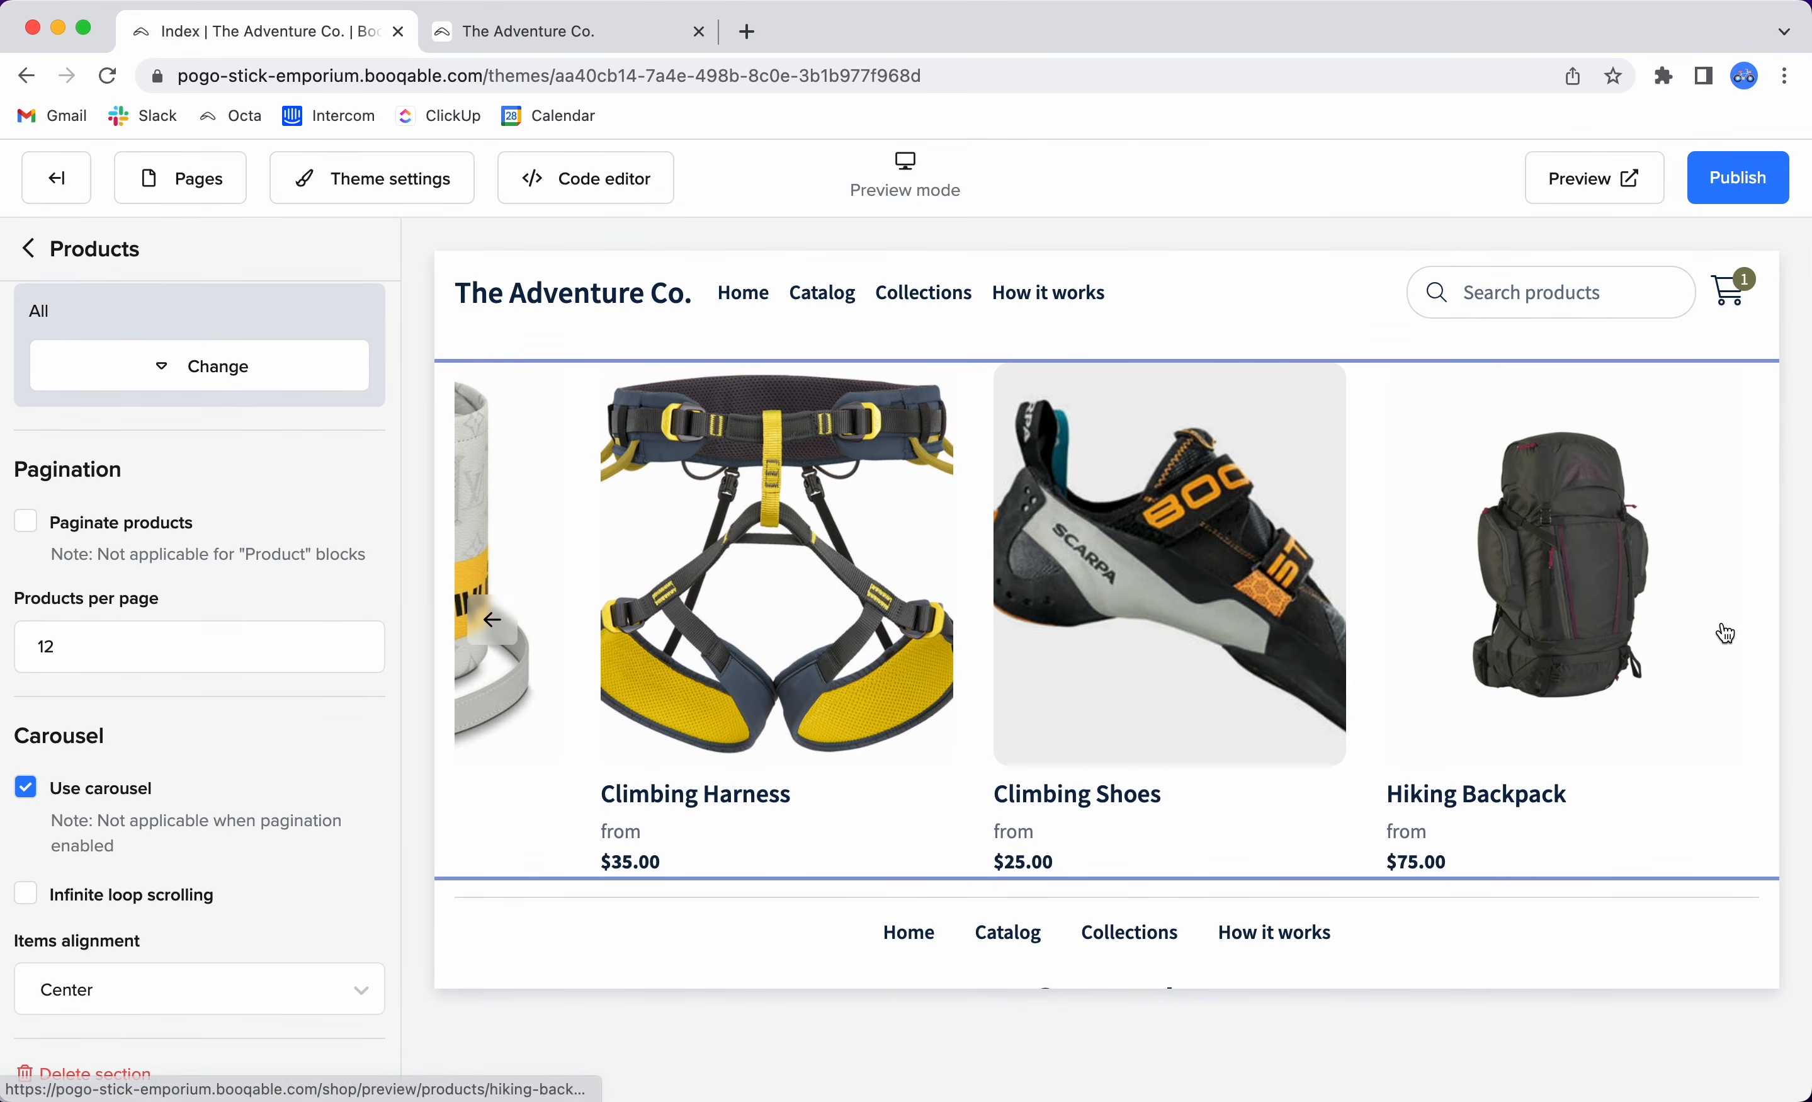
pyautogui.click(491, 621)
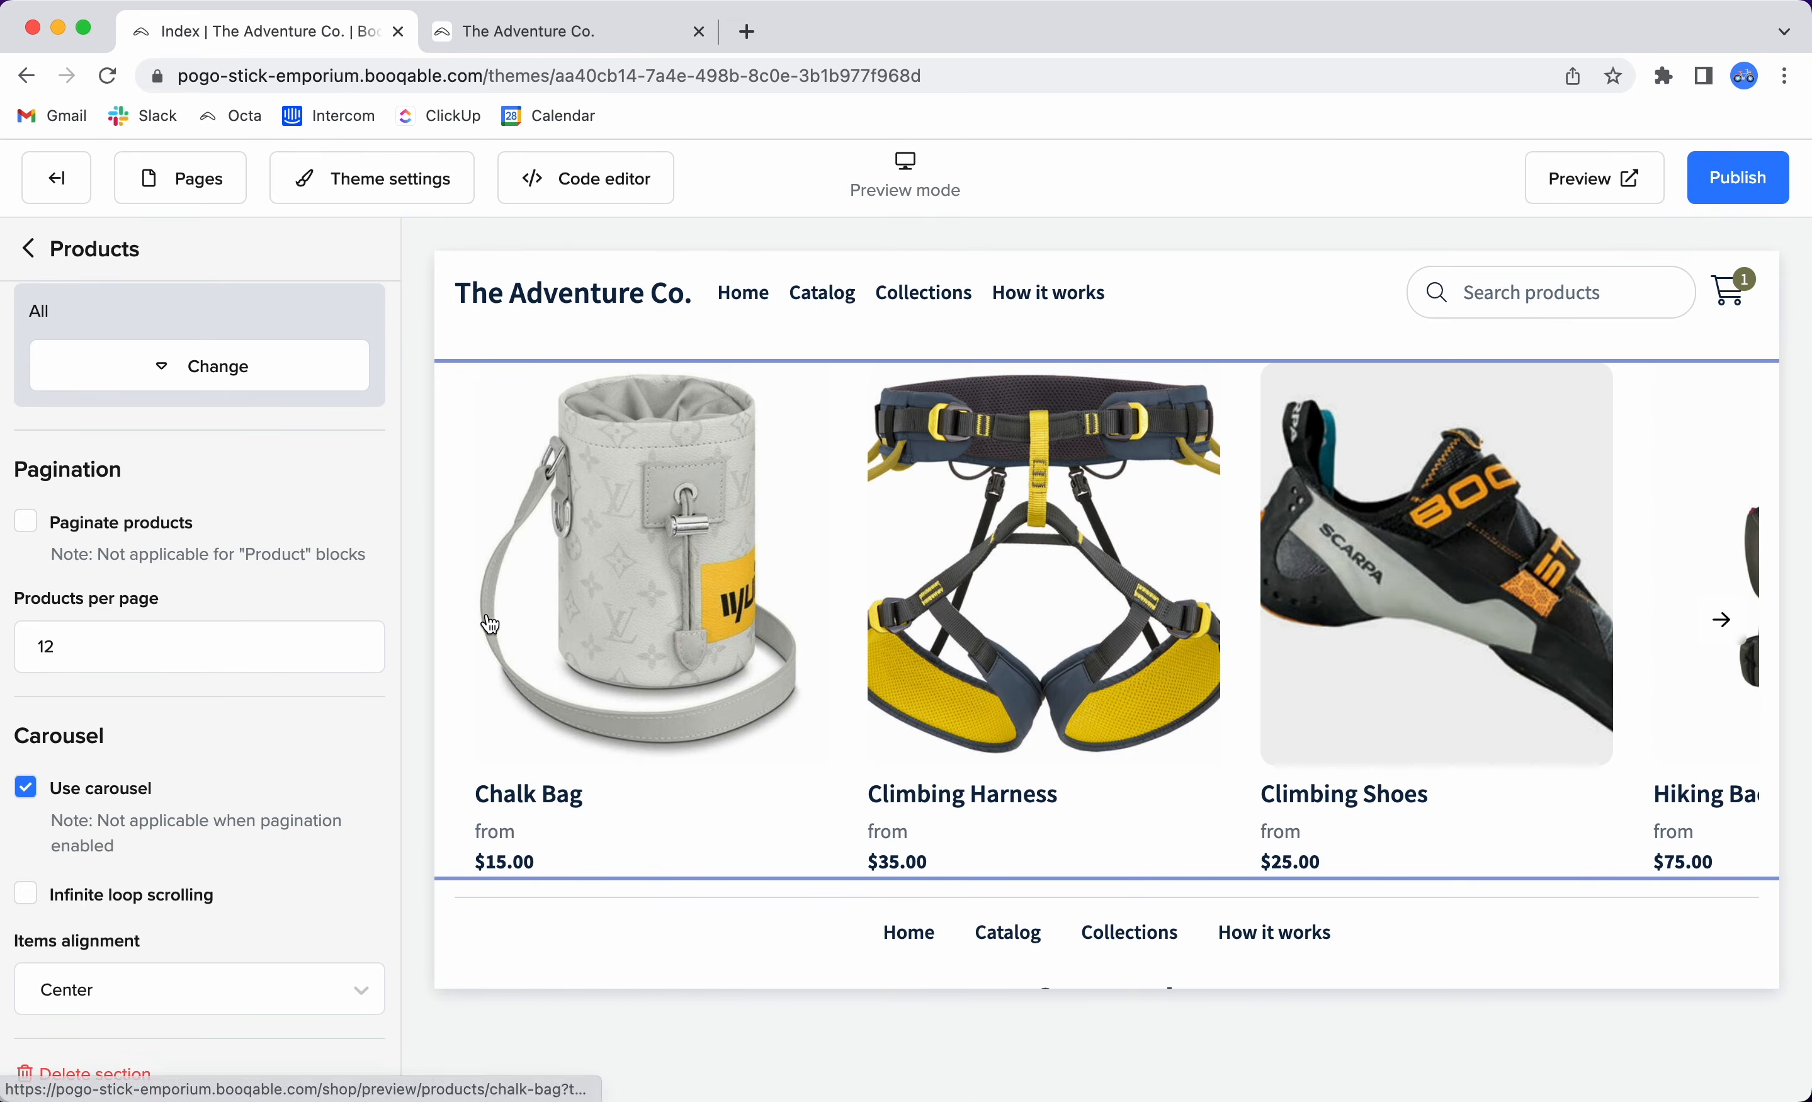
# Check how the product carousel moves in the mobile preview, then return to the desktop preview and advance it there.
pyautogui.click(906, 174)
pyautogui.click(826, 254)
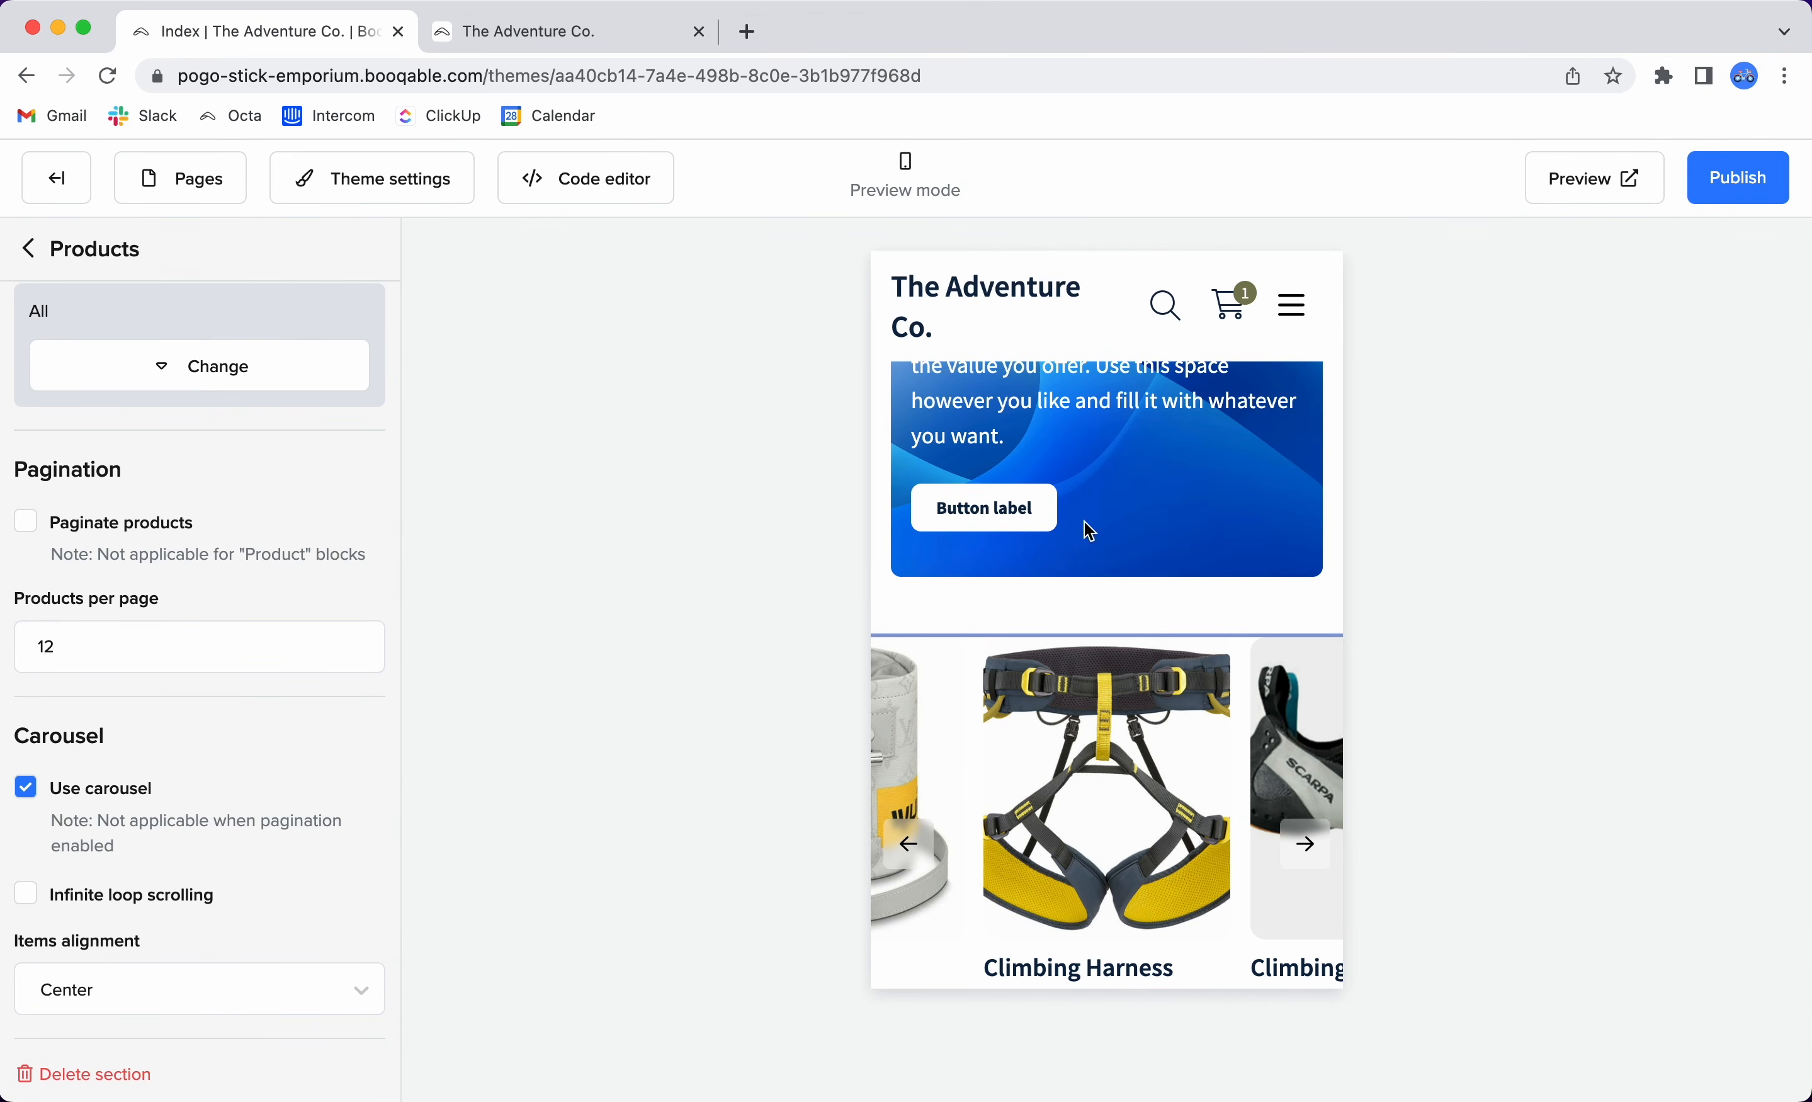
pyautogui.scroll(-1, 1142, 698)
pyautogui.click(912, 827)
pyautogui.hscroll(3, 1138, 837)
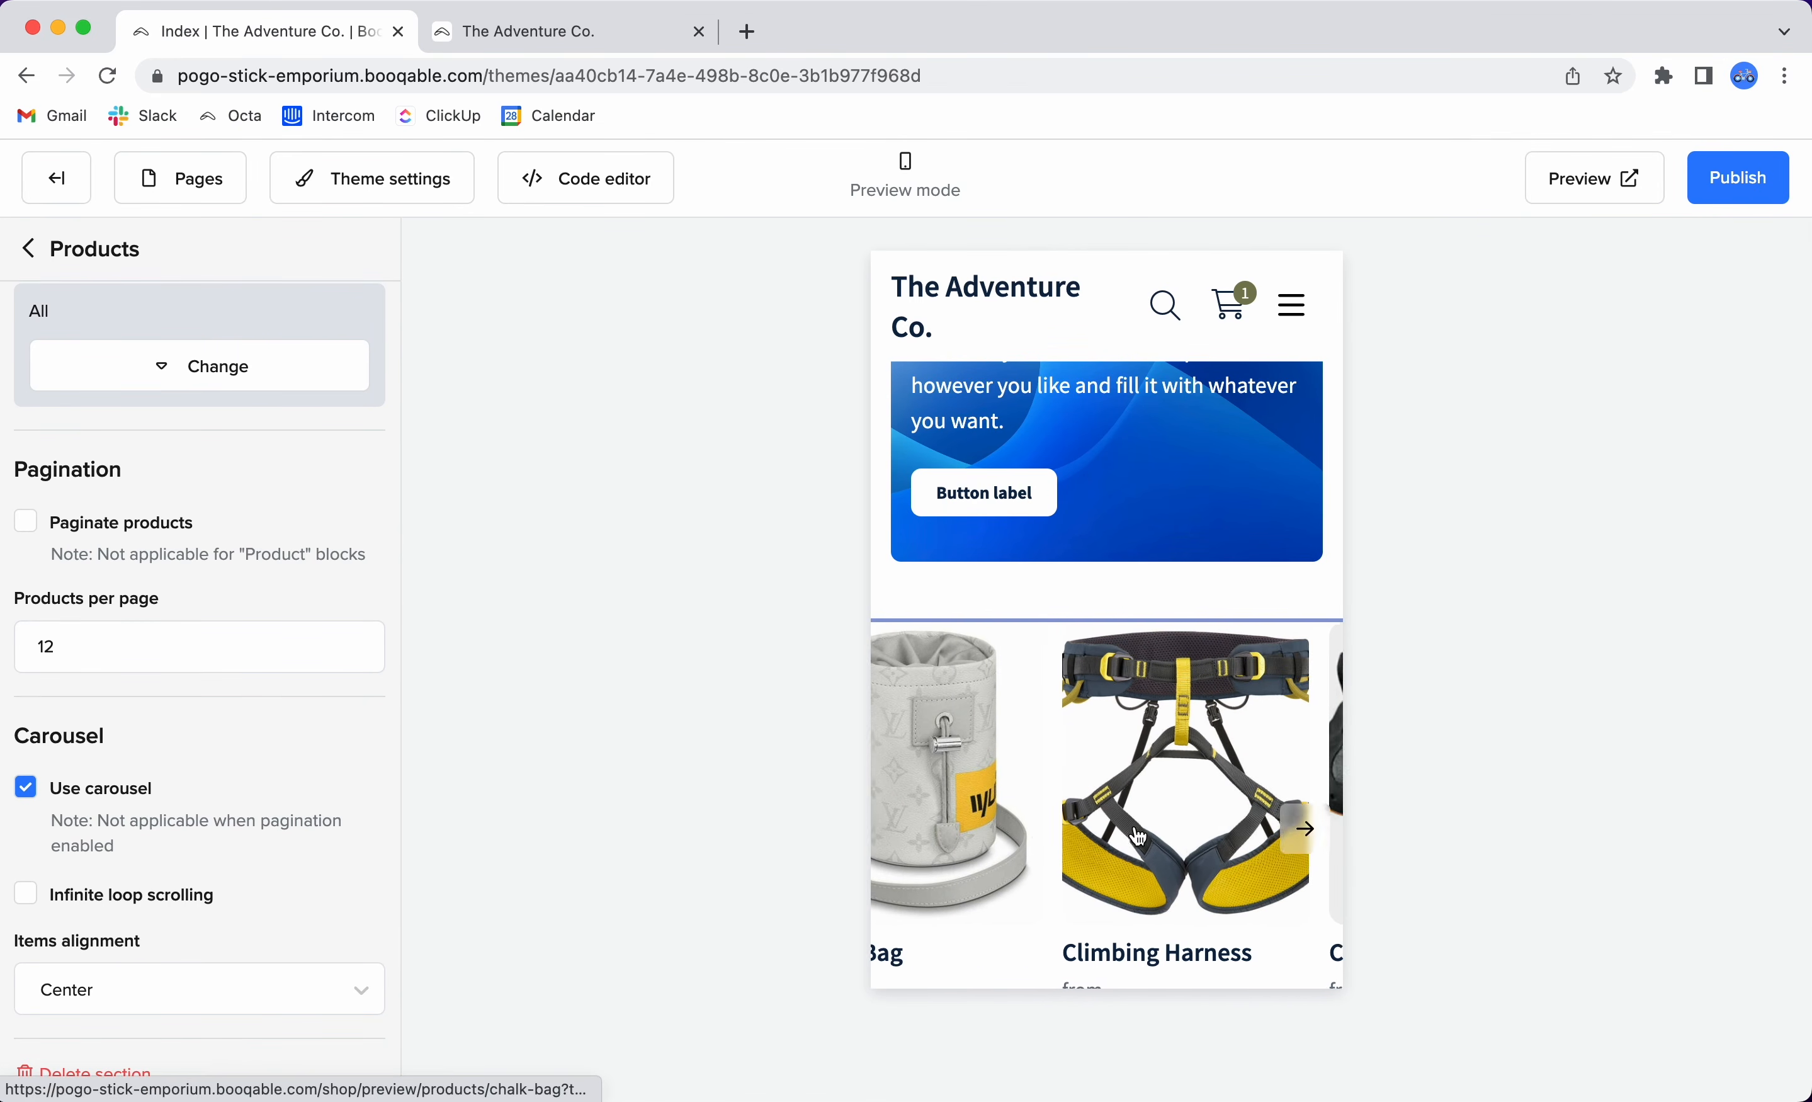
pyautogui.hscroll(5, 1140, 837)
pyautogui.scroll(-2, 1140, 836)
pyautogui.hscroll(-6, 1140, 835)
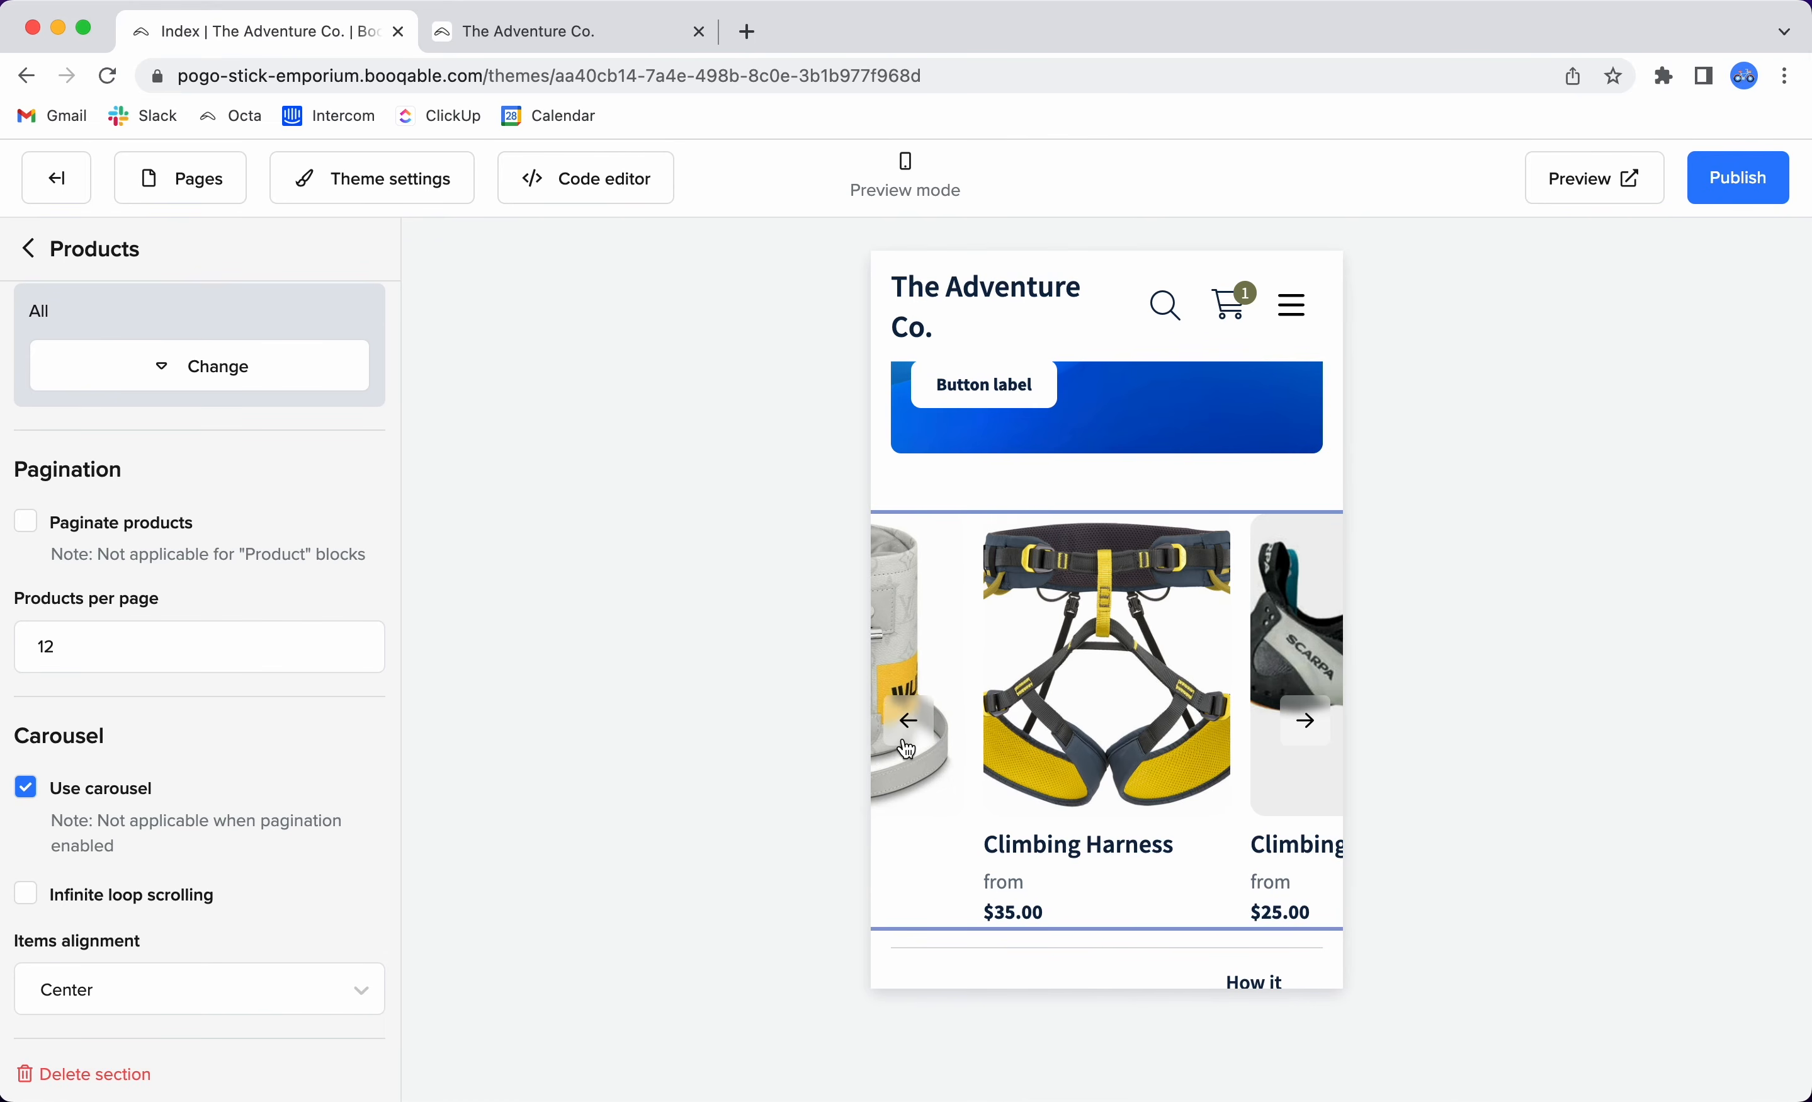
pyautogui.click(903, 186)
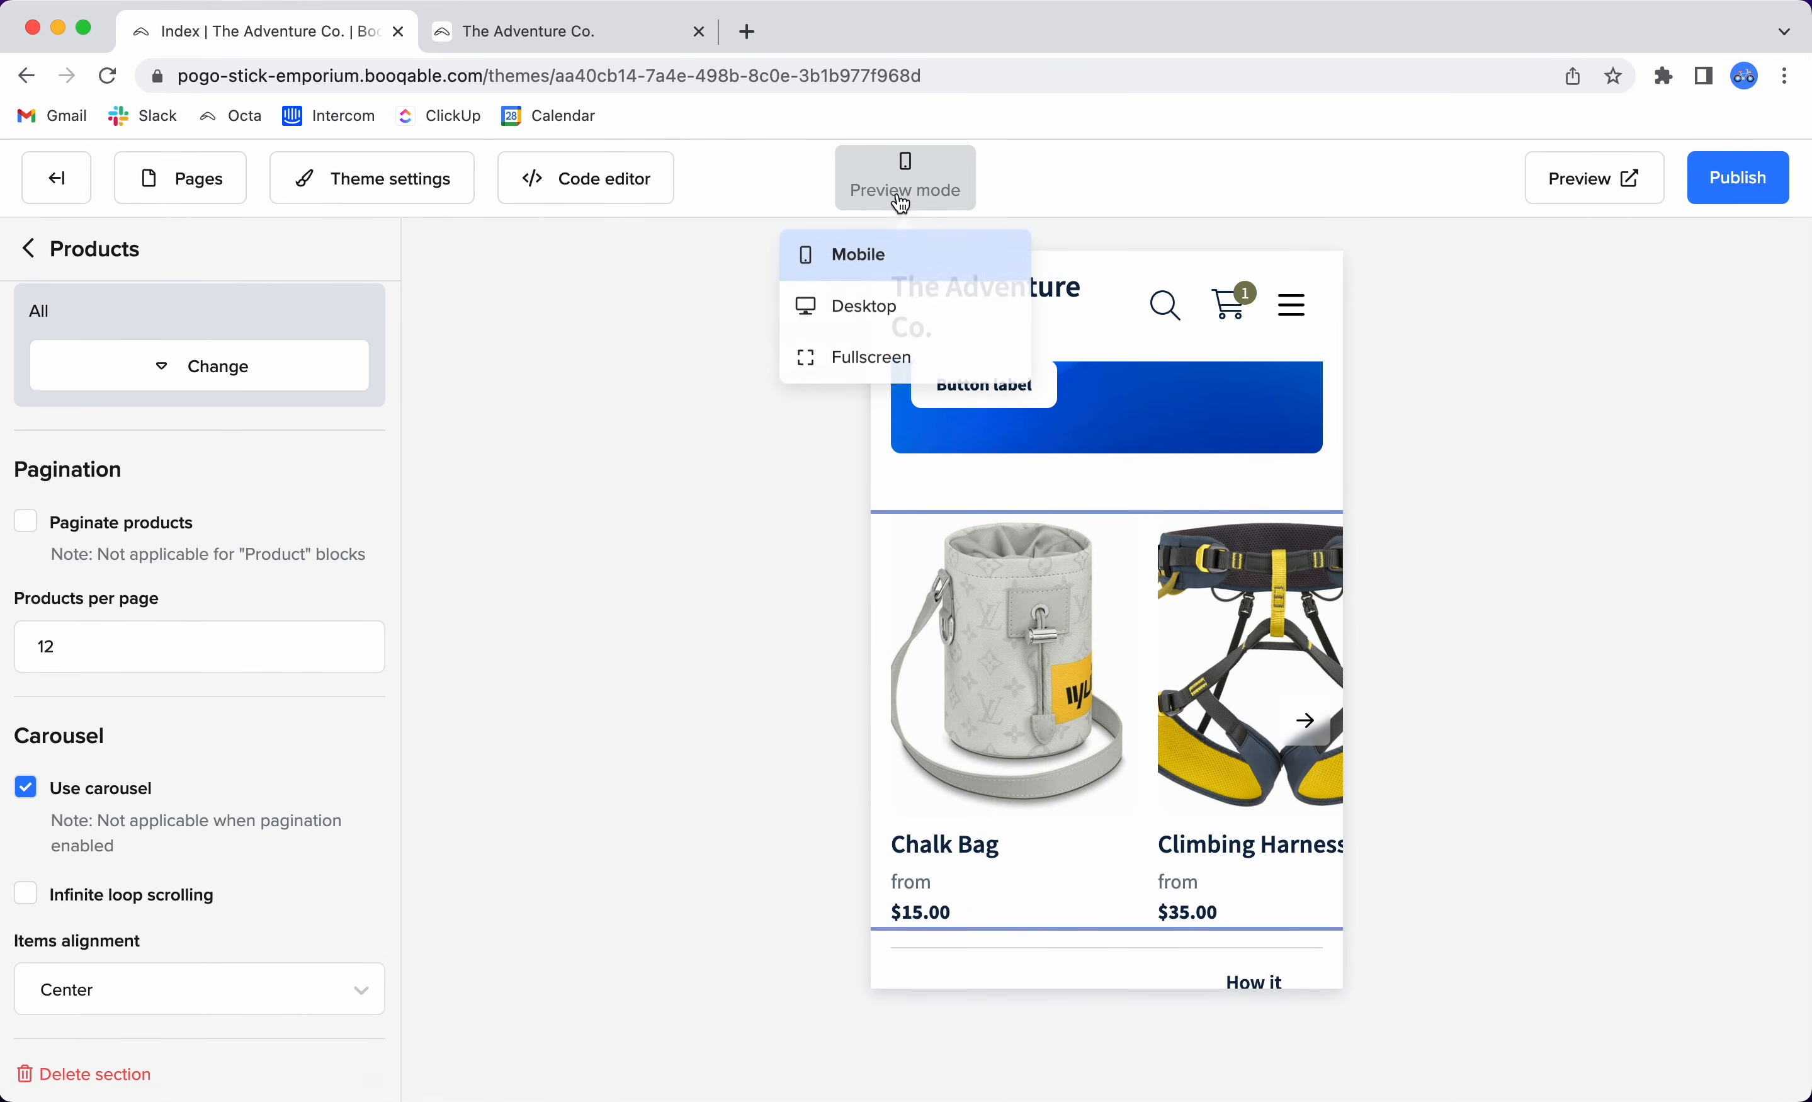
pyautogui.click(896, 301)
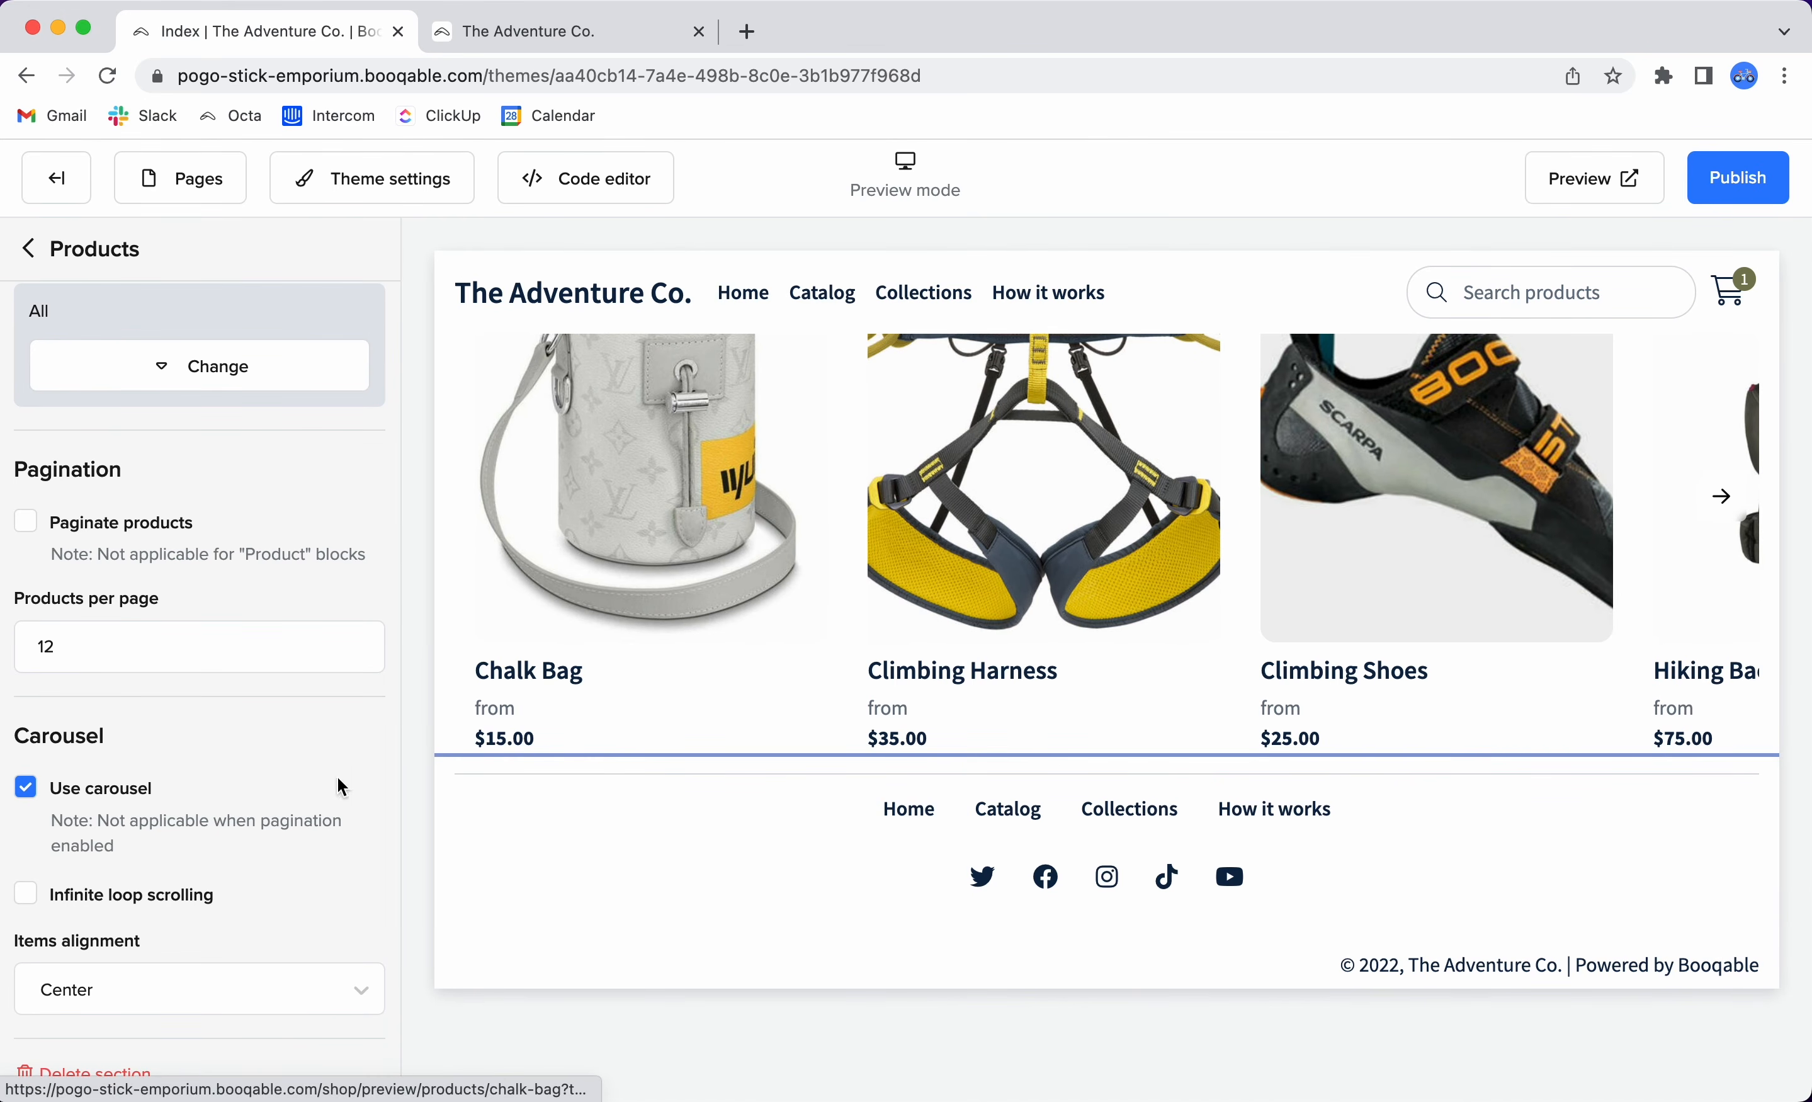
pyautogui.click(1725, 652)
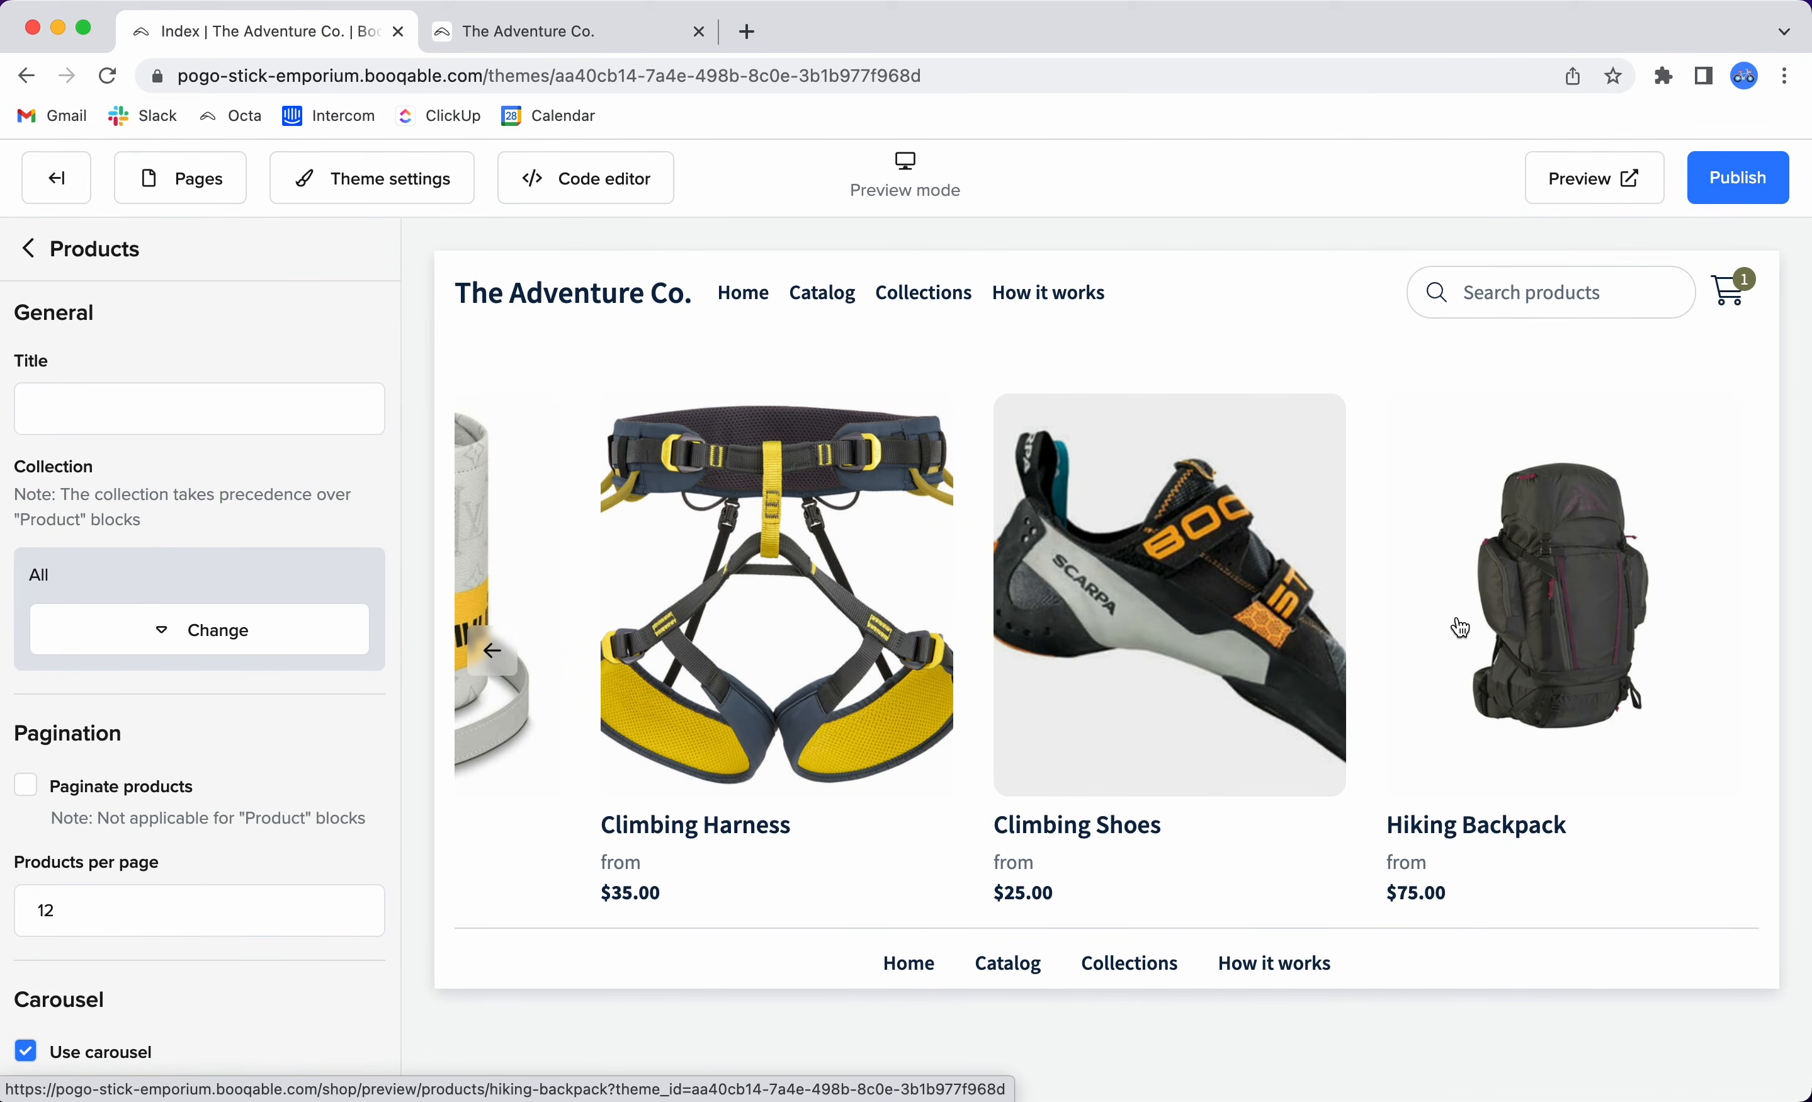
# Change the Products section's collection to Climbing and save the settings.
pyautogui.click(180, 633)
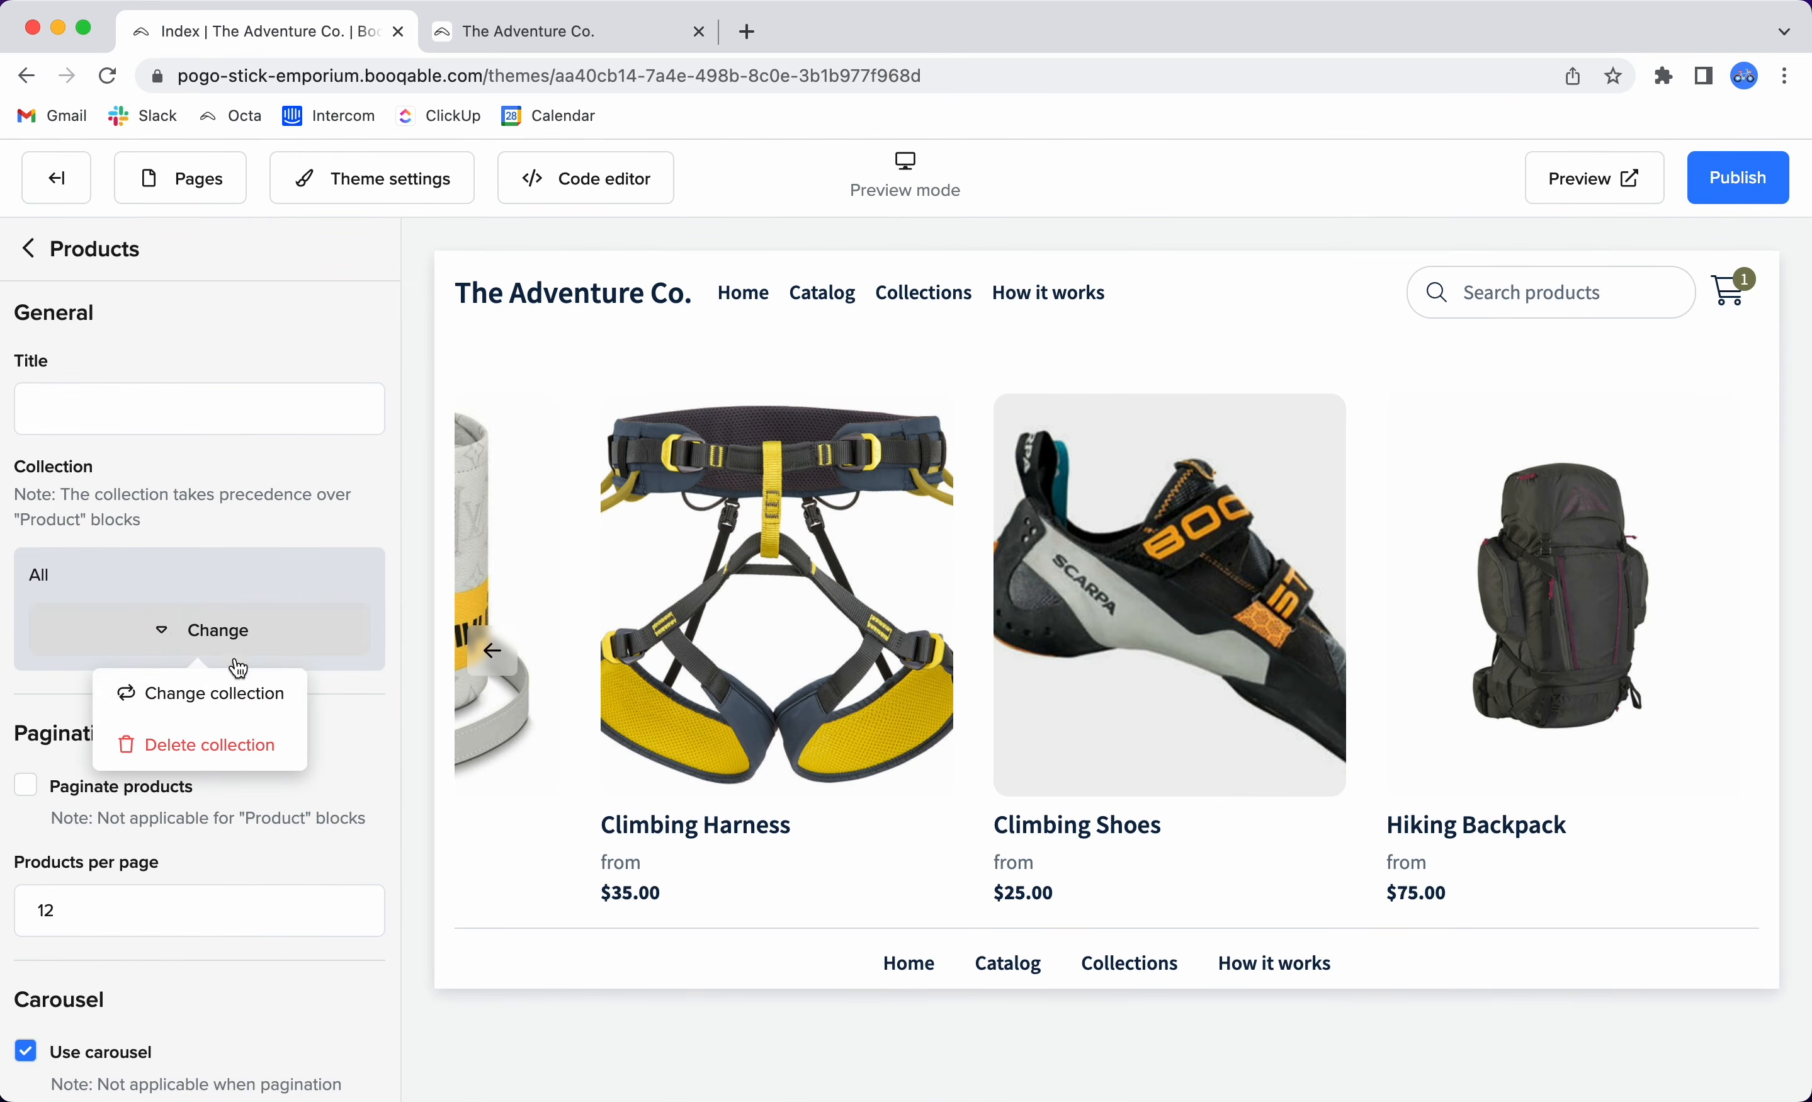
pyautogui.click(224, 694)
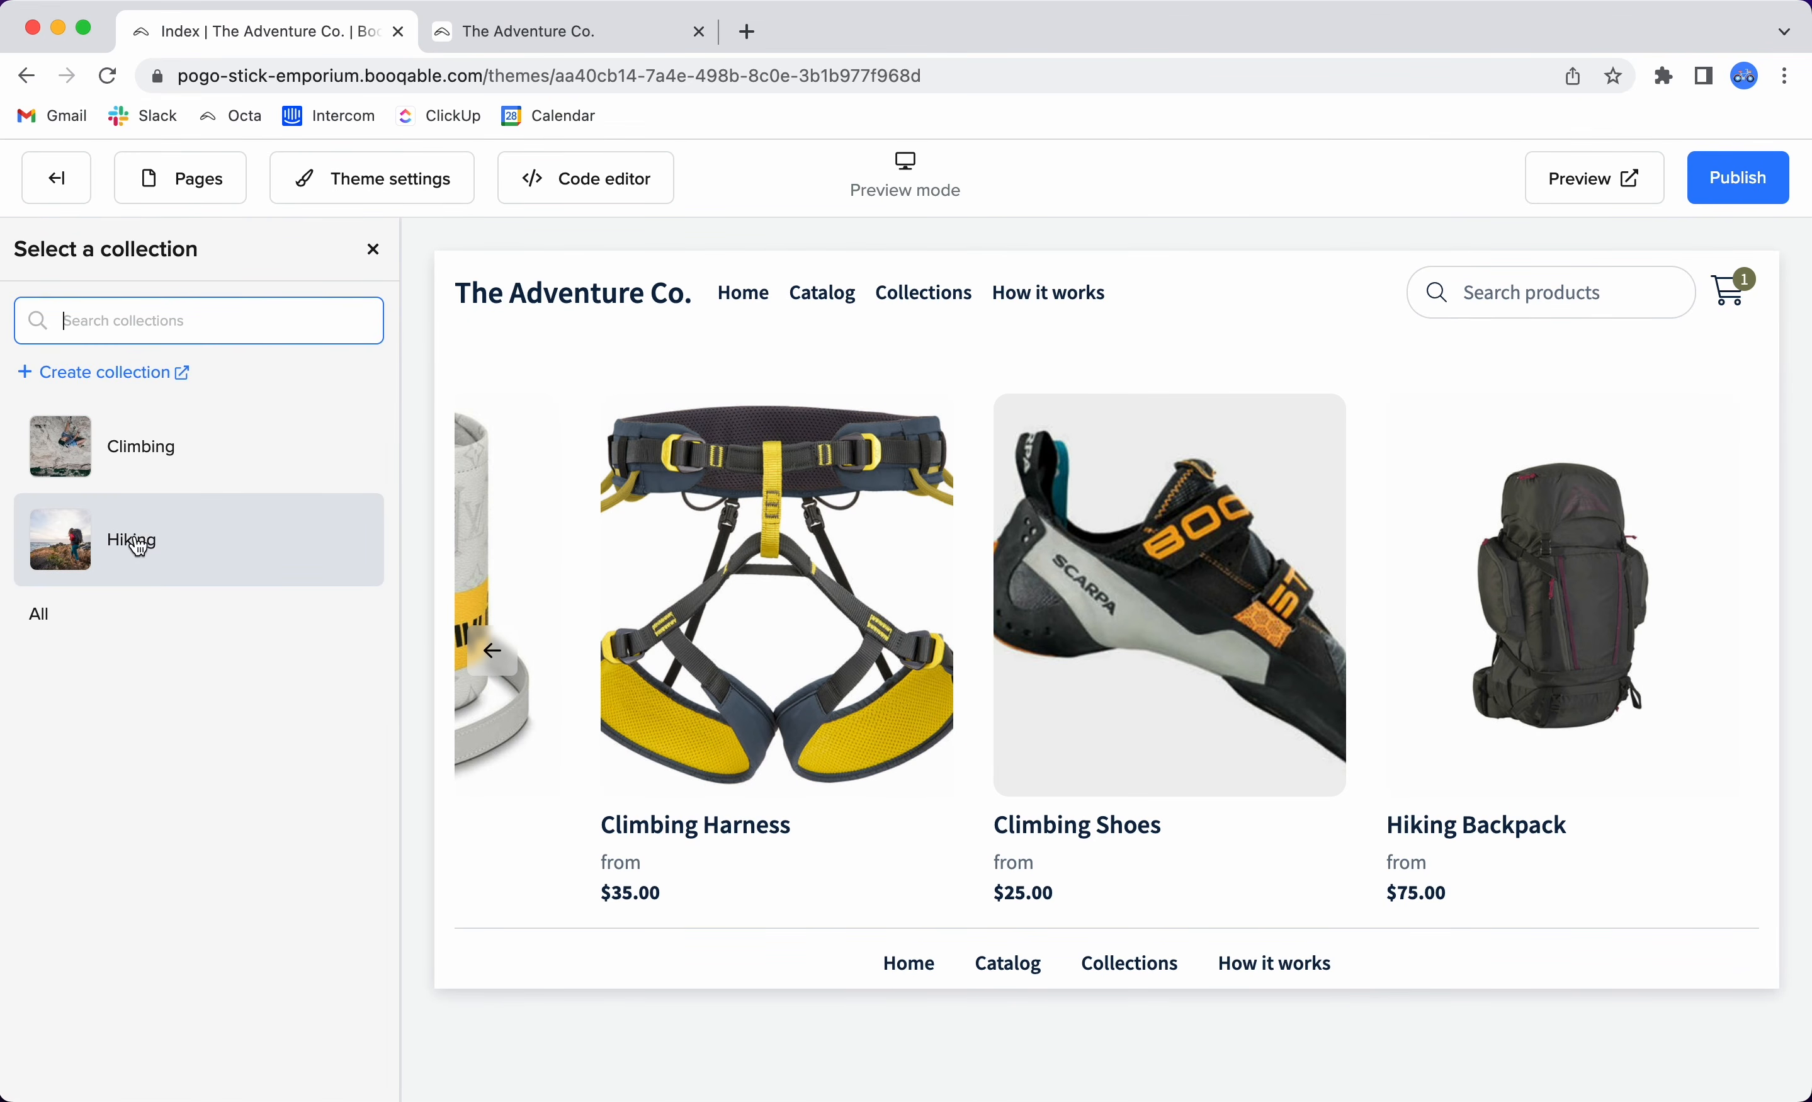
pyautogui.click(145, 436)
pyautogui.click(294, 1058)
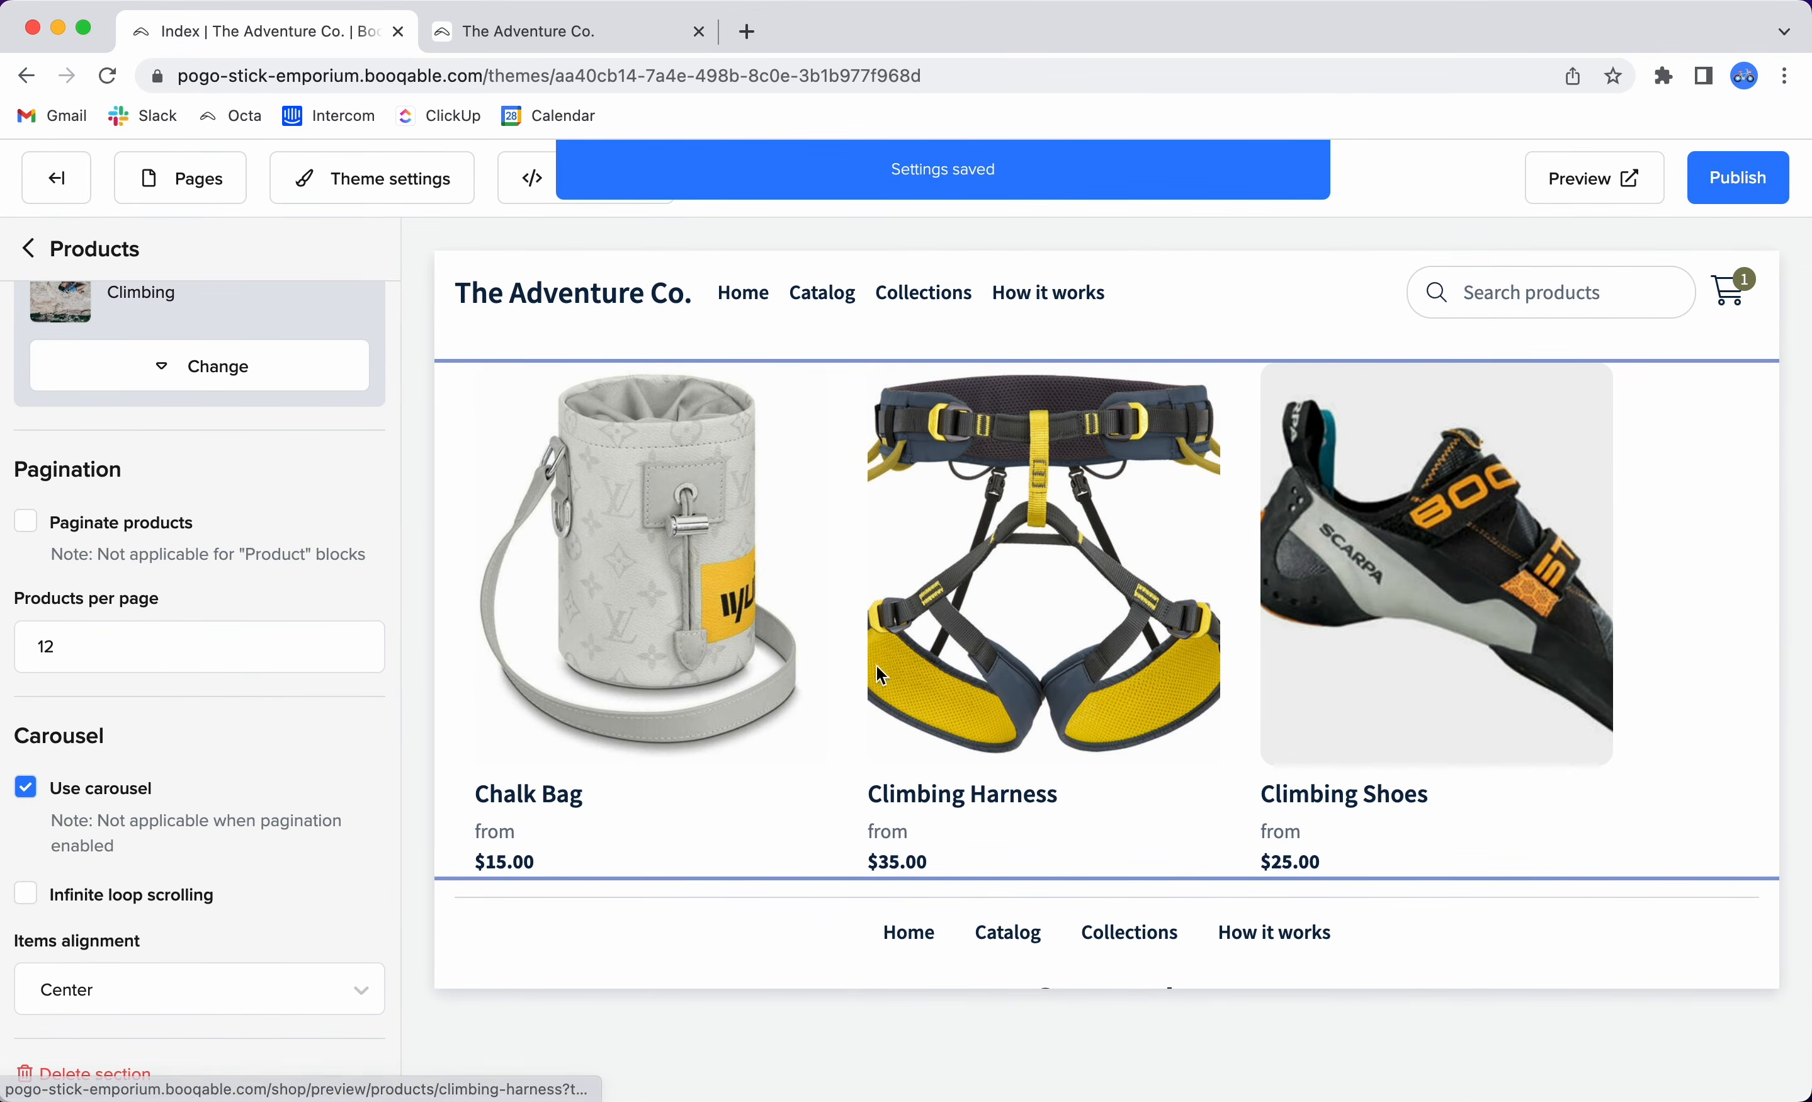
# Turn off the carousel for the Products section and save the settings.
pyautogui.click(99, 802)
pyautogui.click(273, 1039)
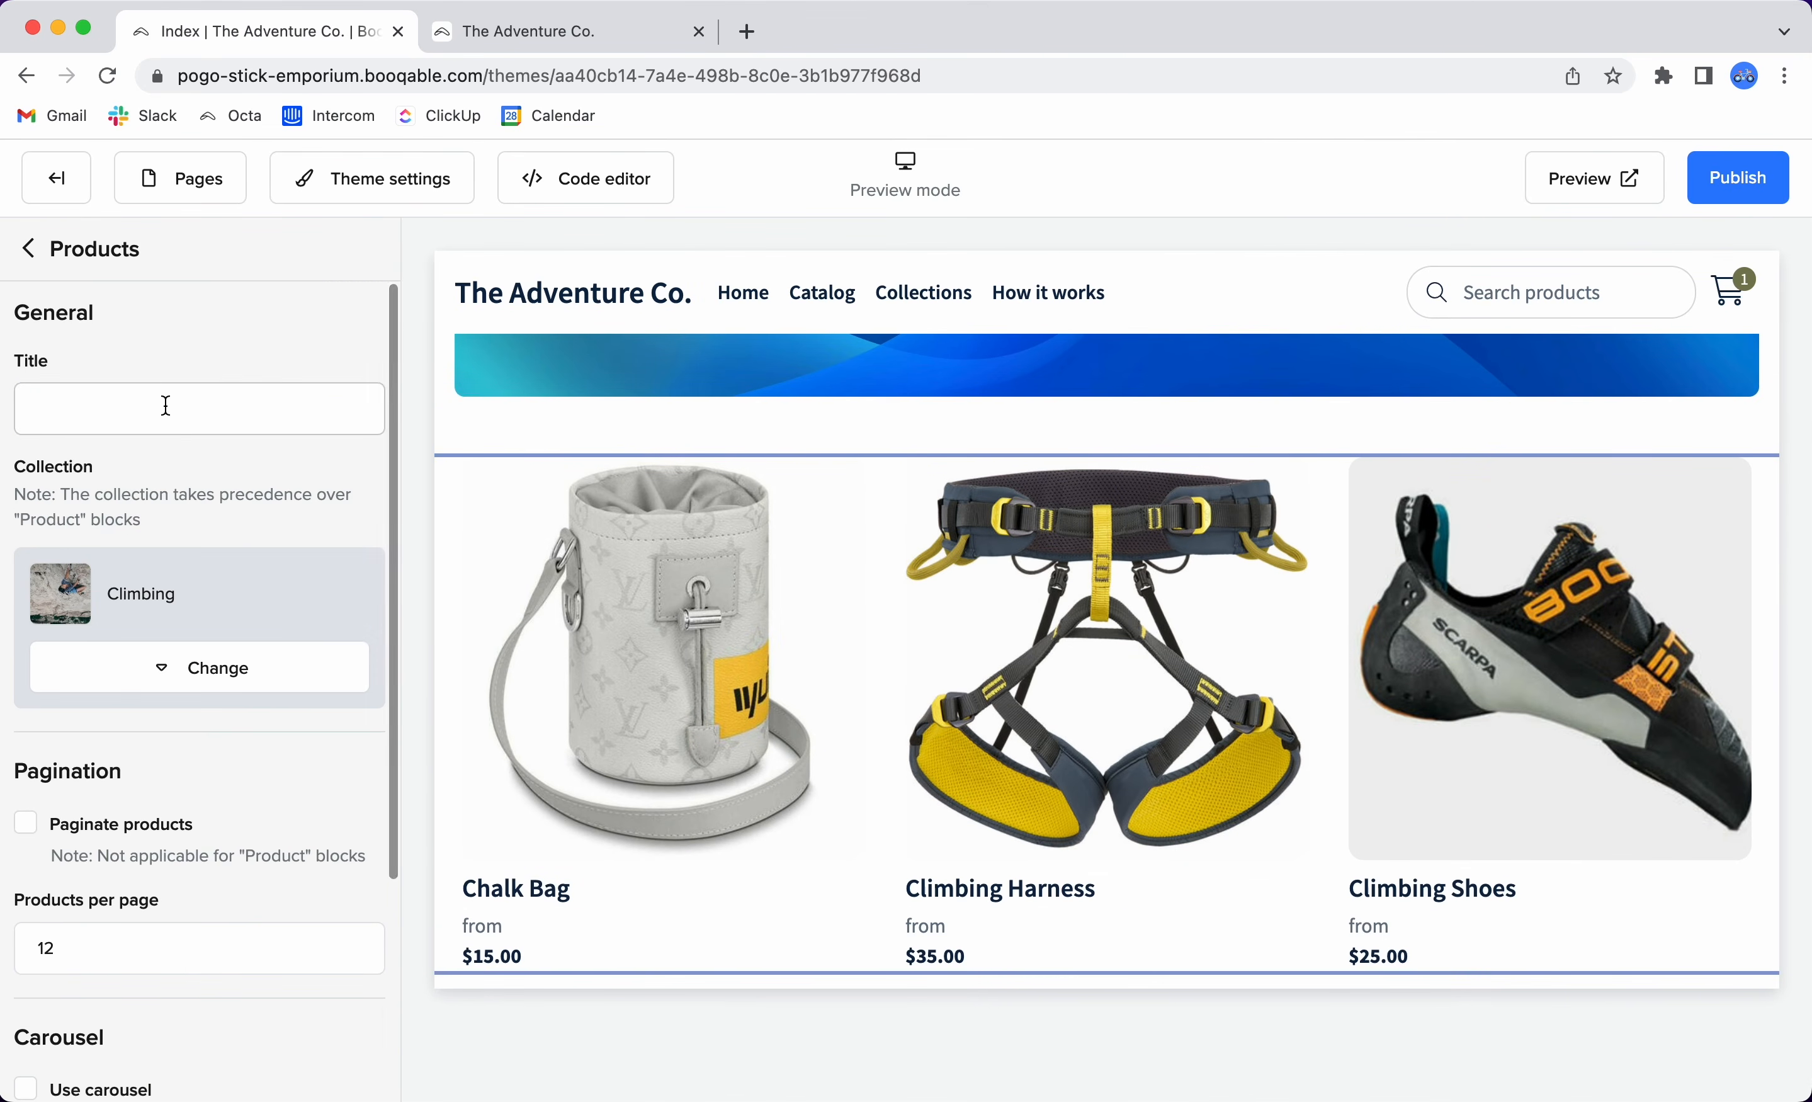
# Title the Products section "Climbing Gear" and save the settings.
pyautogui.click(162, 407)
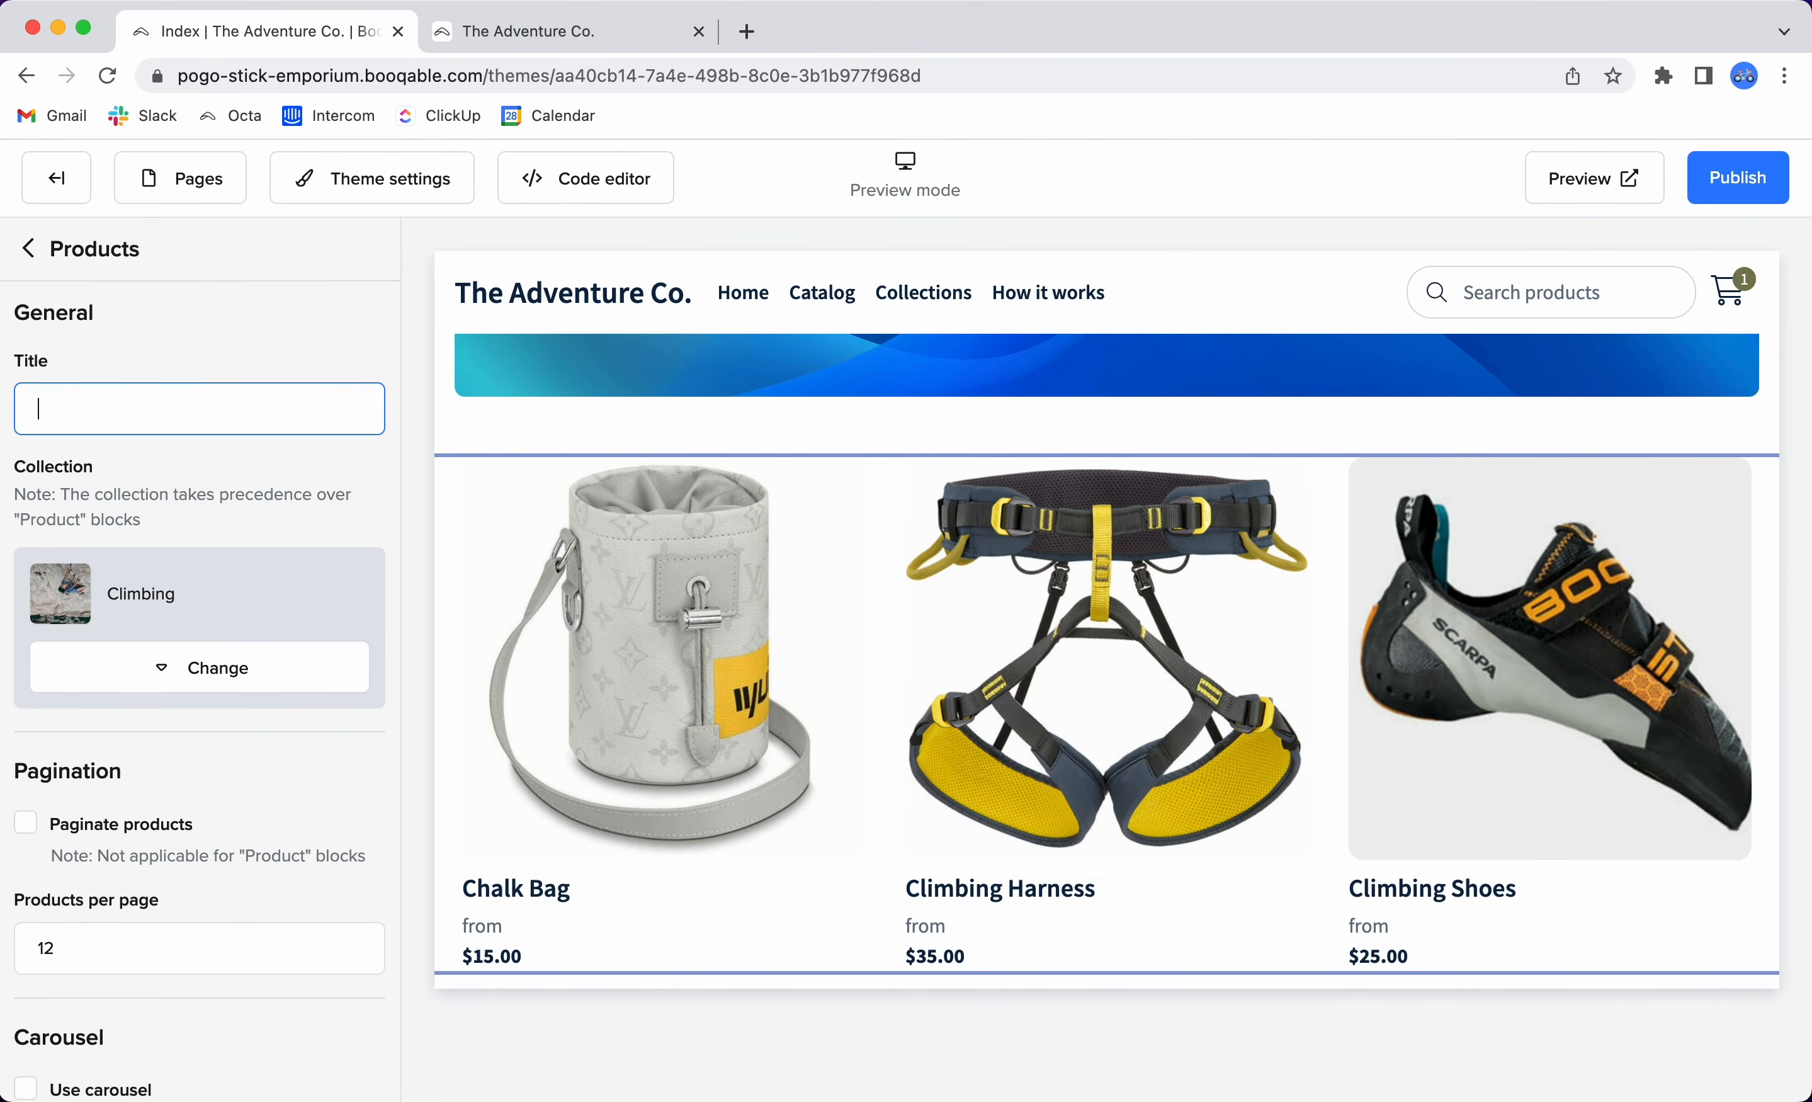
pyautogui.write('Cli')
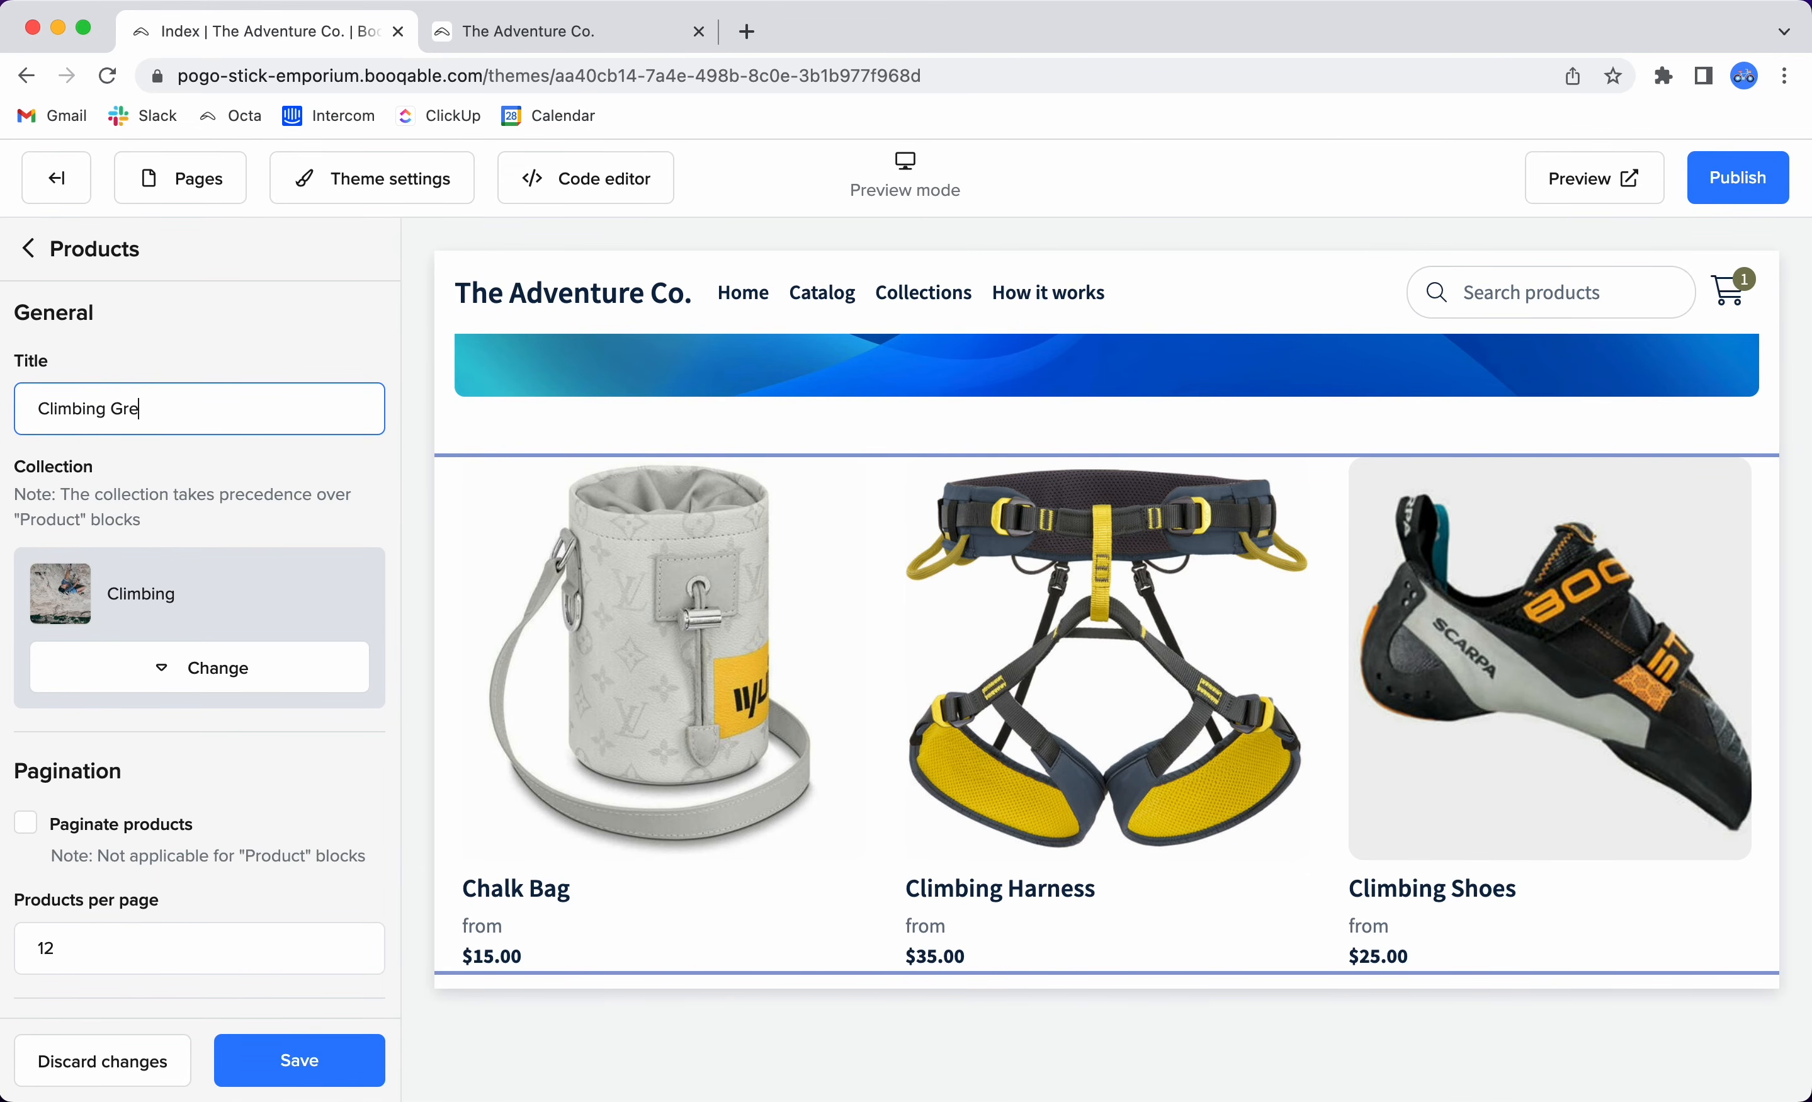
pyautogui.write('mbing Gear')
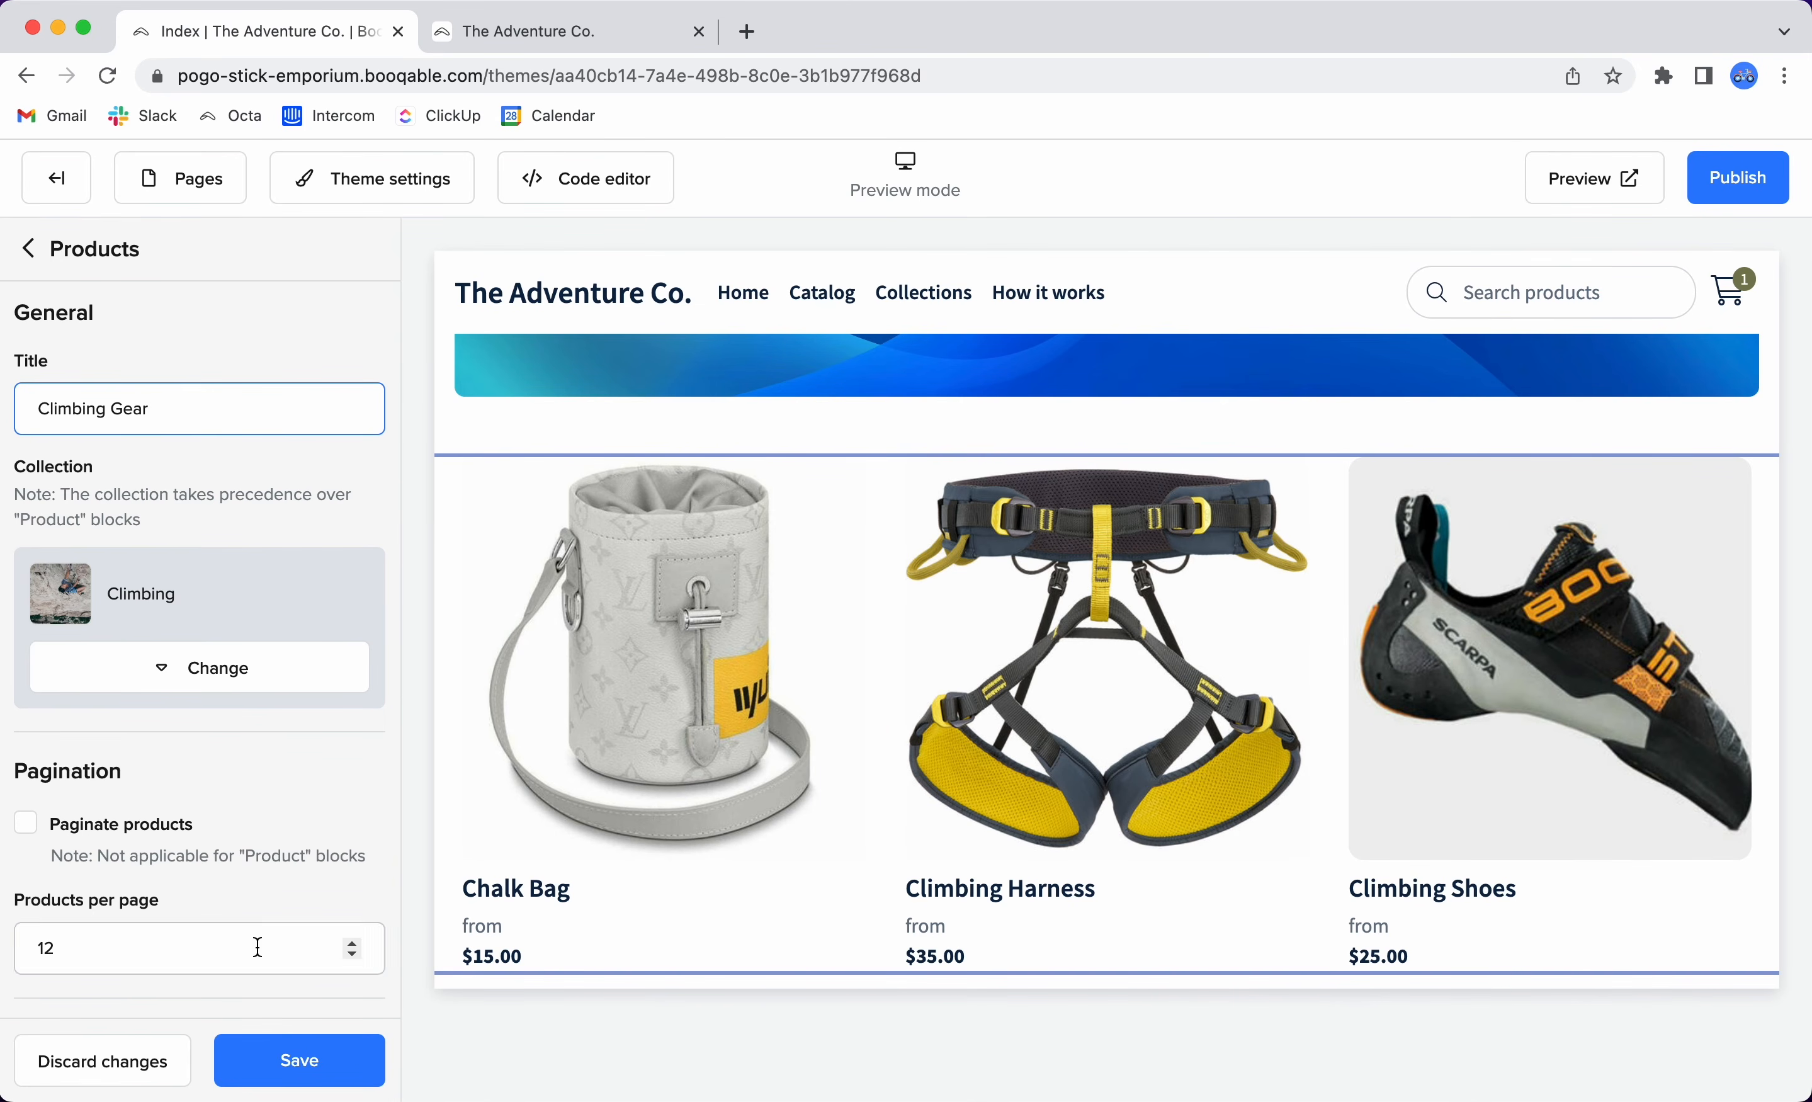
pyautogui.click(295, 1048)
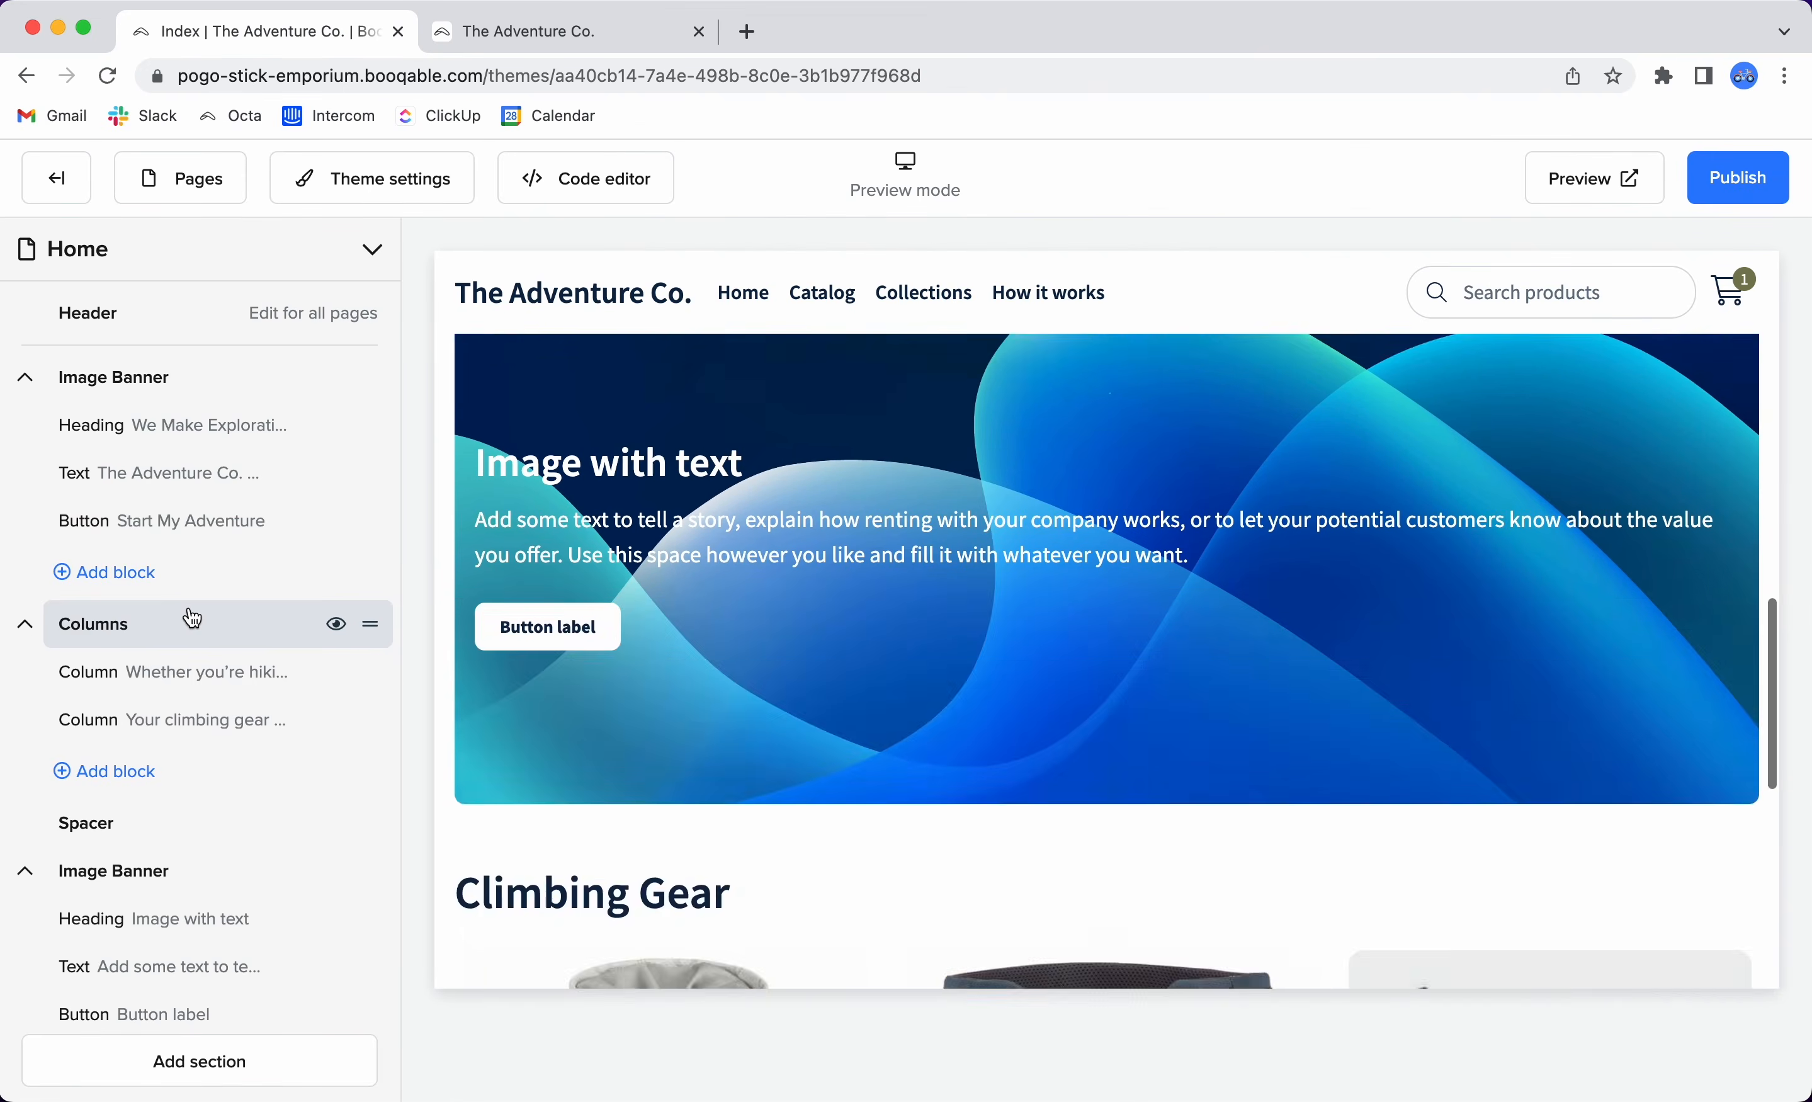
# Look at the products selectable for the Product block in the Products section, then leave the block without choosing one.
pyautogui.scroll(-4, 257, 850)
pyautogui.scroll(-2, 258, 851)
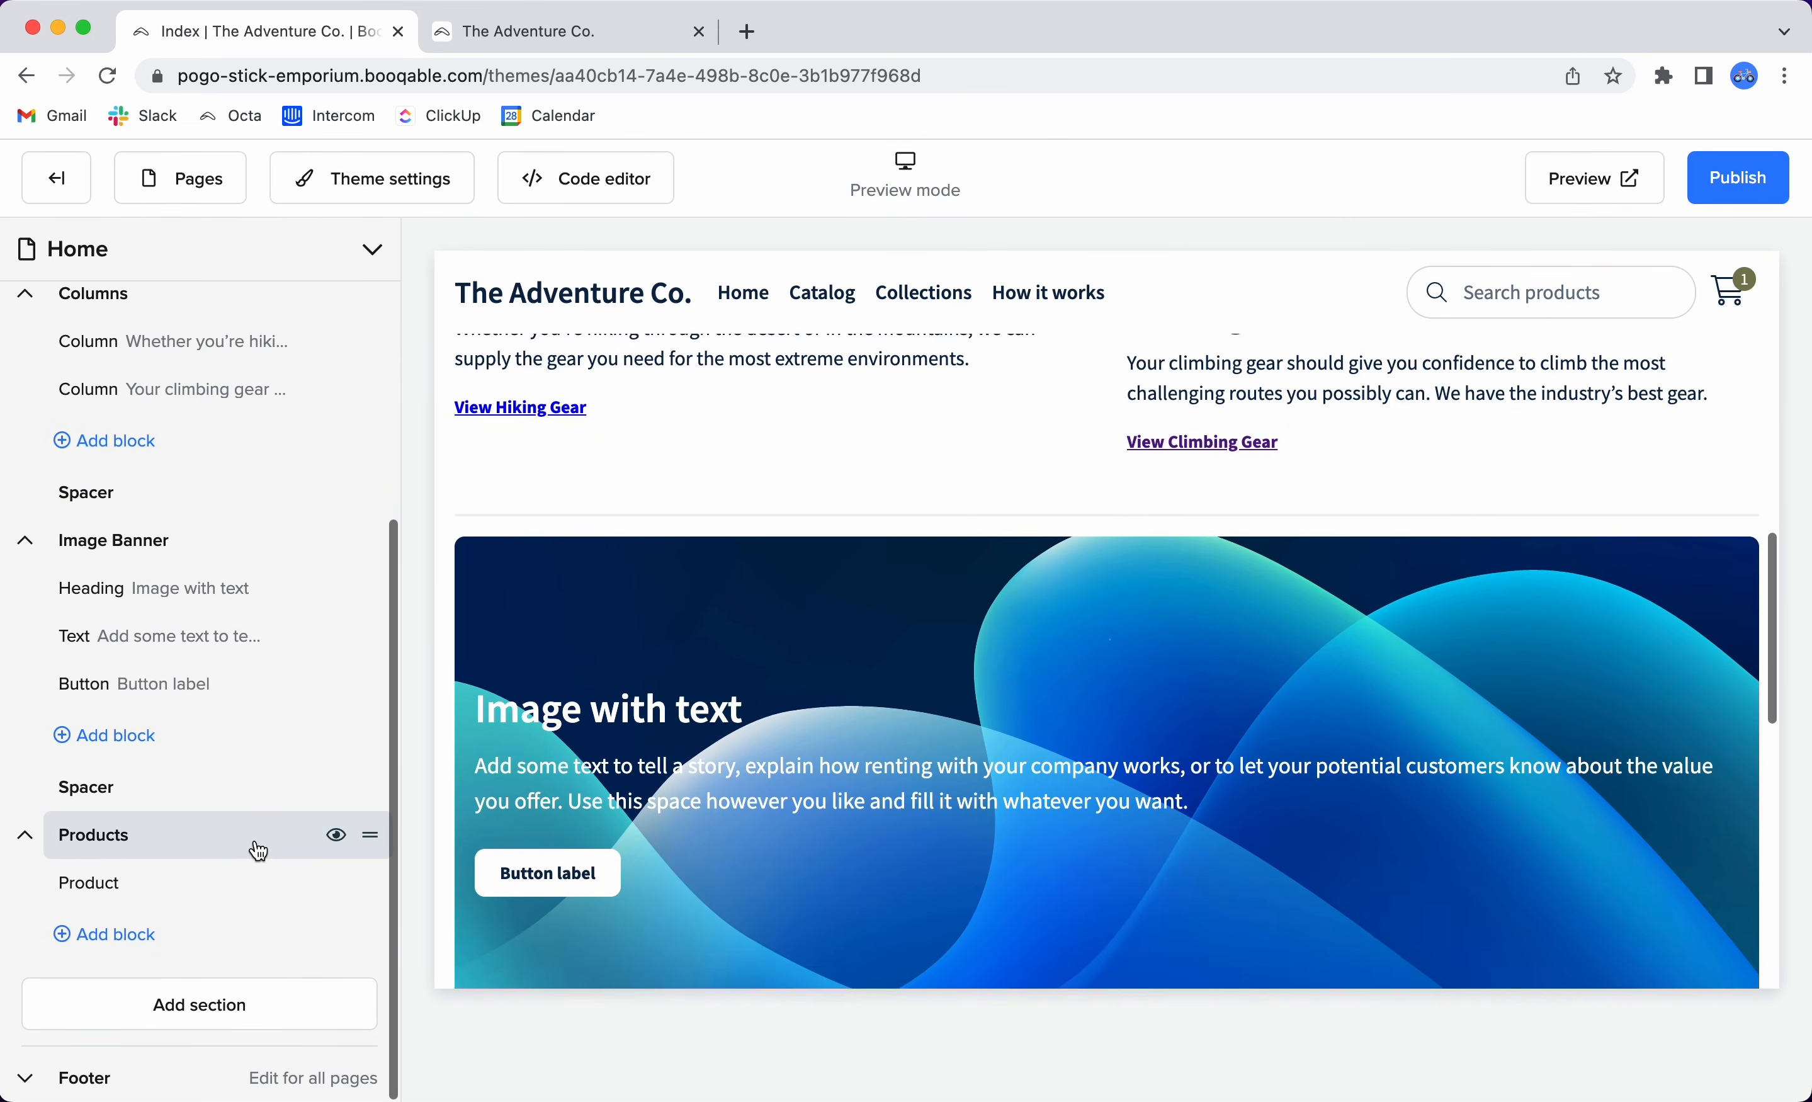
pyautogui.click(180, 889)
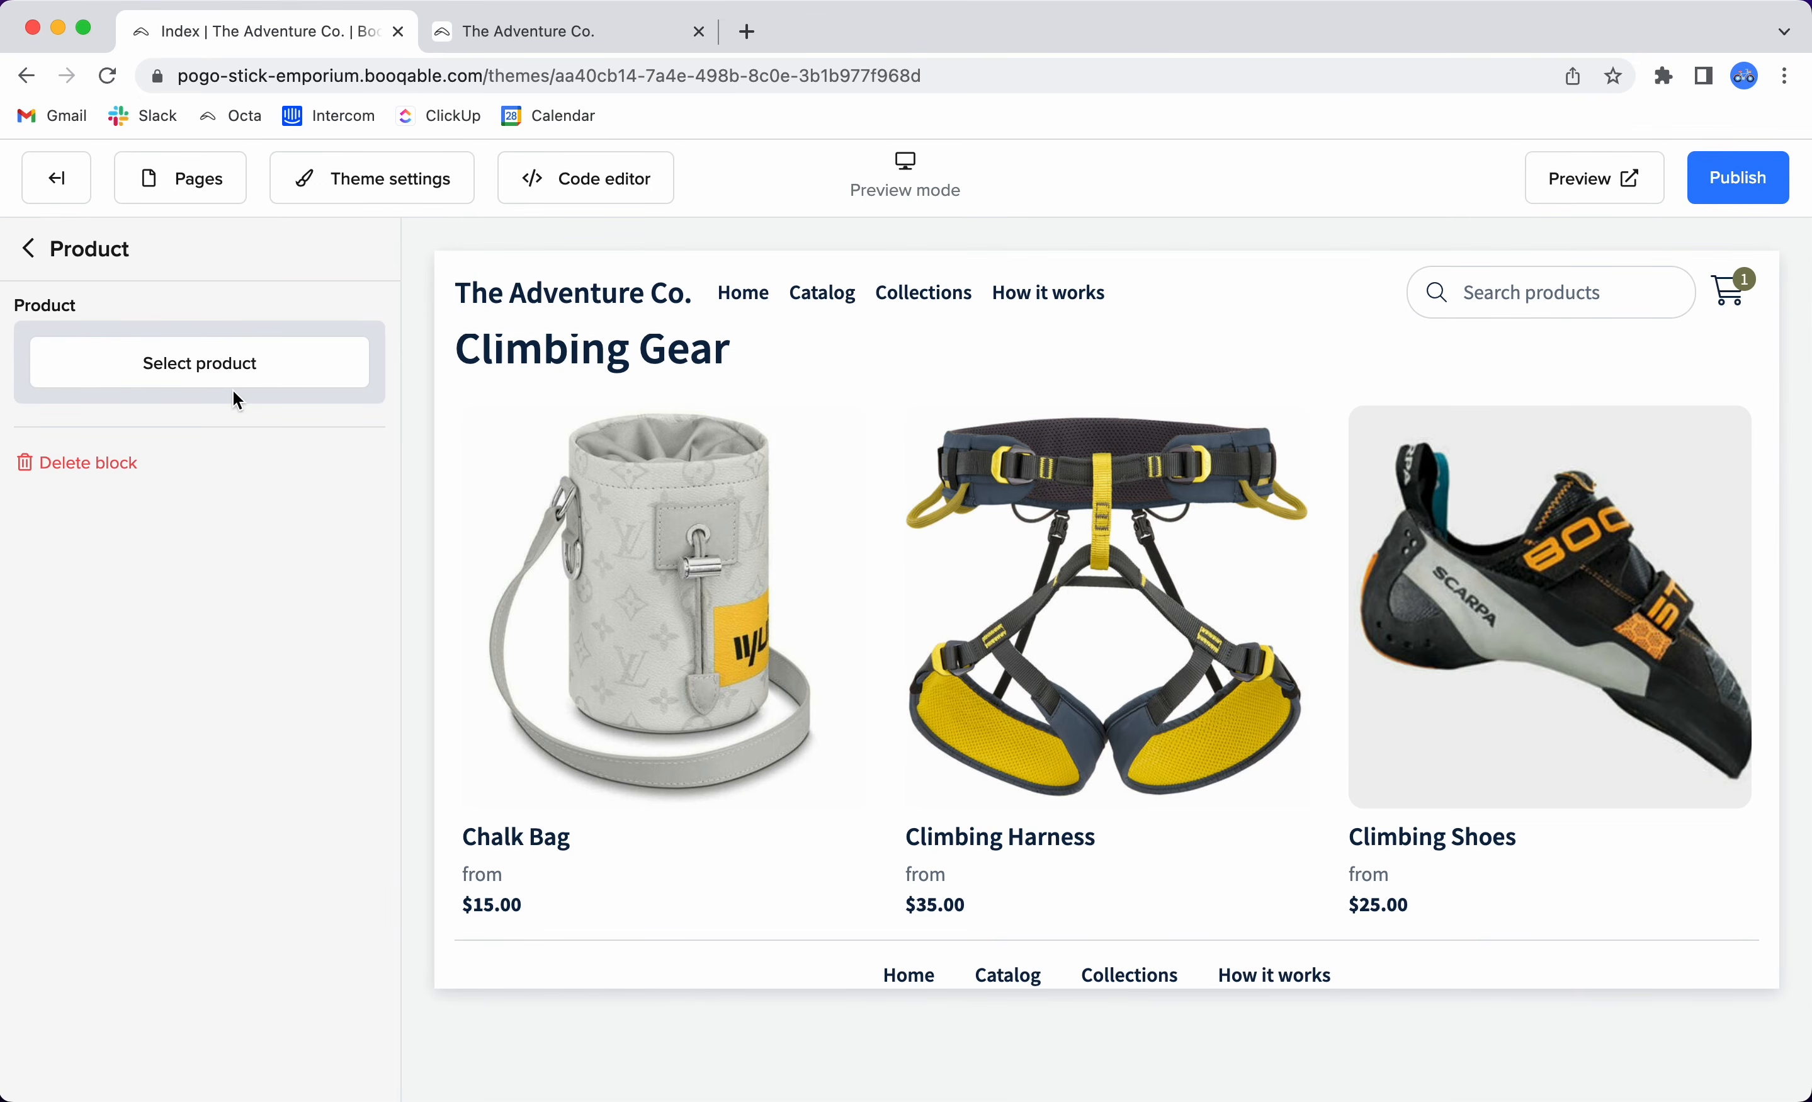
pyautogui.click(223, 375)
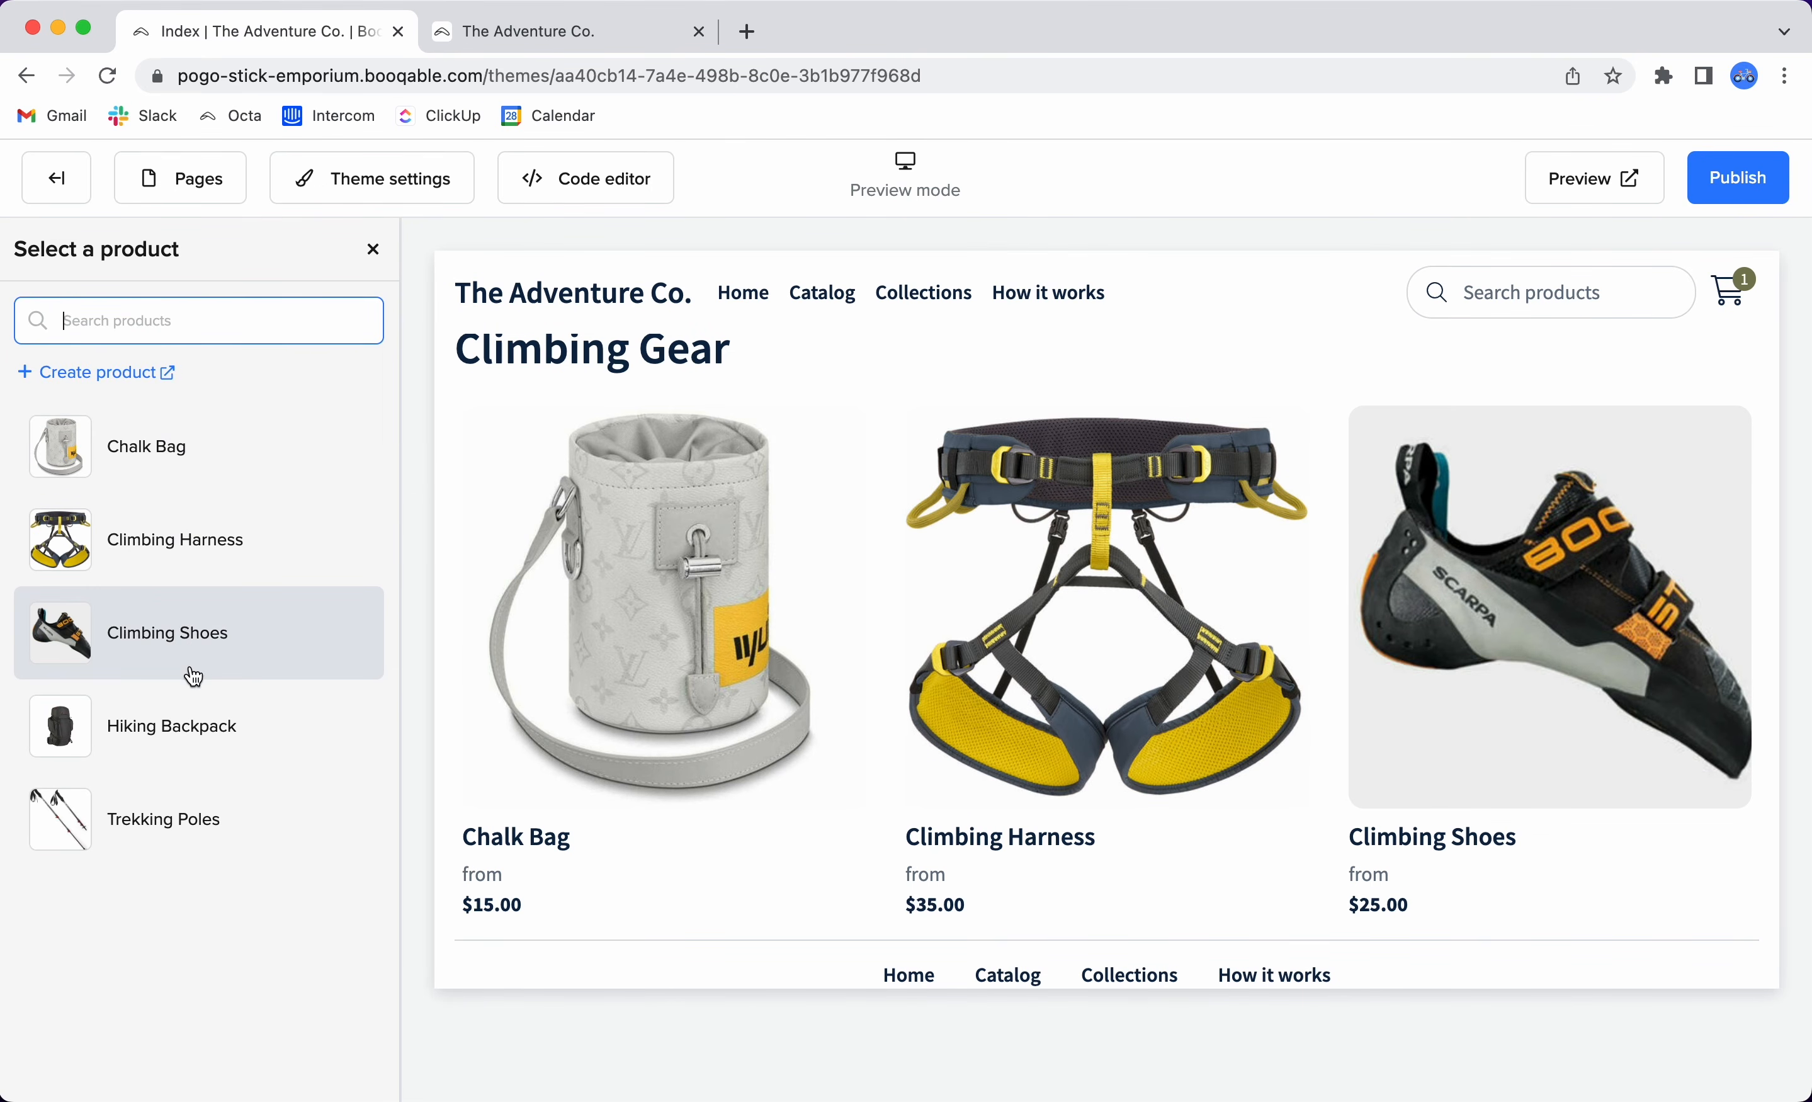
pyautogui.click(374, 251)
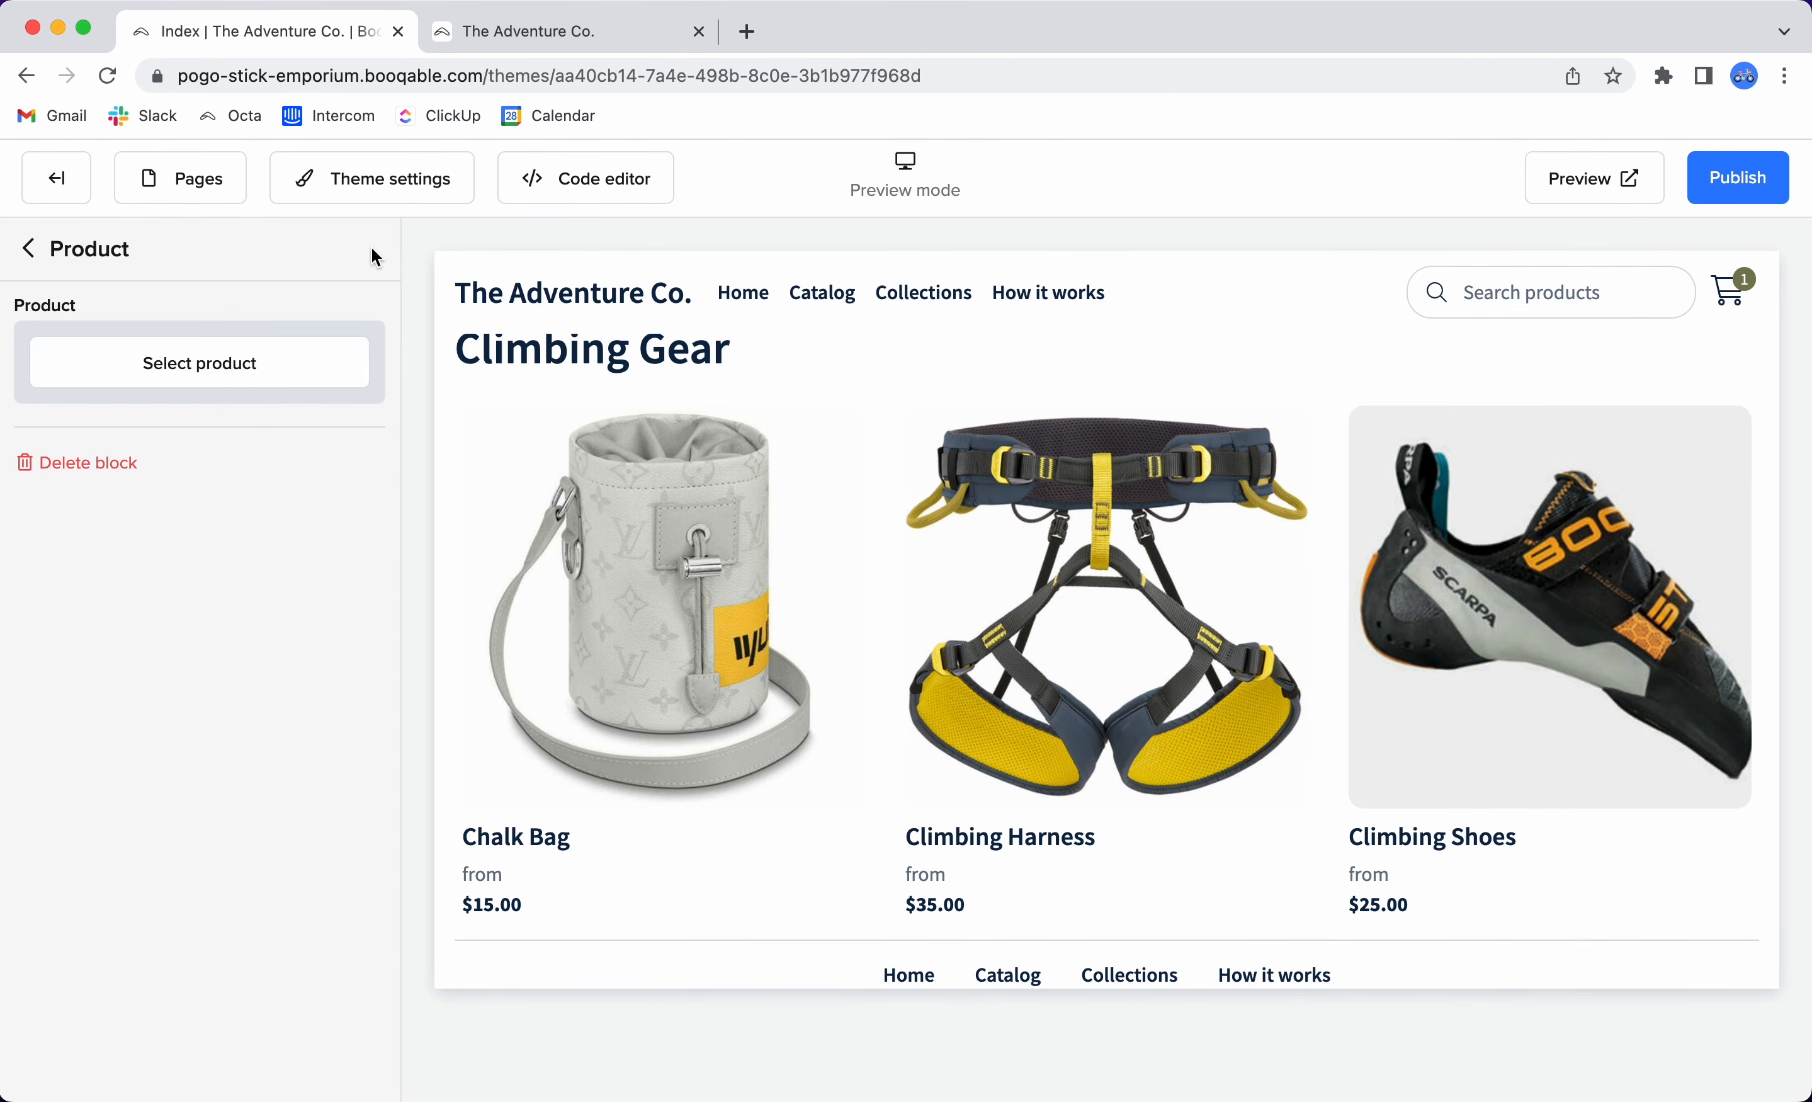
pyautogui.click(31, 250)
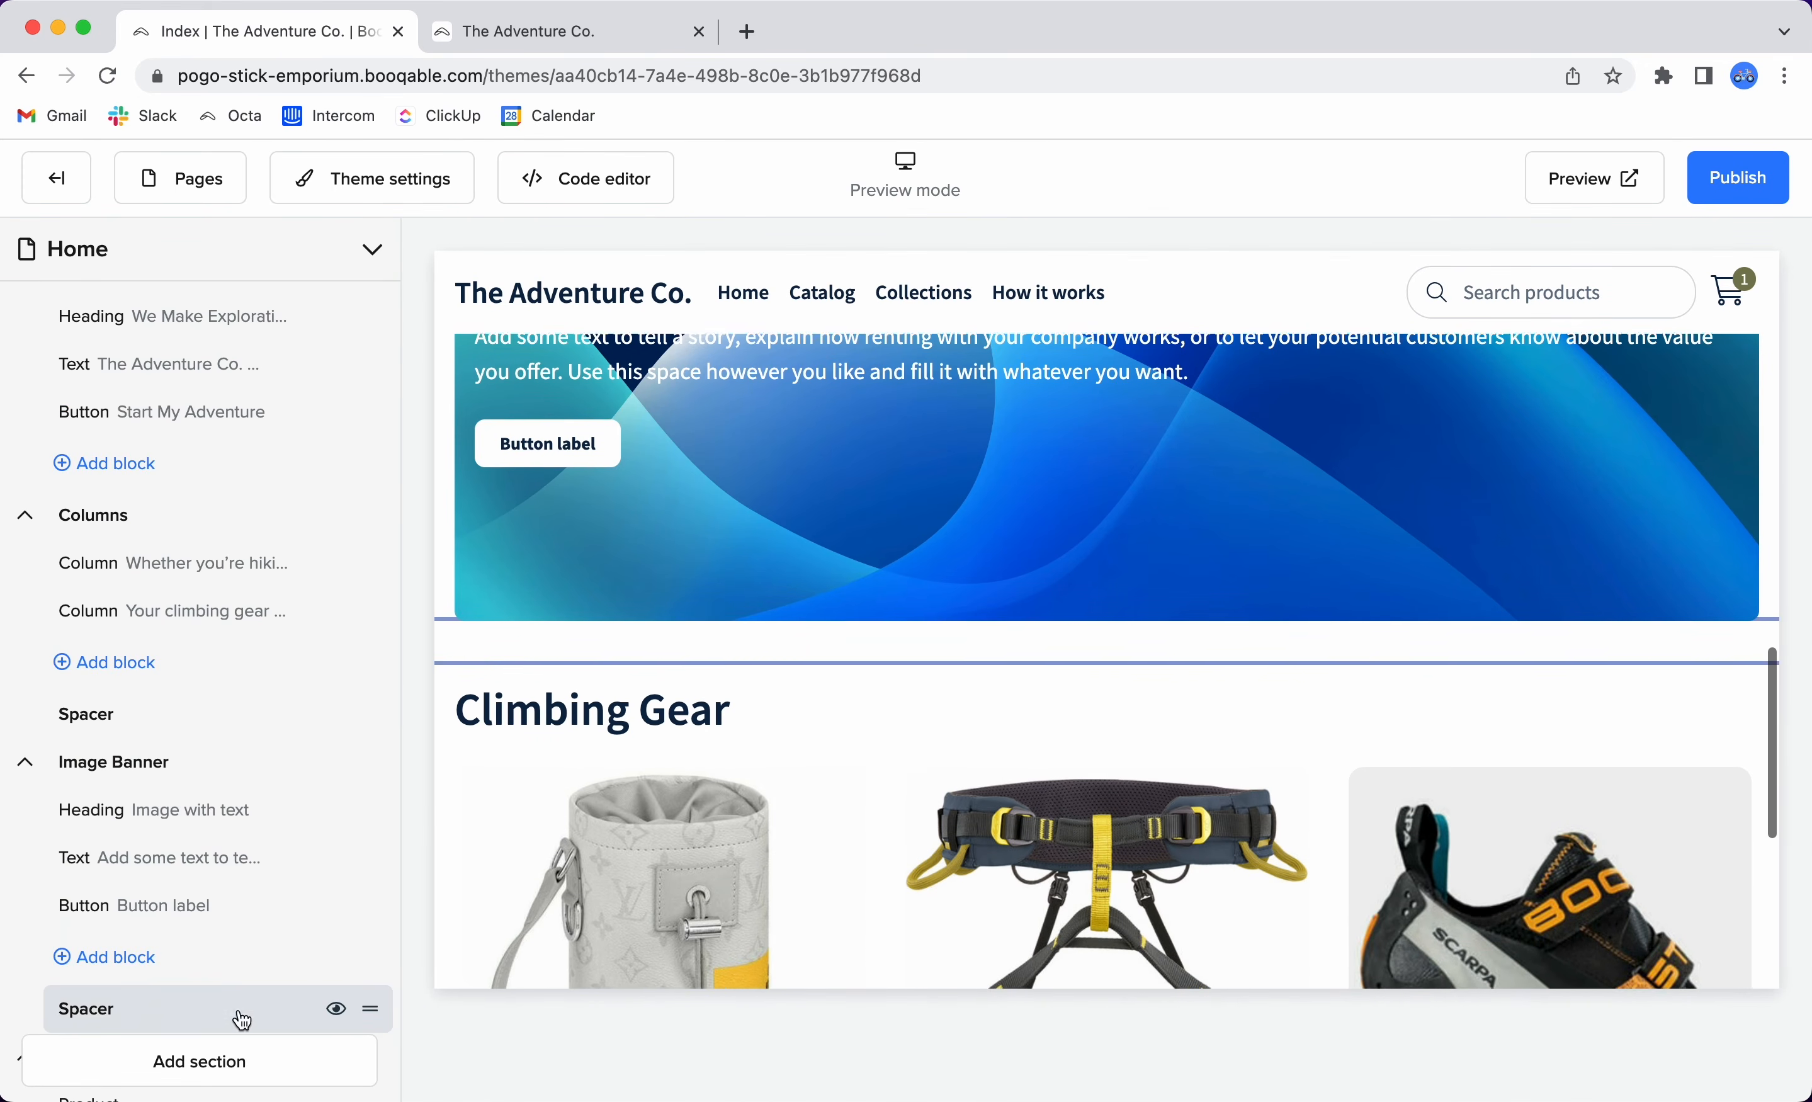
# Move the Products section above the second Image Banner and place the spacer between those two sections.
pyautogui.scroll(-2, 236, 953)
pyautogui.scroll(-2, 236, 953)
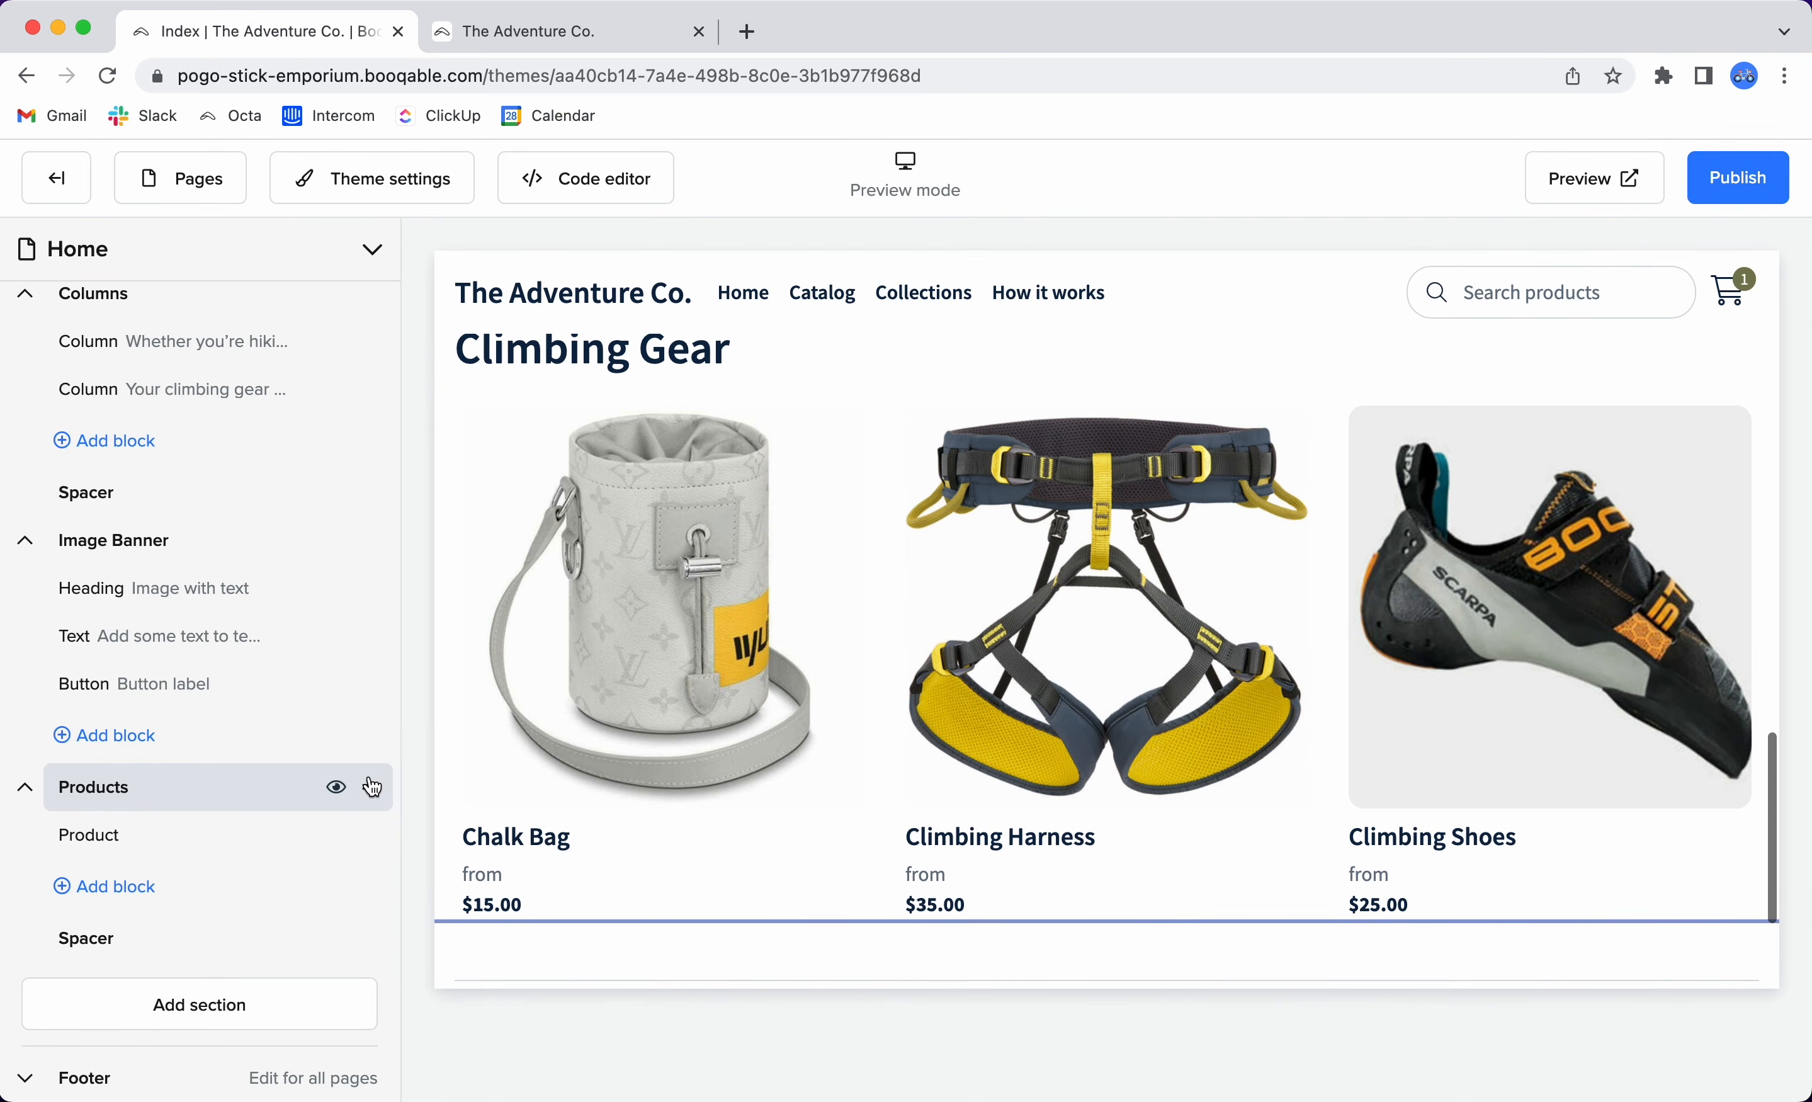
pyautogui.moveTo(373, 786); pyautogui.dragTo(345, 566)
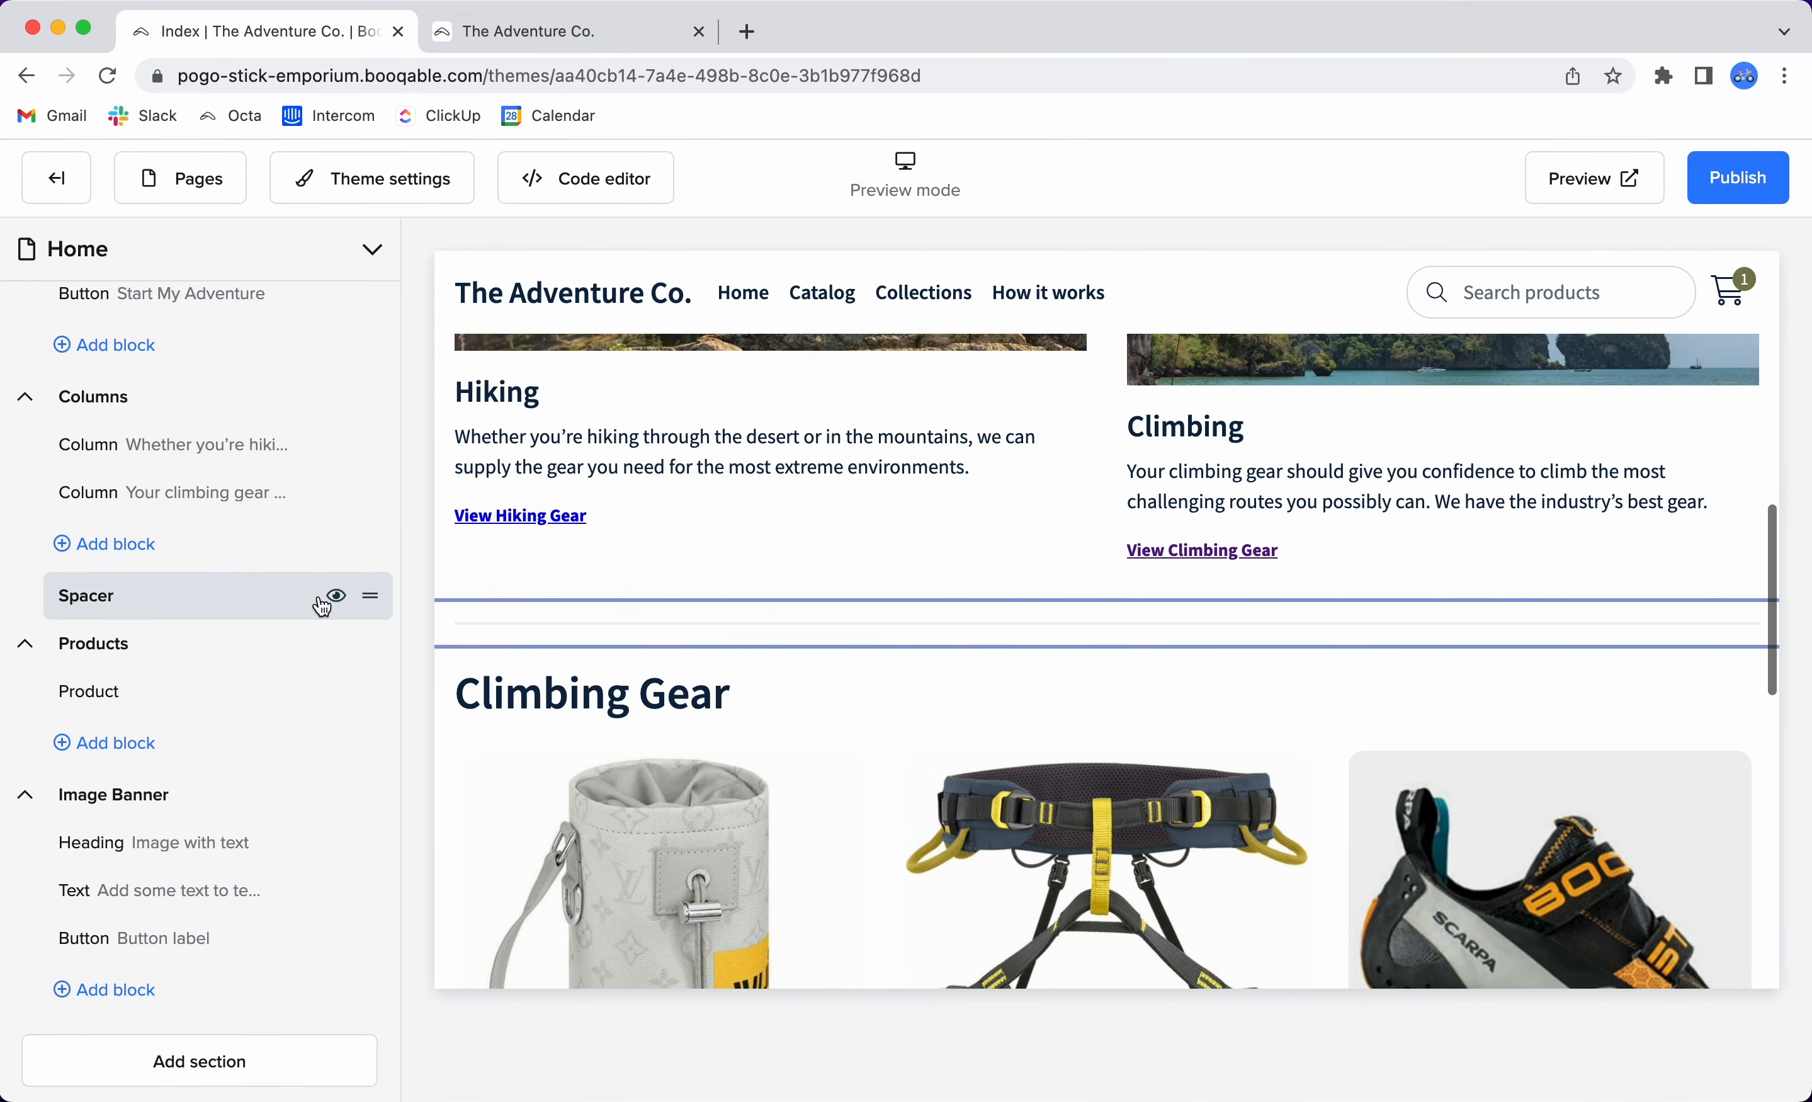
pyautogui.moveTo(372, 595); pyautogui.dragTo(377, 709)
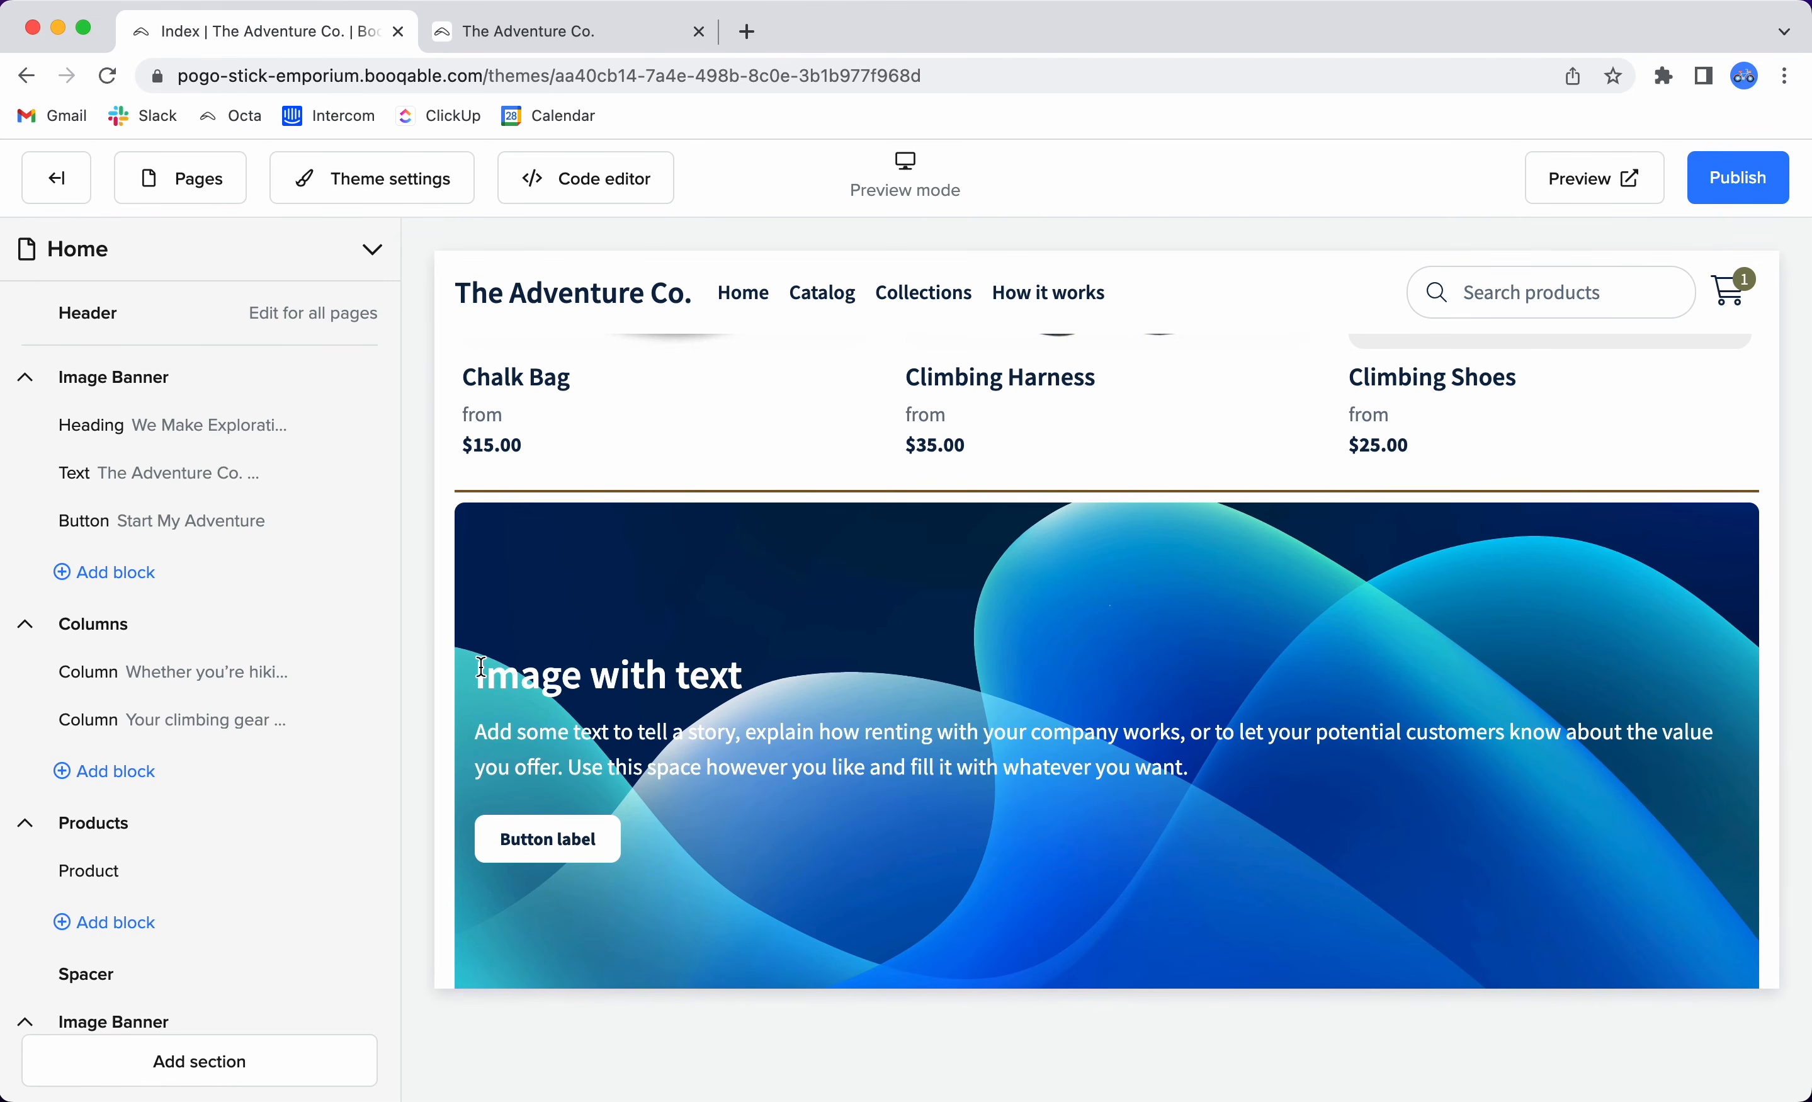
# Change the second image banner's heading to "Meet the Founders" and save it.
pyautogui.moveTo(481, 667); pyautogui.dragTo(755, 684)
pyautogui.moveTo(477, 732); pyautogui.dragTo(1133, 798)
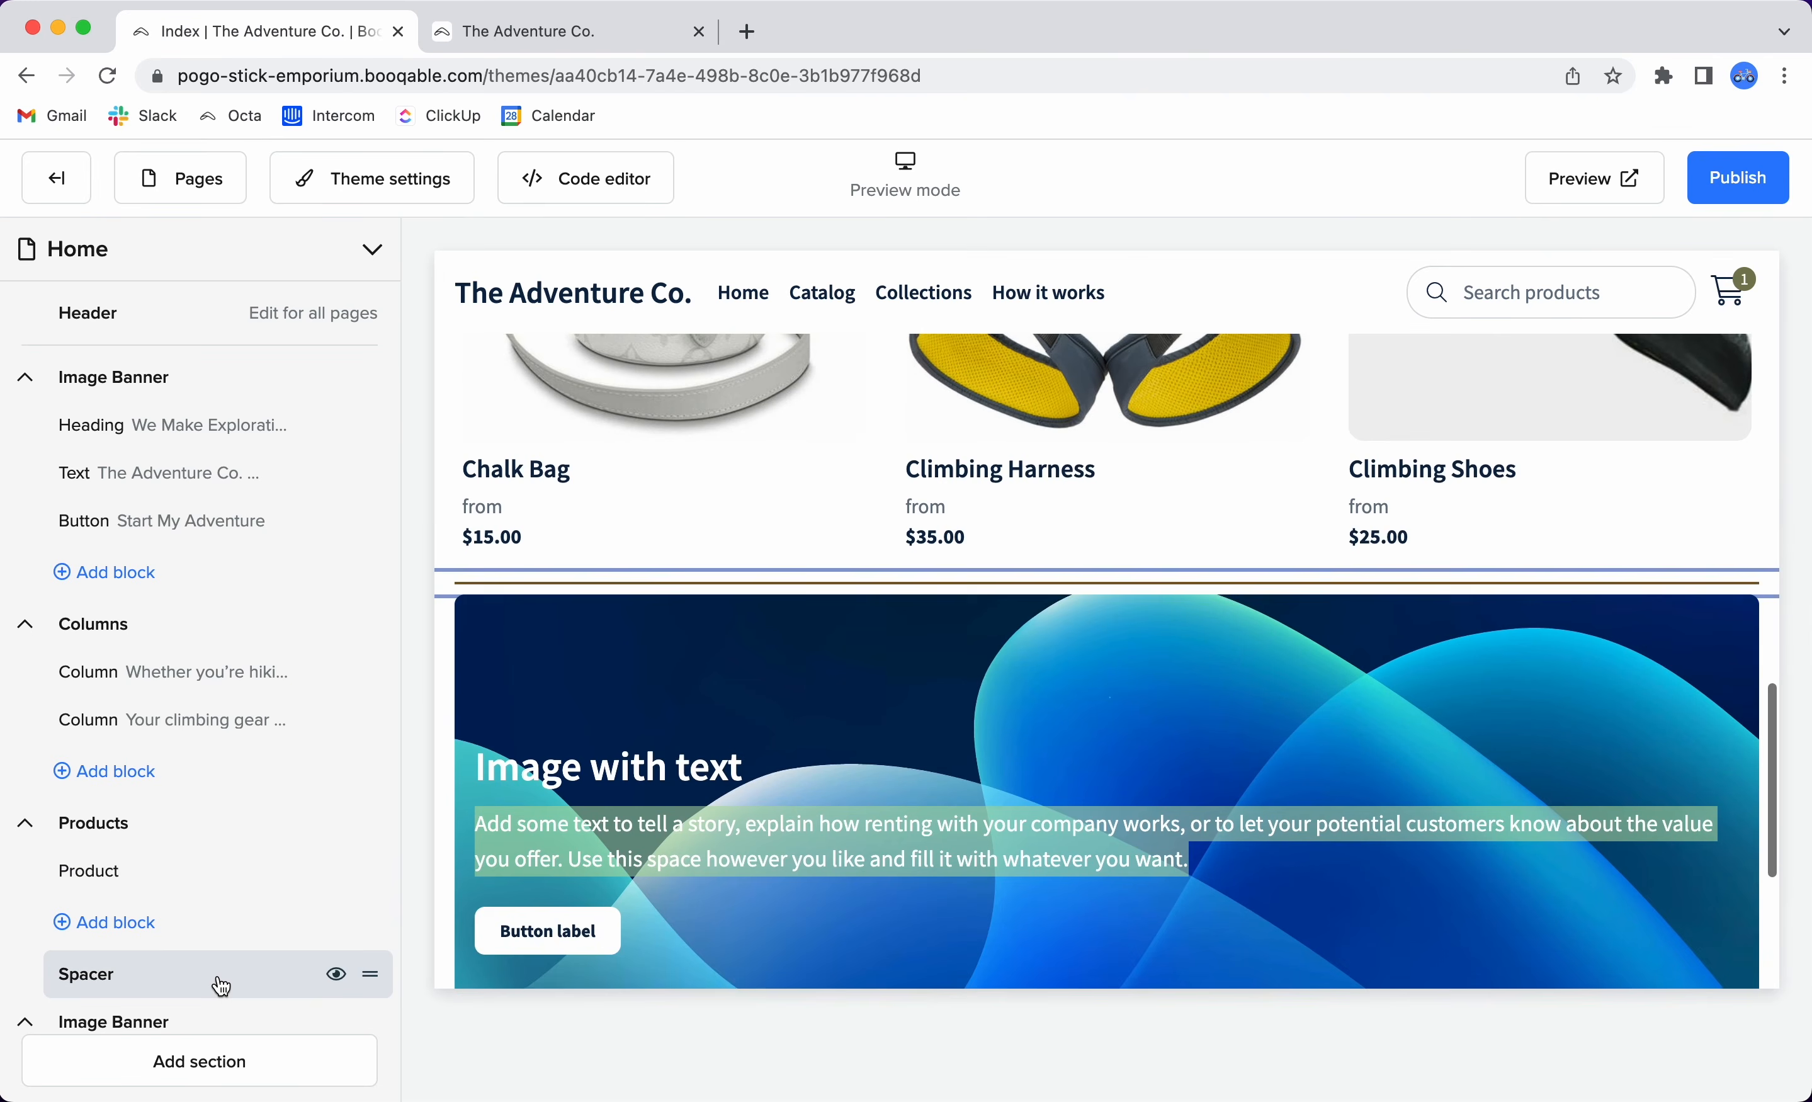
pyautogui.scroll(-5, 214, 1010)
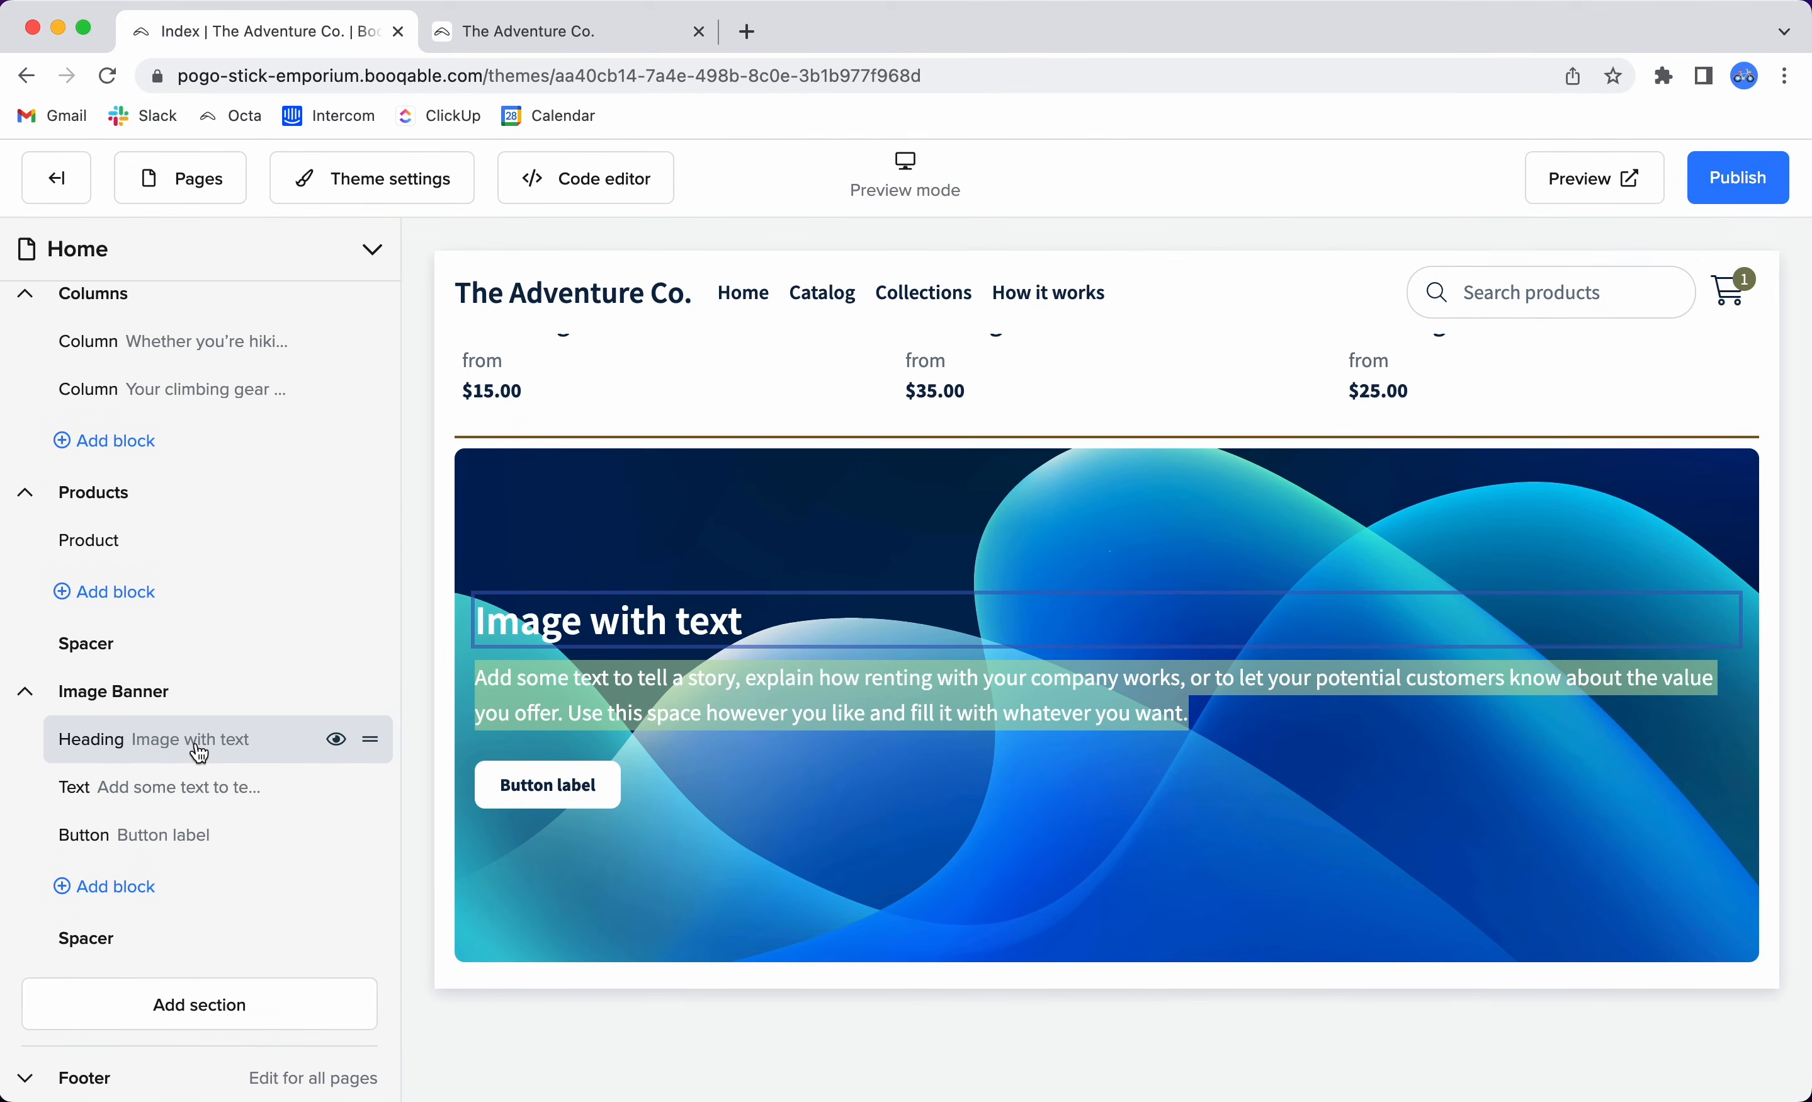
pyautogui.click(199, 751)
pyautogui.tripleClick(202, 360)
pyautogui.write('Meet the Founders')
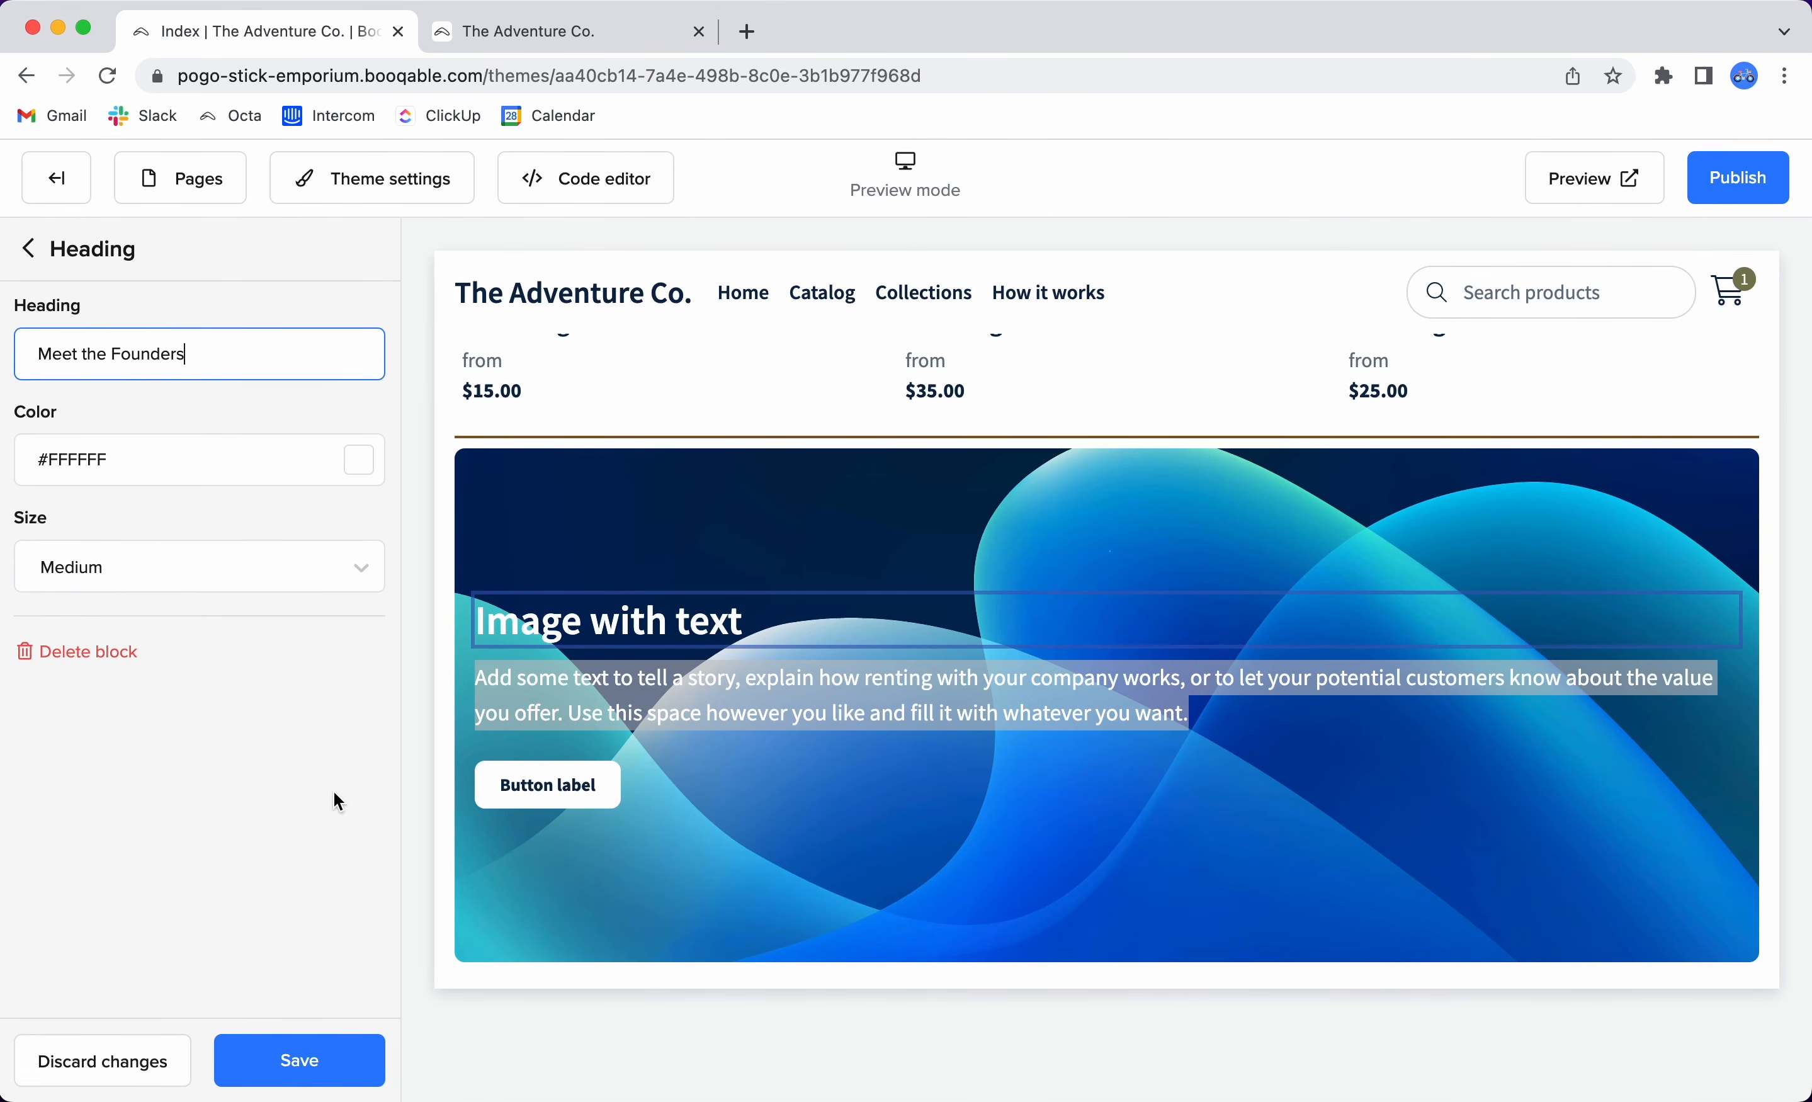
pyautogui.click(323, 1061)
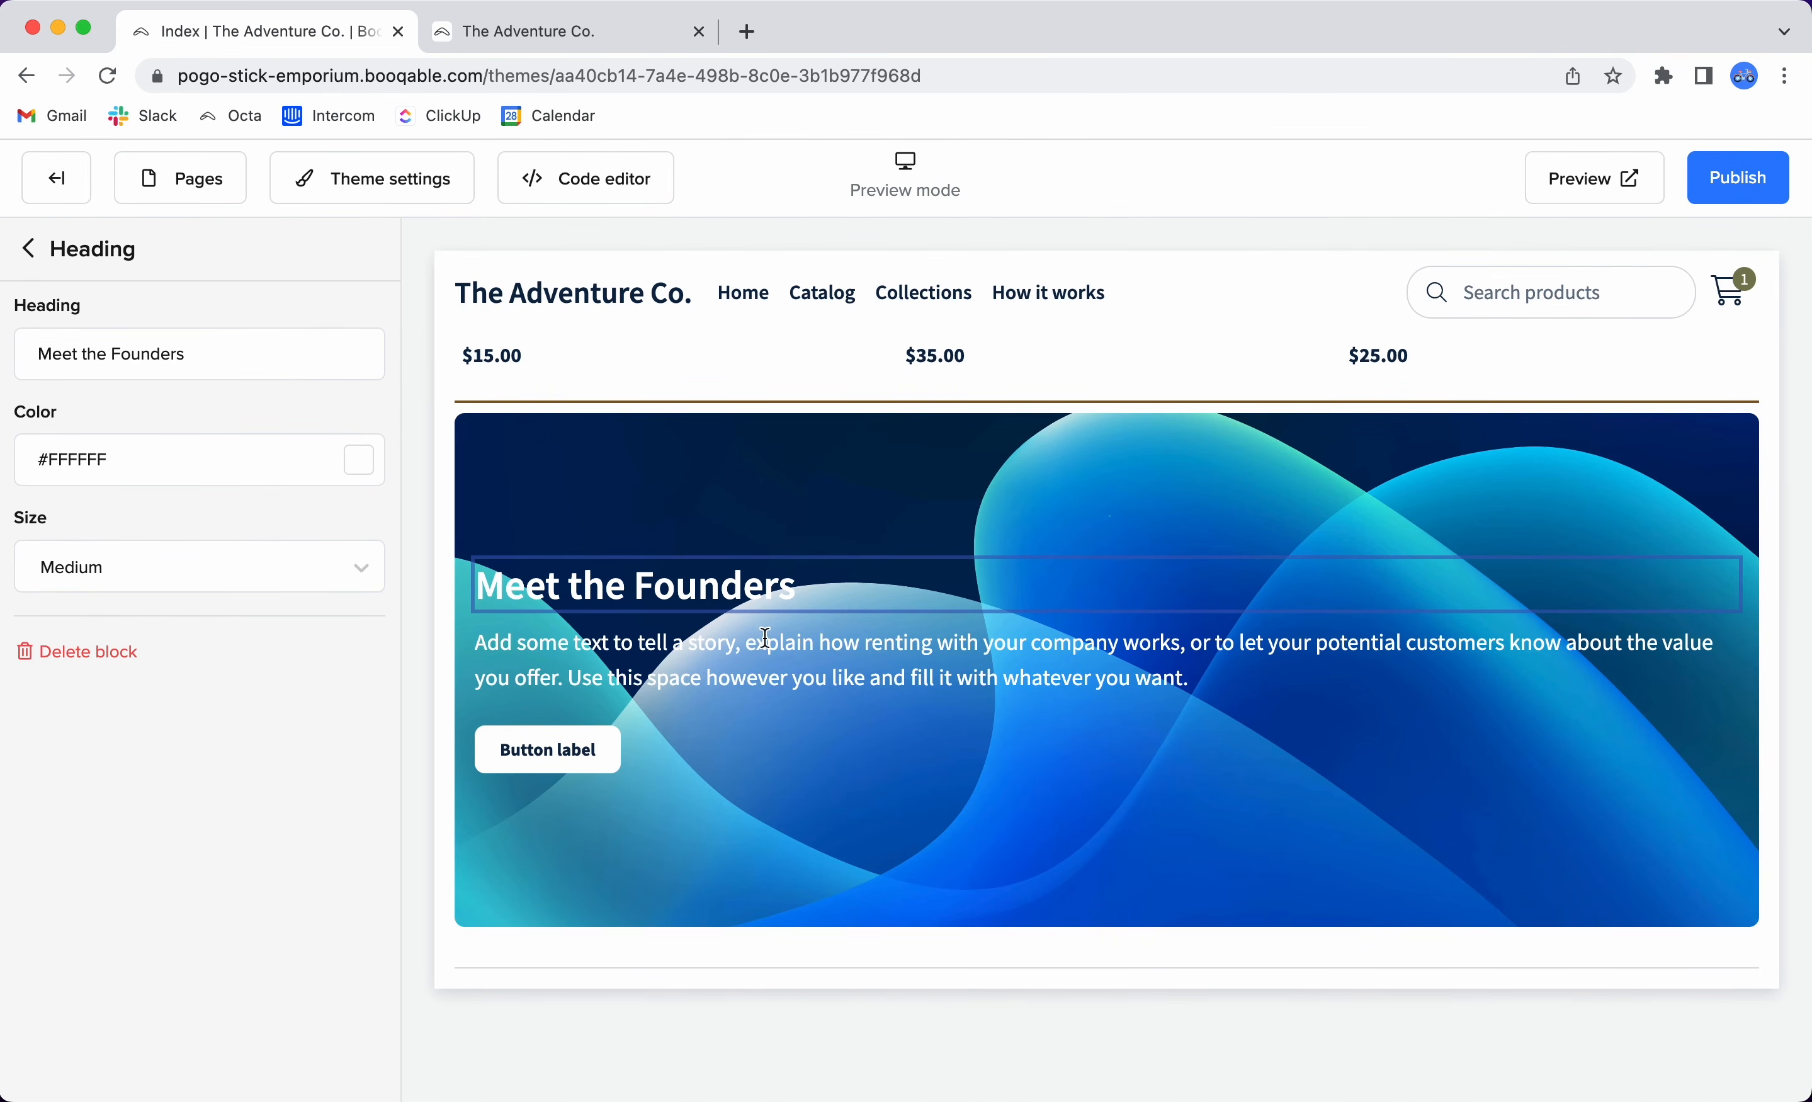
# Replace the second banner's text with "Get to know the team behind the scenes that make your adventures possible" and save.
pyautogui.click(28, 248)
pyautogui.scroll(-4, 202, 1040)
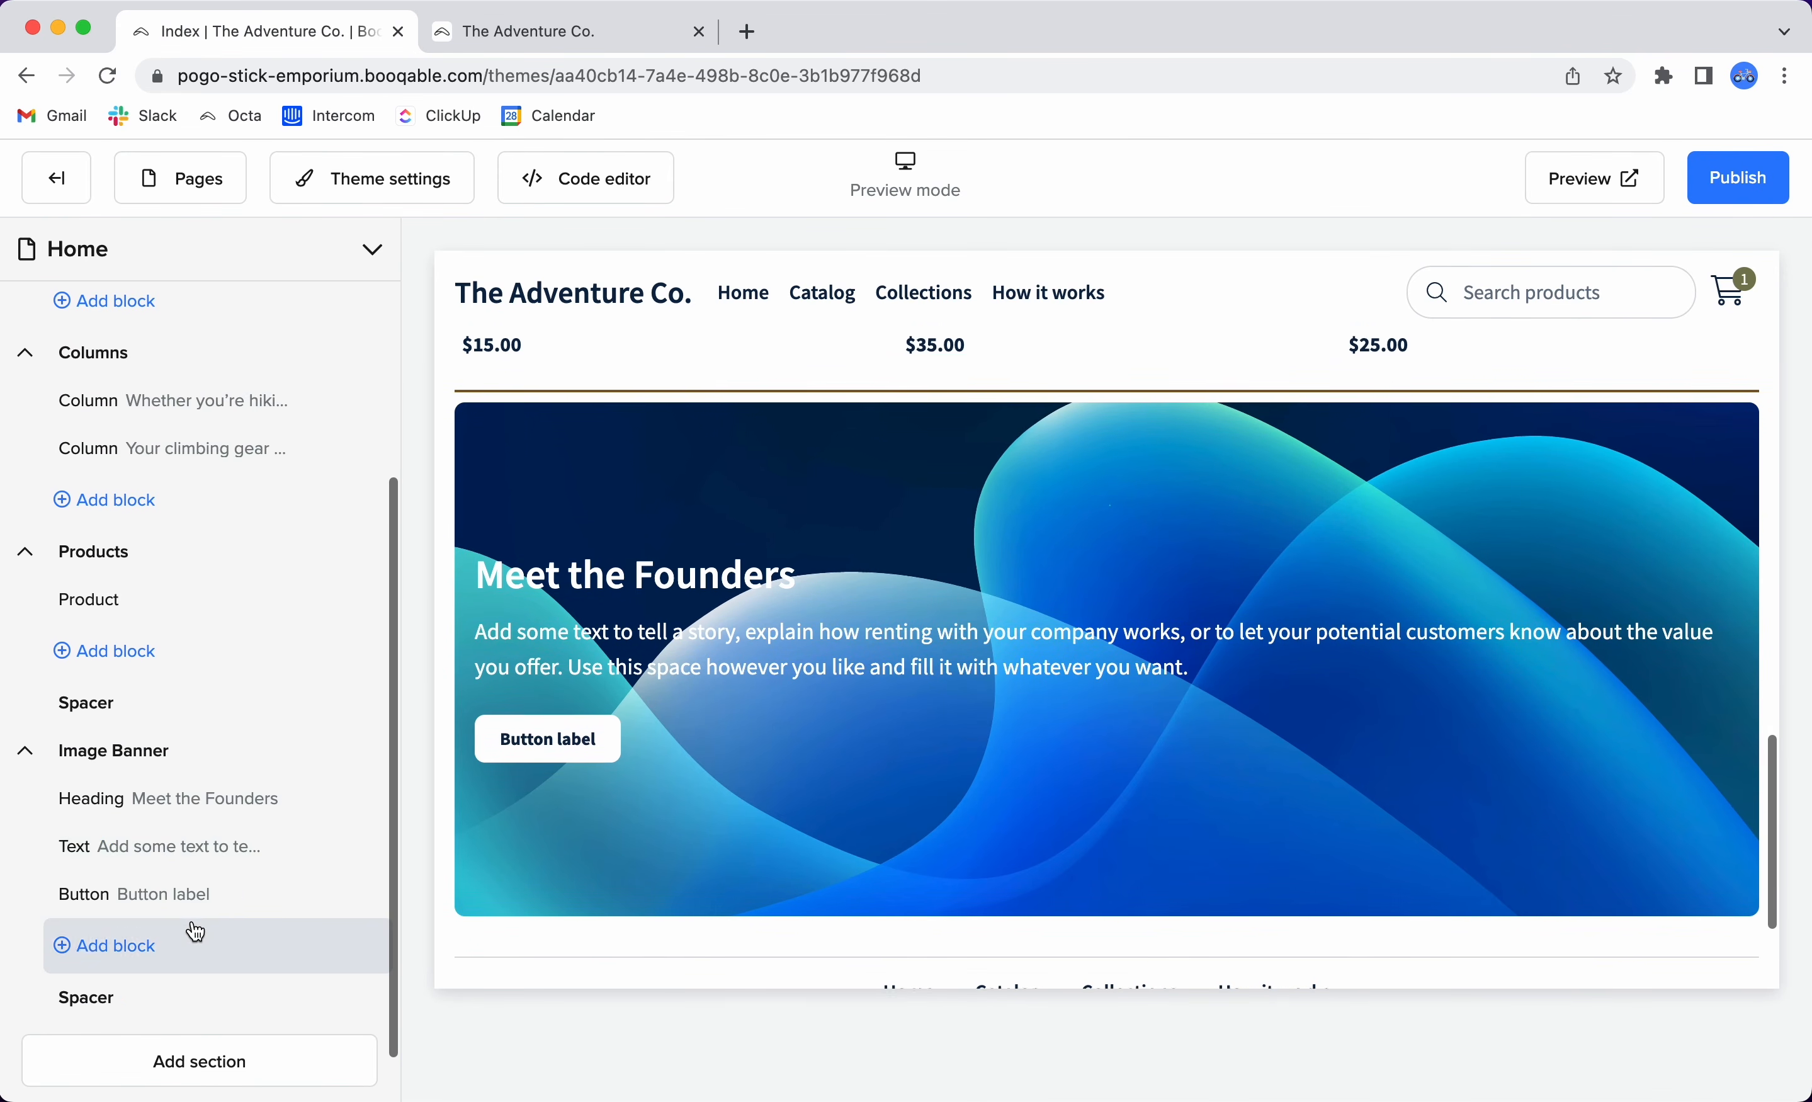
pyautogui.click(214, 846)
pyautogui.press('super+a')
pyautogui.write('Get to know the team behind the scenes that make your adventures possible')
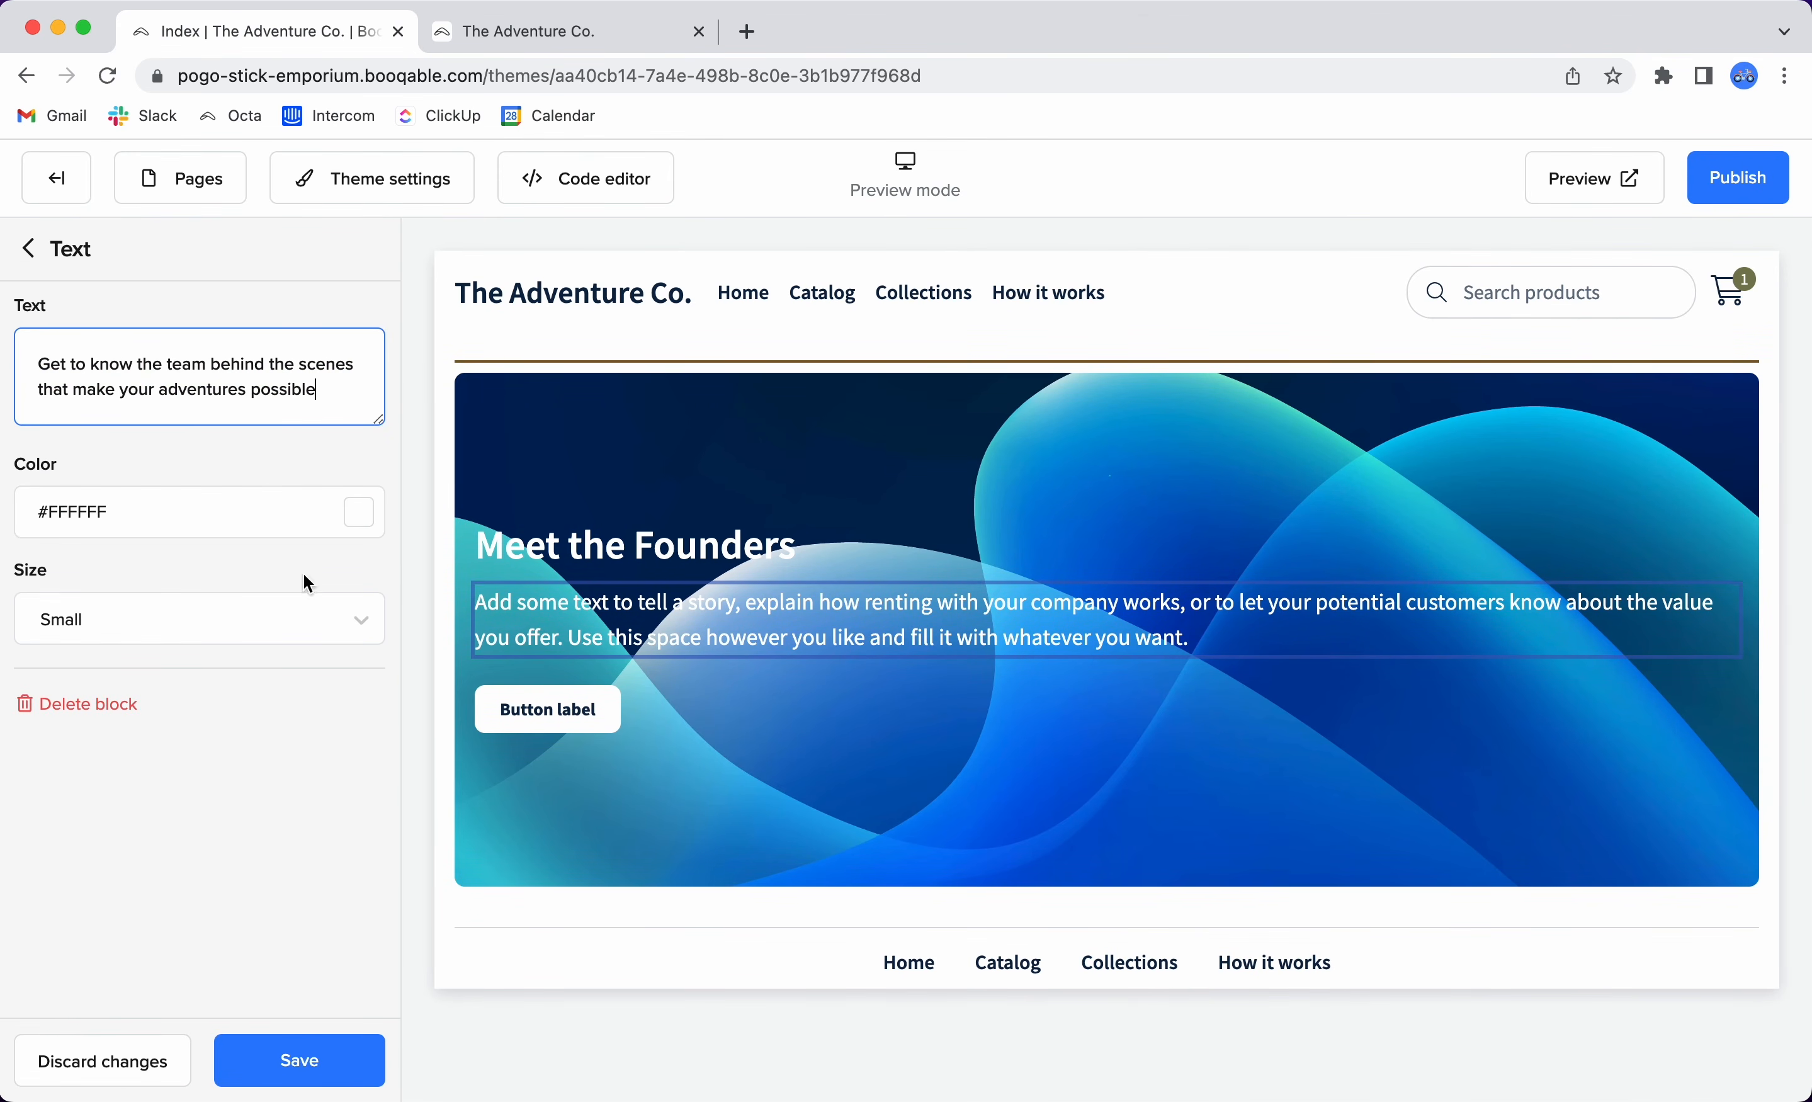
pyautogui.click(345, 1038)
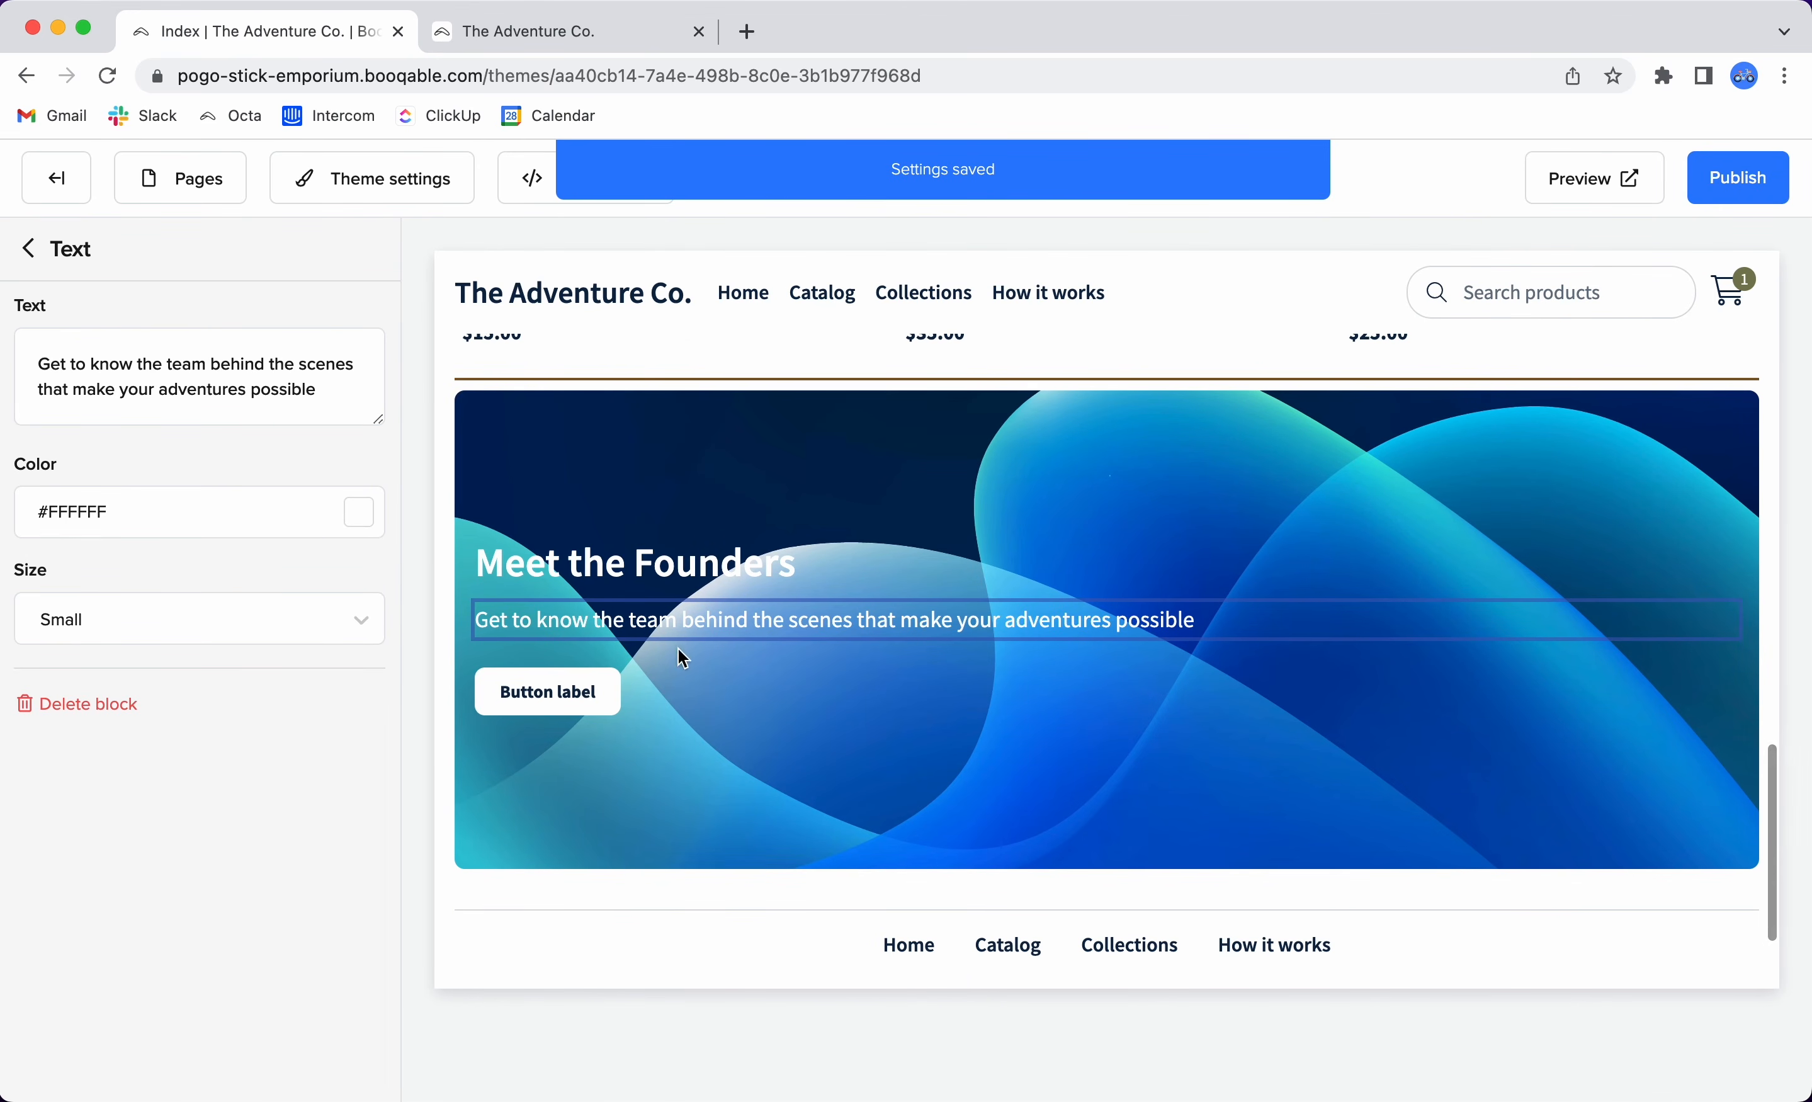
# Label the second banner's button "Learn More" and link it to the About us page.
pyautogui.click(28, 248)
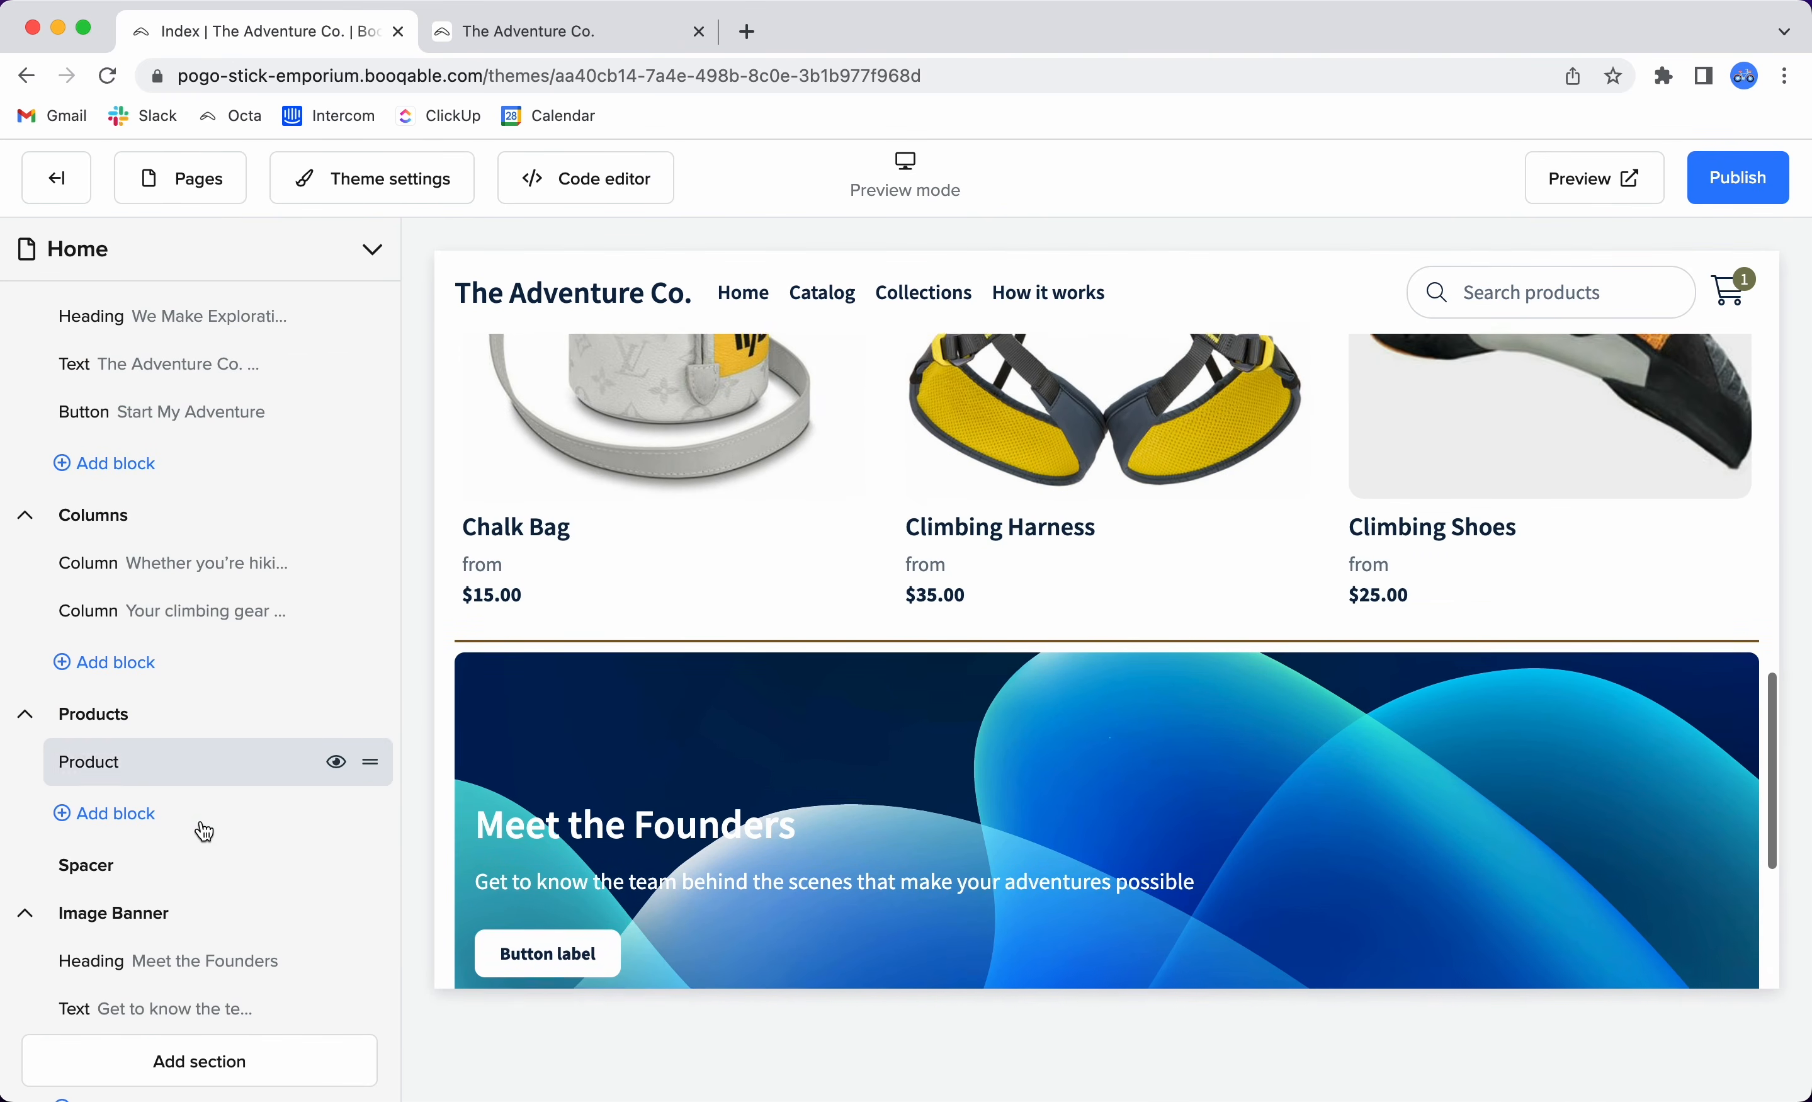
pyautogui.scroll(-2, 204, 832)
pyautogui.click(191, 975)
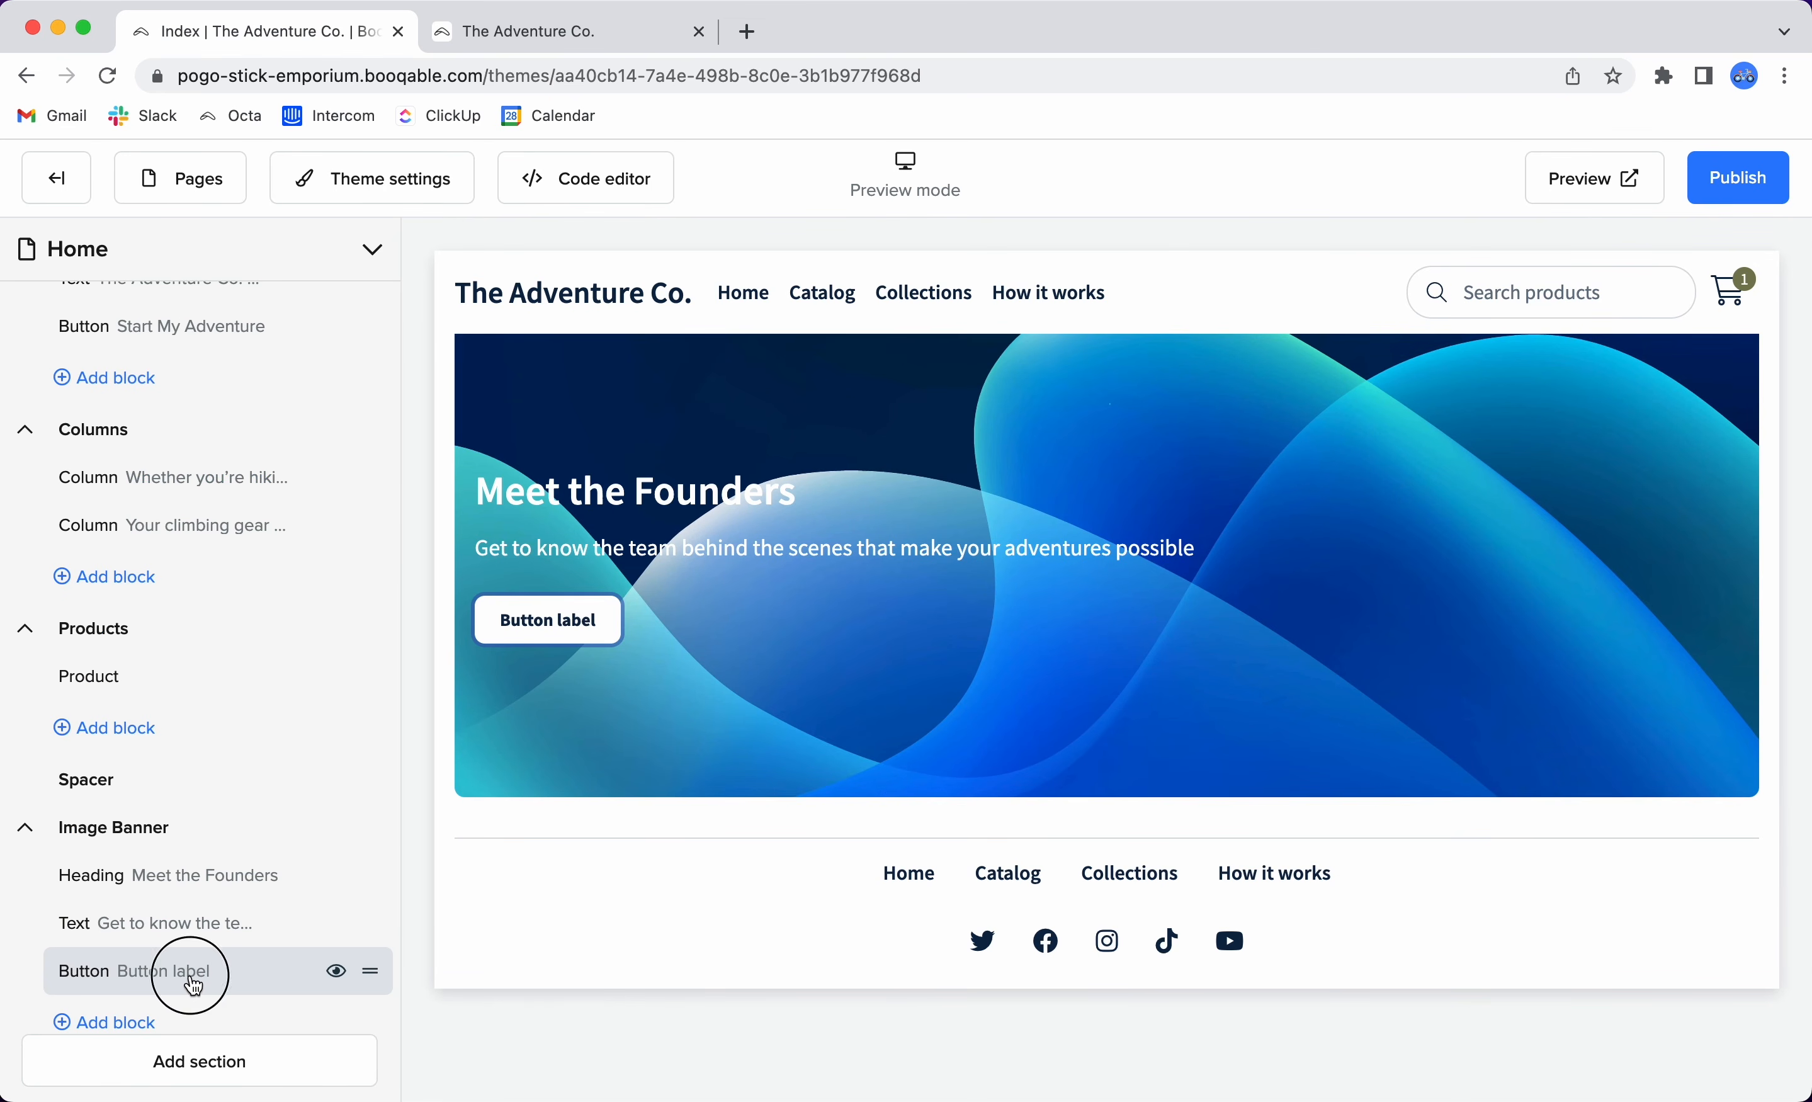
pyautogui.tripleClick(182, 356)
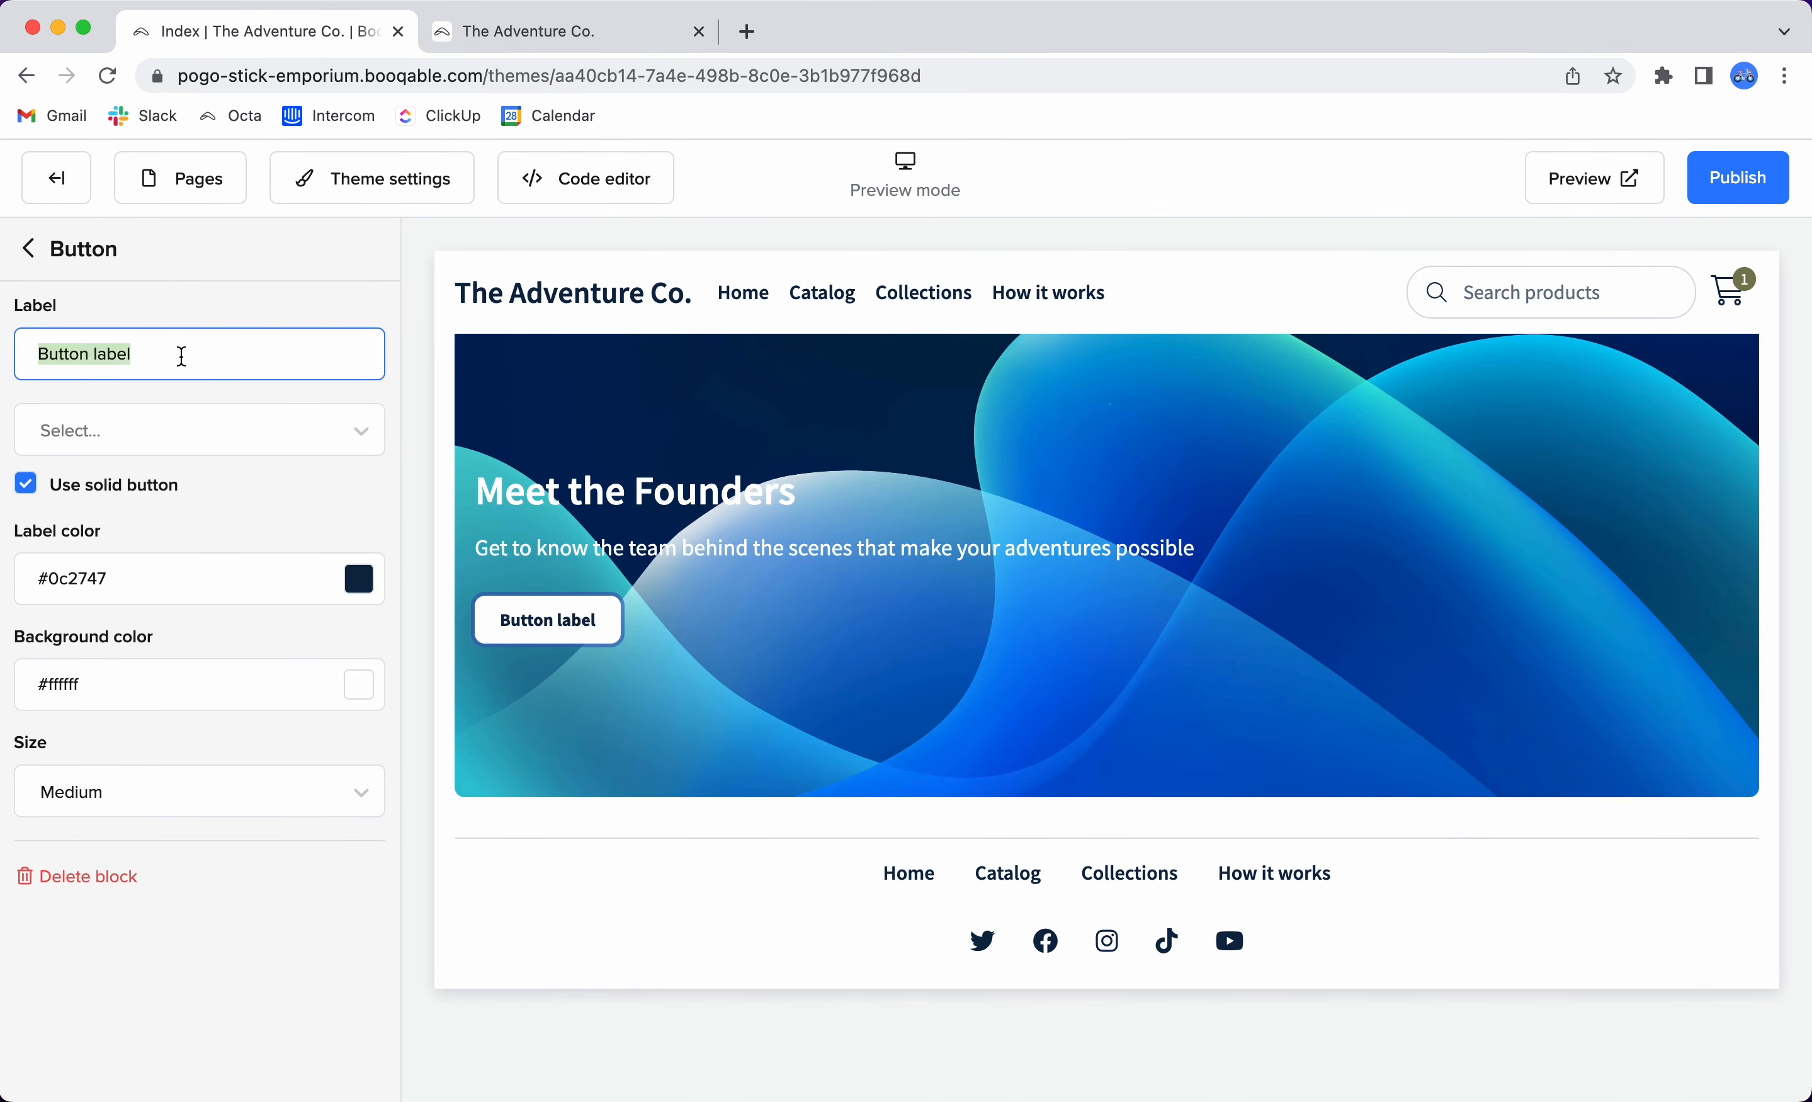
pyautogui.write('Learn More')
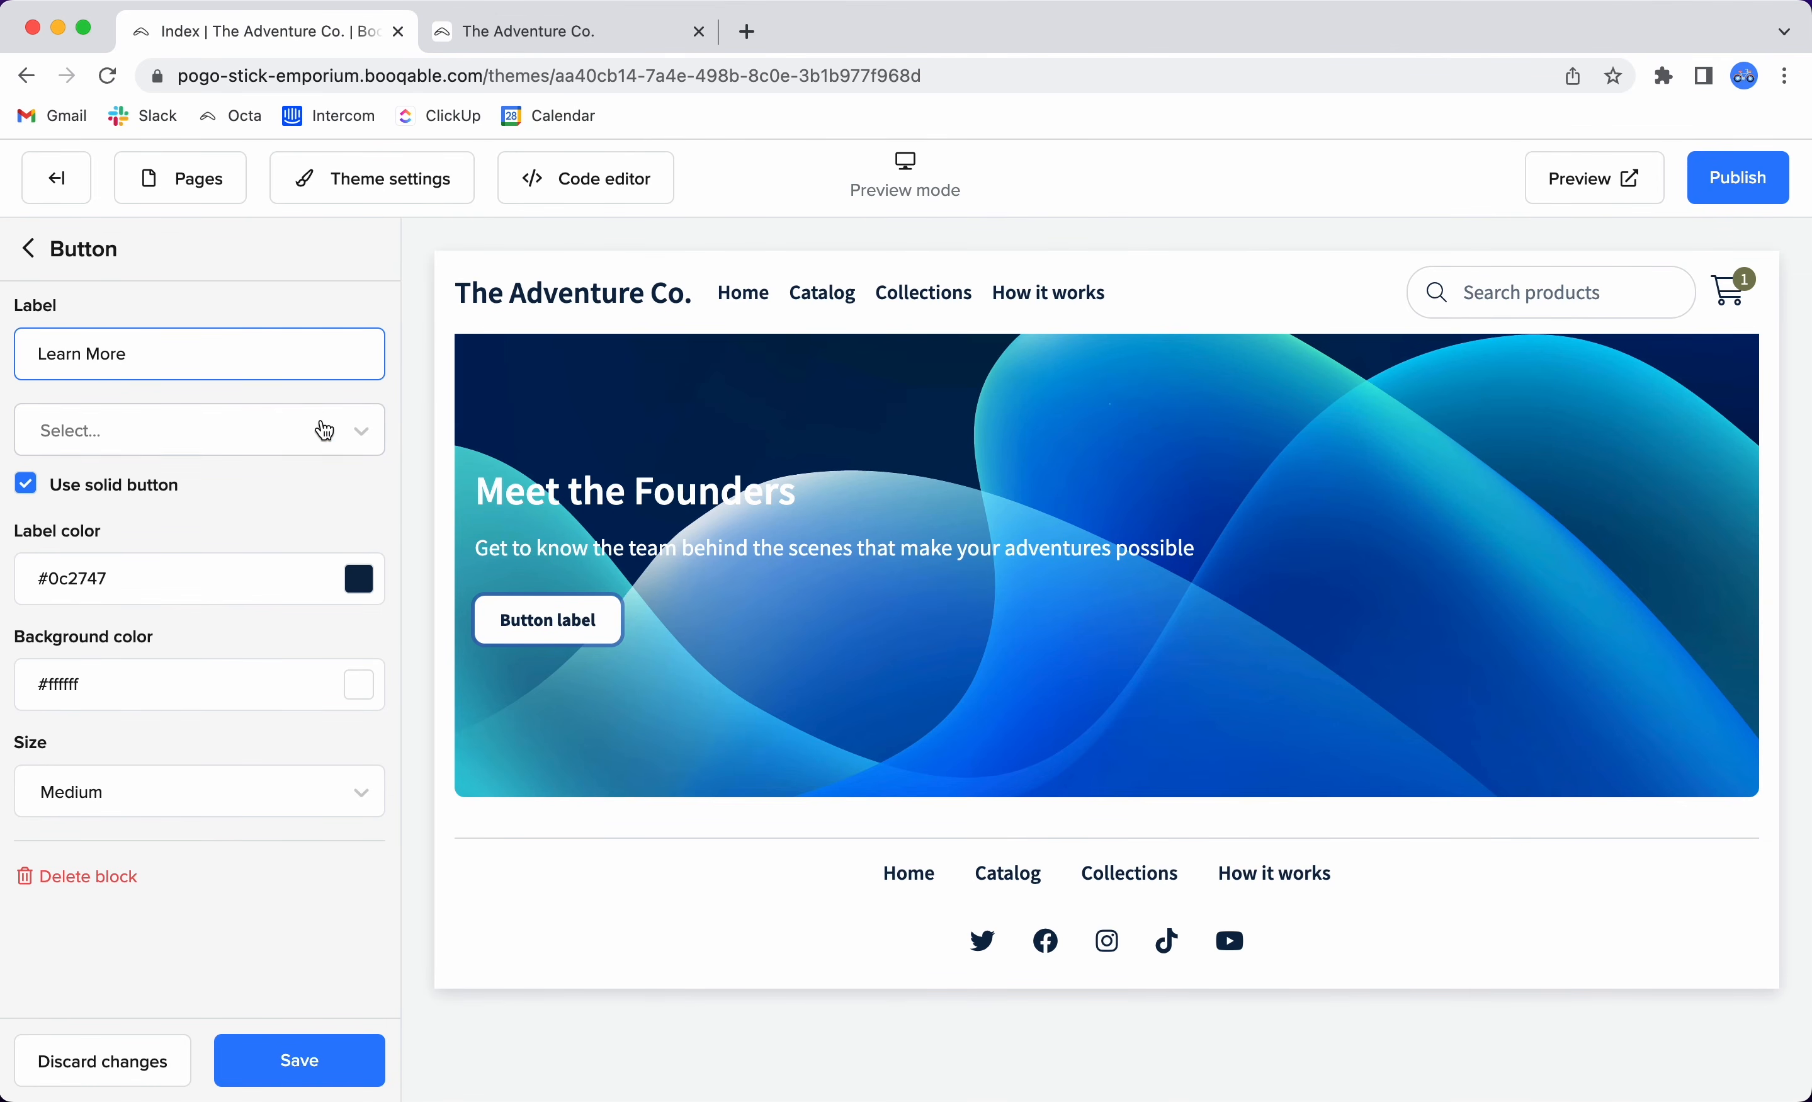
pyautogui.click(322, 426)
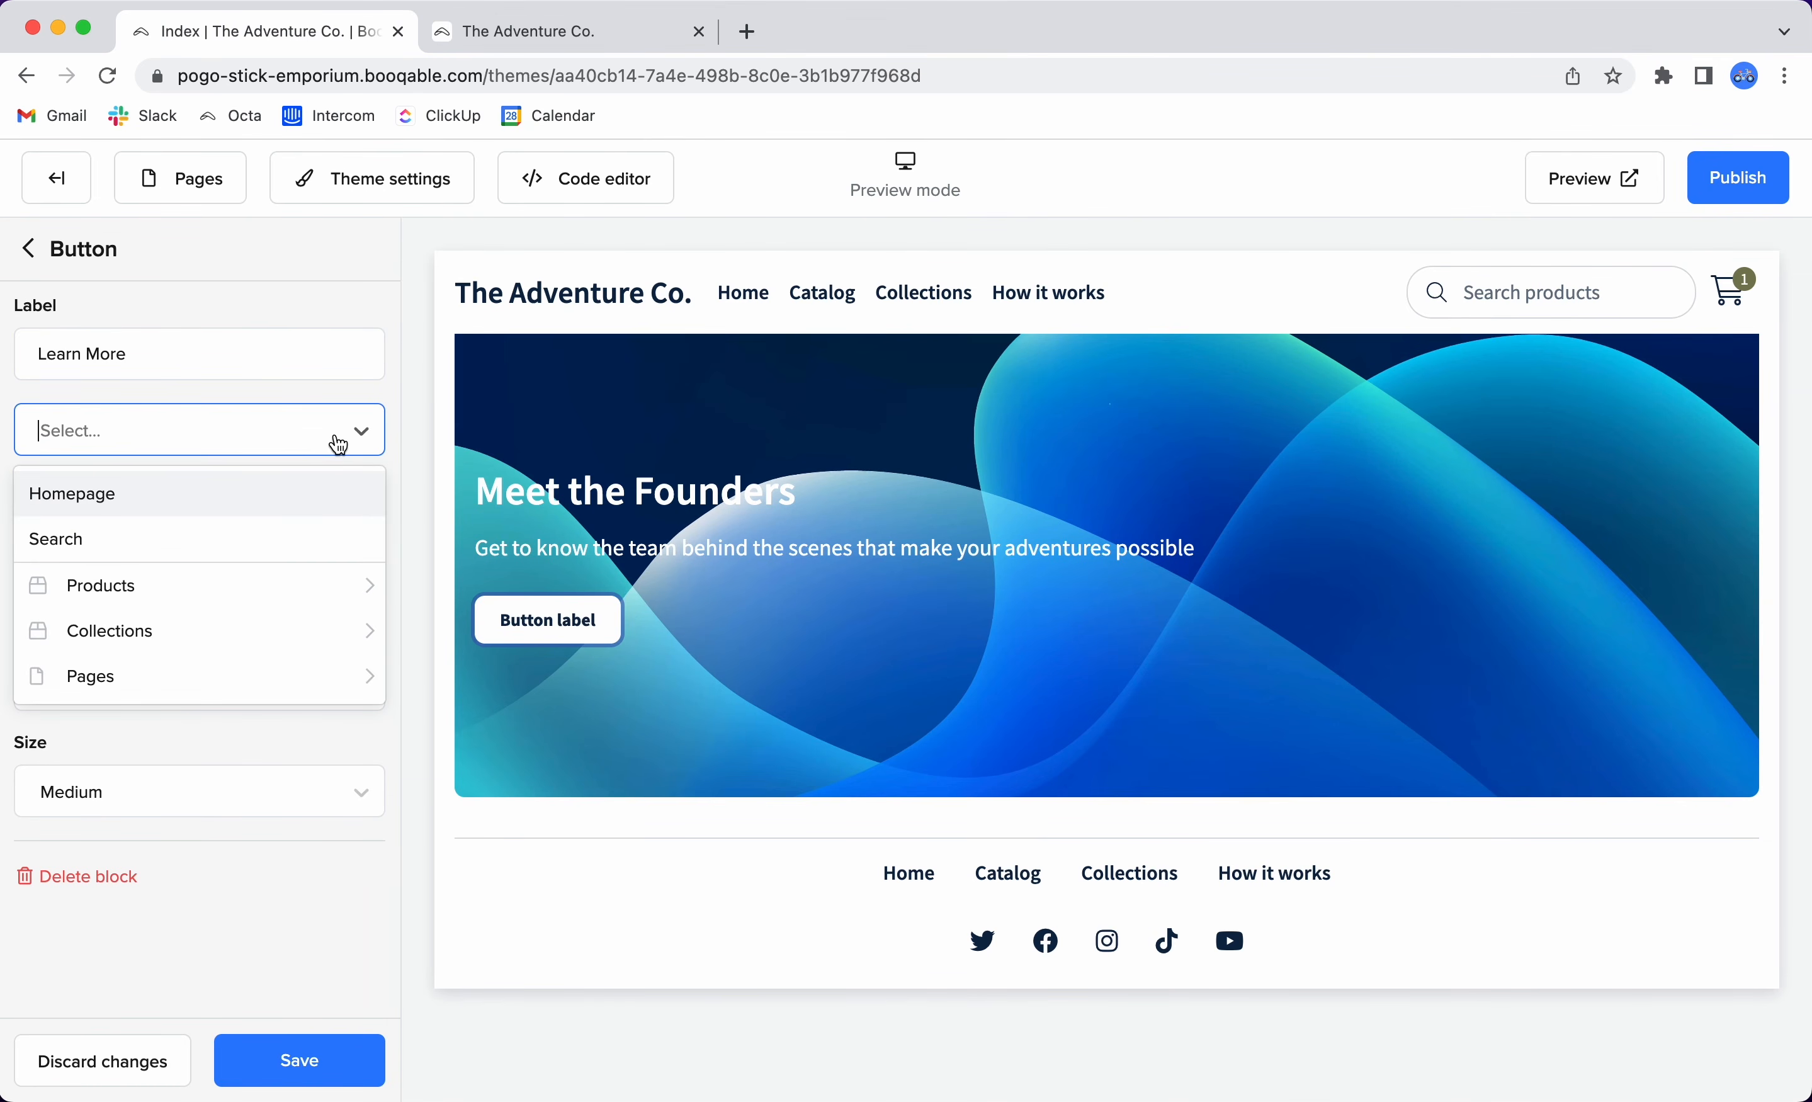
pyautogui.click(371, 676)
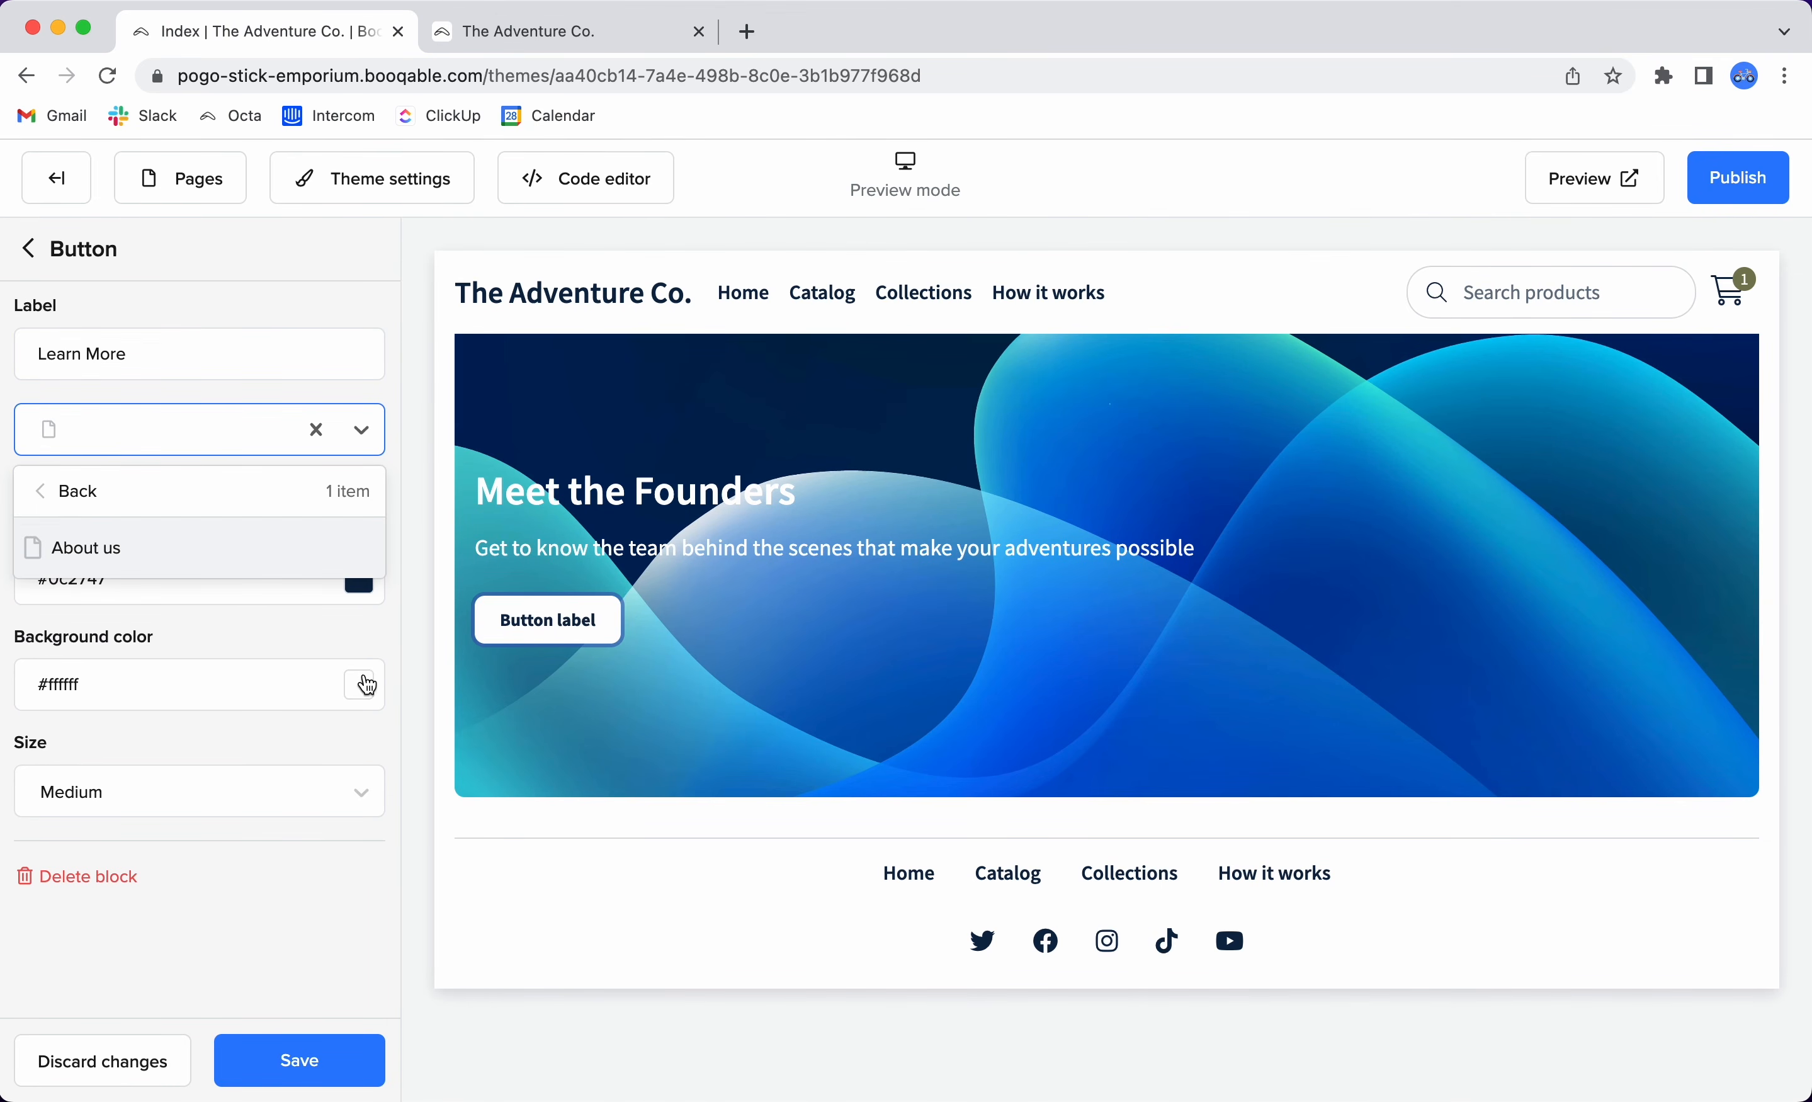
pyautogui.click(92, 550)
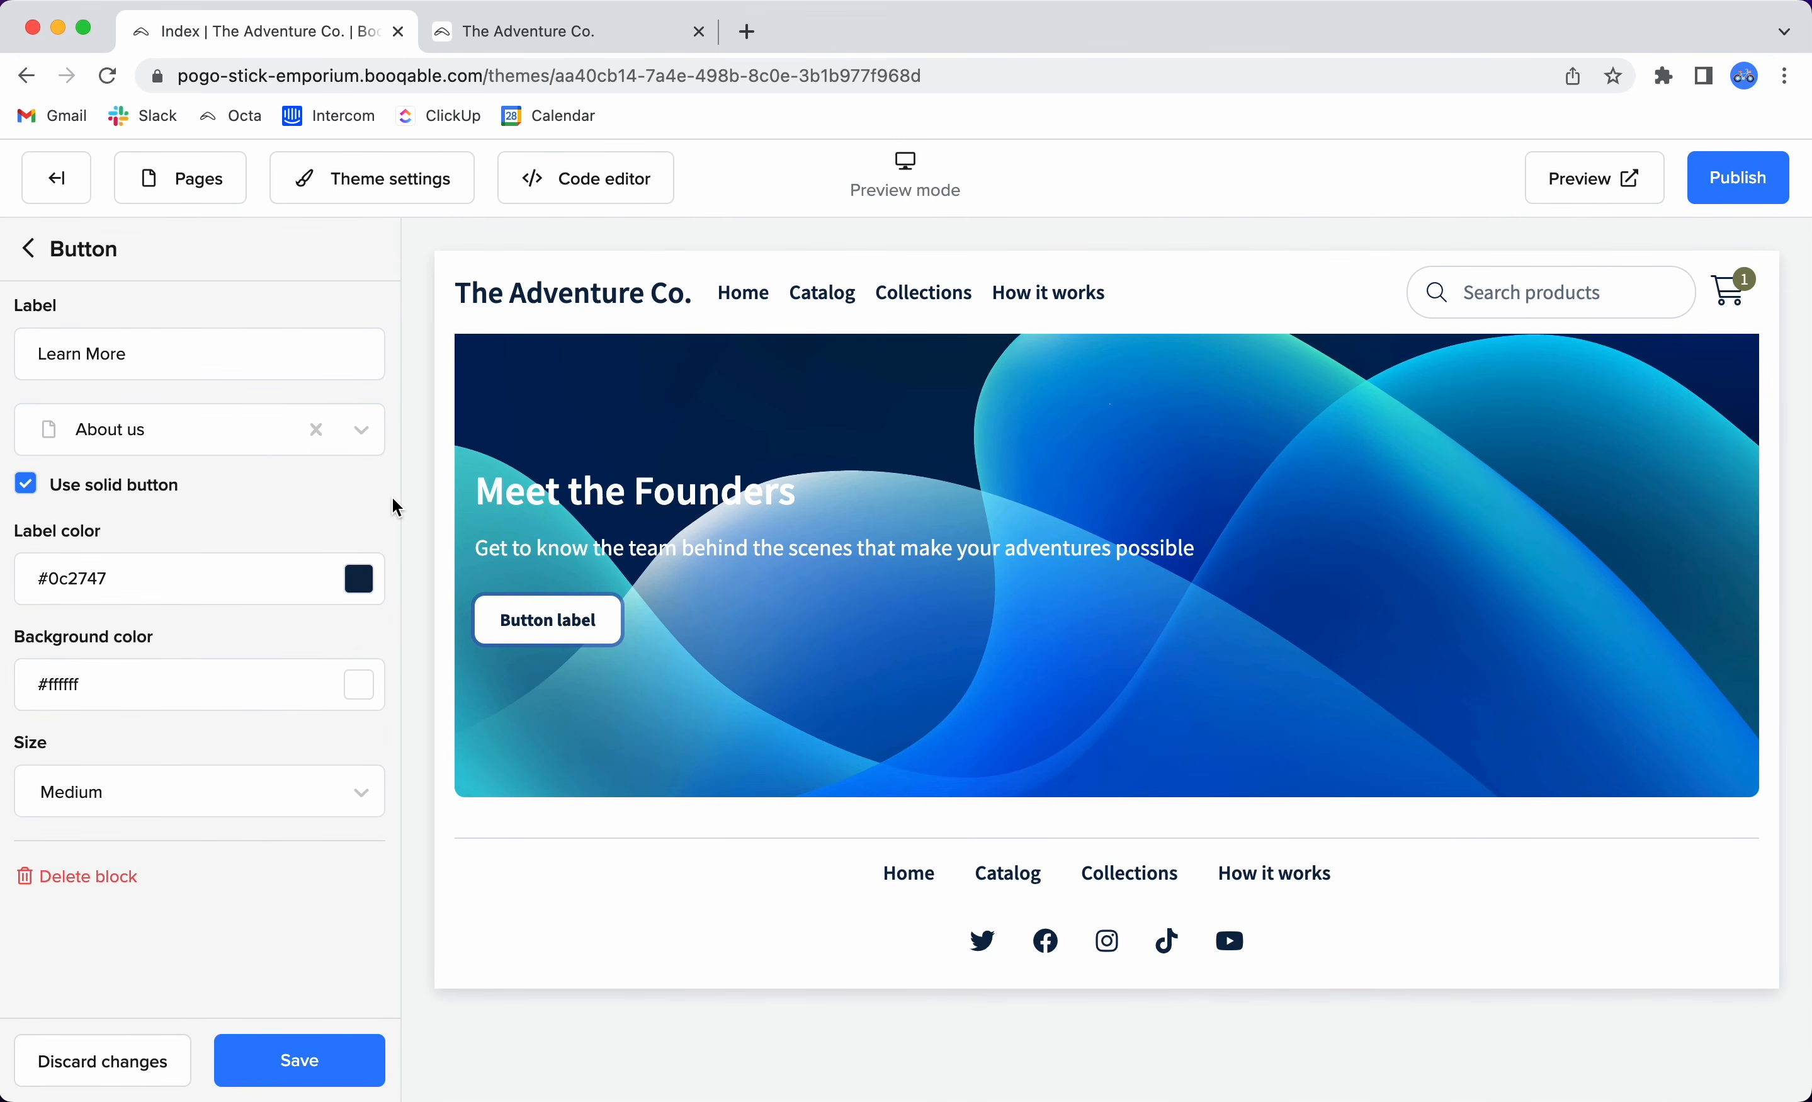
# Set the Learn More button's label color to brown #774936 and save the settings.
pyautogui.click(362, 579)
pyautogui.moveTo(453, 630); pyautogui.dragTo(426, 631)
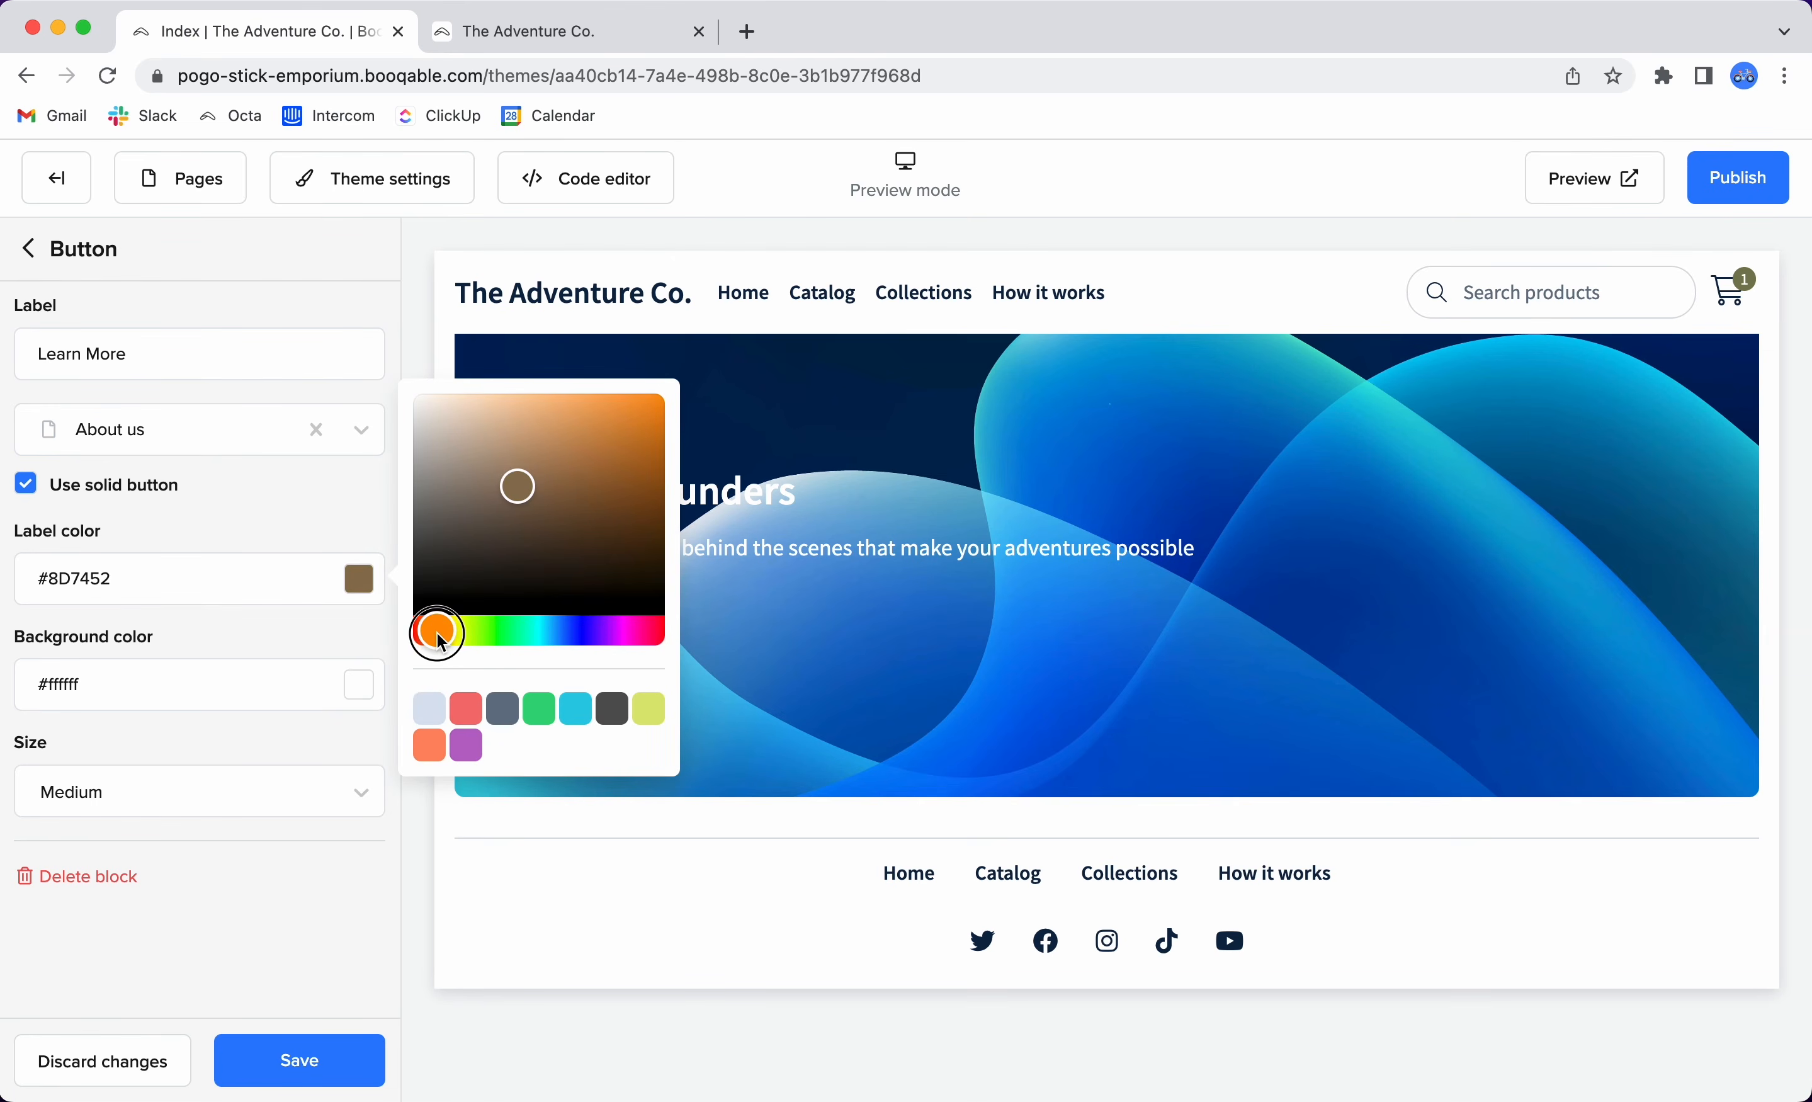
pyautogui.click(561, 481)
pyautogui.moveTo(560, 483); pyautogui.dragTo(547, 499)
pyautogui.click(360, 529)
pyautogui.scroll(-20, 779, 751)
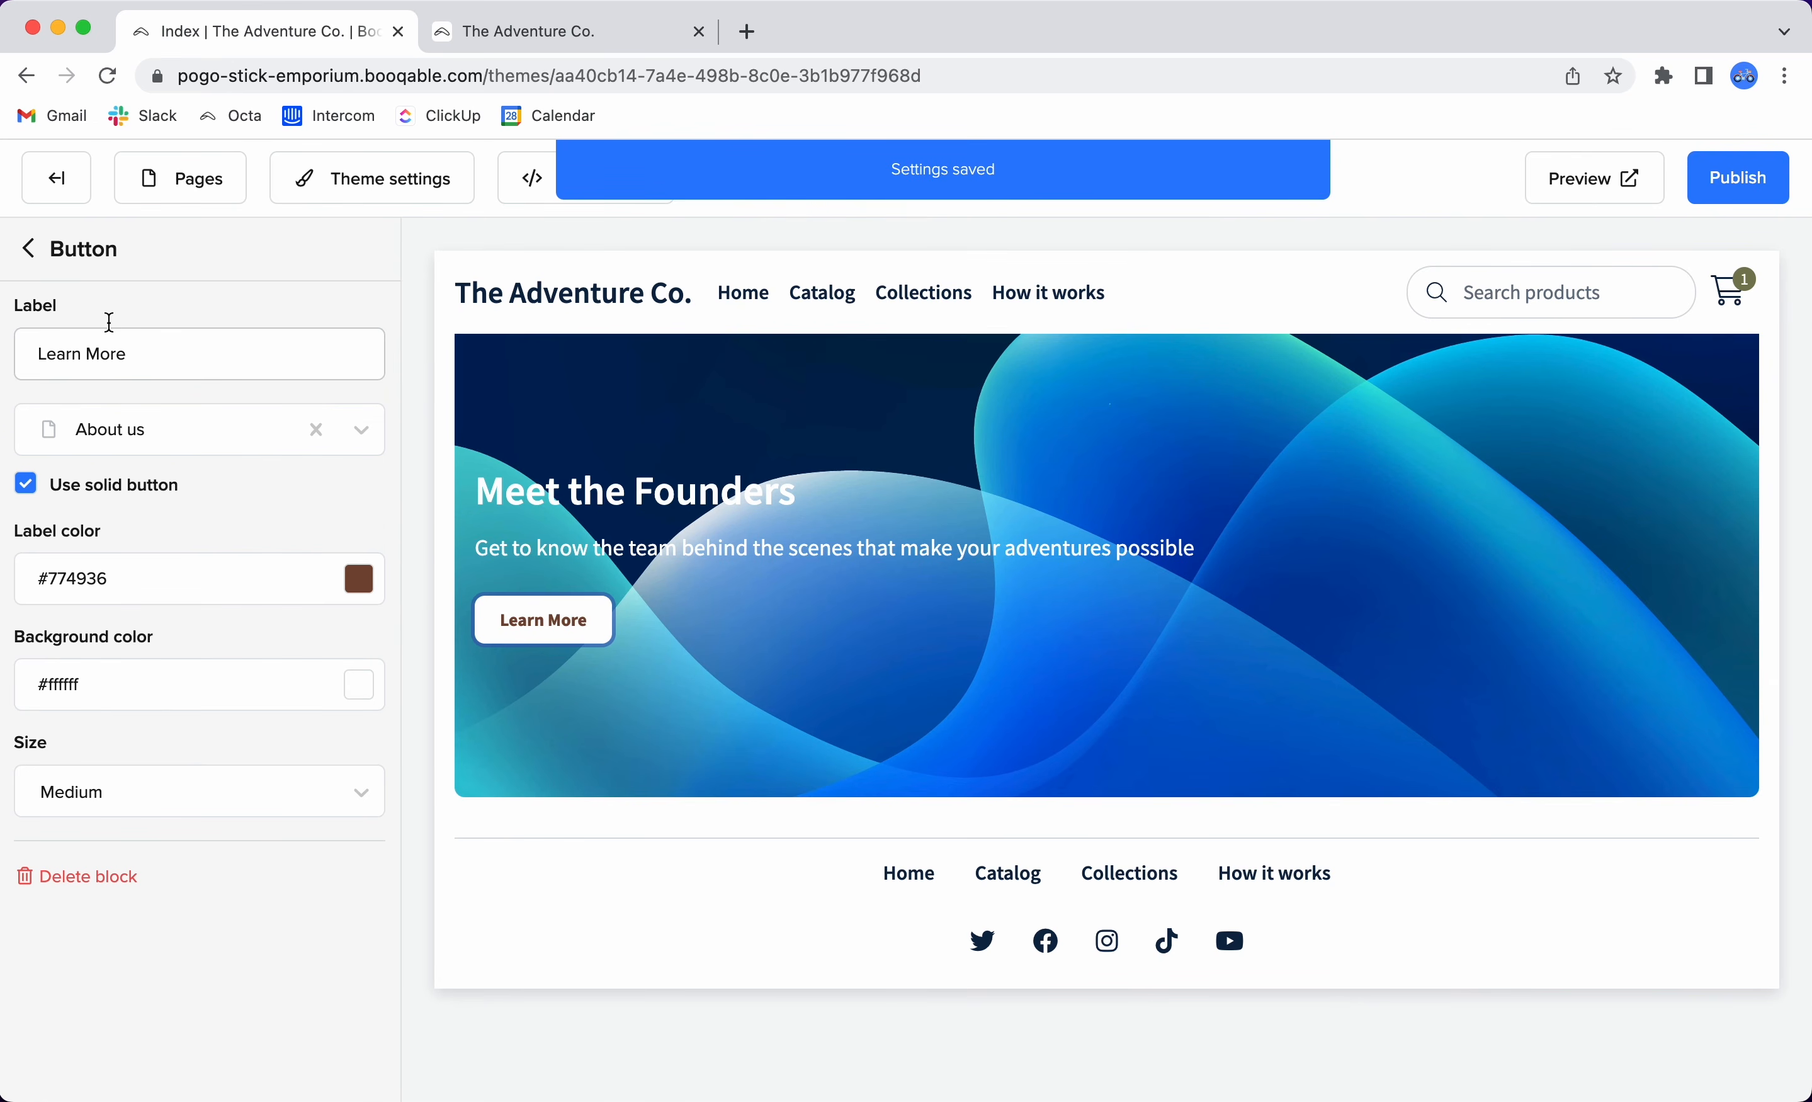
# Set the group photo of hikers sitting on rocks as the second image banner's background, save it and check the text's legibility.
pyautogui.click(29, 248)
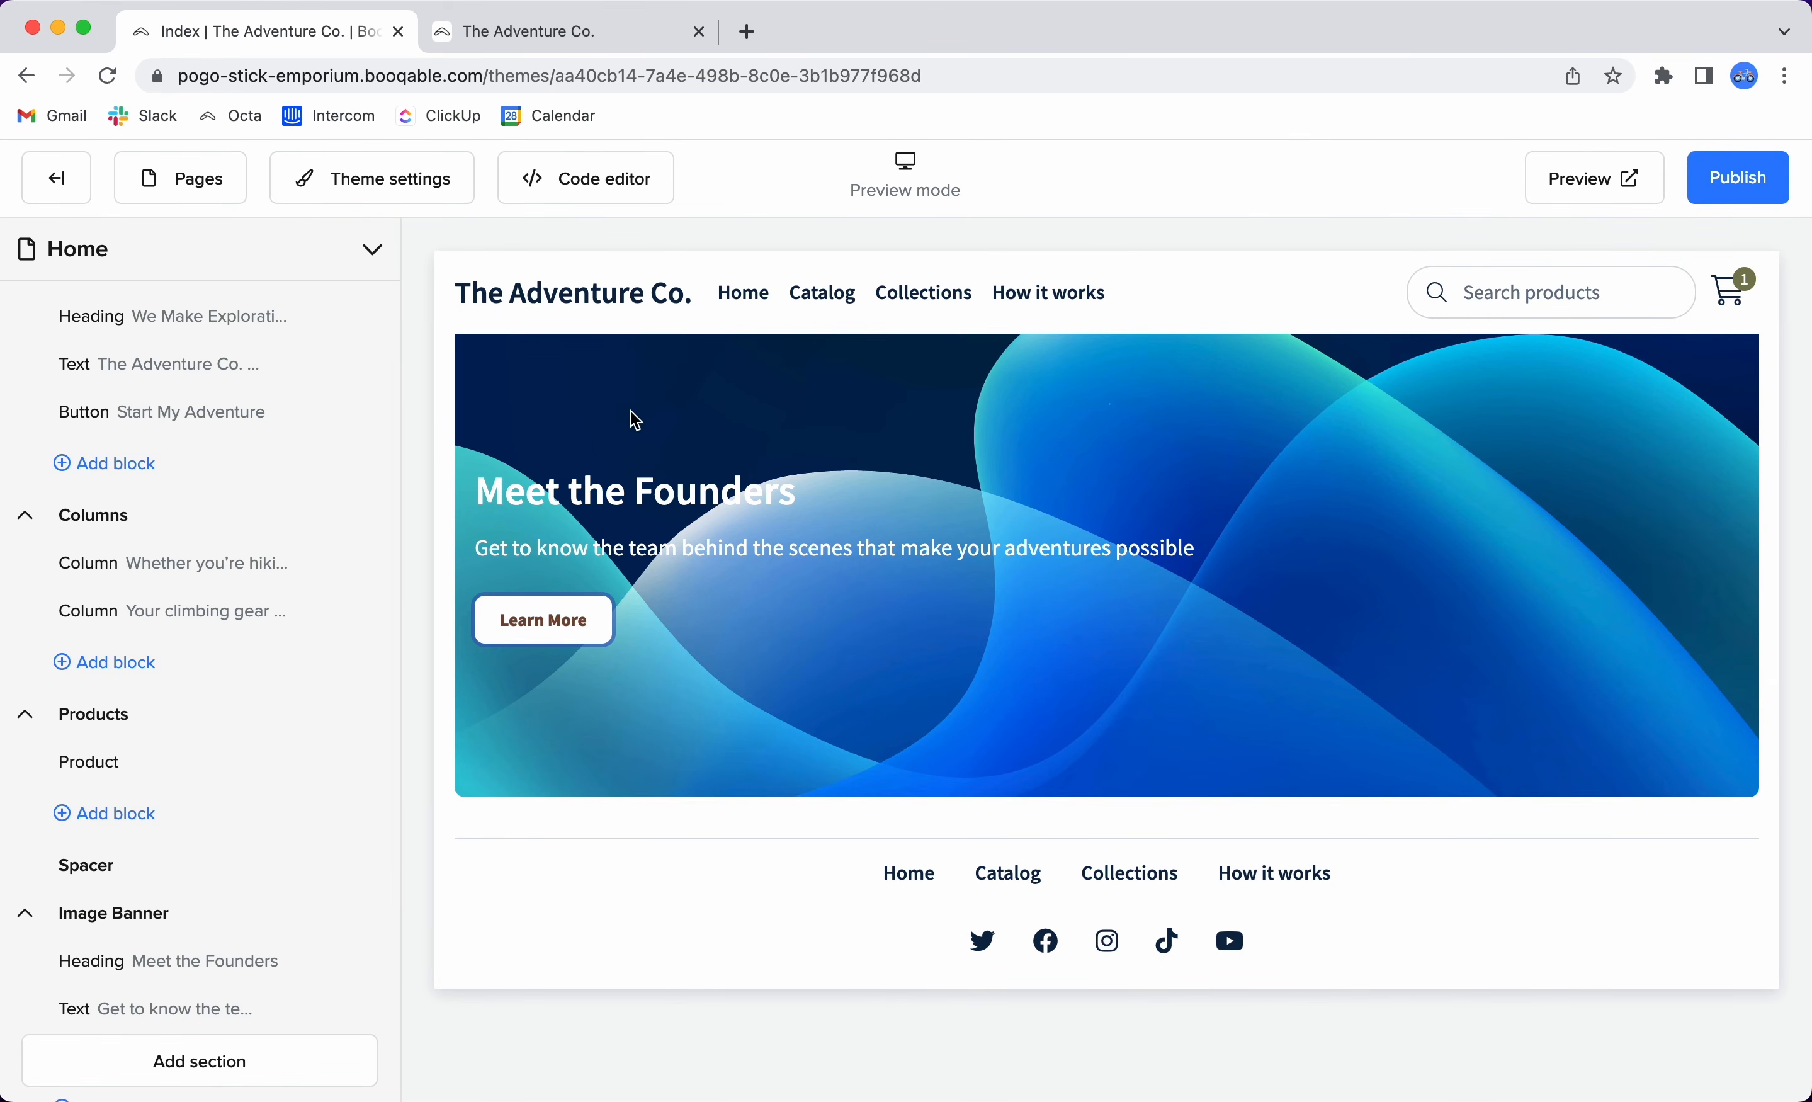
pyautogui.scroll(-5, 328, 825)
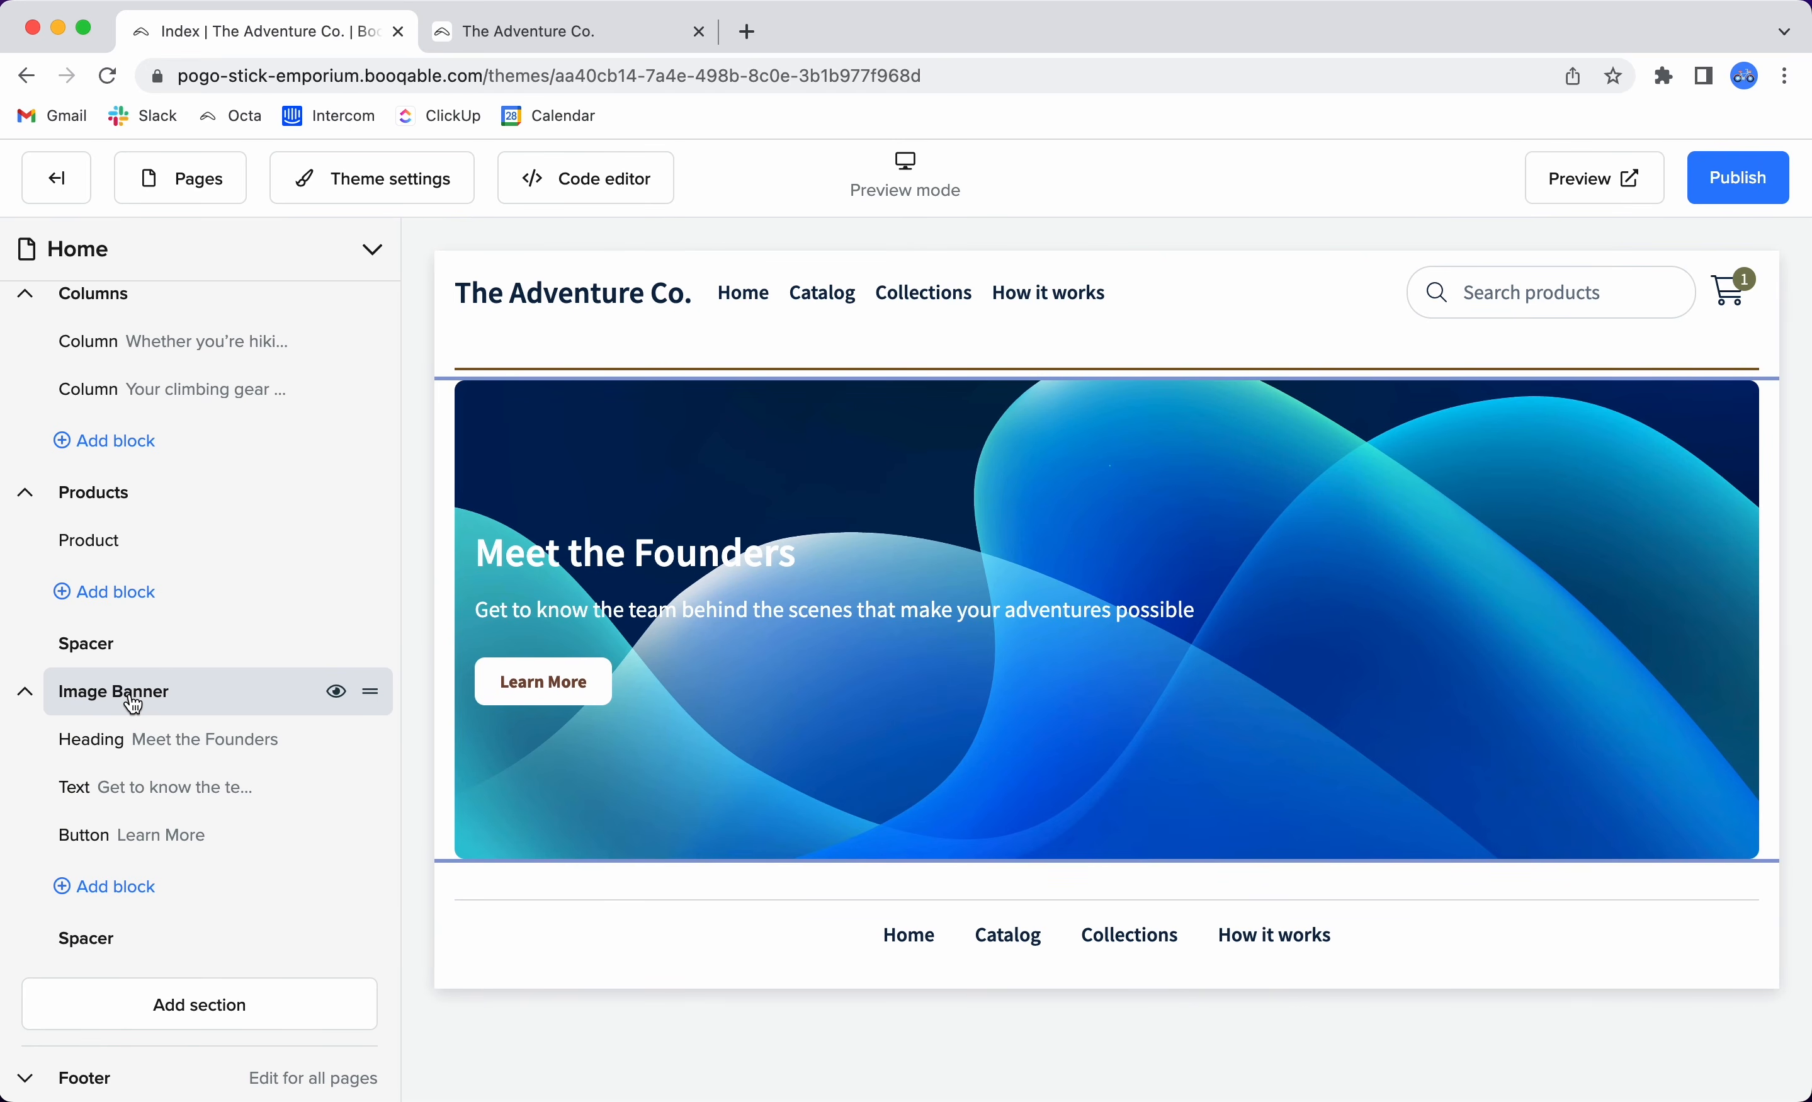
pyautogui.click(134, 704)
pyautogui.click(221, 689)
pyautogui.click(228, 766)
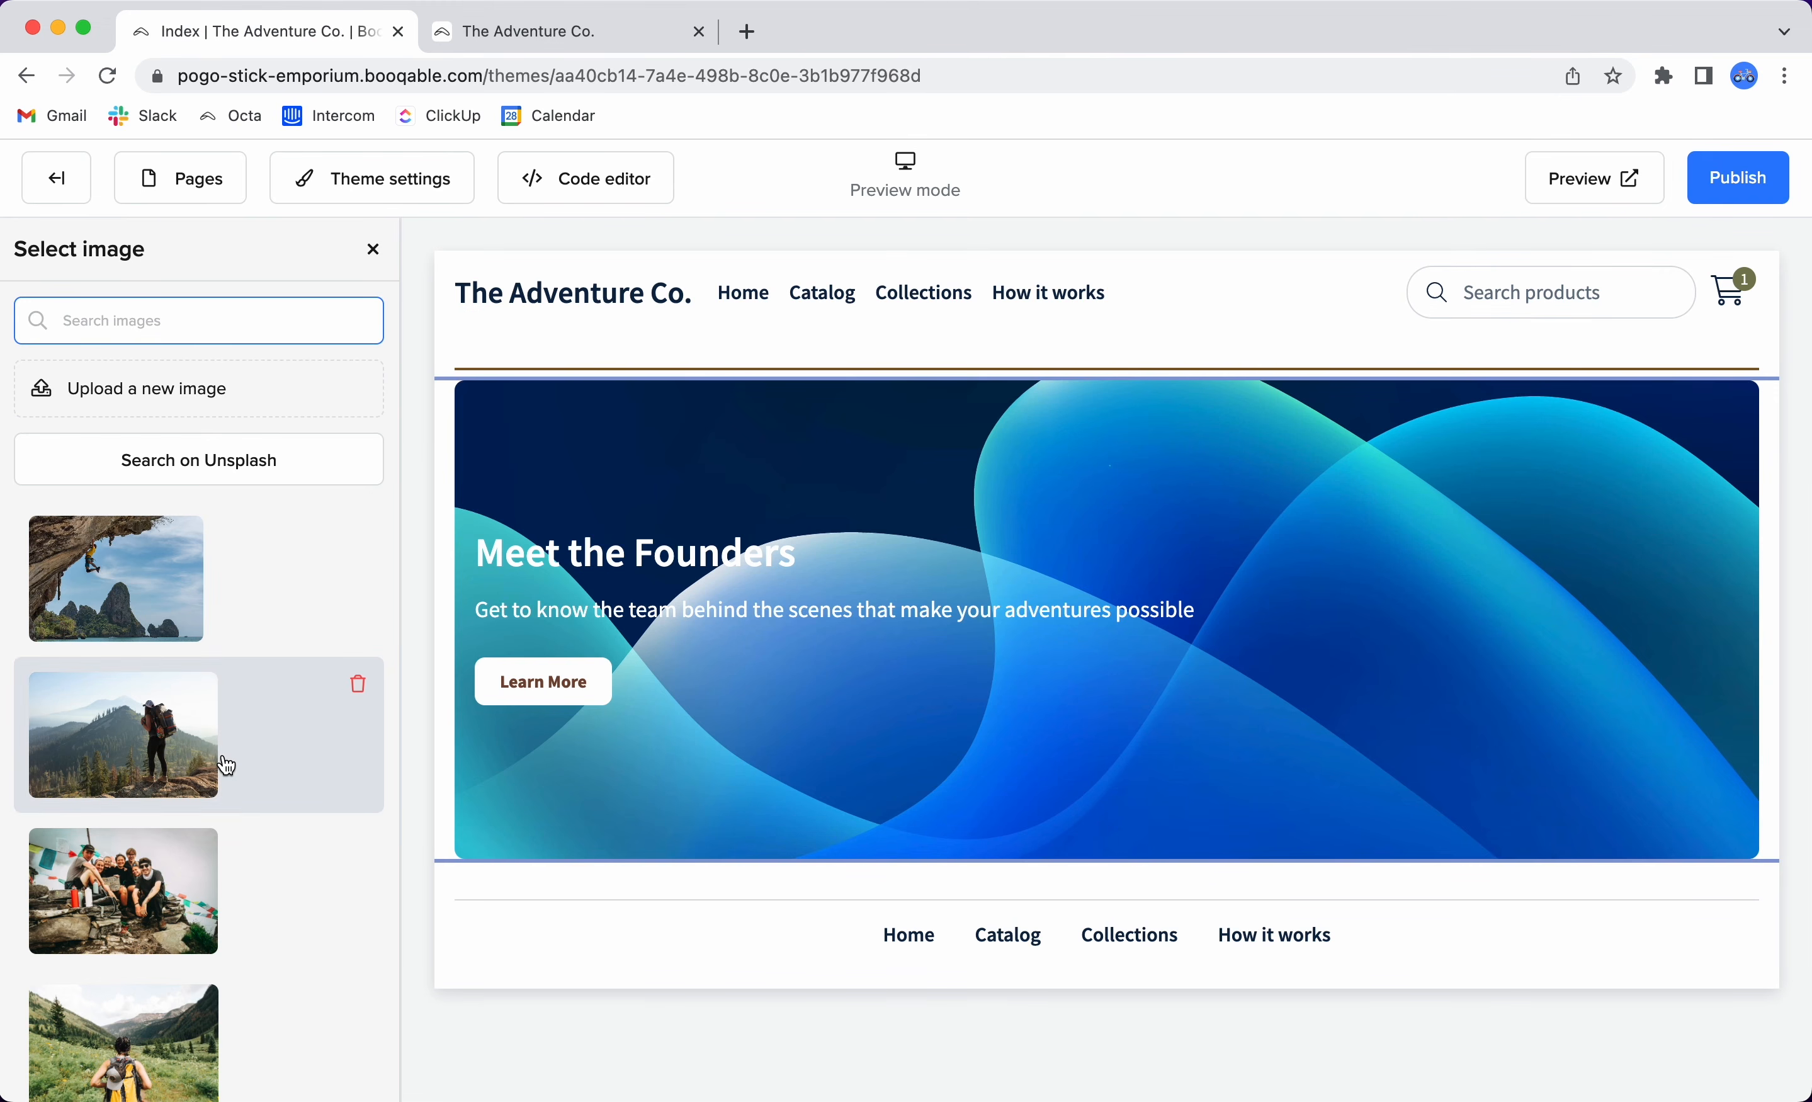
pyautogui.scroll(-3, 245, 645)
pyautogui.click(126, 695)
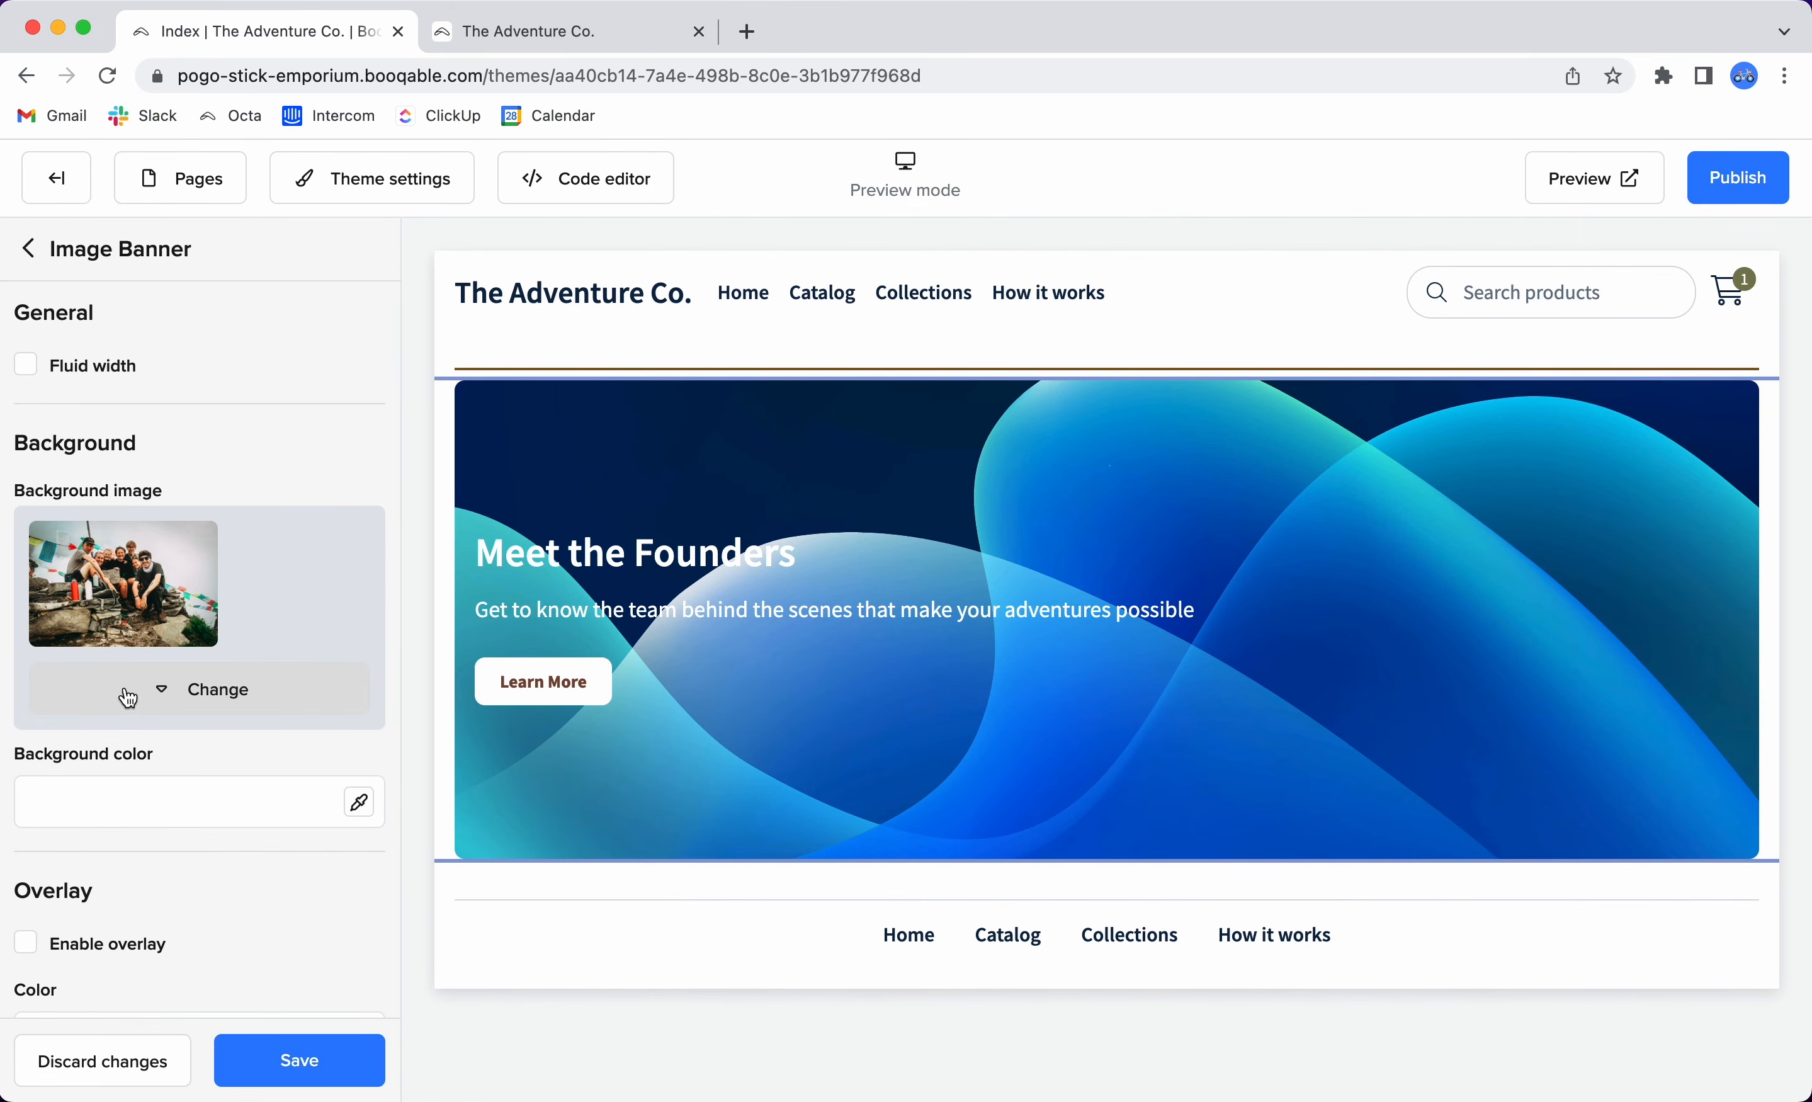
pyautogui.click(336, 1060)
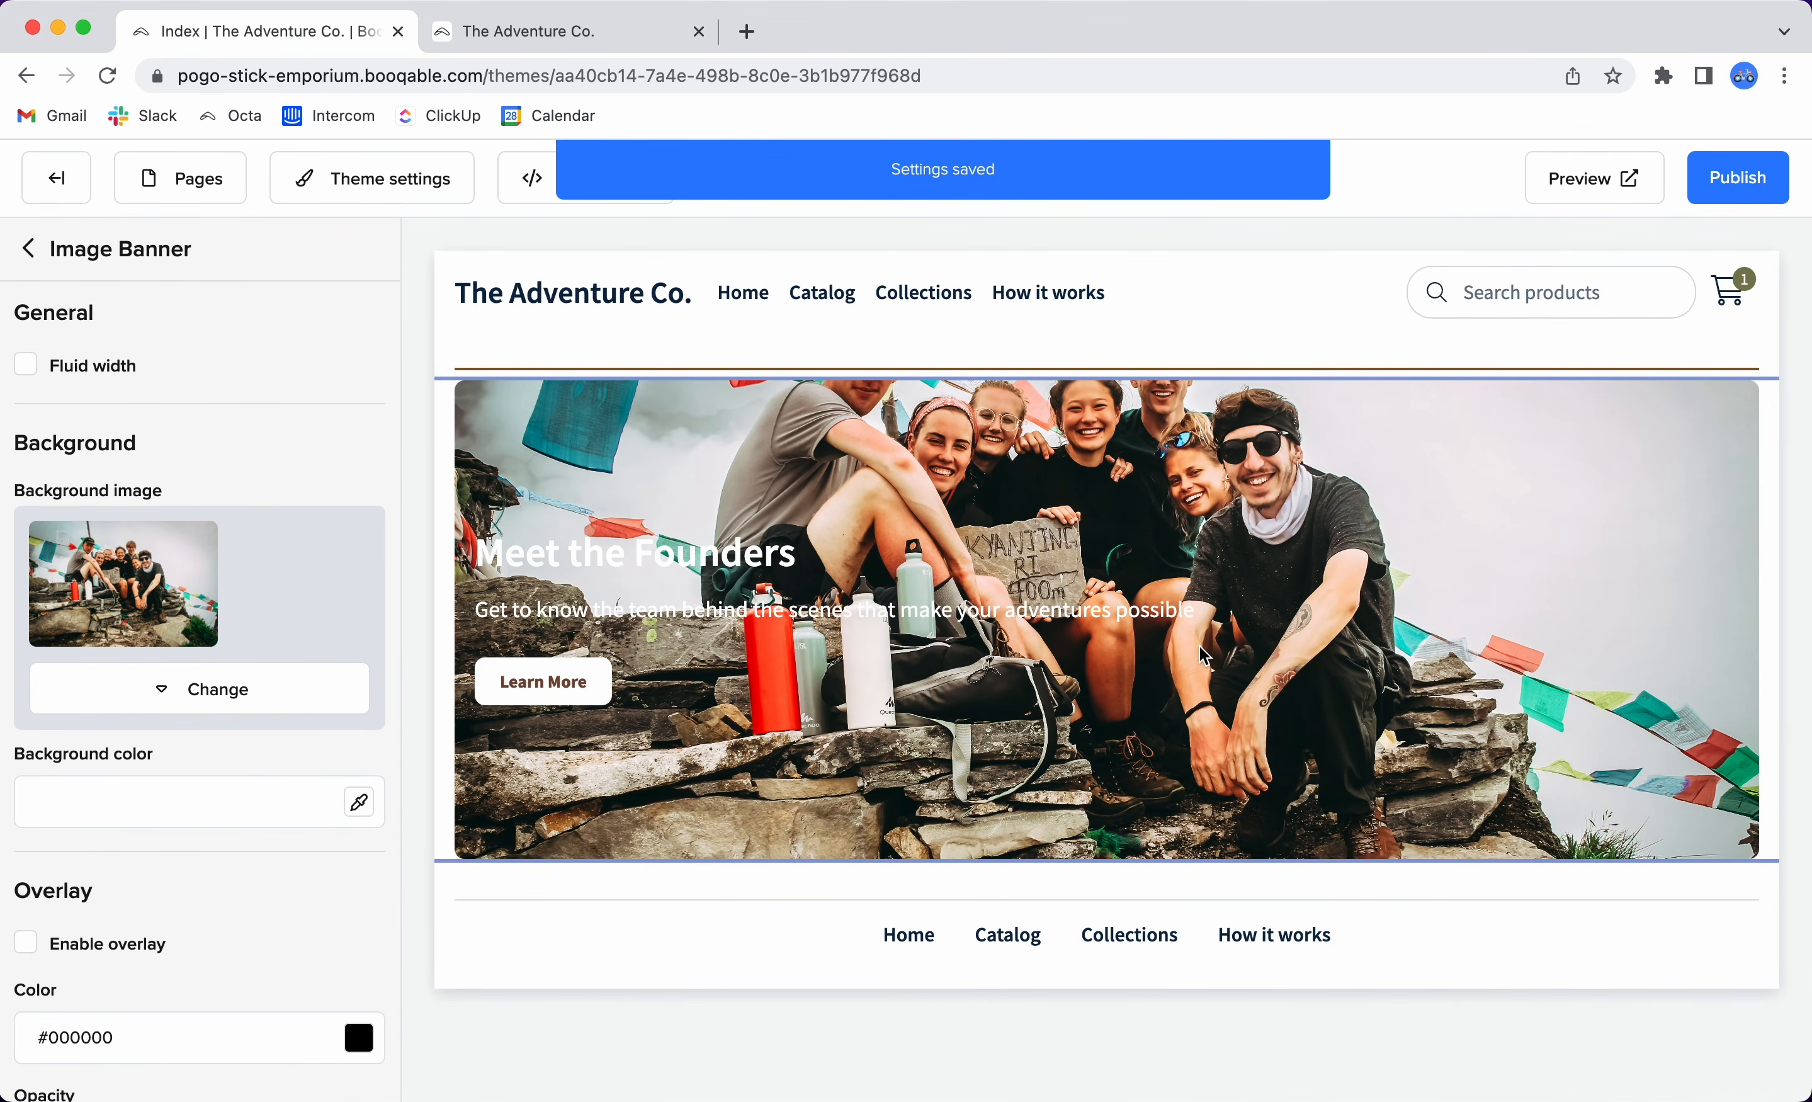
pyautogui.scroll(2, 1205, 656)
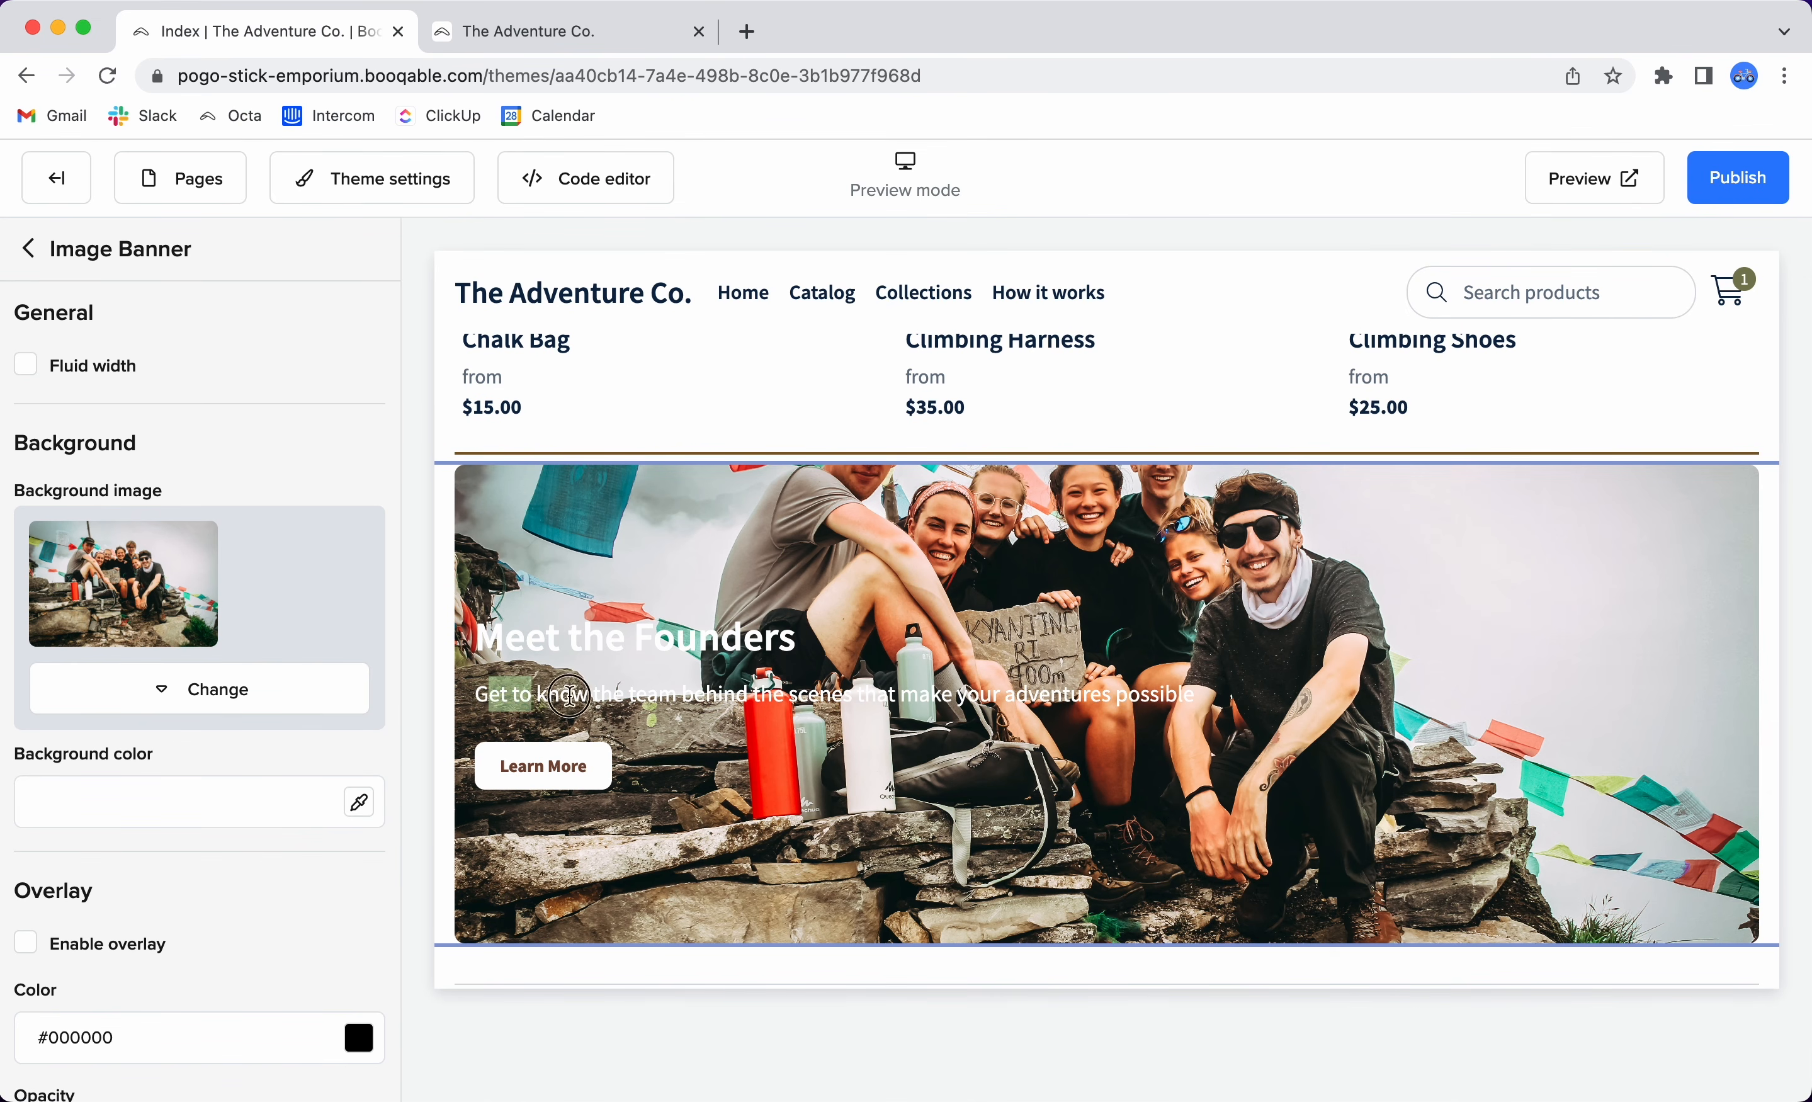
pyautogui.moveTo(1234, 677); pyautogui.dragTo(1208, 709)
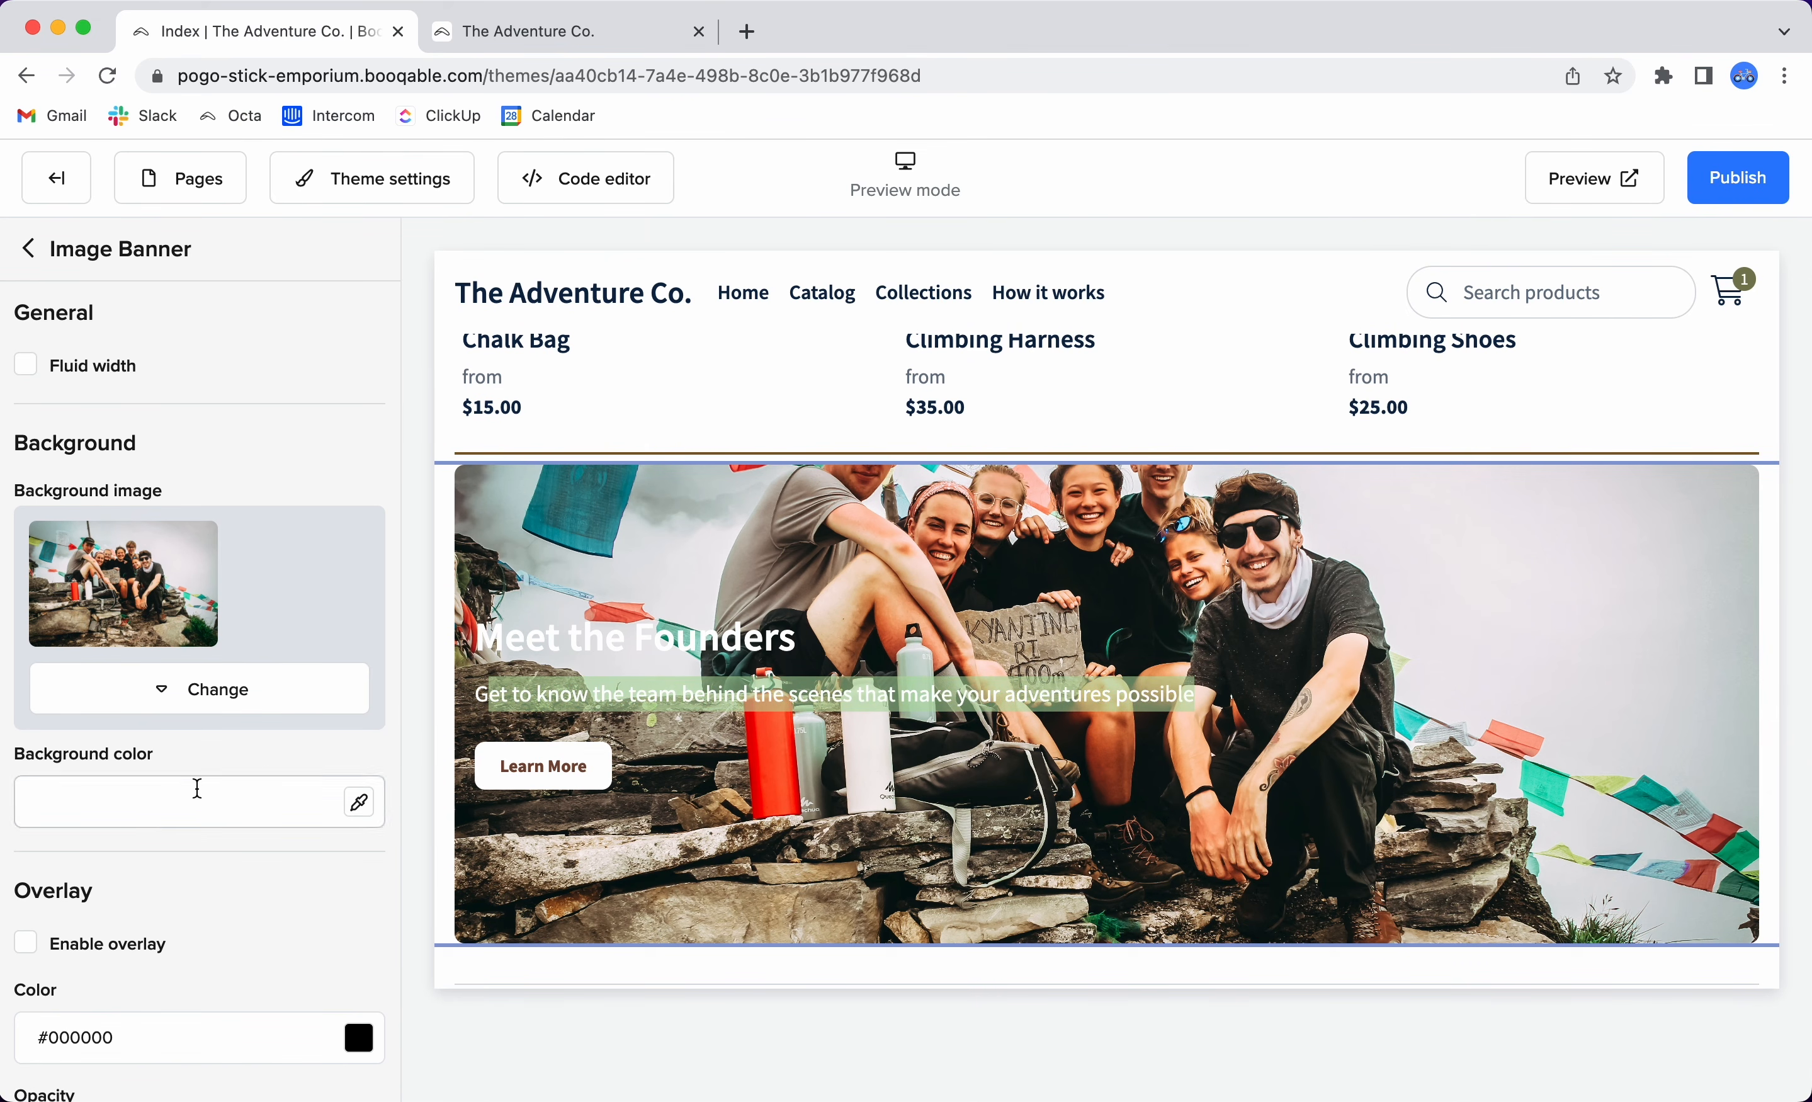
# Enable the overlay on the Meet the Founders banner, set its color to dark brown #514834 and save the settings.
pyautogui.scroll(-3, 148, 833)
pyautogui.click(26, 816)
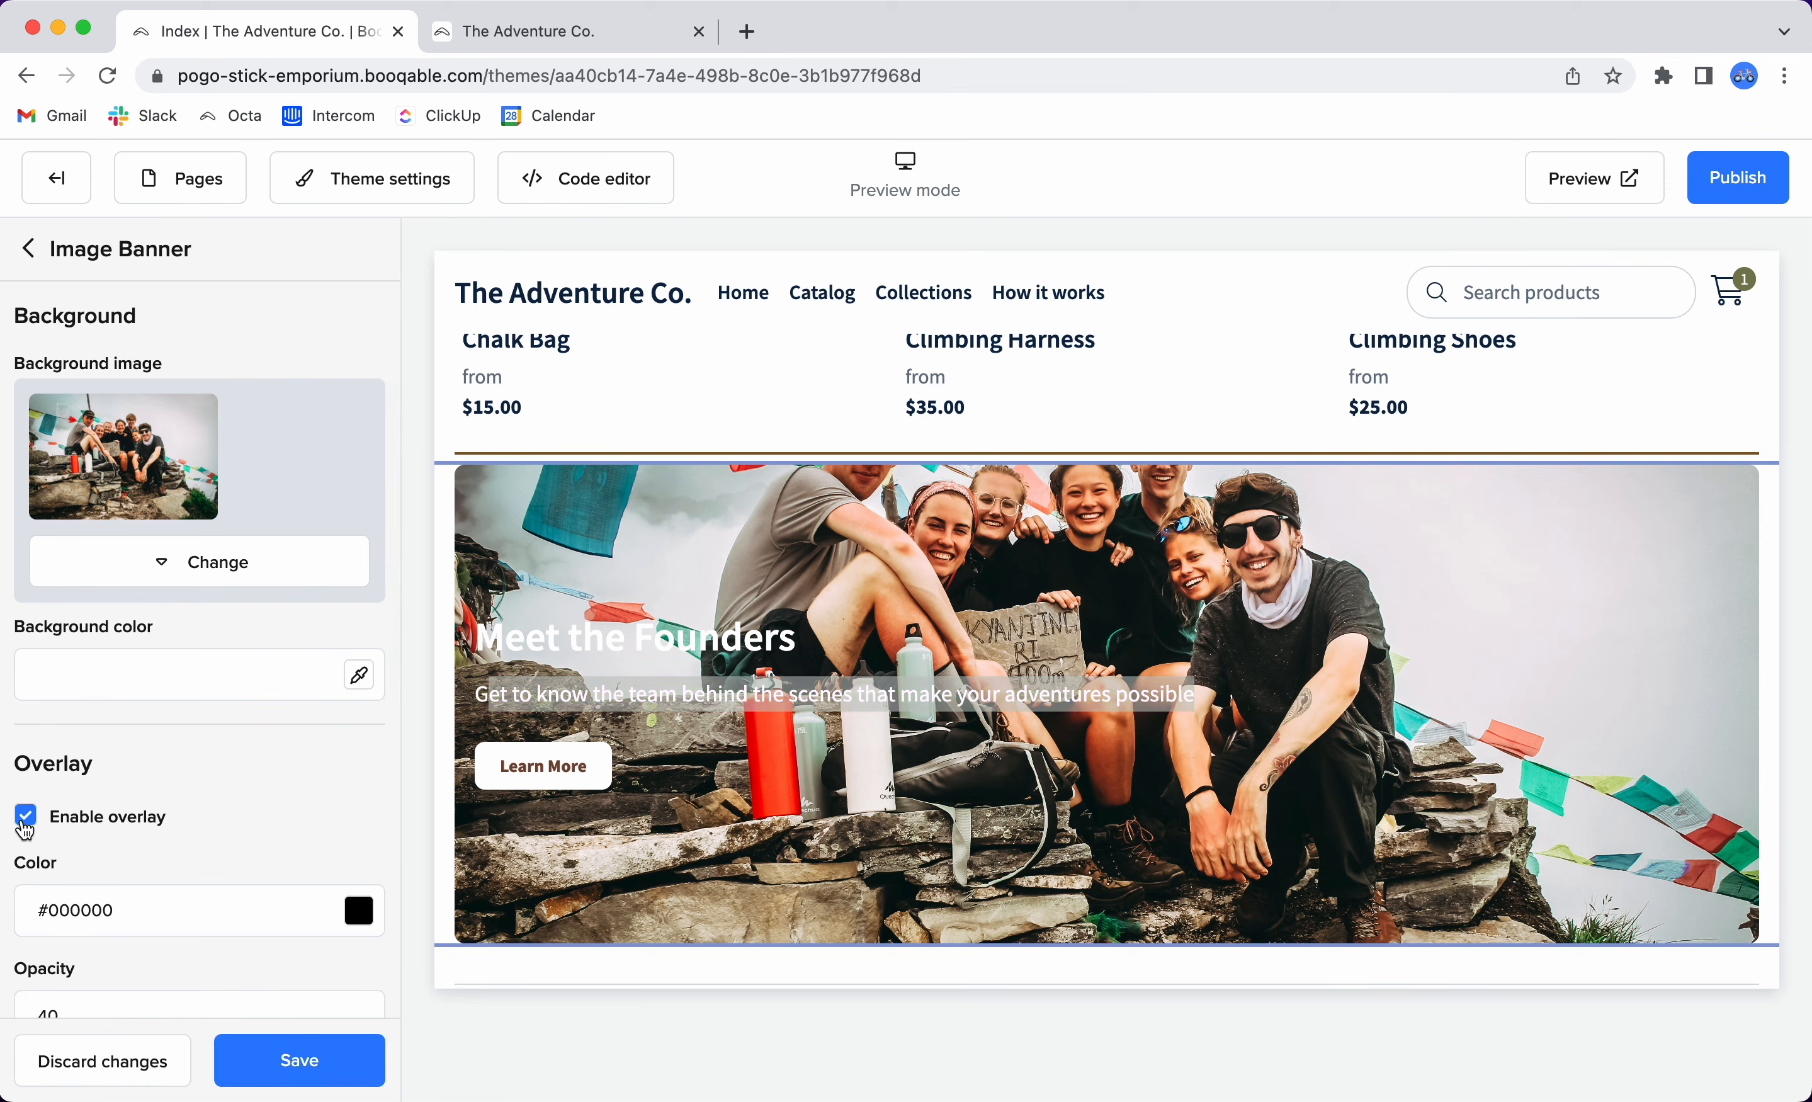
pyautogui.scroll(-3, 194, 865)
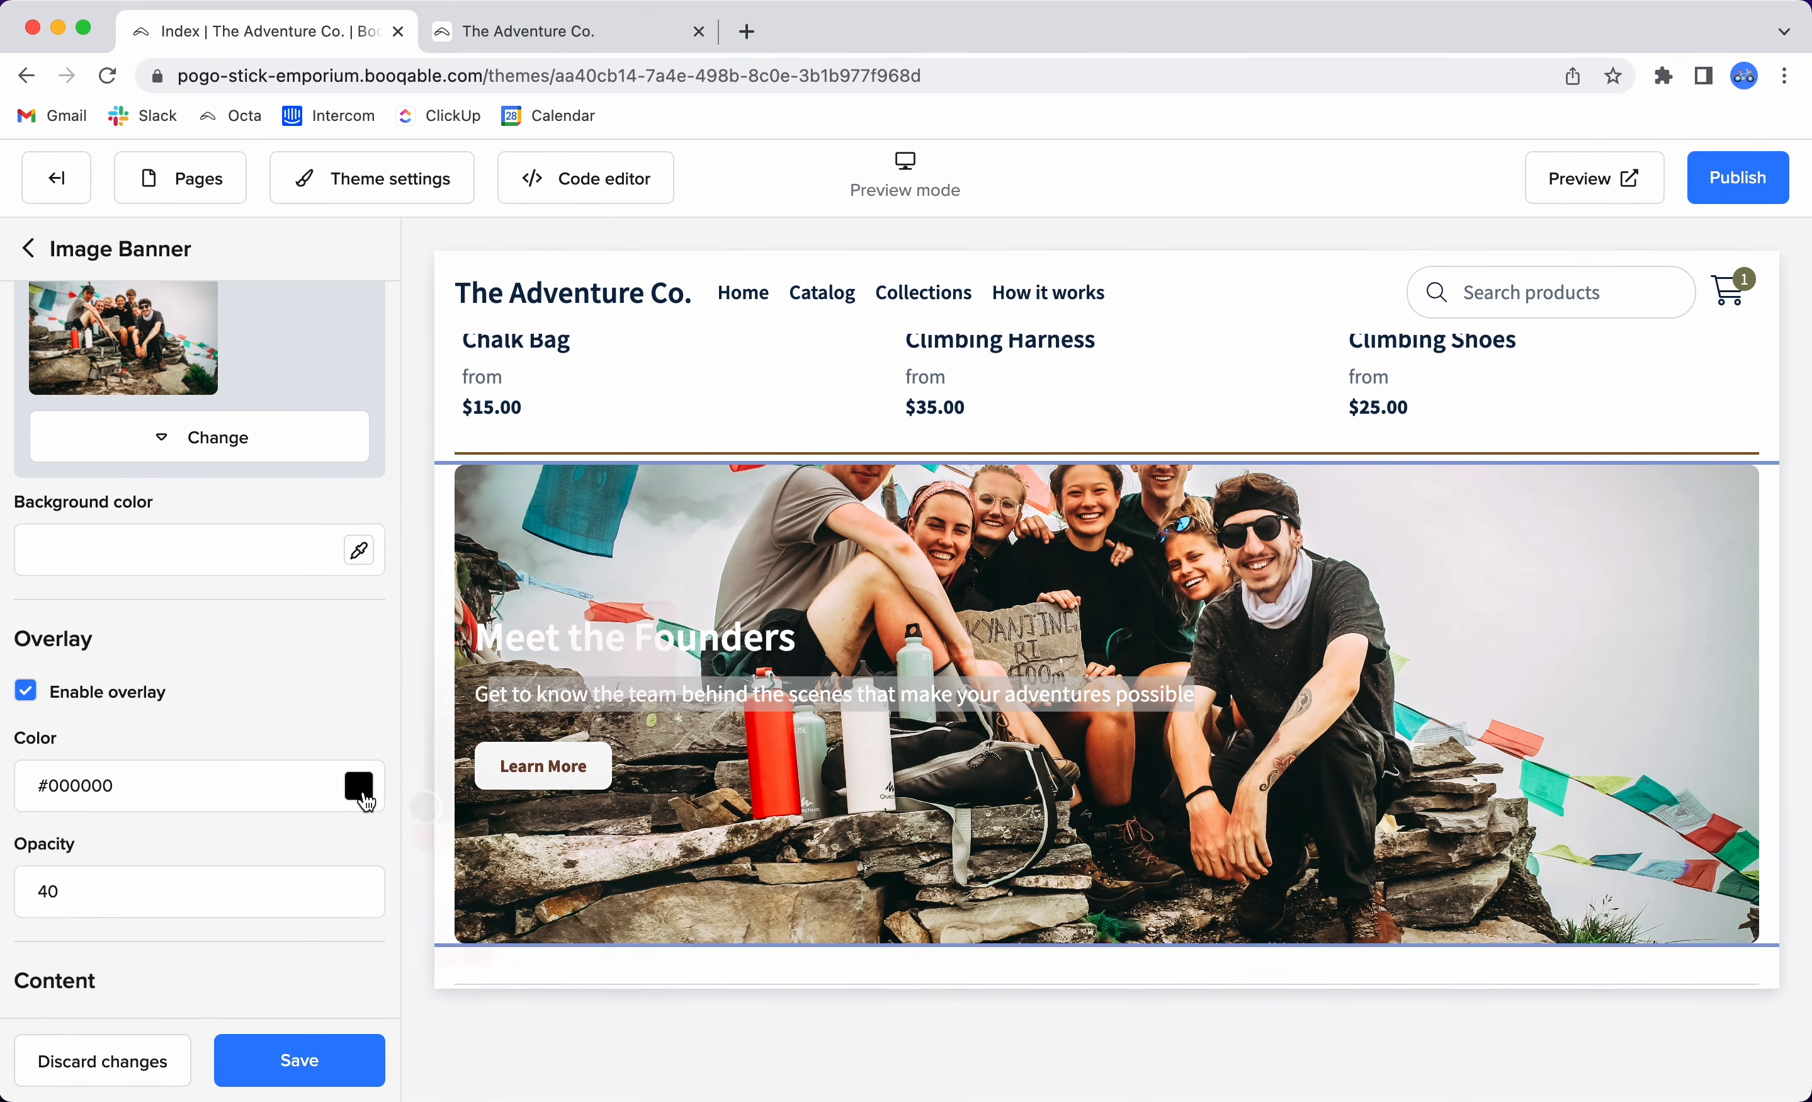
pyautogui.click(360, 786)
pyautogui.click(442, 837)
pyautogui.click(536, 731)
pyautogui.moveTo(538, 732); pyautogui.dragTo(508, 750)
pyautogui.click(303, 849)
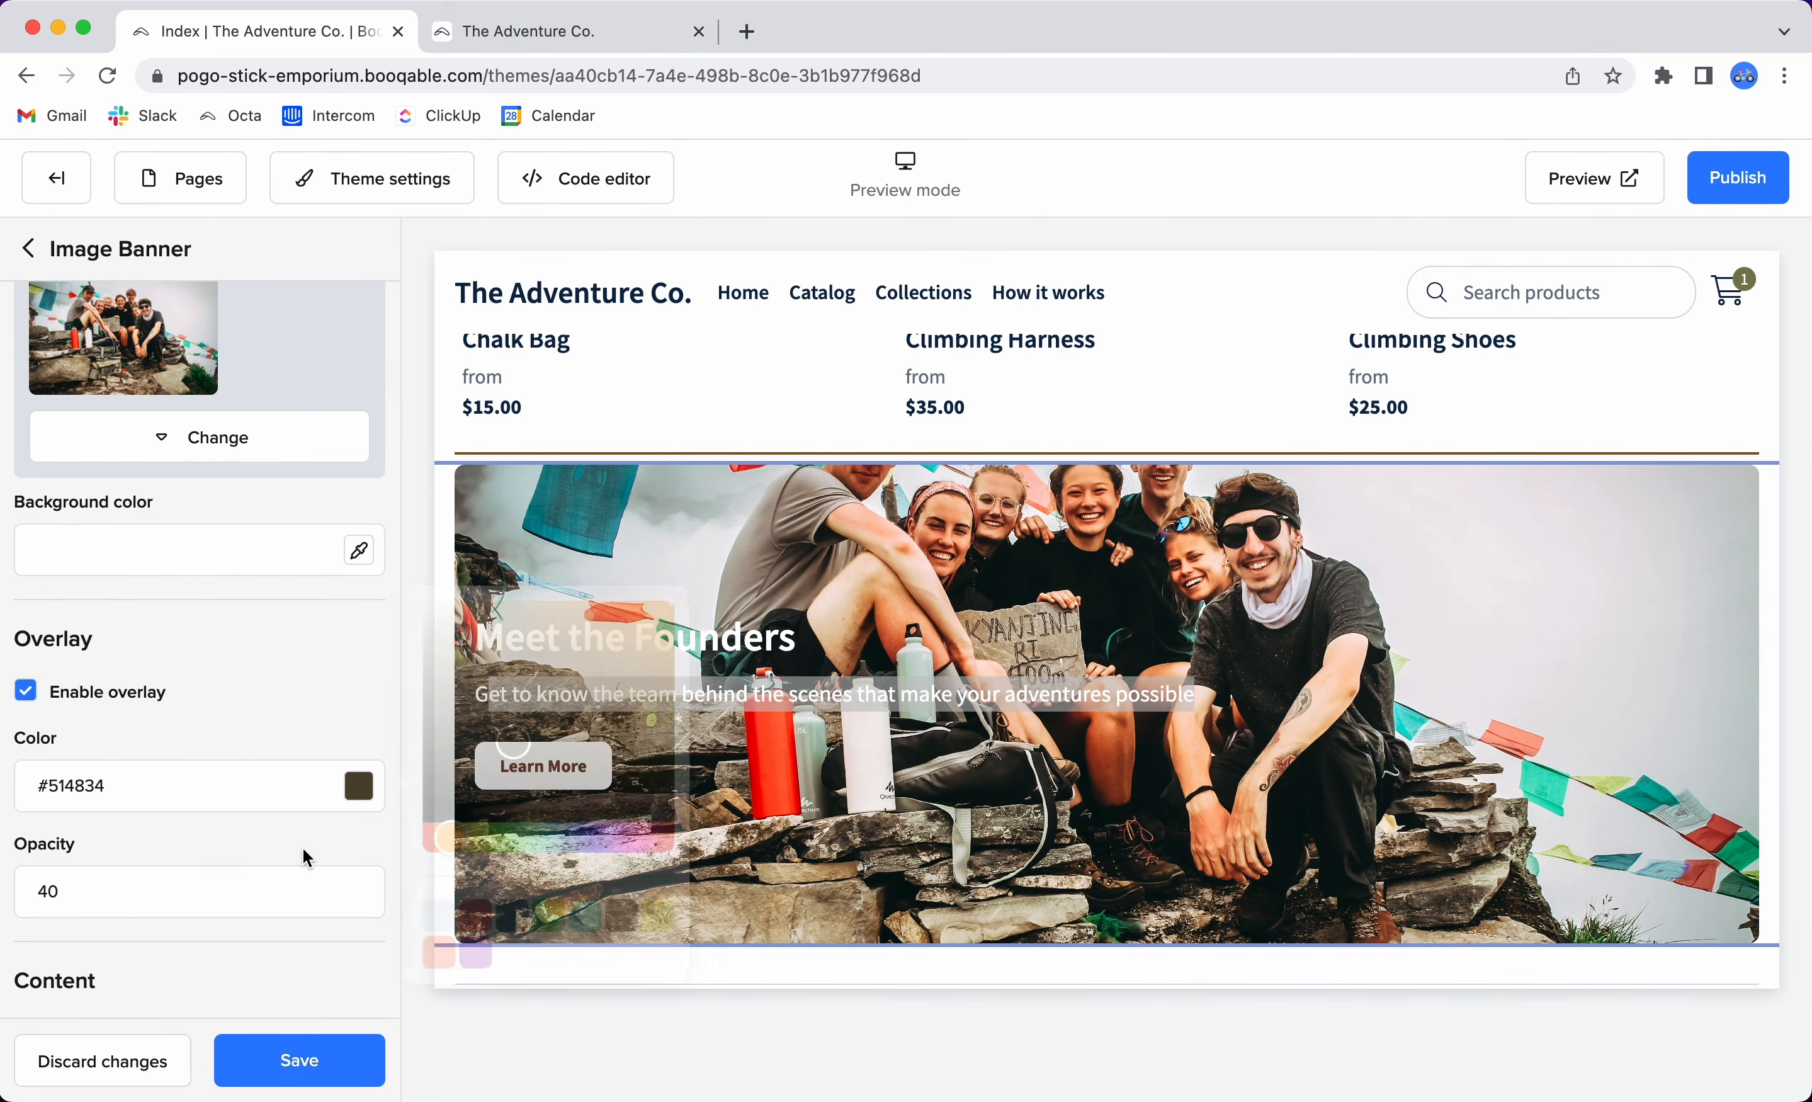
pyautogui.scroll(-4, 279, 971)
pyautogui.scroll(-2, 279, 970)
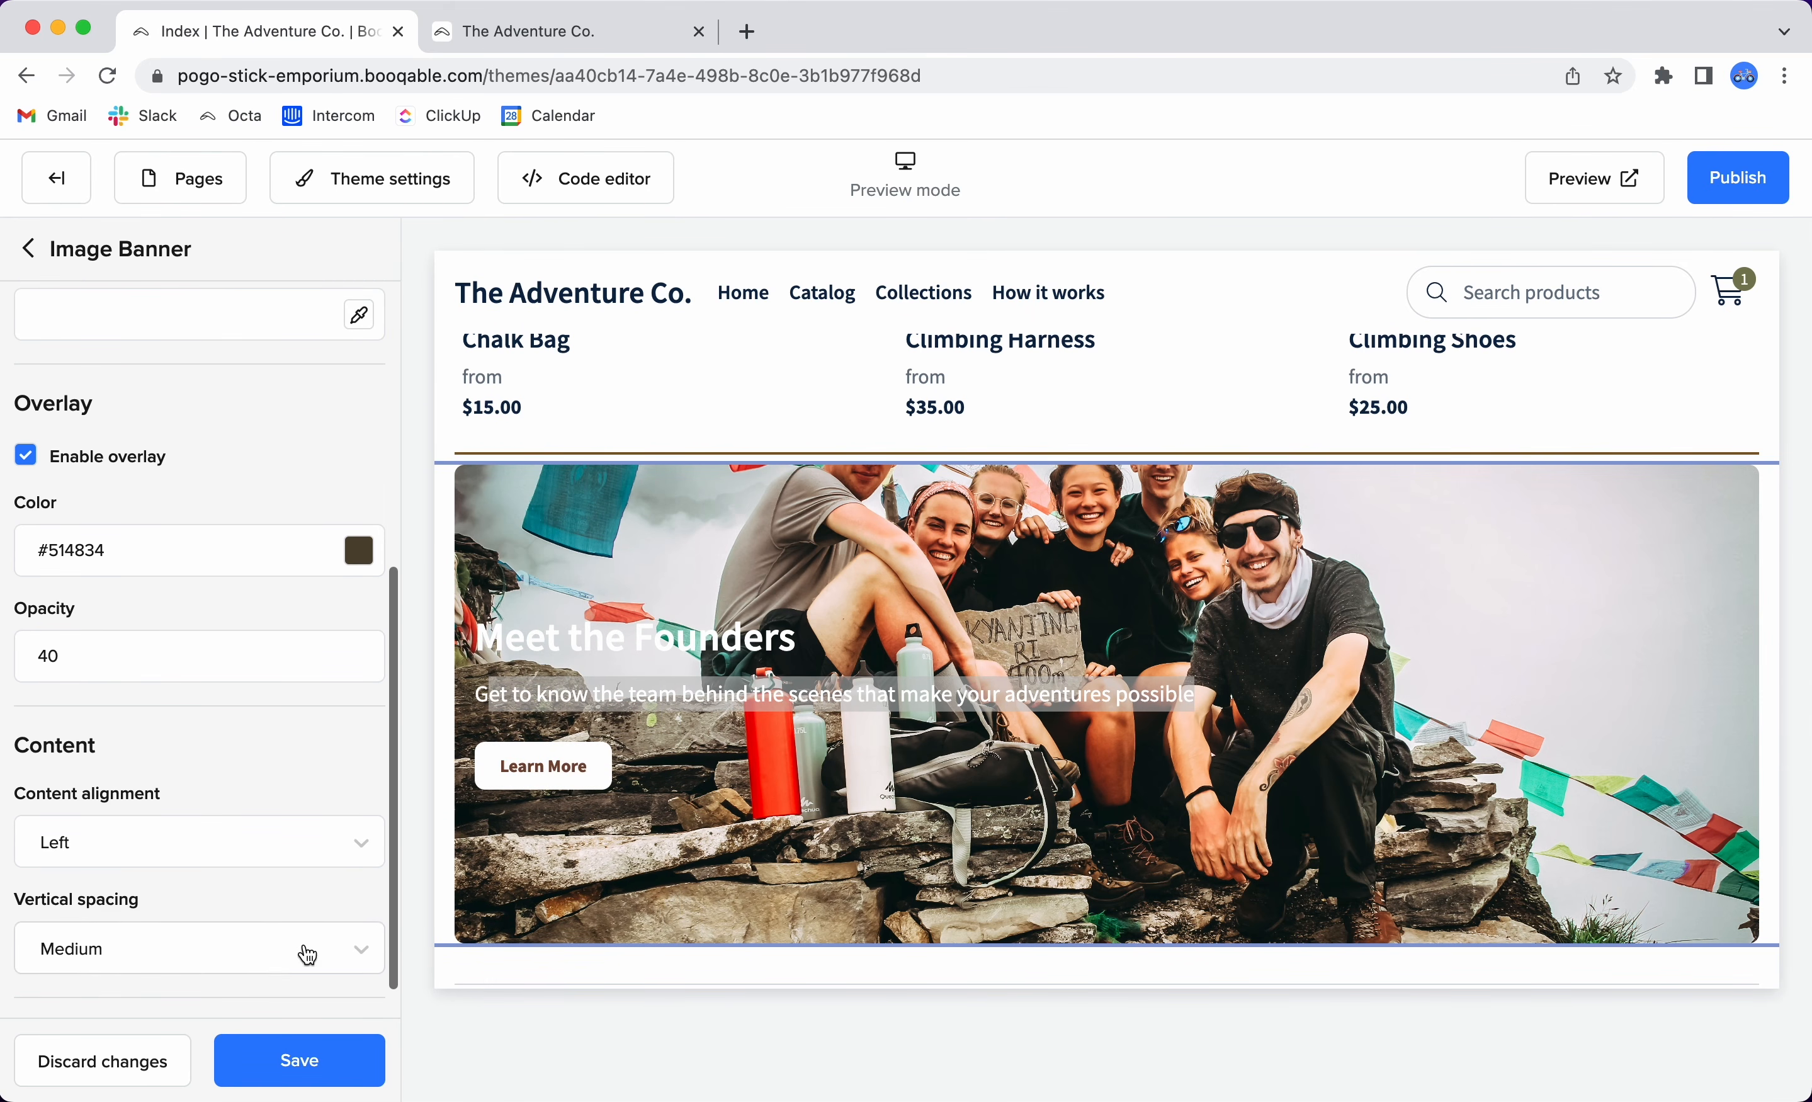
pyautogui.click(312, 1062)
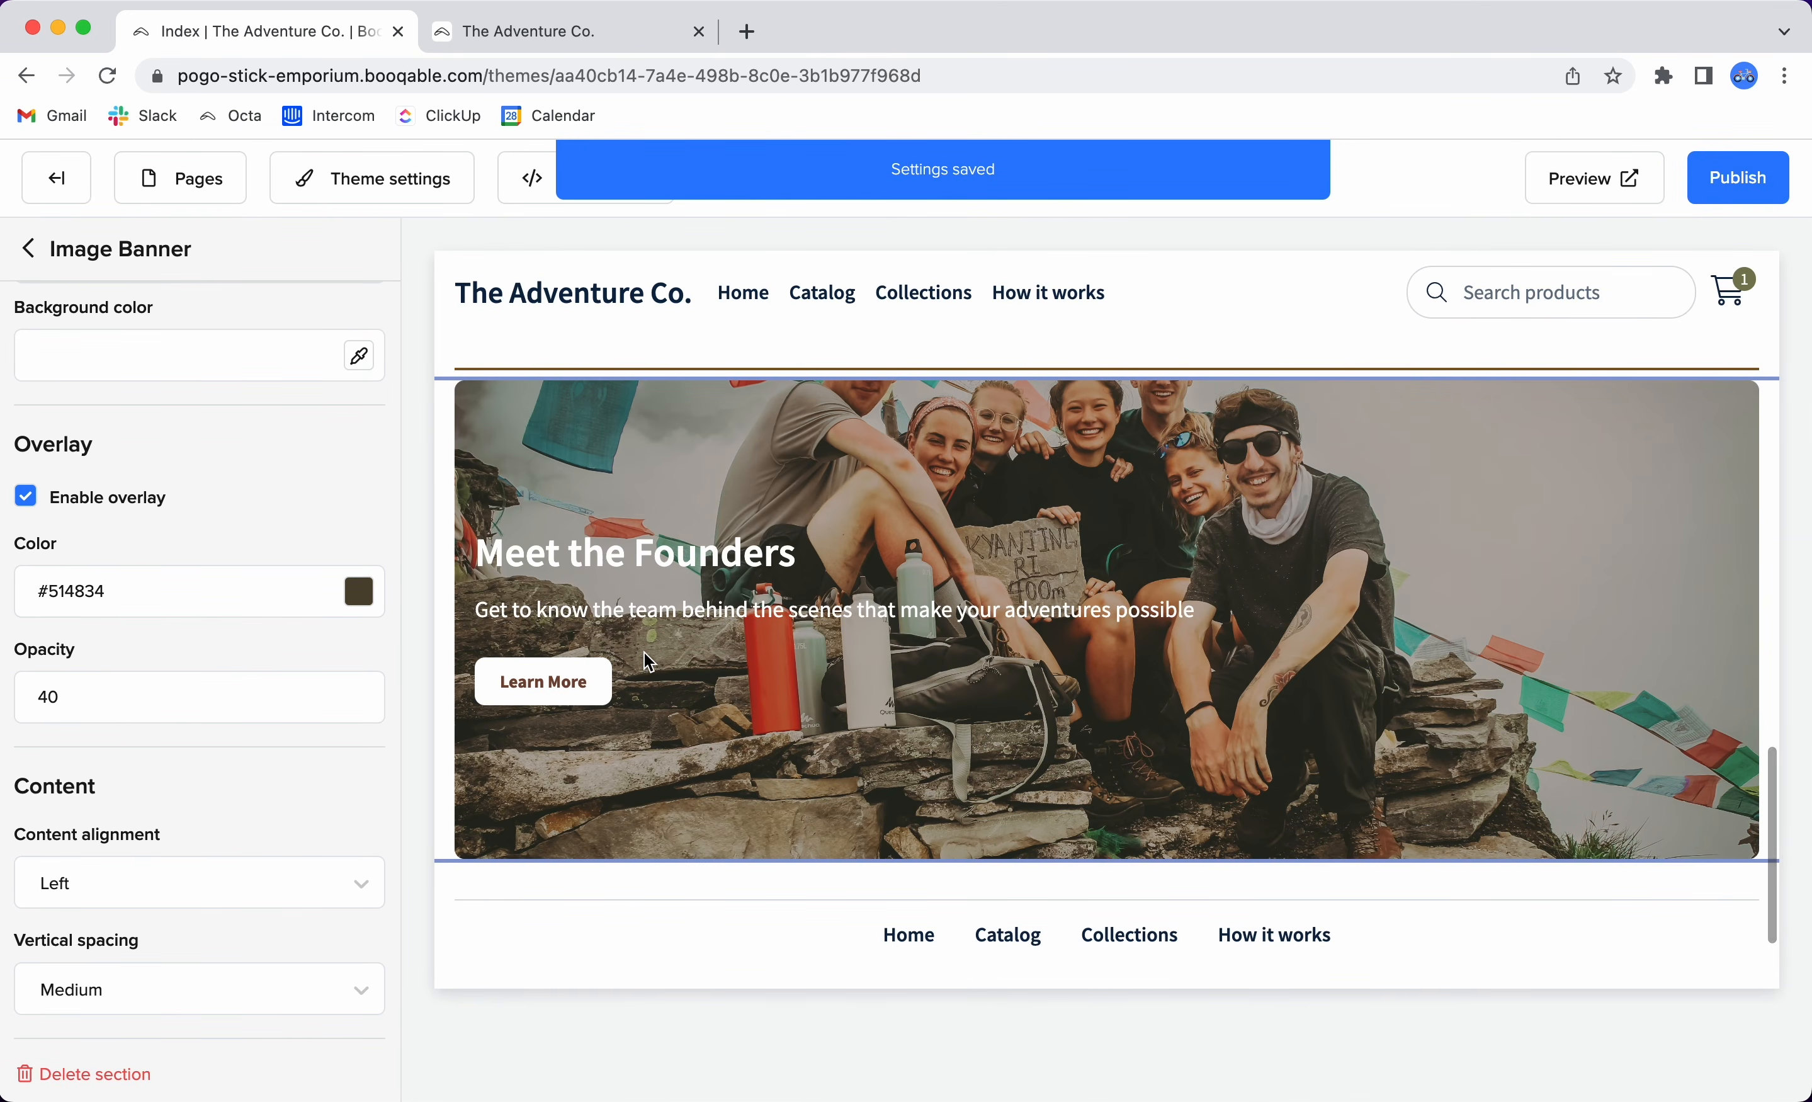
pyautogui.moveTo(481, 612); pyautogui.dragTo(1245, 616)
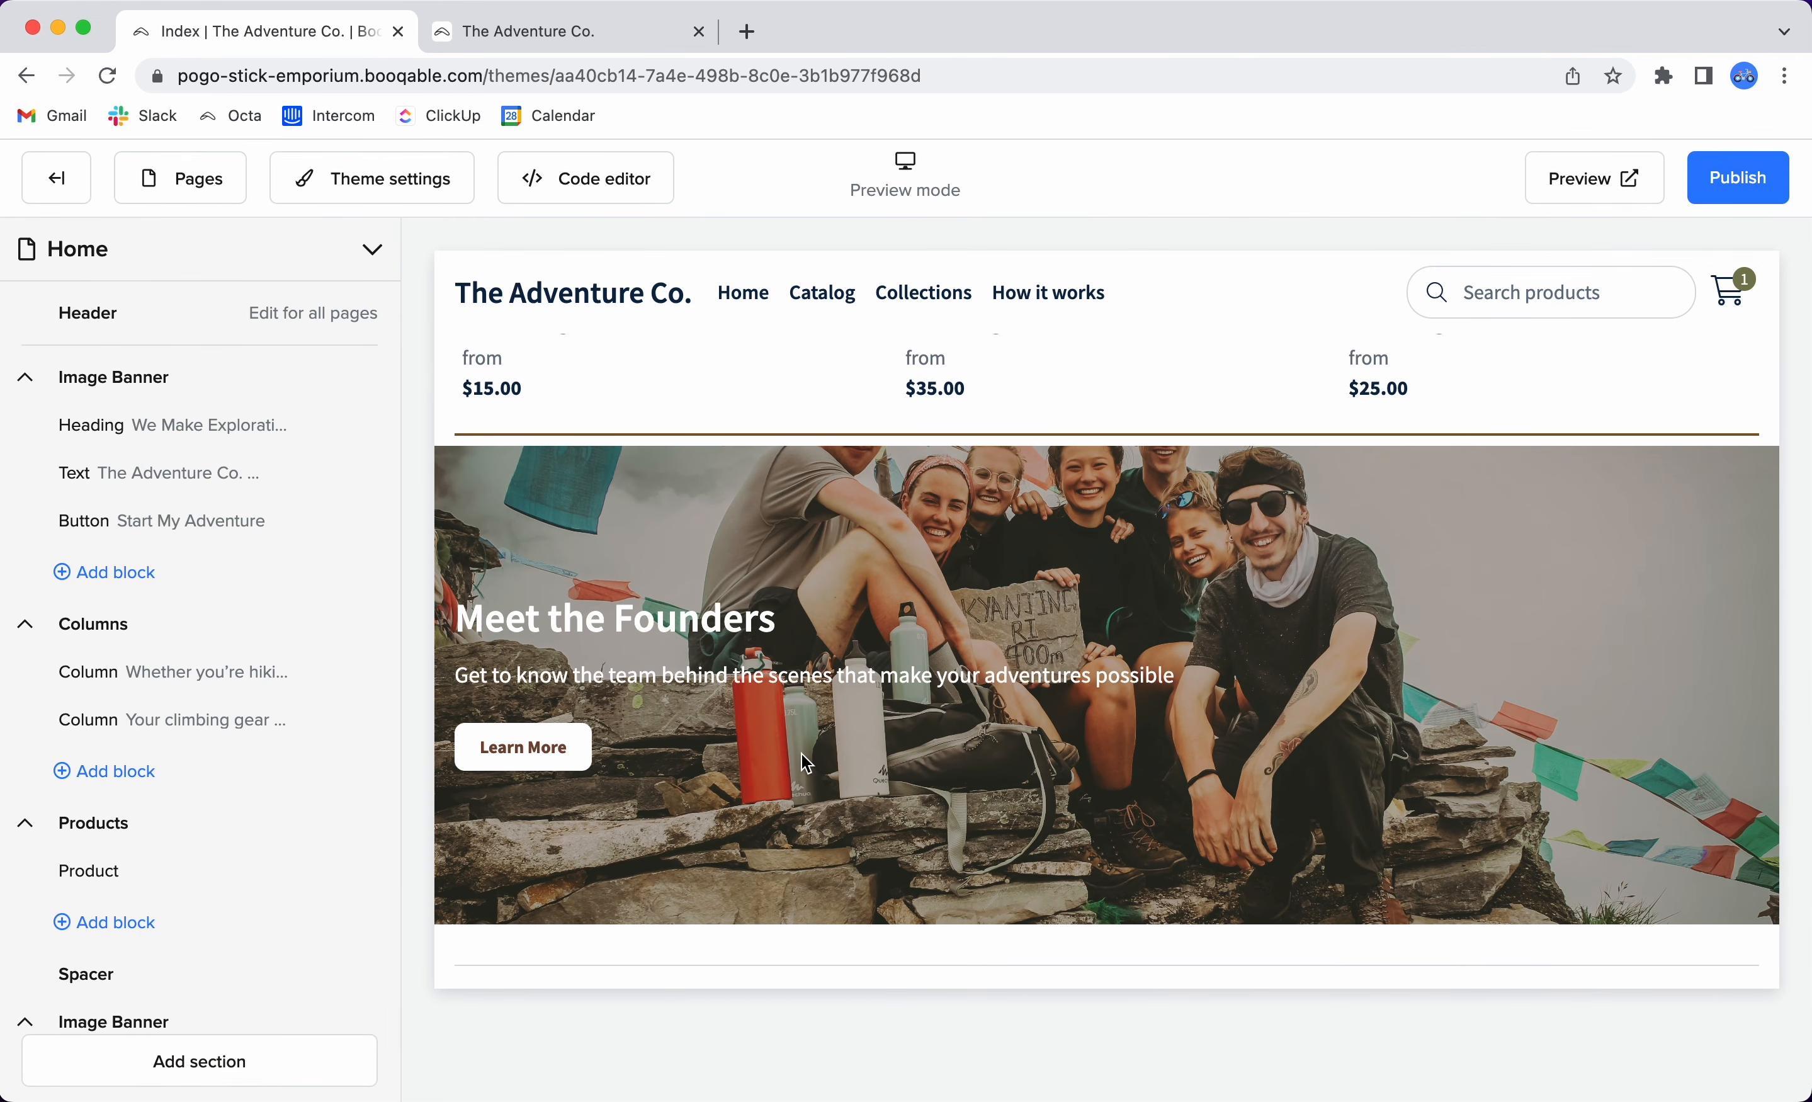
# Examine the navigation links in the home page's footer and header.
pyautogui.scroll(-2, 803, 755)
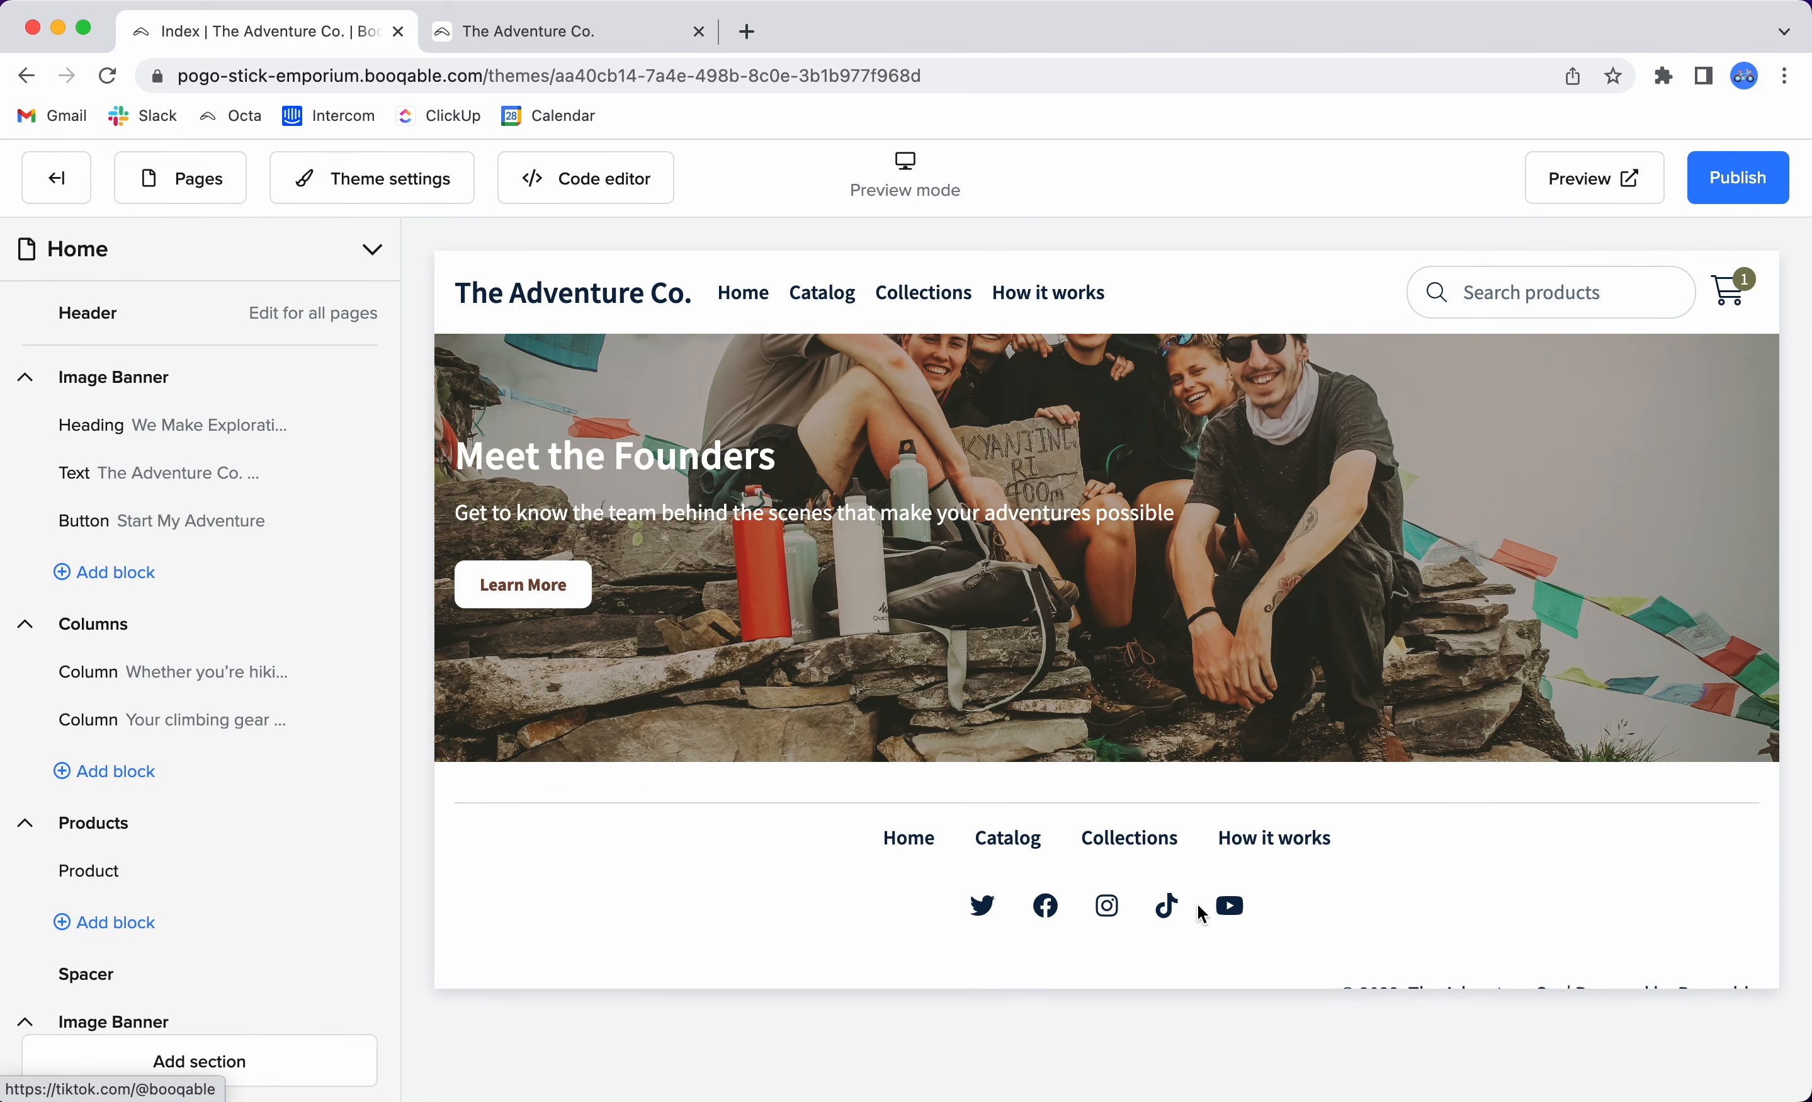
pyautogui.moveTo(866, 847); pyautogui.dragTo(1393, 846)
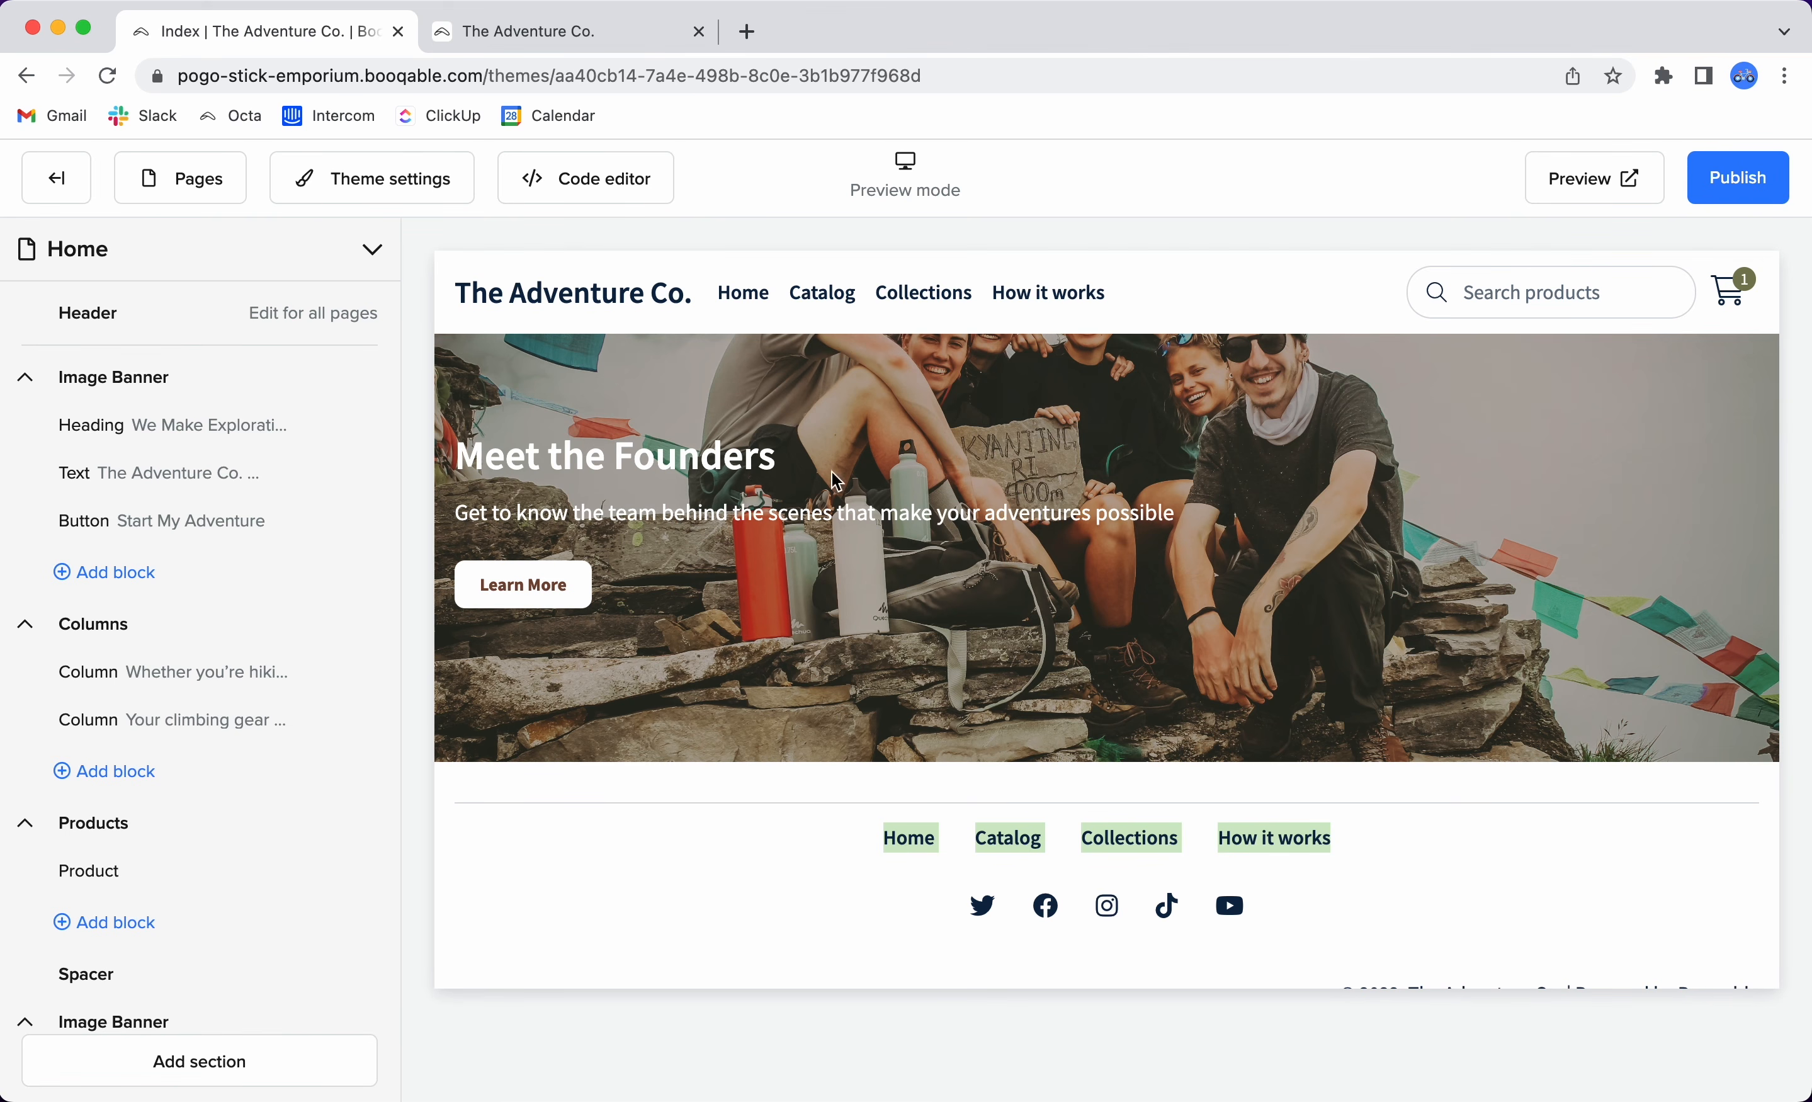
pyautogui.moveTo(709, 293); pyautogui.dragTo(1096, 327)
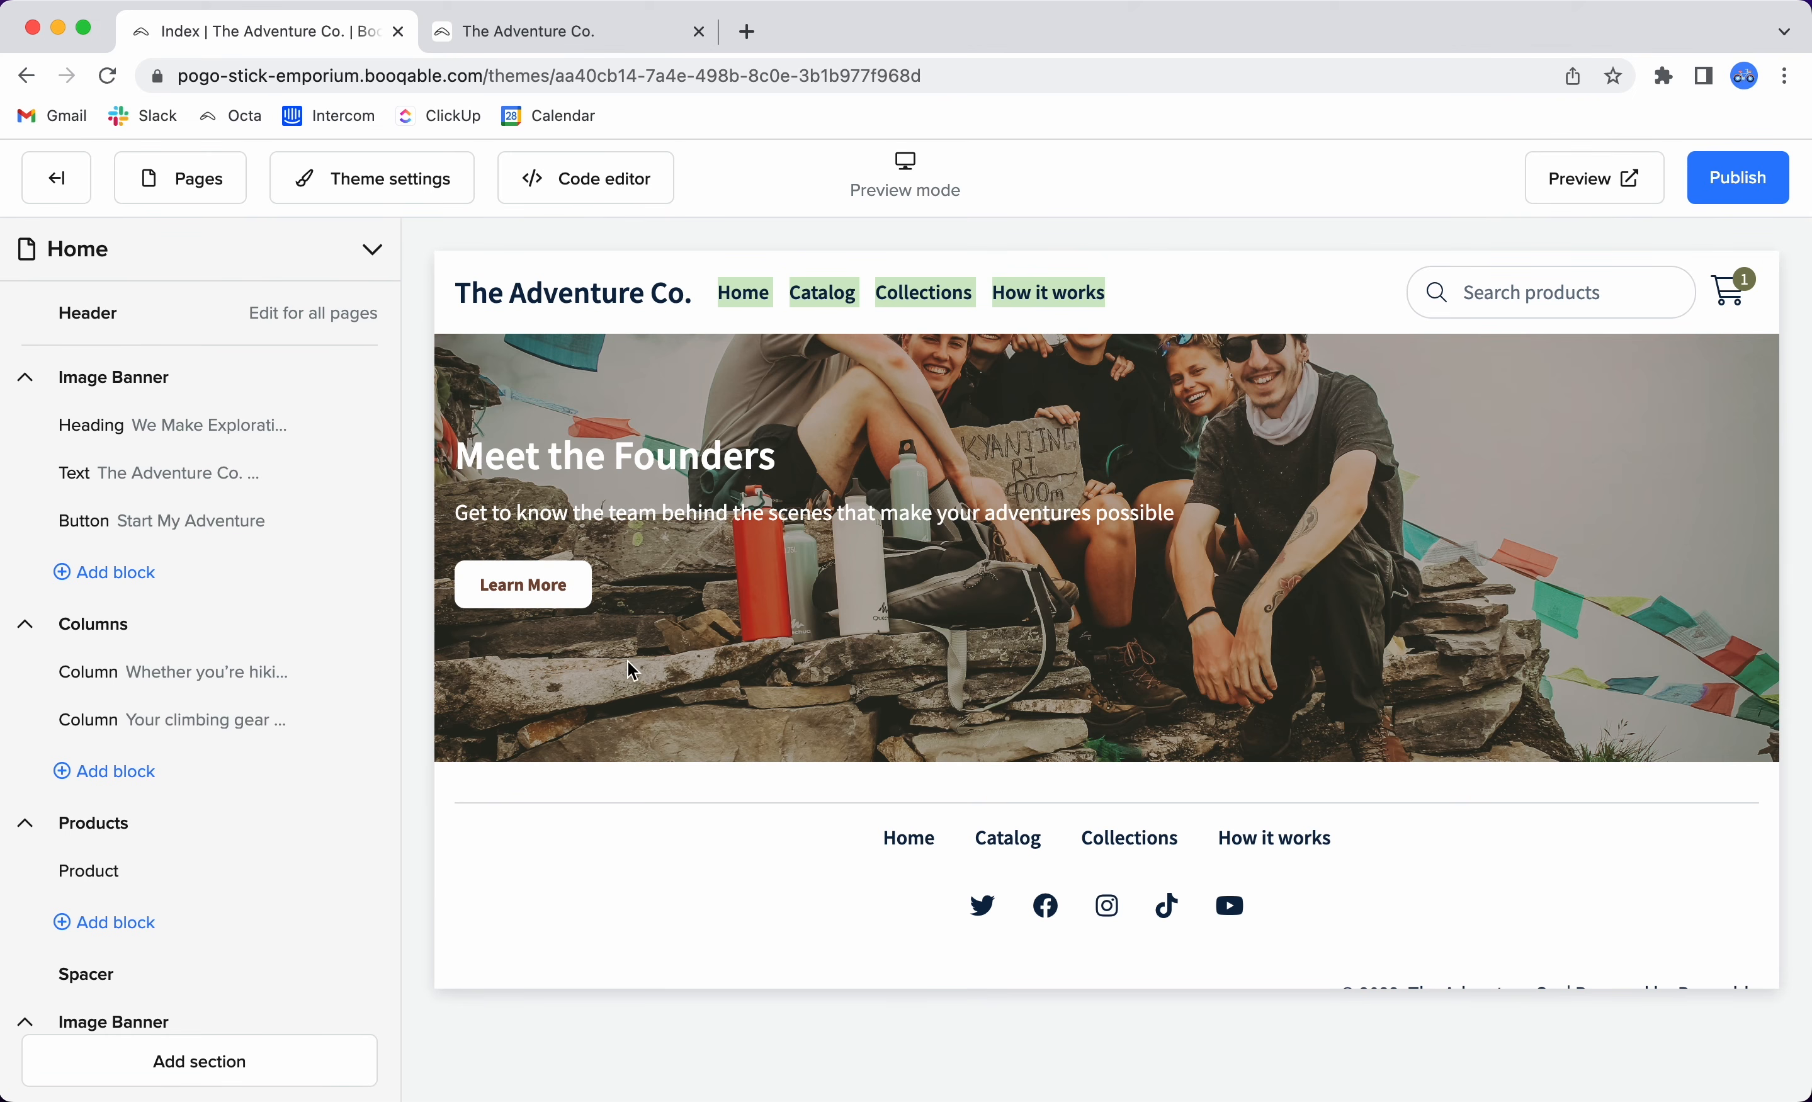
pyautogui.scroll(15, 627, 666)
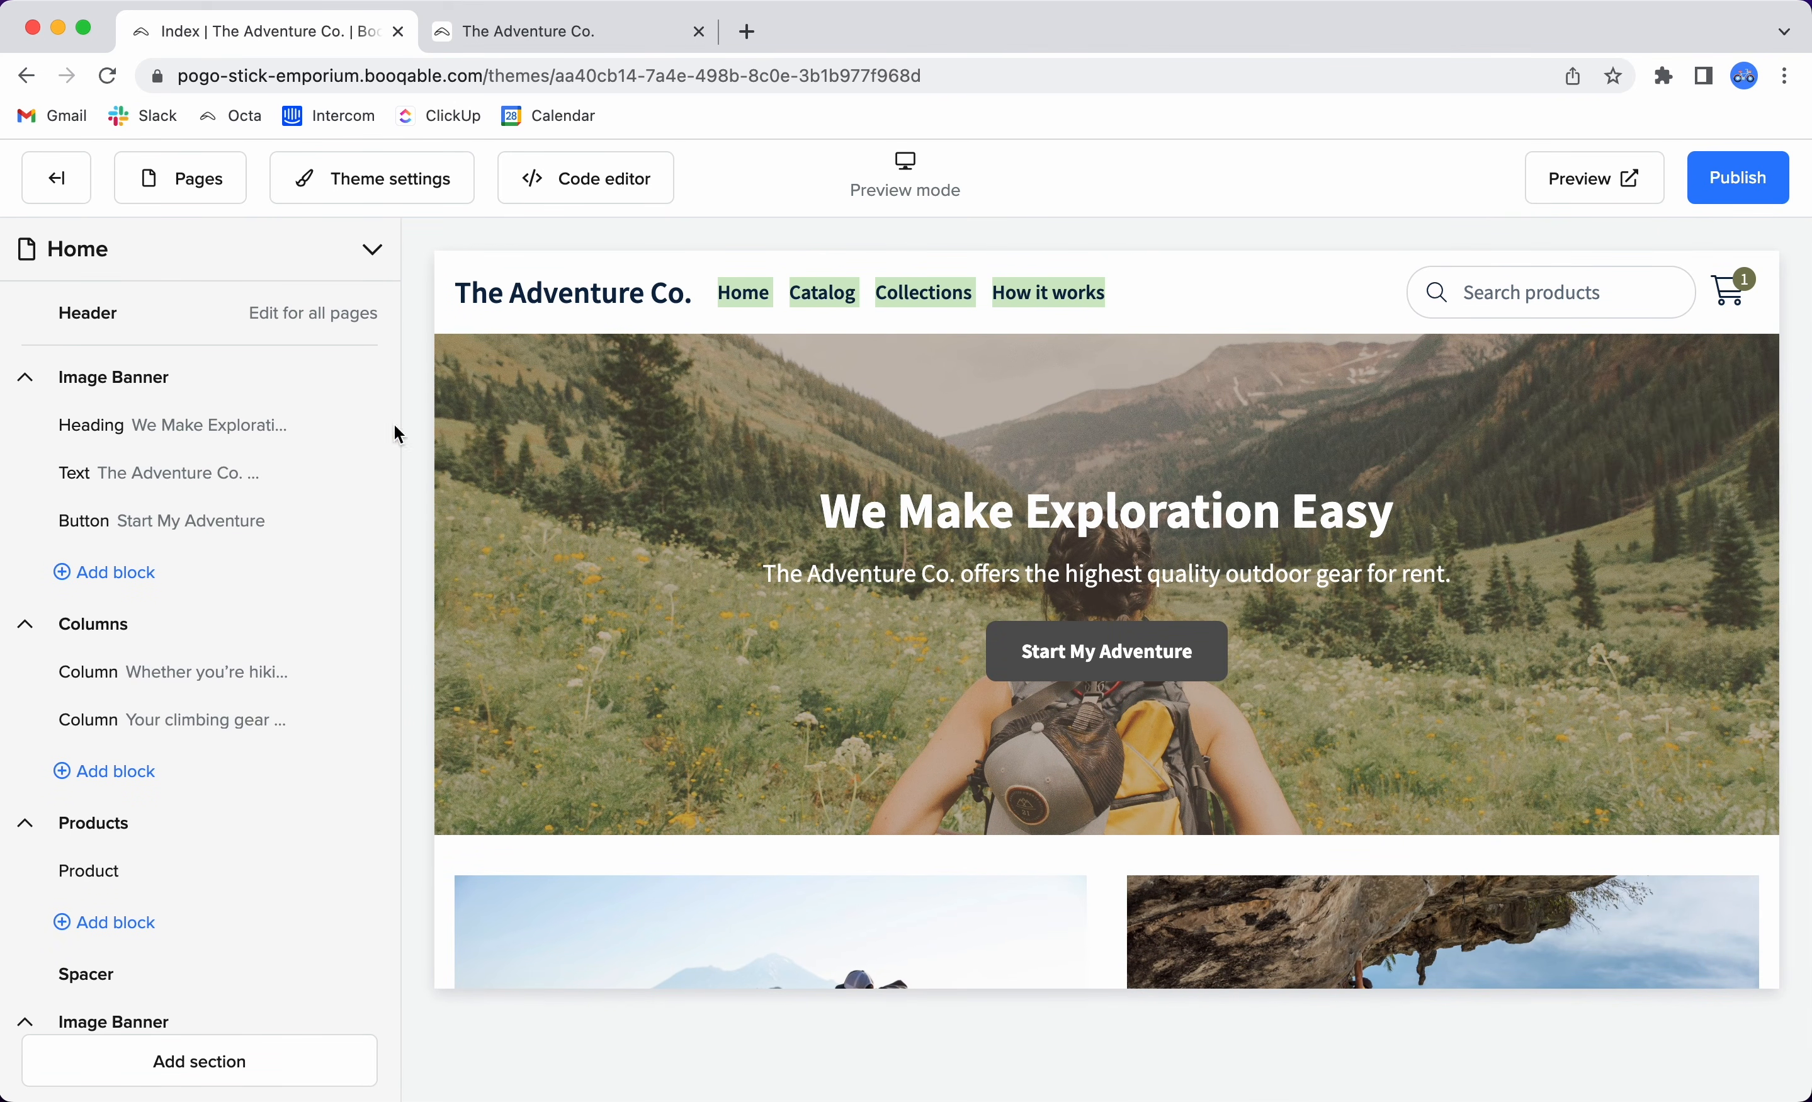
# Start adding a new store page titled "Contact Us".
pyautogui.click(200, 187)
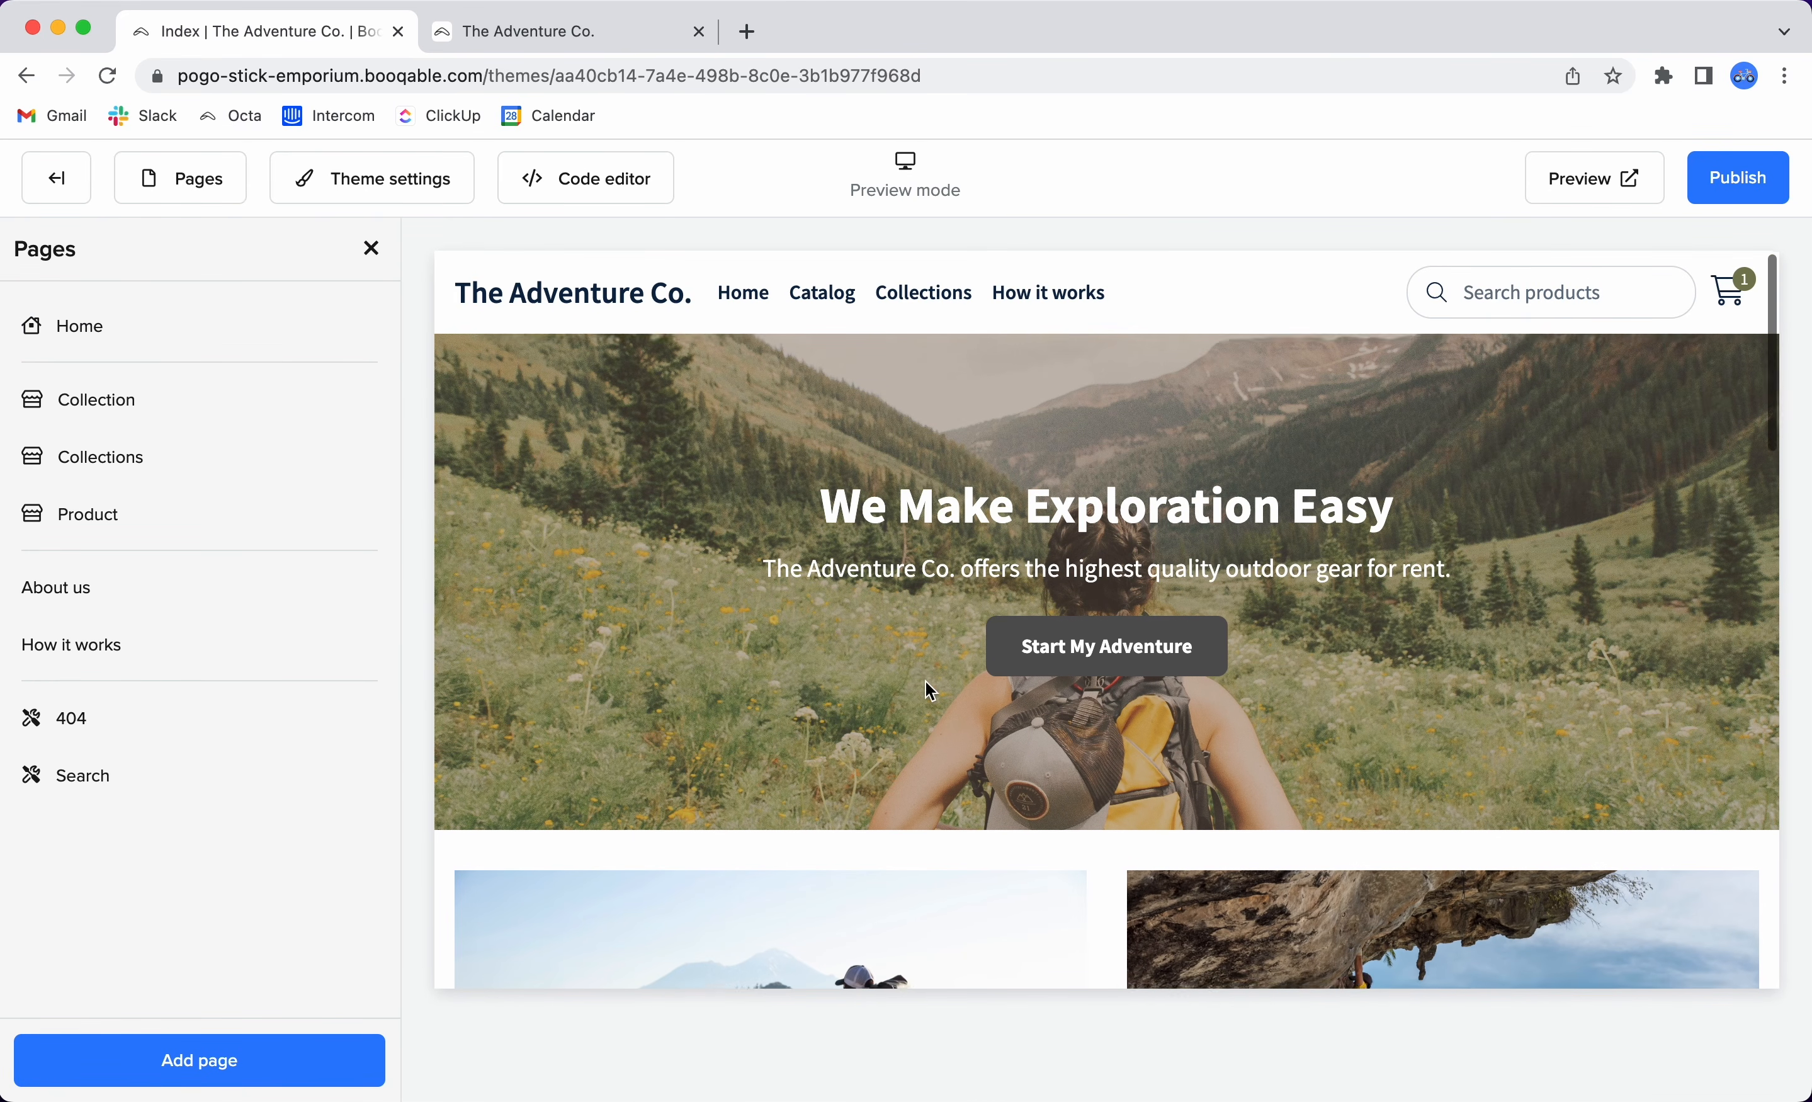
pyautogui.scroll(-10, 926, 681)
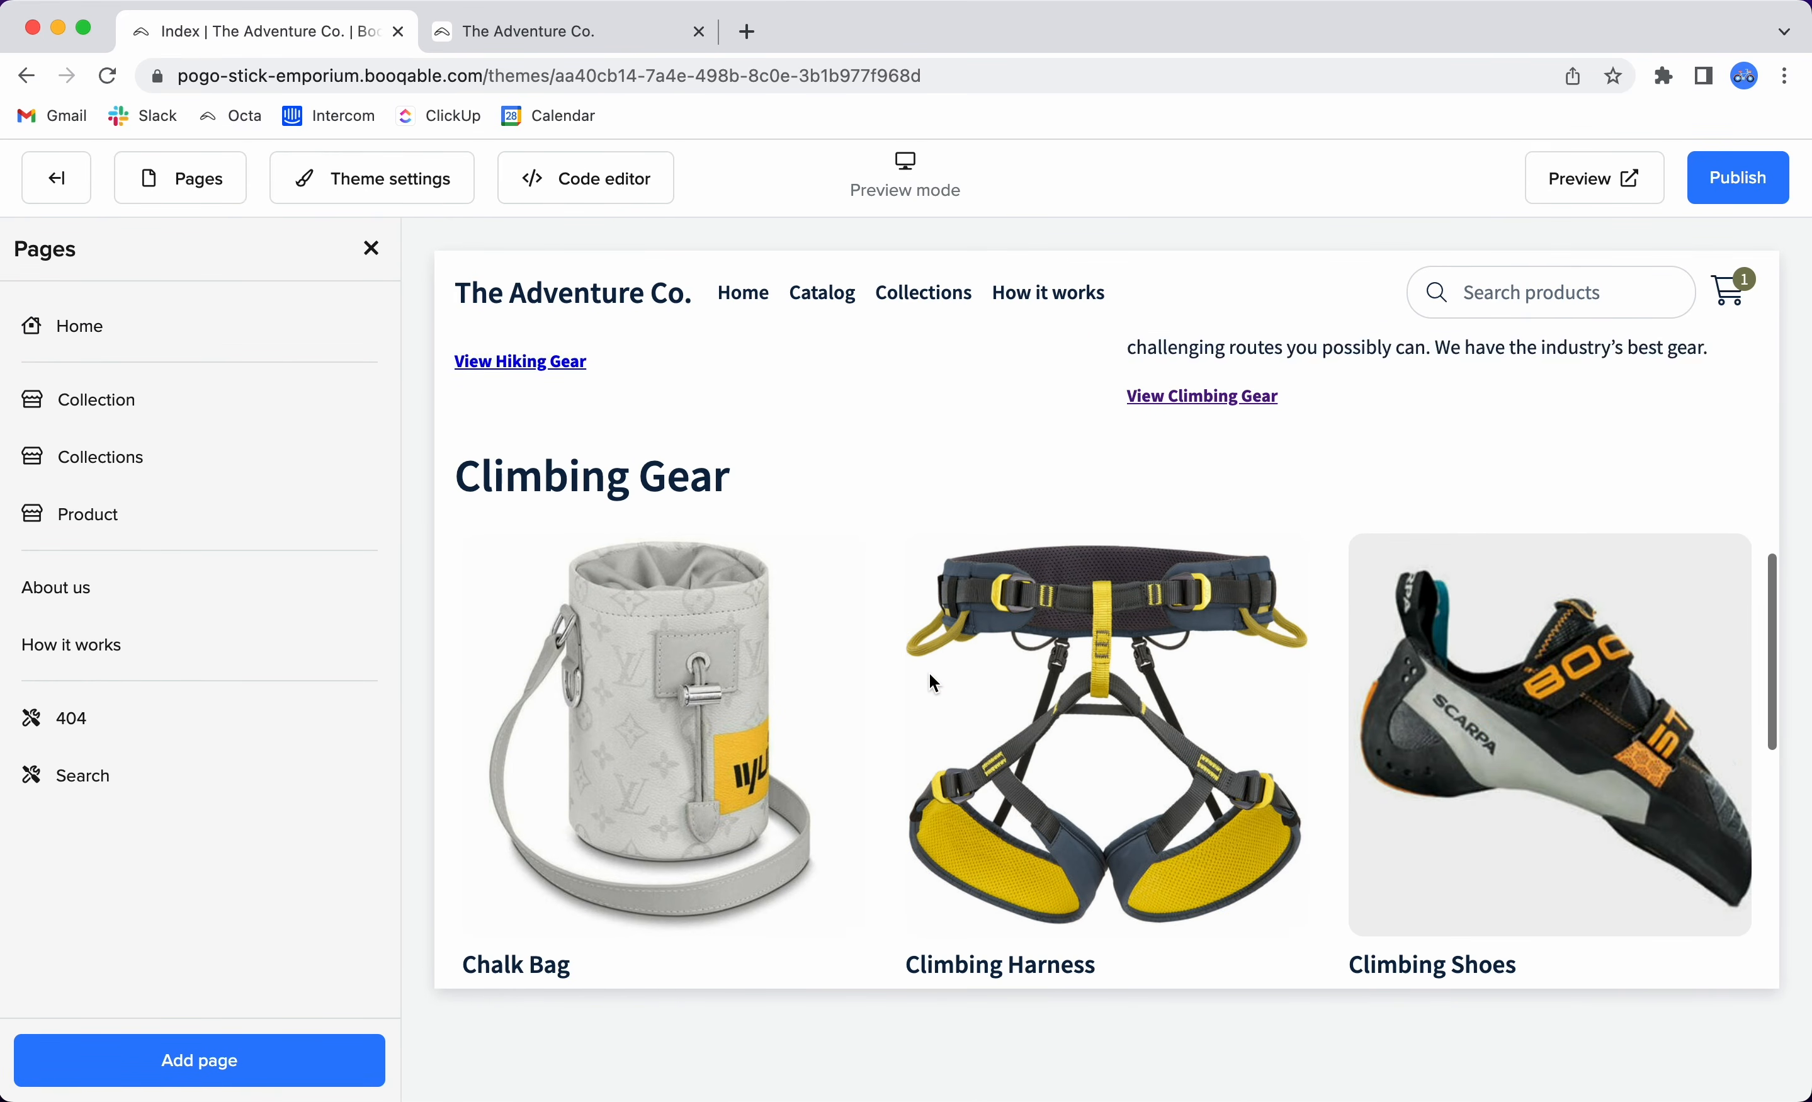
pyautogui.scroll(15, 929, 672)
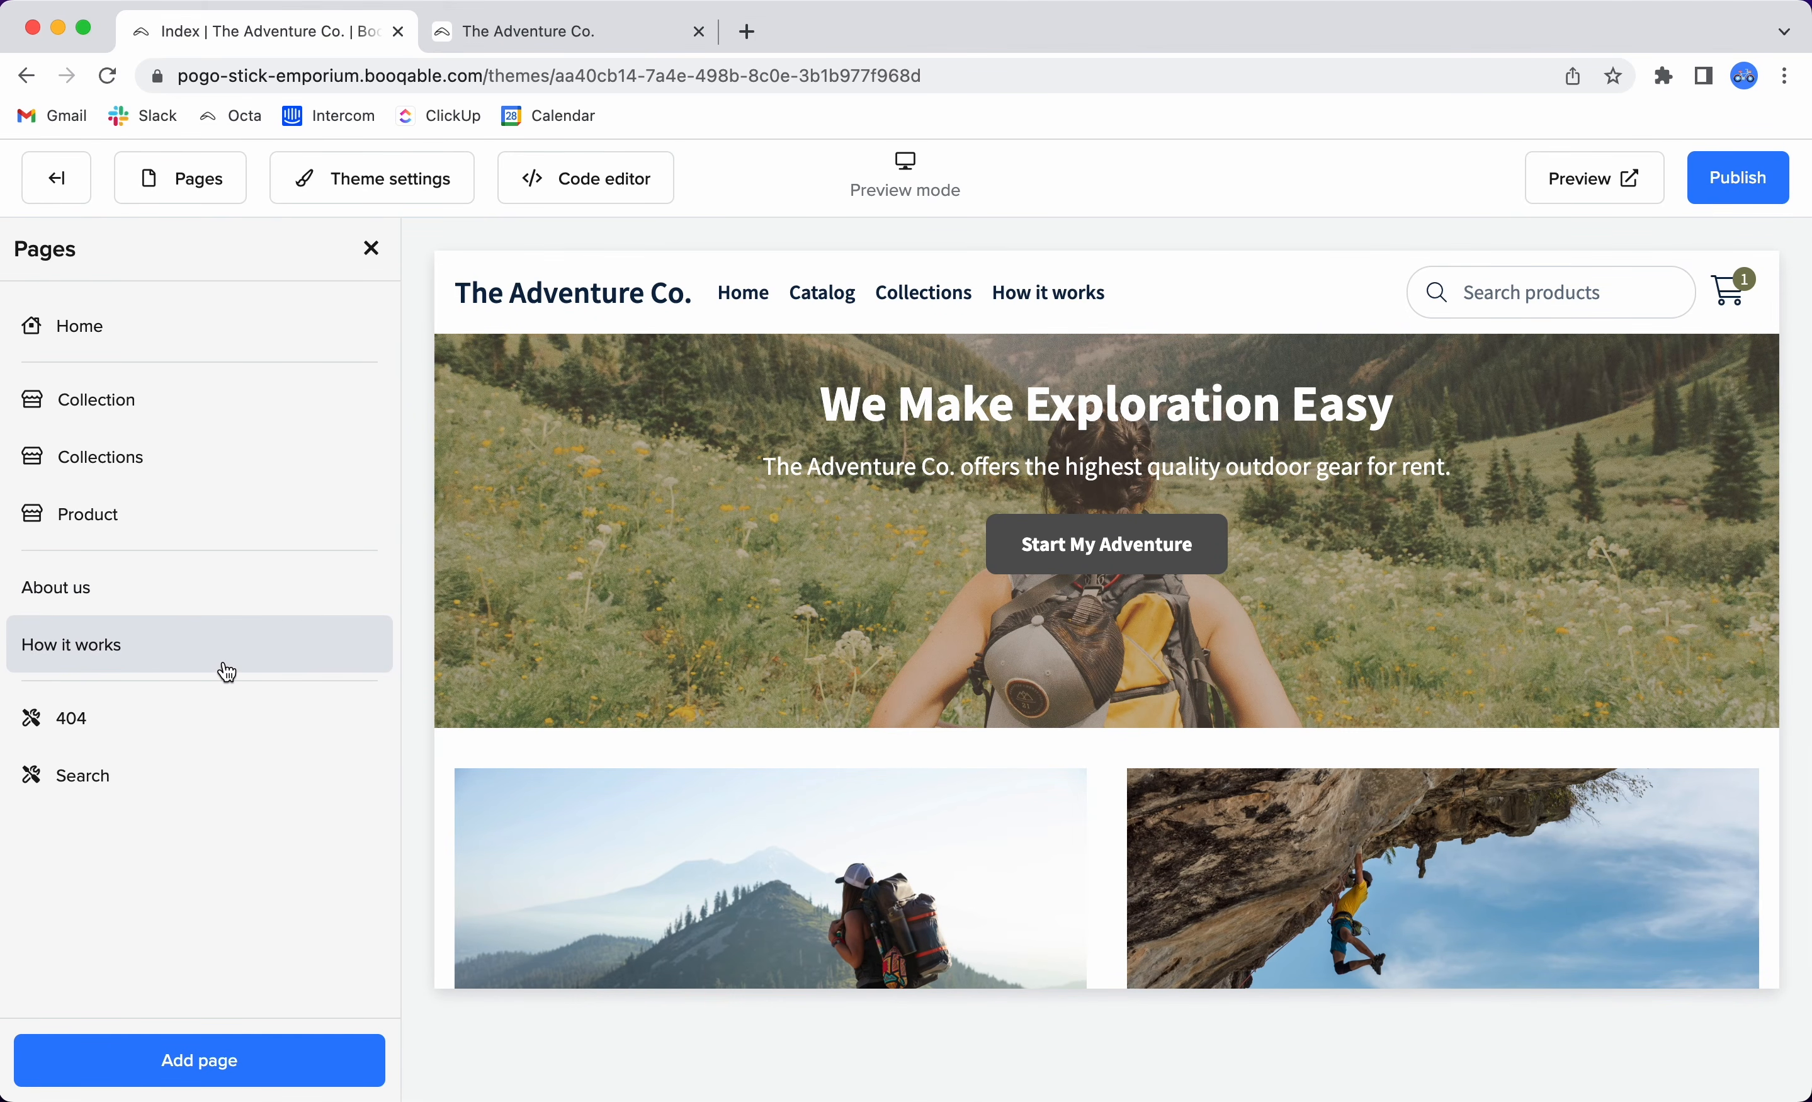
pyautogui.click(199, 1062)
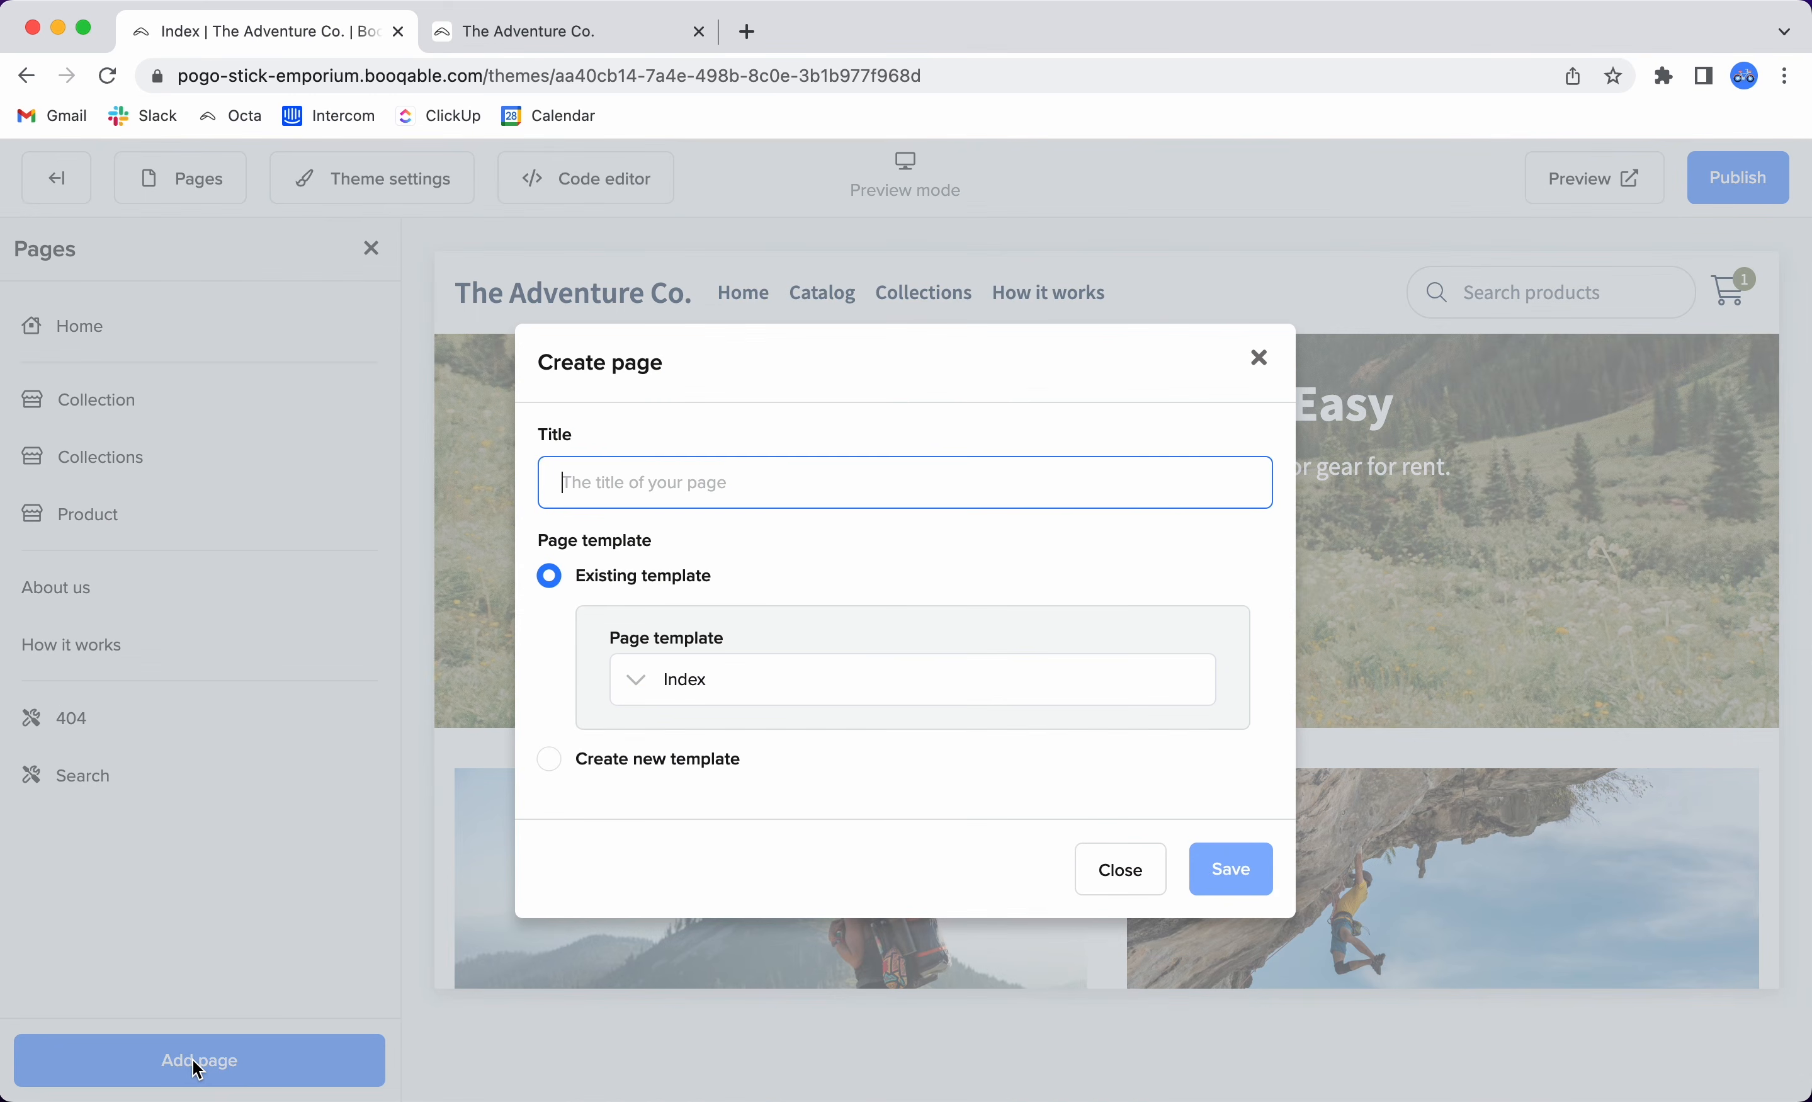
pyautogui.write('Contact Us')
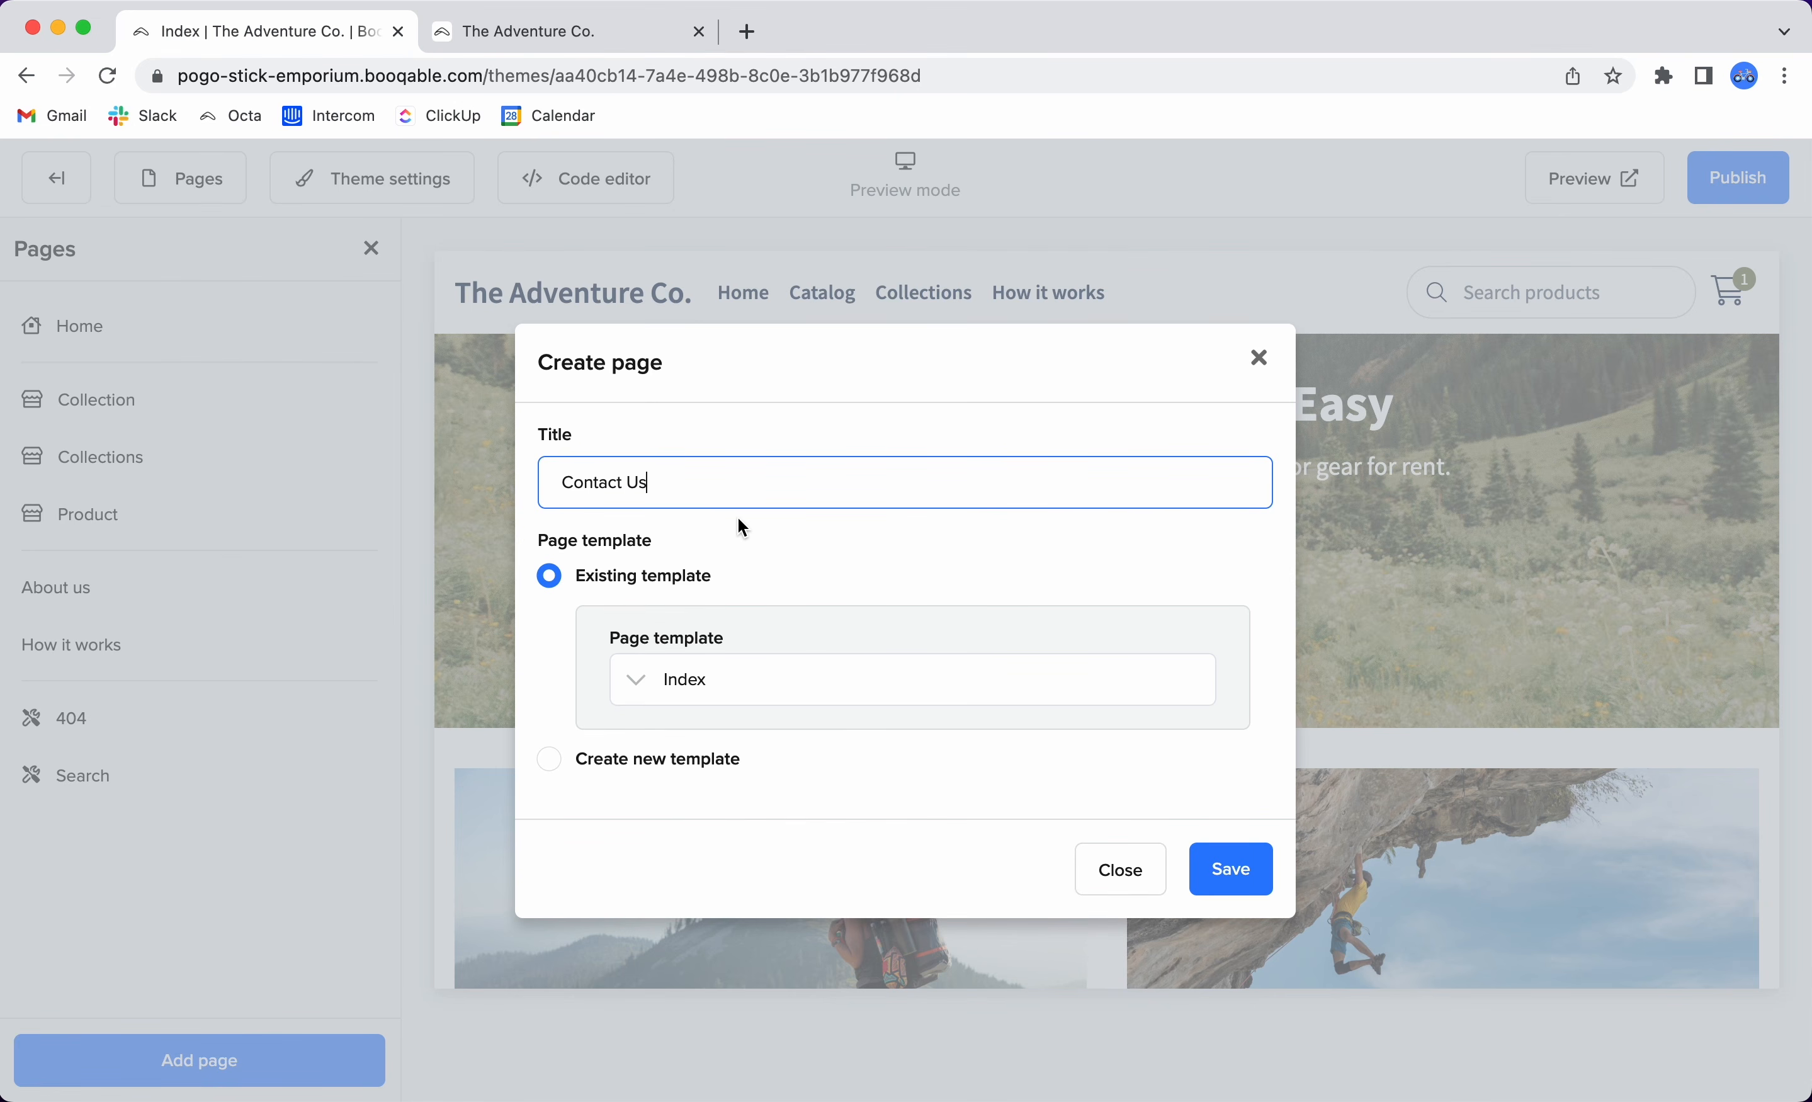
pyautogui.click(549, 758)
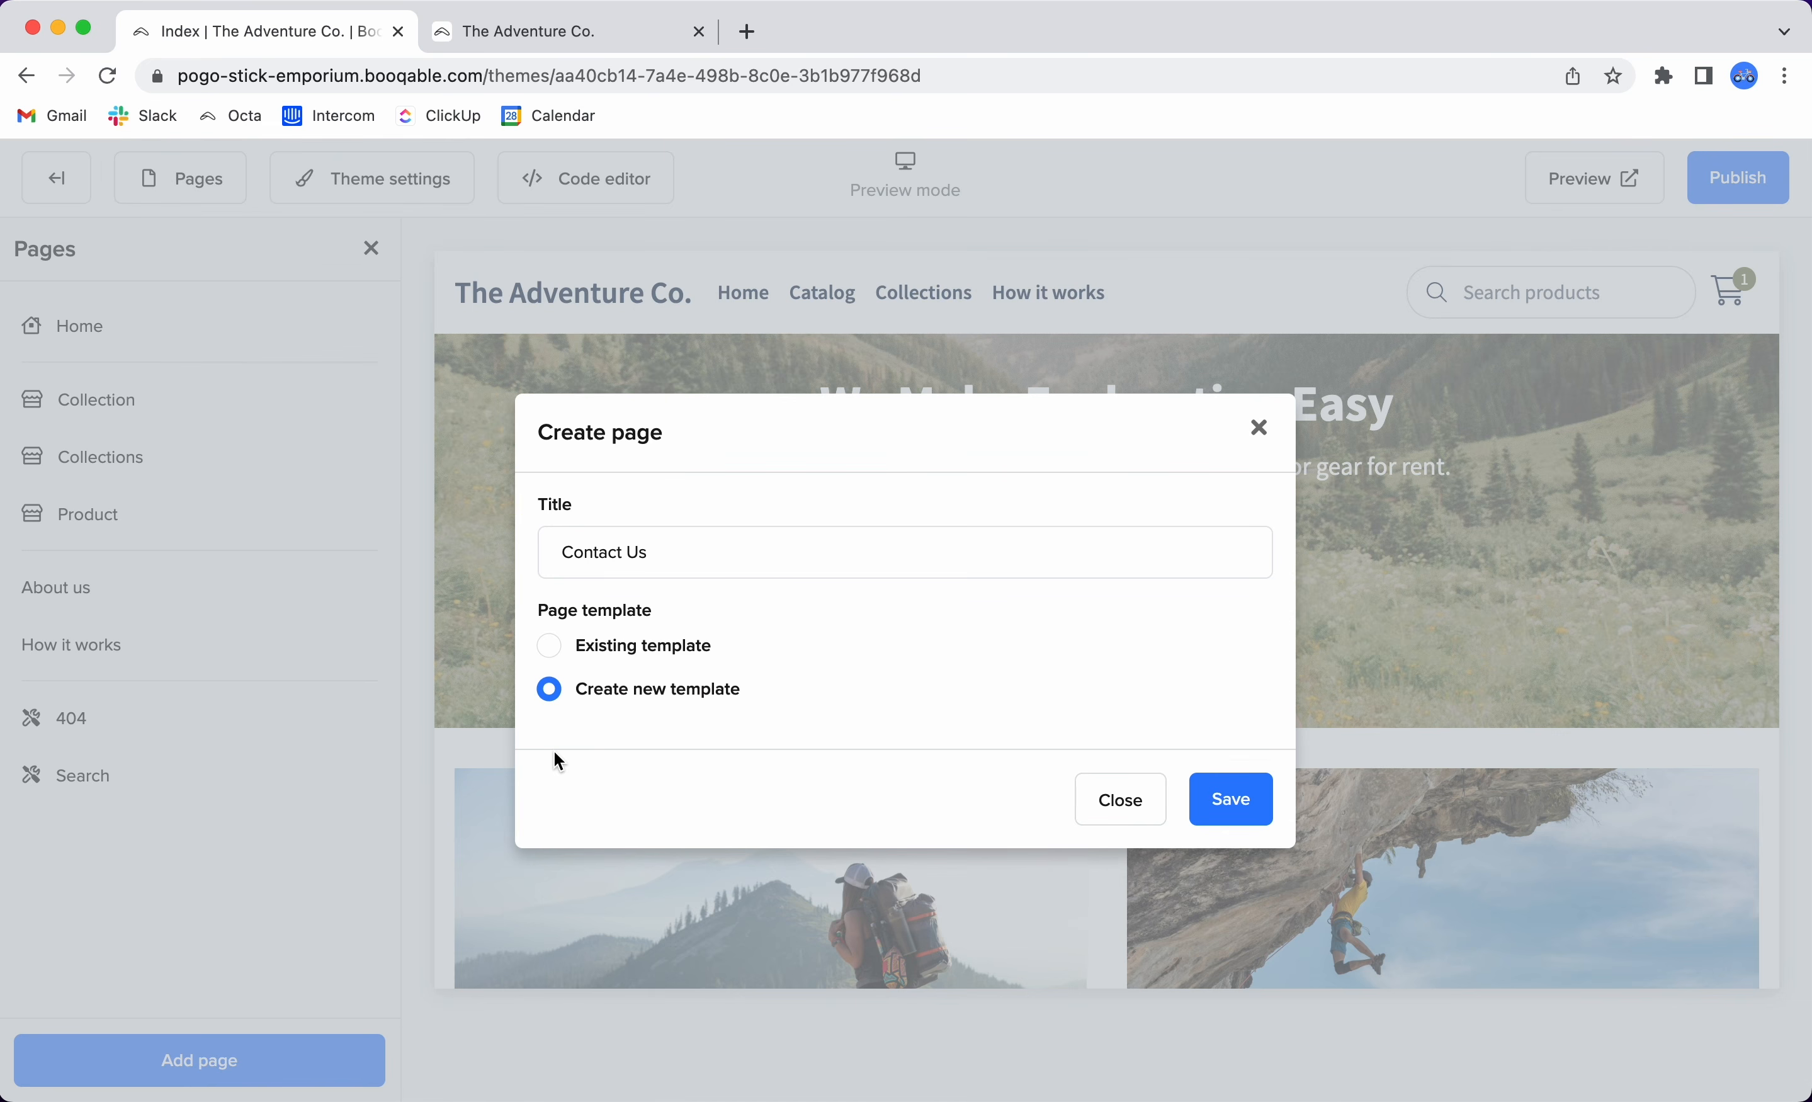
pyautogui.click(556, 652)
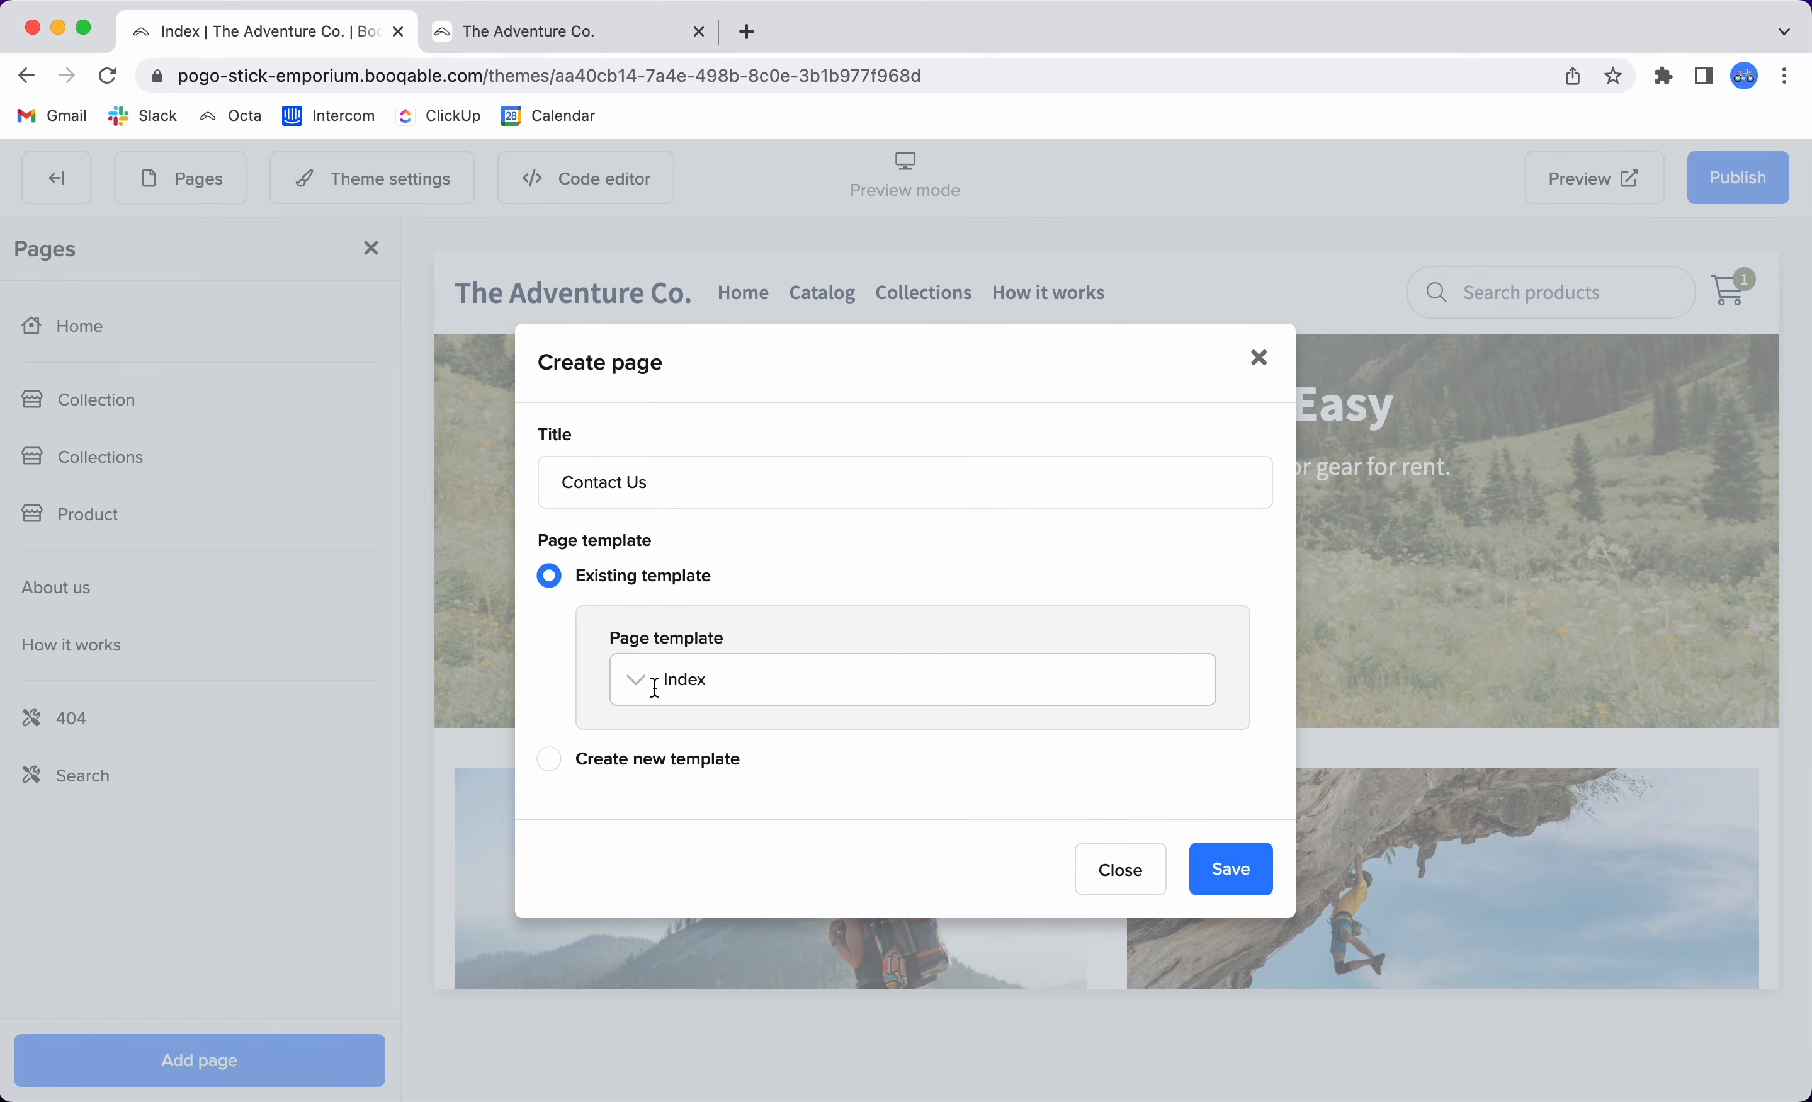
pyautogui.click(633, 678)
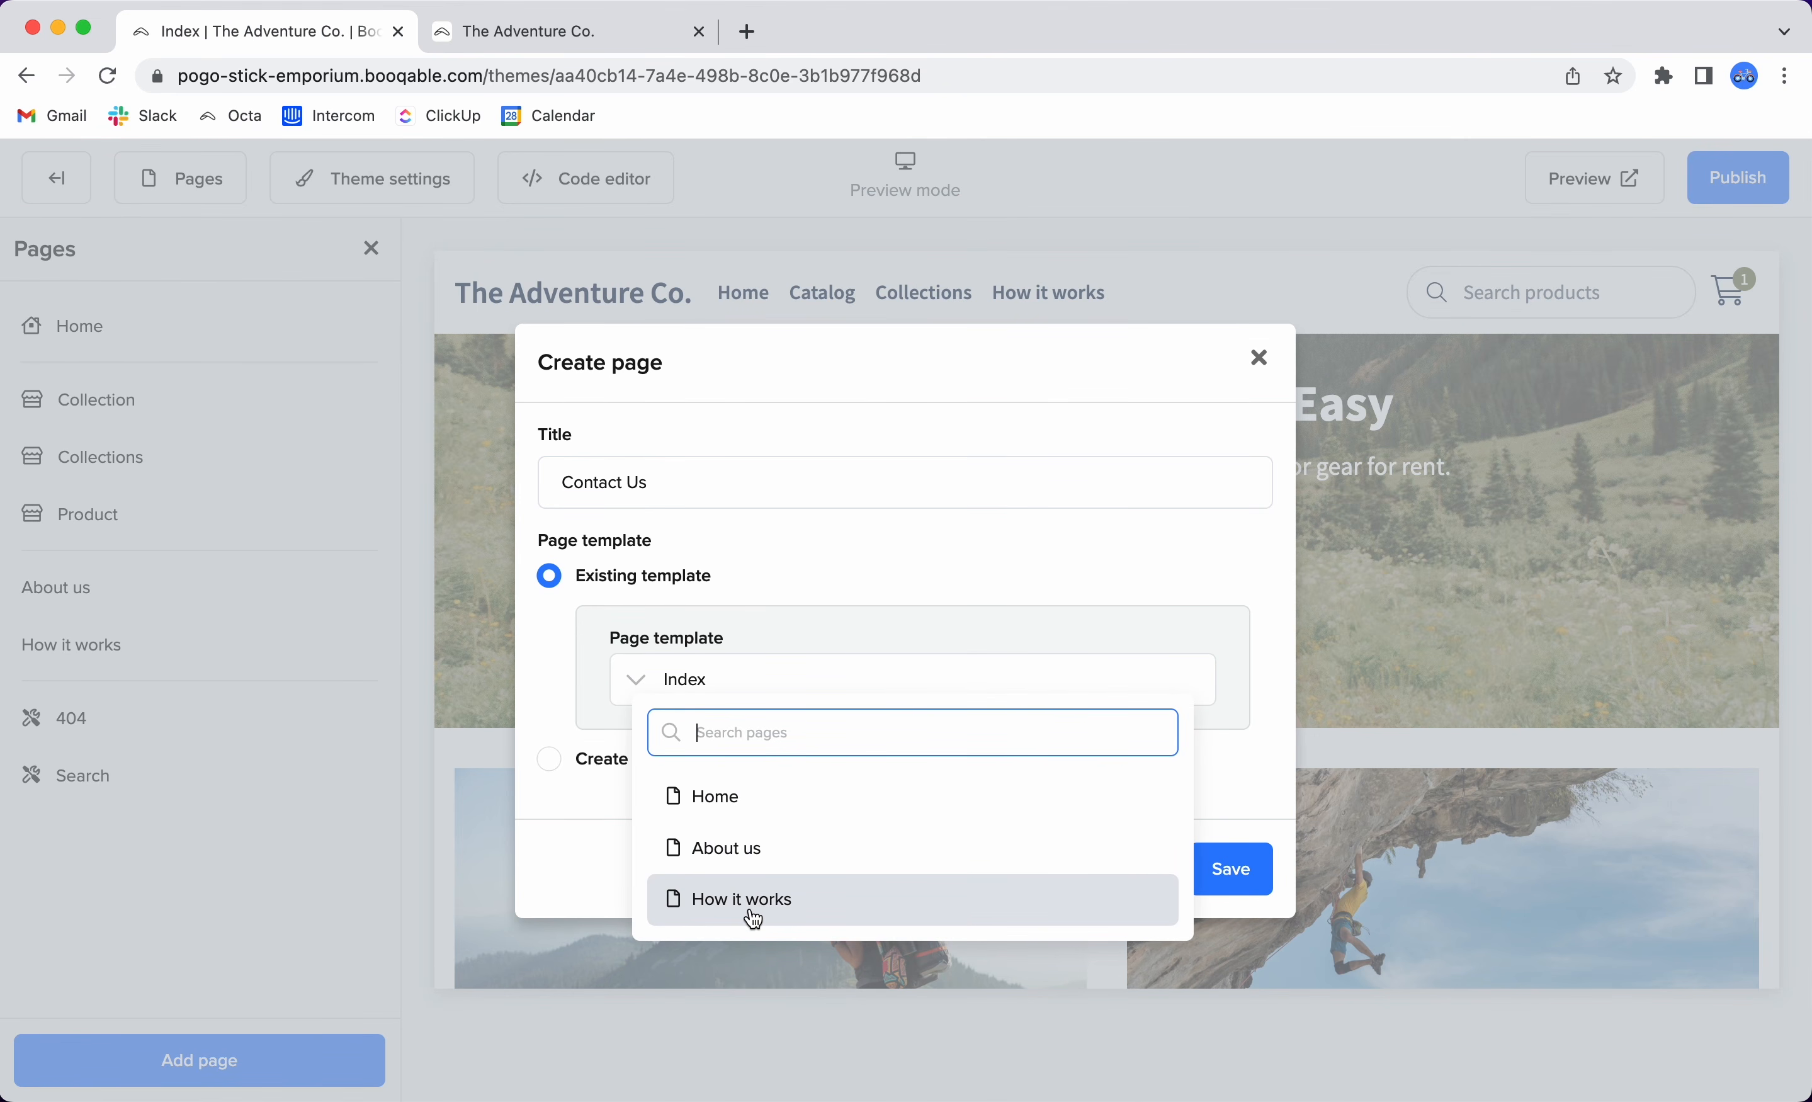
pyautogui.click(641, 680)
pyautogui.click(535, 684)
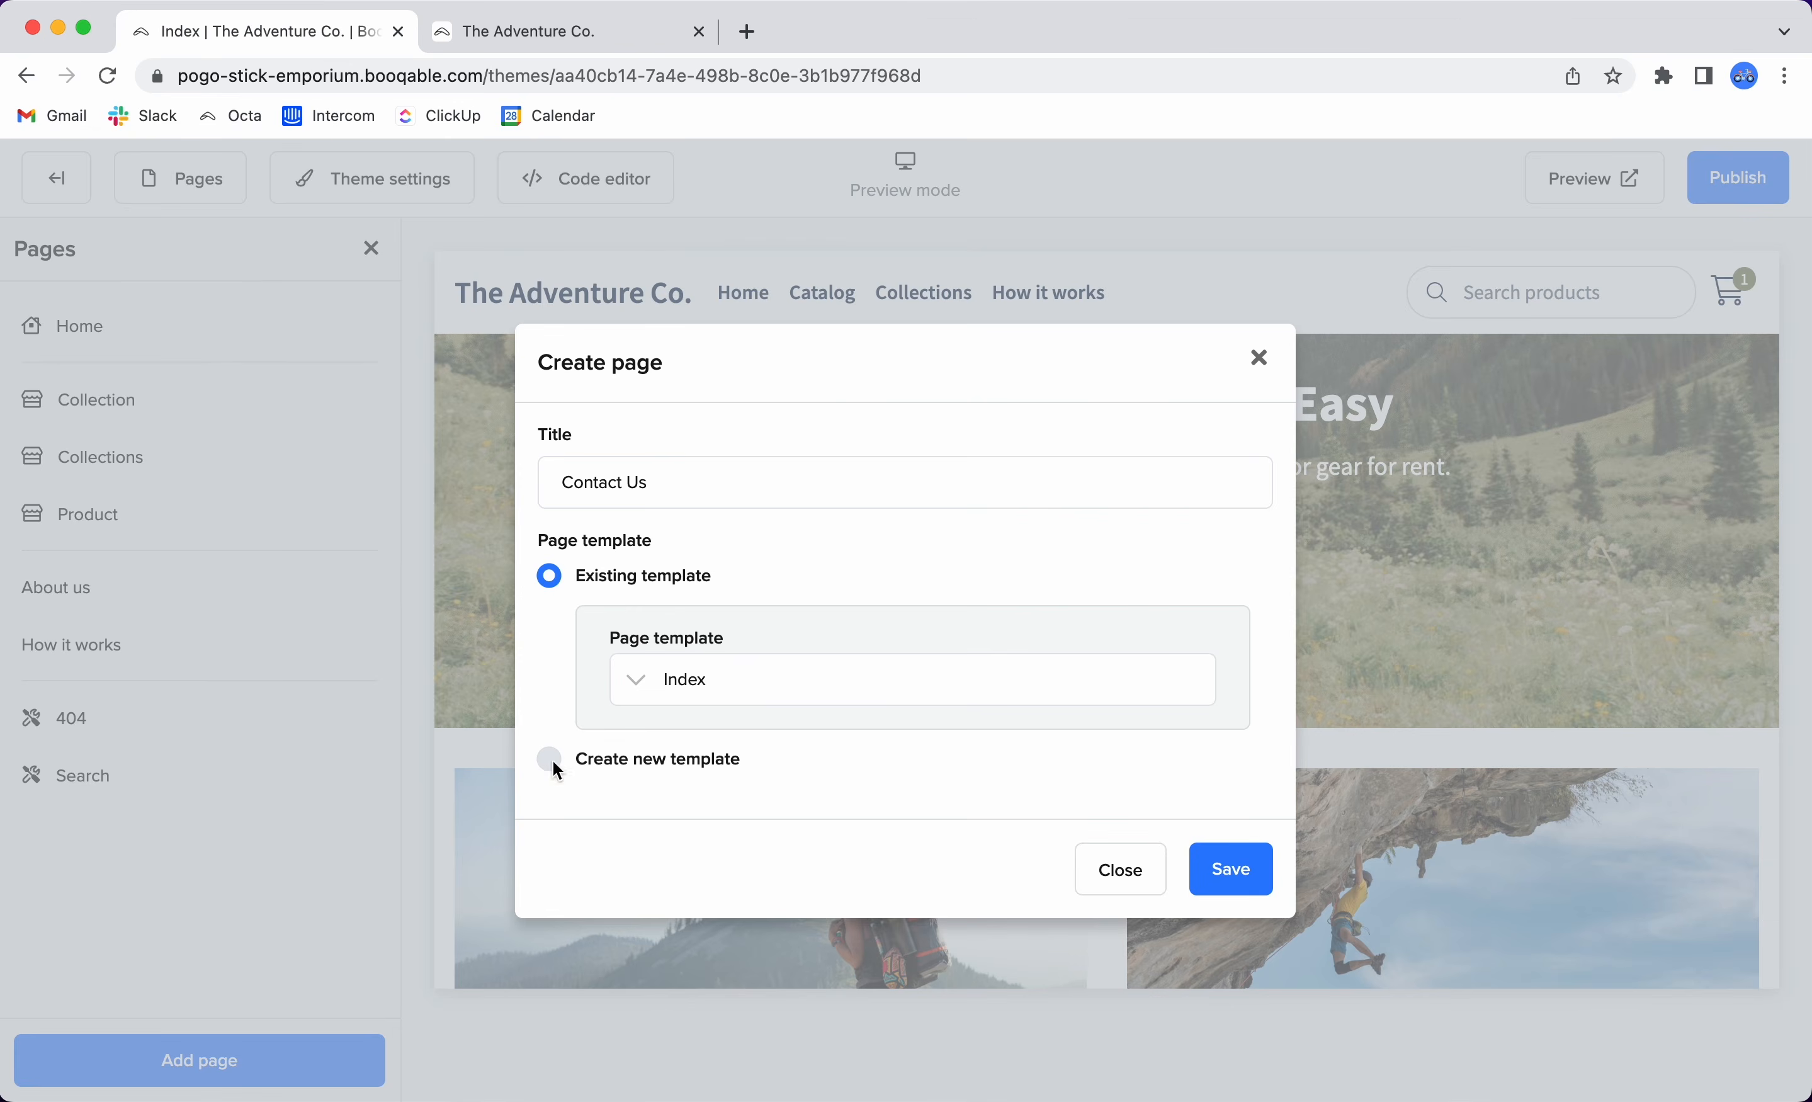
# Create the Contact Us page with a new template and view the section types that can be added to it.
pyautogui.click(550, 759)
pyautogui.click(1246, 805)
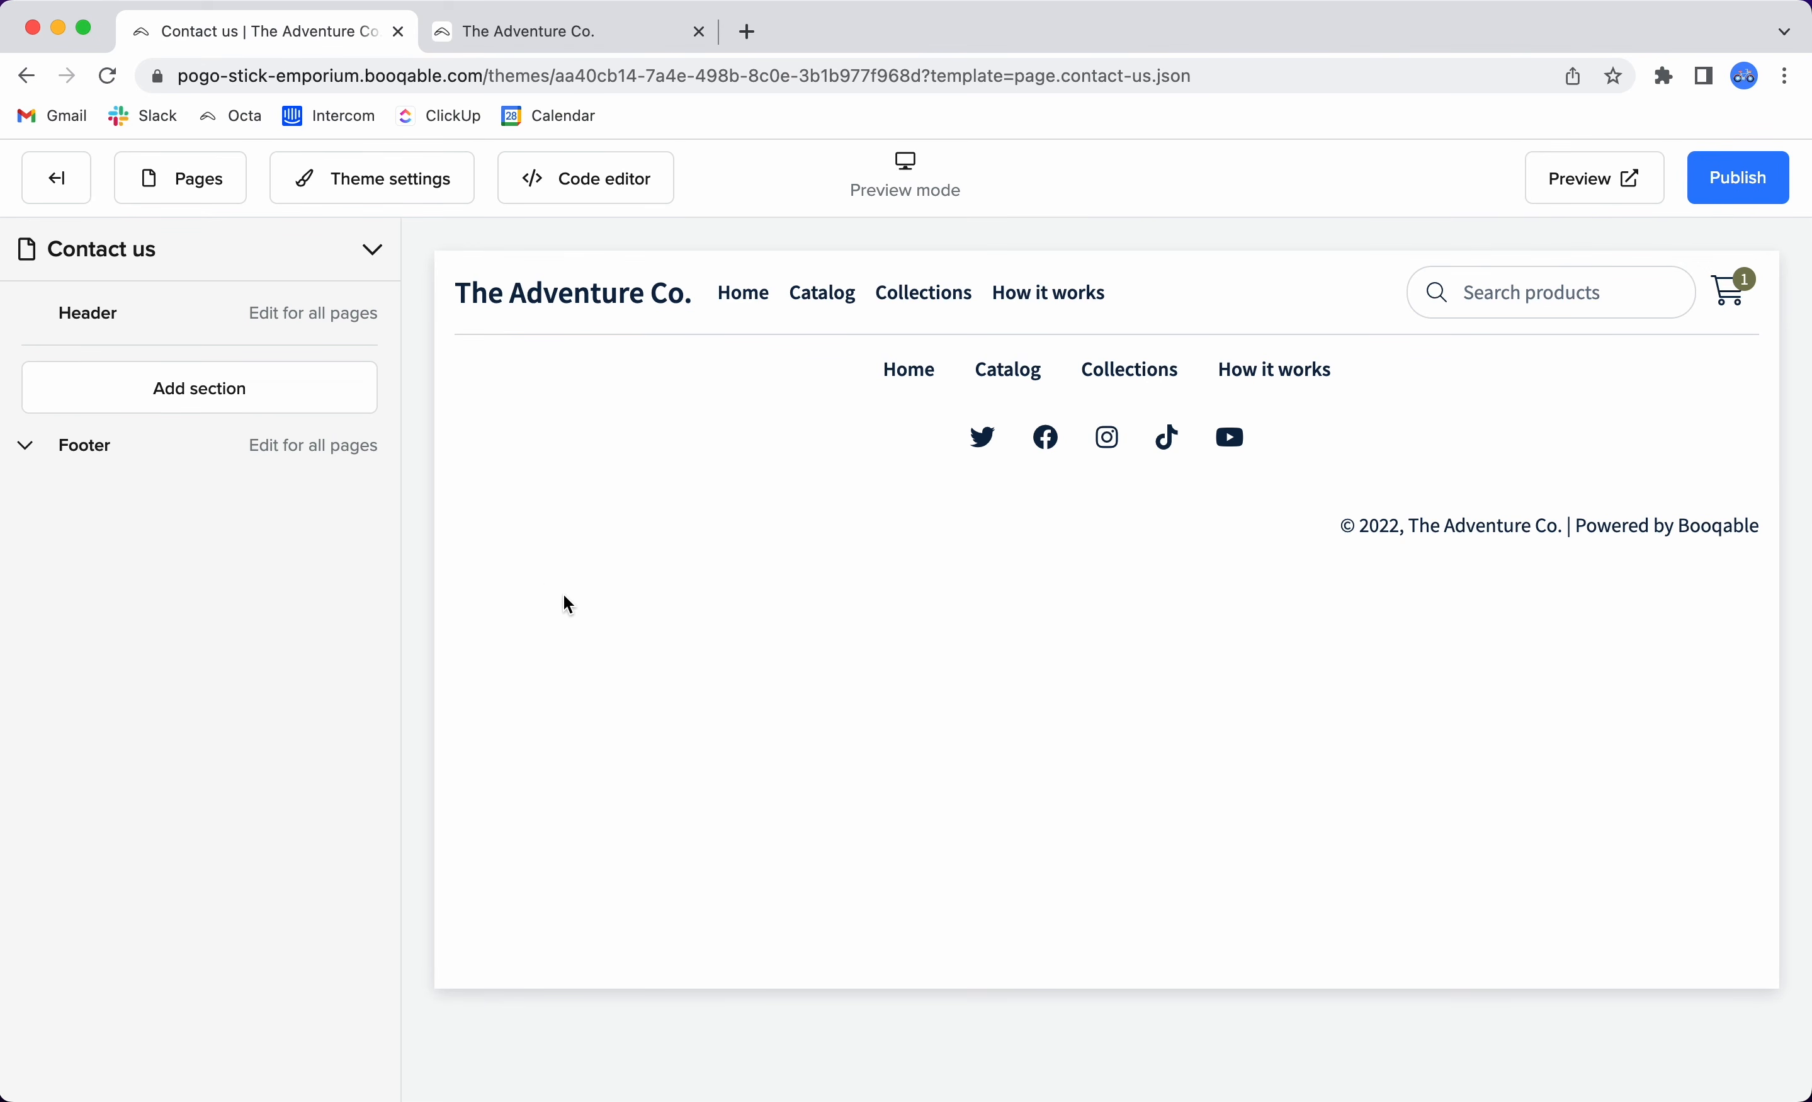
pyautogui.click(308, 394)
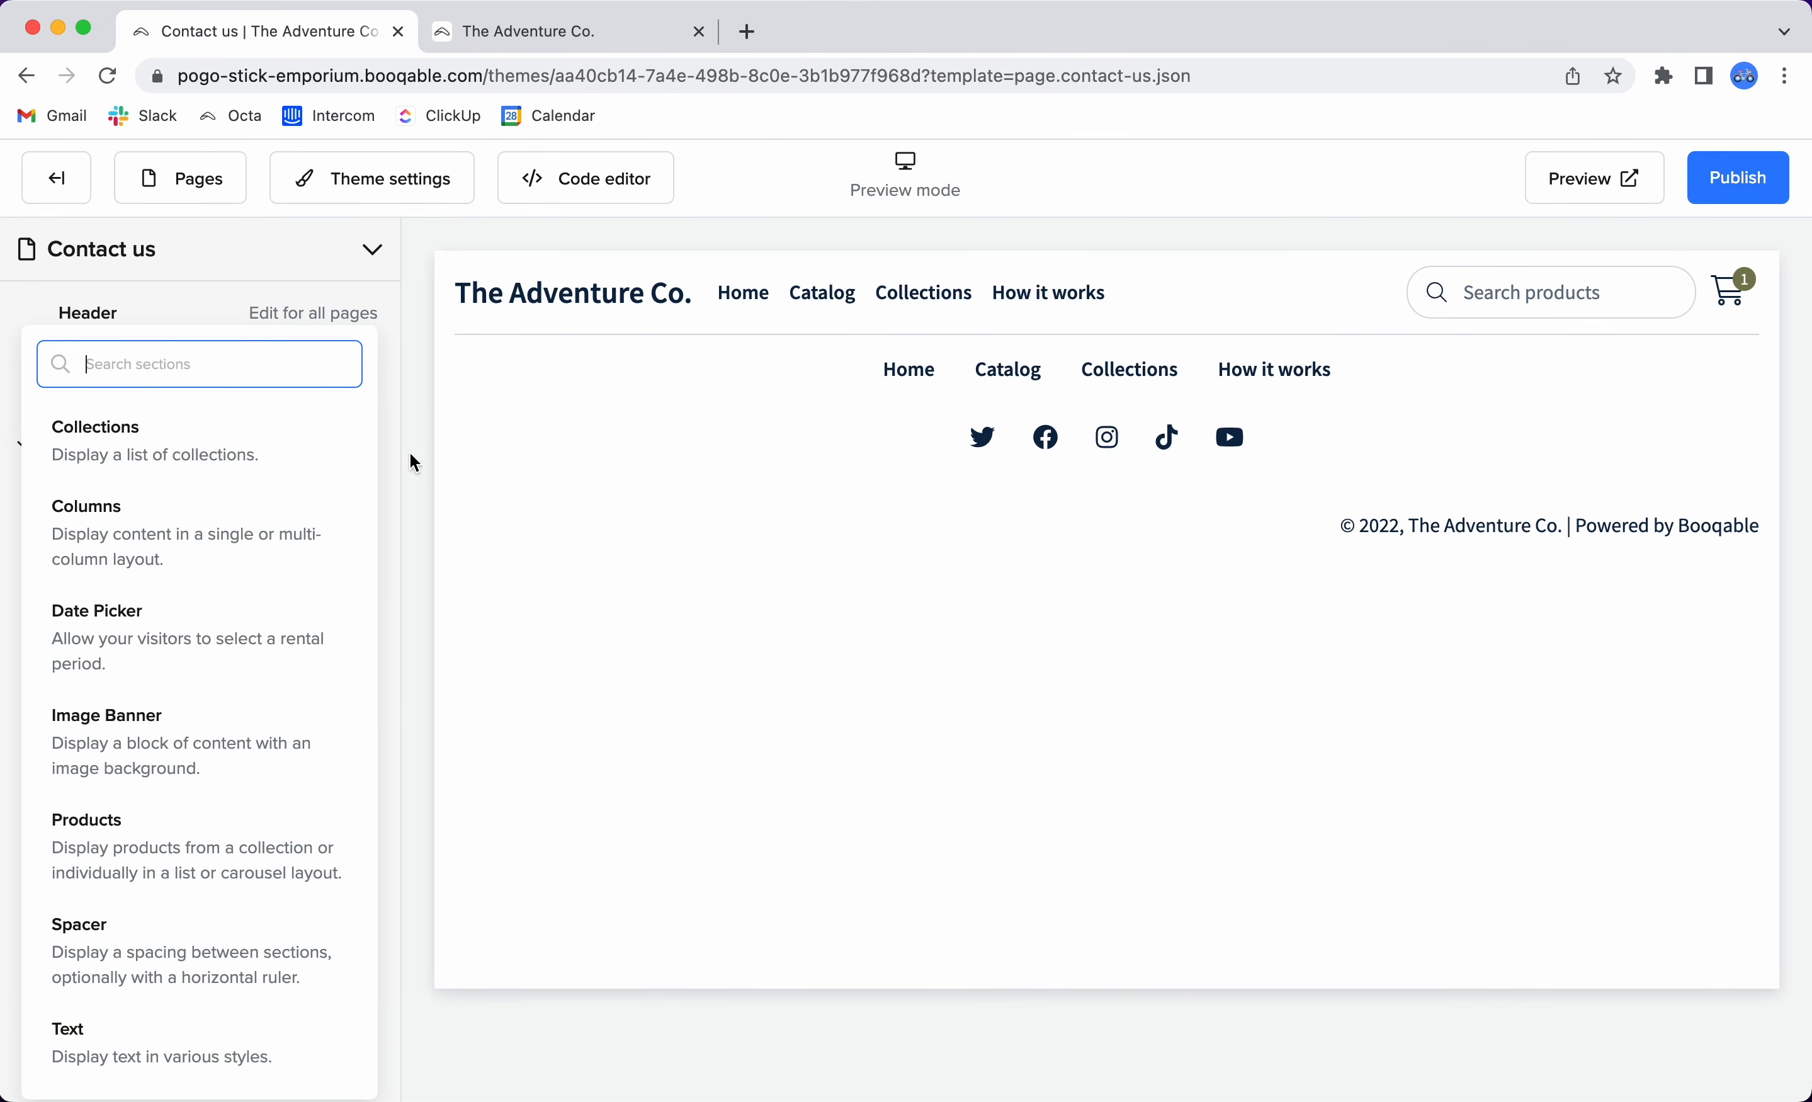
pyautogui.click(415, 399)
# Leave the theme editor and open the online store's Navigation settings.
pyautogui.click(223, 194)
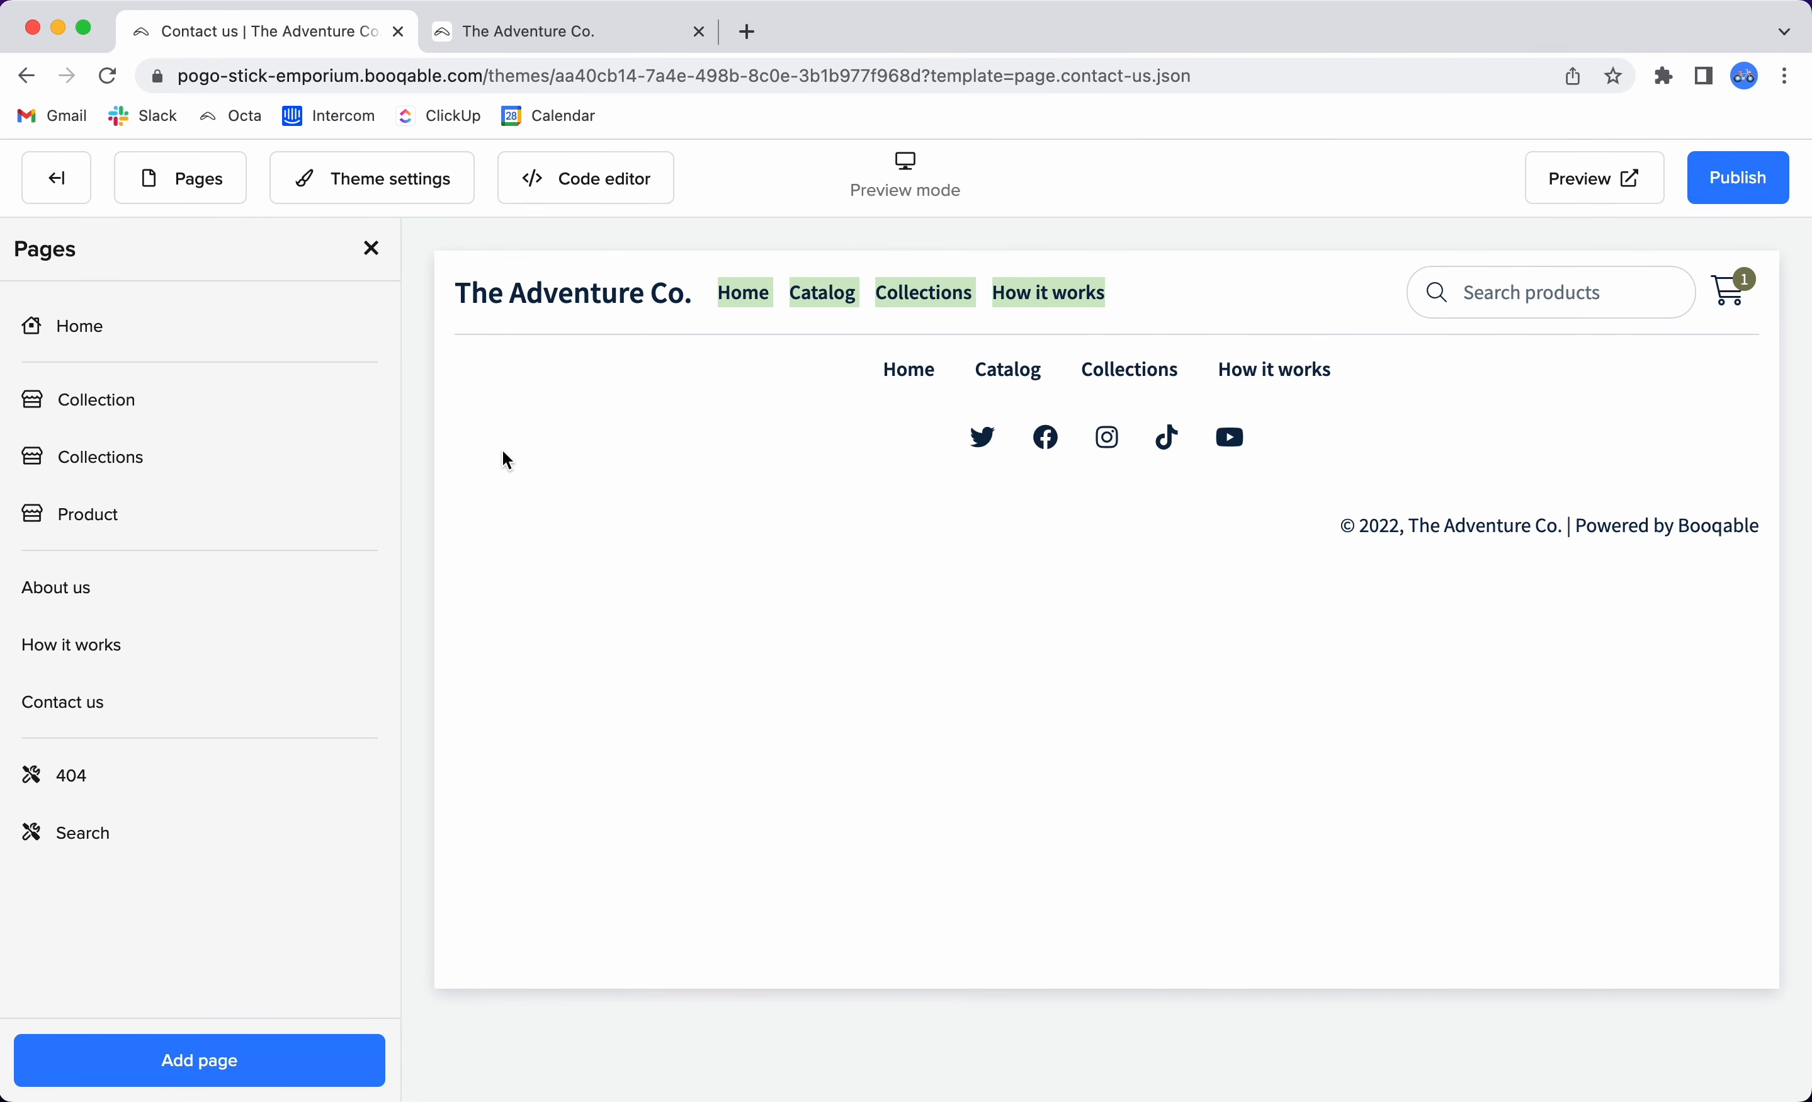
pyautogui.click(59, 182)
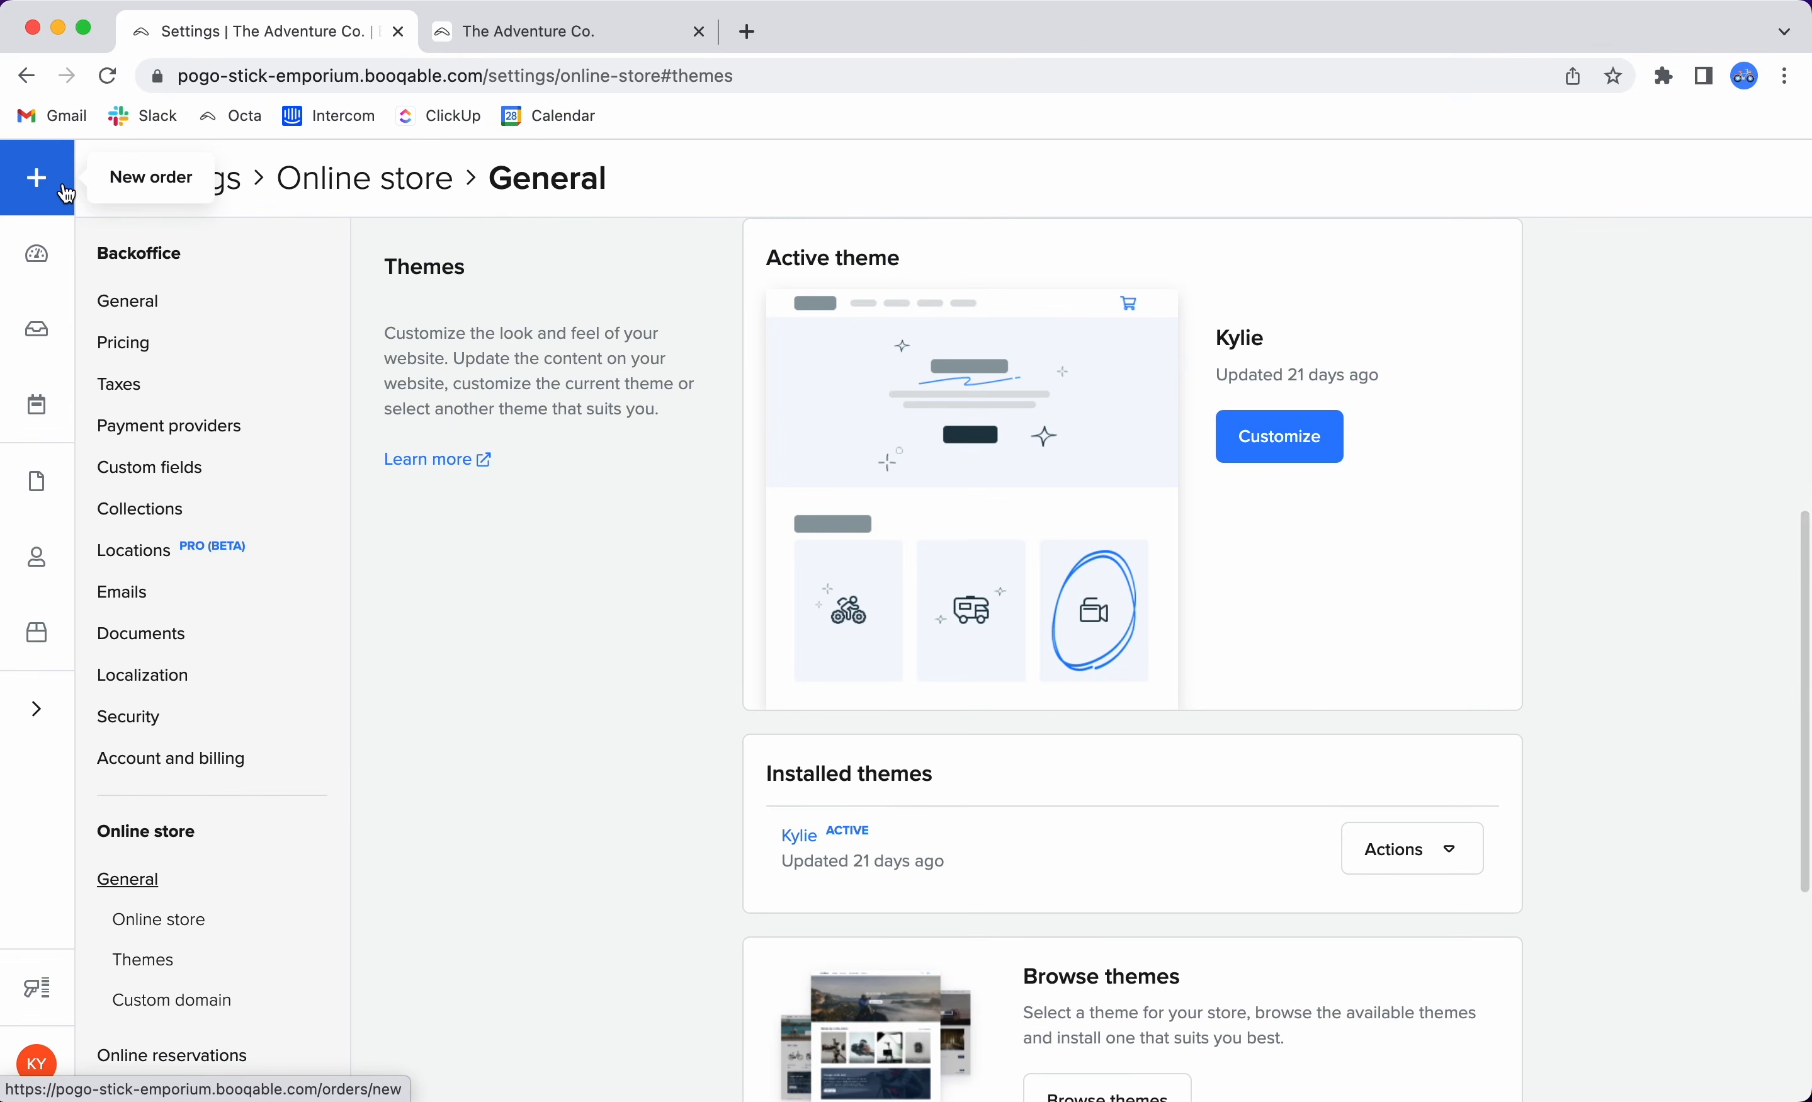
pyautogui.scroll(-2, 579, 657)
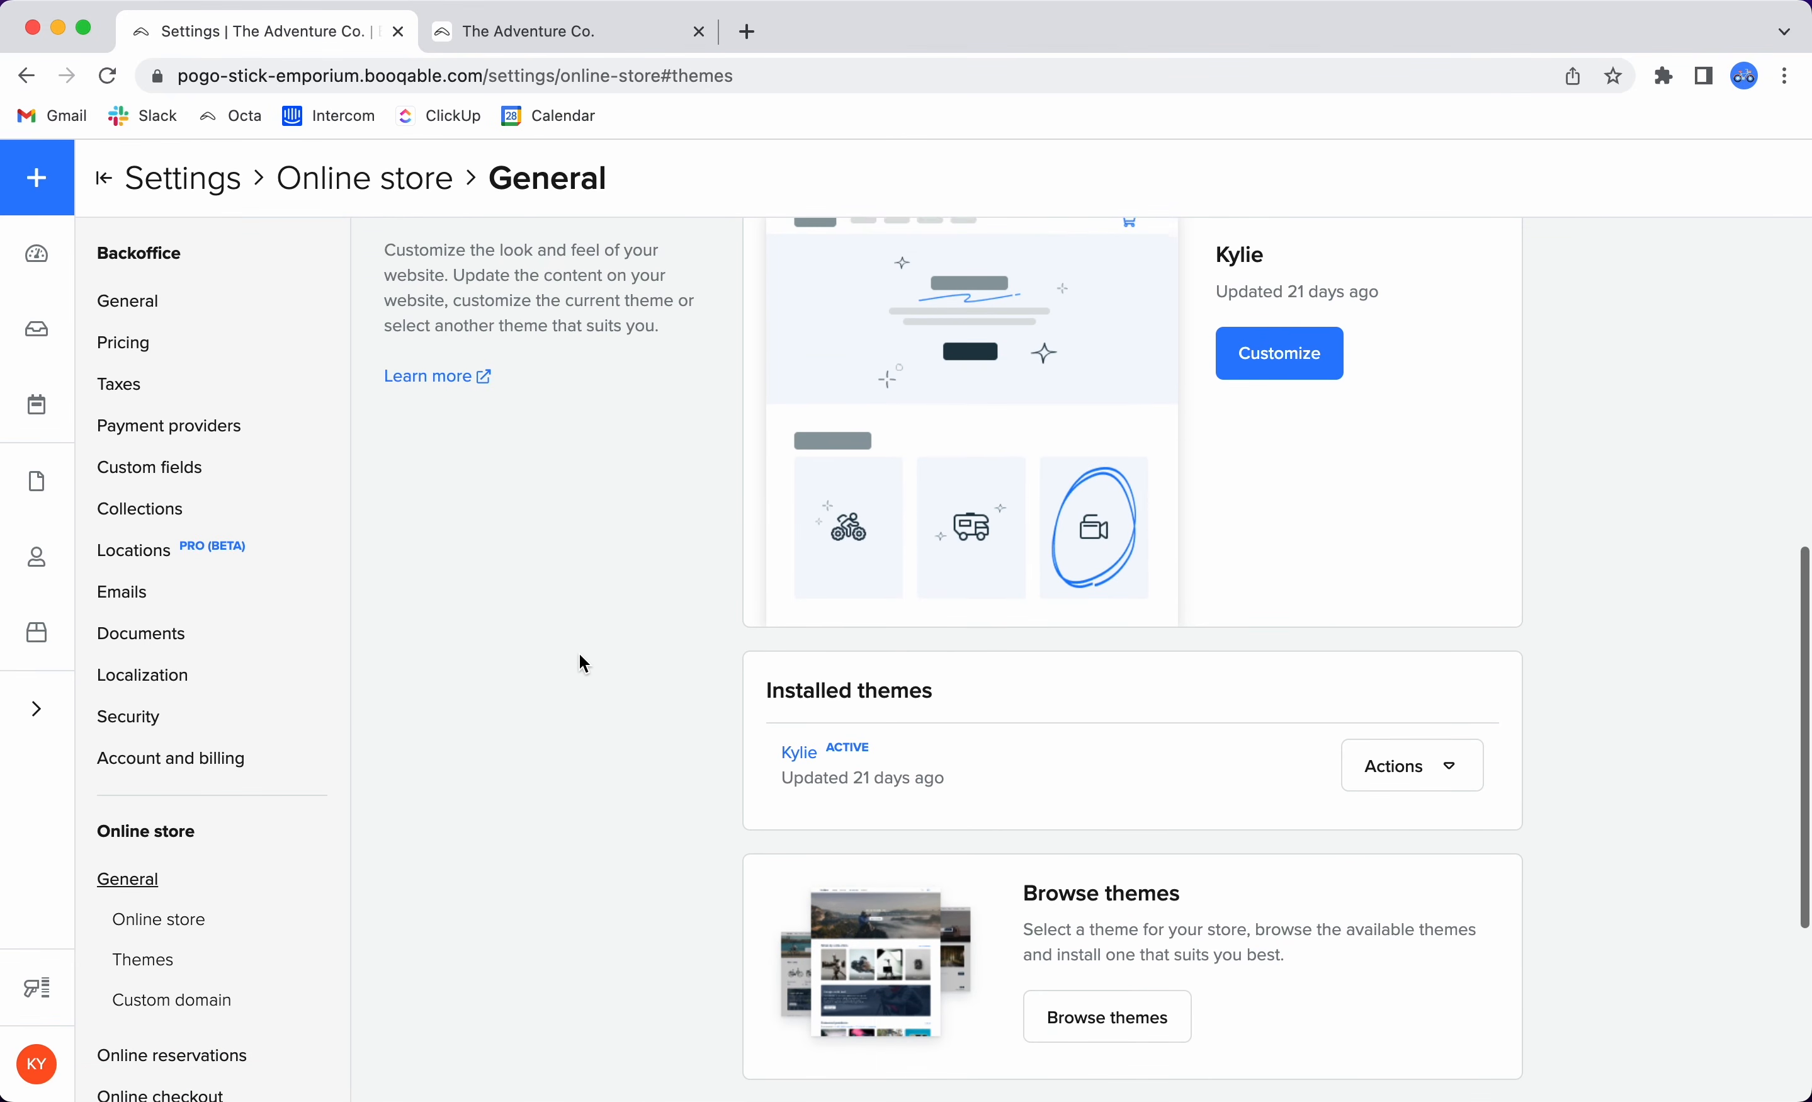
pyautogui.scroll(-2, 152, 888)
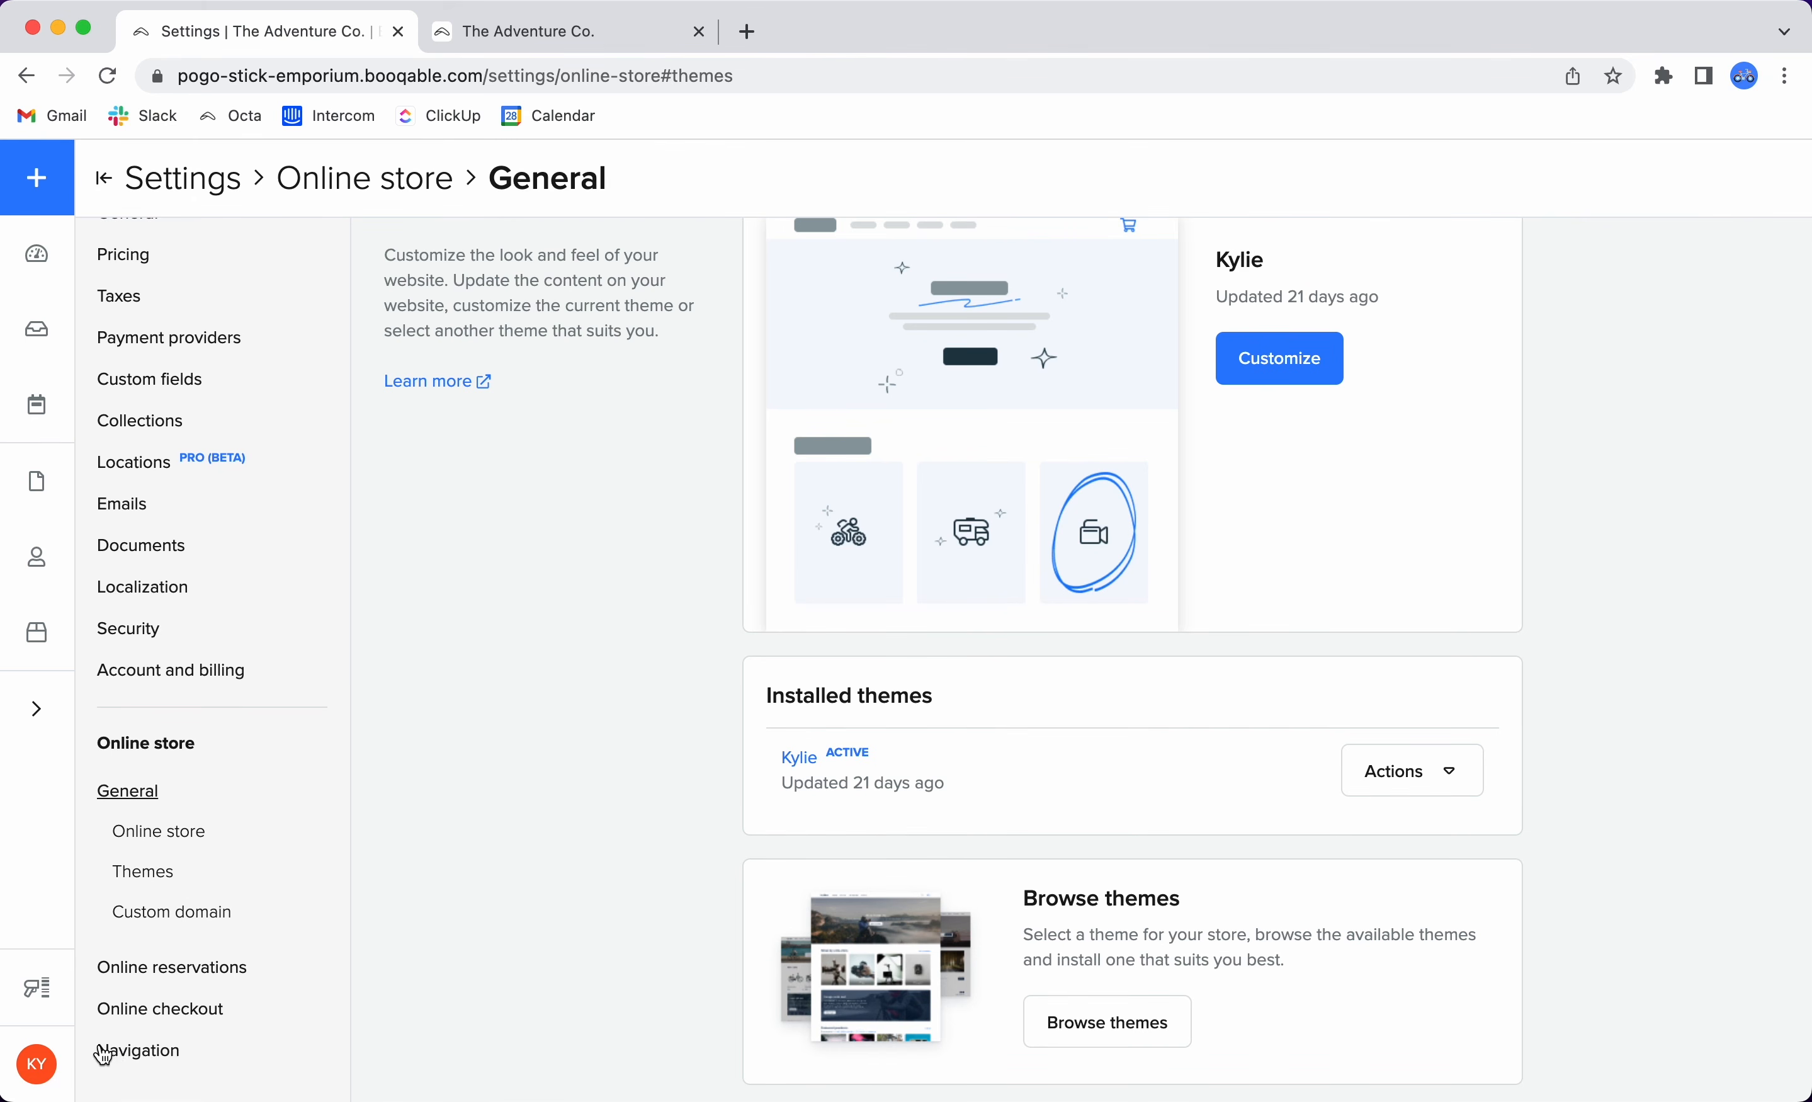
pyautogui.click(141, 1052)
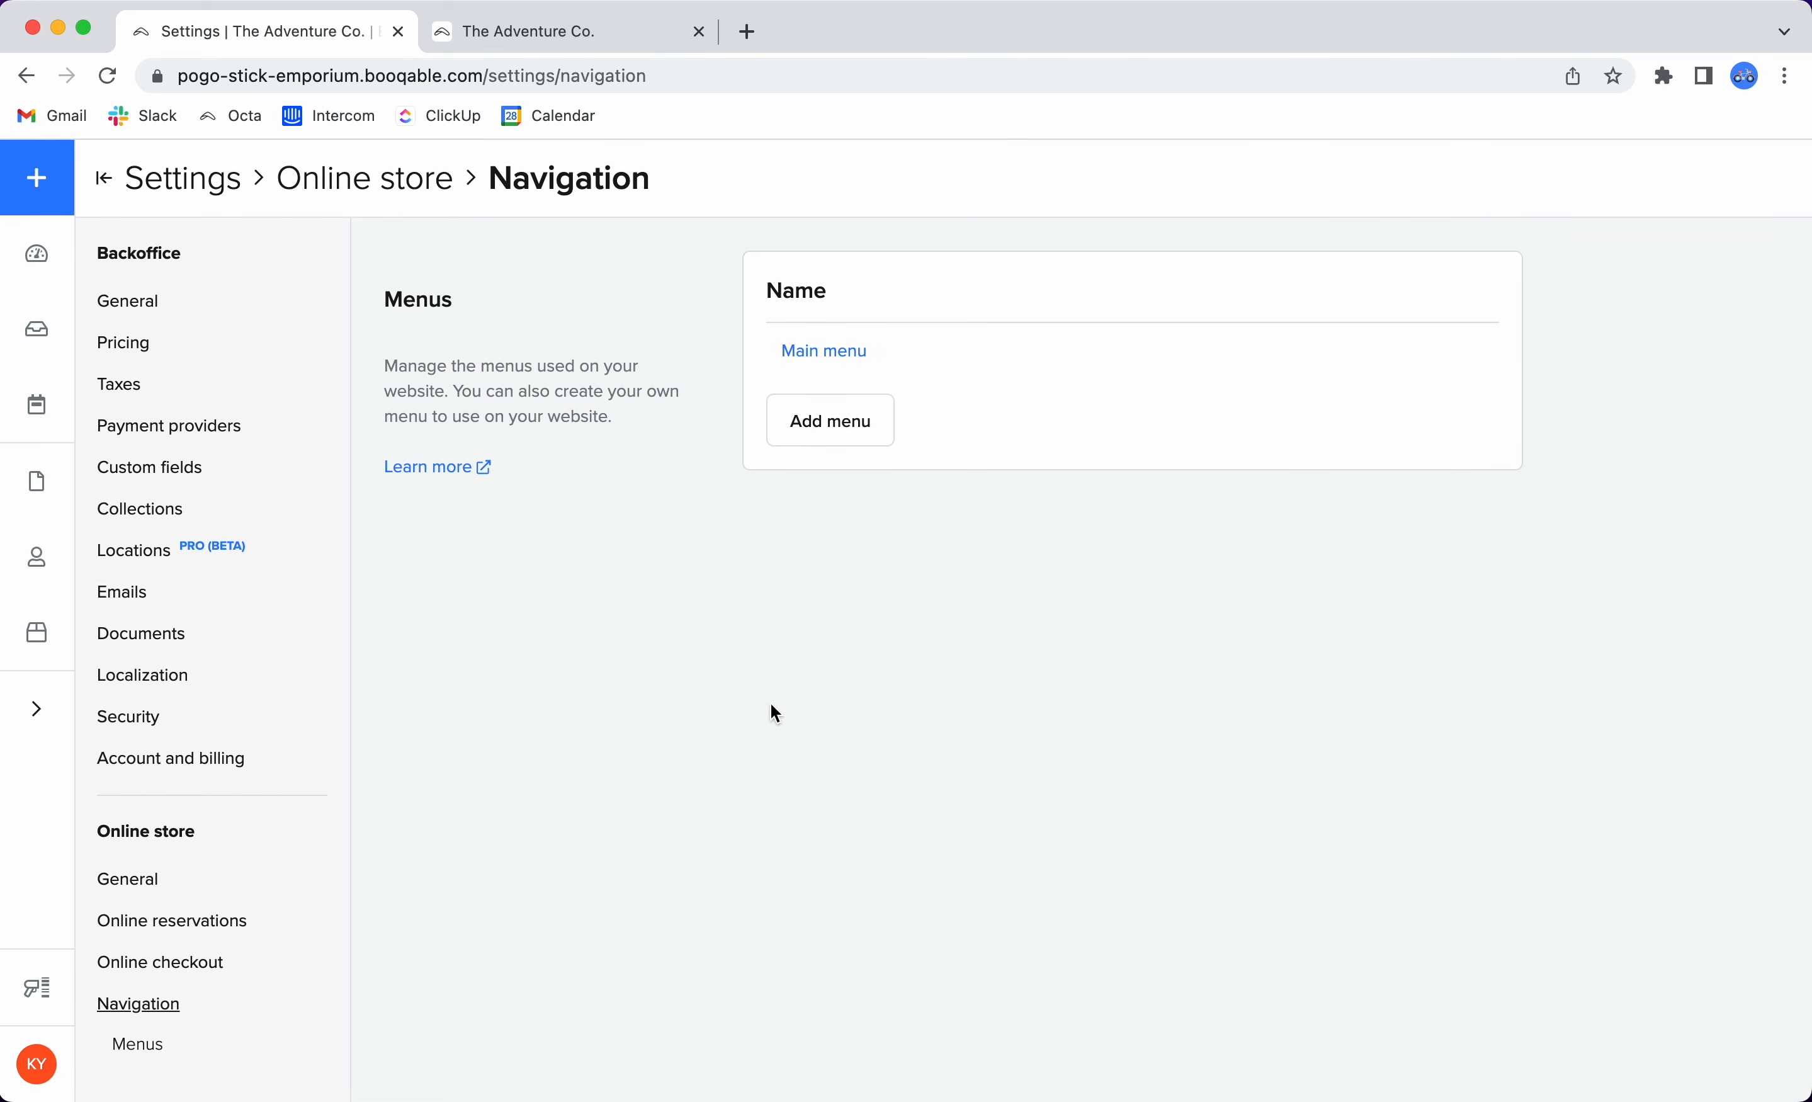
# Add a new navigation menu titled "Adventure Menu".
pyautogui.click(773, 352)
pyautogui.moveTo(777, 361); pyautogui.dragTo(901, 355)
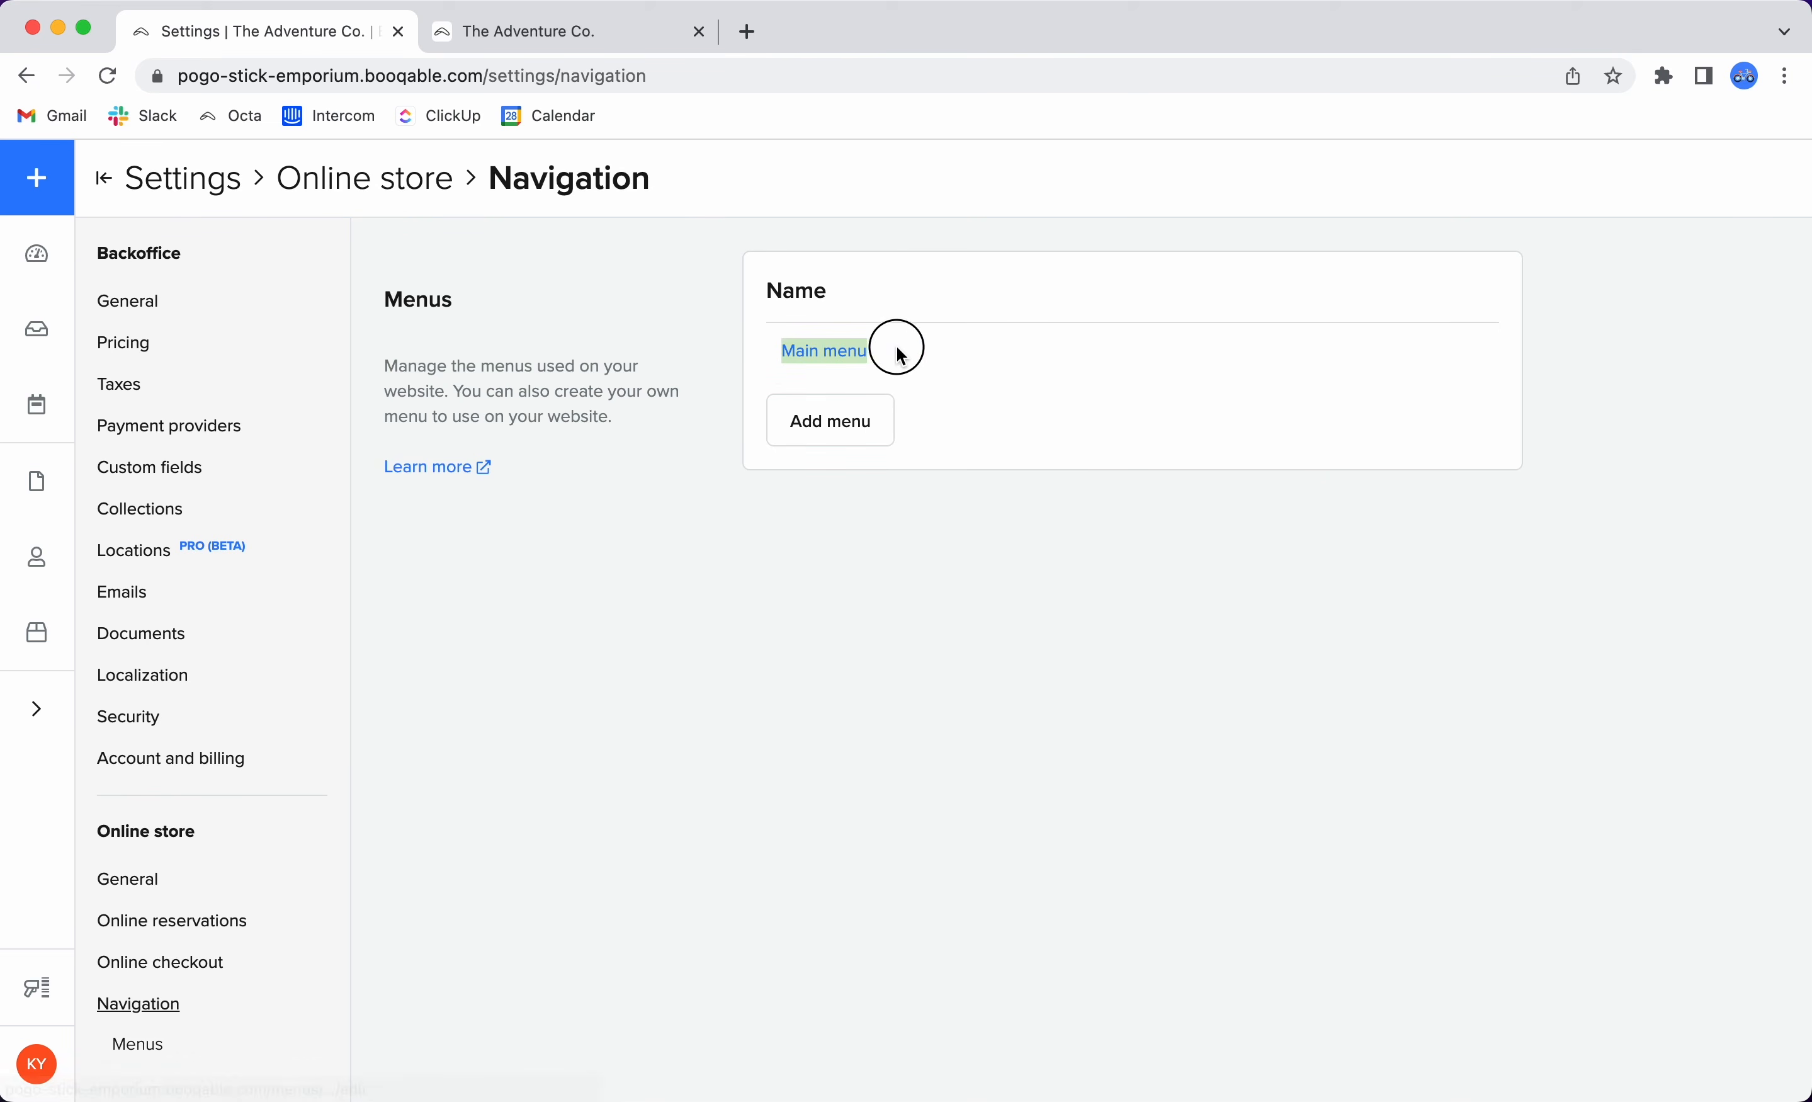
pyautogui.click(914, 386)
pyautogui.click(839, 420)
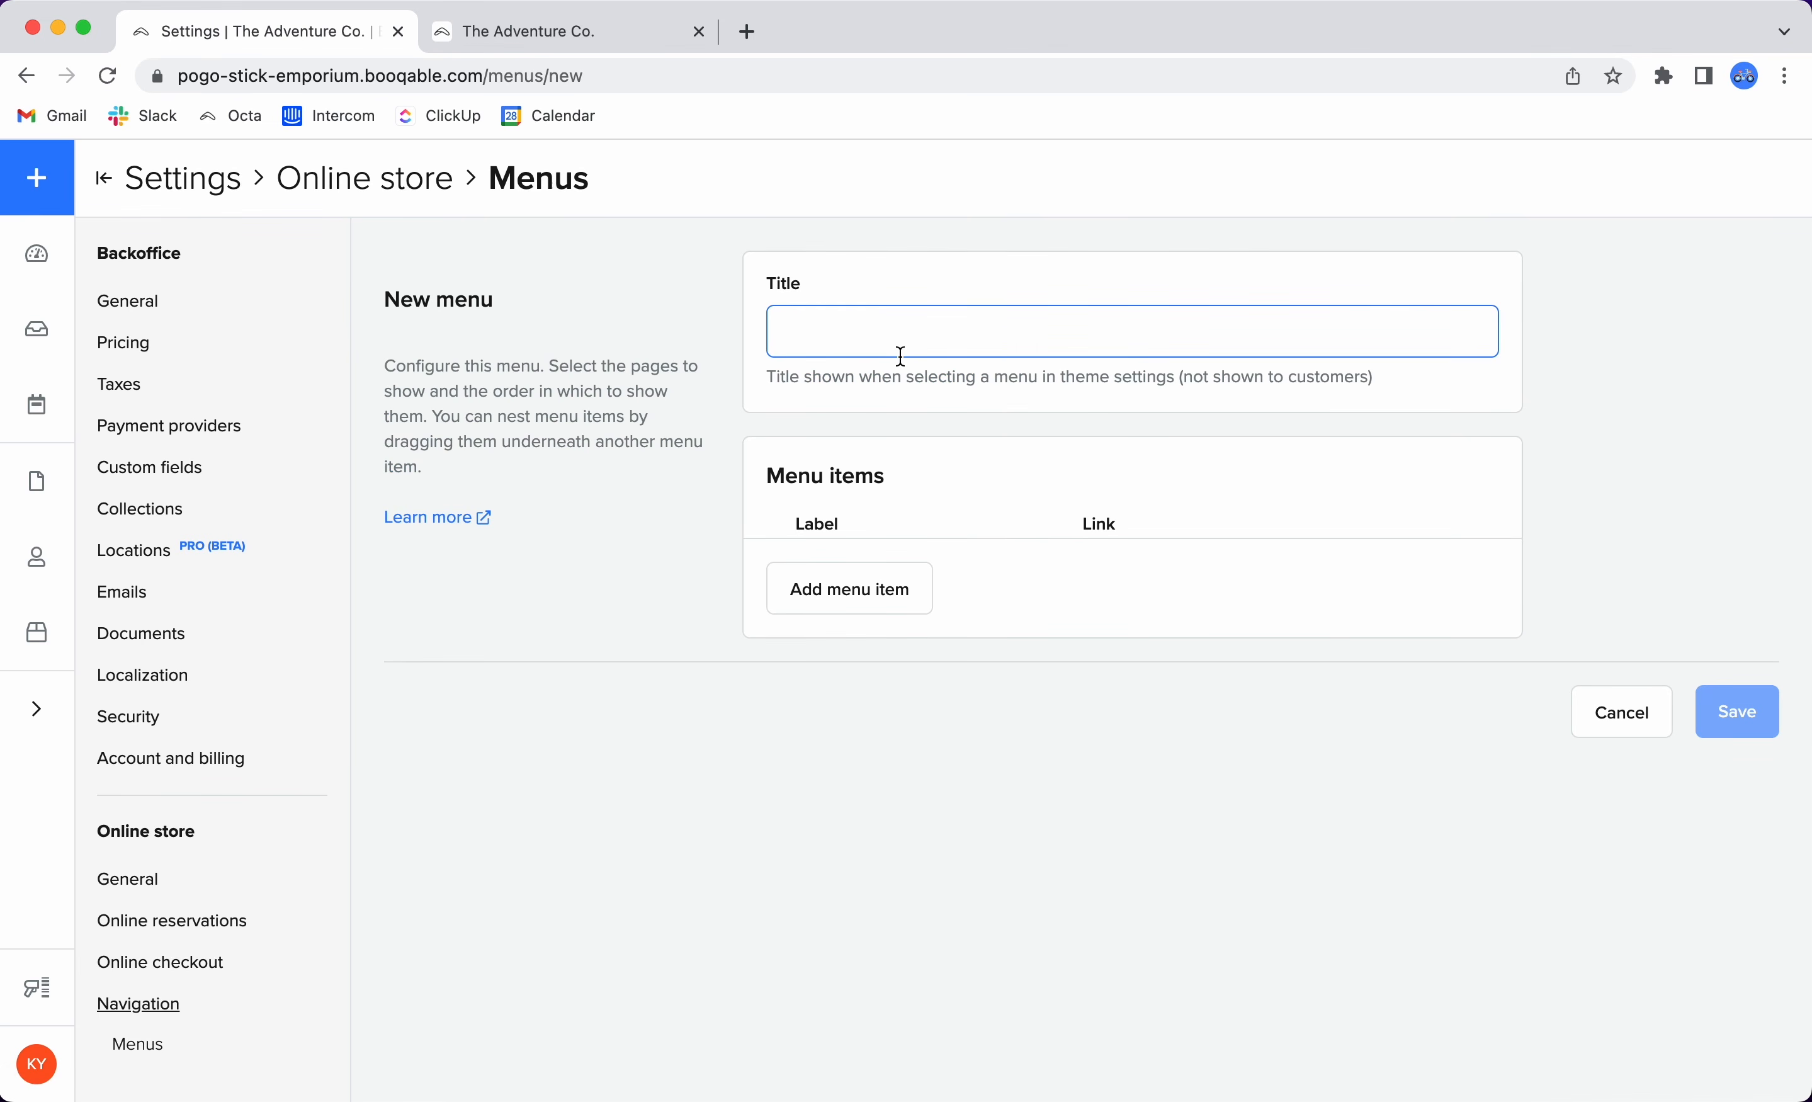
pyautogui.write('Adventure Menu')
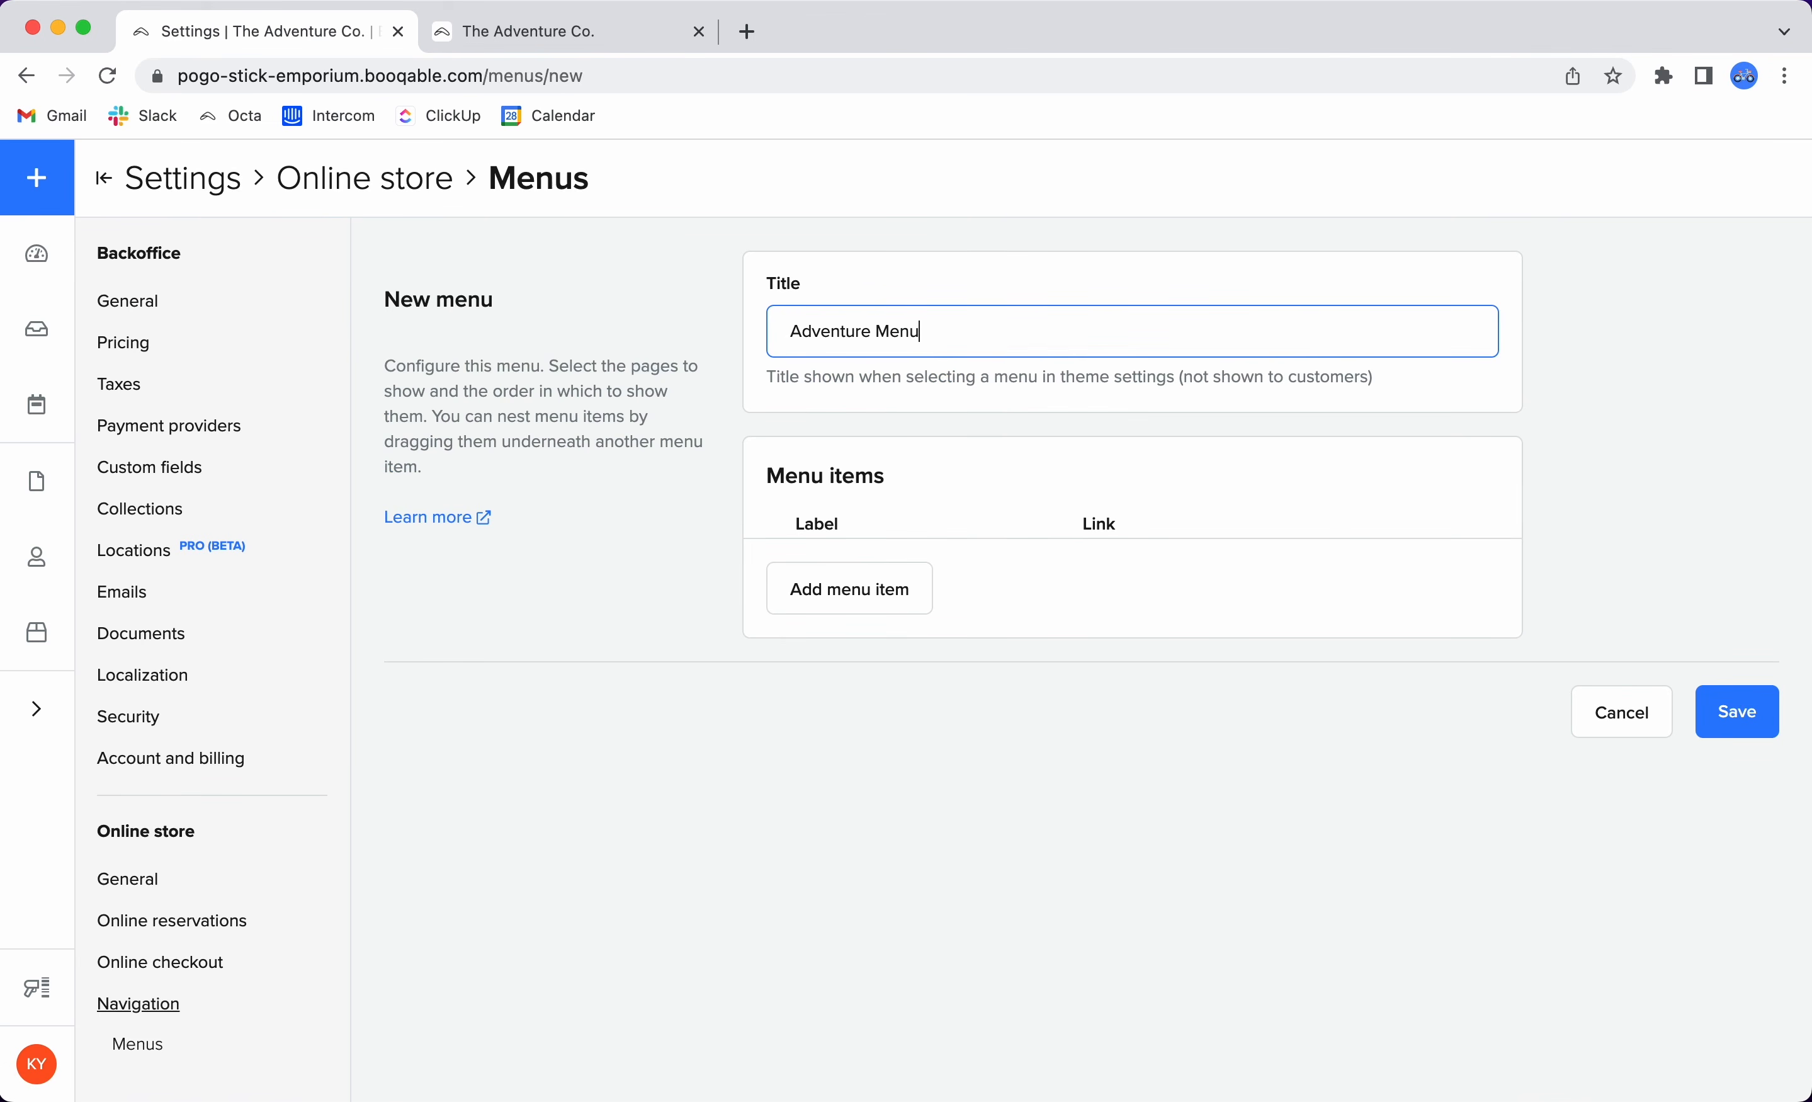
pyautogui.click(1007, 484)
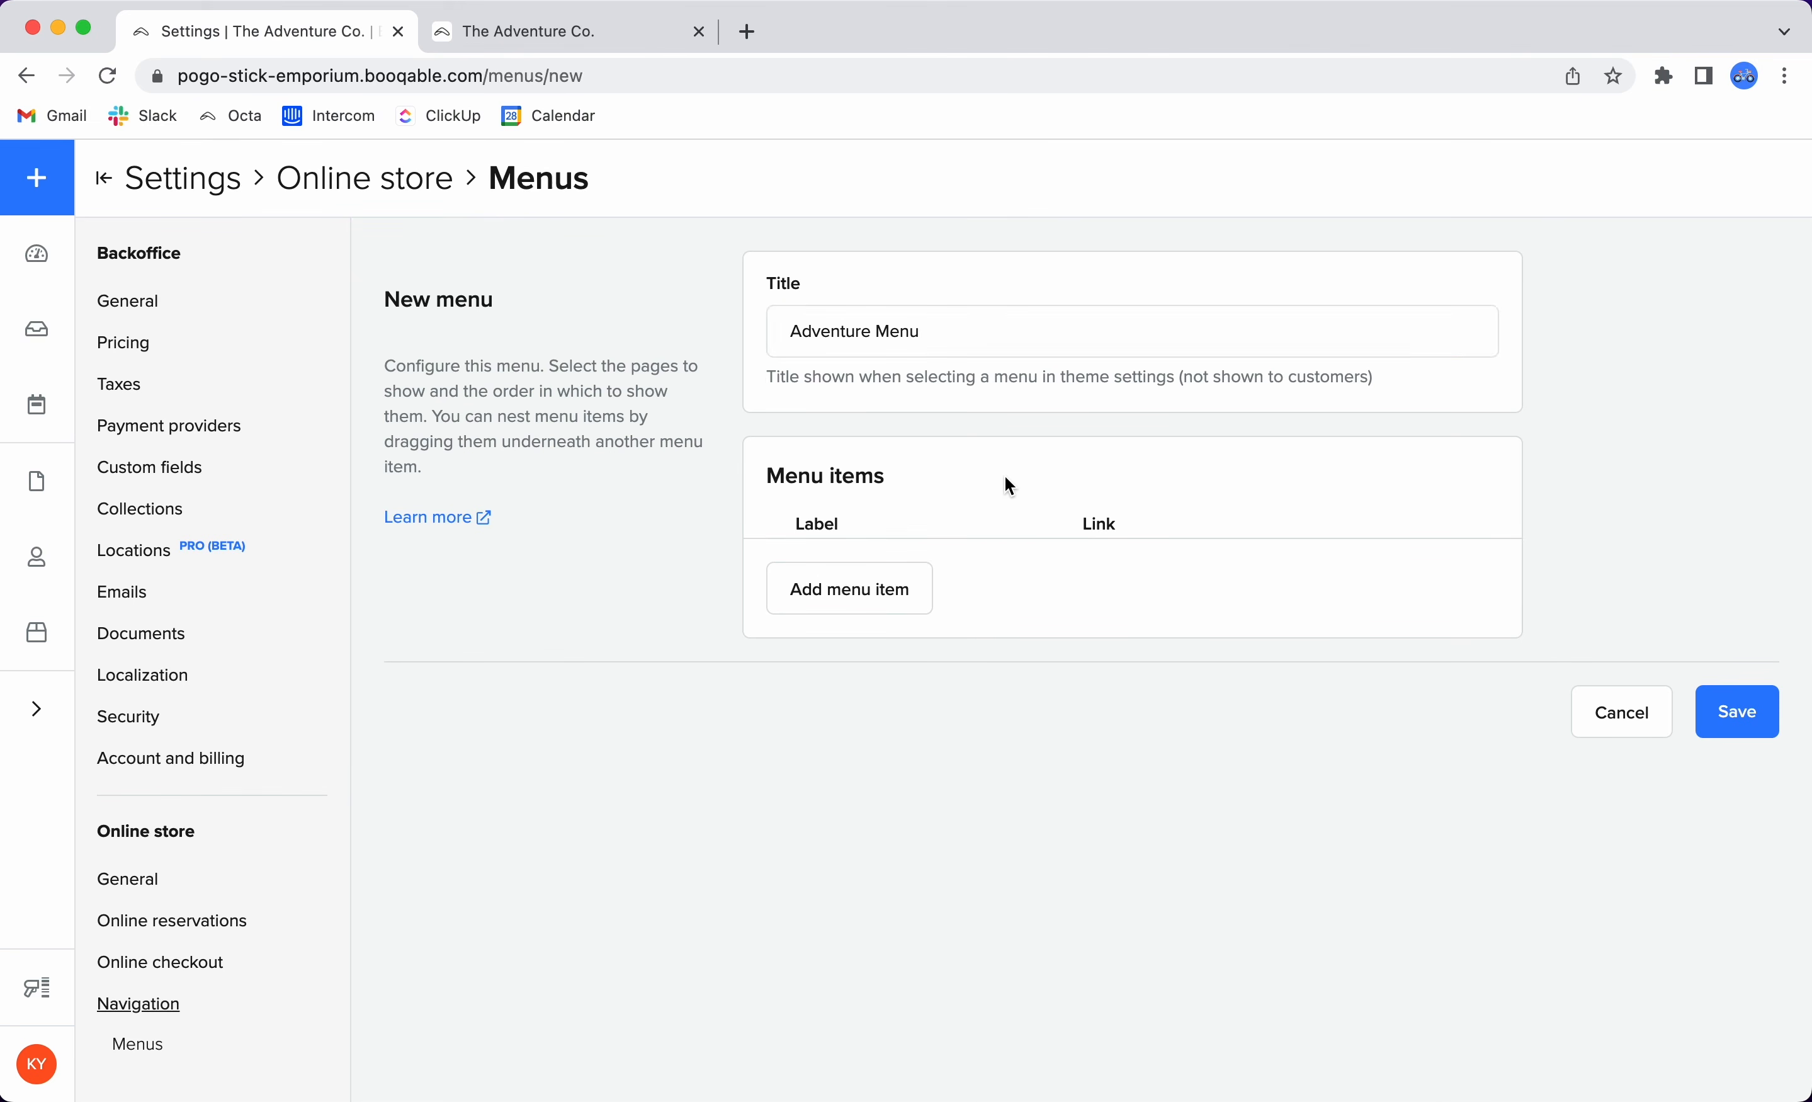
# Add a menu item labeled "Home" to the Adventure Menu and link it to the Homepage.
pyautogui.click(898, 597)
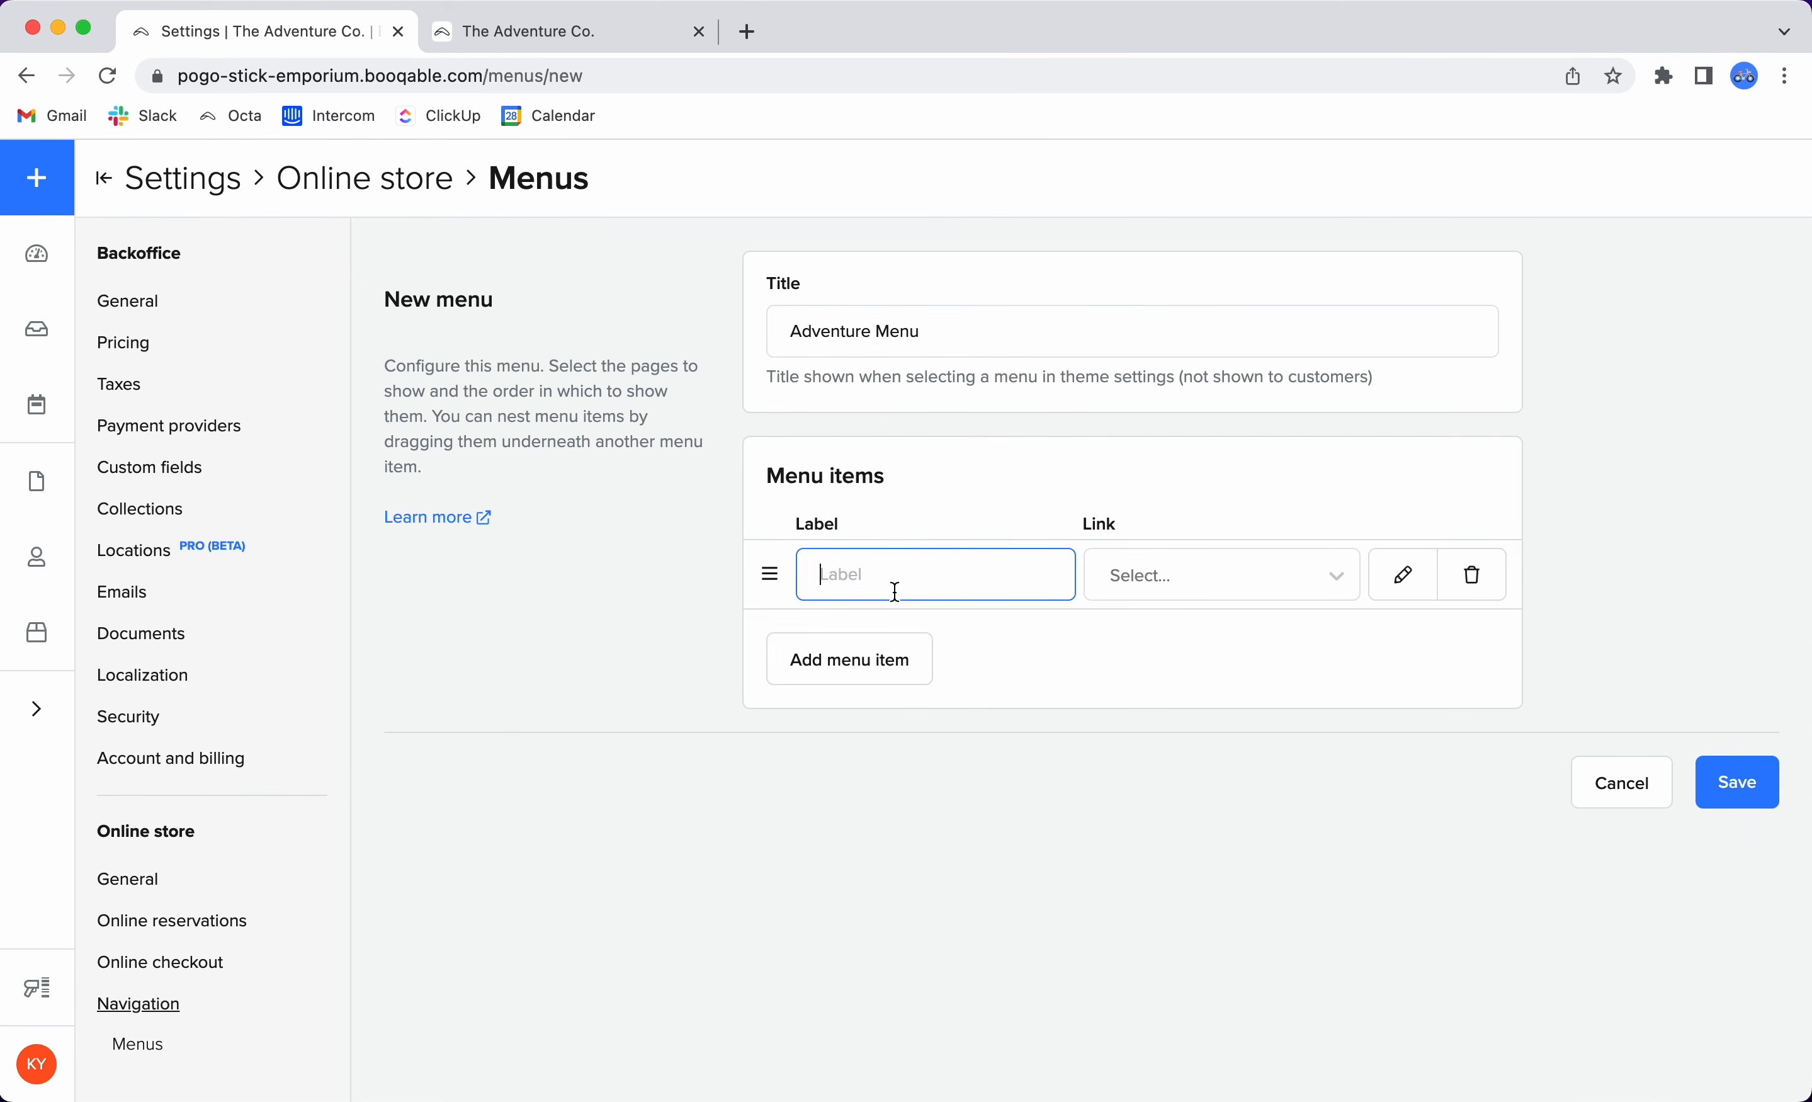
pyautogui.write('Home')
pyautogui.click(1343, 577)
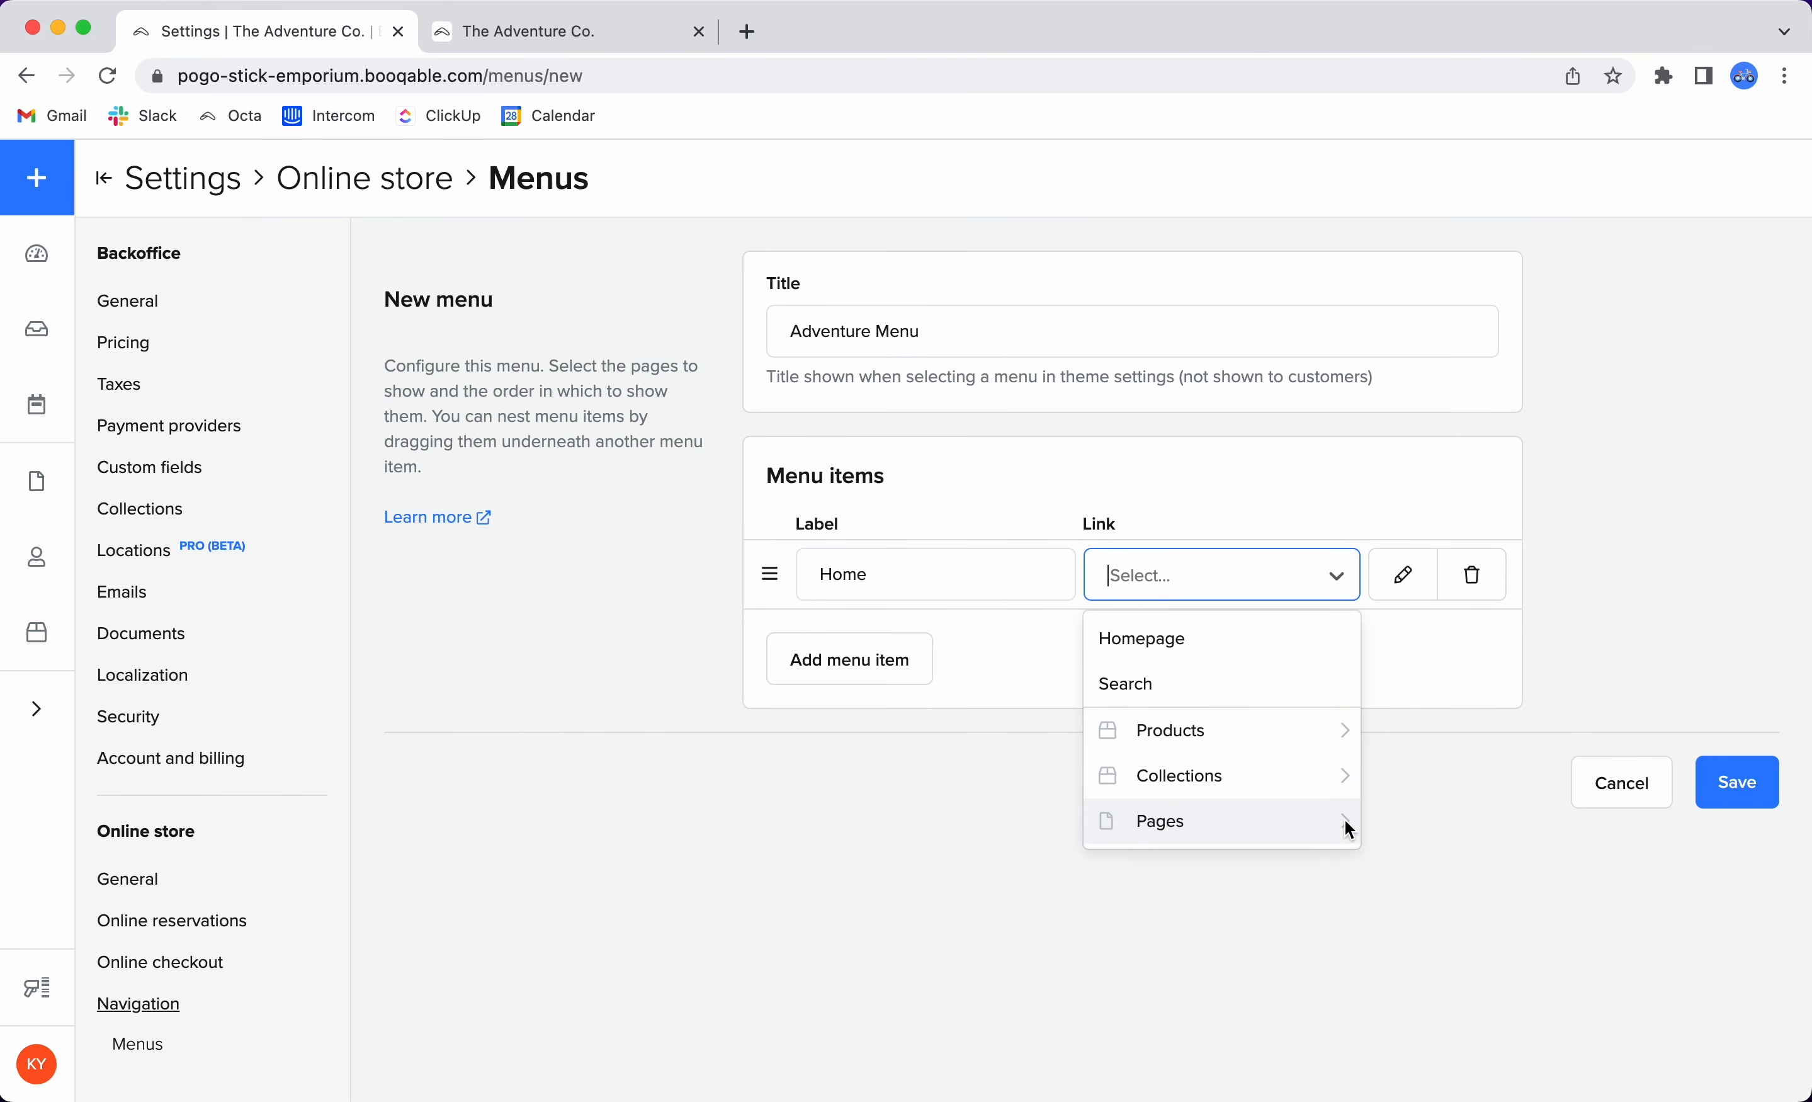
pyautogui.click(1244, 637)
# Add a menu item labeled "Products" to the Adventure Menu and link it to the "All" collection.
pyautogui.click(901, 648)
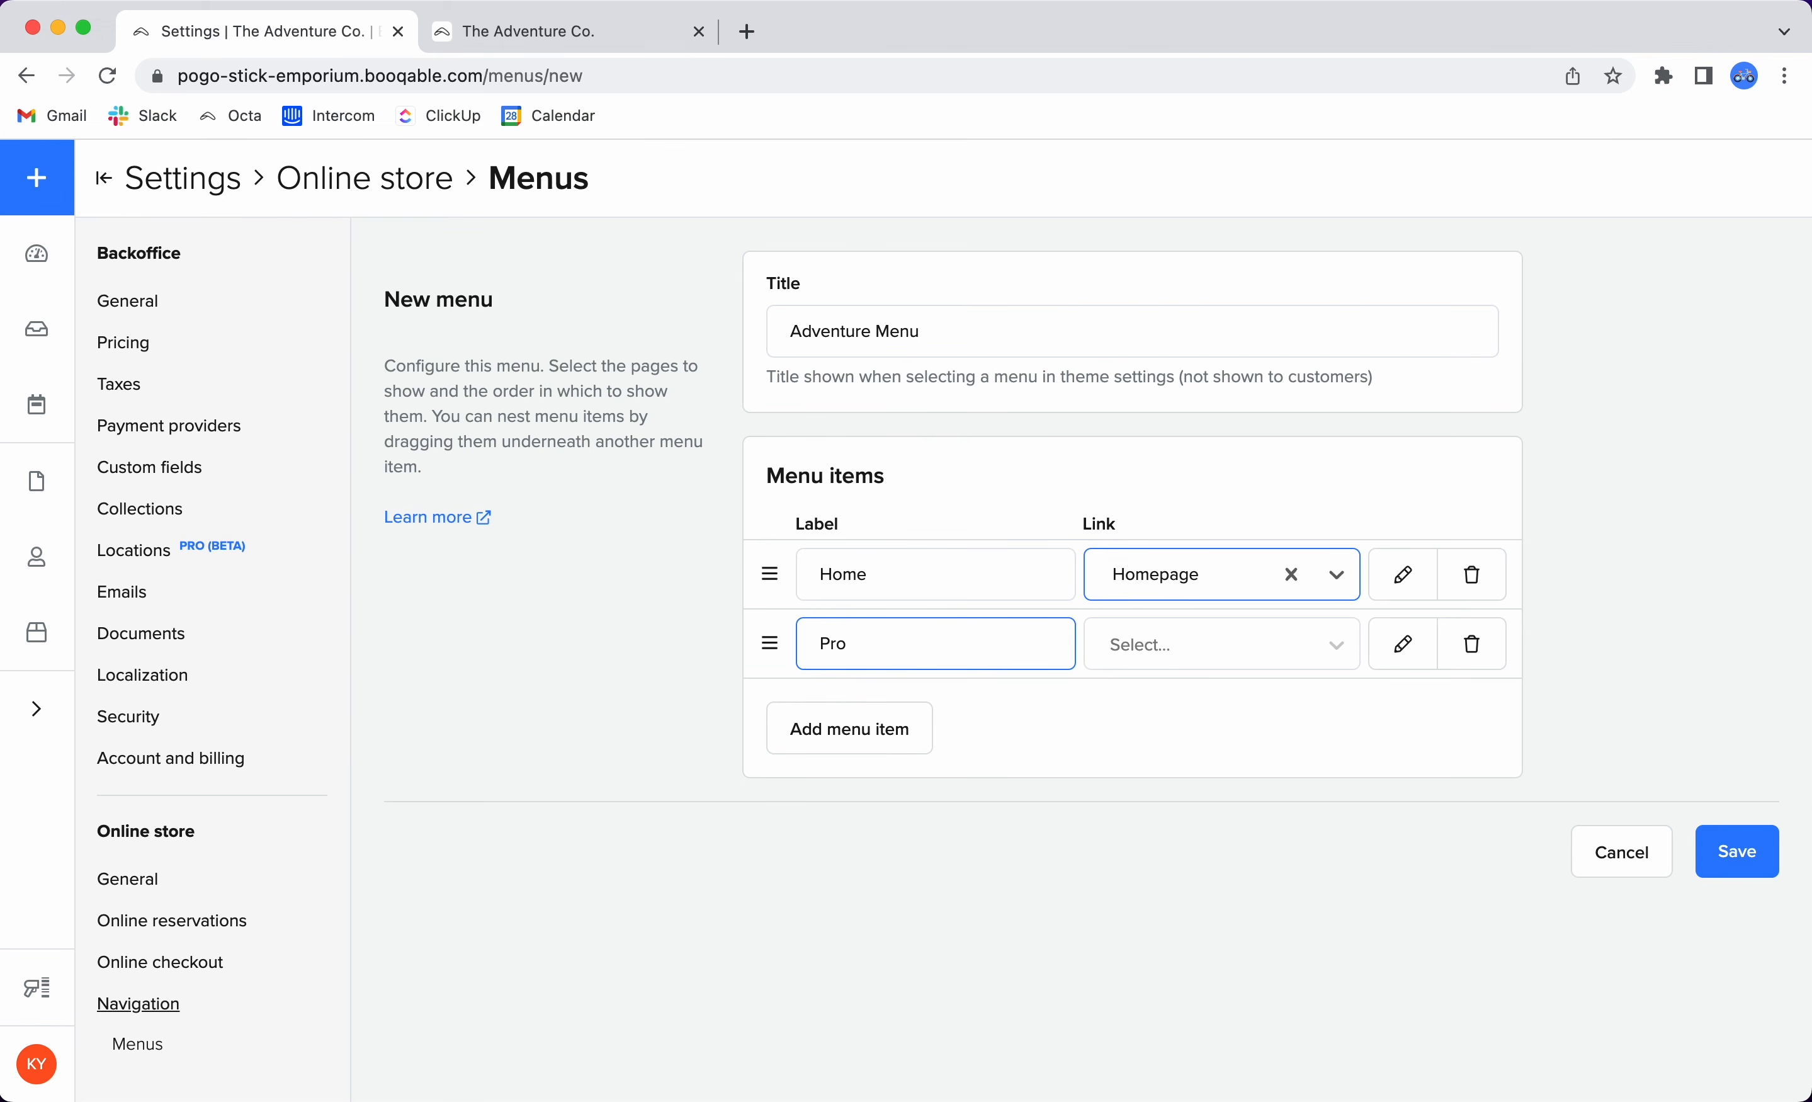
pyautogui.write('Products')
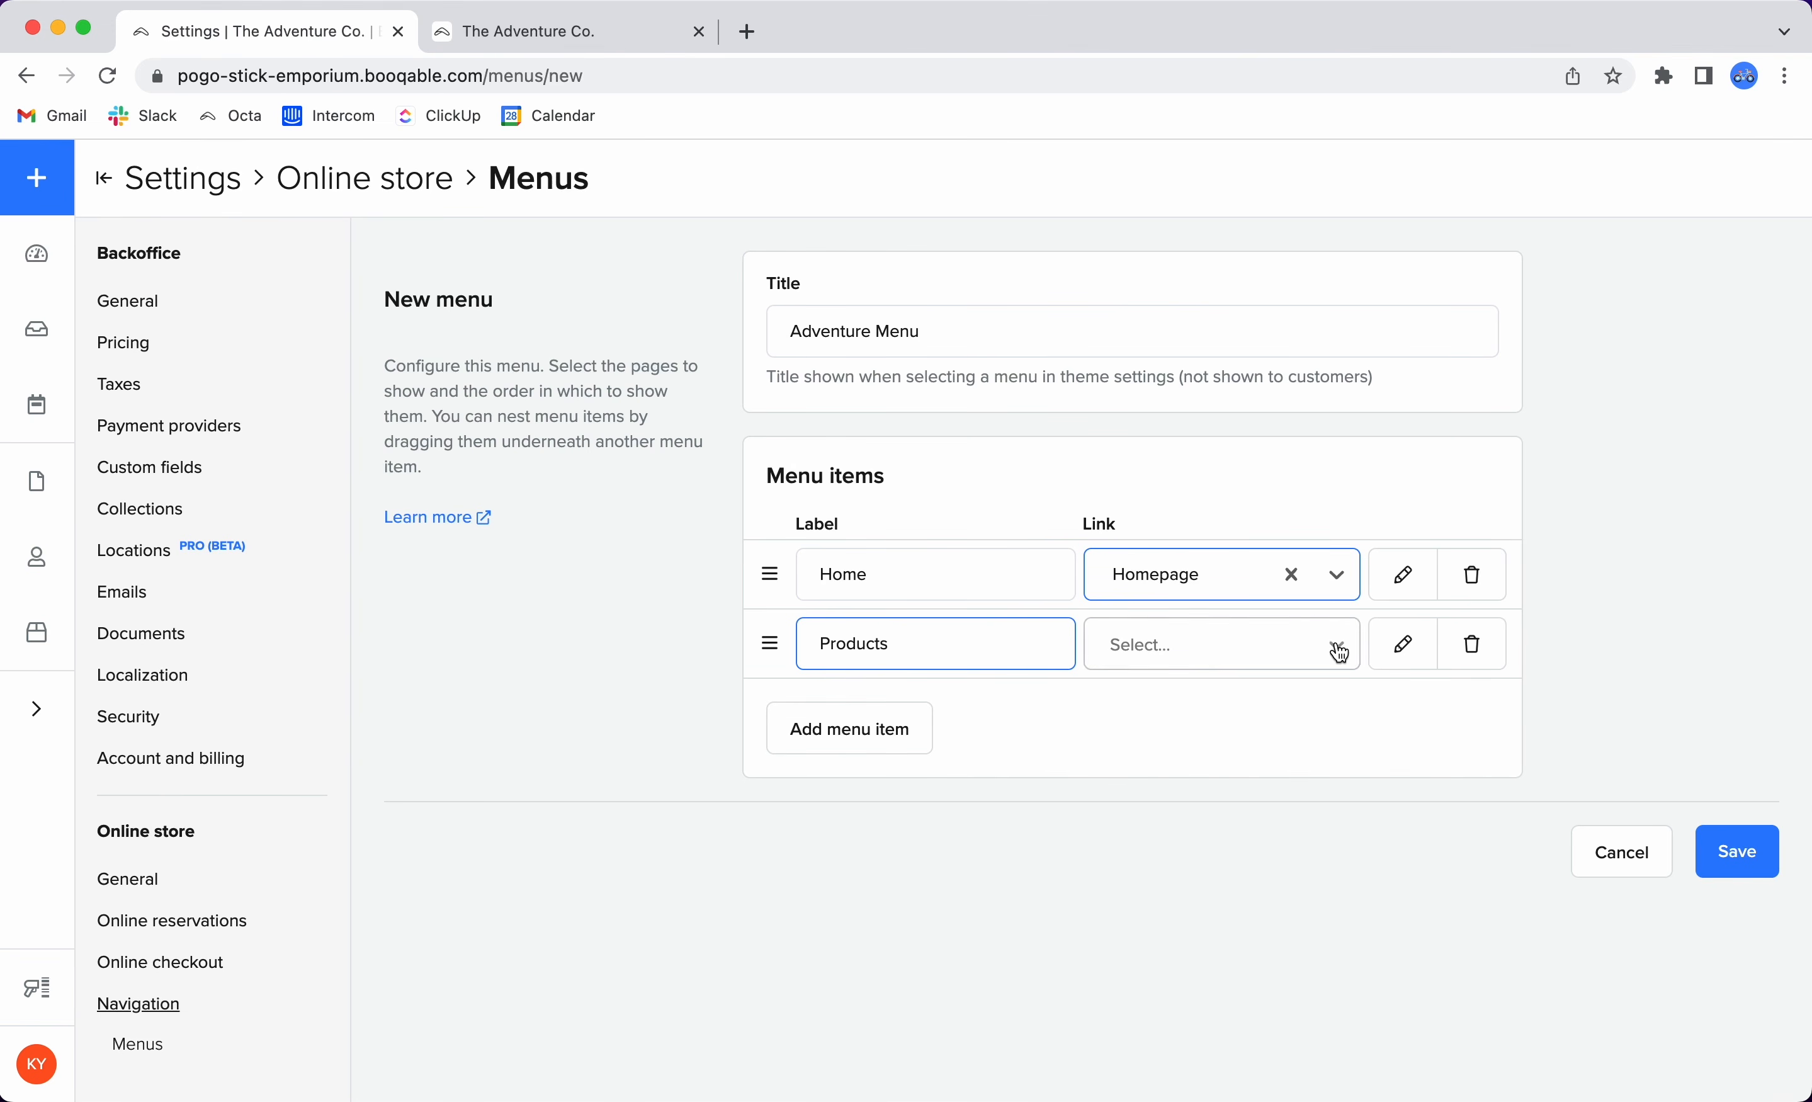
pyautogui.click(1339, 650)
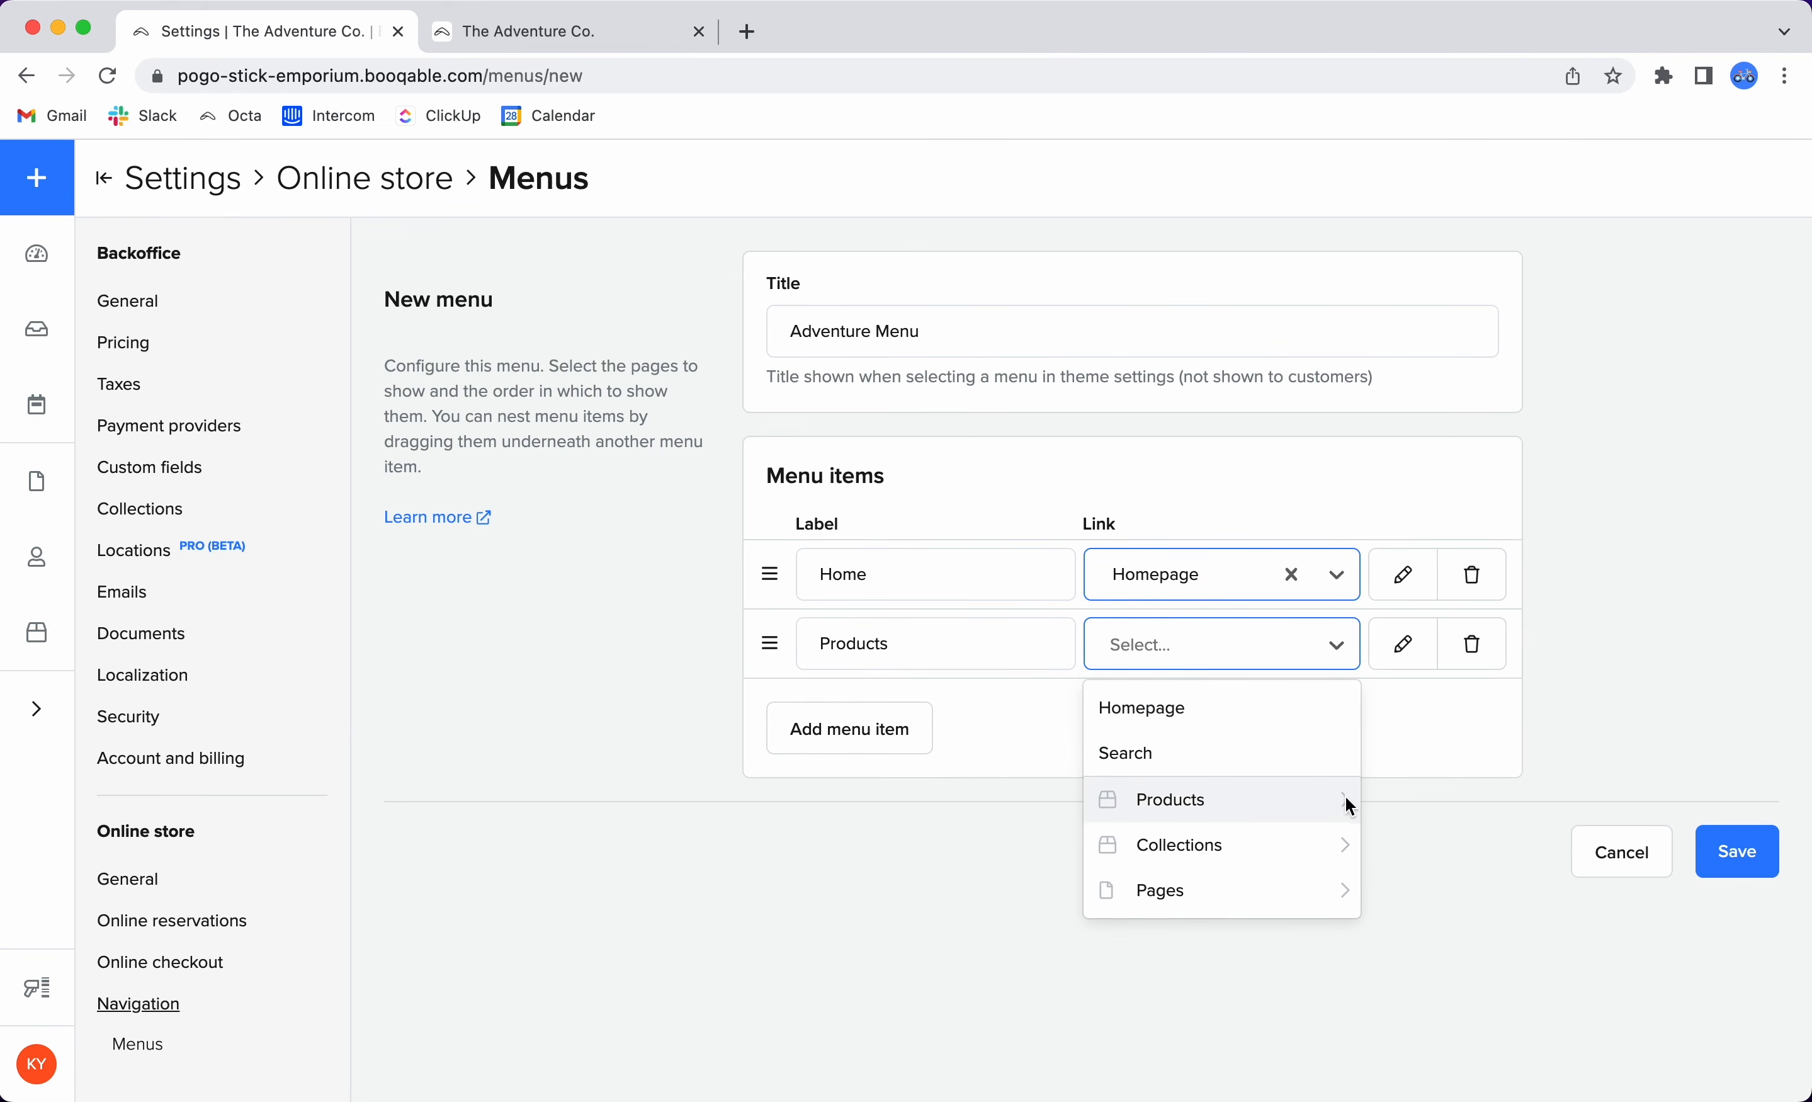
pyautogui.click(1348, 845)
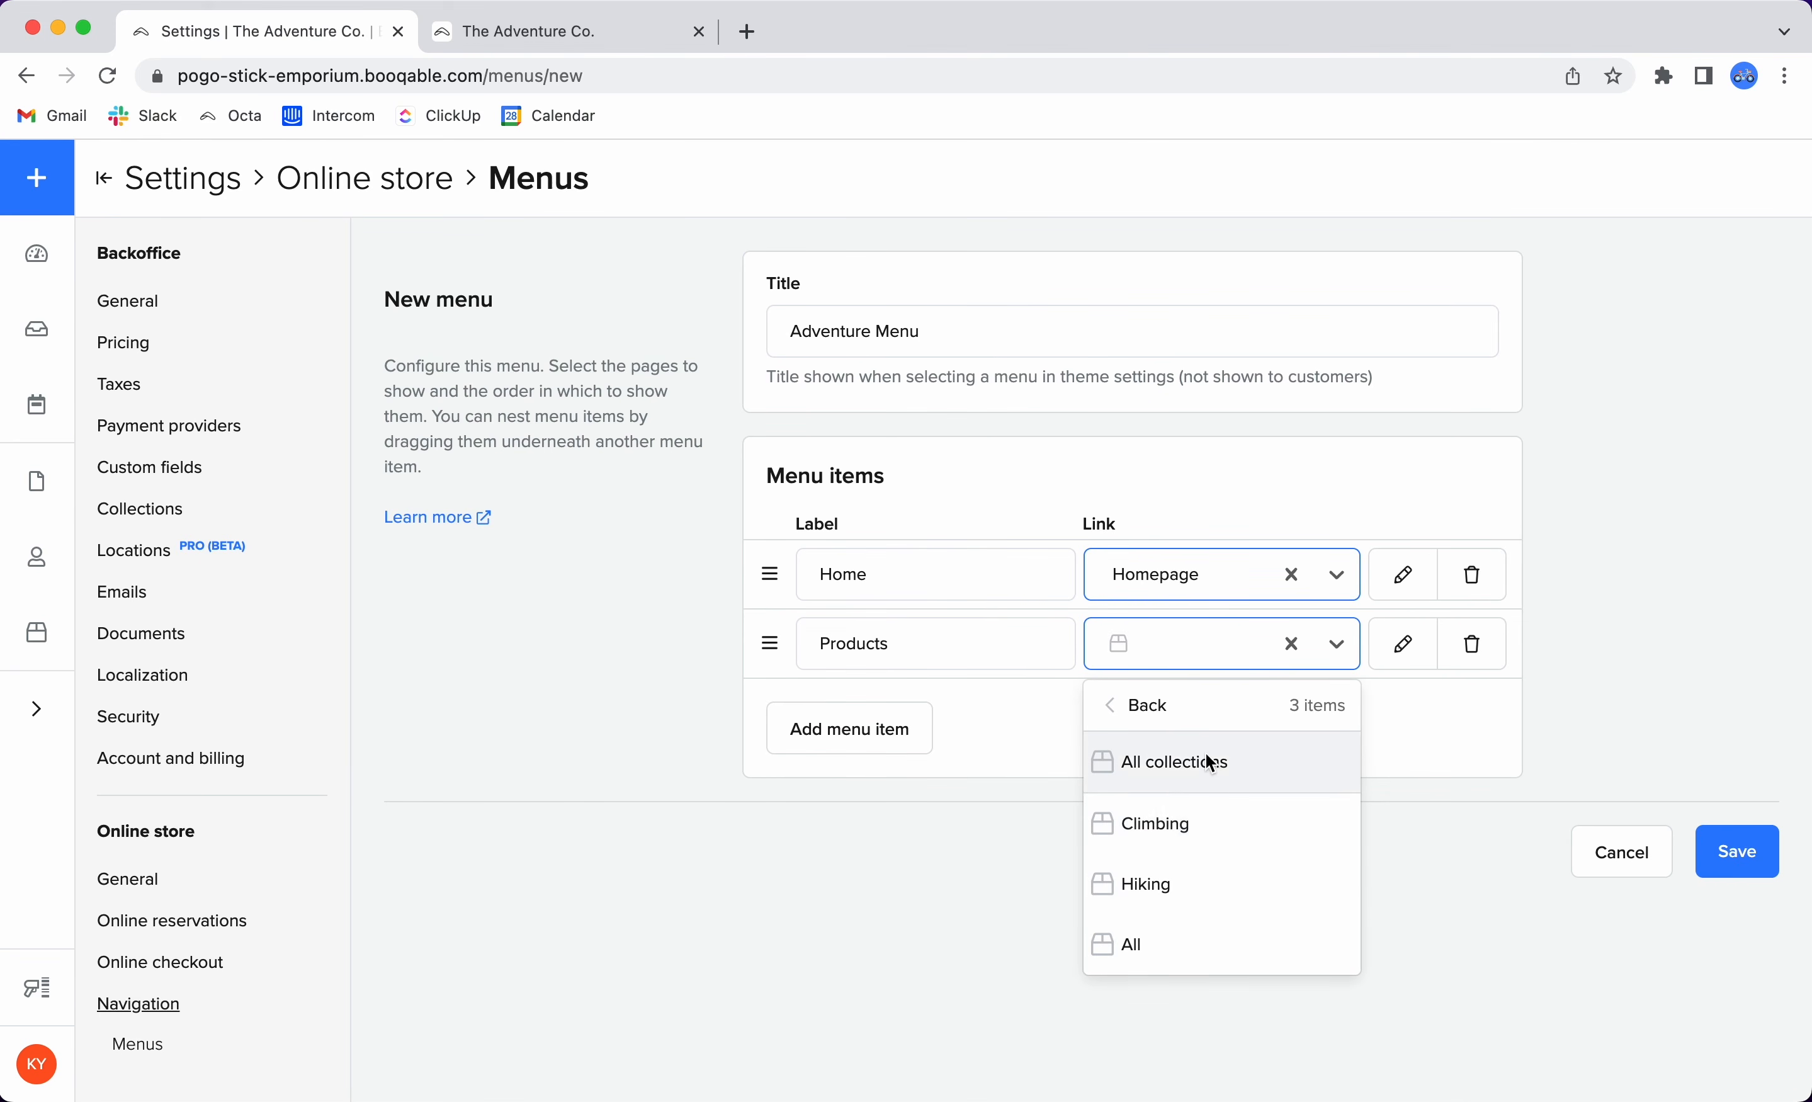
pyautogui.click(1132, 954)
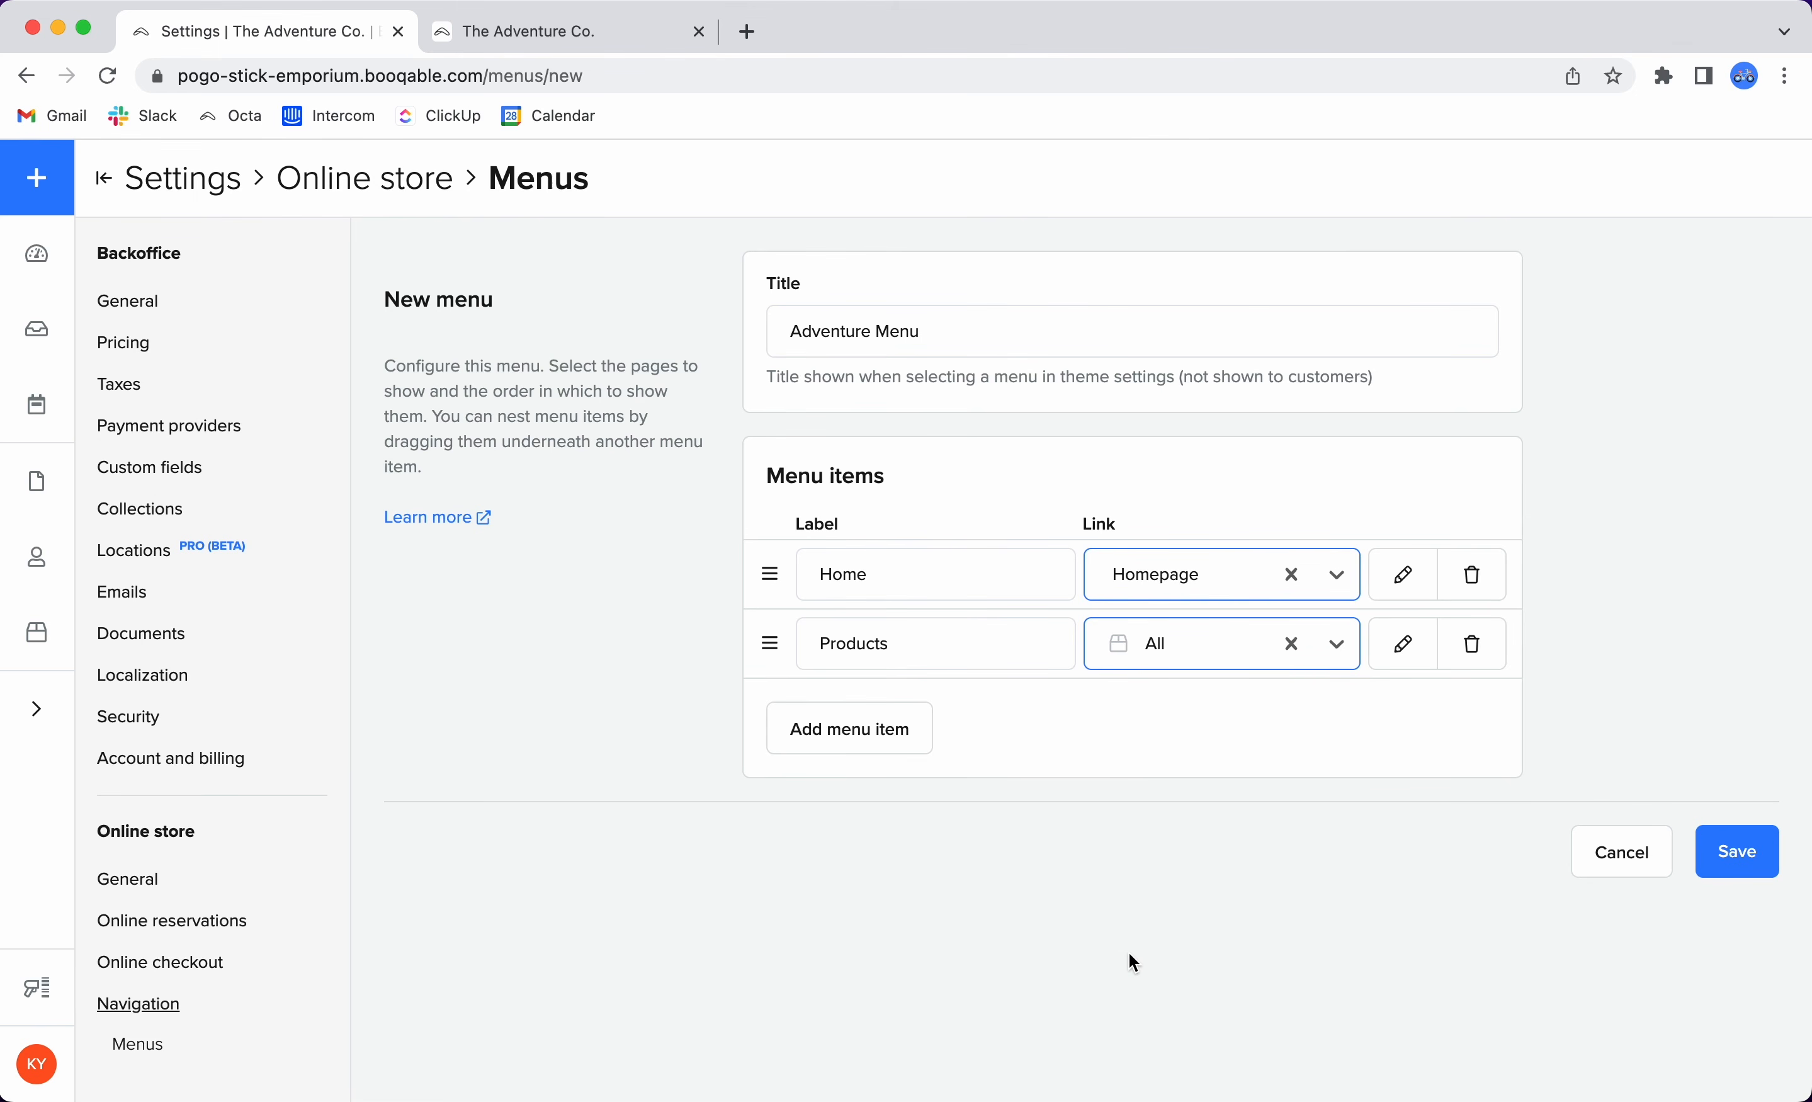
# Add a menu item labeled "About" and link it to the "About us" page.
pyautogui.click(887, 732)
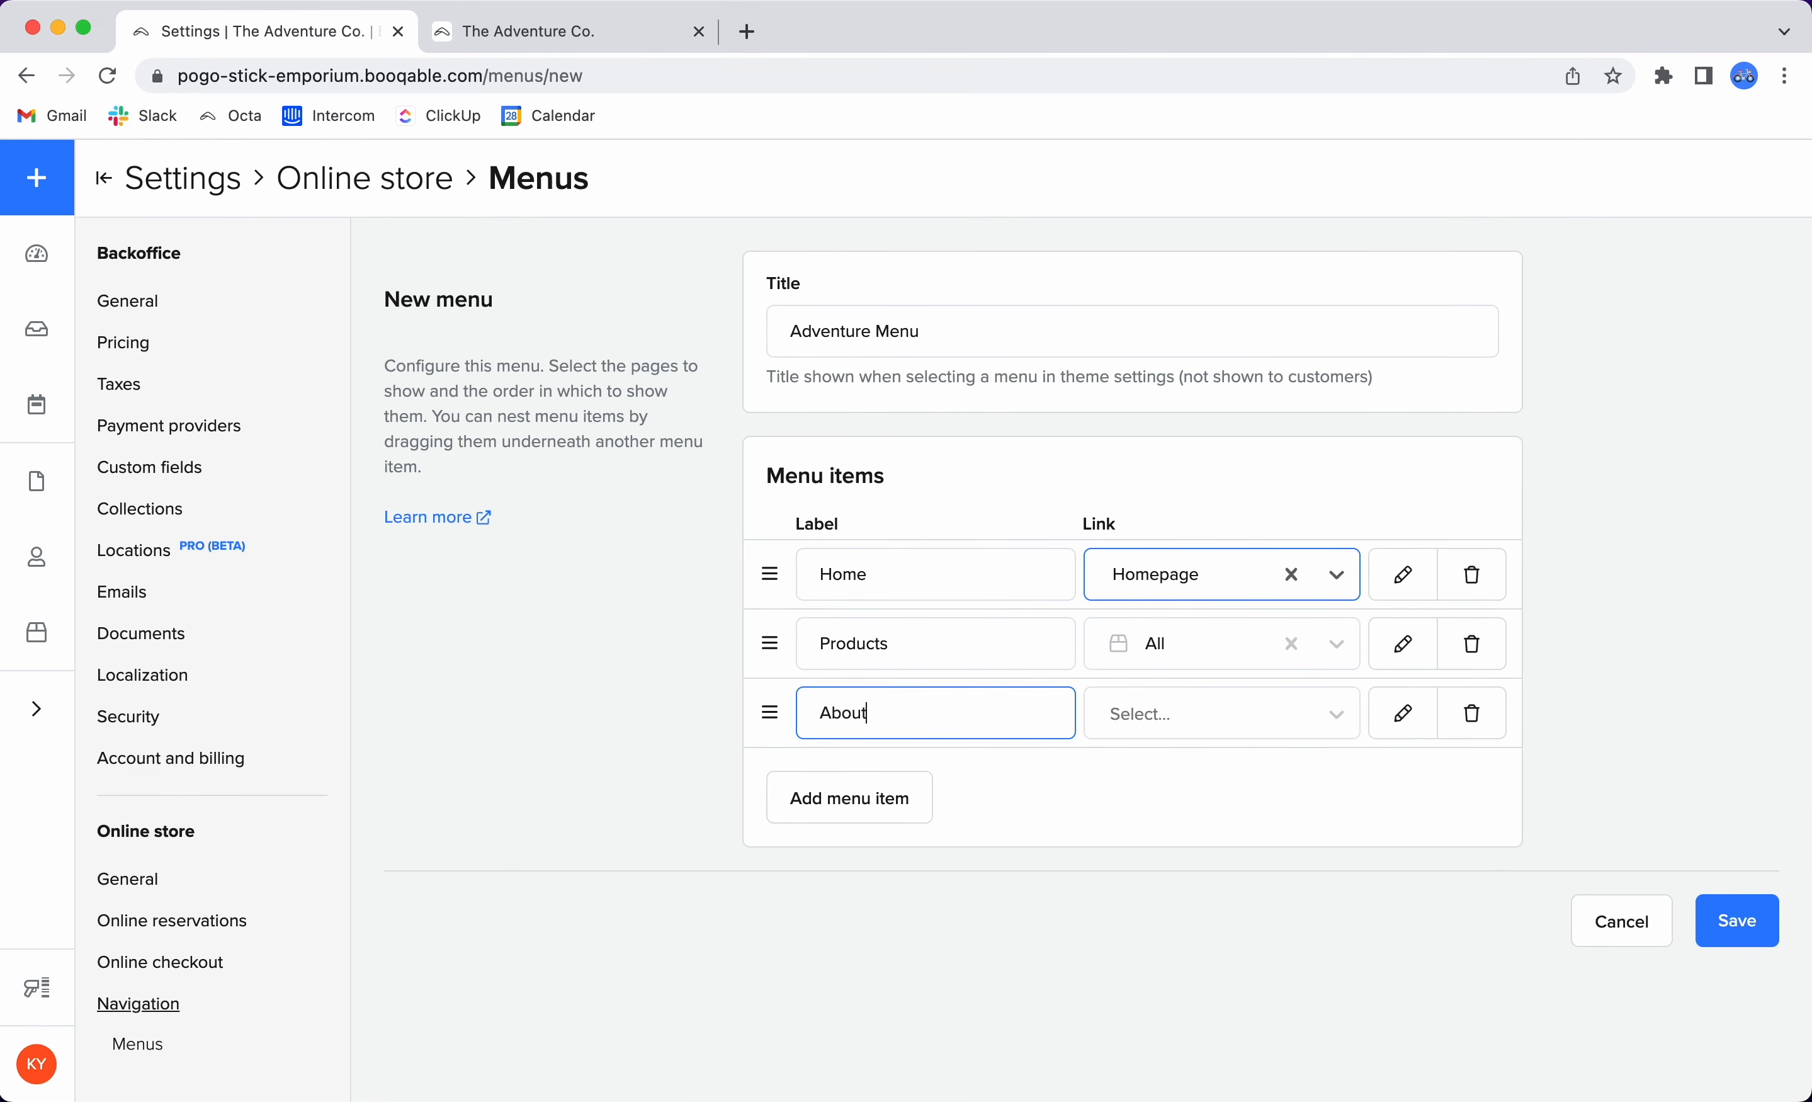
pyautogui.click(1337, 714)
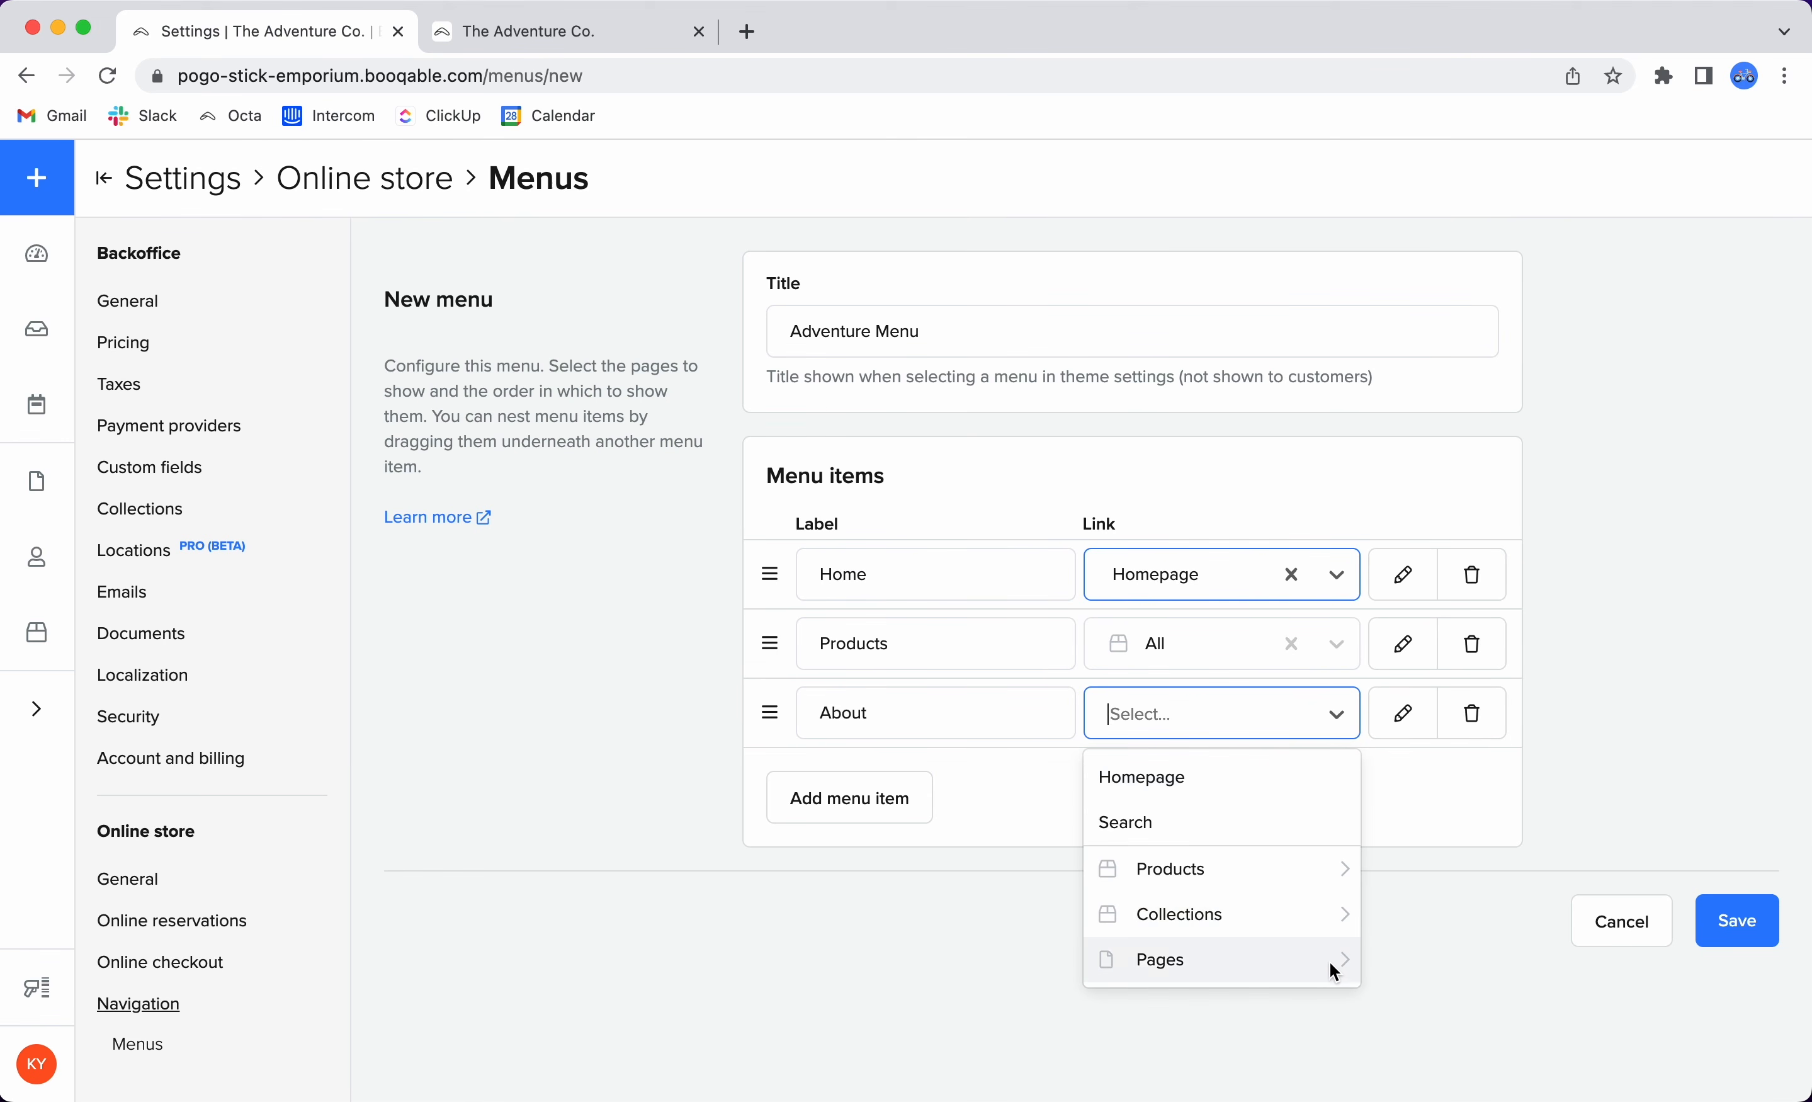
pyautogui.click(1347, 962)
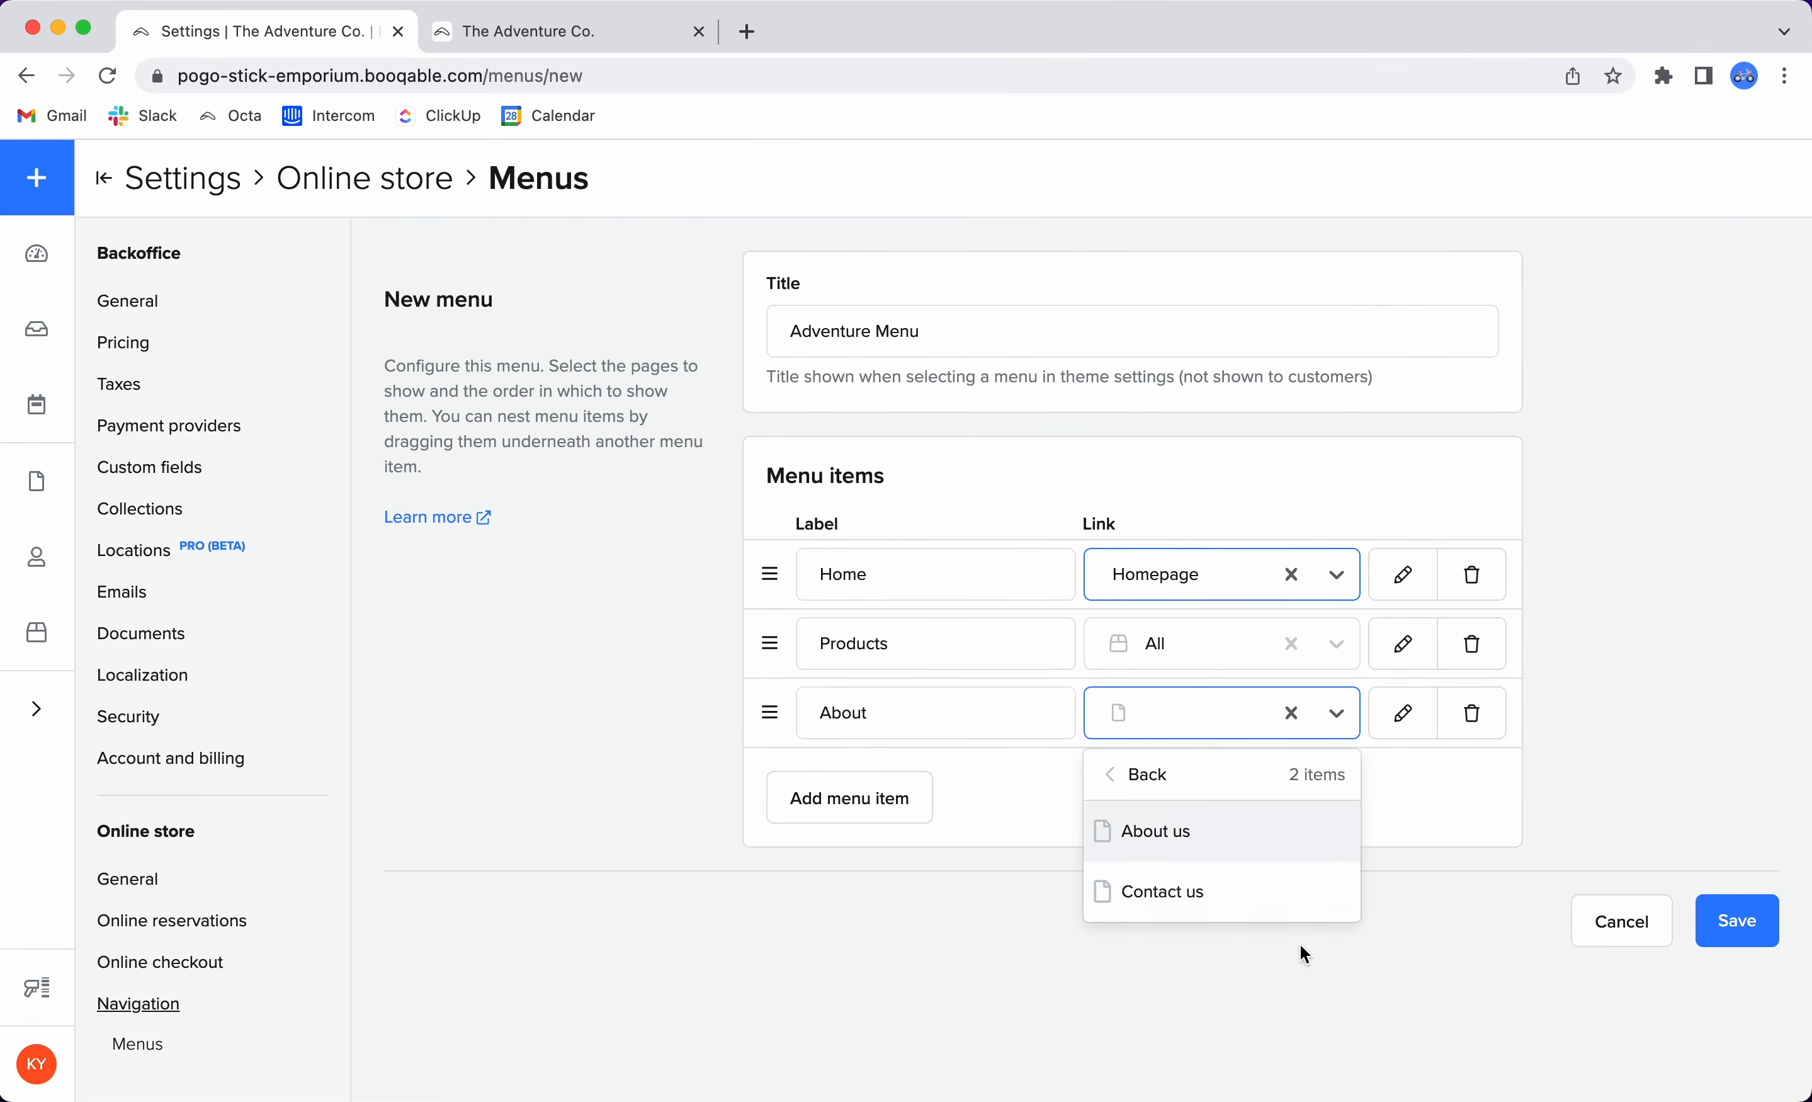
pyautogui.click(1228, 841)
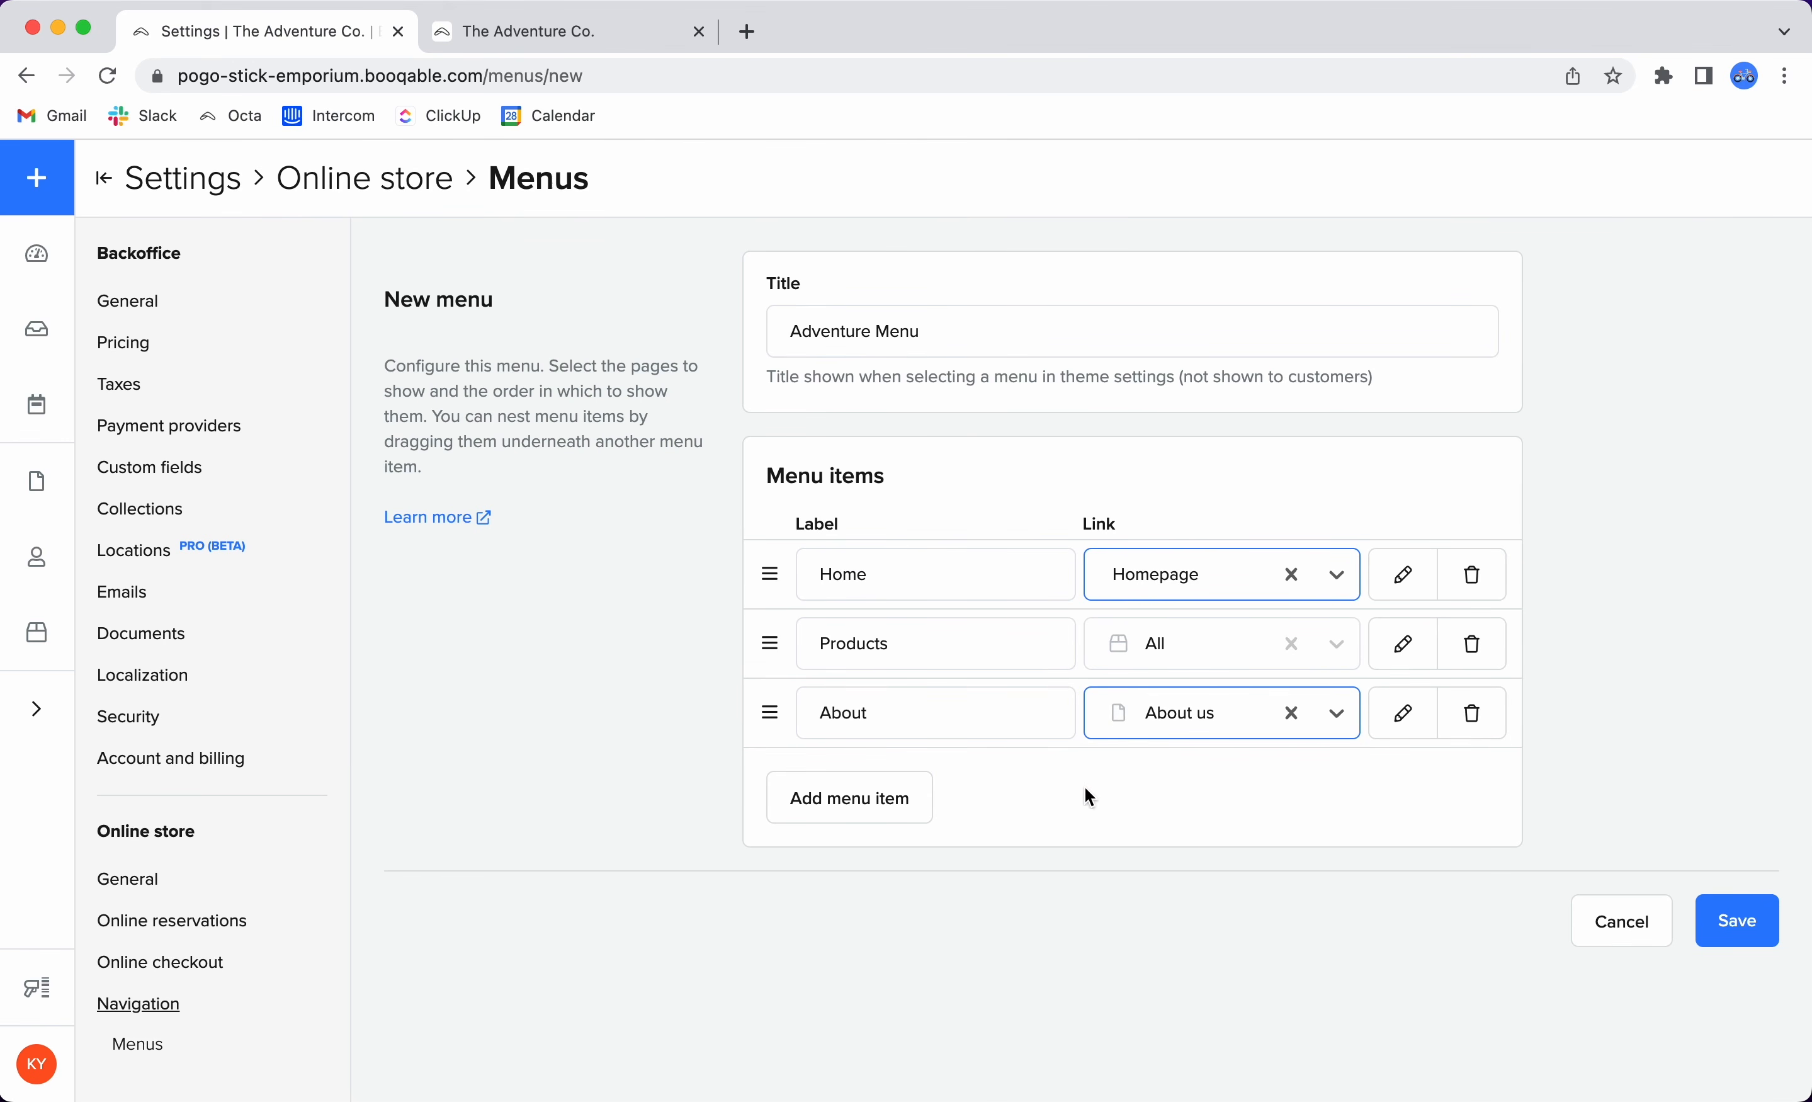
# Add a menu item labeled "Contact" and link it to the "Contact us" page.
pyautogui.click(886, 798)
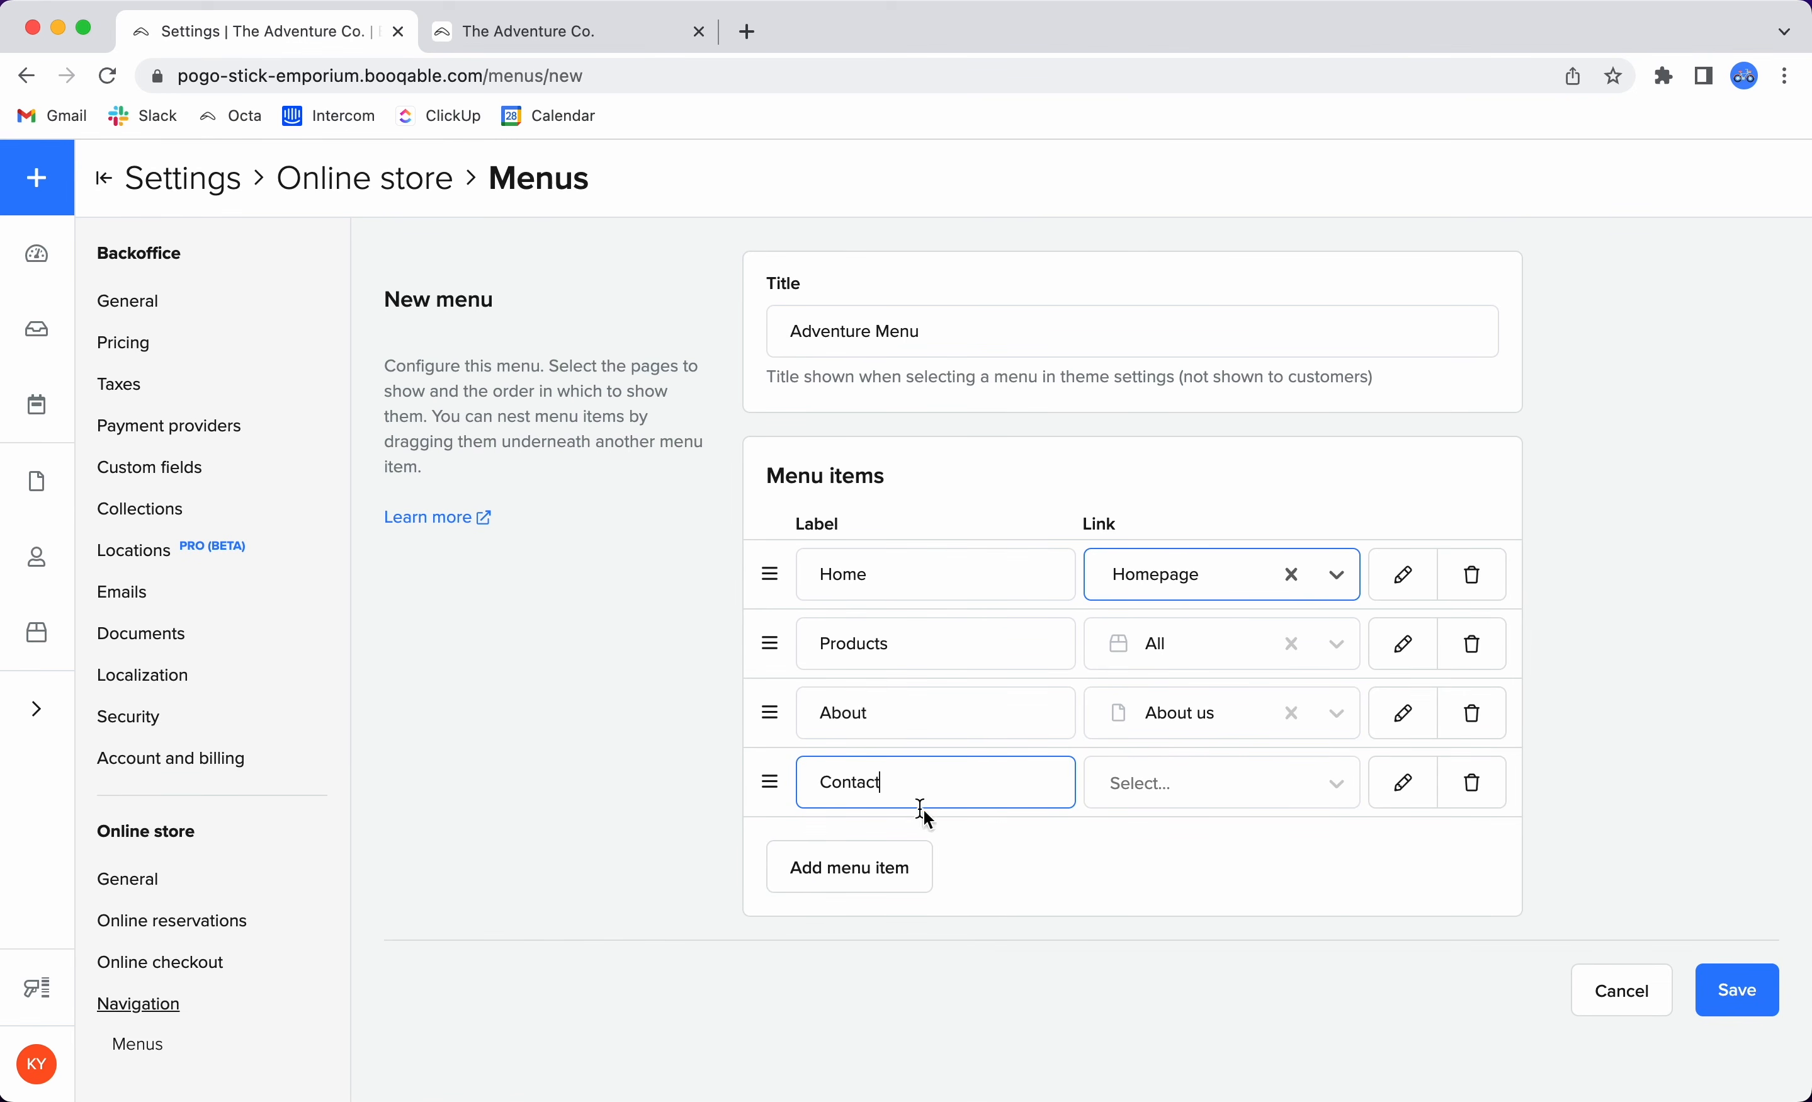
pyautogui.click(1338, 784)
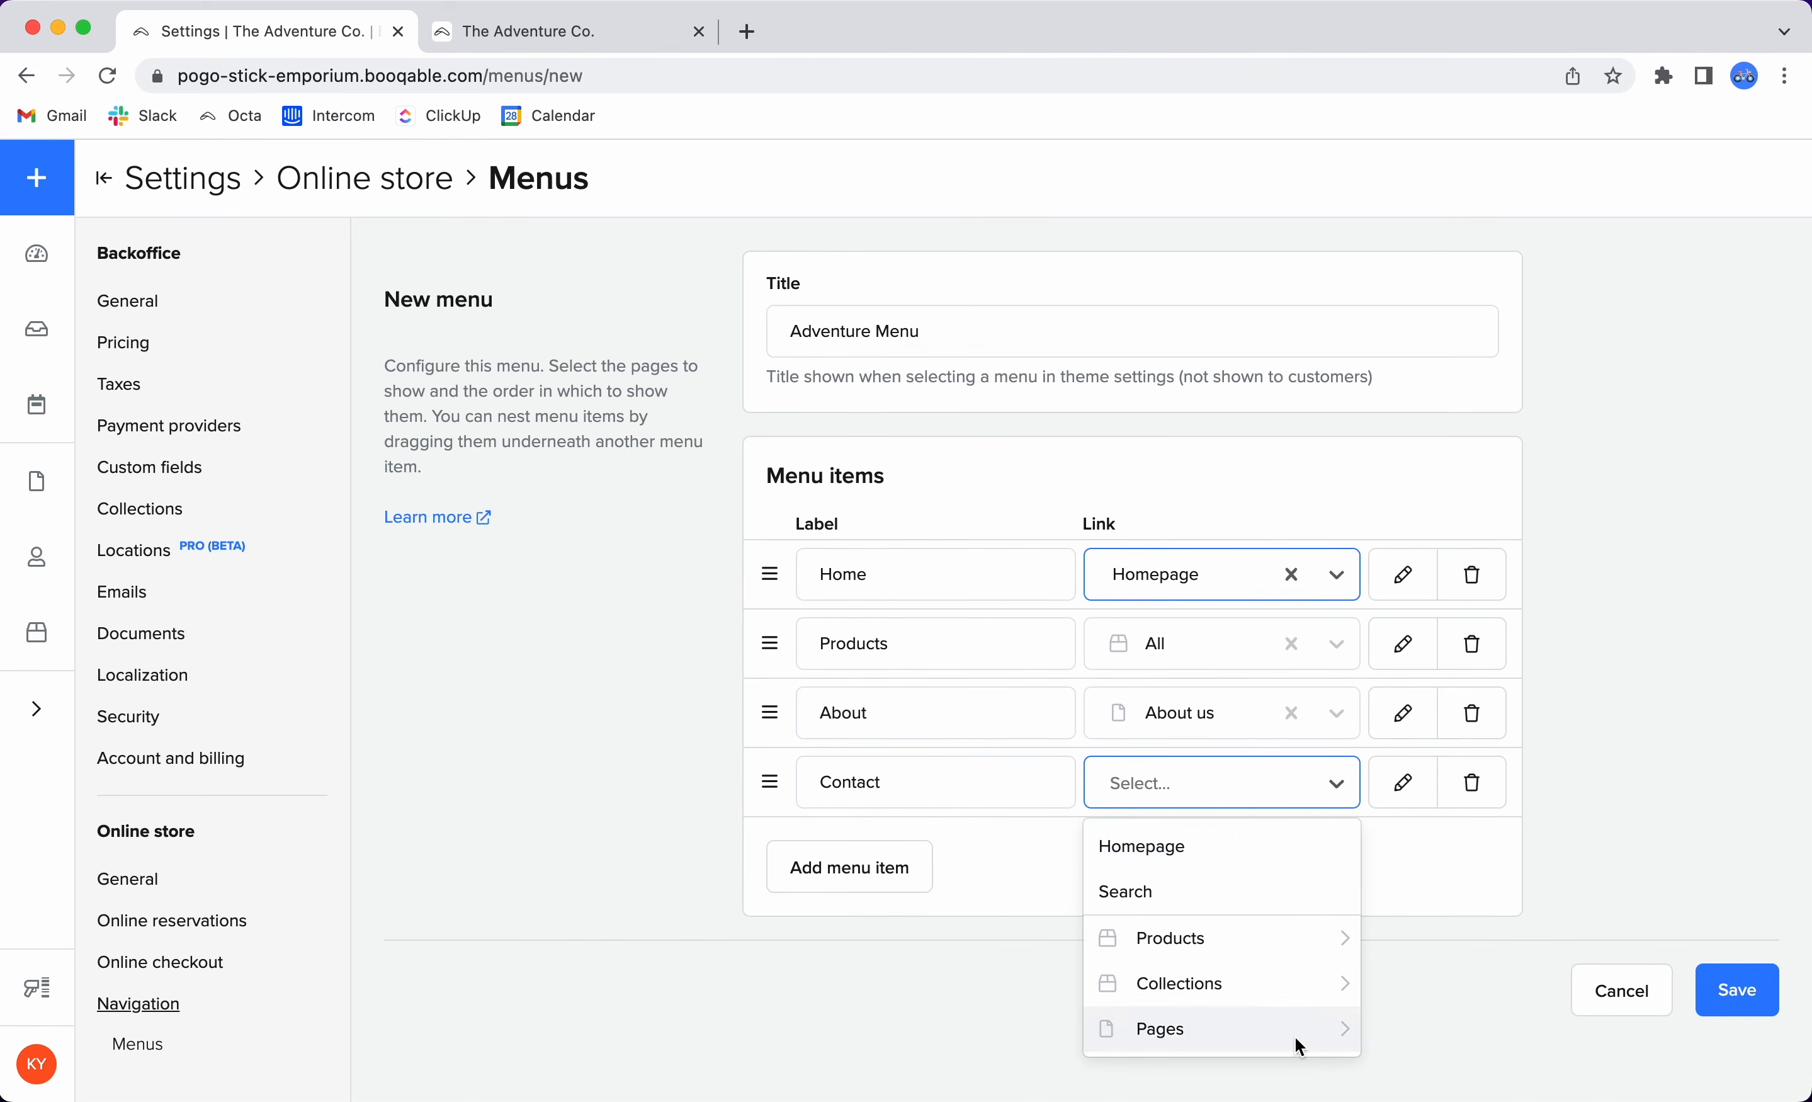
pyautogui.click(1349, 1045)
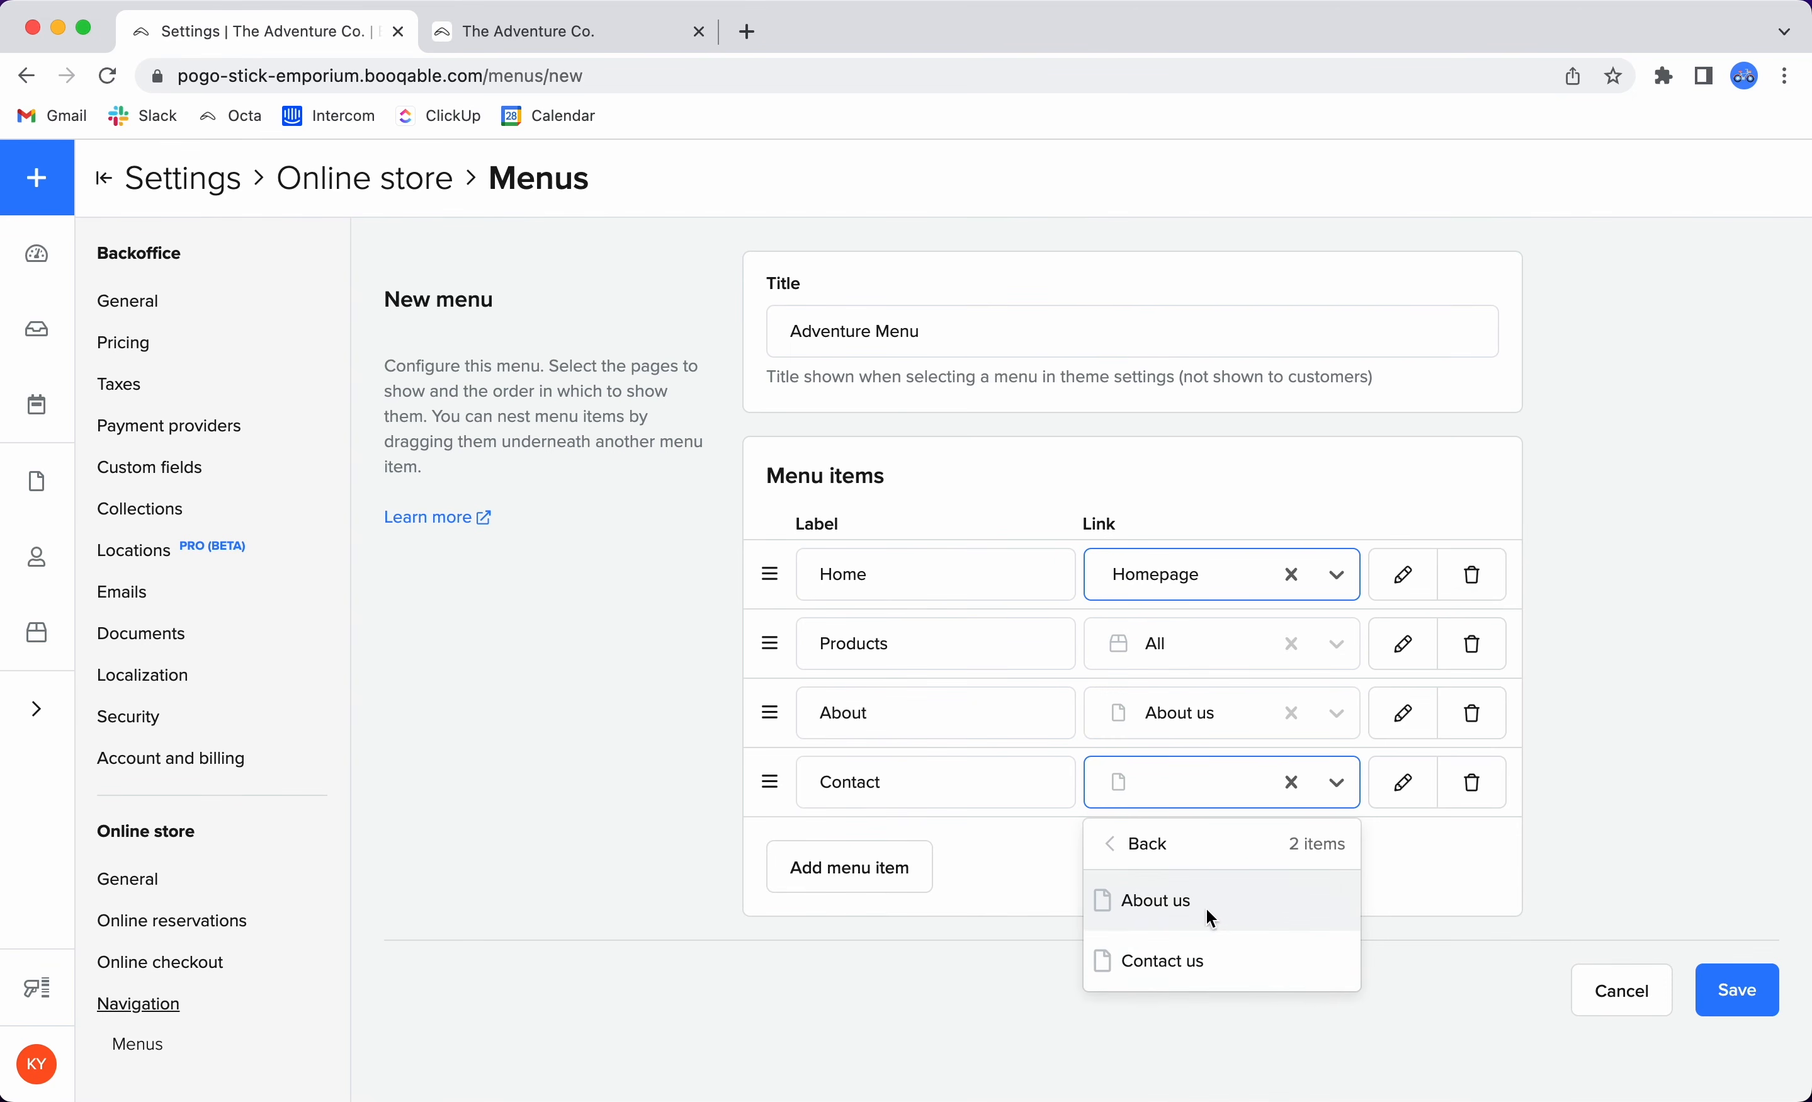
pyautogui.click(1210, 965)
# Check the labels and links of the About and Contact items, and save the Adventure Menu.
pyautogui.moveTo(934, 771); pyautogui.dragTo(826, 769)
pyautogui.click(1226, 791)
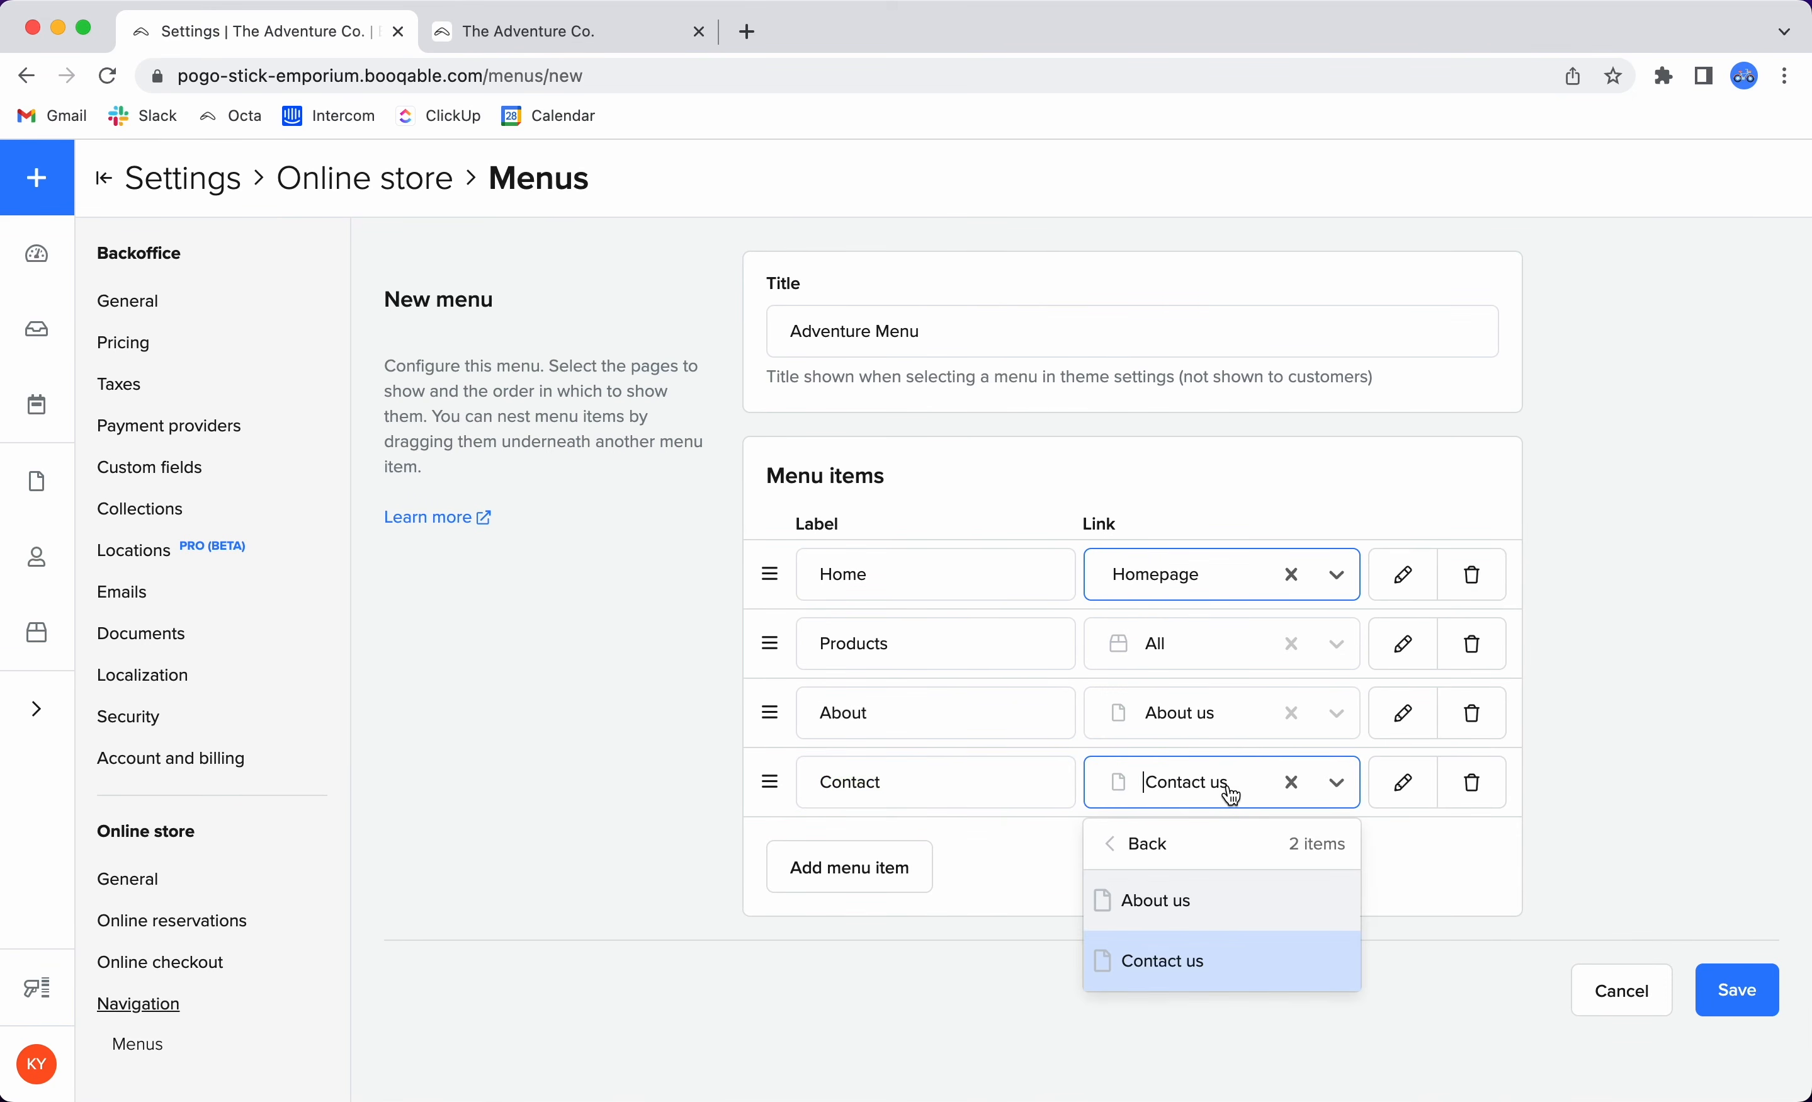
pyautogui.click(897, 770)
pyautogui.click(910, 709)
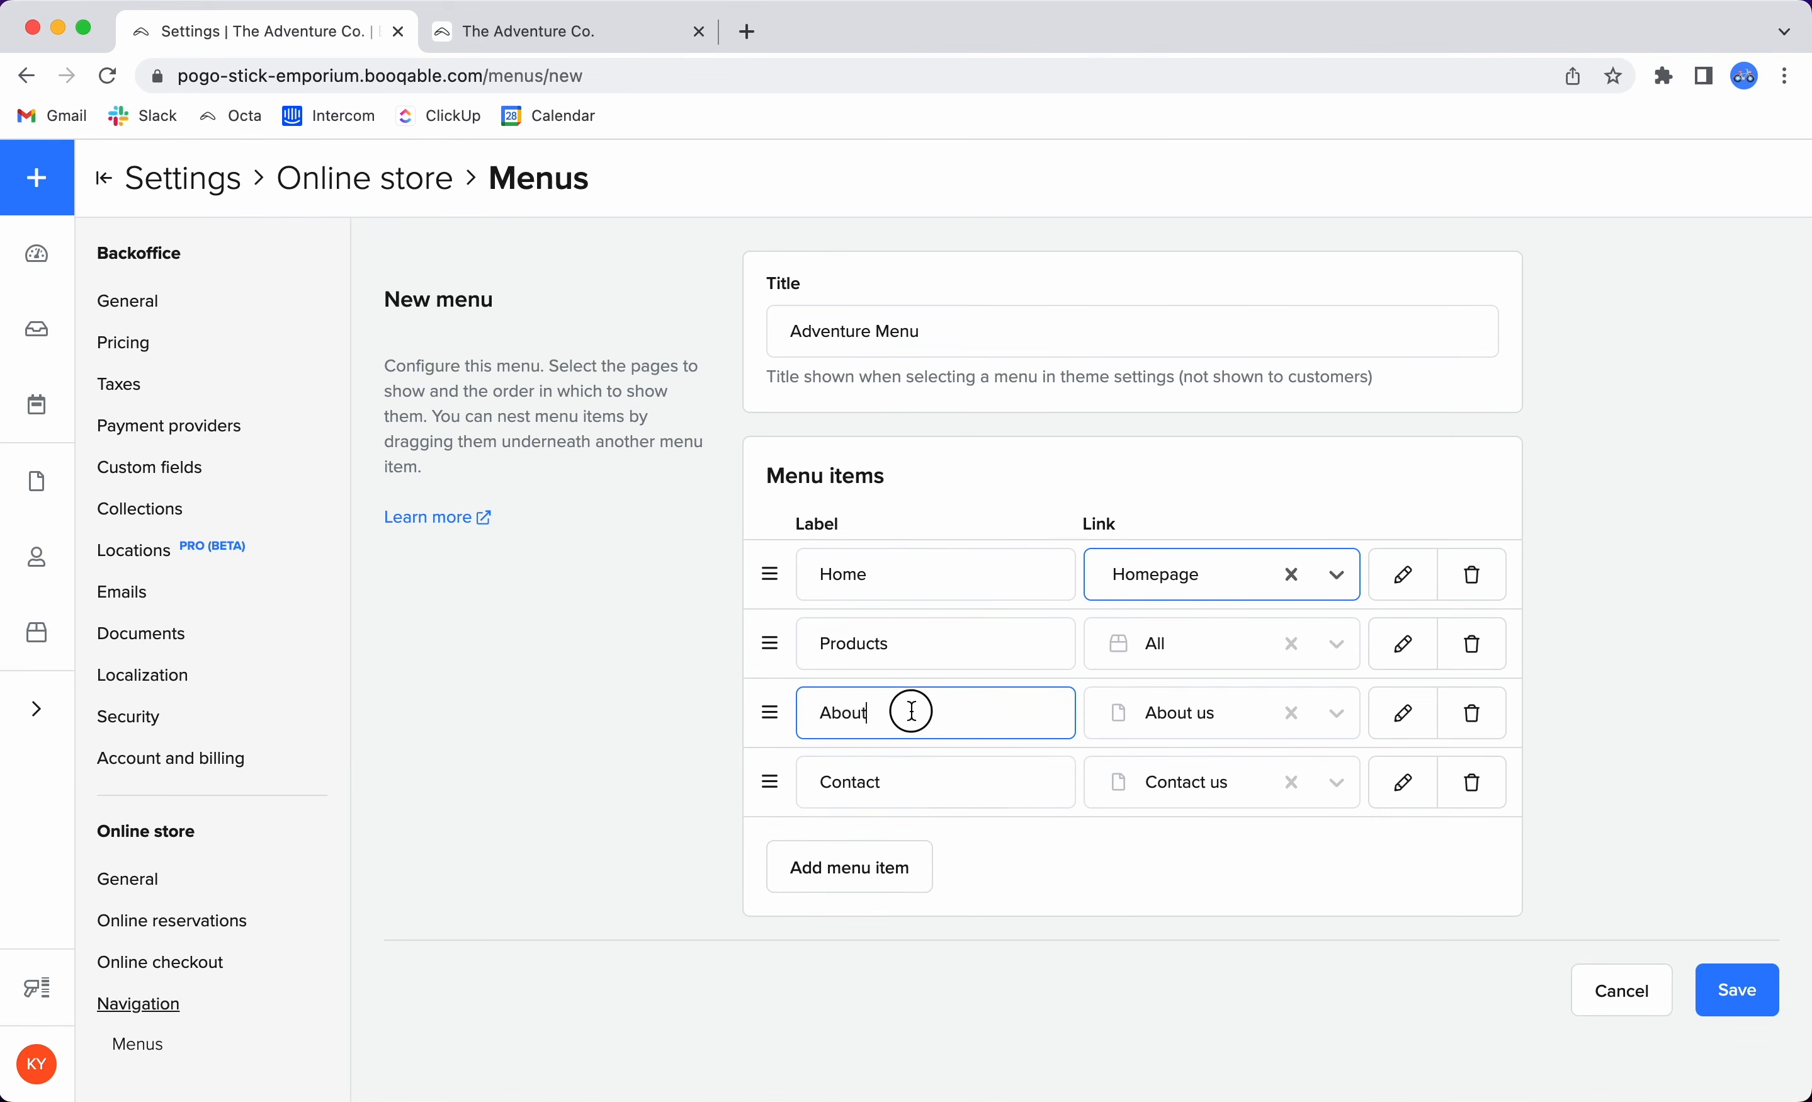
pyautogui.click(1228, 714)
pyautogui.click(950, 697)
pyautogui.click(968, 790)
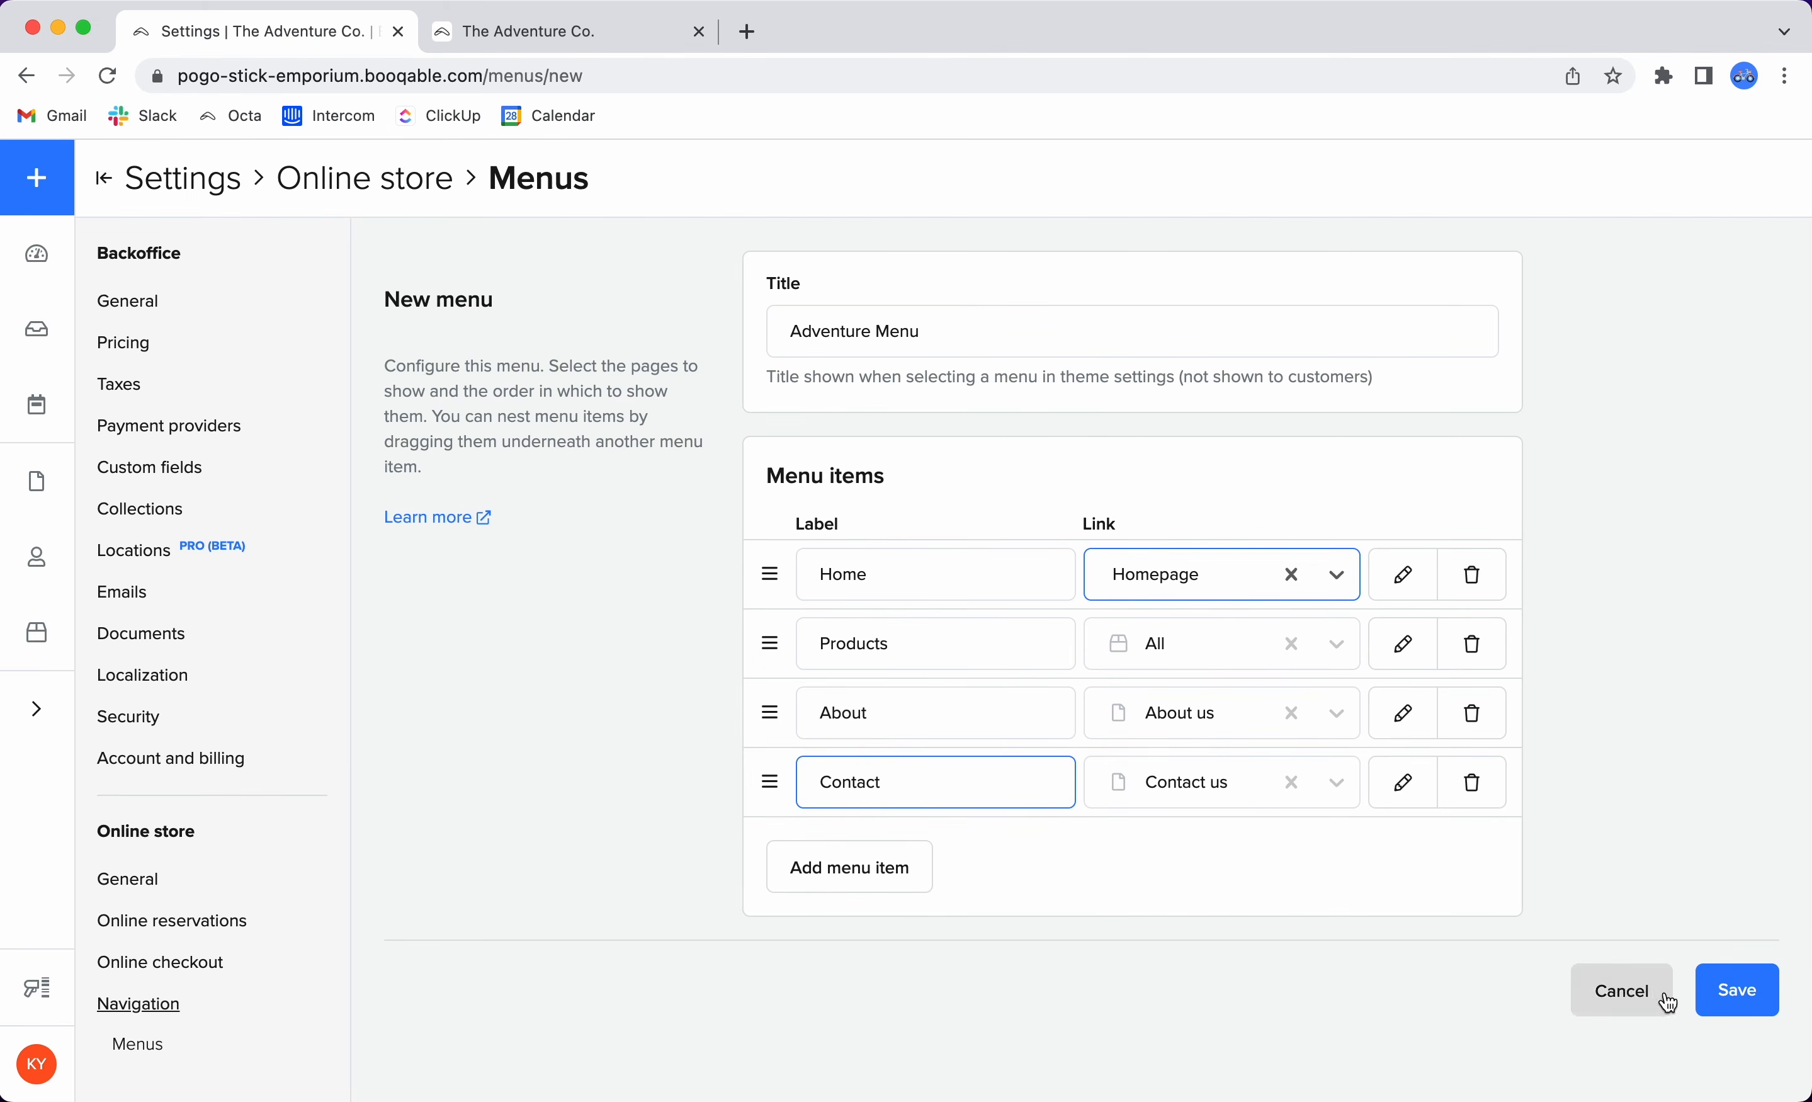
pyautogui.click(1737, 997)
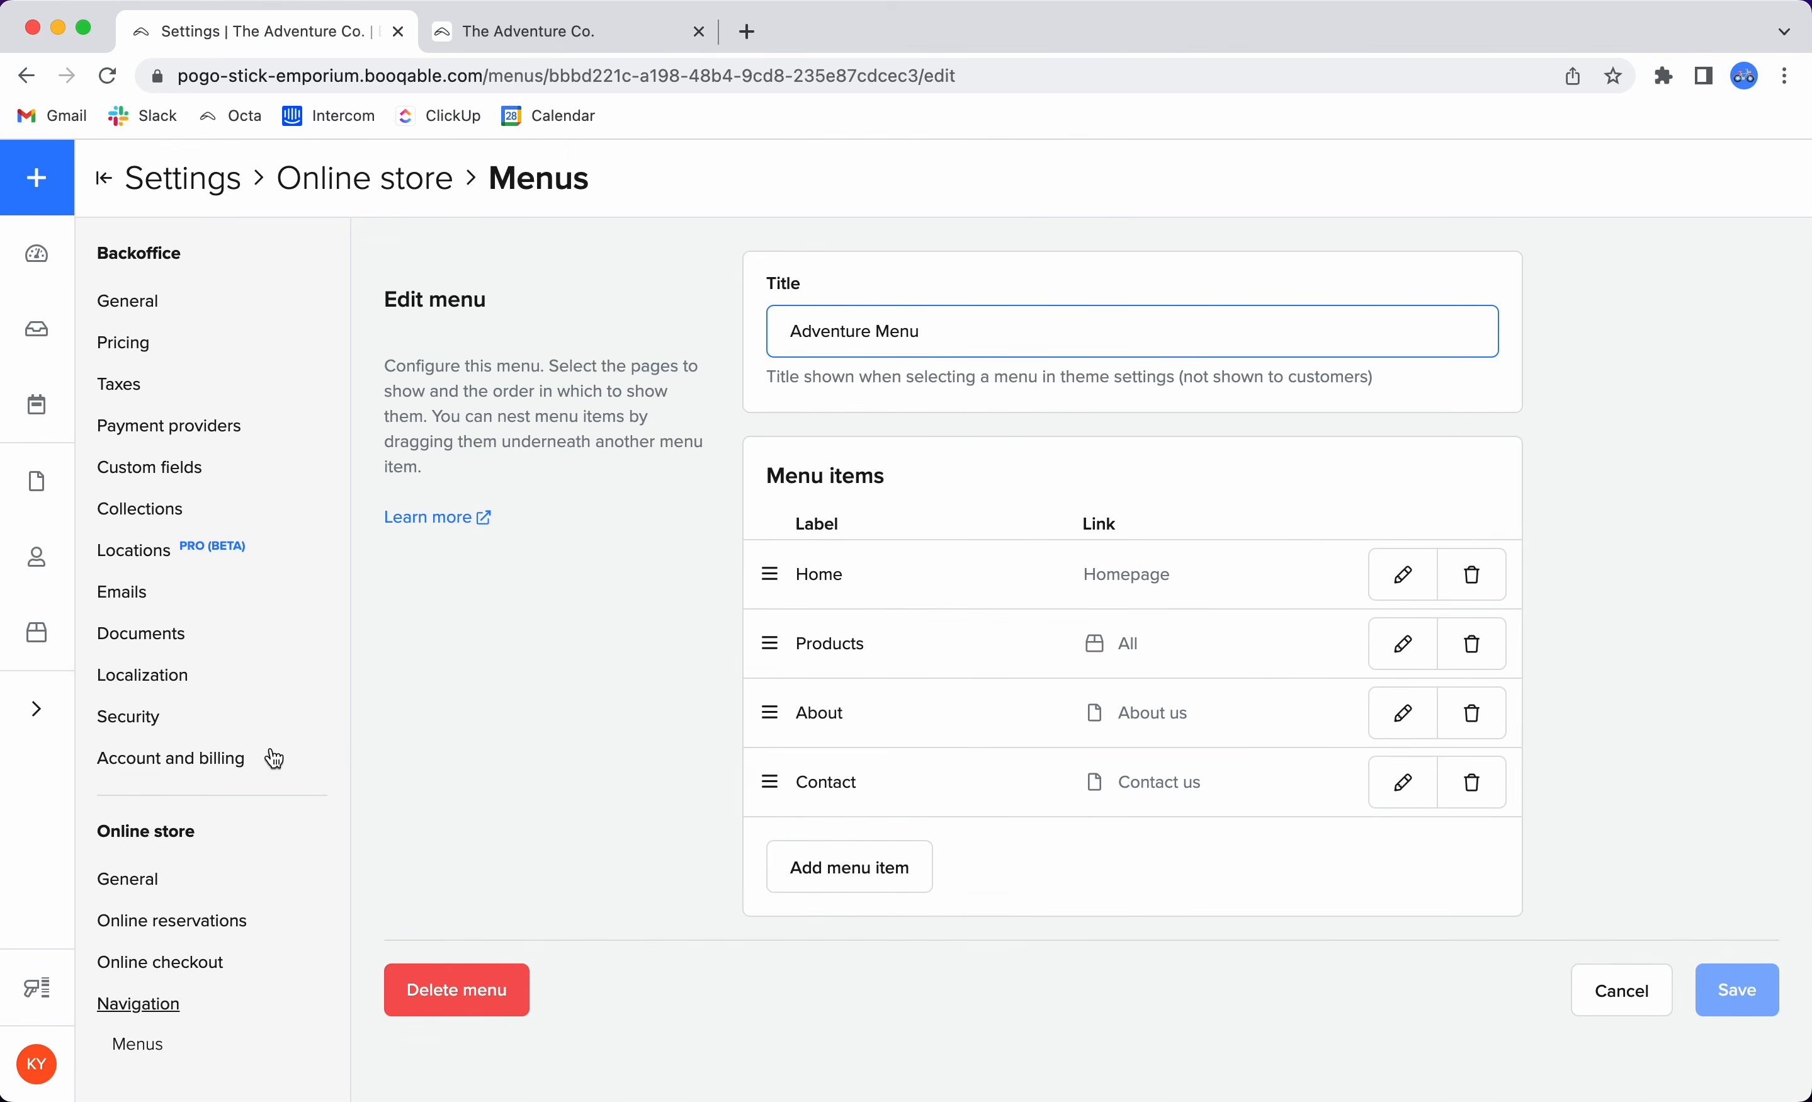
# Go to the online store's General settings and open the active Kylie theme for customization.
pyautogui.moveTo(95, 881); pyautogui.dragTo(184, 873)
pyautogui.click(146, 882)
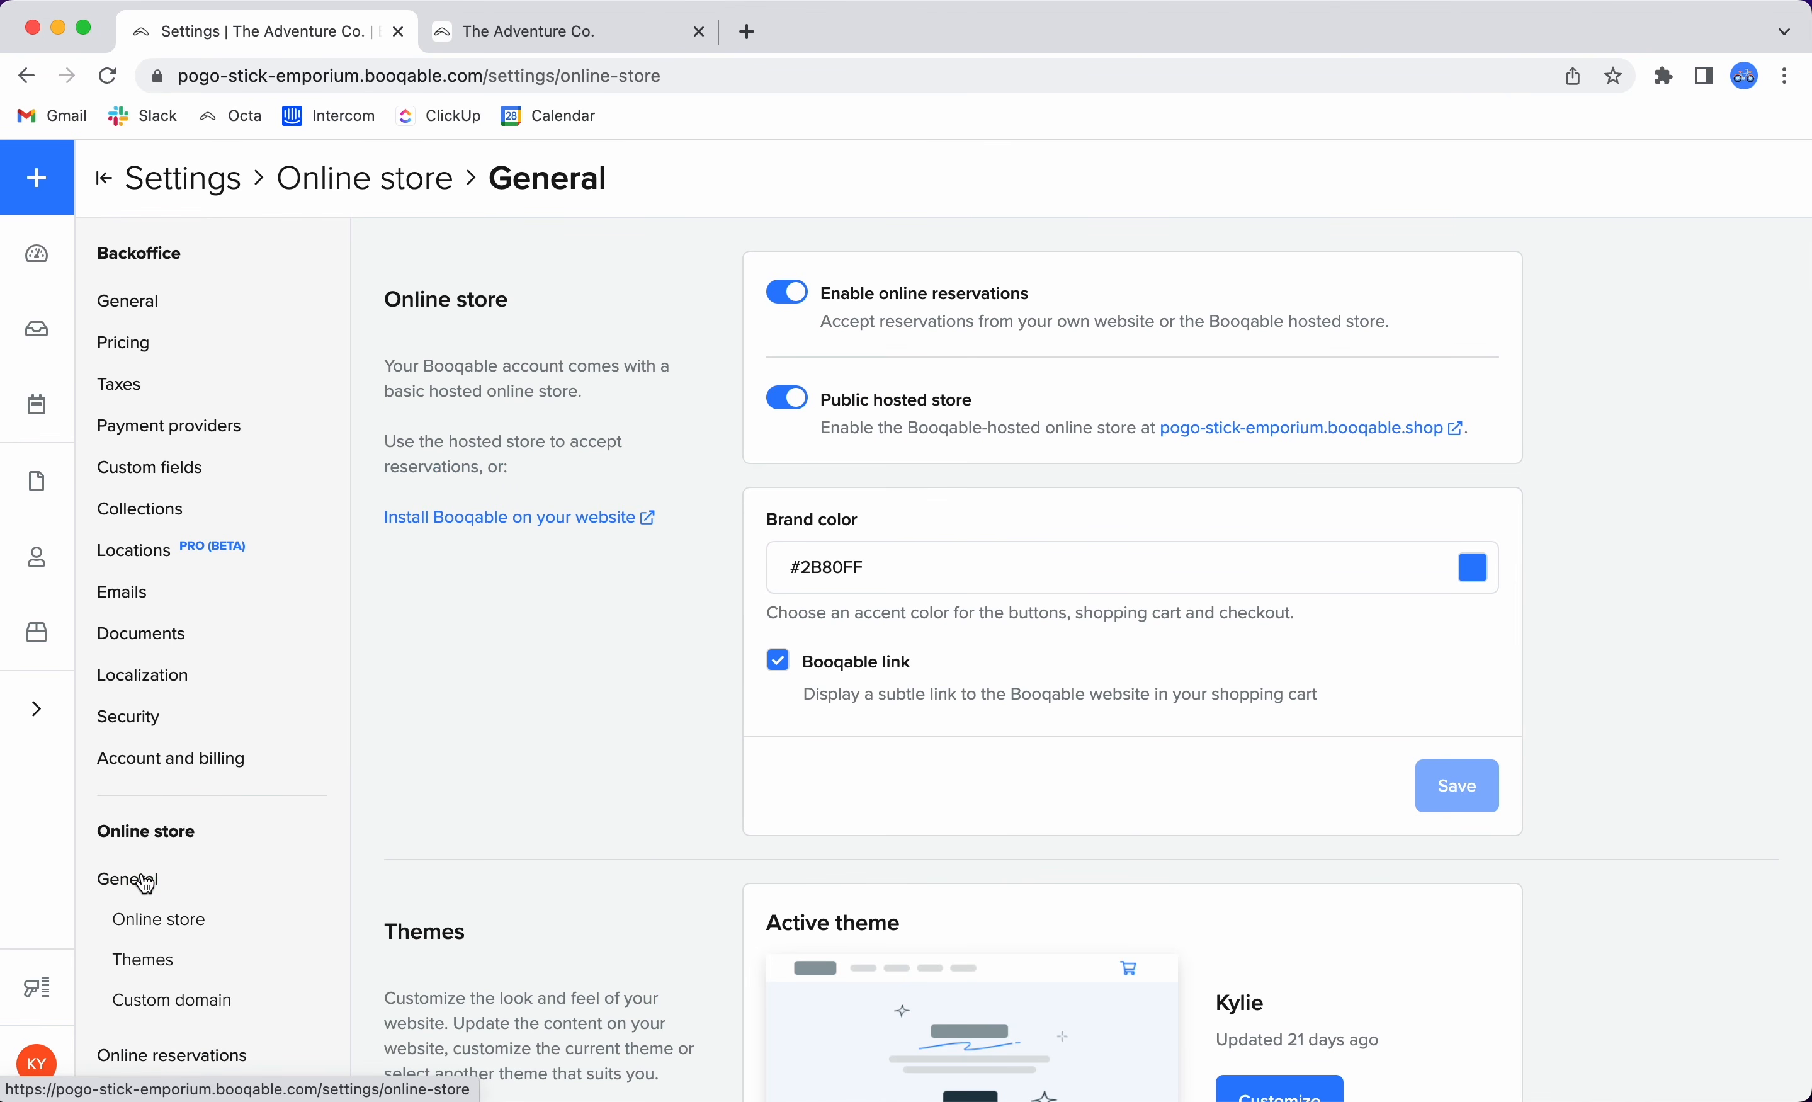
pyautogui.scroll(-5, 1018, 791)
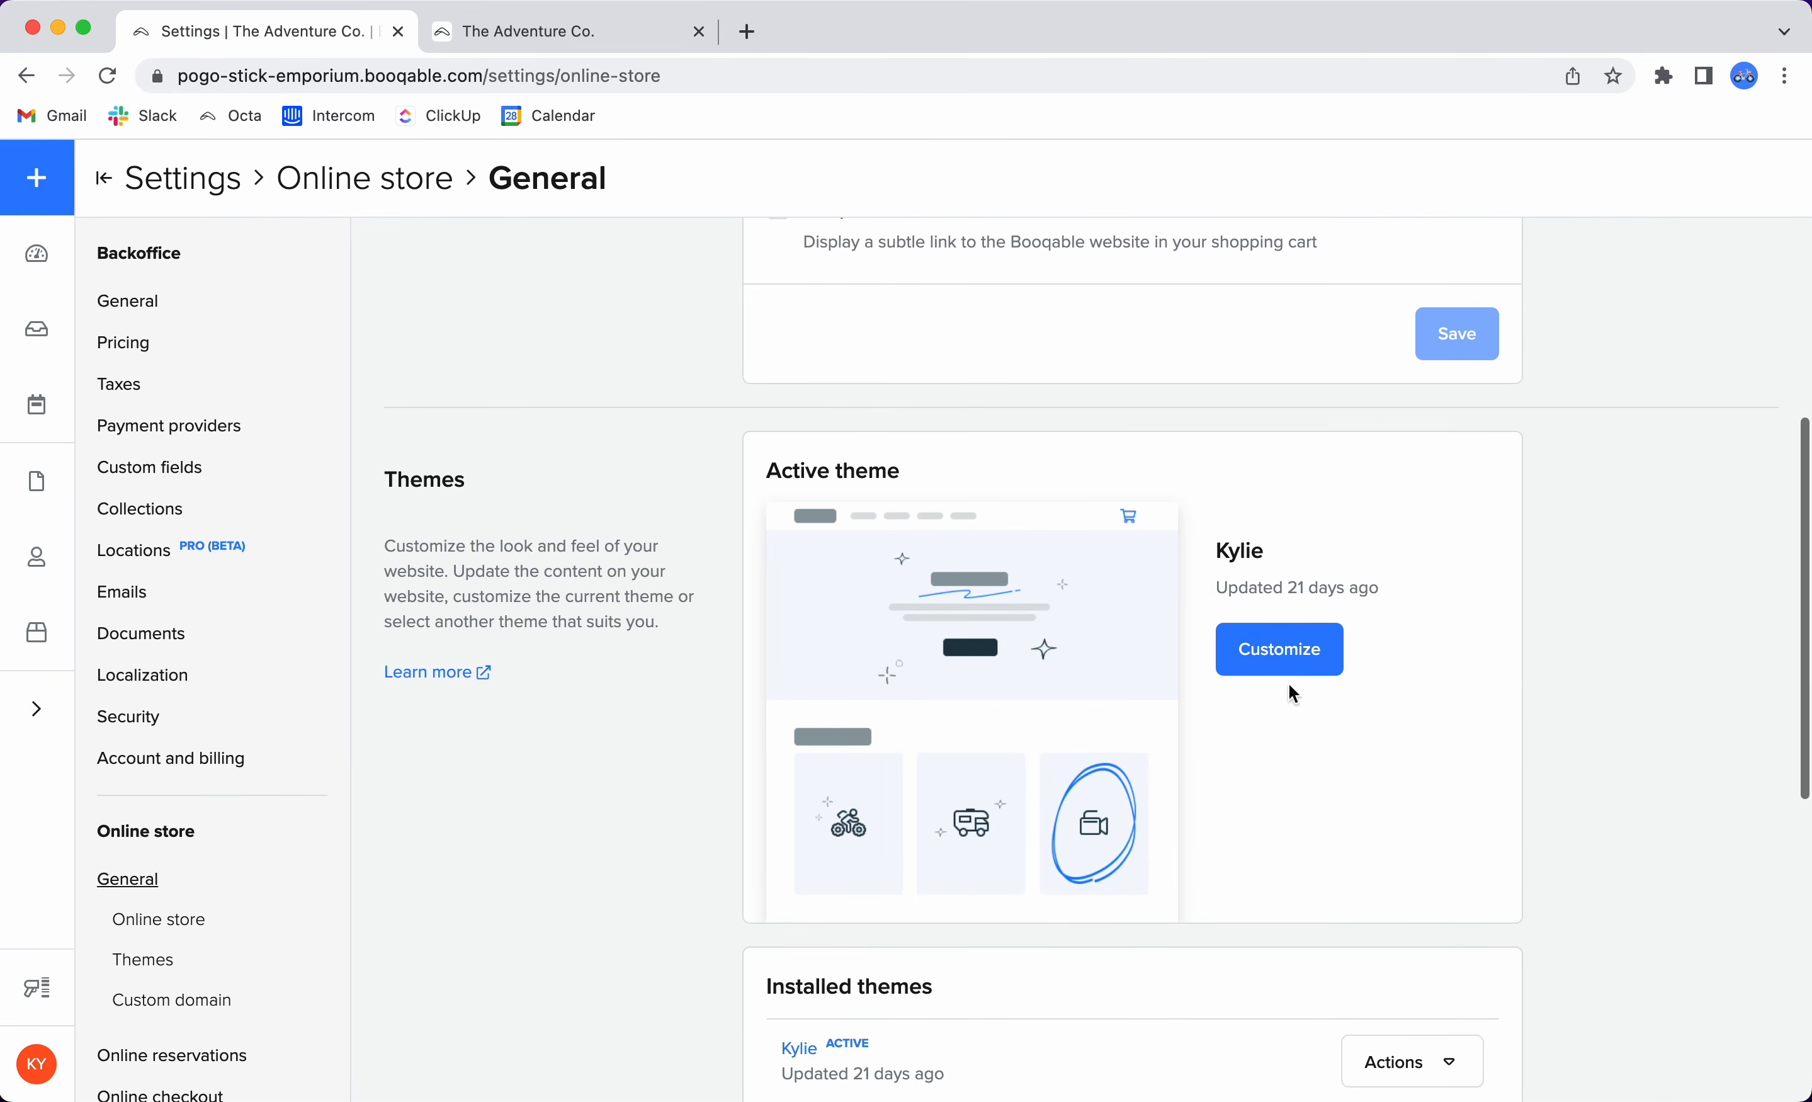
pyautogui.click(1277, 648)
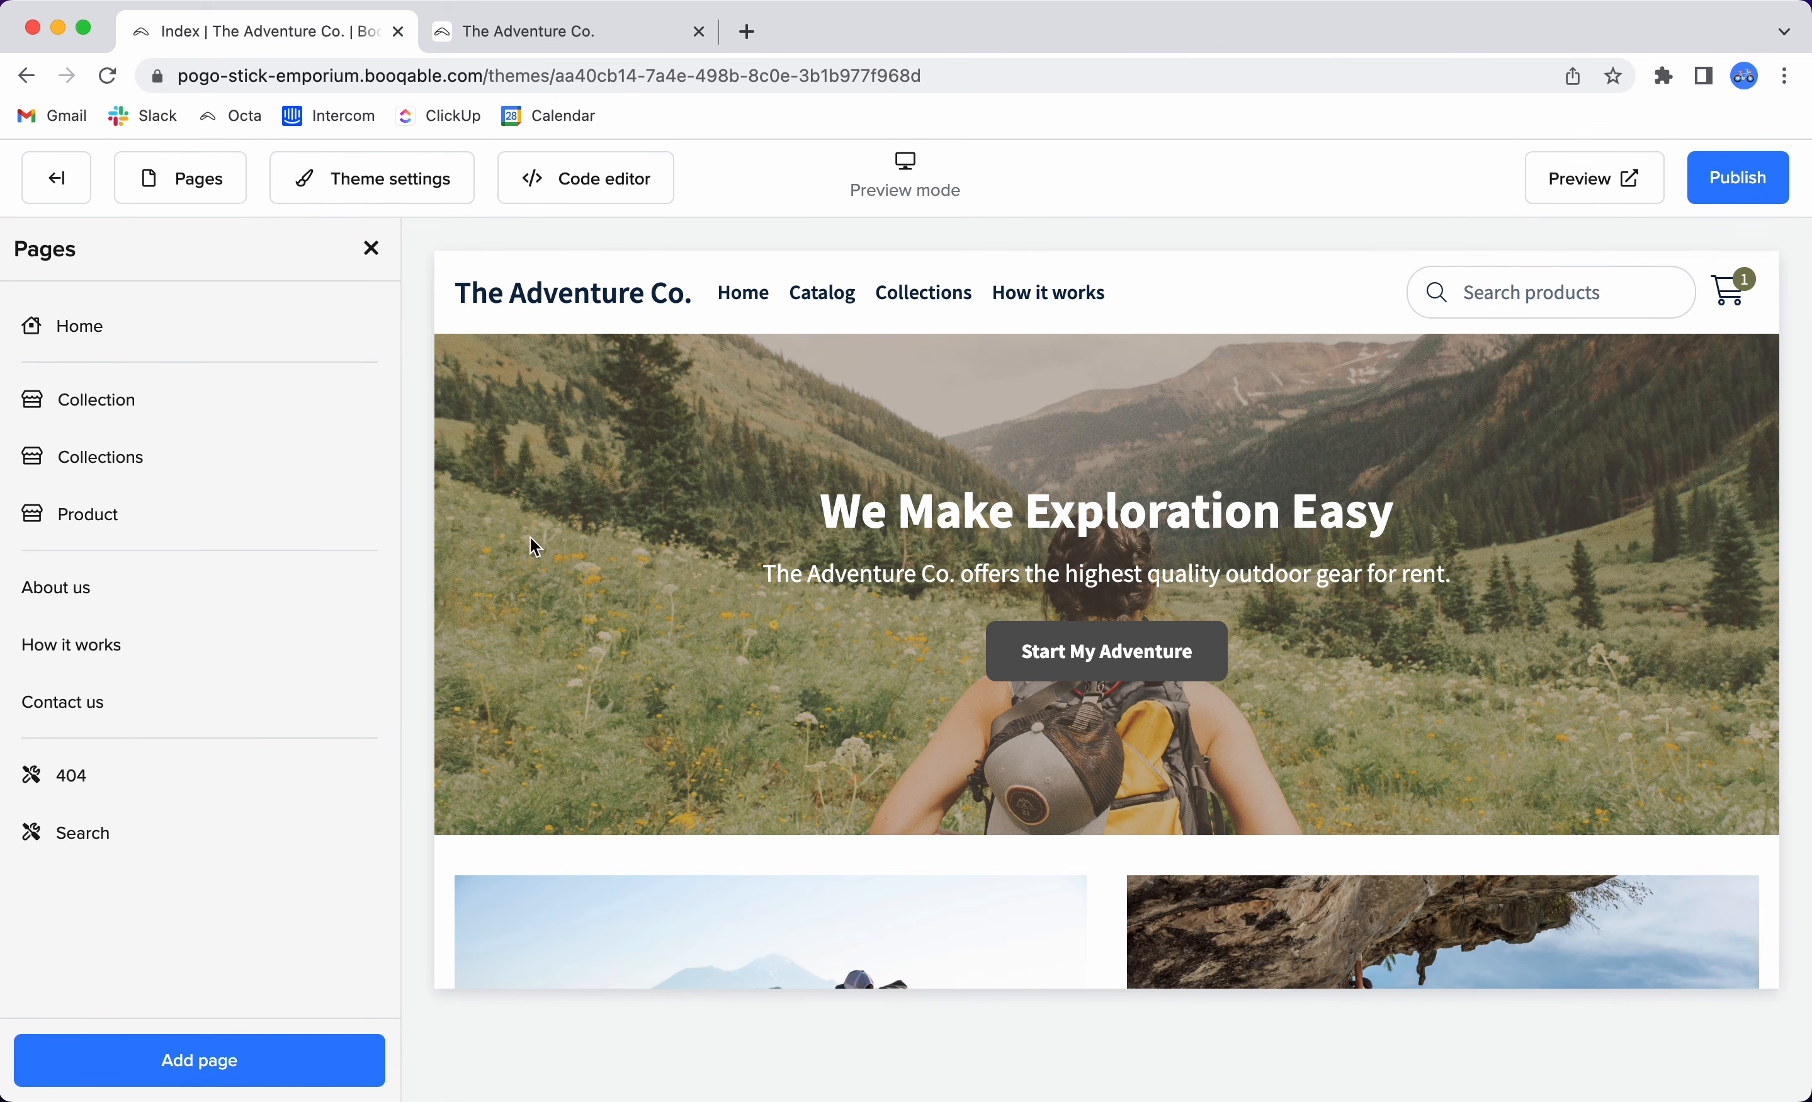
# Set the home page Header's menu to "Adventure Menu" and save the header settings.
pyautogui.click(93, 335)
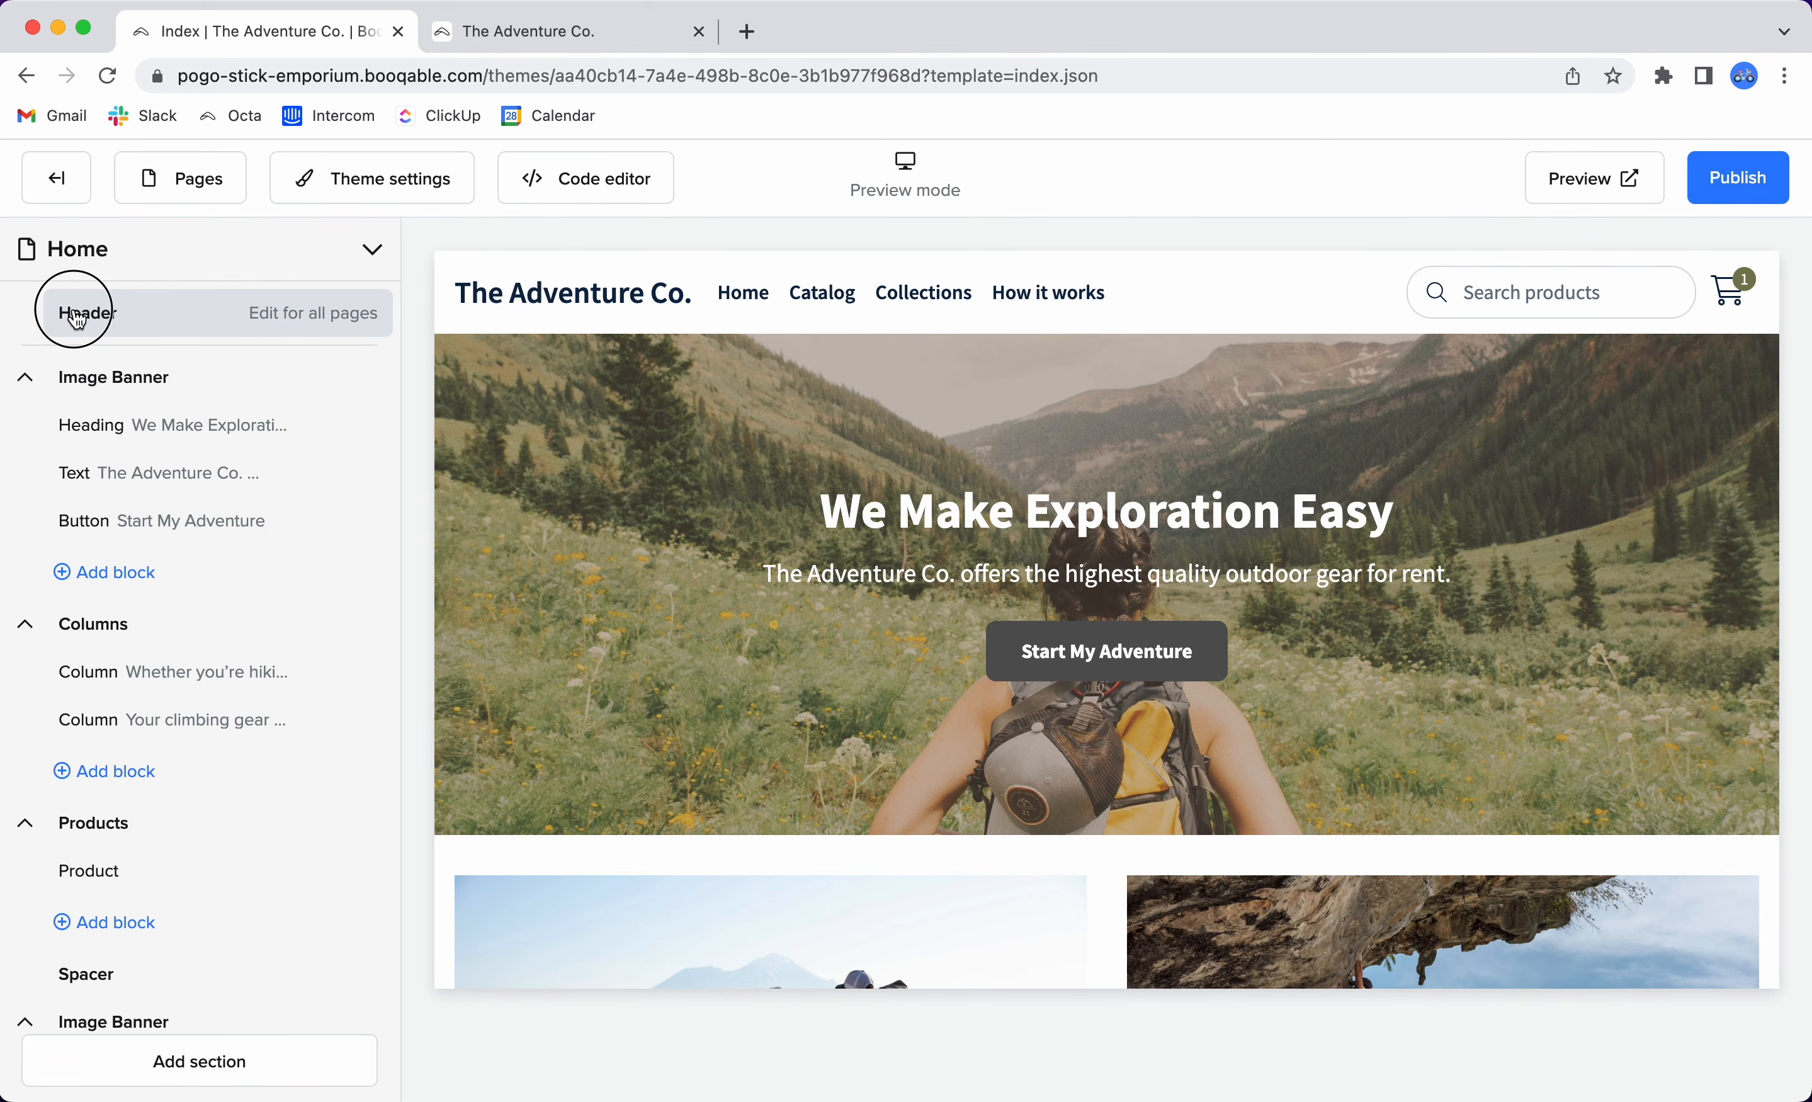
pyautogui.click(213, 318)
pyautogui.click(189, 684)
pyautogui.click(209, 743)
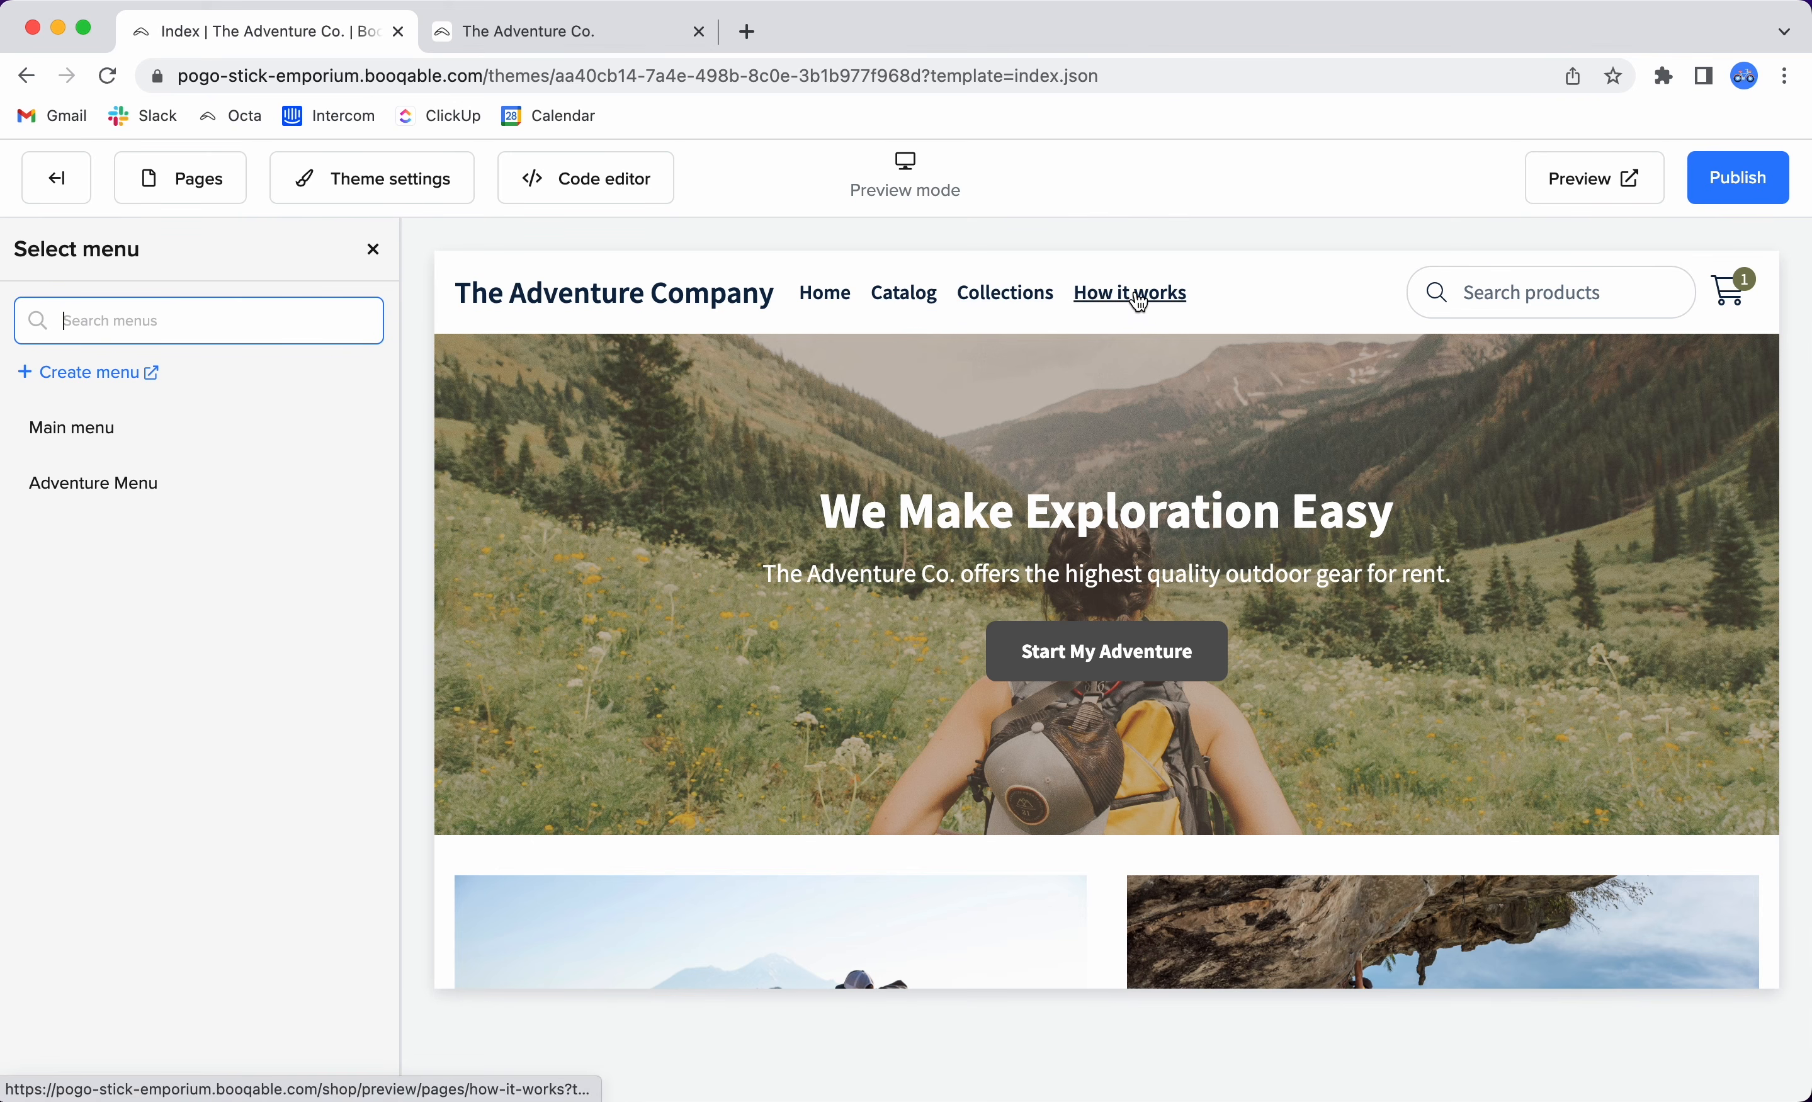
pyautogui.click(121, 483)
pyautogui.click(338, 1062)
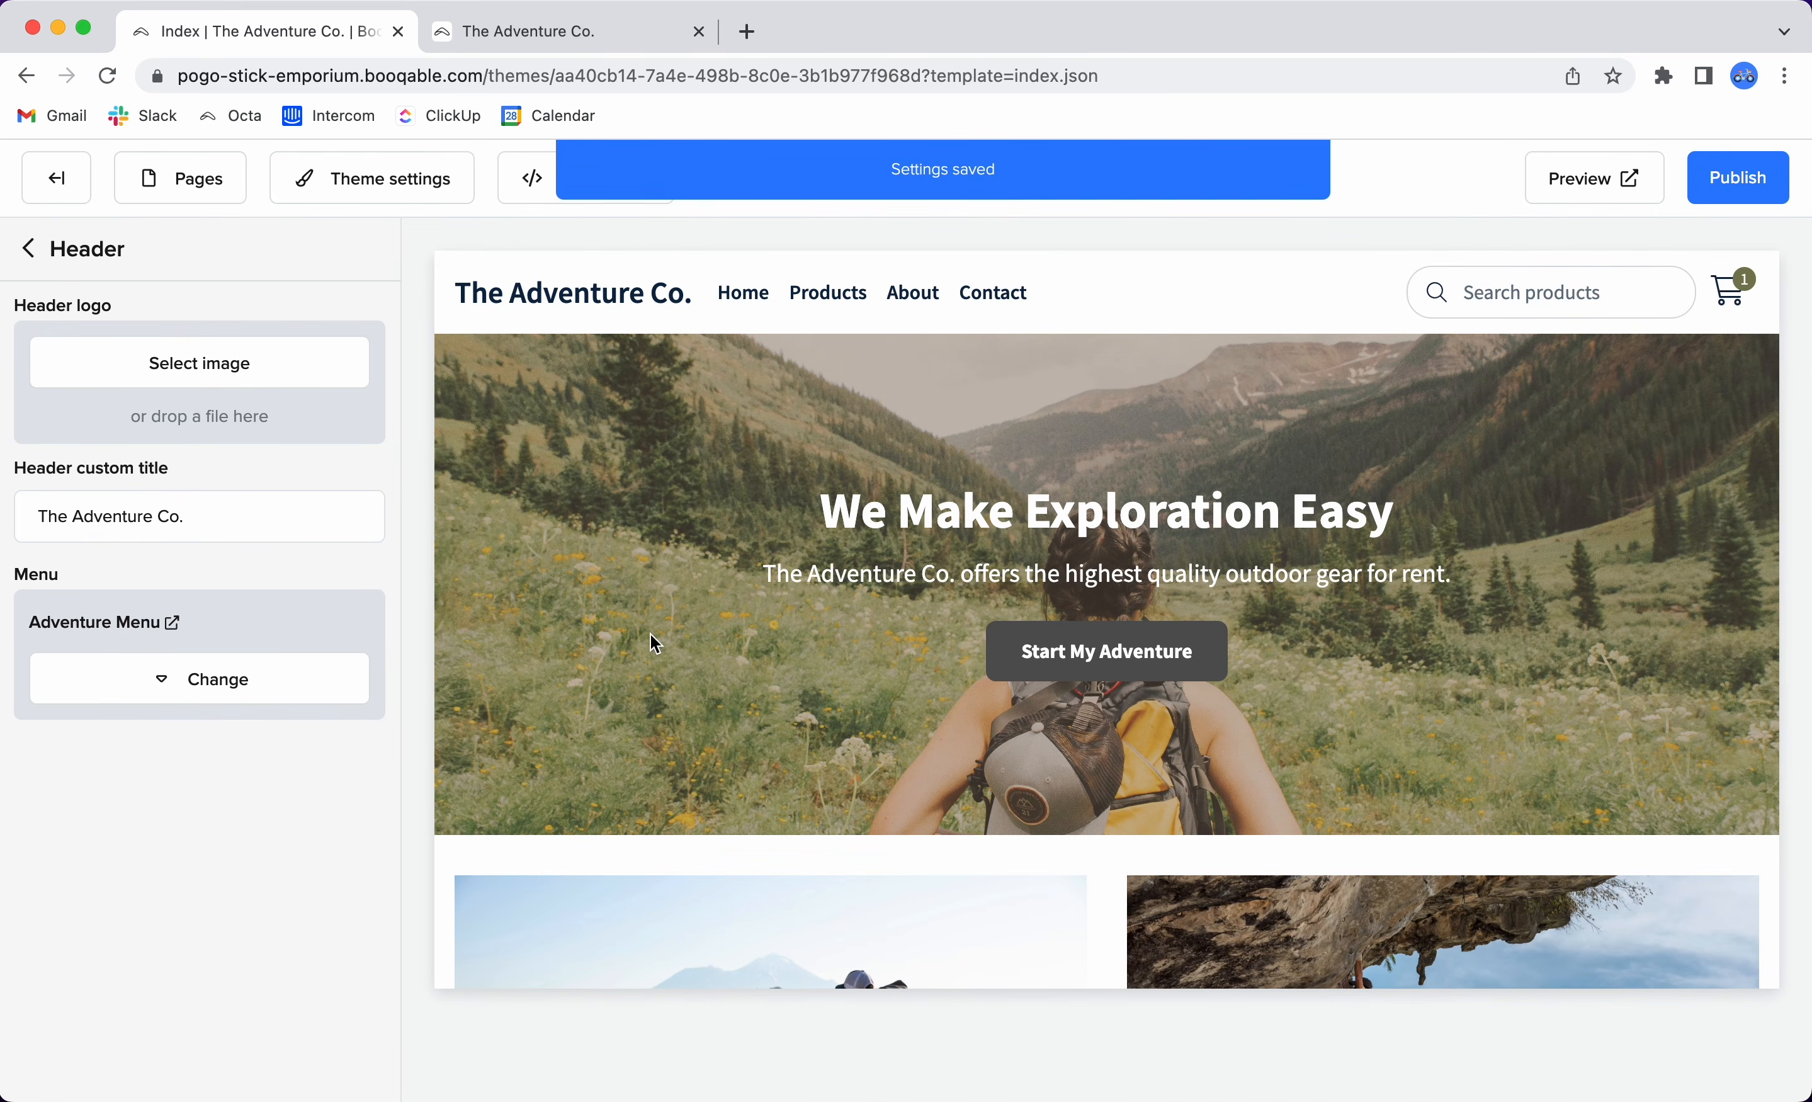
# Examine the header navigation links and the home page sections in the theme editor.
pyautogui.moveTo(716, 290); pyautogui.dragTo(1042, 290)
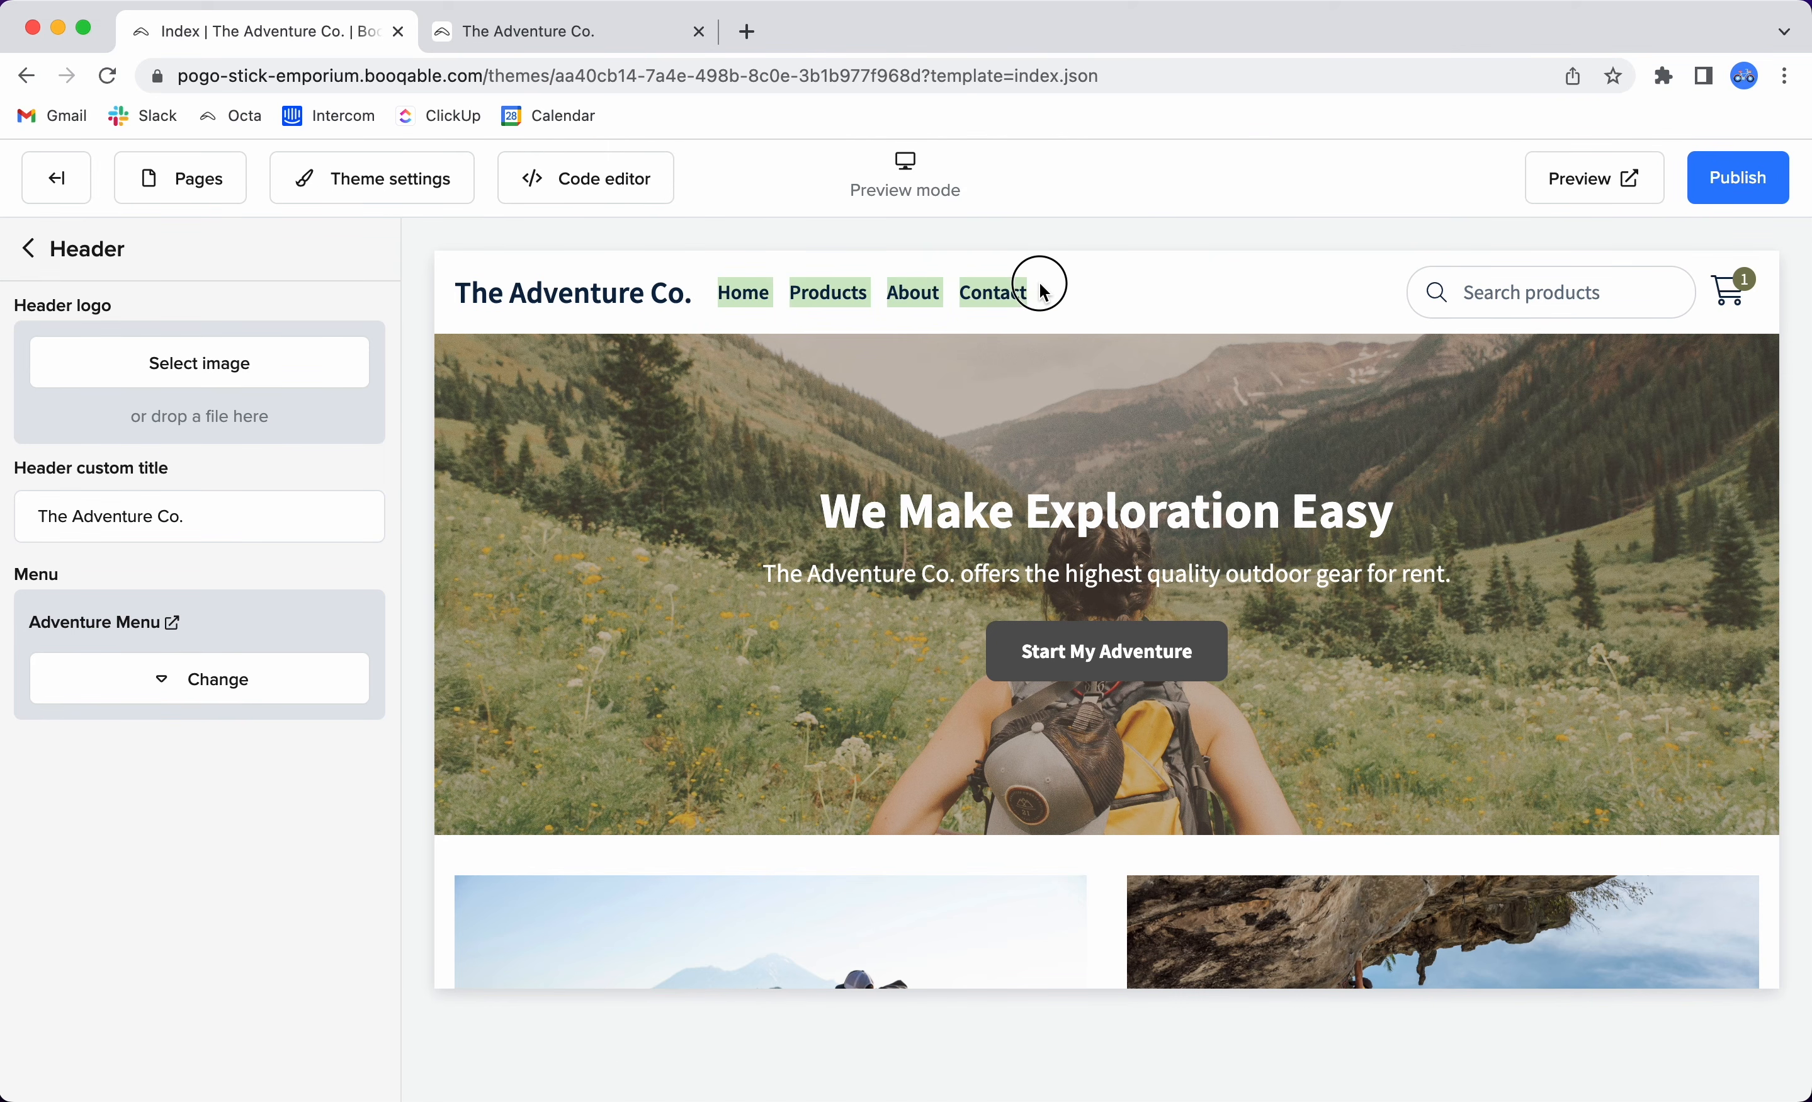
pyautogui.click(1094, 294)
pyautogui.scroll(-10, 524, 610)
pyautogui.scroll(-1, 396, 741)
pyautogui.scroll(-6, 450, 769)
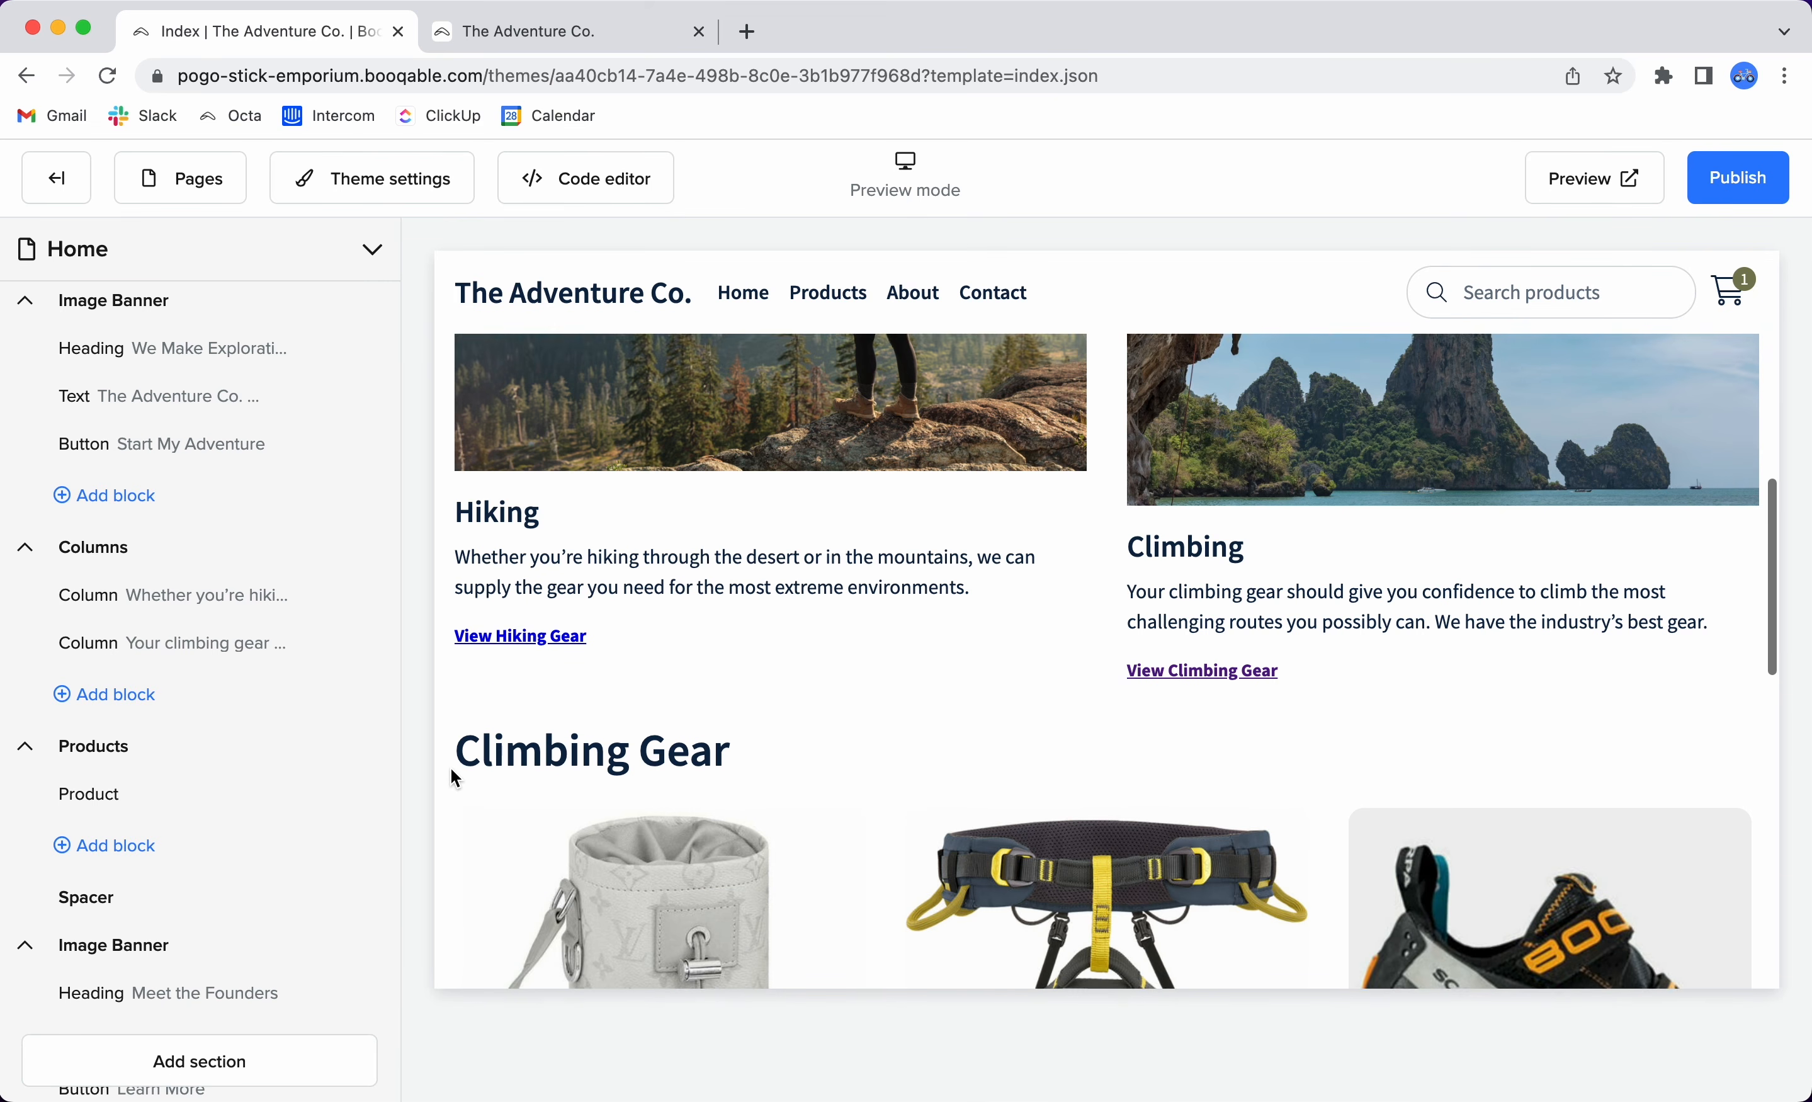
pyautogui.scroll(-8, 451, 769)
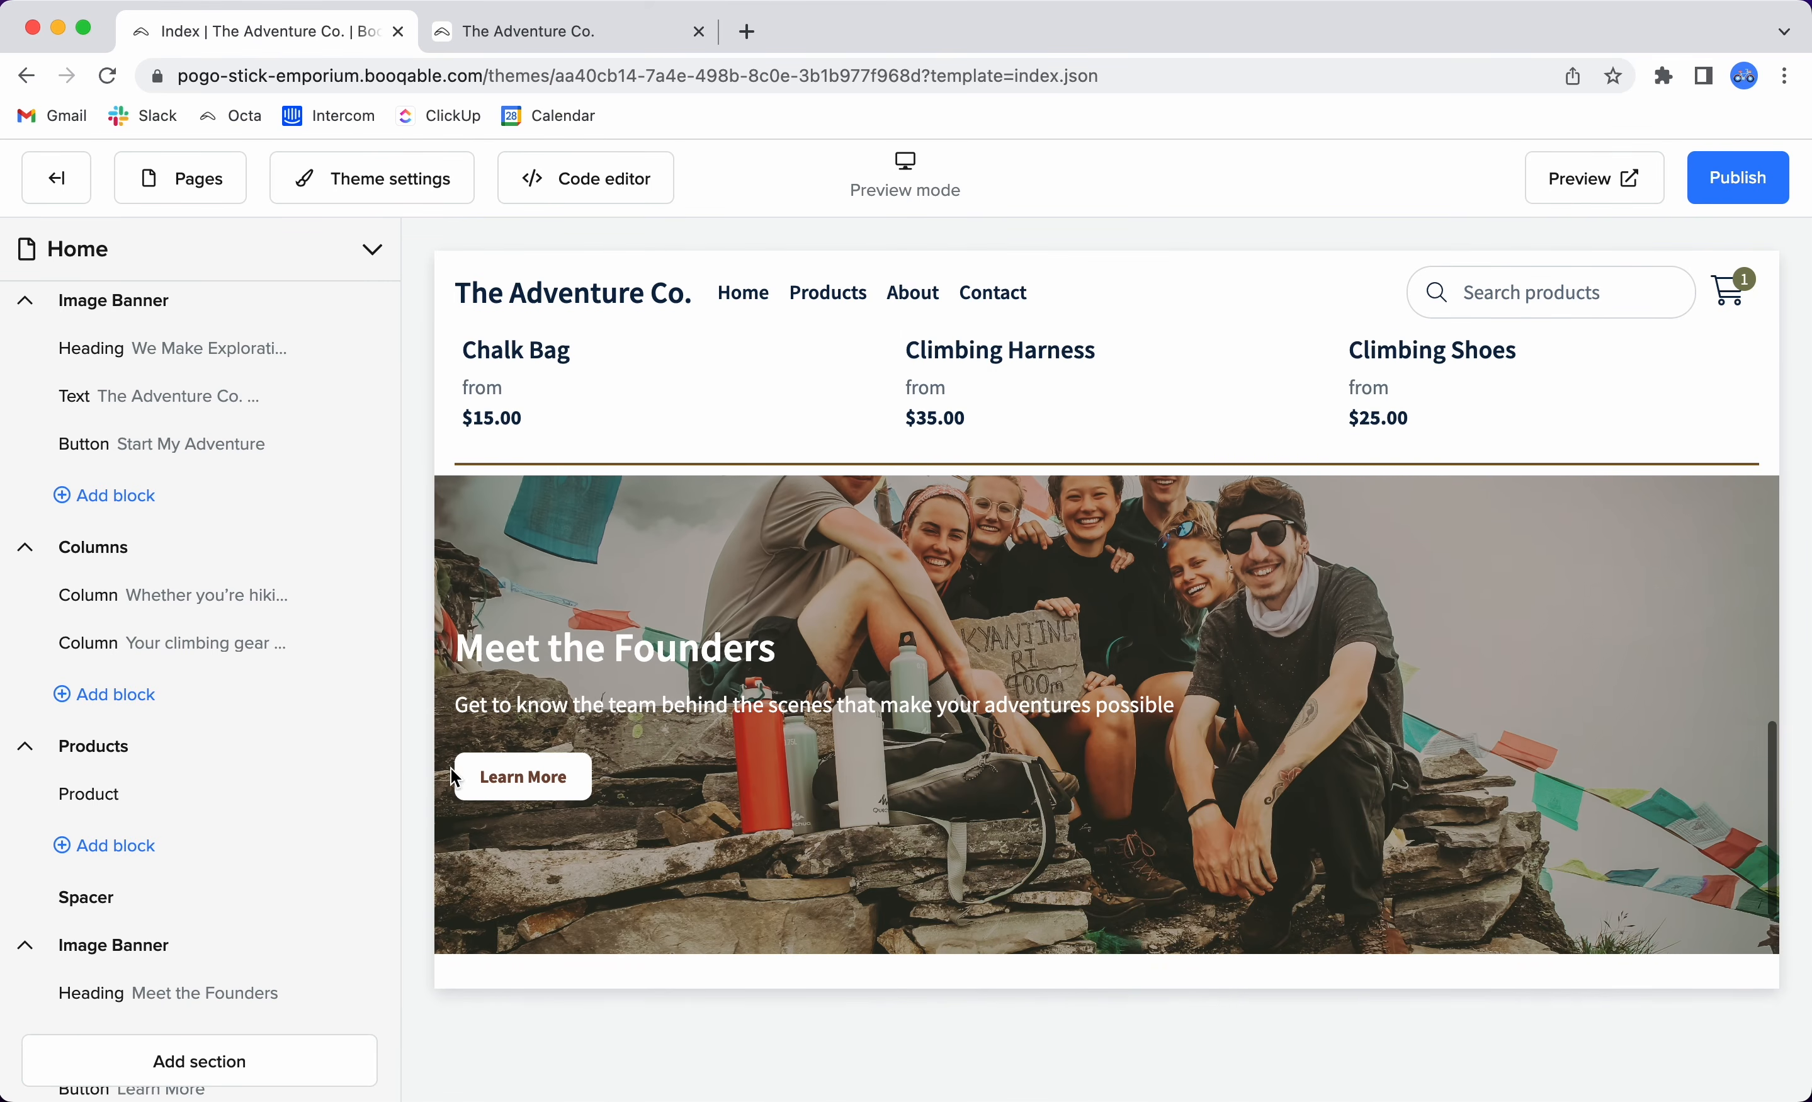
# Open the full store preview and examine the home page from the header to the footer.
pyautogui.click(1578, 186)
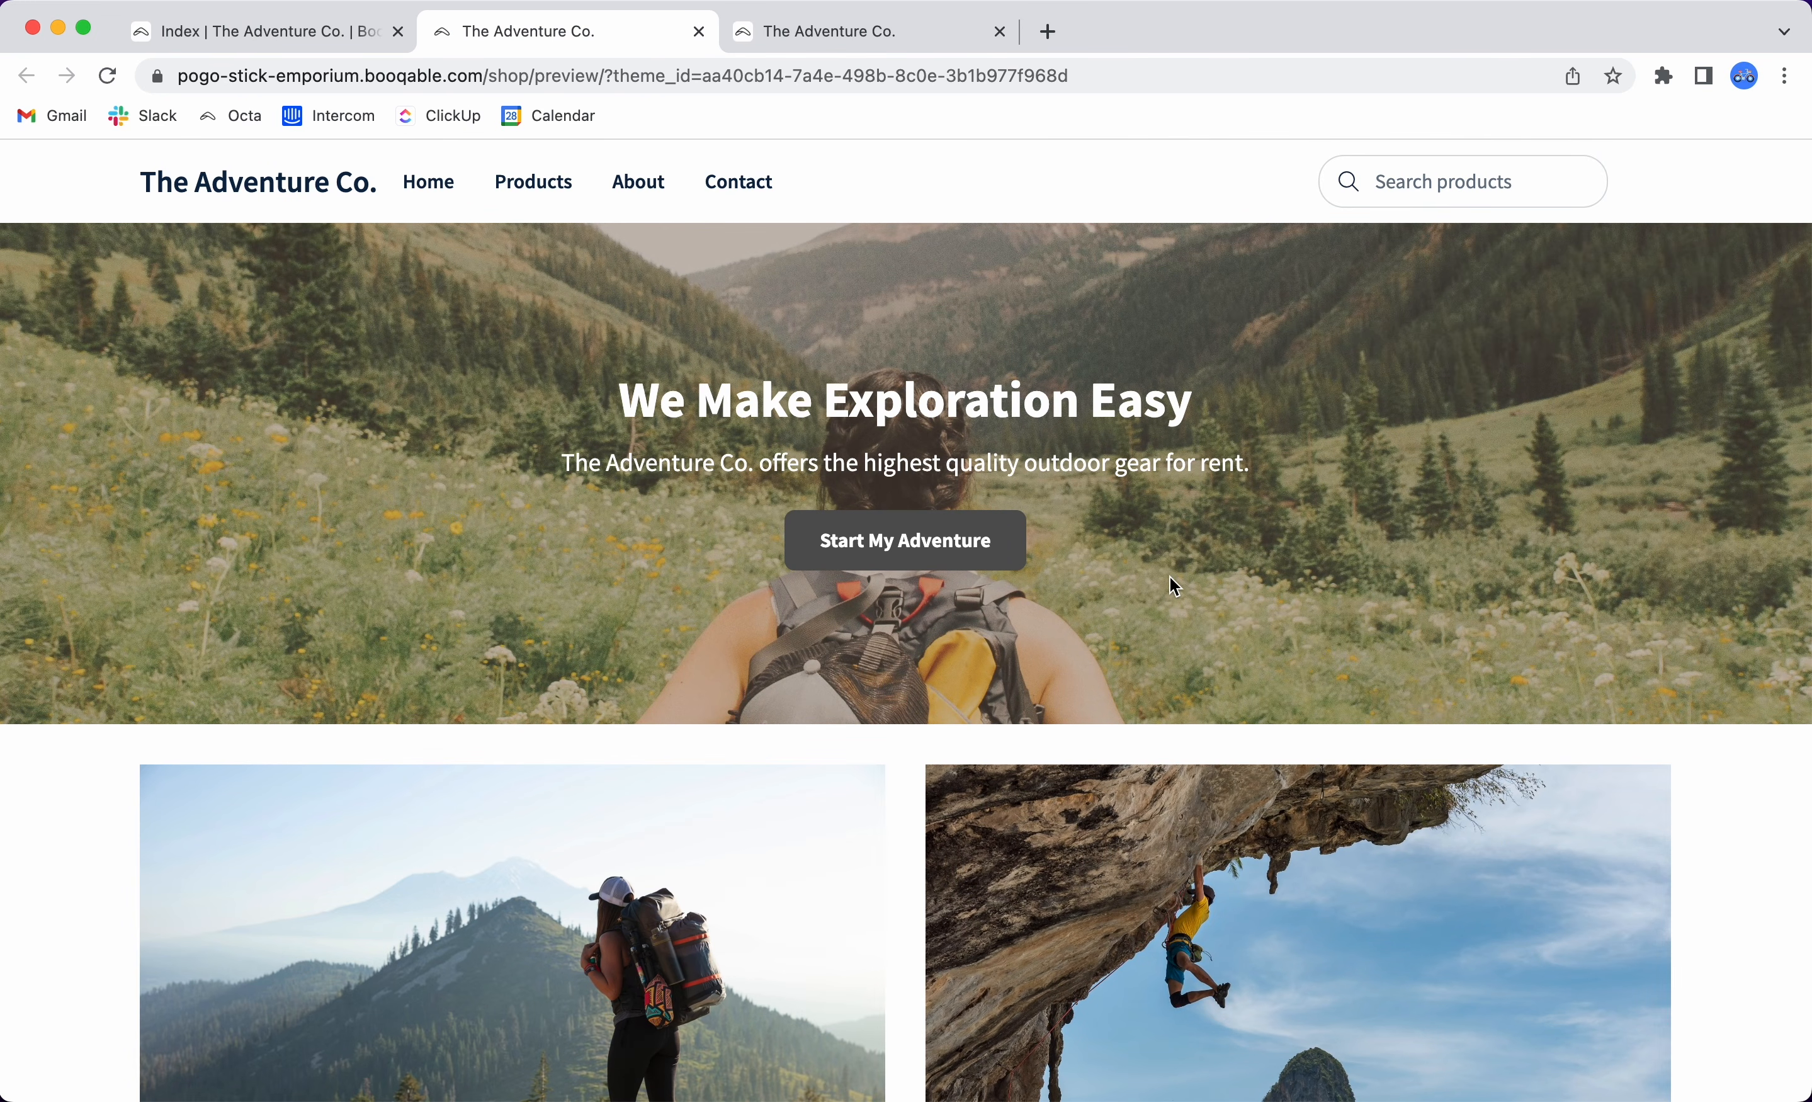
pyautogui.scroll(-2, 1175, 586)
pyautogui.scroll(-10, 1171, 577)
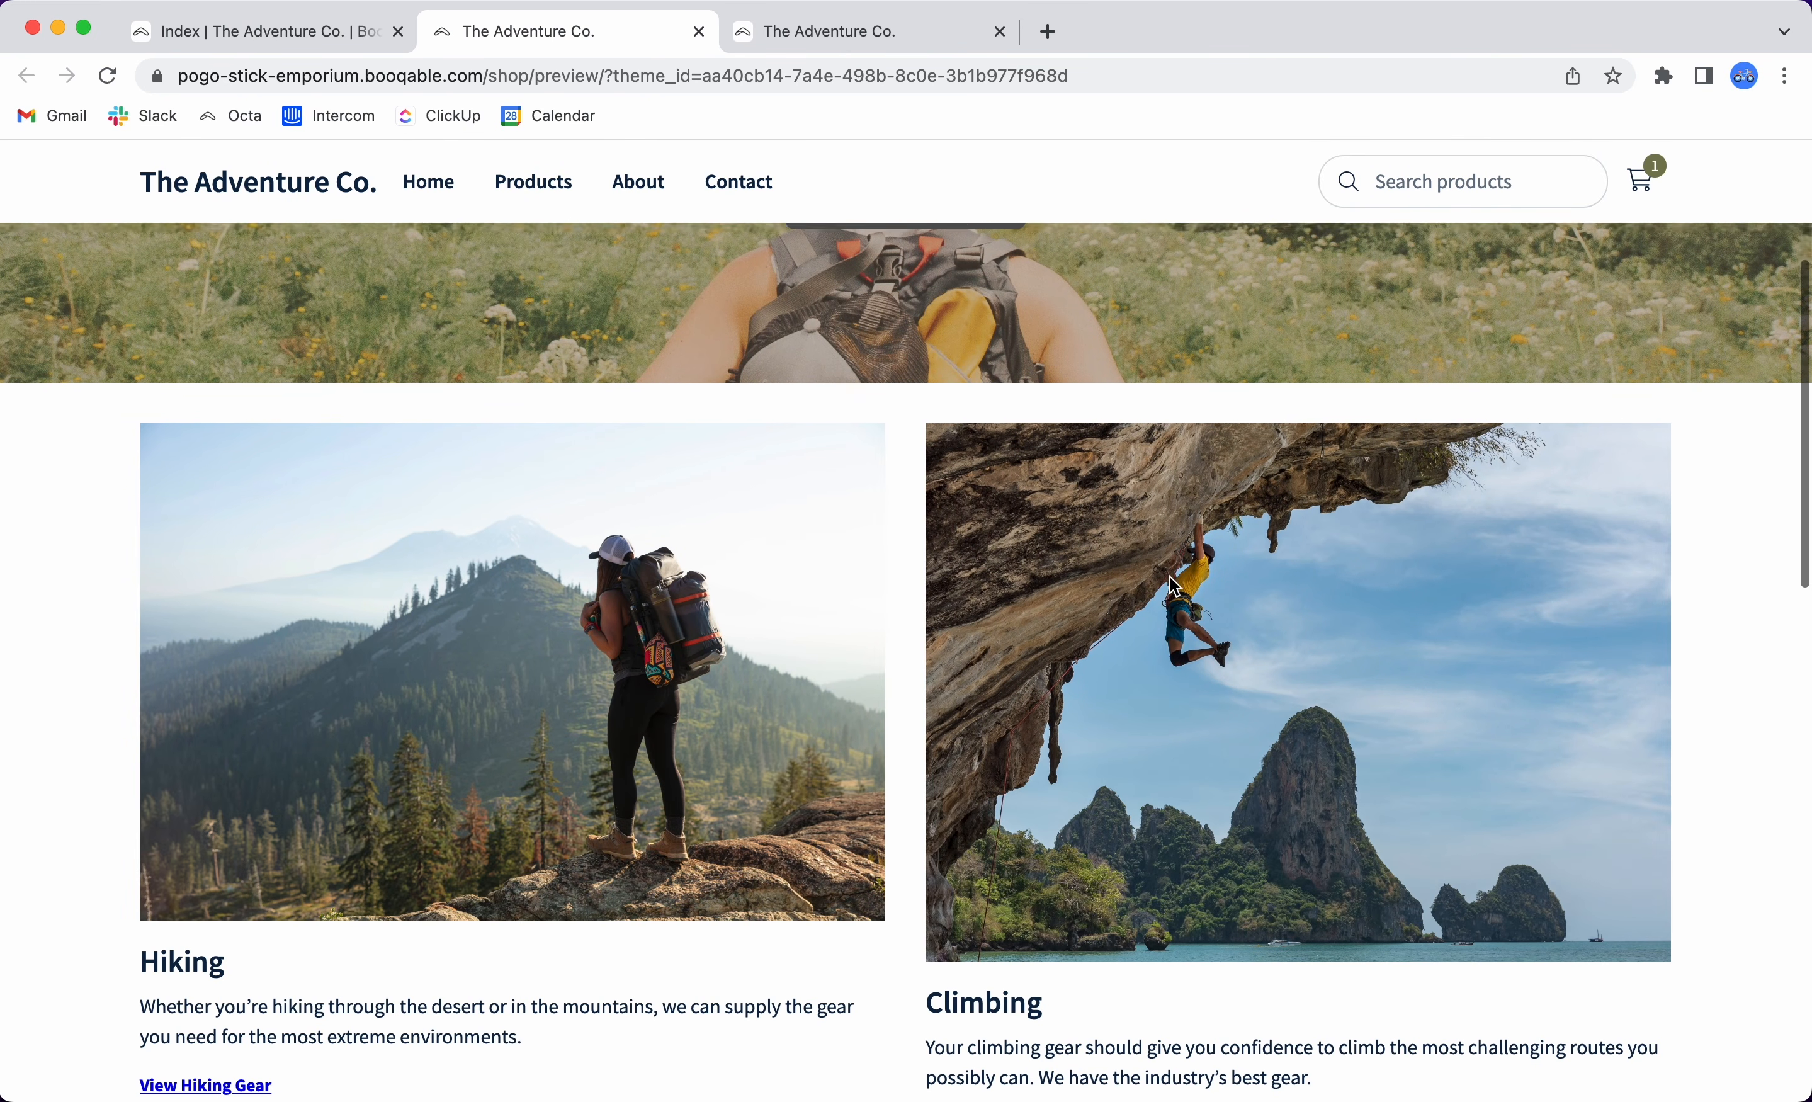
pyautogui.scroll(-7, 1171, 579)
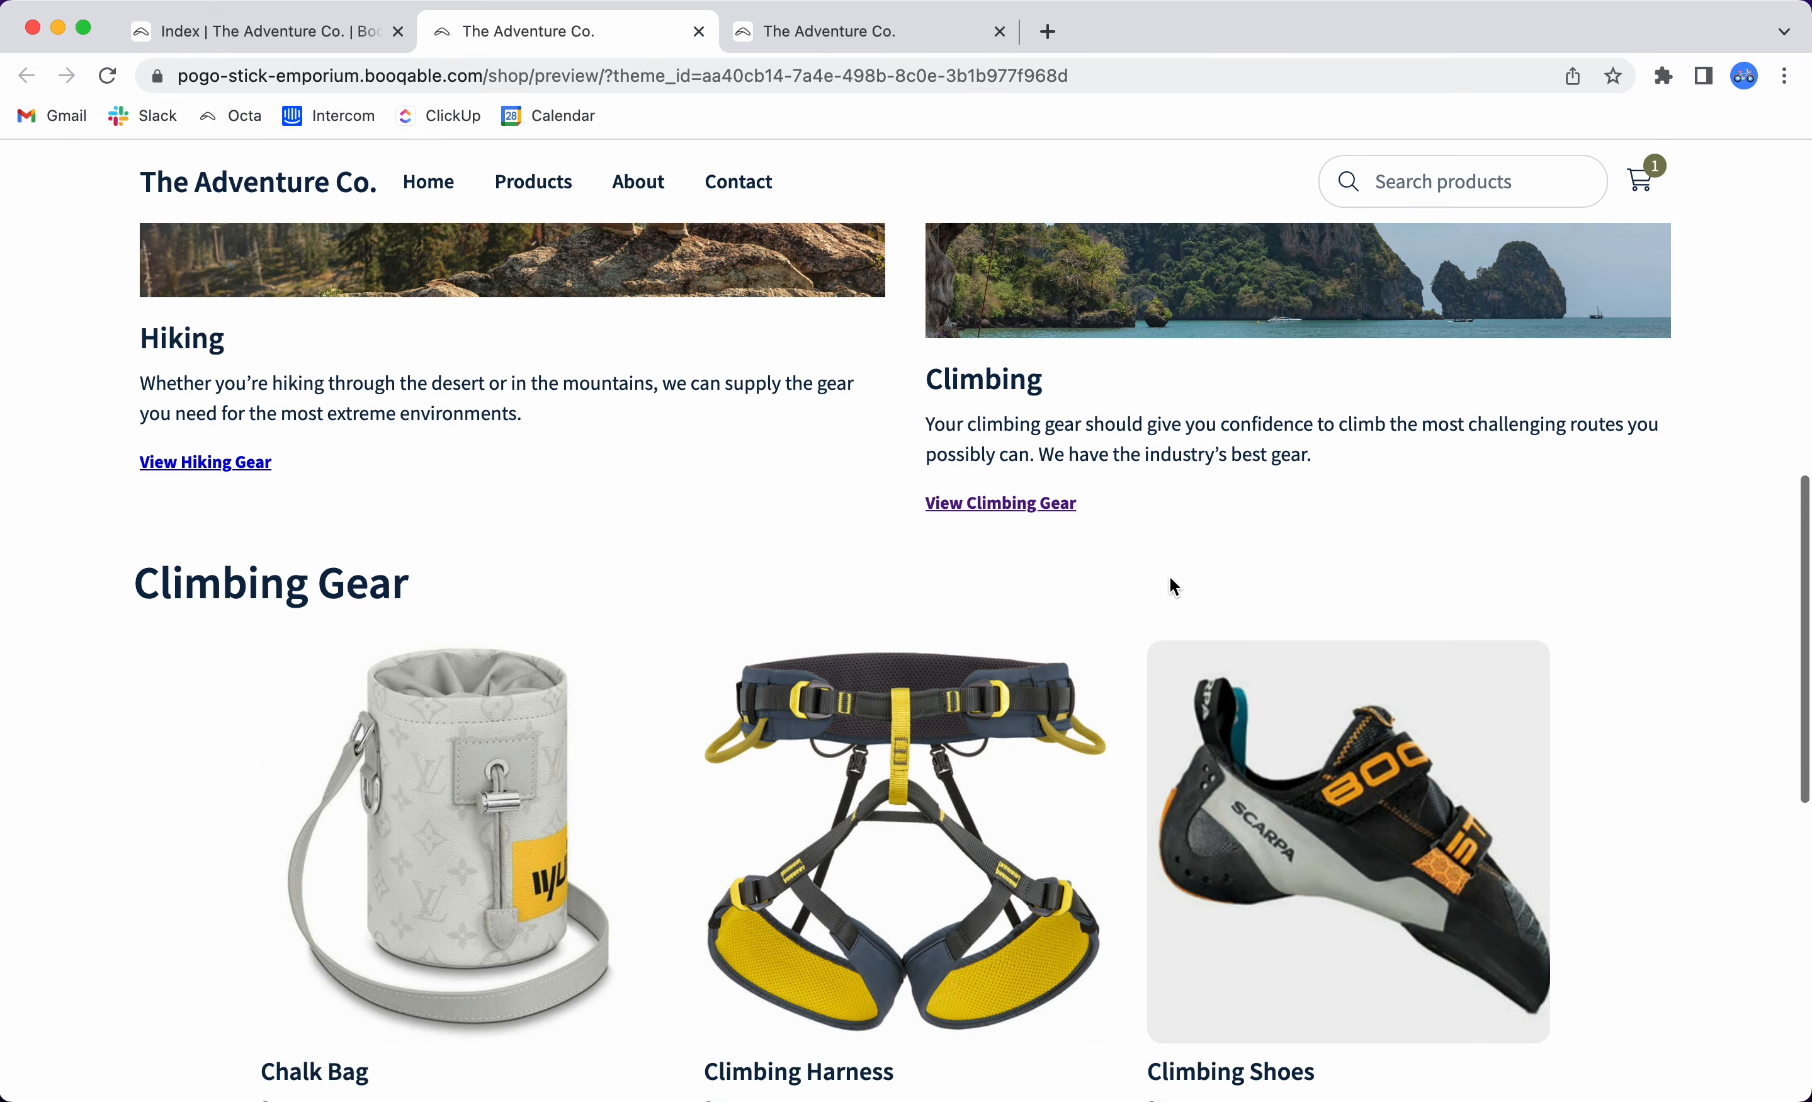
pyautogui.scroll(-6, 1173, 587)
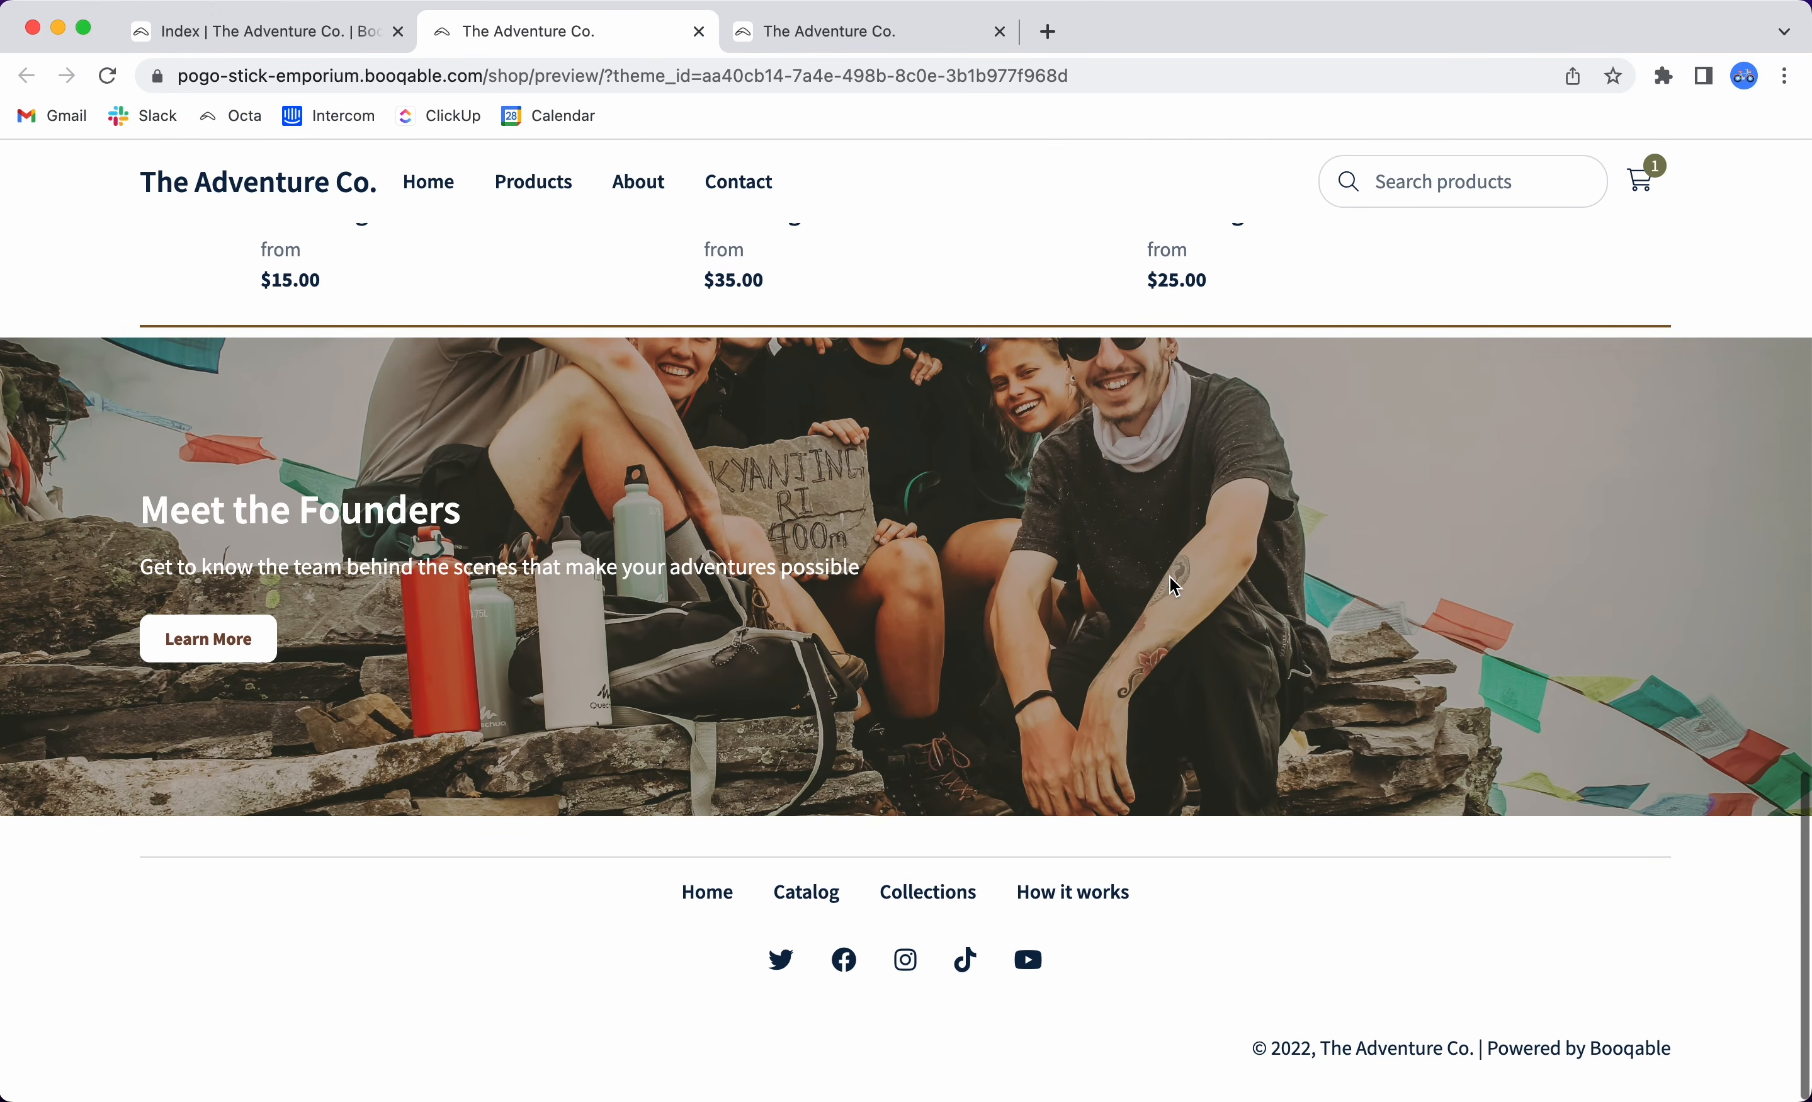
pyautogui.scroll(7, 1173, 586)
pyautogui.scroll(17, 1170, 578)
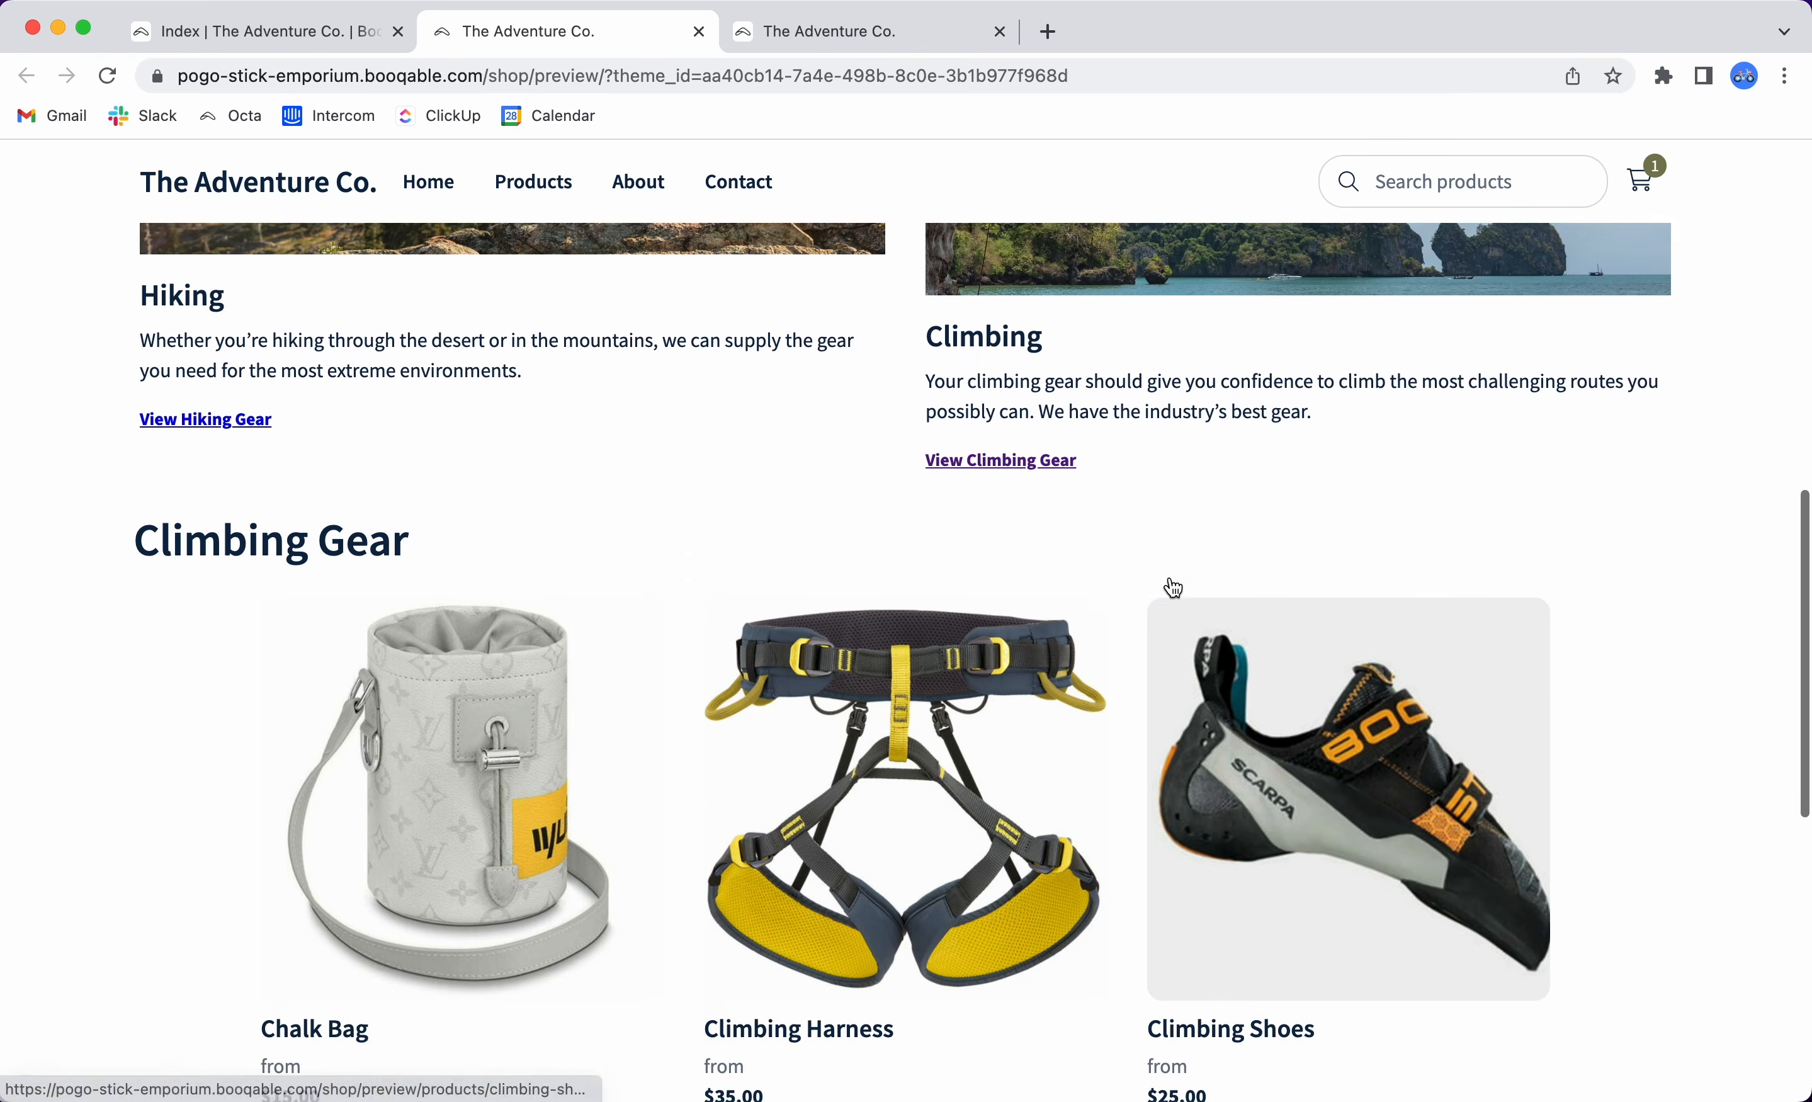